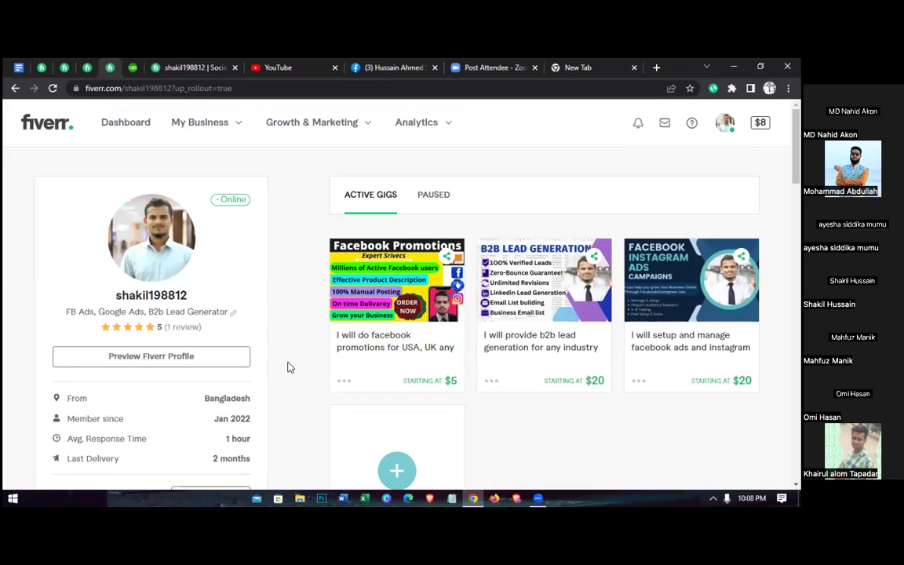
Start creating a new gig from the seller profile and activate its empty gig title field
scroll(288, 366, "down", 1)
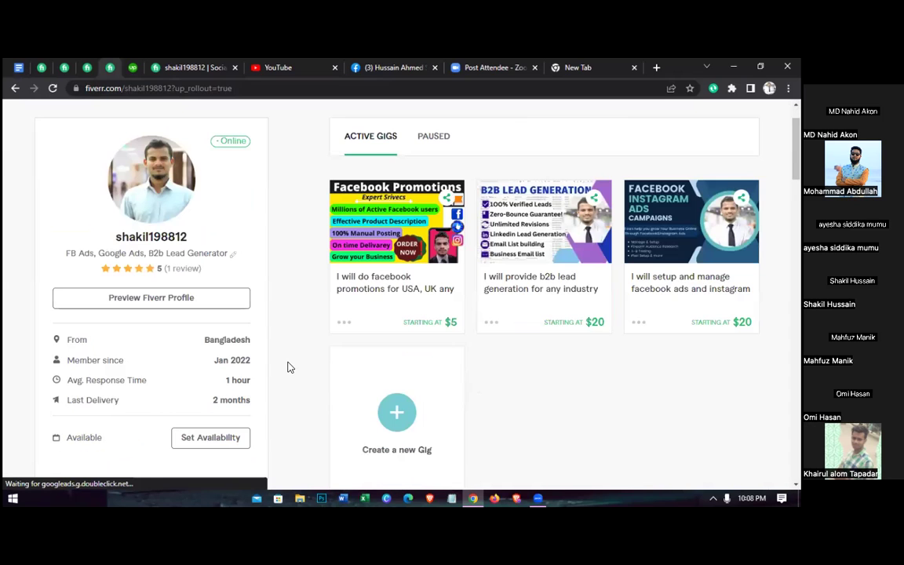
scroll(288, 367, "up", 1)
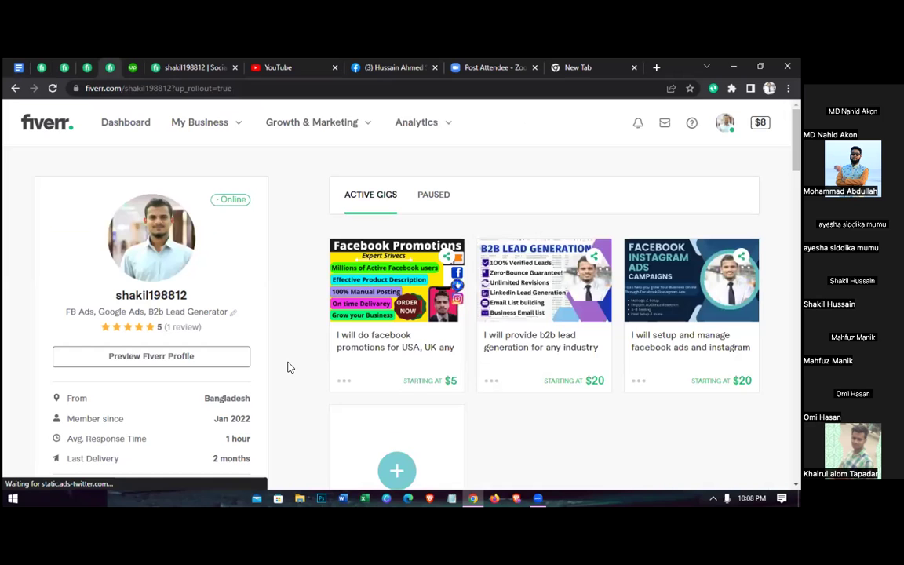
scroll(288, 367, "down", 1)
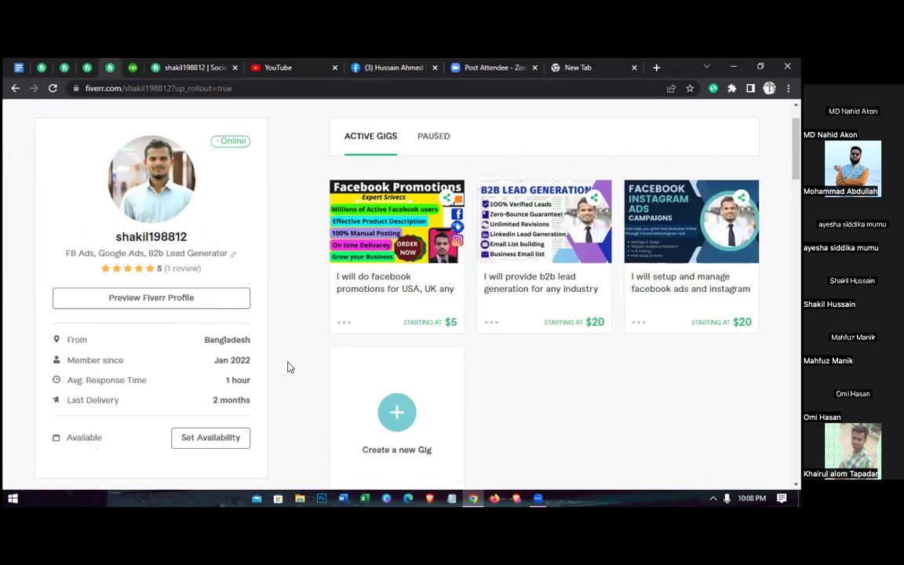
scroll(288, 367, "down", 1)
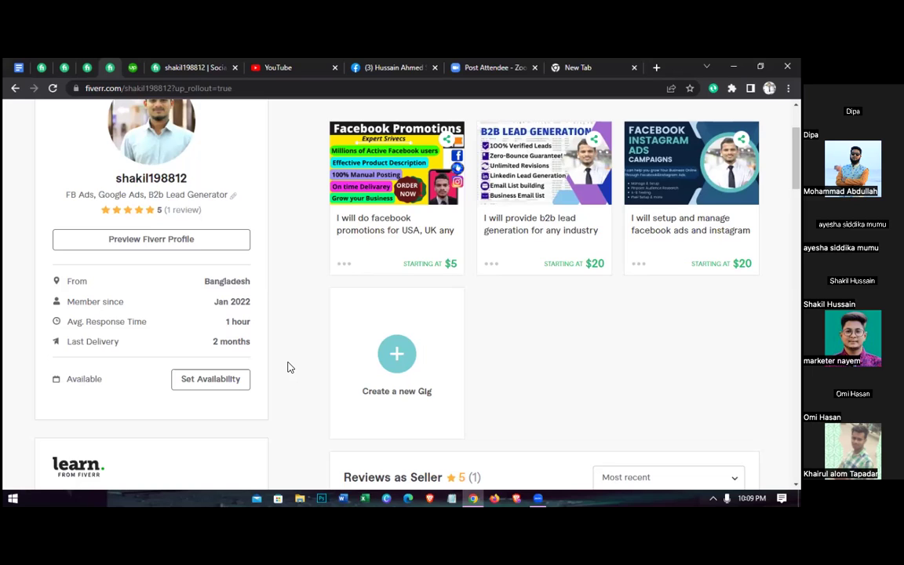
left_click(399, 357)
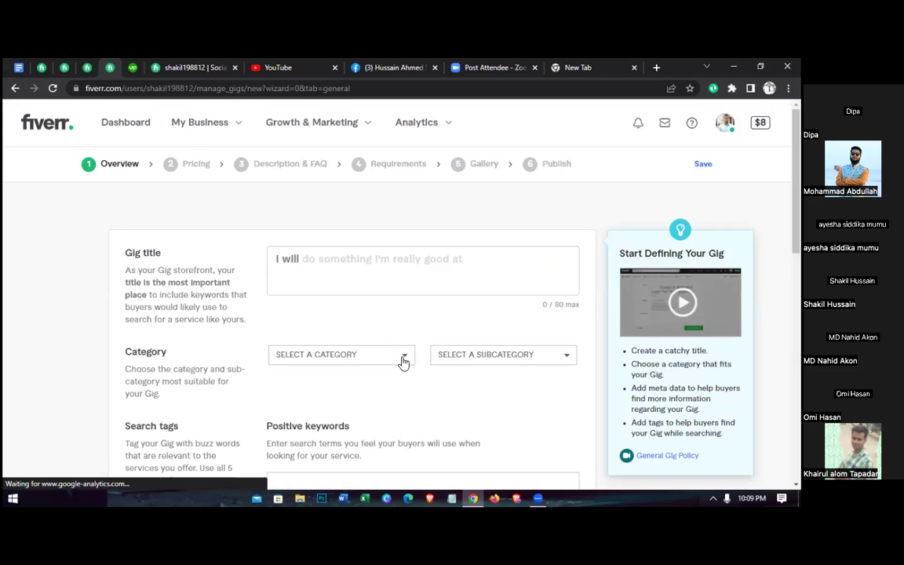
left_click(373, 265)
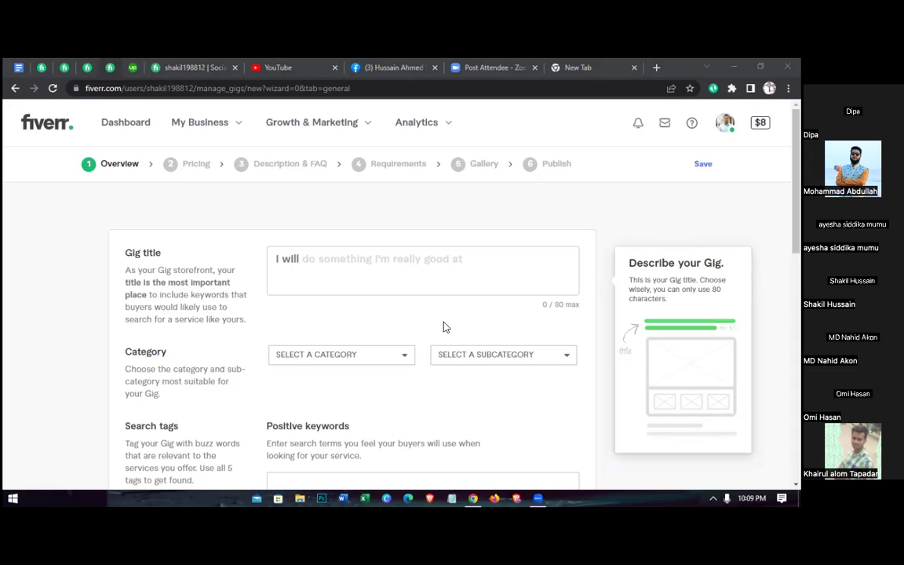
Close the YouTube and Facebook tabs, and unpin and close the Upwork tab
left_click(335, 67)
left_click(334, 67)
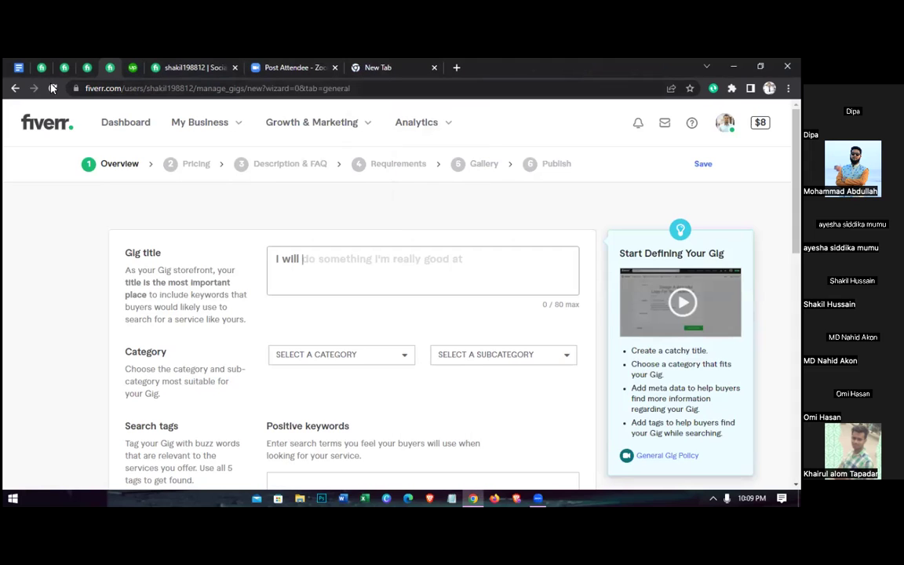
right_click(134, 69)
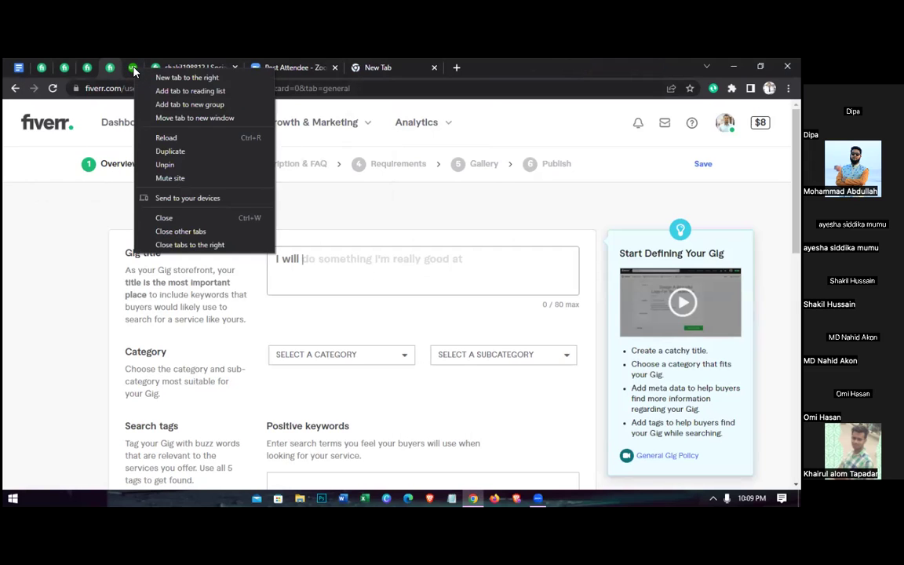
left_click(166, 164)
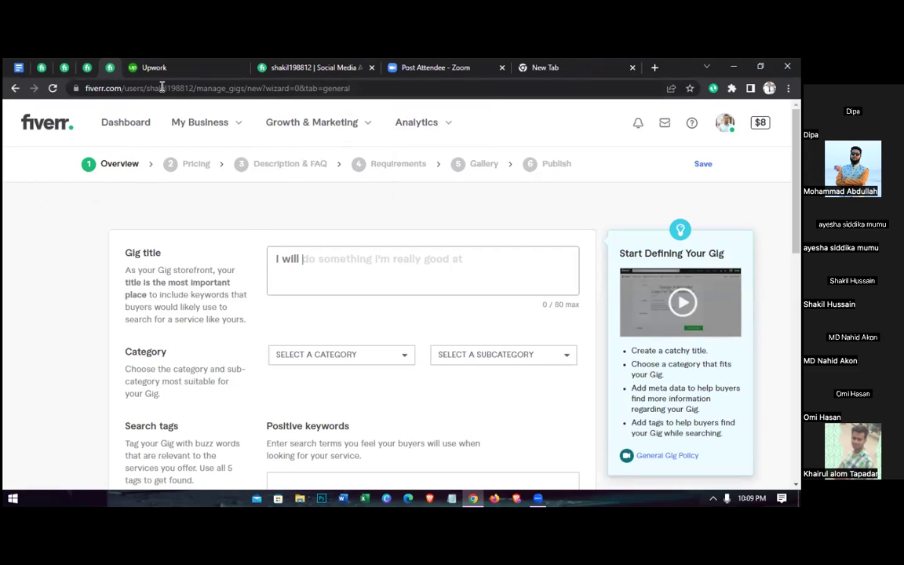
left_click(243, 67)
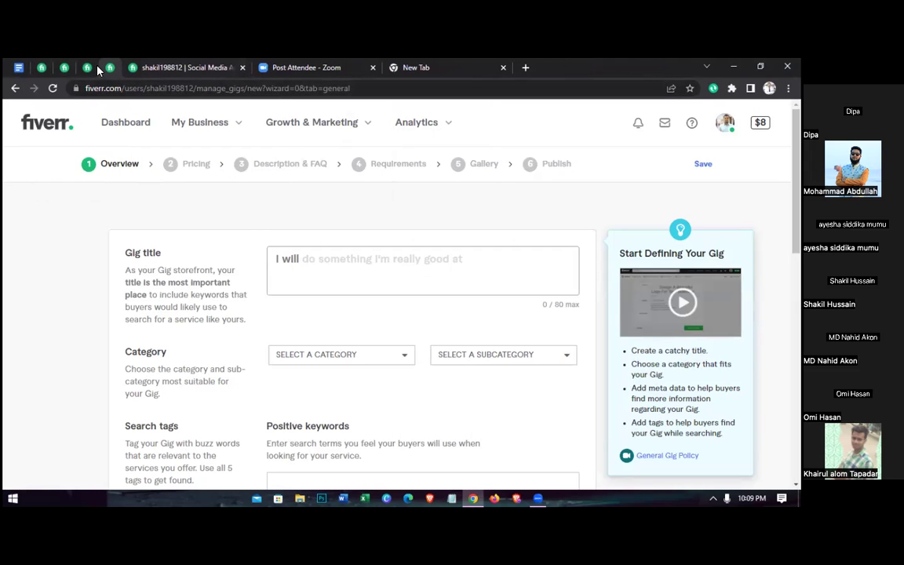
Unpin and close the Seller Dashboard tab and the Facebook ads setup gig tab
right_click(43, 69)
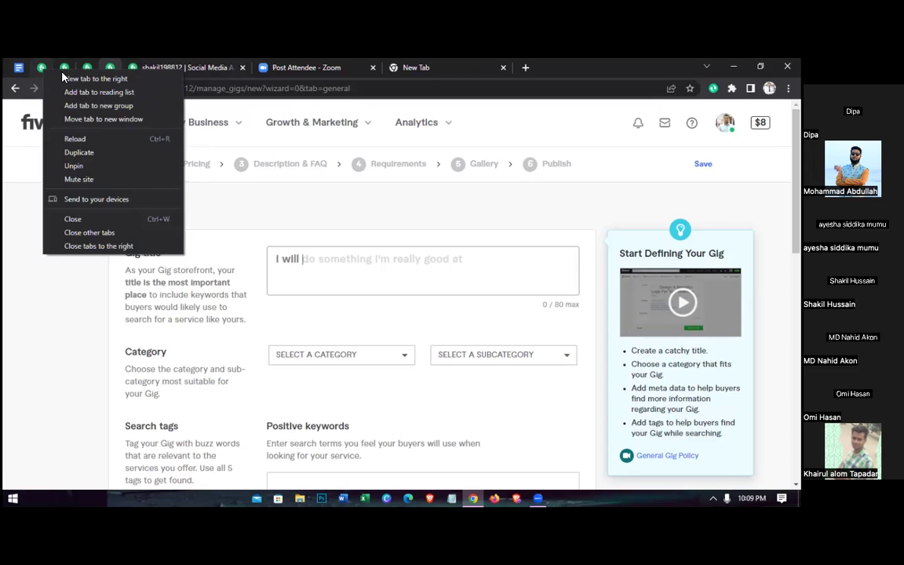
left_click(95, 166)
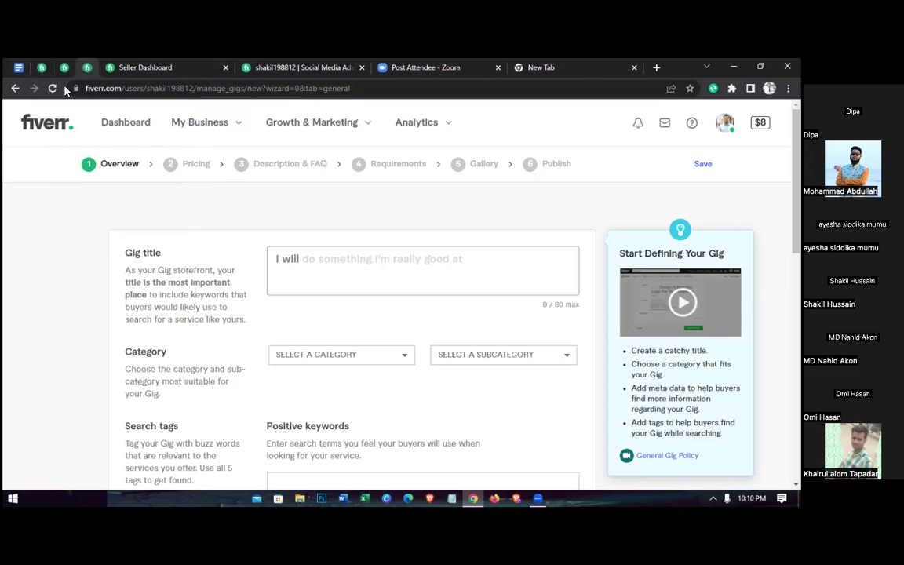
left_click(225, 68)
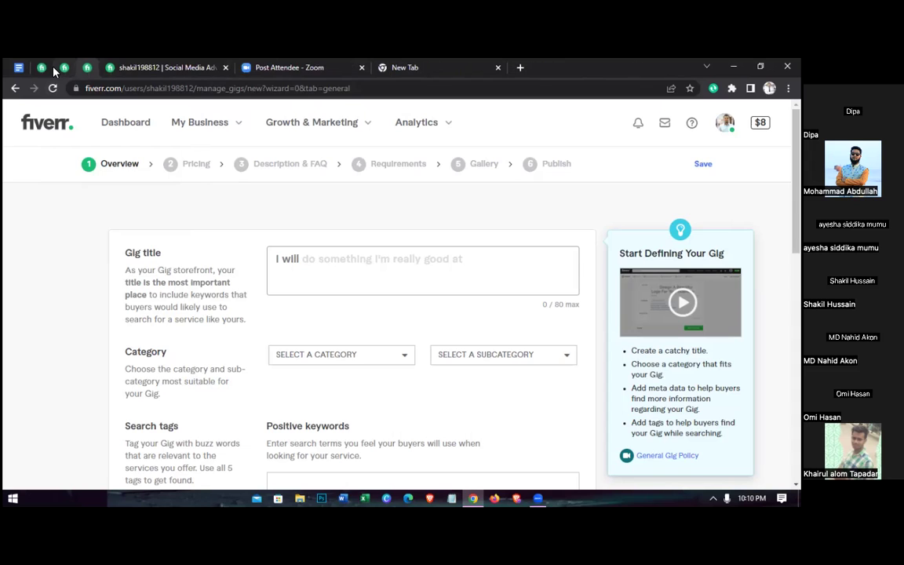
right_click(41, 69)
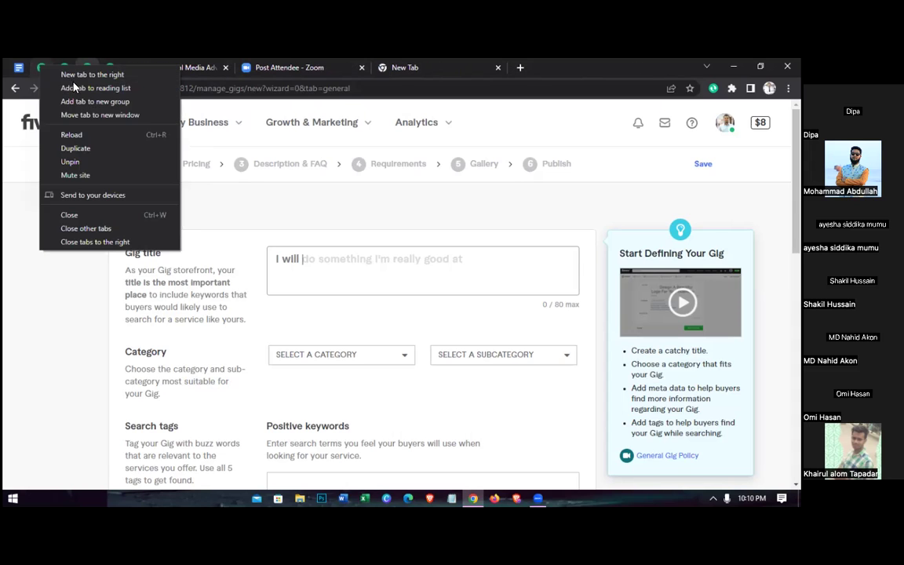
left_click(95, 162)
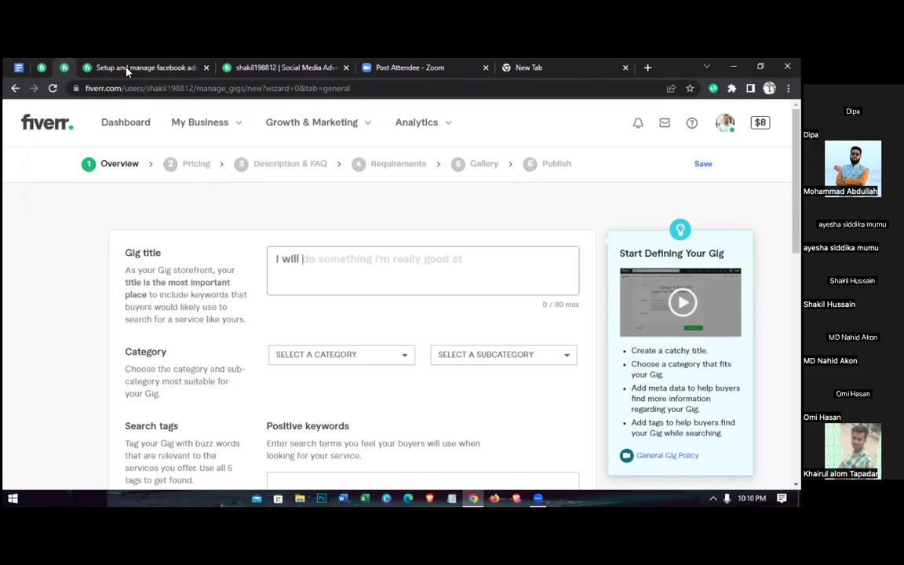
left_click(212, 67)
Unpin and close the tab showing the b2b lead generation gig
right_click(44, 69)
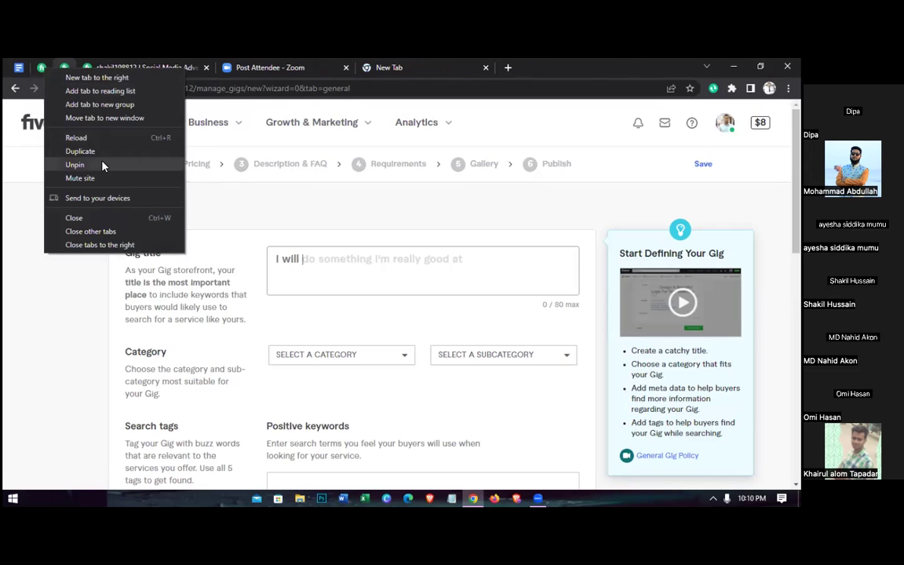
left_click(76, 164)
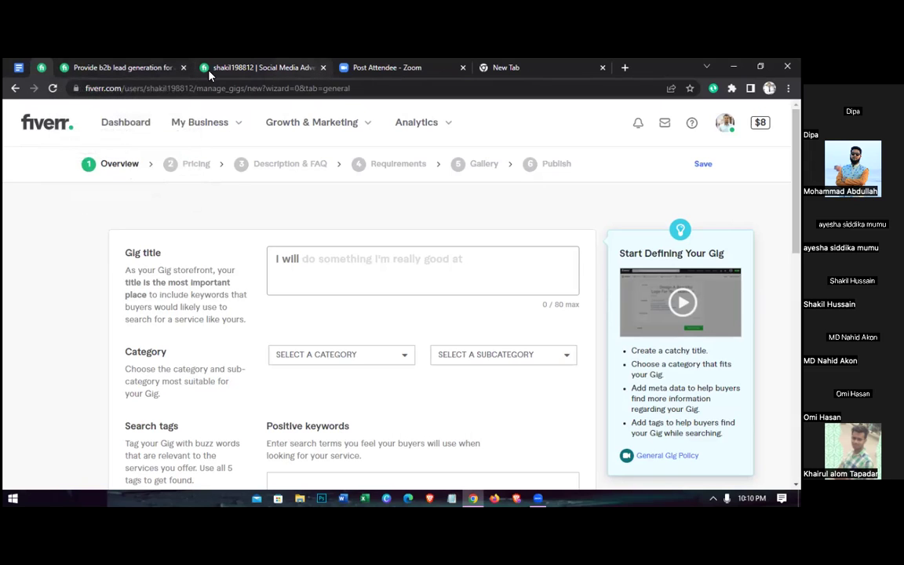
left_click(172, 68)
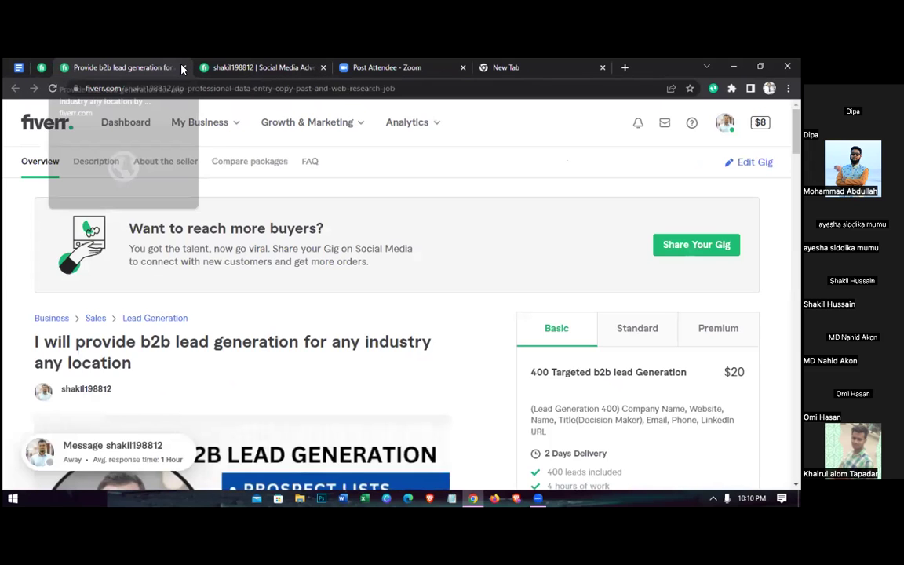
key("ctrl+w")
Unpin the gig creation tab and close the remaining seller profile tab
left_click(42, 69)
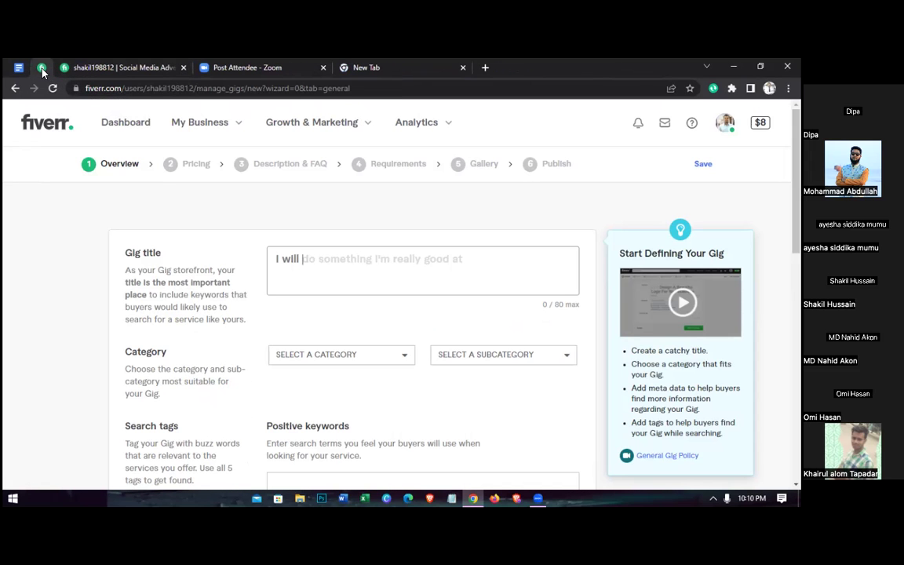
left_click(44, 69)
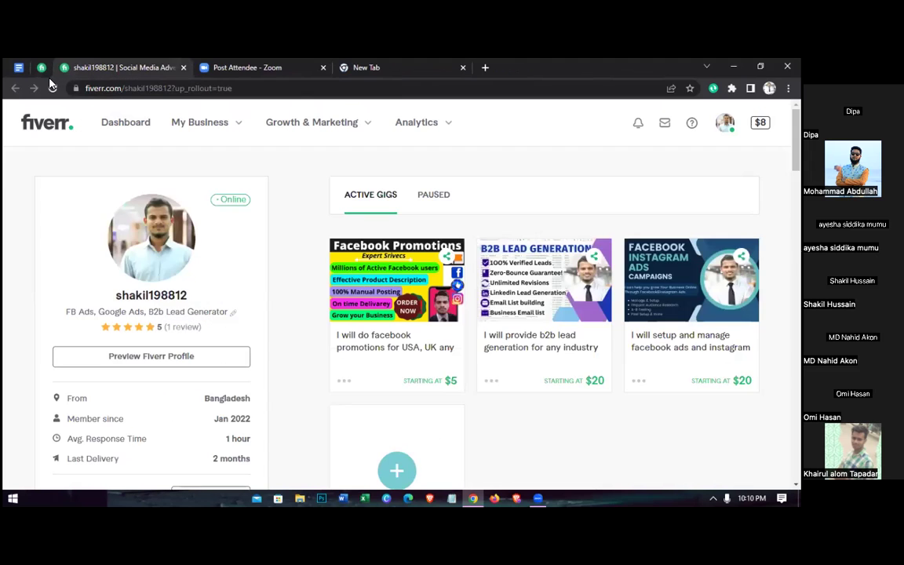
left_click(42, 70)
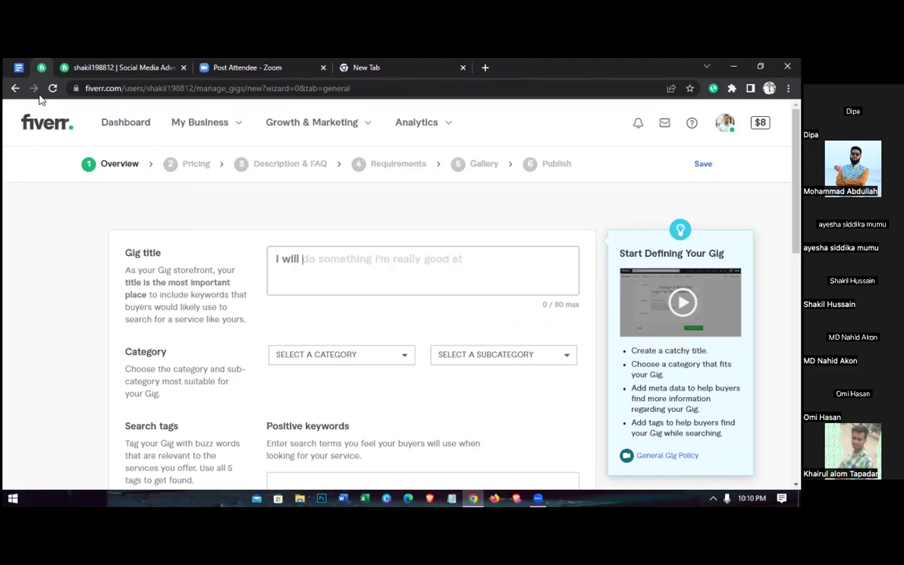
right_click(40, 70)
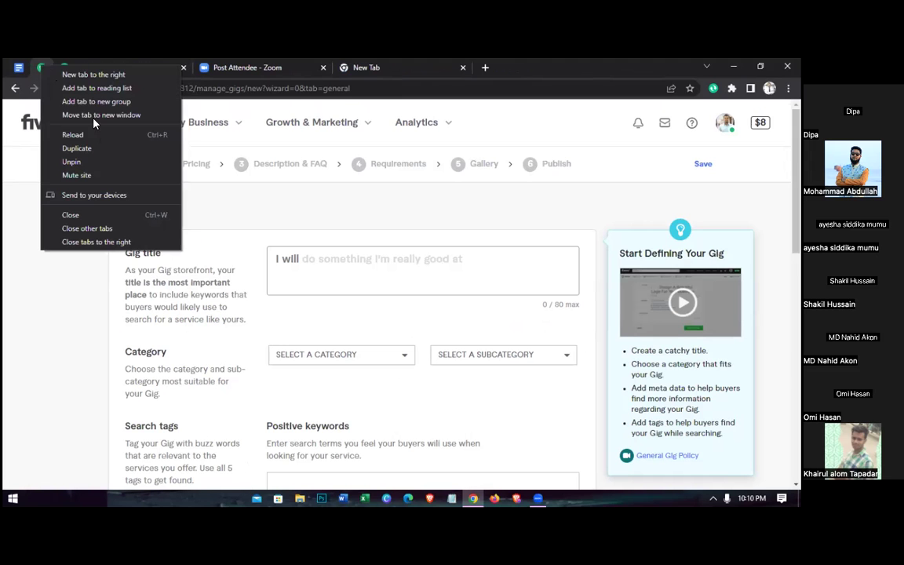
left_click(71, 161)
left_click(317, 67)
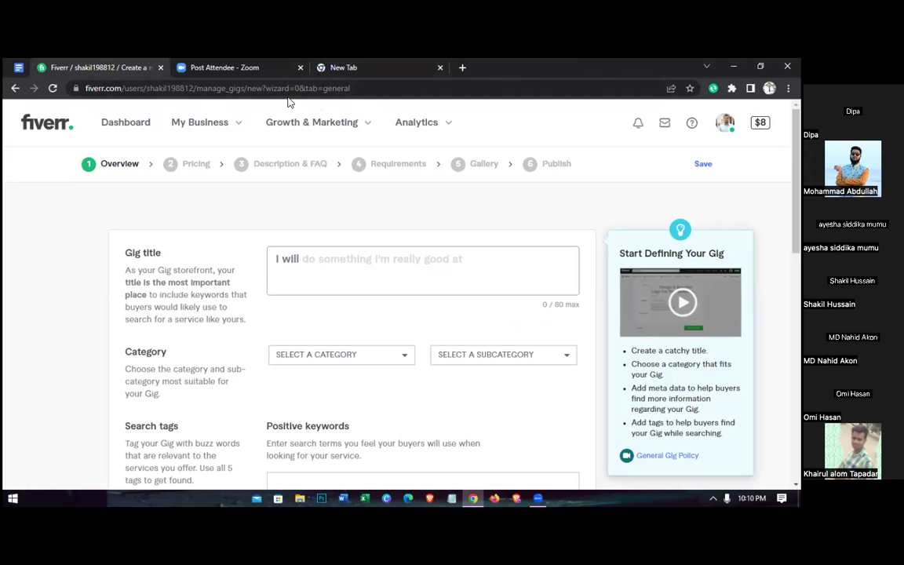
Load the bookmarked Fiverr site in the blank New Tab and switch the account to buying mode
left_click(246, 85)
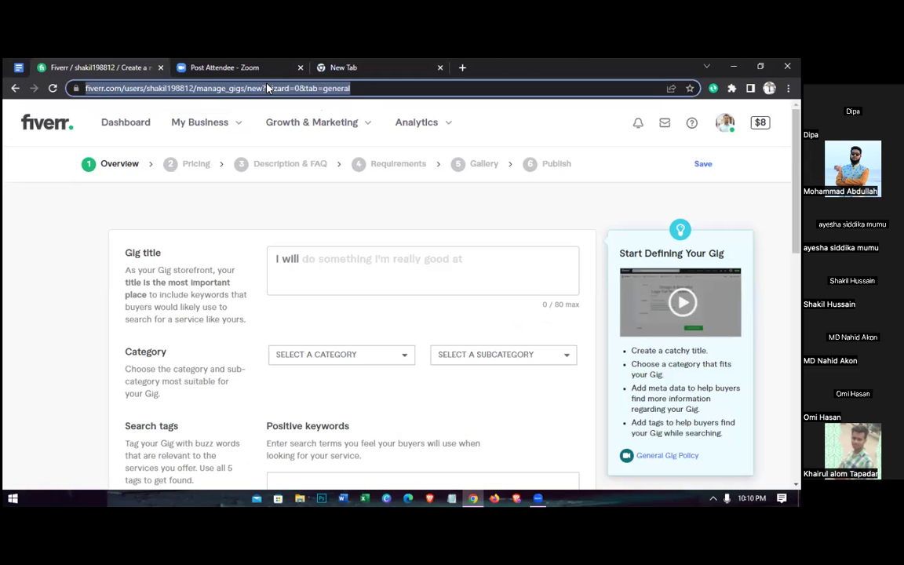
left_click(342, 69)
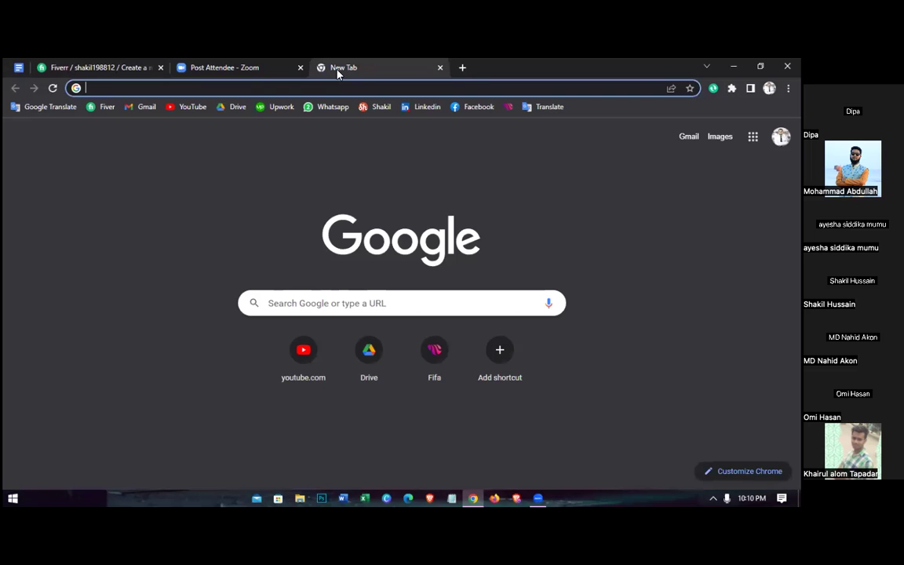
left_click(98, 111)
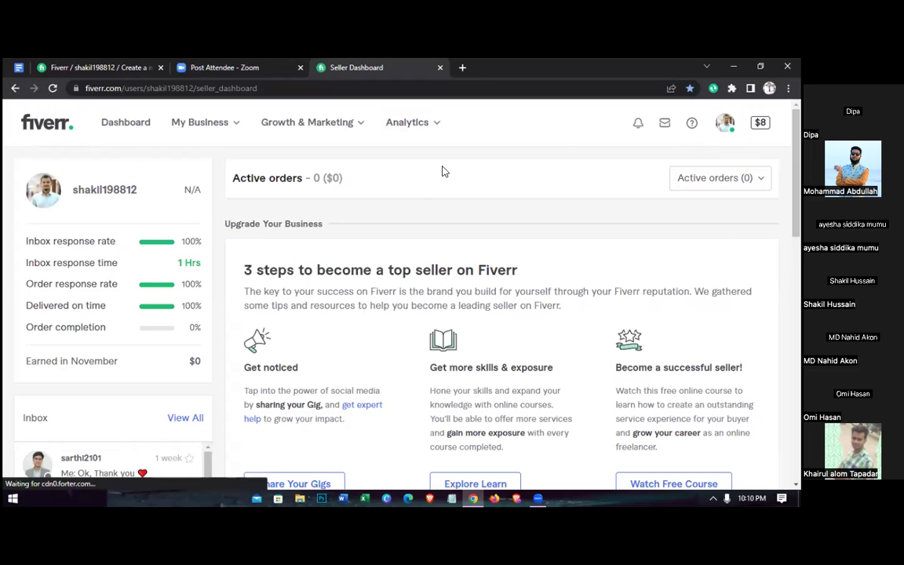
left_click(726, 135)
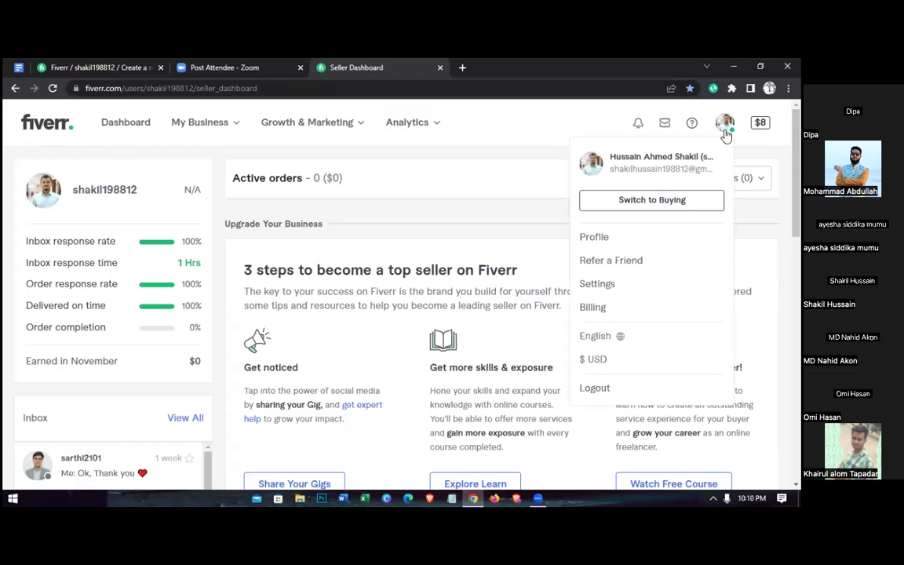
left_click(657, 206)
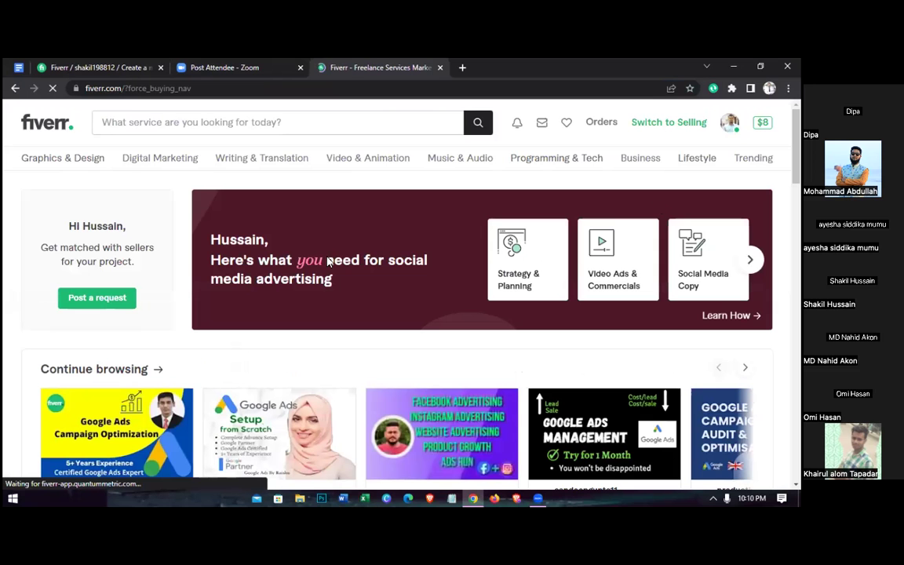
Search the Fiverr marketplace for "google ads"
left_click(199, 122)
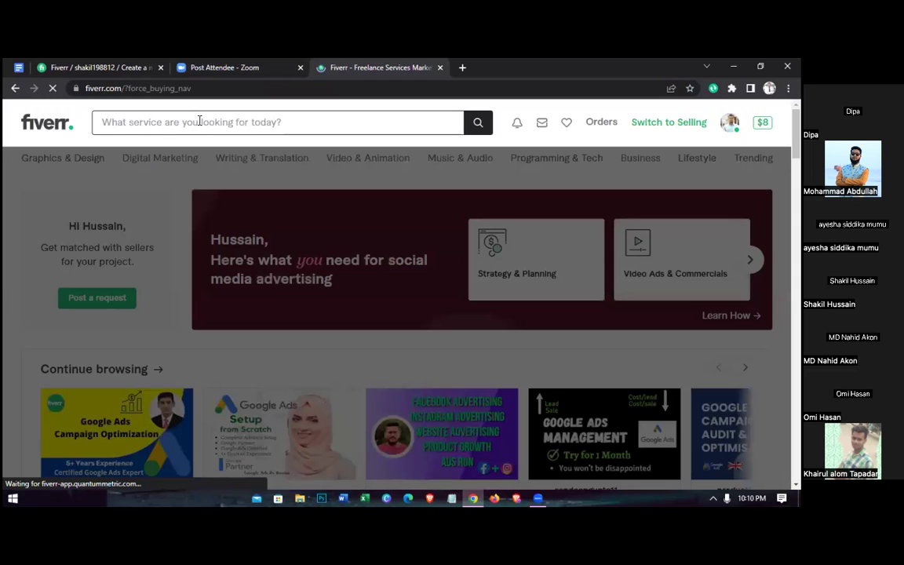
type("google ads")
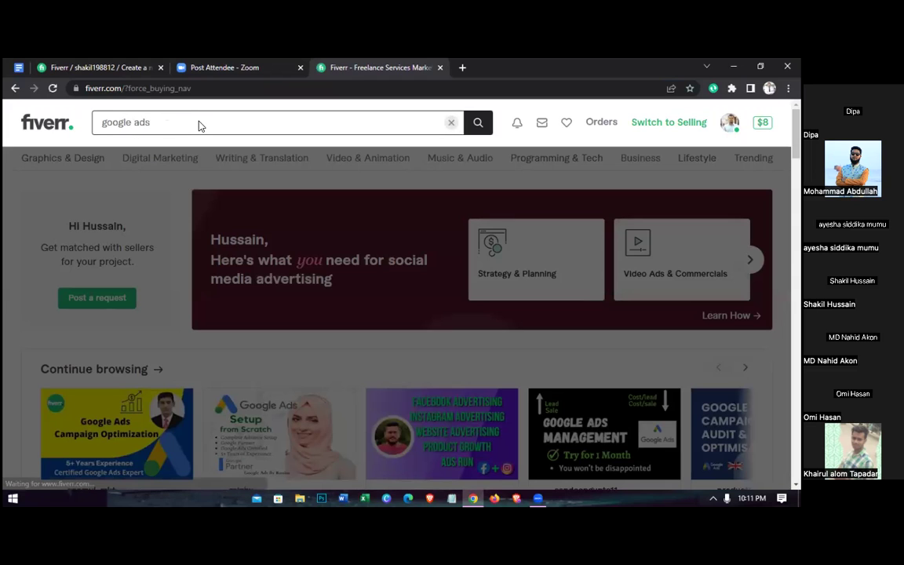
key("Return")
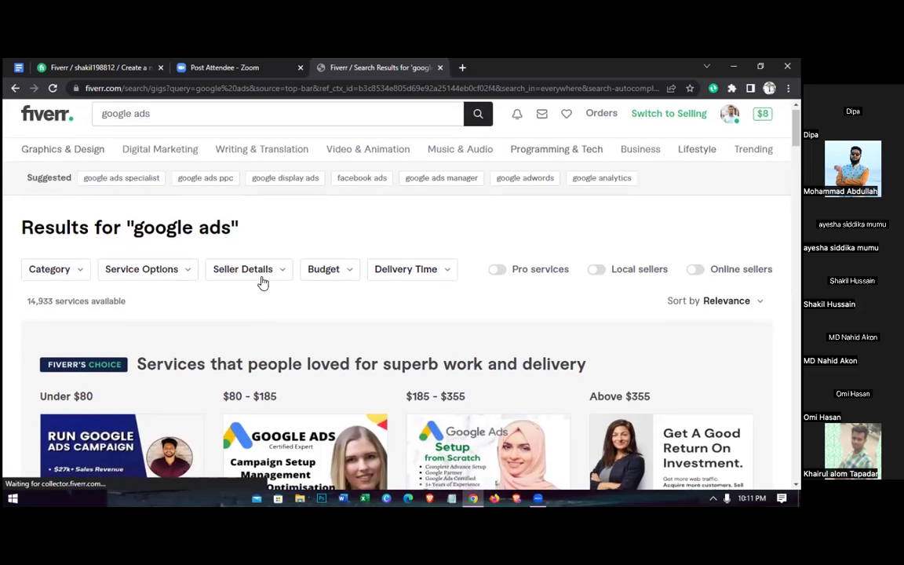
Browse the google ads results and open the gig "I will quickly setup and manage google ads campaigns"
scroll(263, 282, "down", 1)
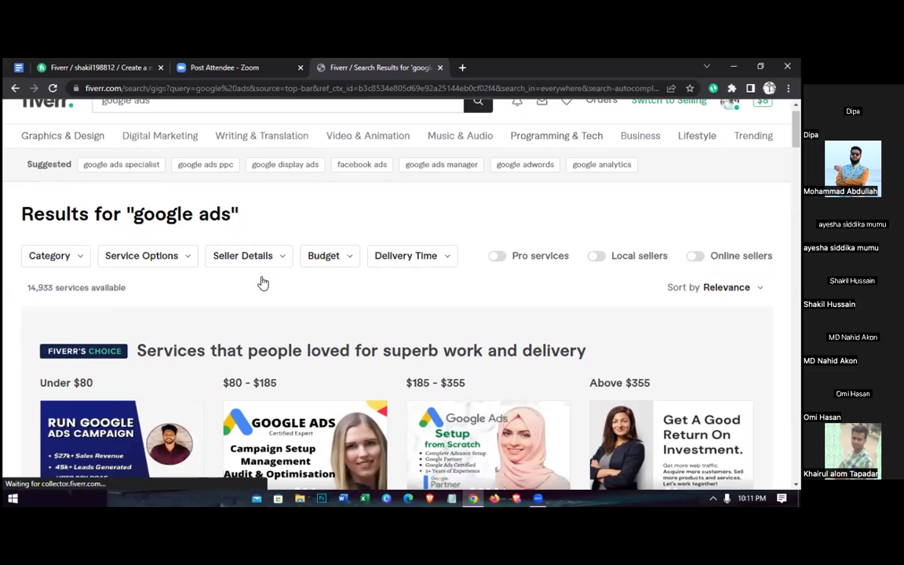
scroll(263, 282, "down", 1)
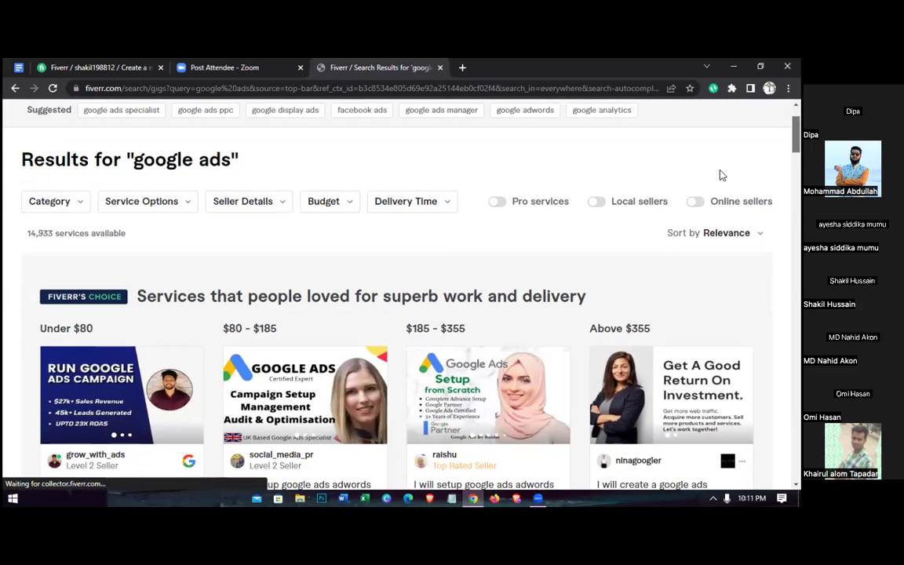
scroll(113, 458, "down", 3)
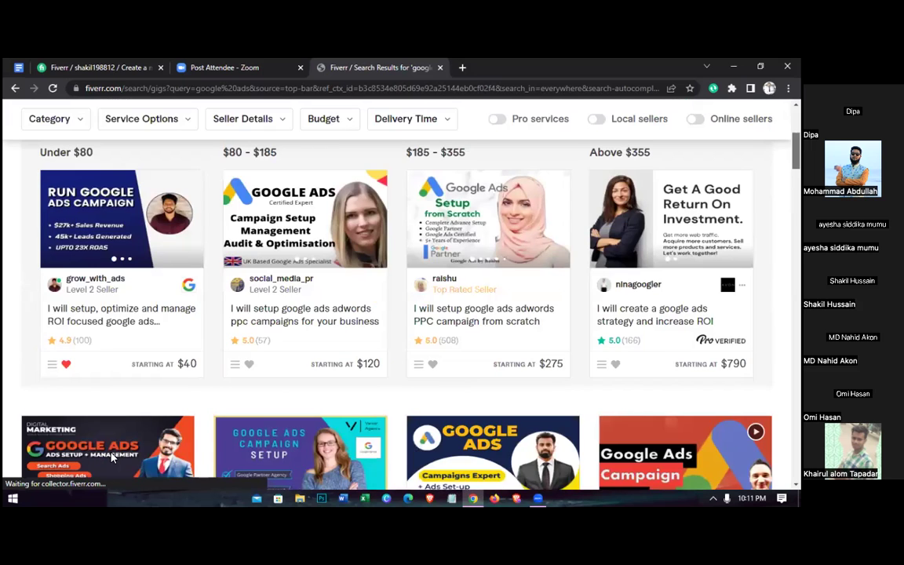
left_click(97, 327)
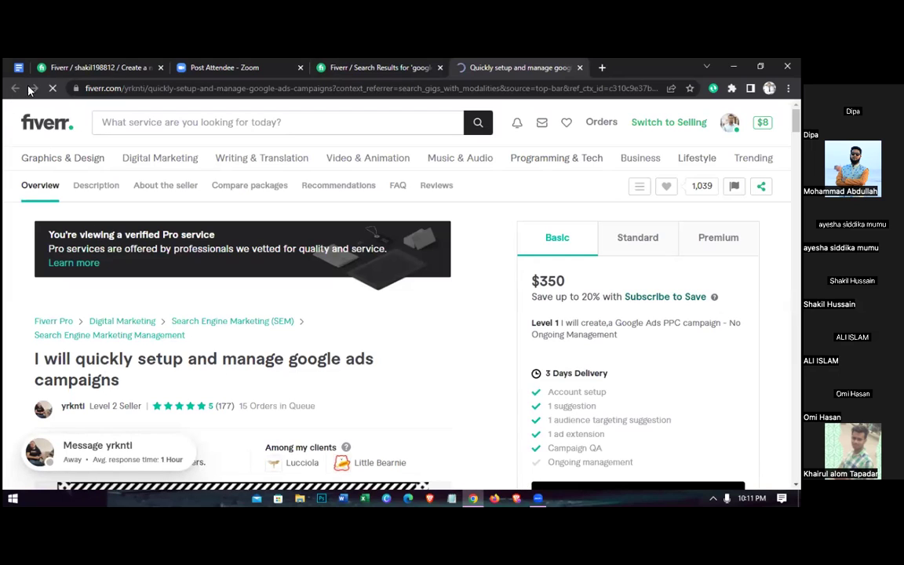
Open the $20 gig "I will setup, manage, and optimize your google ads, adwords, PPC campaigns" from the results and close the "Quickly setup and manage" gig
left_click(353, 71)
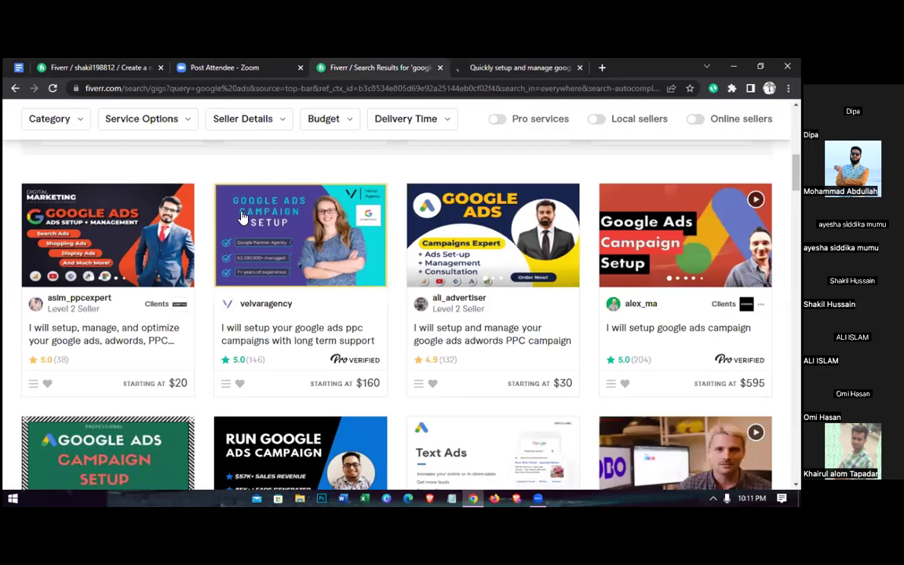
left_click(100, 339)
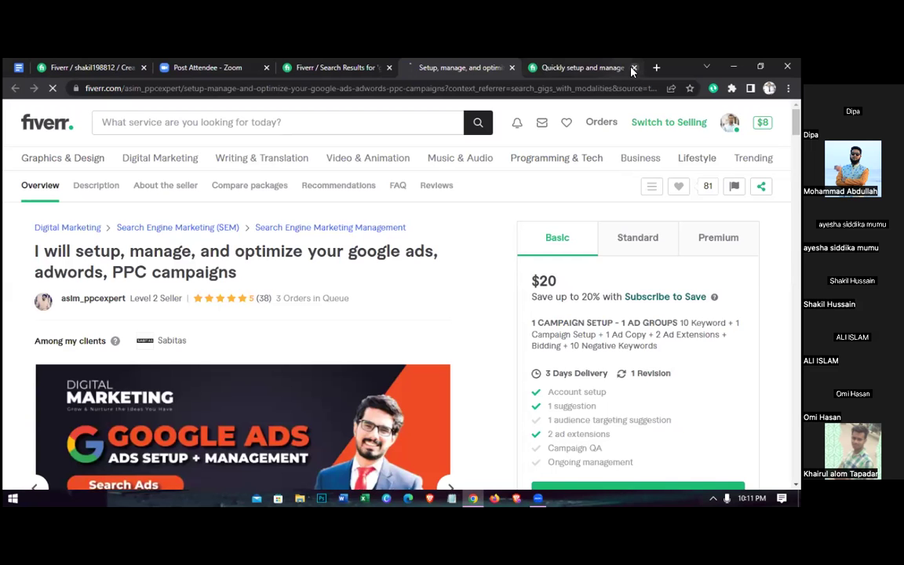
left_click(634, 67)
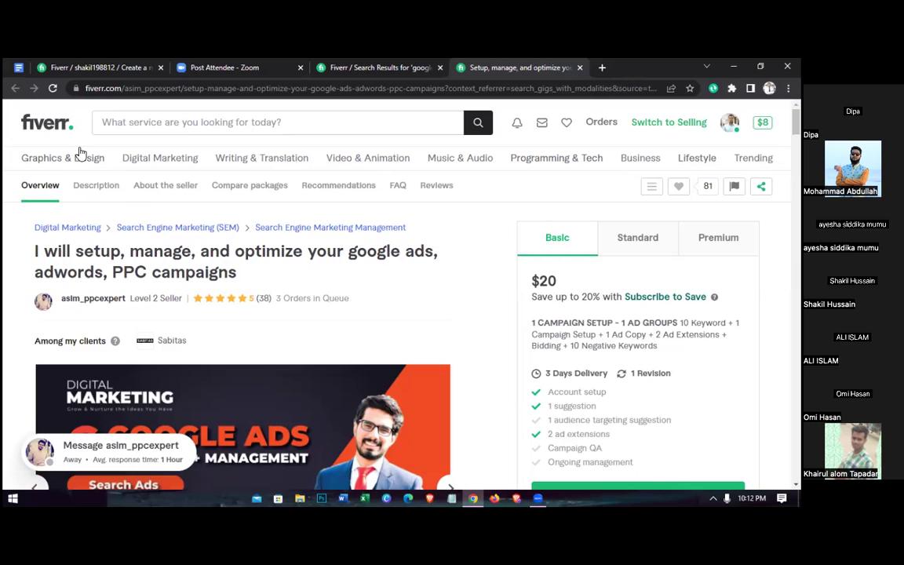
Open the $30 "setup and manage your google ads adwords PPC campaign" gig and the similarly titled $50 "PPC campaigns" gig from the results
left_click(357, 69)
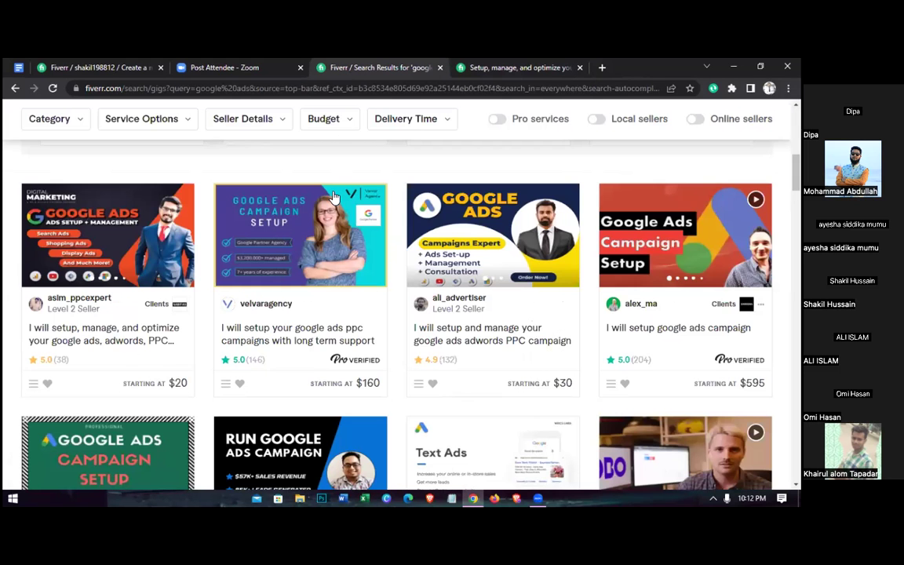
left_click(463, 343)
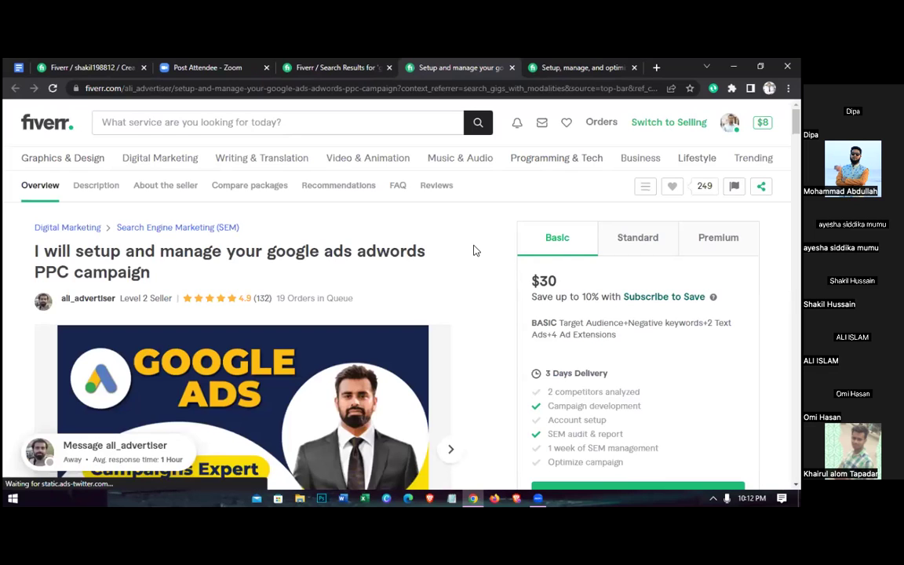
left_click(313, 69)
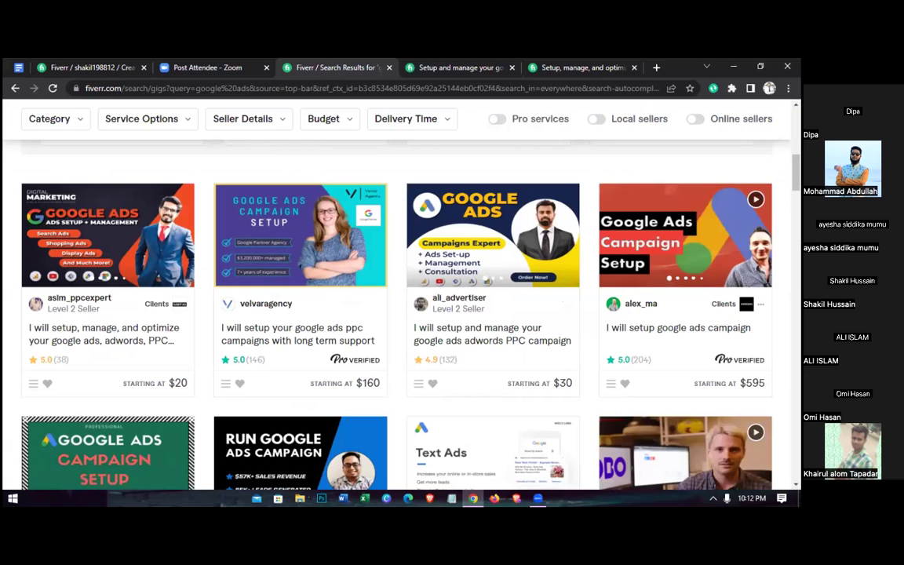
scroll(397, 314, "down", 1)
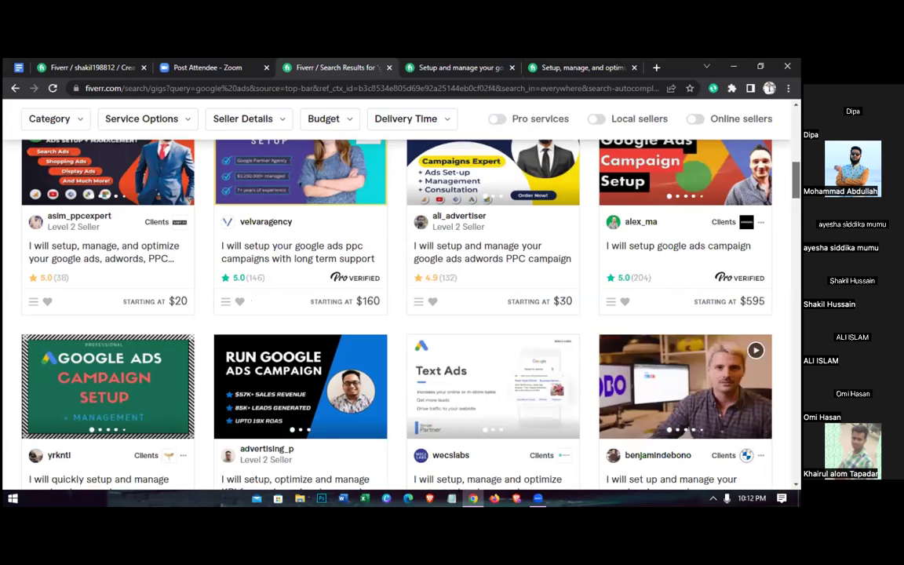
scroll(397, 314, "down", 4)
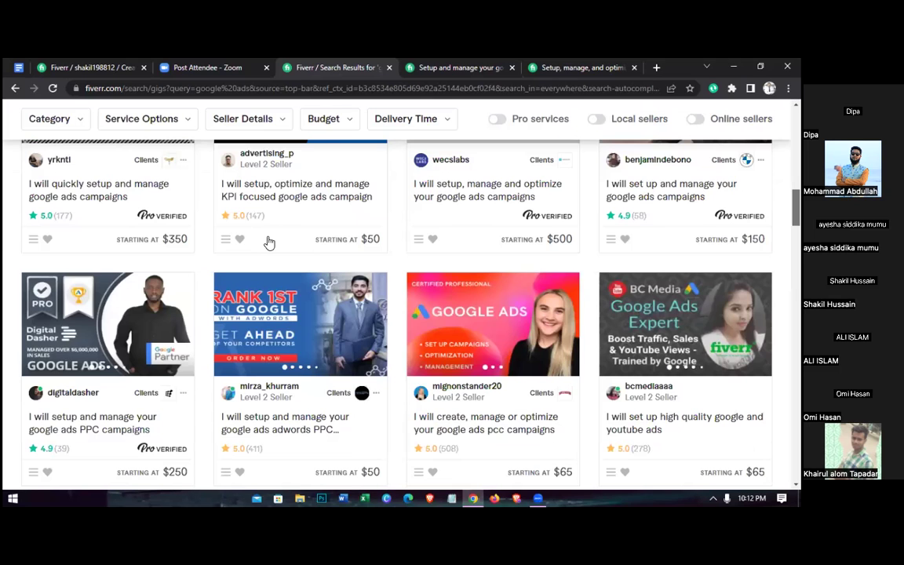
scroll(269, 242, "down", 1)
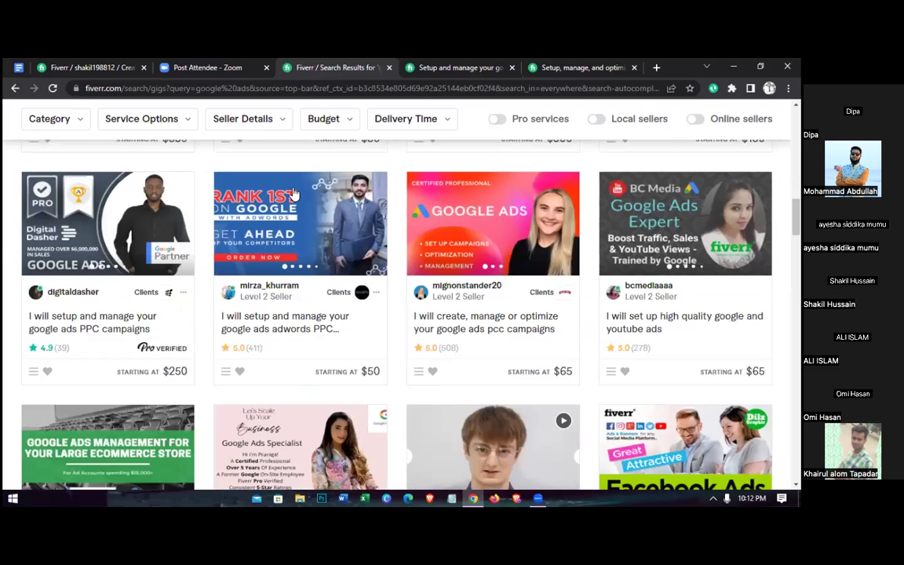
left_click(279, 328)
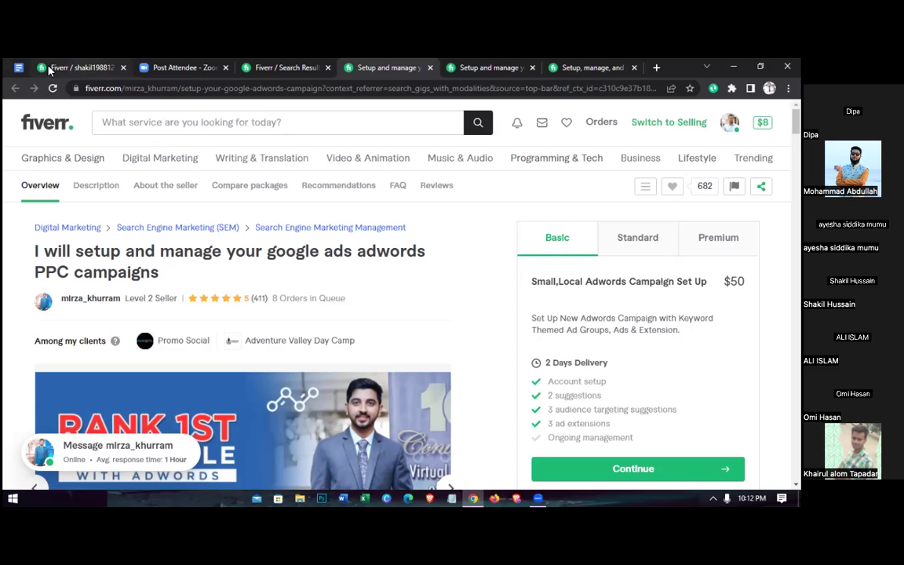
Review the gig draft in the Google Docs document and return to the empty gig title field of the new gig form
left_click(17, 68)
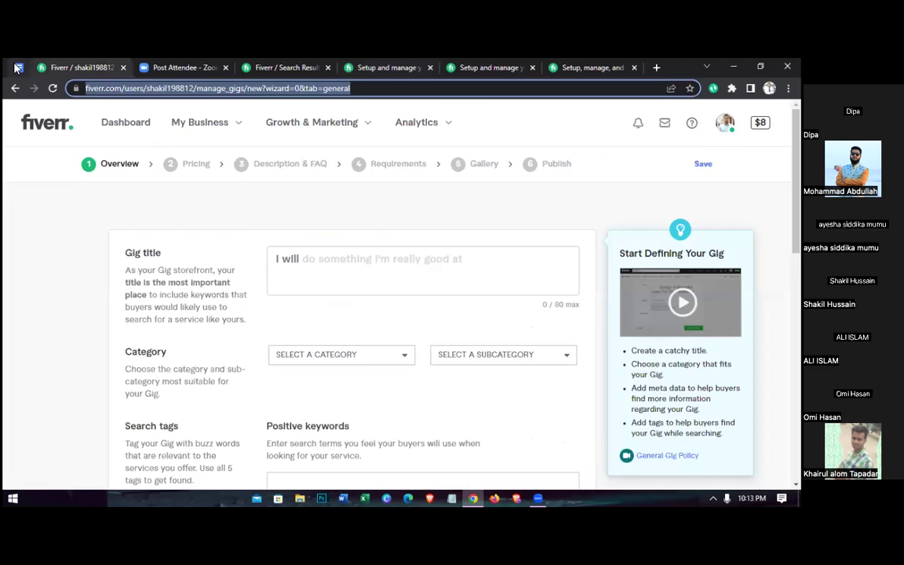
left_click(17, 67)
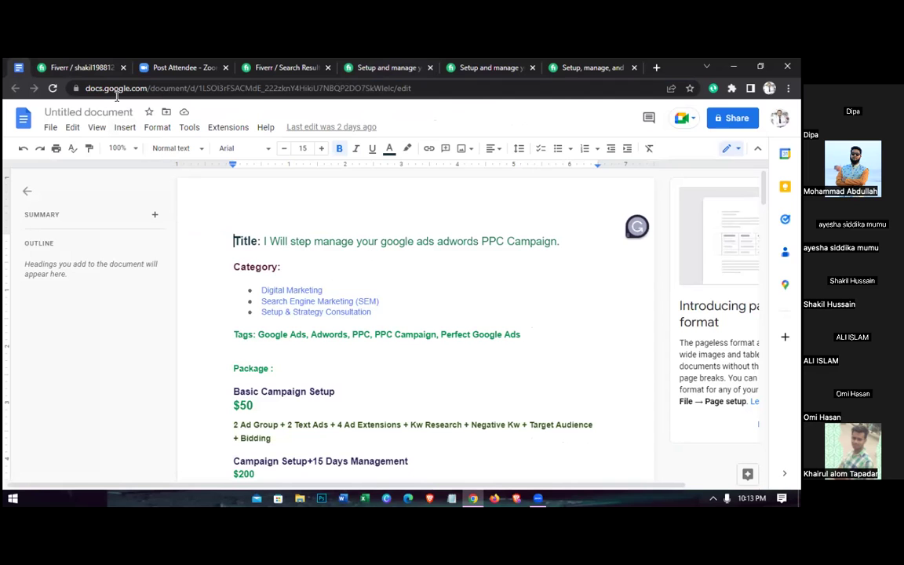
left_click(118, 72)
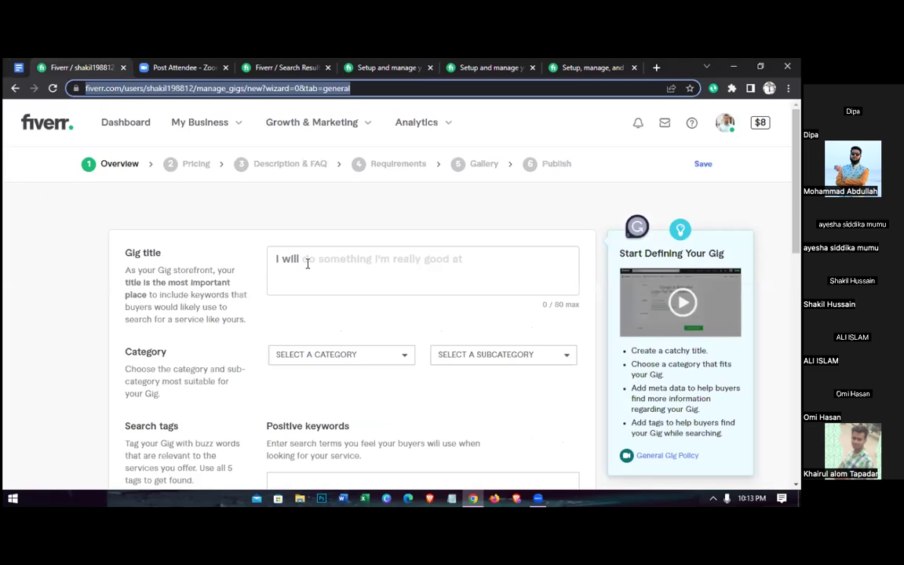
left_click(303, 260)
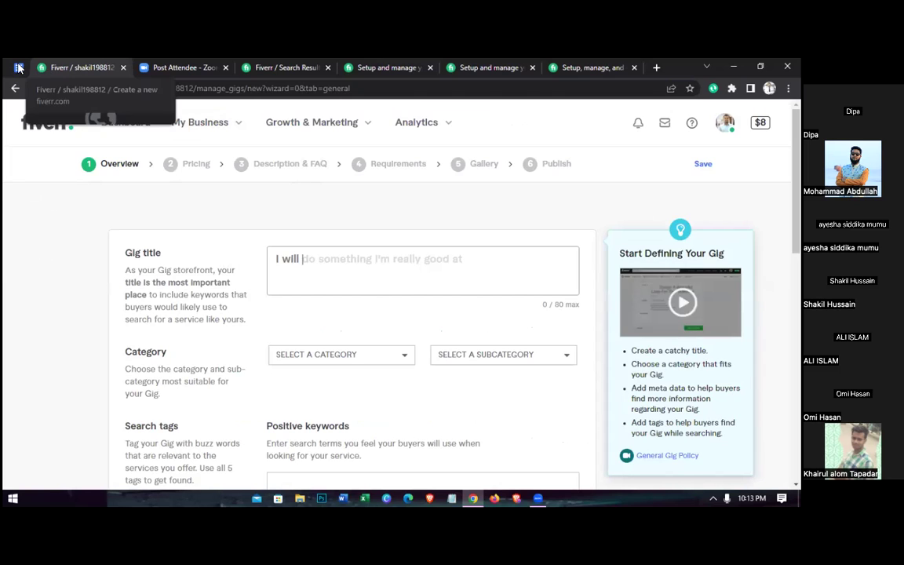
left_click(318, 259)
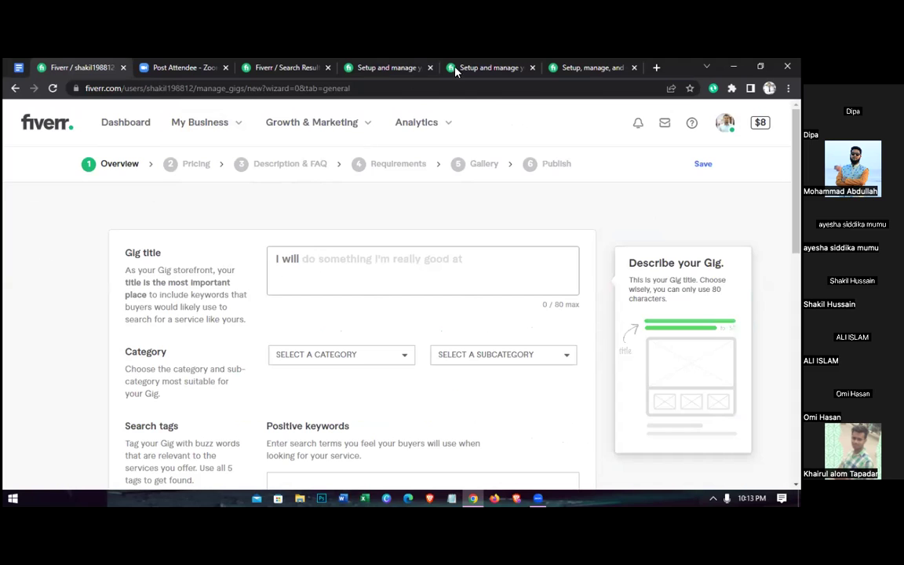
Examine the title portion of the URL in each of the three opened Google Ads gigs and compare it with the gig's title
left_click(383, 69)
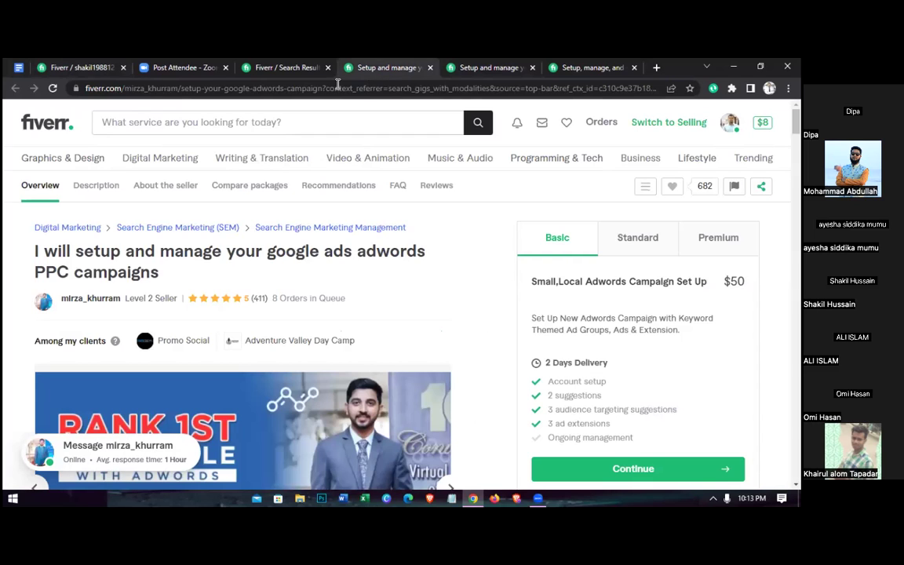
left_click_drag(182, 89, 322, 89)
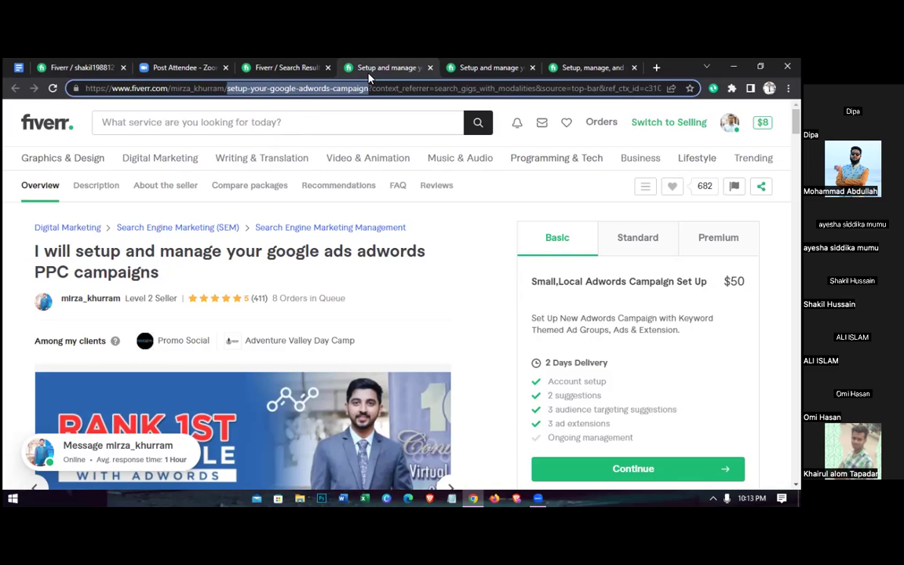
left_click(463, 69)
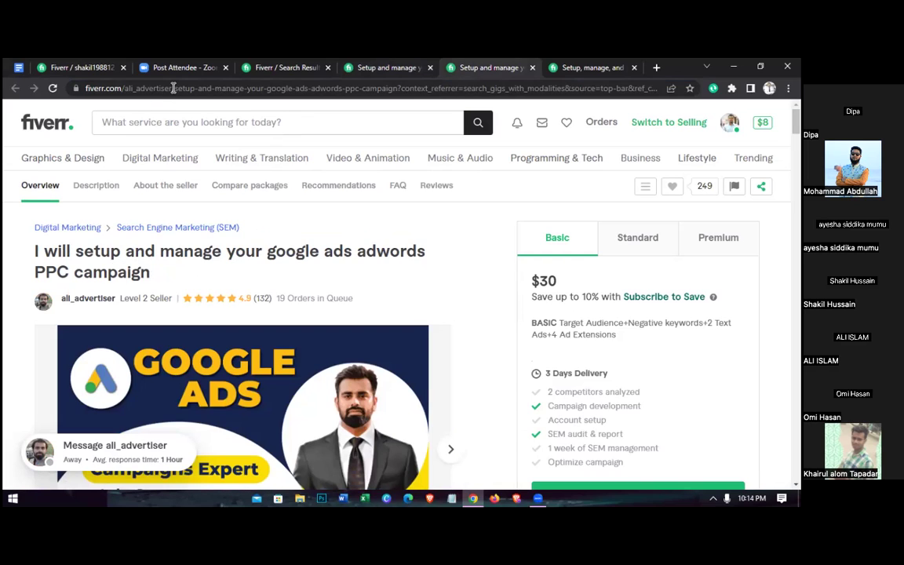
left_click_drag(171, 88, 248, 89)
left_click_drag(311, 92, 370, 94)
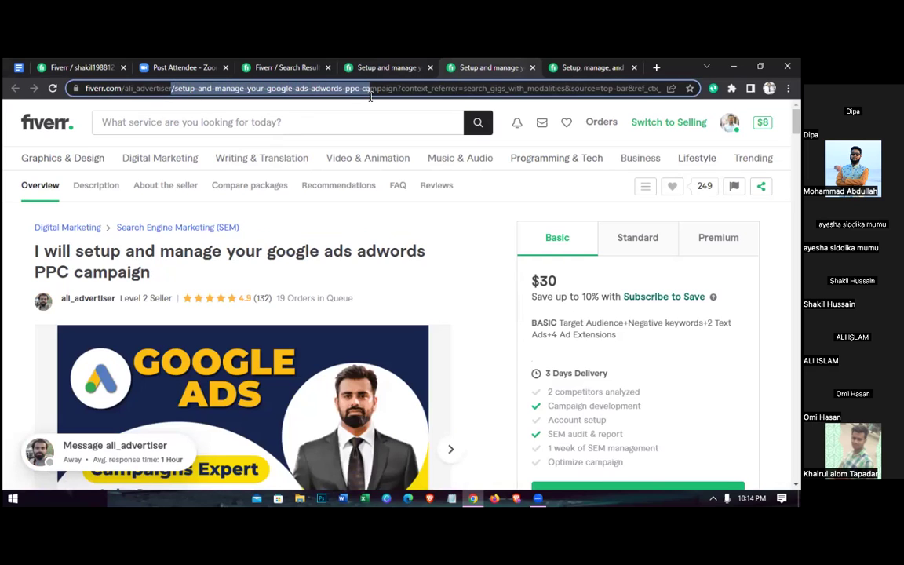
left_click_drag(370, 94, 370, 96)
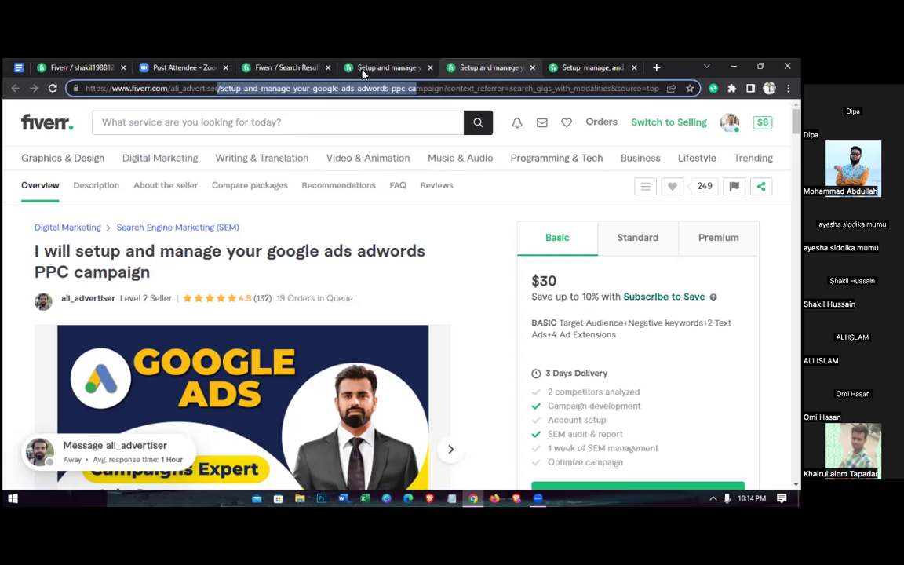
left_click(574, 69)
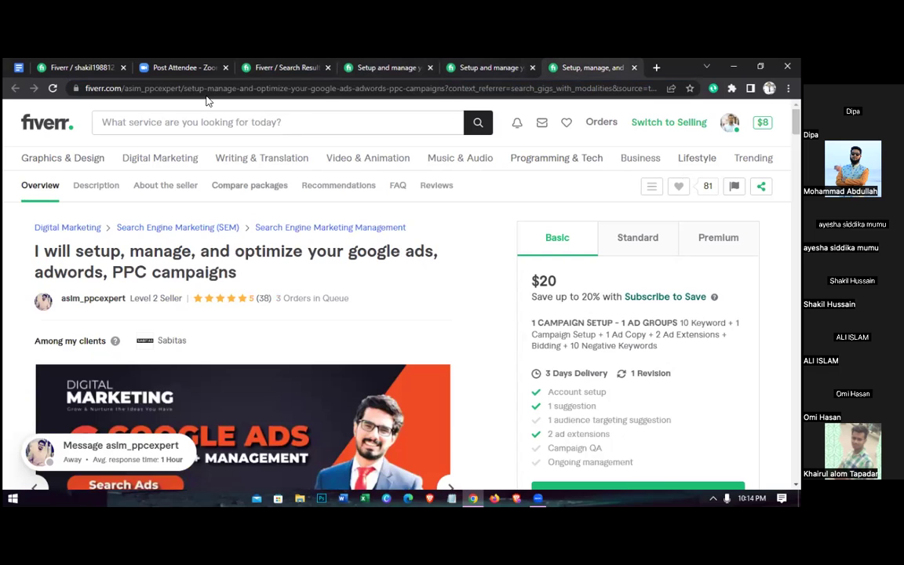
left_click_drag(185, 88, 446, 94)
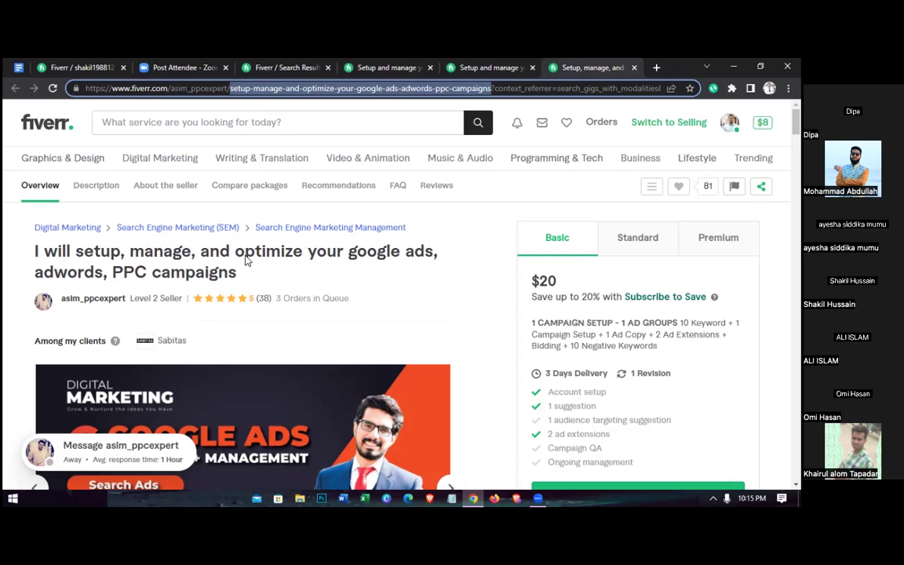
Insert a "u" into the word "step" in the Google Docs draft's title so that it reads "steup"
left_click(19, 68)
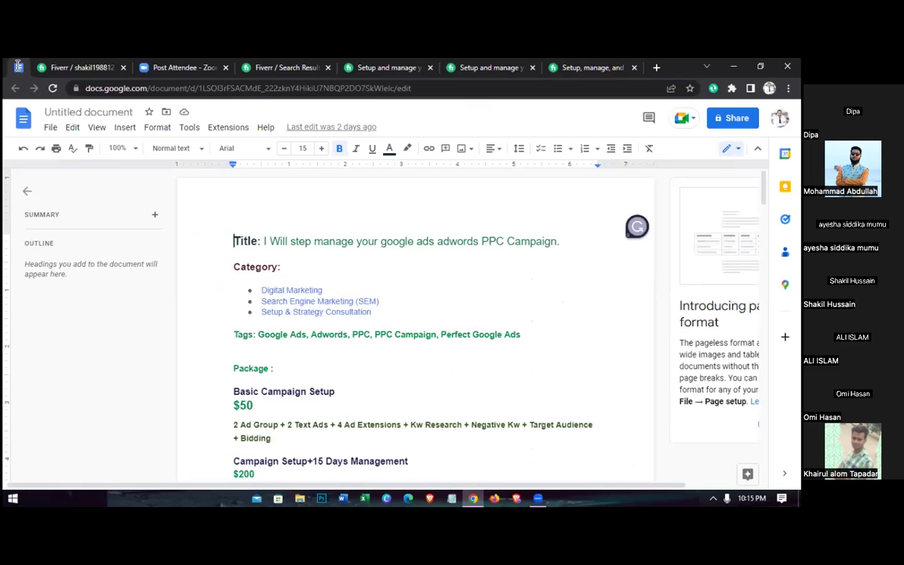
left_click(303, 242)
type("u")
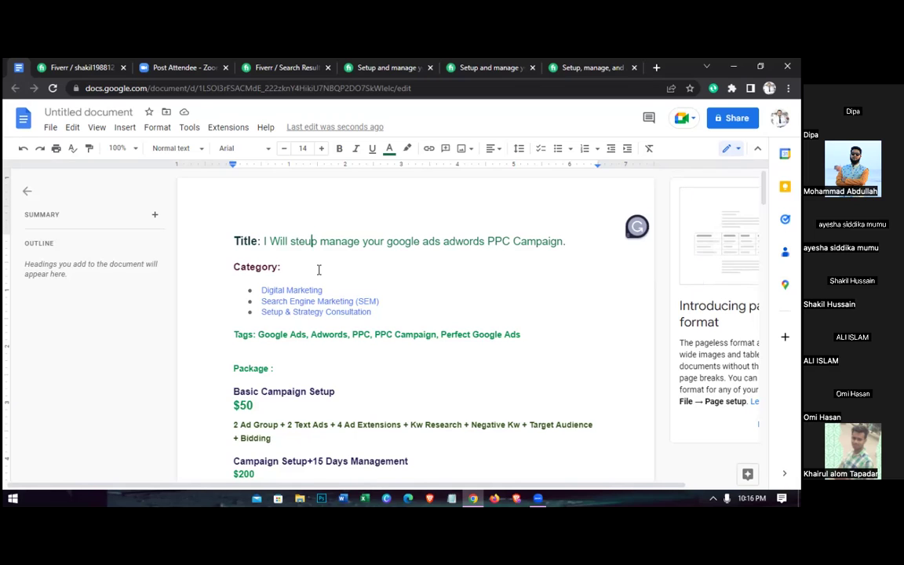
Recheck the URLs of the $50 and $30 reference gigs and start the new gig's title with "google ads ad"
left_click(377, 72)
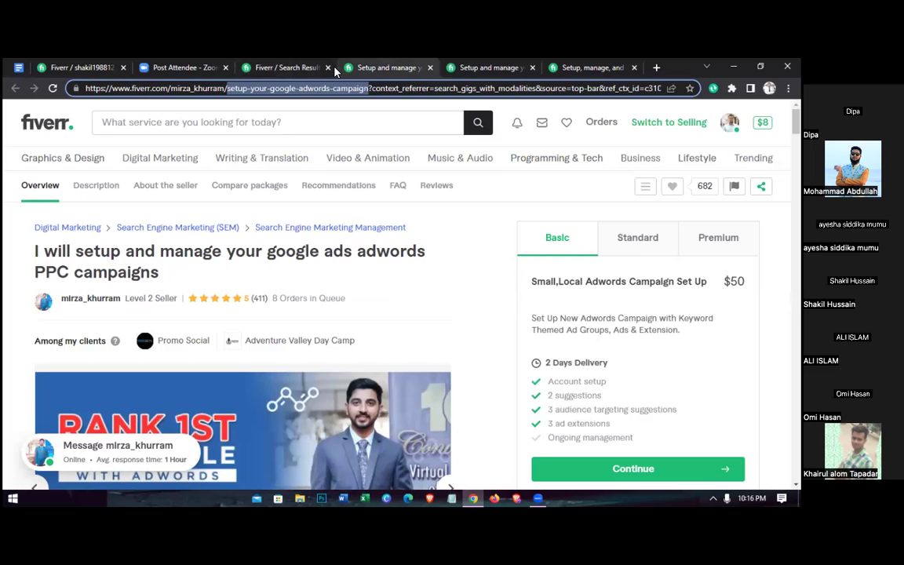
left_click(462, 69)
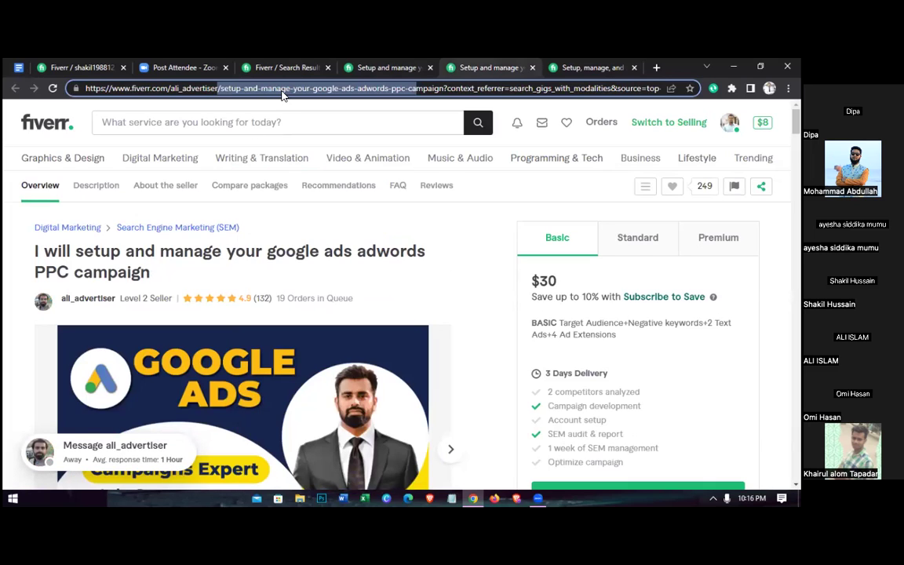
left_click(83, 70)
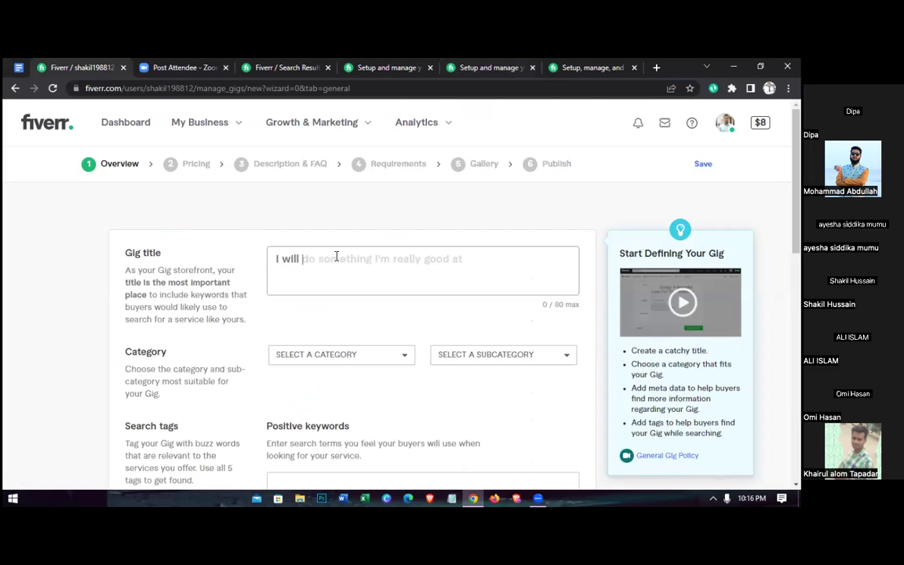
mouse_move(334, 260)
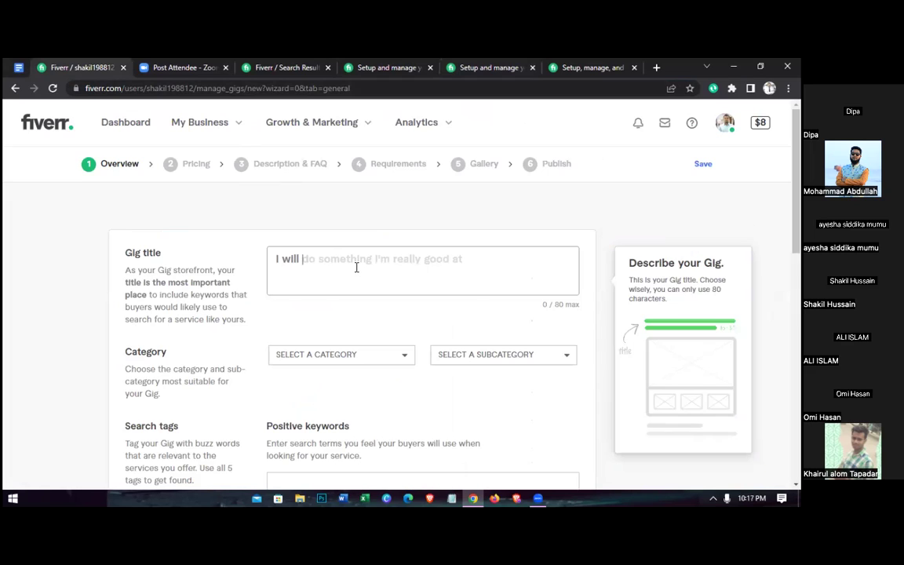
type("google ads")
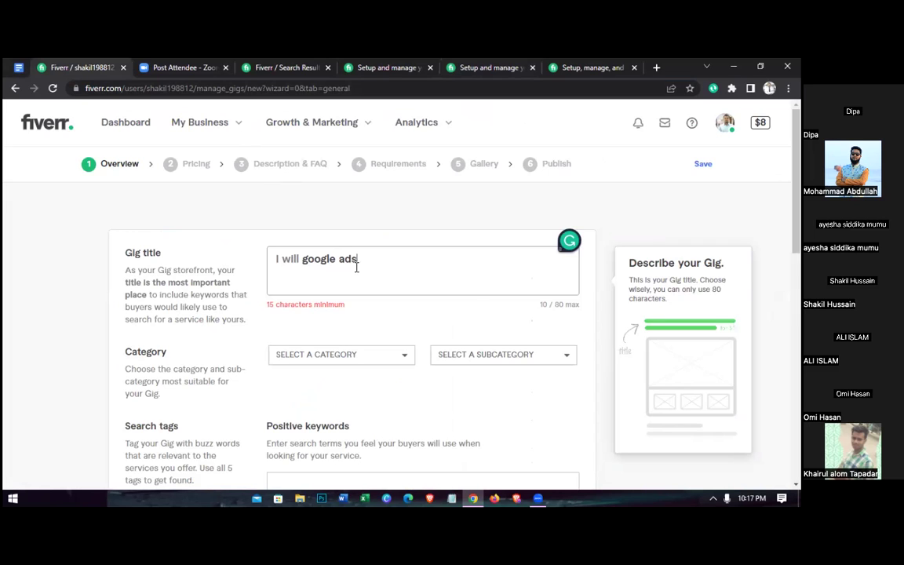
type("ad")
left_click(147, 54)
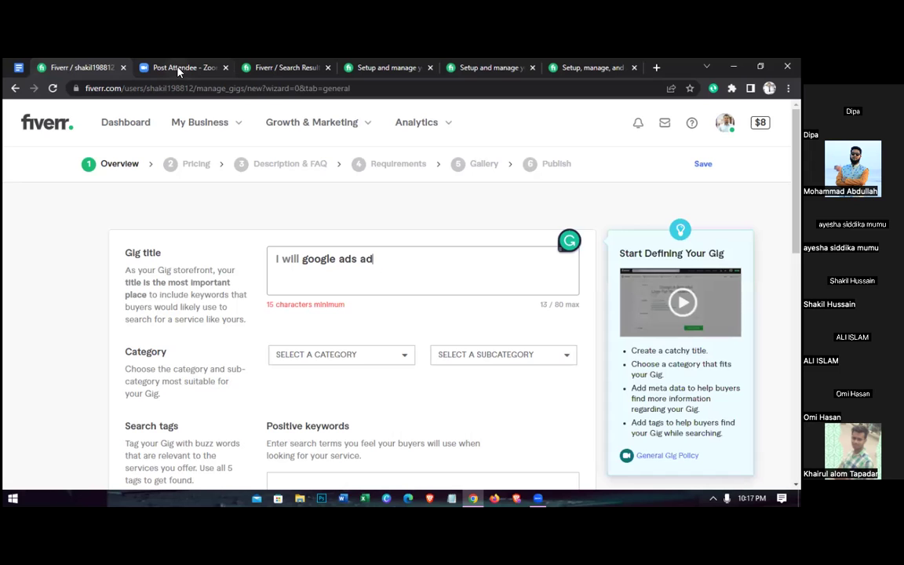
Consult the title in the Google Docs draft and complete the gig title as "google ads adwords ppc campaign"
left_click(20, 71)
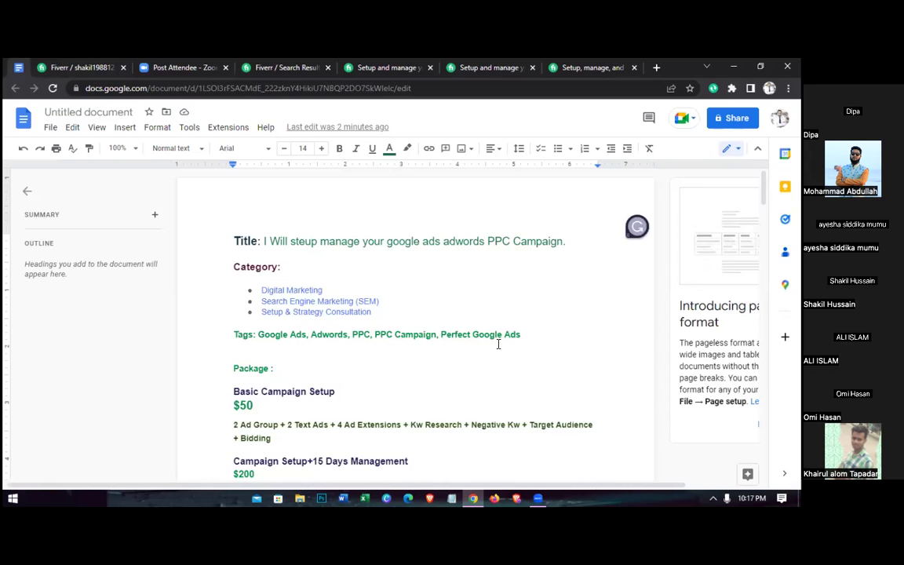
left_click(82, 68)
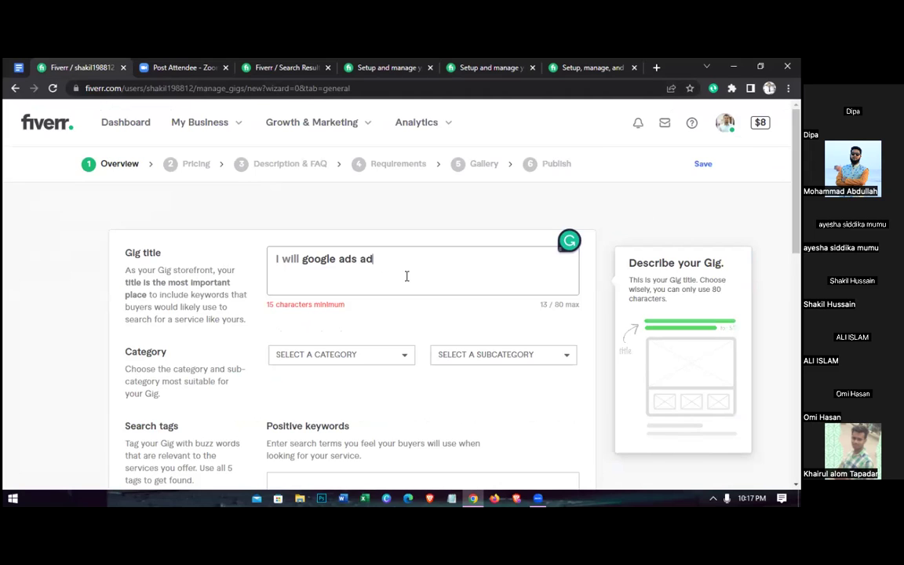
key("BackSpace")
key("BackSpace")
type("adwords ppc ")
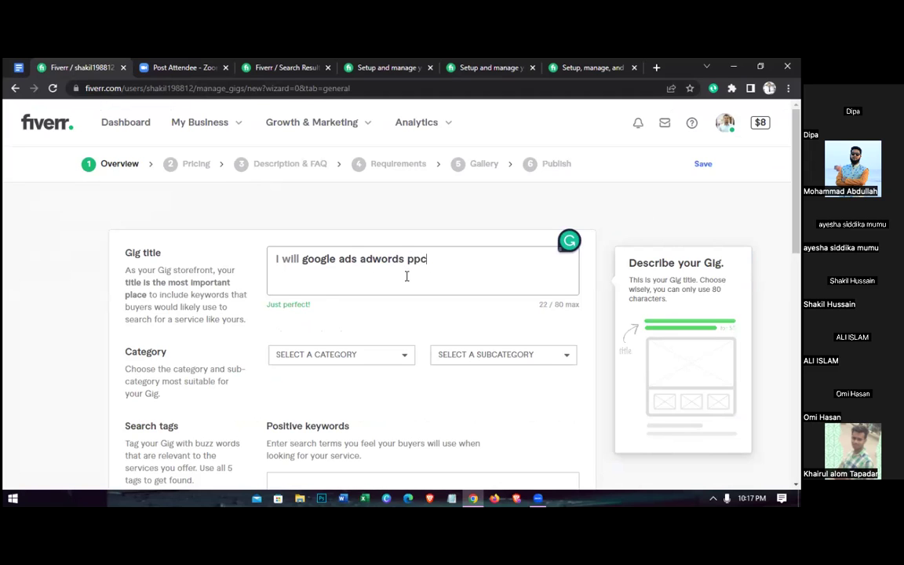
type("campaign")
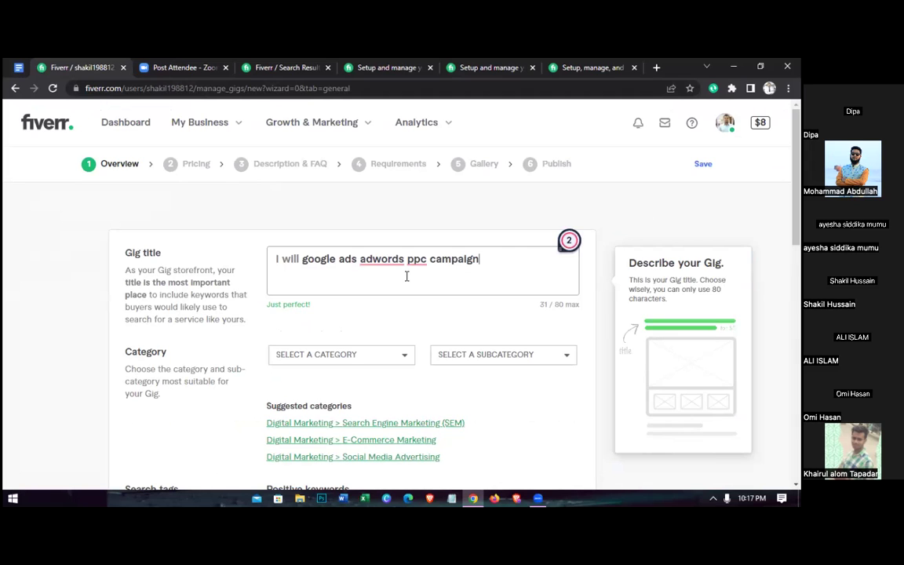
right_click(363, 258)
left_click(328, 258)
left_click(285, 182)
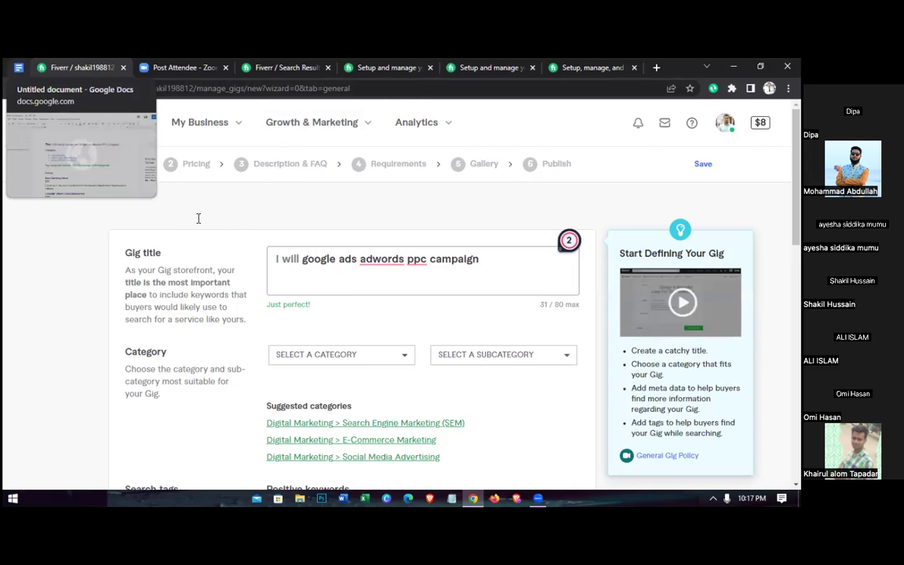
Consult the title and tags in the Google Docs draft and append "perfect google ads" to the Fiverr gig title
key("ctrl+shift+Tab")
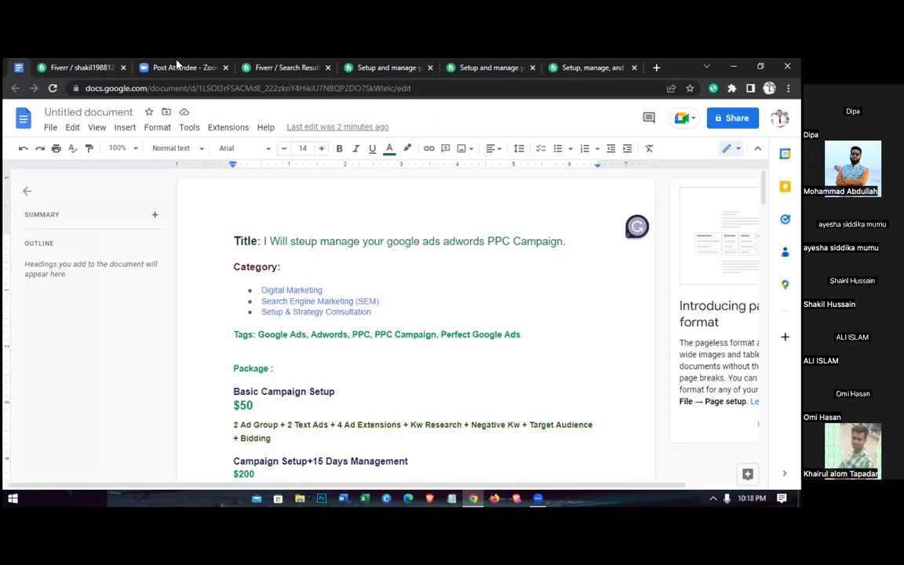
left_click(95, 71)
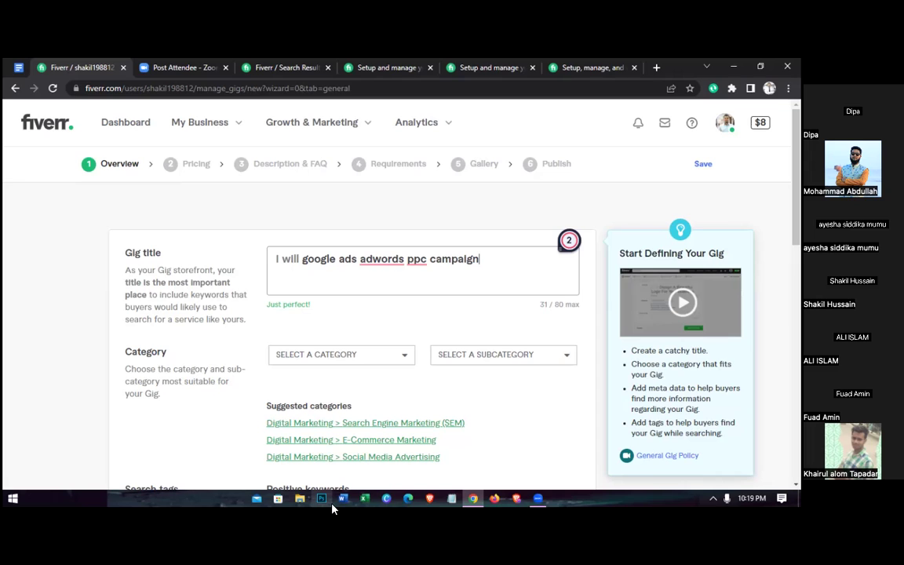
mouse_move(350, 329)
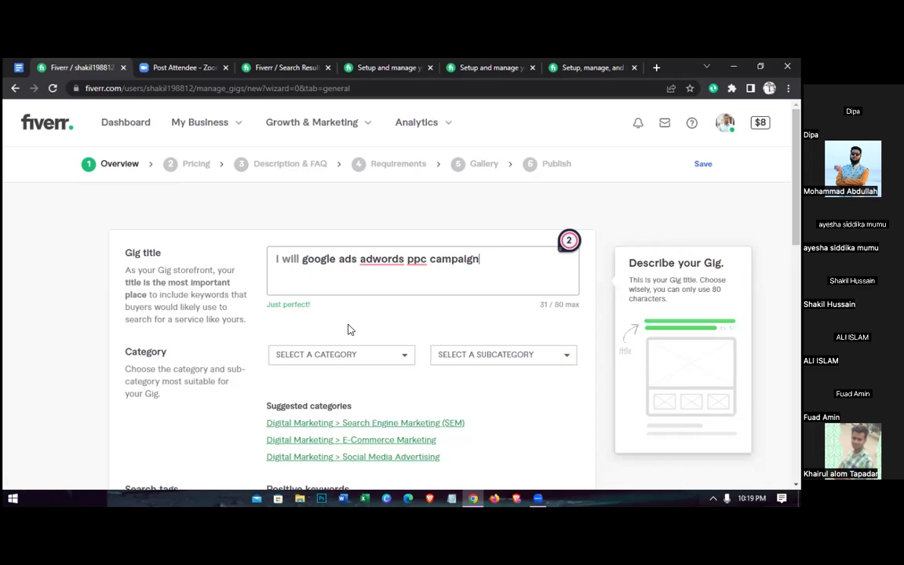
left_click(18, 67)
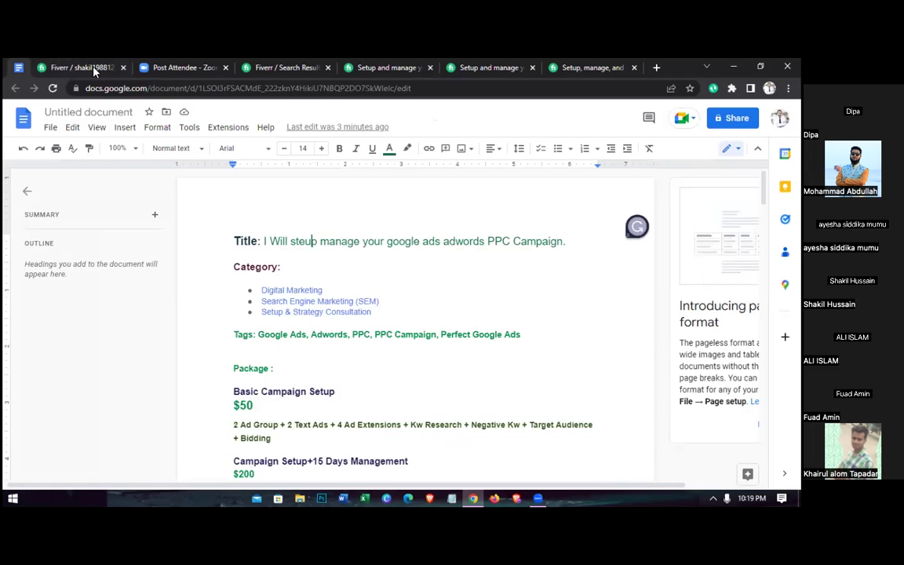
left_click(83, 67)
left_click(373, 287)
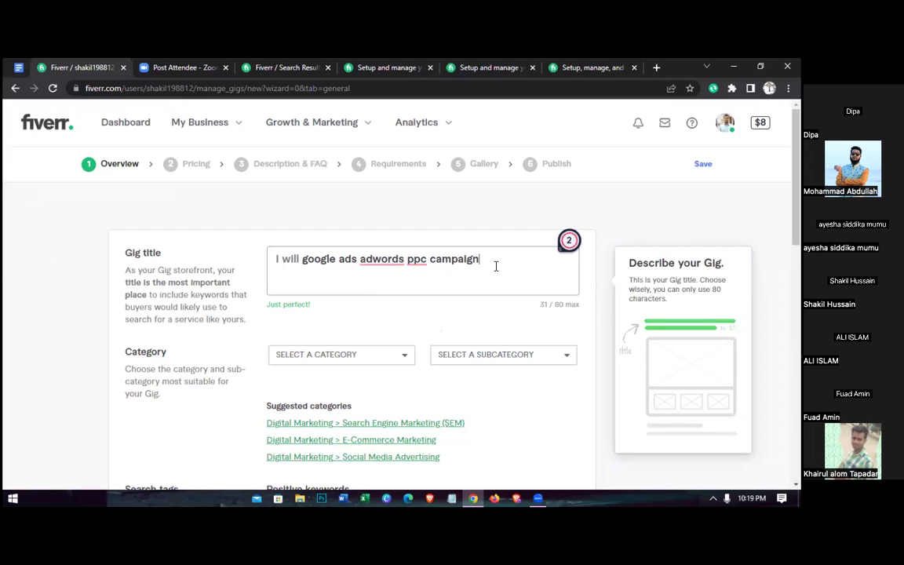
type("perfect google ads")
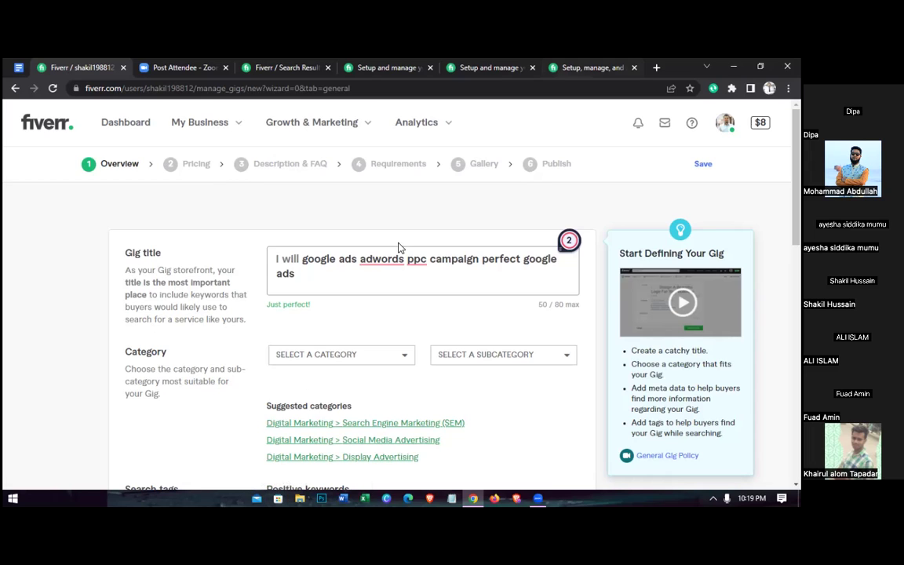
left_click(359, 263)
right_click(360, 265)
left_click(463, 271)
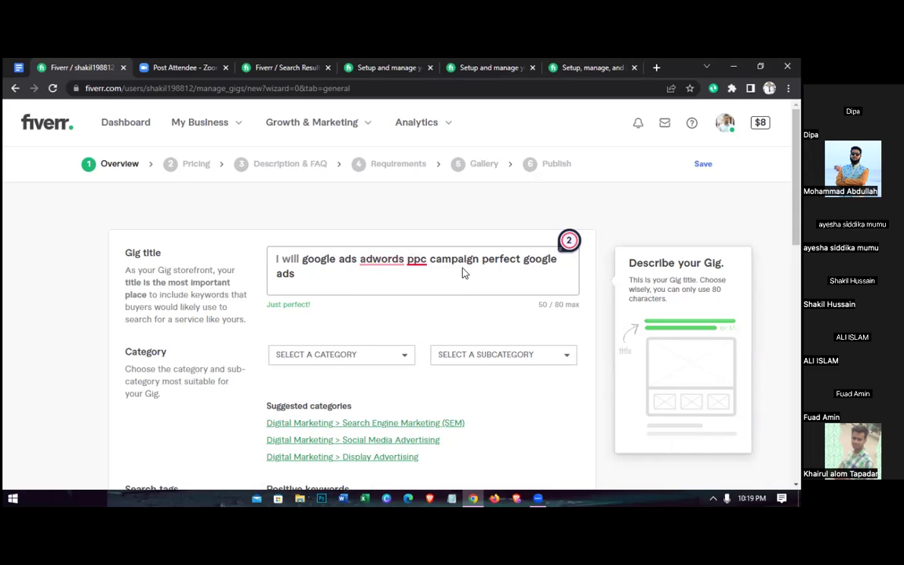
left_click(309, 274)
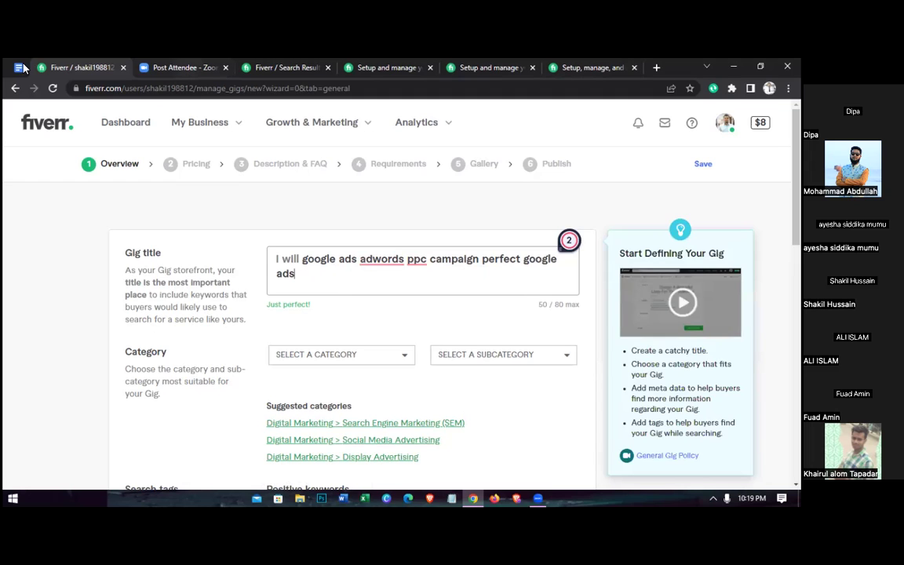
Recheck the Google Docs draft, try the title endings "ads", "campain" and "pay per", and trim the gig title to end in "perfect google ad"
key("ctrl+1")
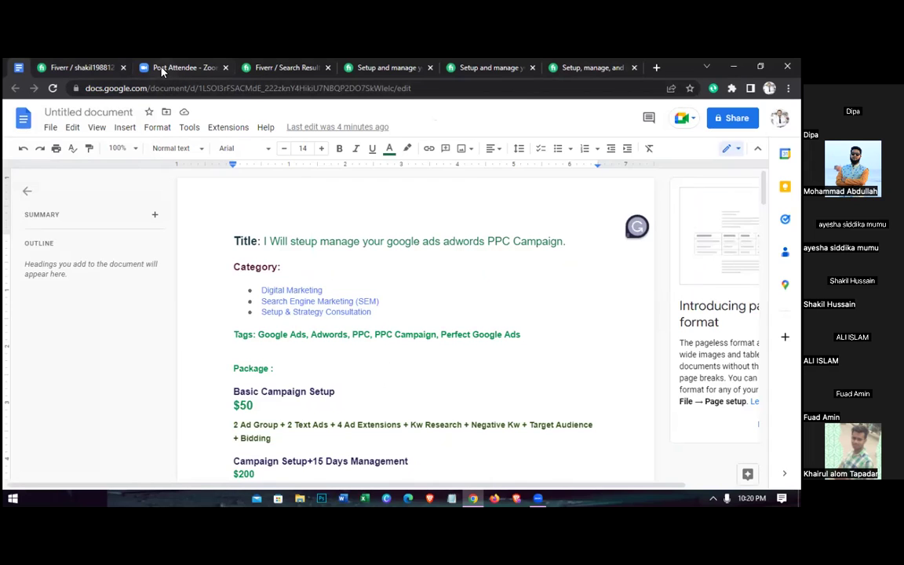
left_click(83, 67)
left_click(339, 284)
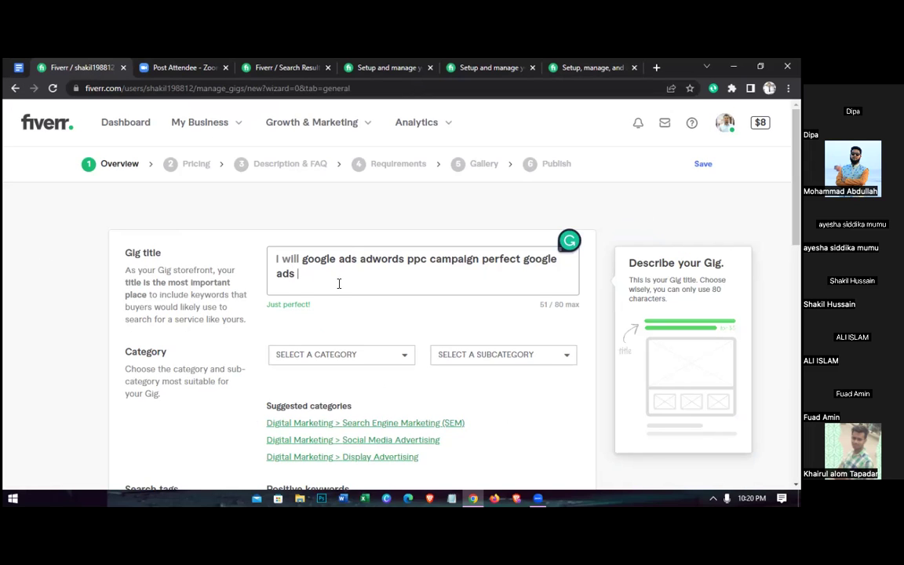
type("ads")
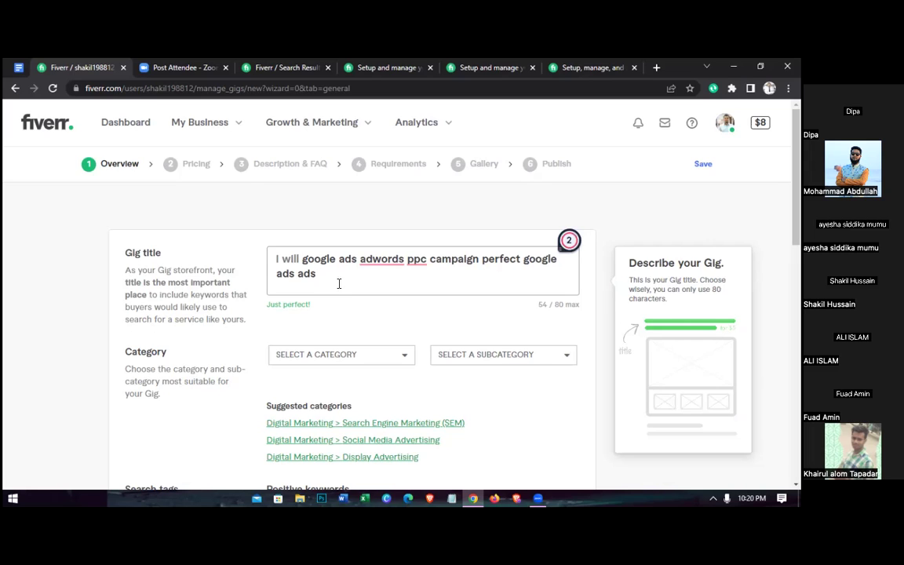
key("BackSpace")
key("BackSpace")
key("BackSpace")
key("BackSpace")
type("campain")
key("BackSpace")
key("BackSpace")
key("BackSpace")
key("BackSpace")
key("BackSpace")
key("BackSpace")
key("BackSpace")
type("pay pe")
type("r")
key("BackSpace")
key("BackSpace")
key("BackSpace")
key("BackSpace")
key("BackSpace")
key("BackSpace")
key("BackSpace")
key("BackSpace")
key("BackSpace")
Set the category to Digital Marketing > Search Engine Marketing (SEM) and, per the draft, the service type to Setup & Strategy Consultation
scroll(338, 281, "down", 1)
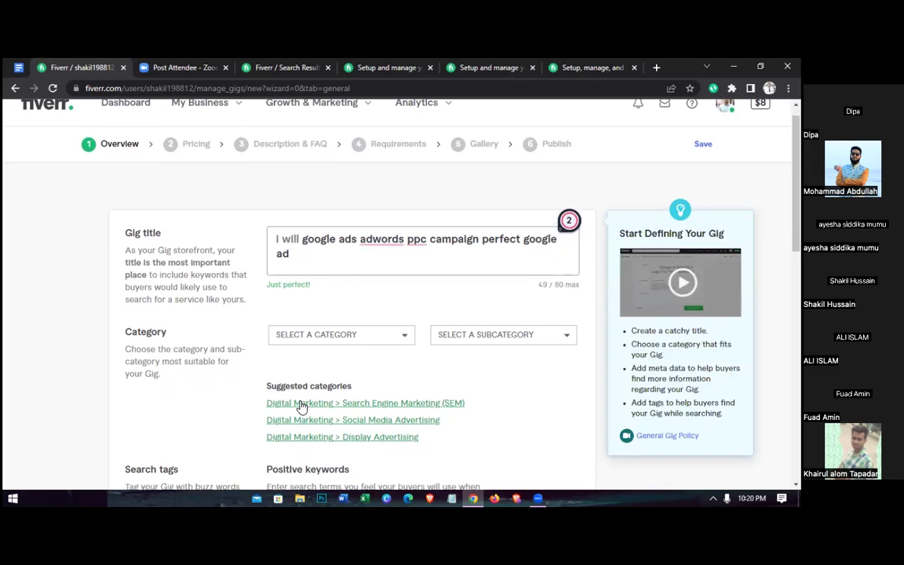
left_click(401, 403)
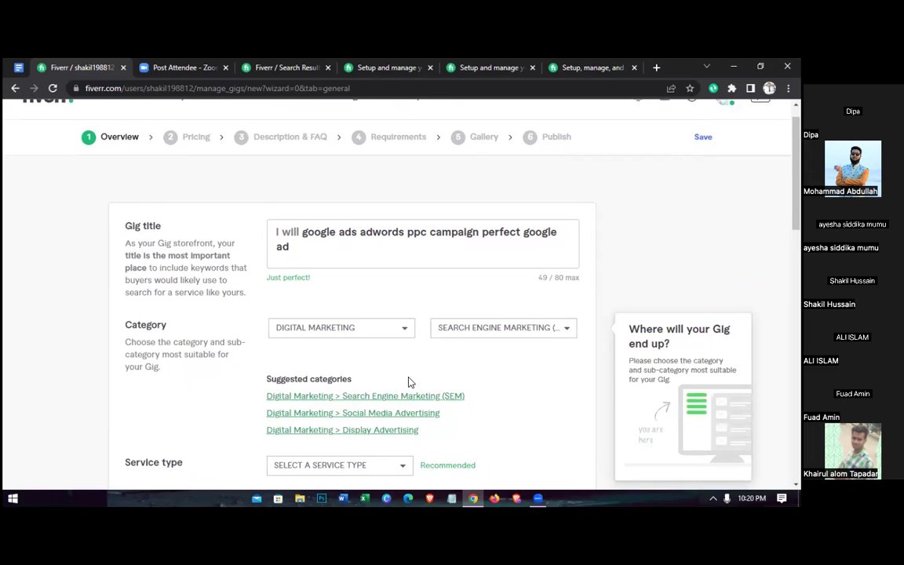
scroll(408, 381, "down", 1)
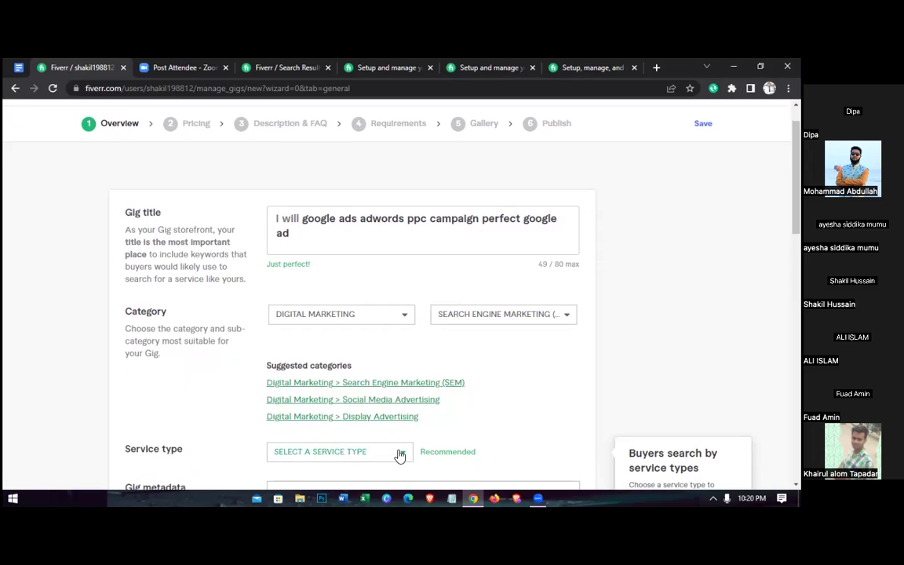
left_click(399, 455)
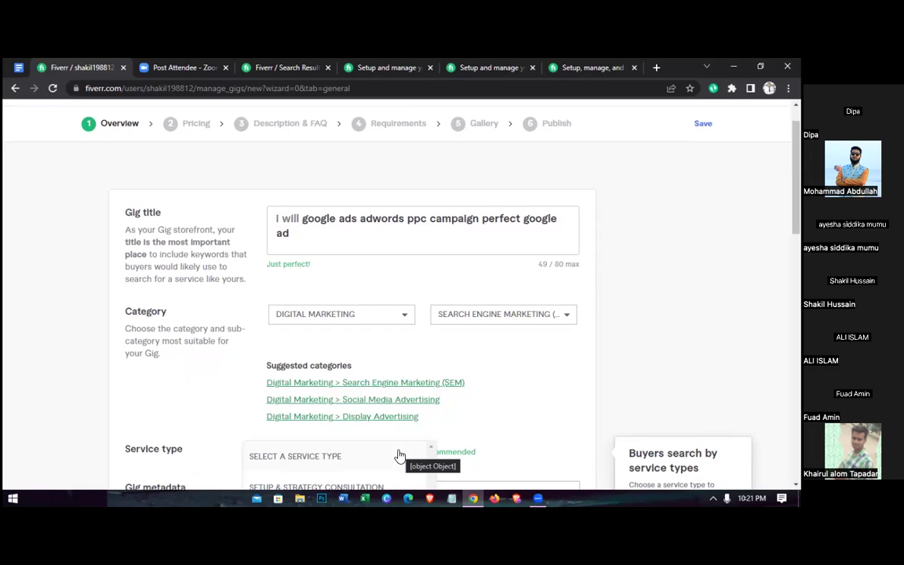
scroll(557, 393, "up", 1)
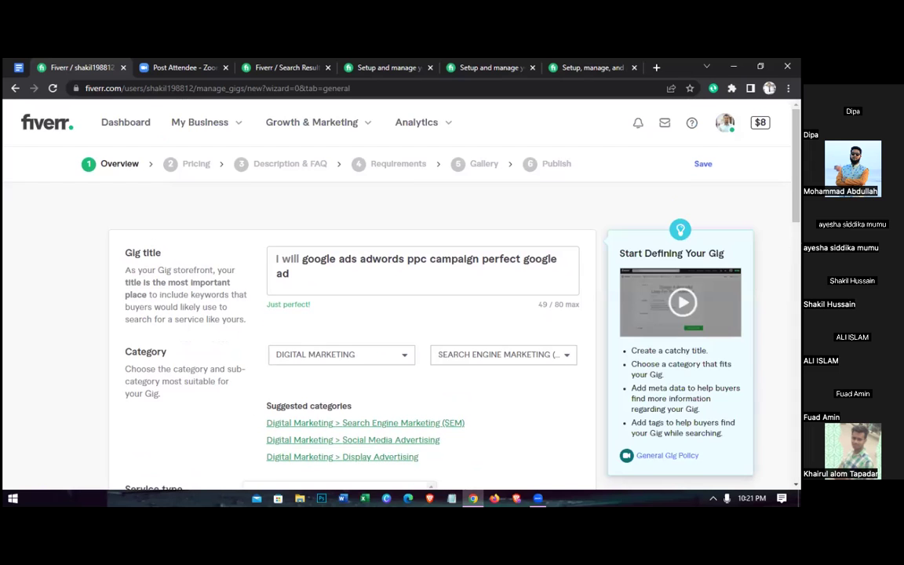
scroll(361, 314, "down", 3)
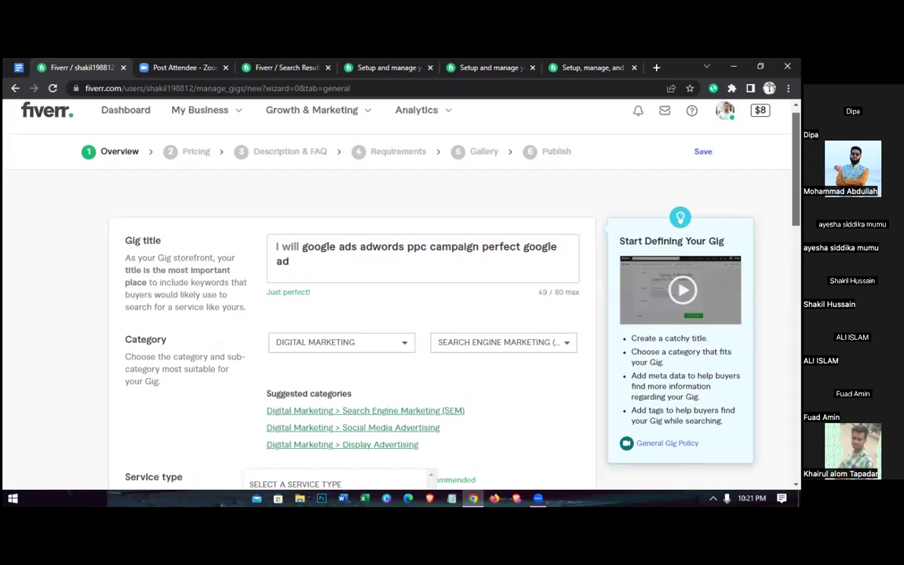
scroll(470, 289, "down", 1)
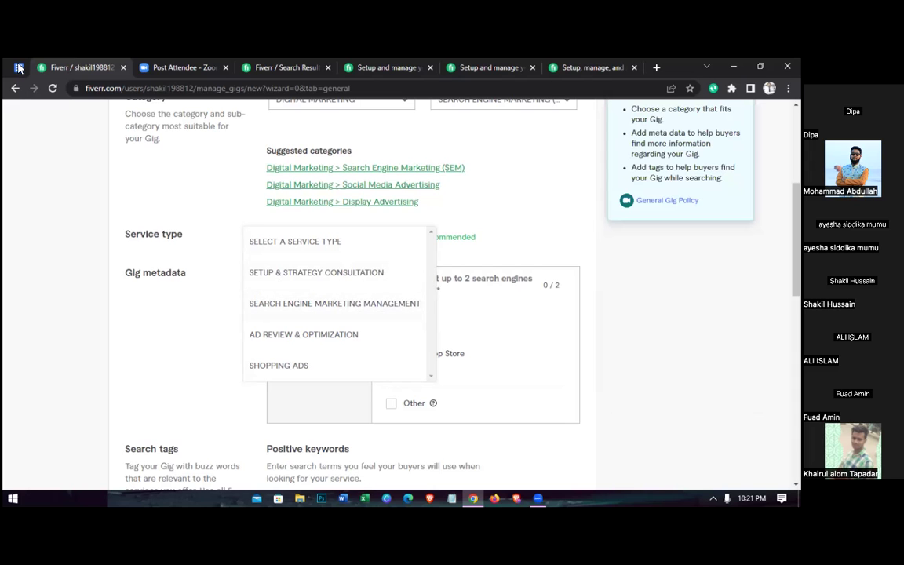
key("ctrl+1")
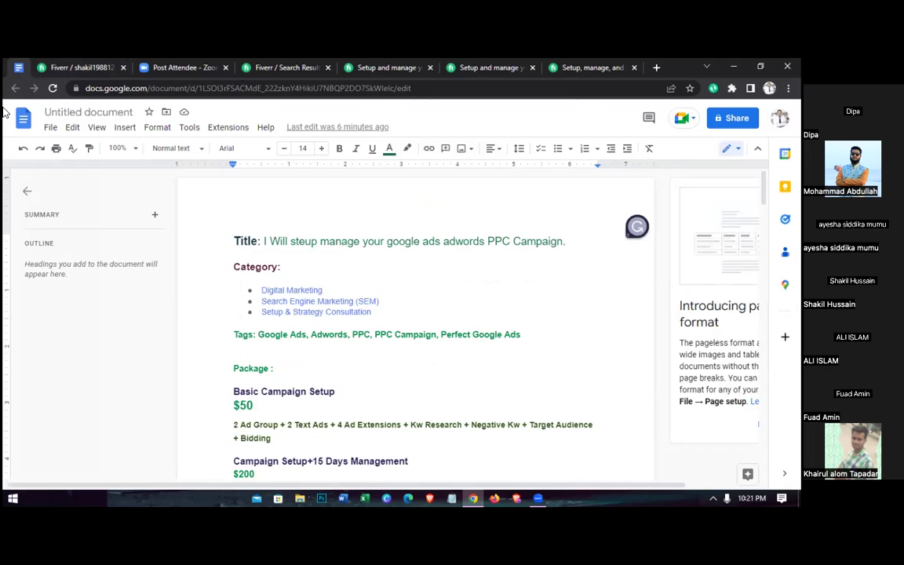
left_click(81, 69)
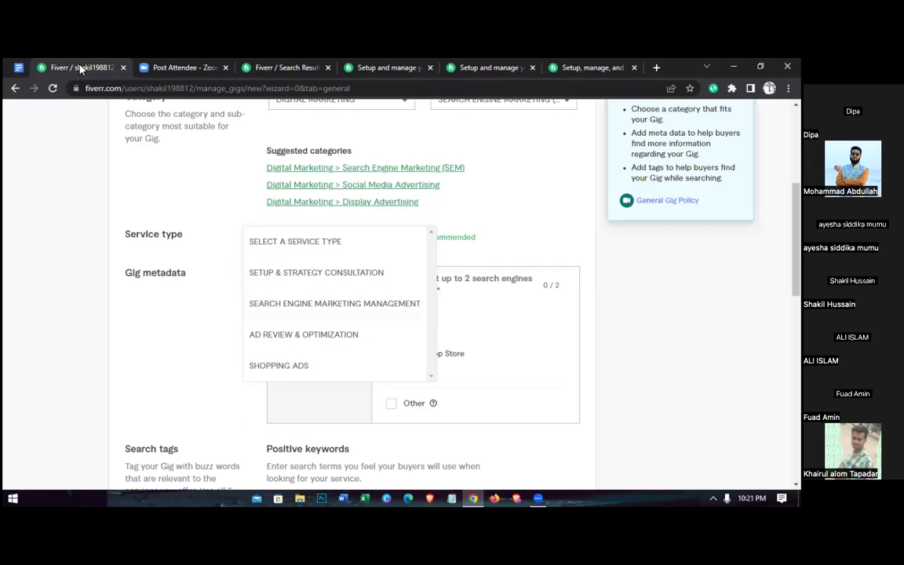
left_click(315, 273)
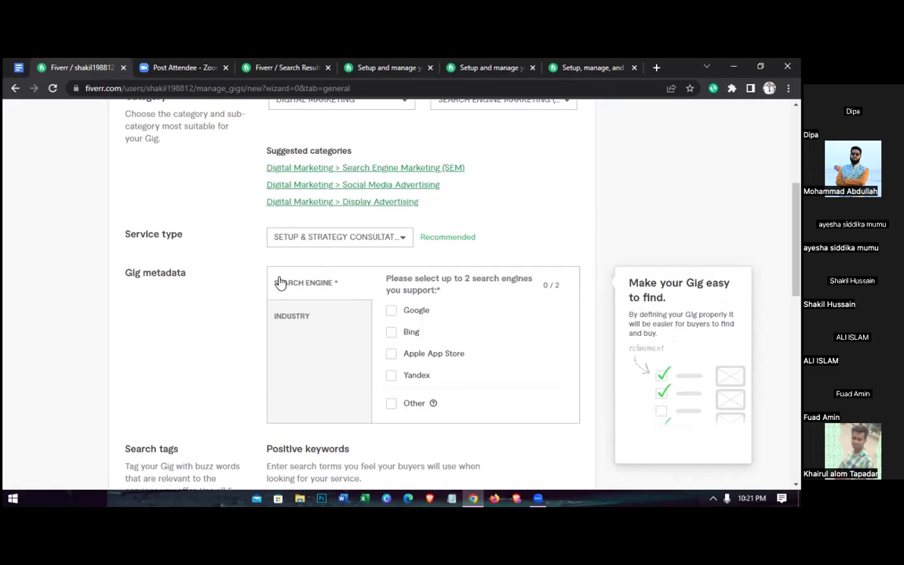
Select Google and Bing as the supported search engines in the gig metadata and look over the industry options
left_click(392, 313)
left_click(392, 333)
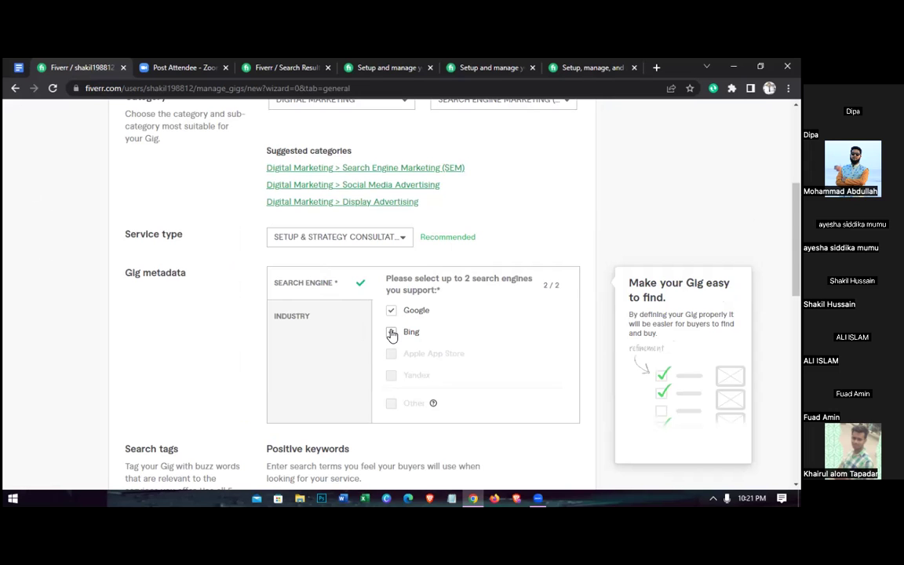
left_click(289, 318)
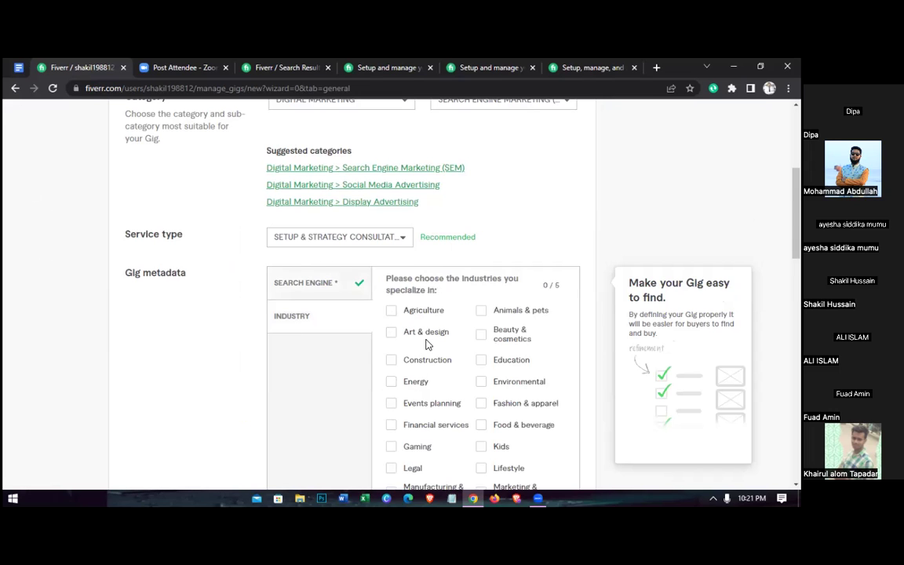
left_click(317, 288)
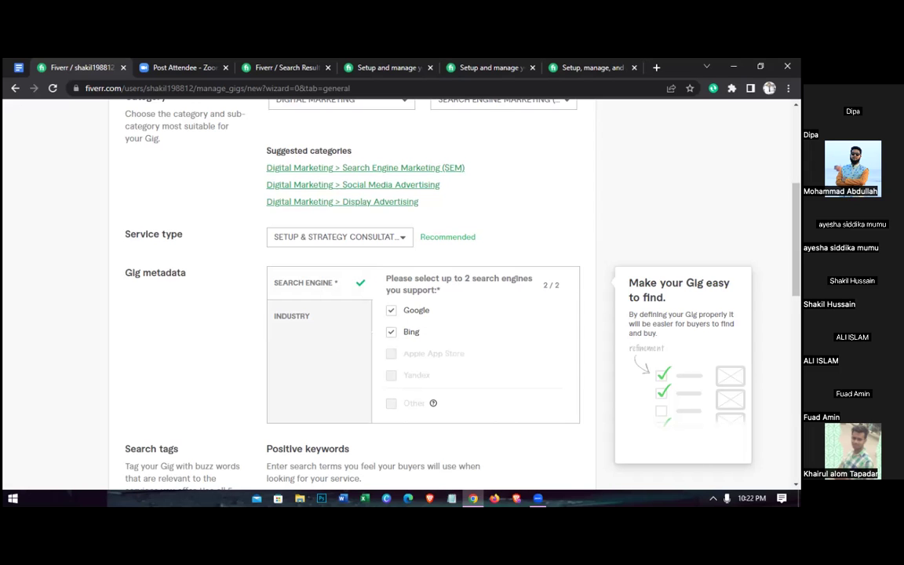
Add "google ads" and "adwords" as positive keywords in the gig's search tags
scroll(424, 290, "down", 2)
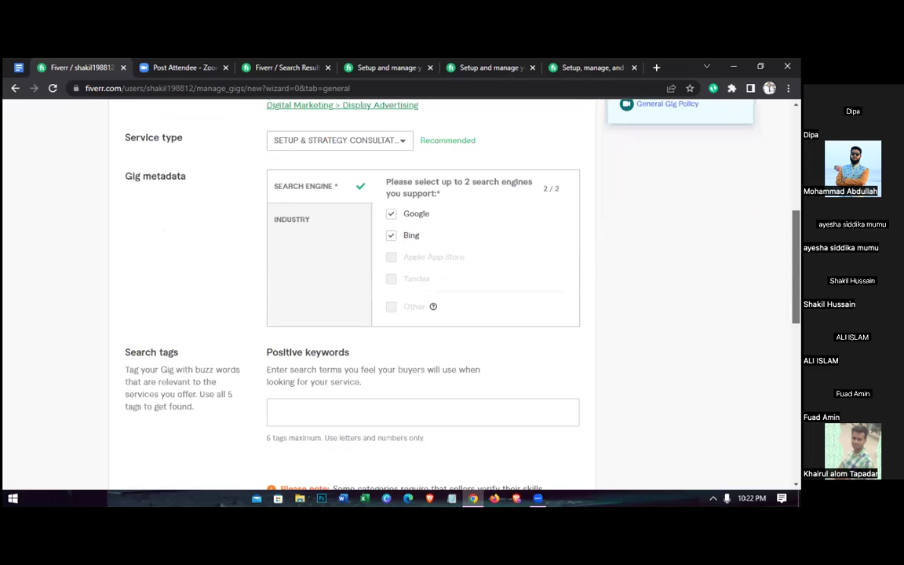
scroll(477, 434, "down", 3)
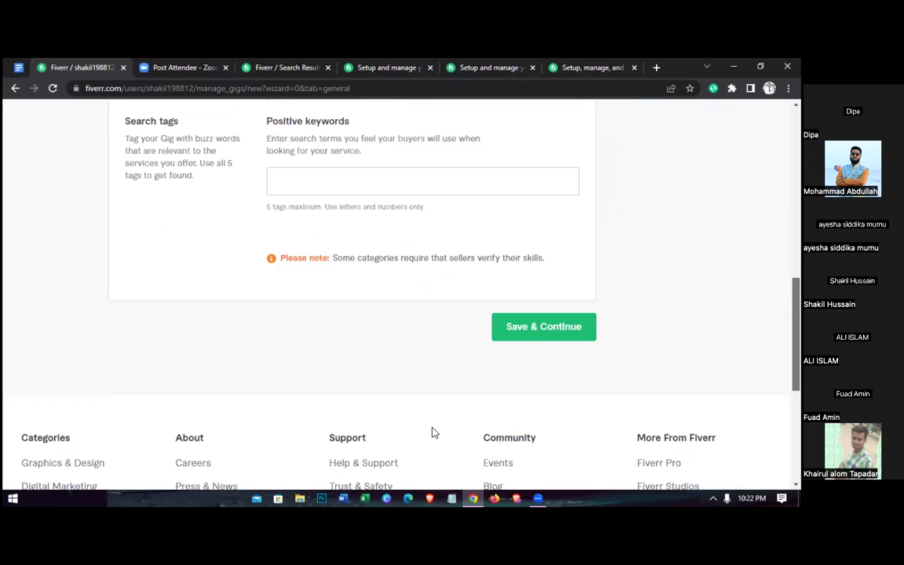
left_click(361, 171)
left_click(357, 166)
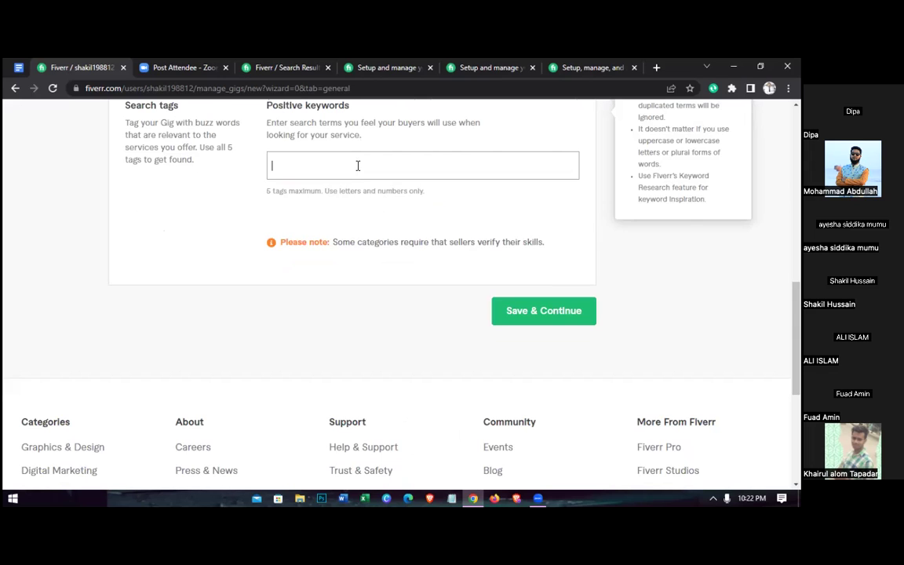
type("google ads")
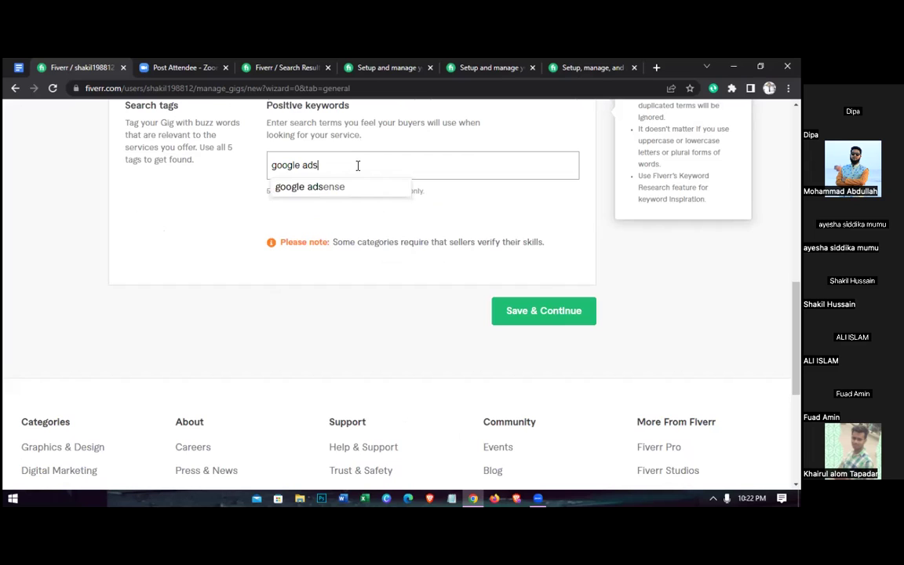
key("Return")
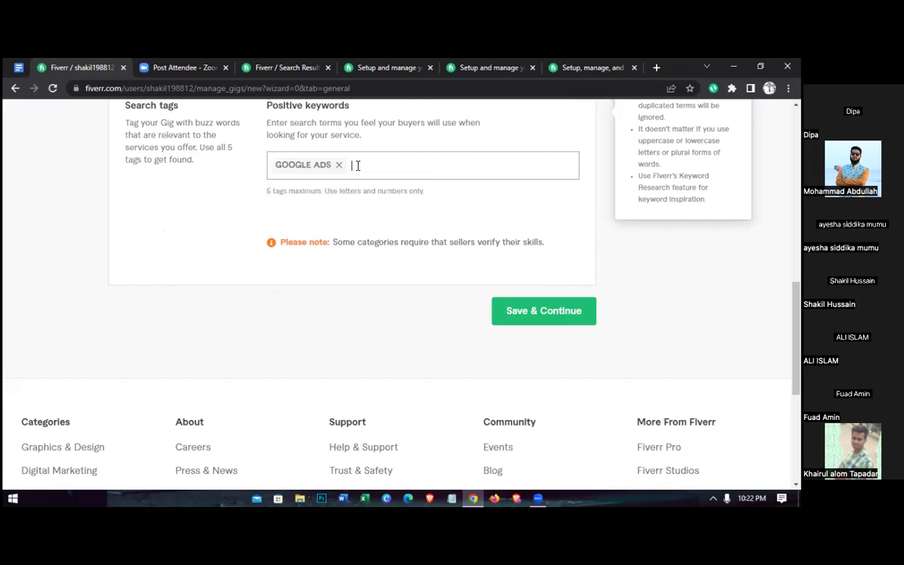
type("g")
key("BackSpace")
type("adwords")
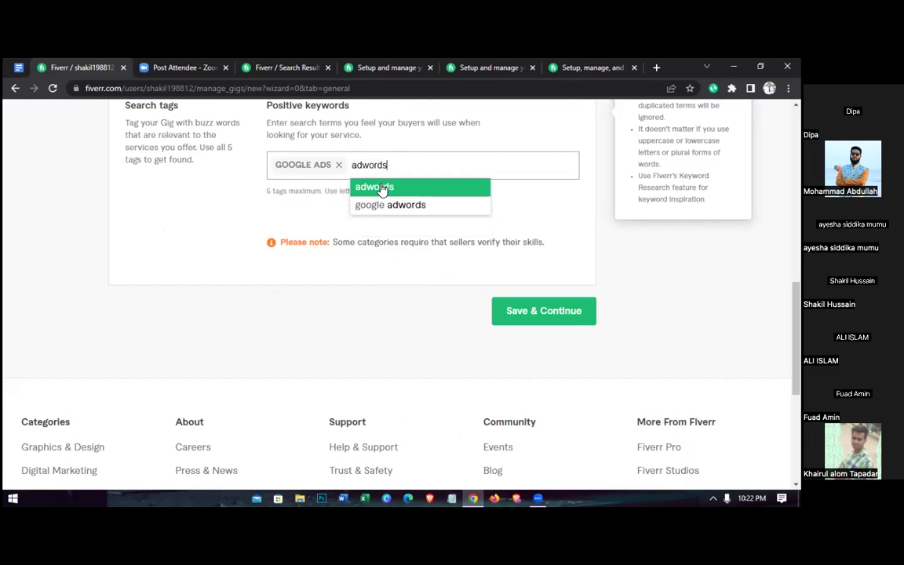
left_click(379, 188)
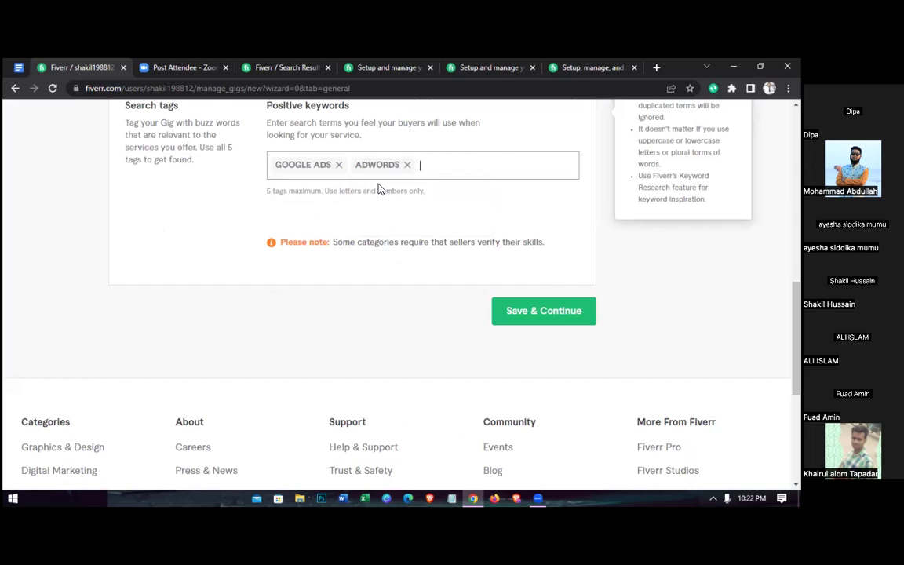
Add "ppc", "perfect google ads" and "ppc campaign" as positive keywords in the gig's search tags
left_click(456, 166)
type("ppc")
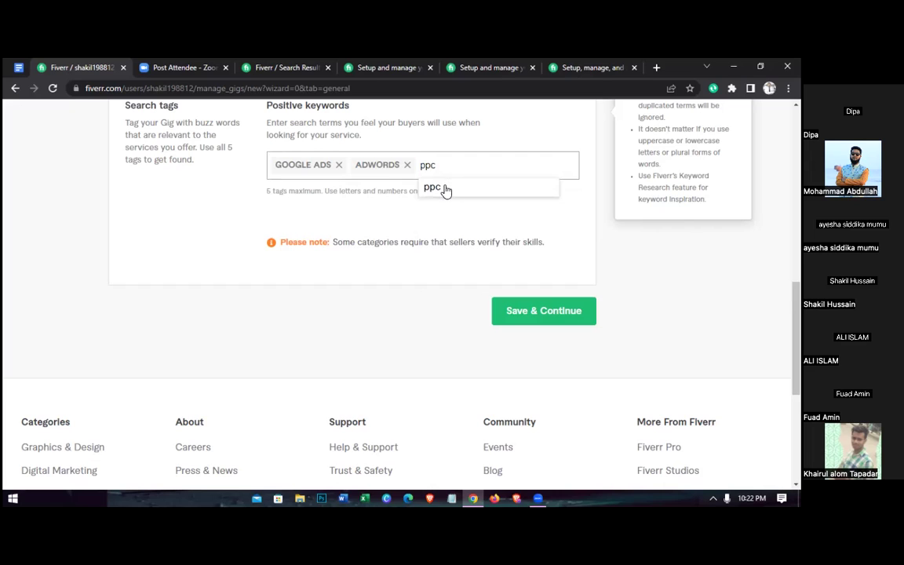
left_click(445, 187)
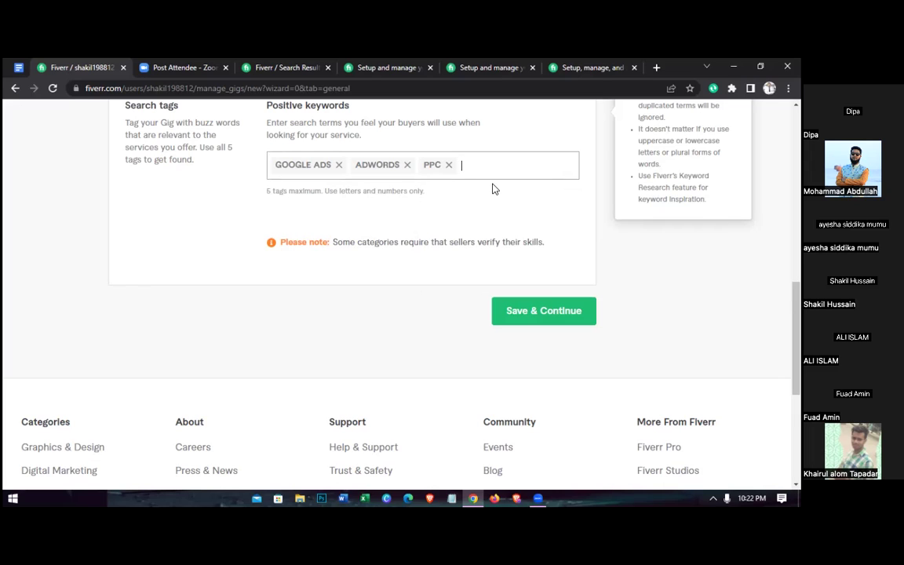
type("perfe")
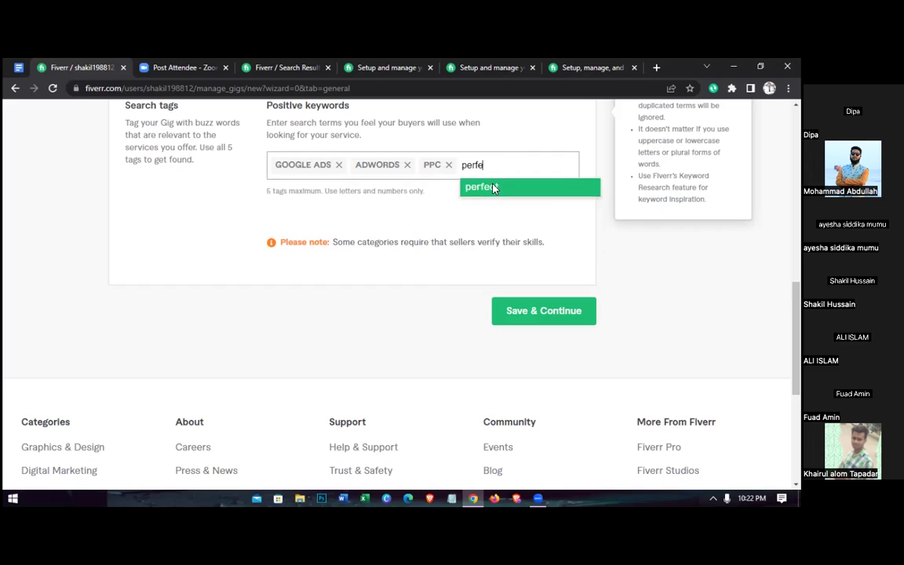
type("ct goo")
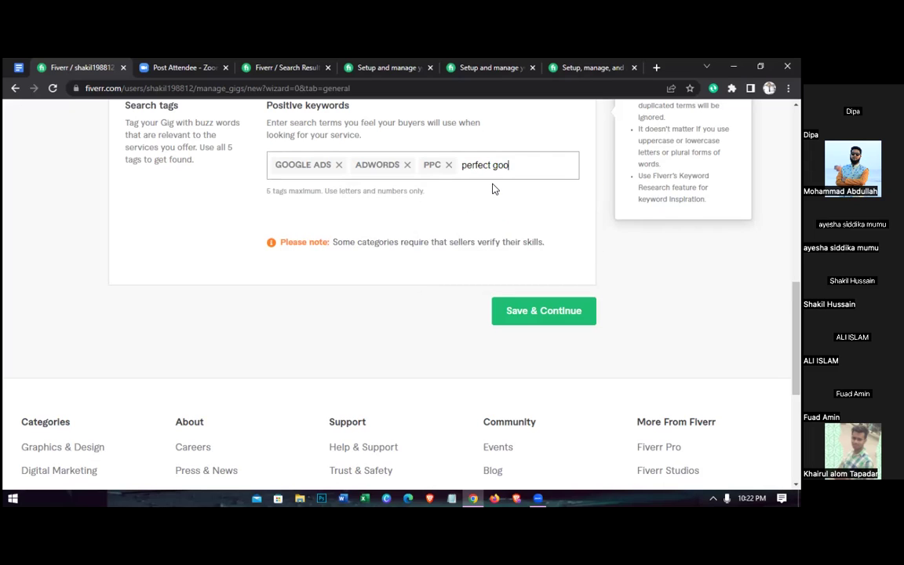
type("gle ads")
key("Return")
type("ppc ca")
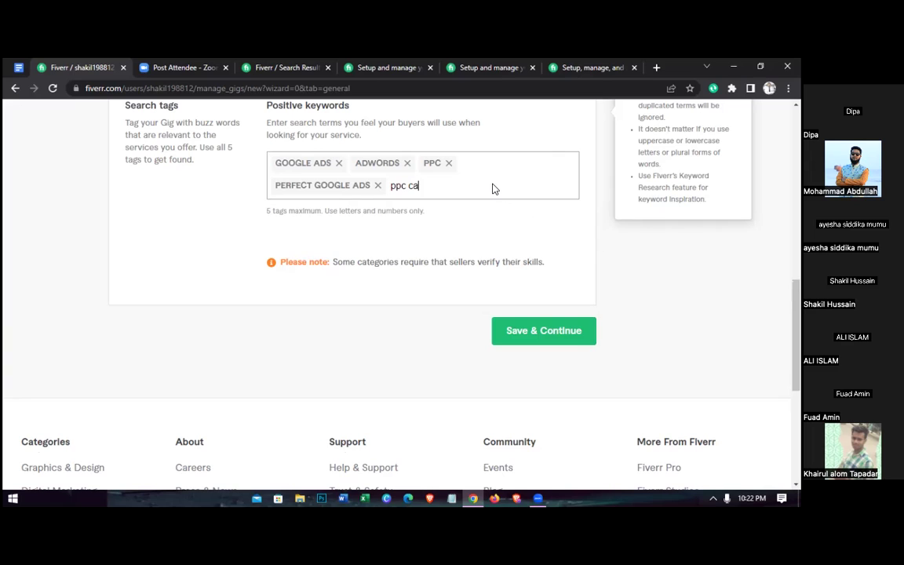
type("mpaign")
key("Return")
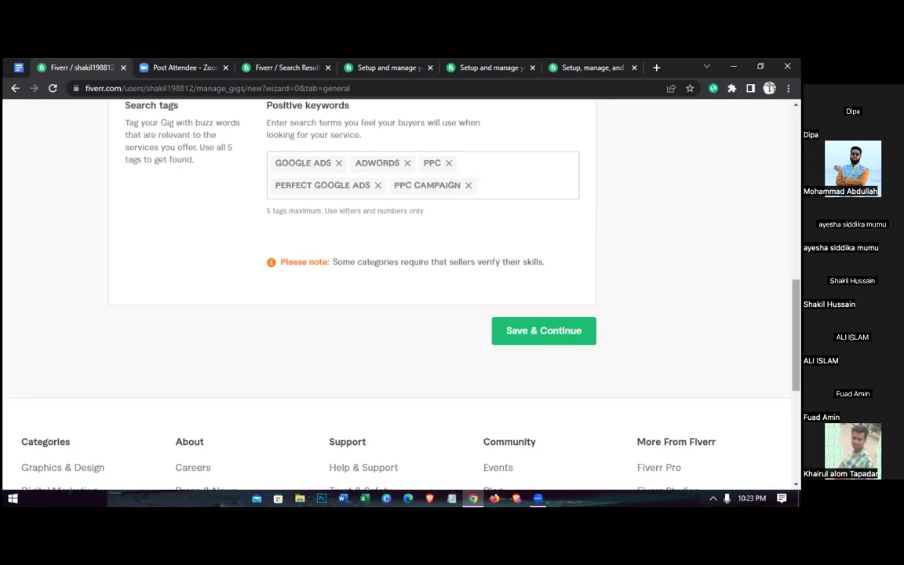
Change the last word of the gig title to "ads" so the title ends in "perfect google ads"
scroll(361, 291, "up", 2)
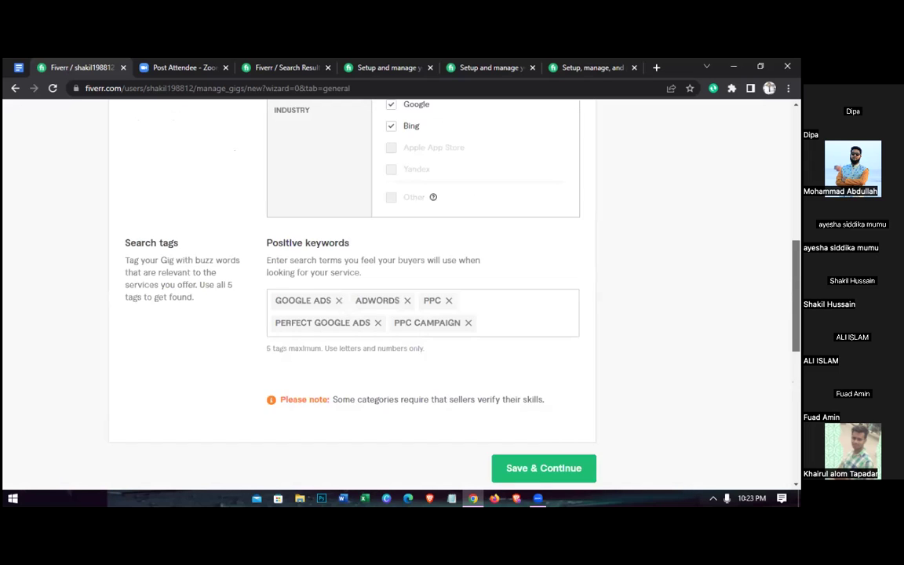
scroll(361, 290, "up", 10)
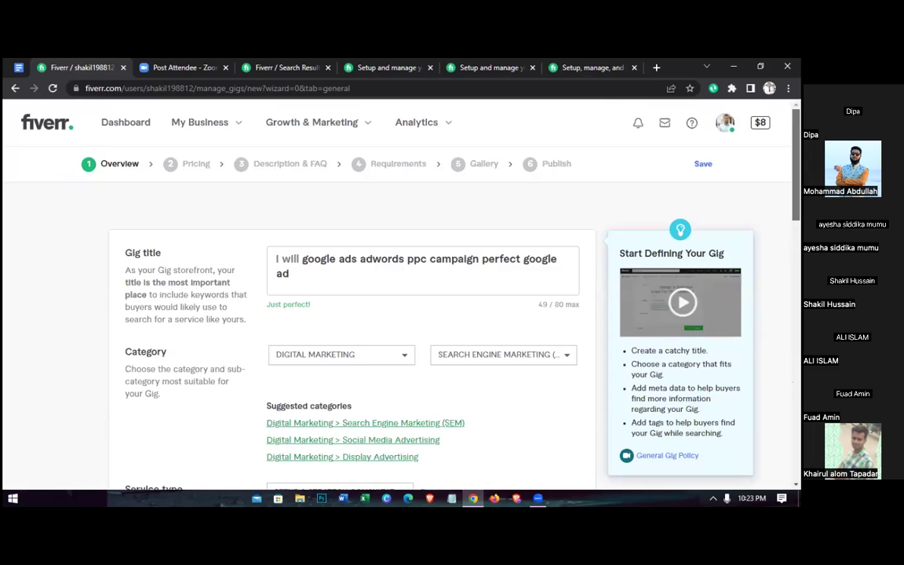
left_click(292, 259)
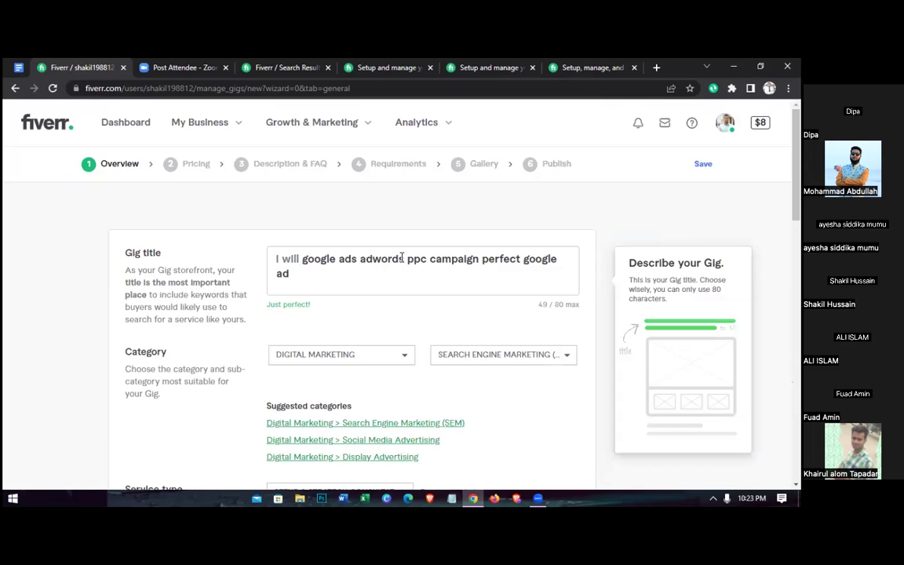
left_click(296, 273)
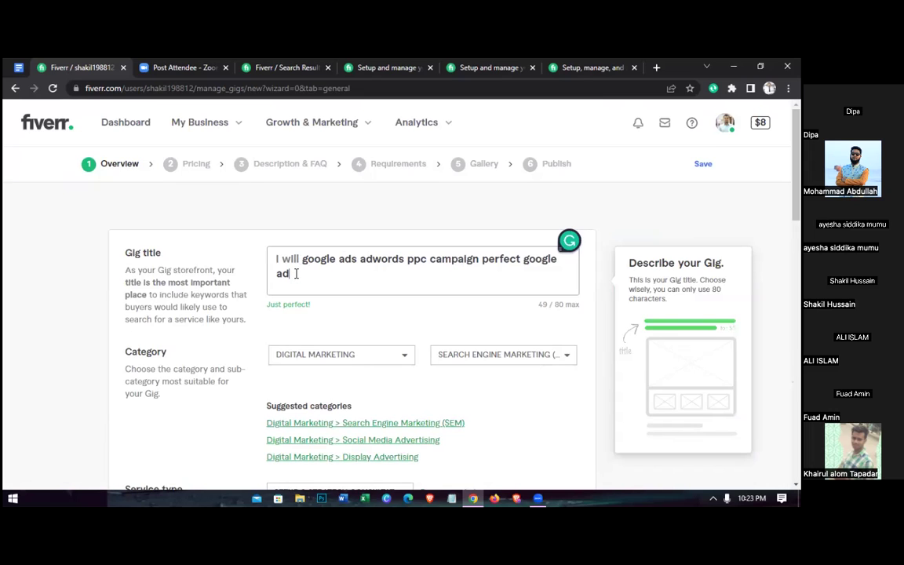
type("s")
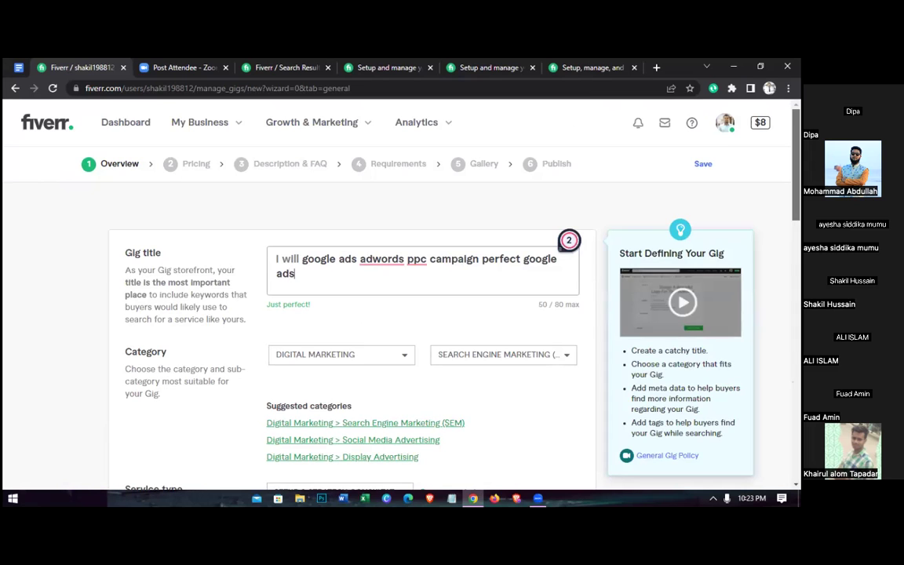
Try to save the gig's Overview section and continue to Pricing, and recheck the gig title
scroll(423, 314, "down", 1)
scroll(569, 240, "down", 2)
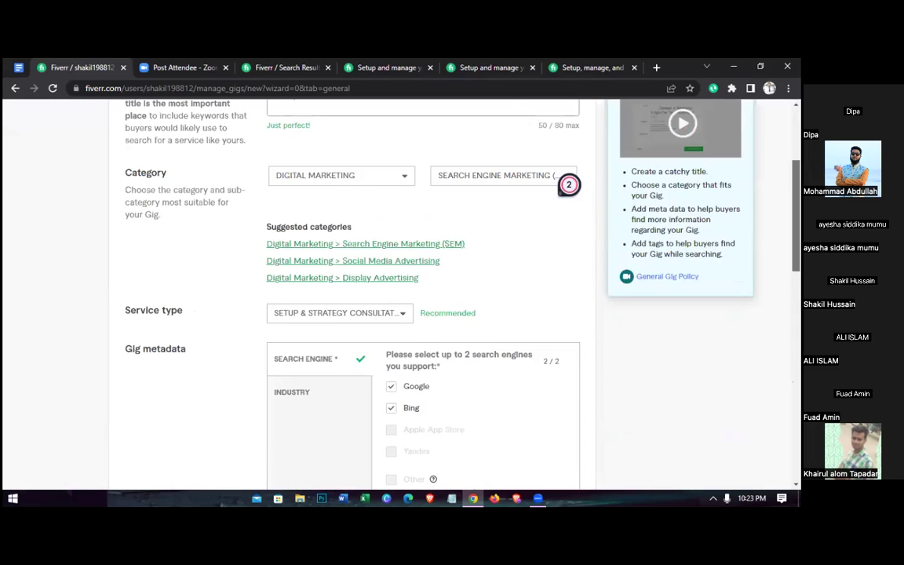
scroll(569, 184, "down", 1)
scroll(424, 298, "down", 4)
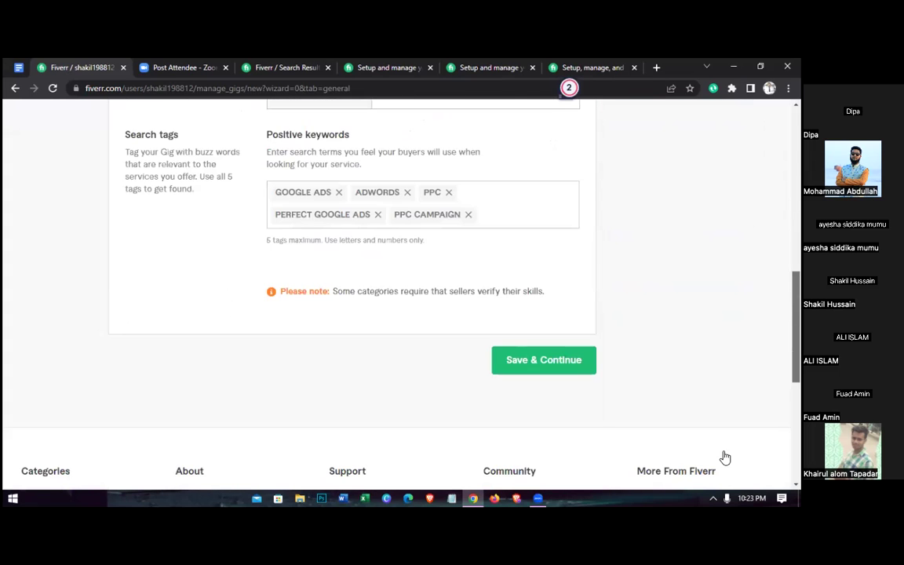
scroll(549, 377, "down", 2)
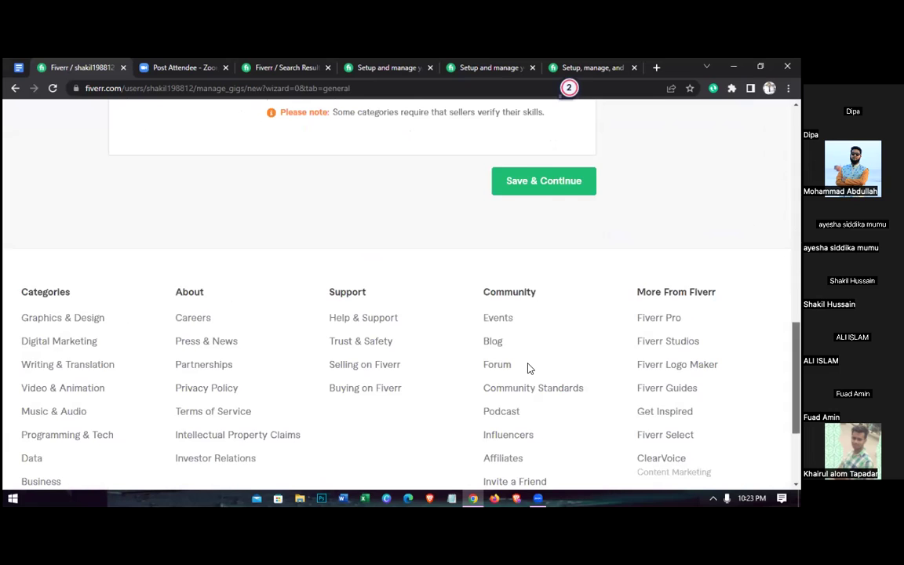
scroll(522, 235, "down", 1)
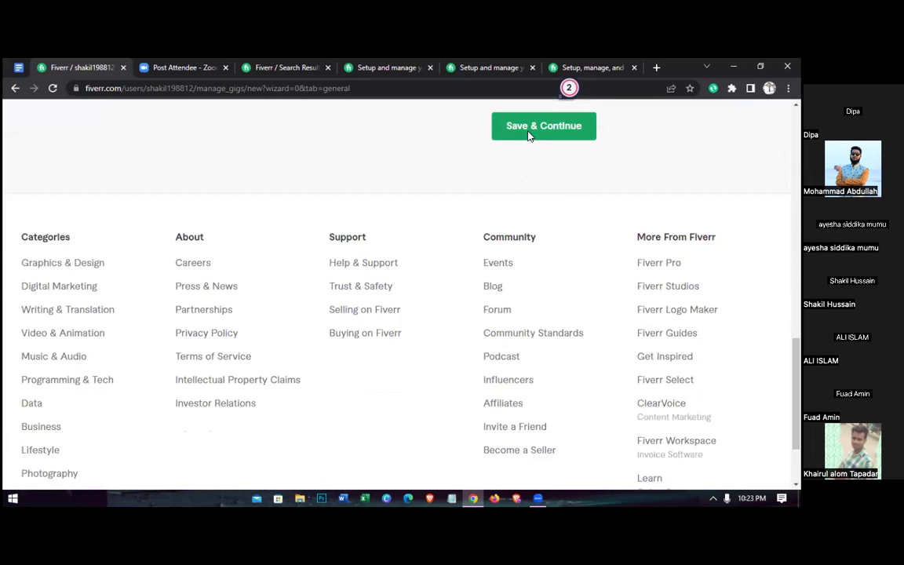
left_click(528, 136)
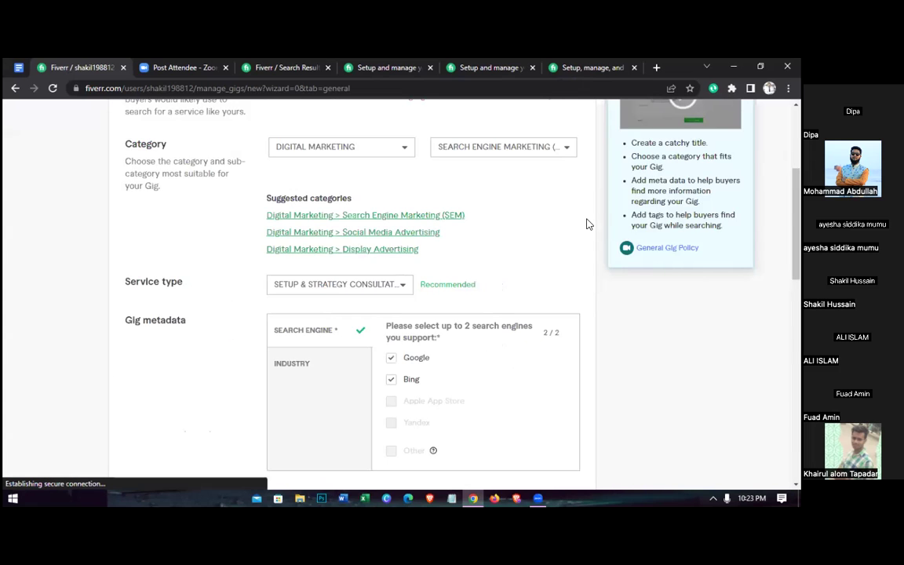
scroll(582, 225, "down", 6)
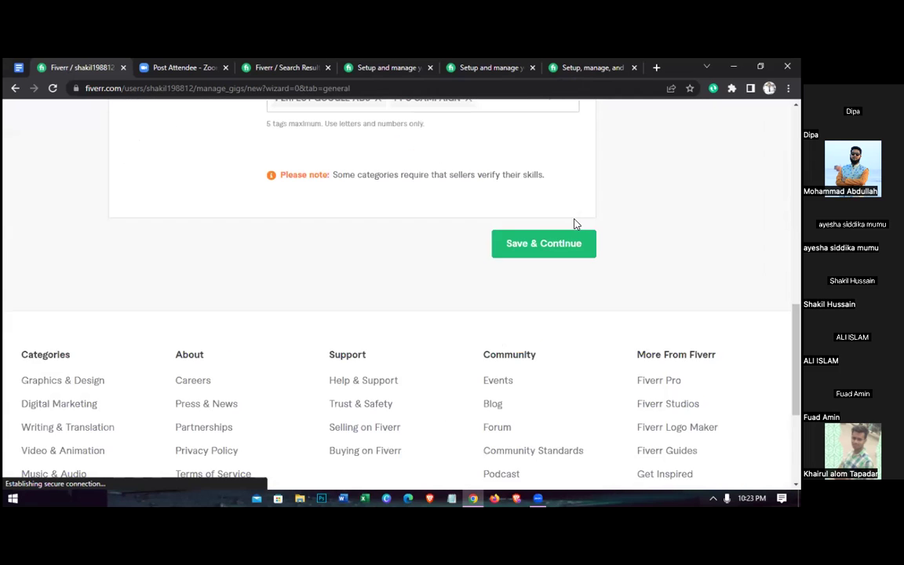
scroll(574, 224, "up", 10)
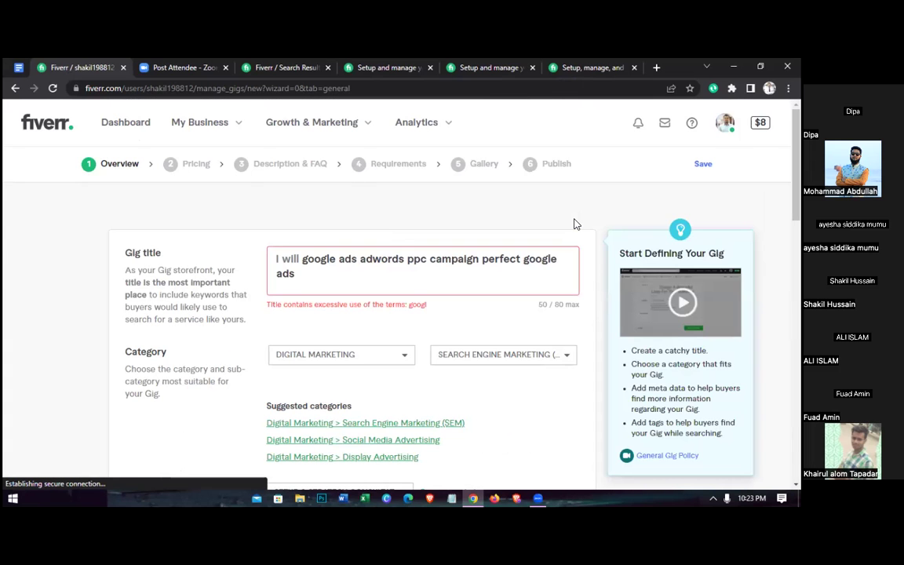
Remove "perfect google" from the gig title and append "campaign" so it reads "google ads adwords ppc campaign ads campaign"
mouse_move(320, 313)
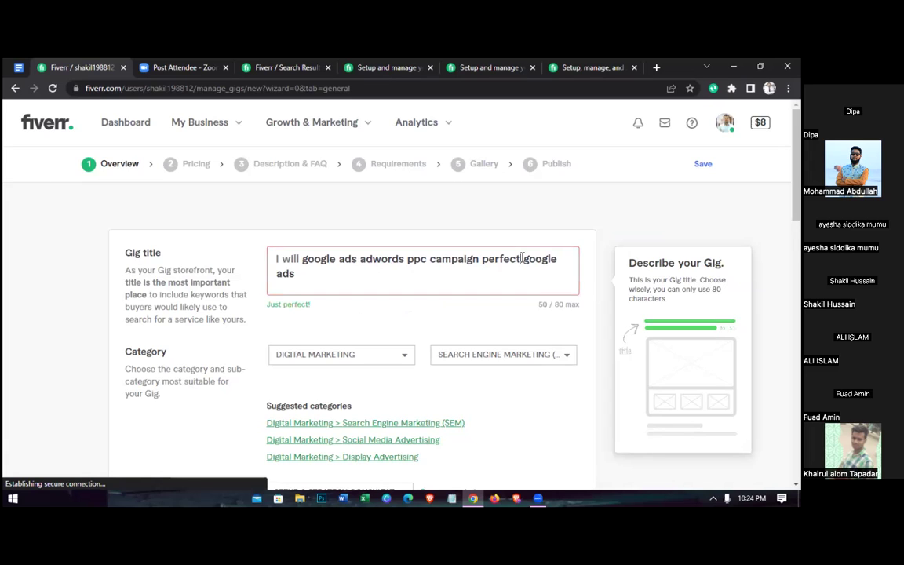
left_click(522, 258)
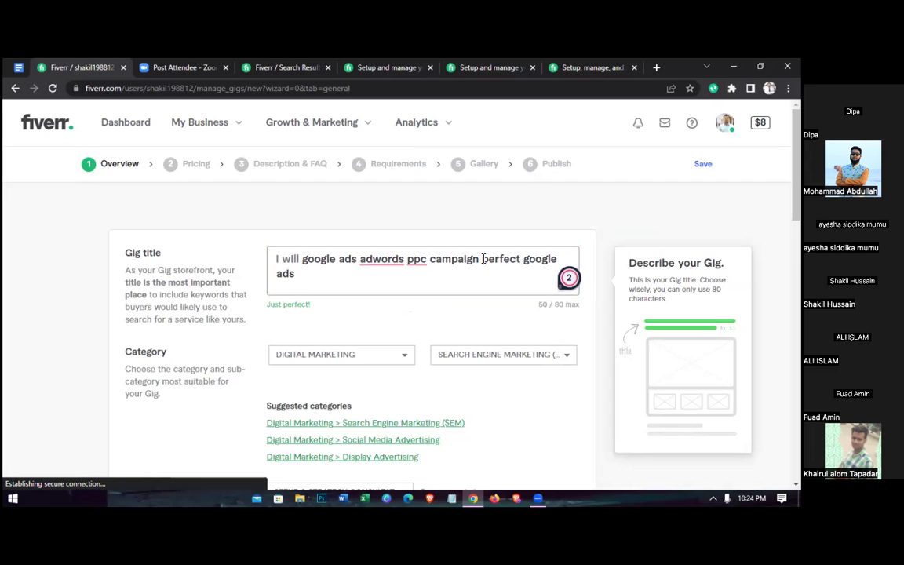
left_click_drag(482, 259, 564, 259)
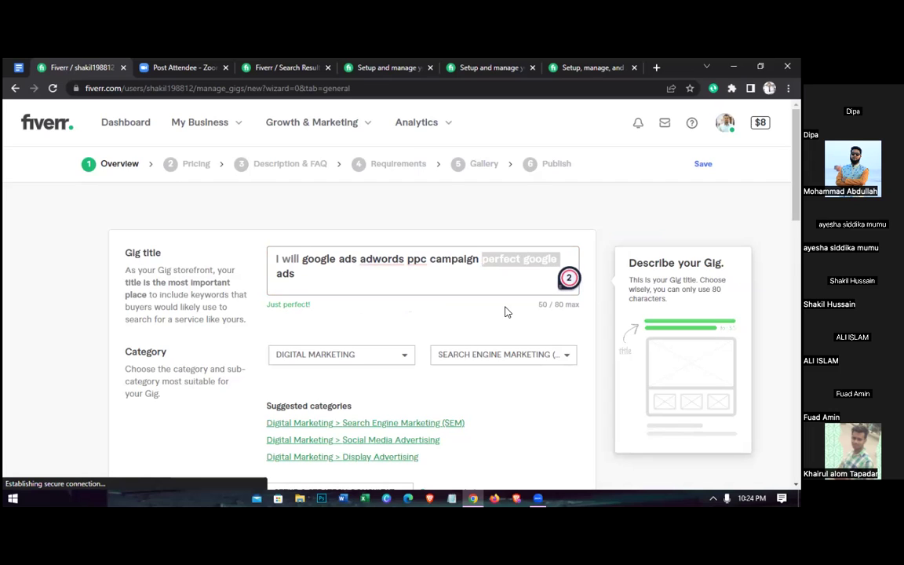
key("BackSpace")
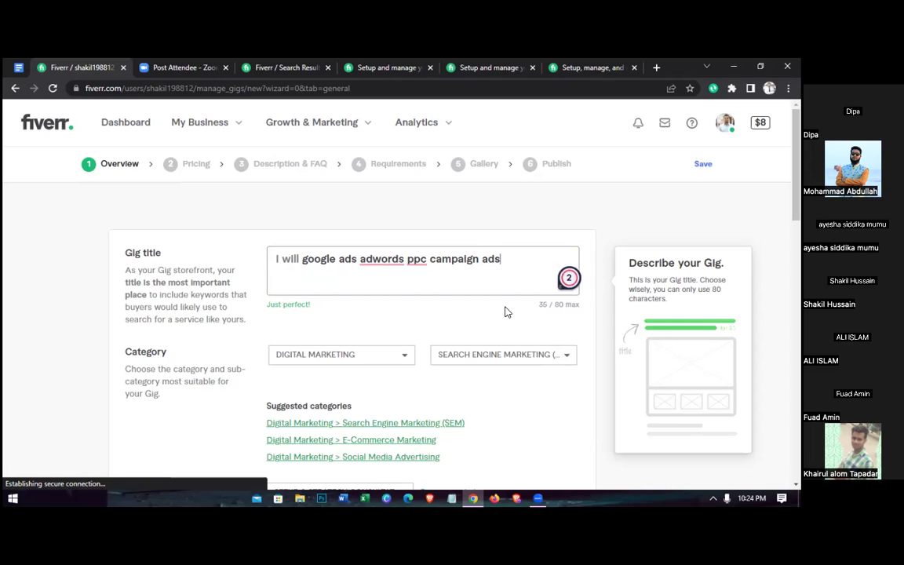
type("campai")
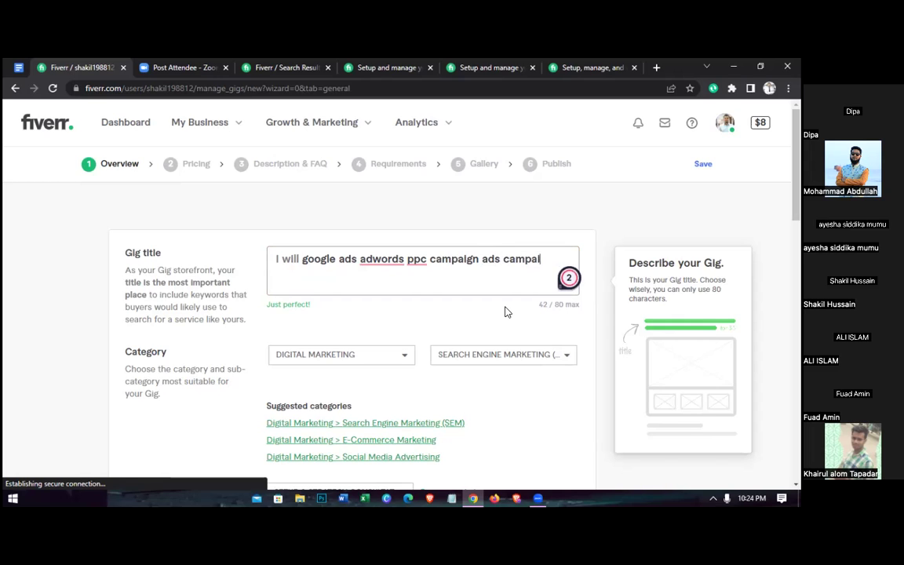
type("gn")
Save the gig's Overview section with the revised title and continue to Pricing
mouse_move(576, 390)
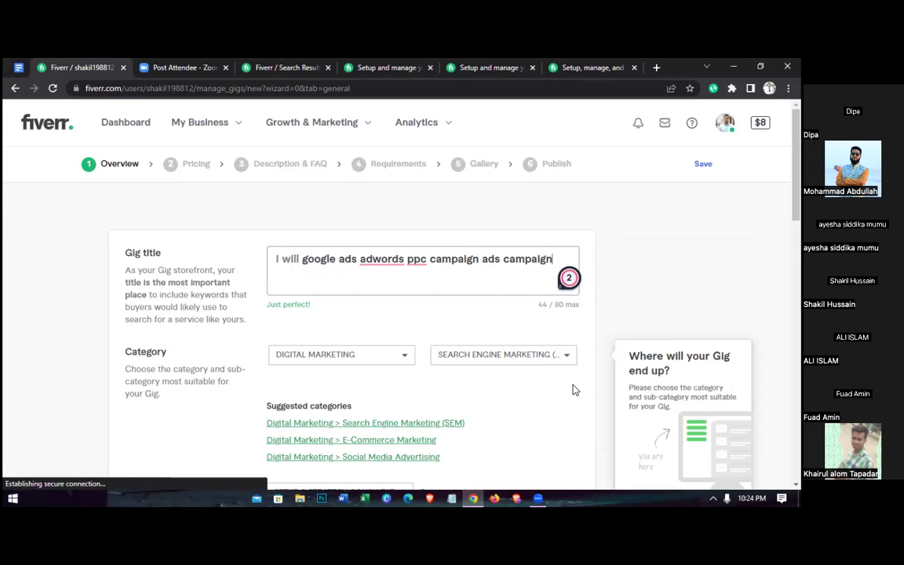
scroll(573, 390, "down", 2)
scroll(574, 390, "down", 10)
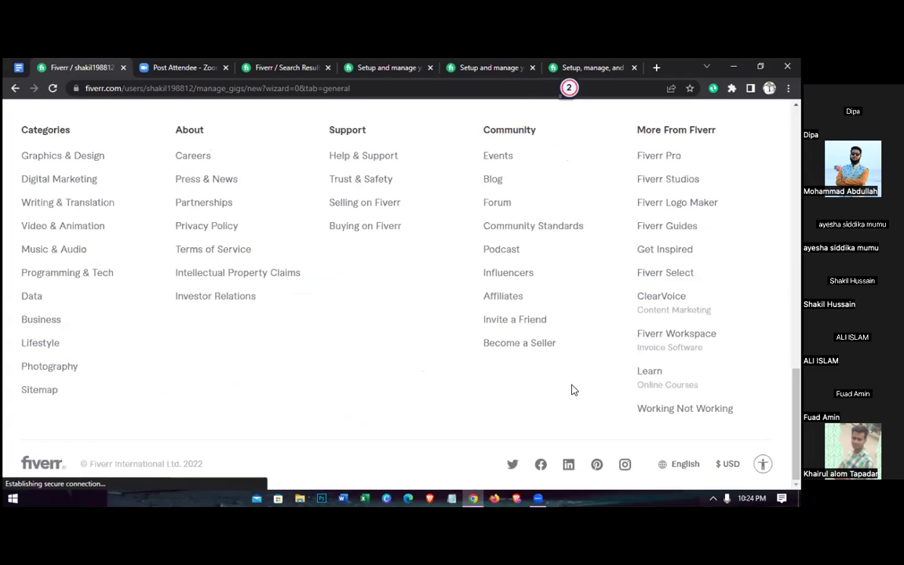
scroll(571, 385, "up", 5)
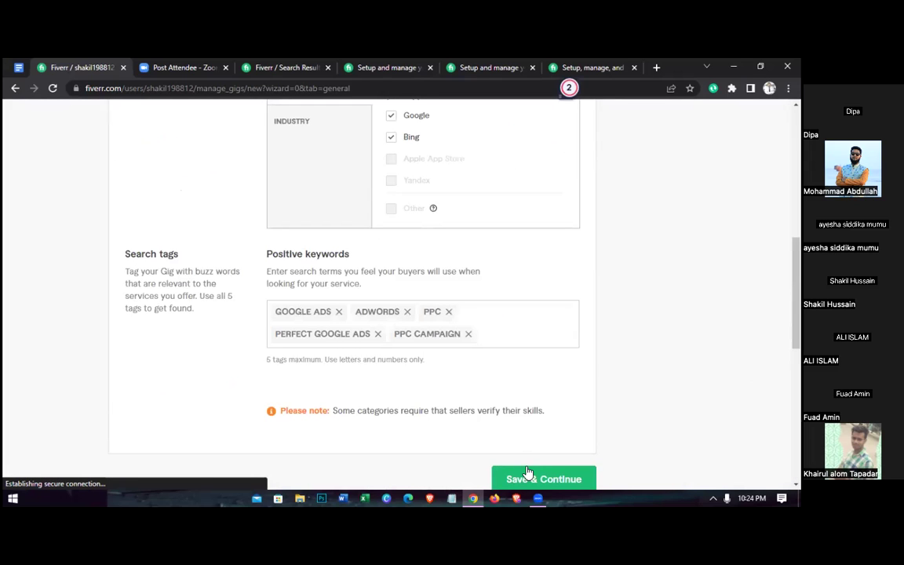
left_click(527, 474)
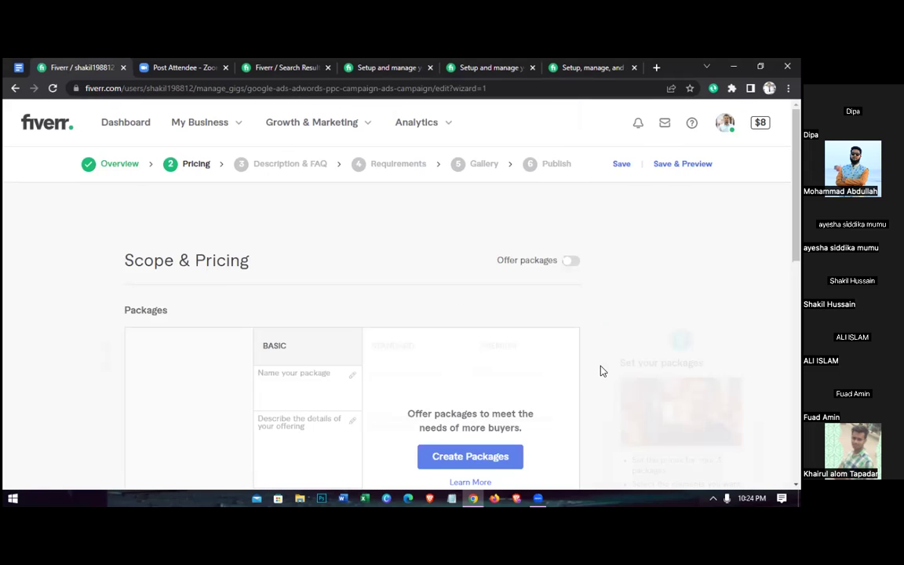
Return to the gig's Overview section and compare the keywords in the page URL with the gig title
left_click(116, 166)
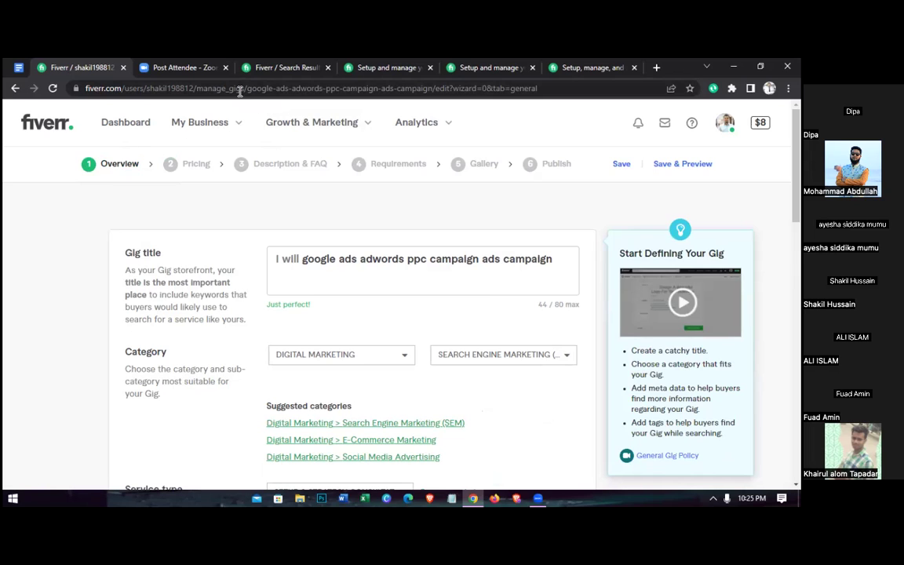
left_click_drag(248, 89, 292, 89)
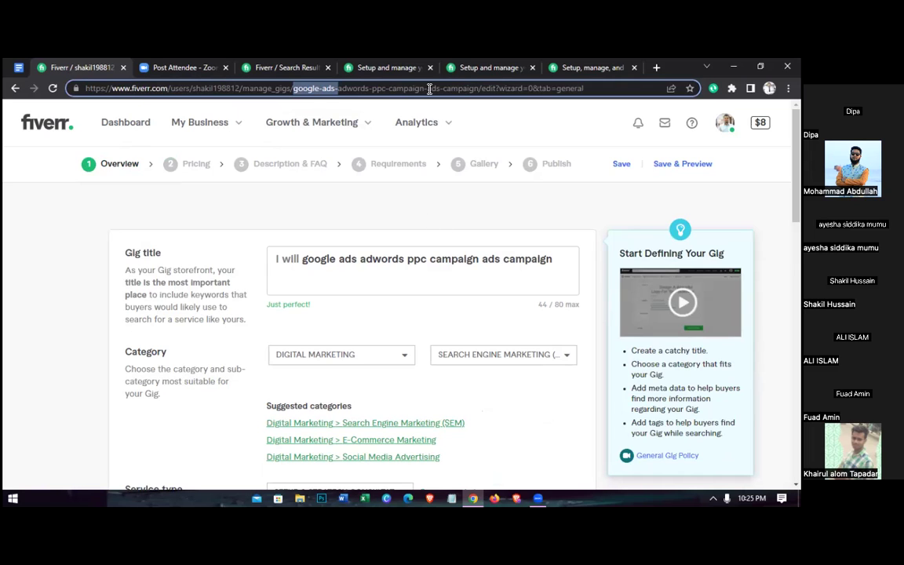
left_click(305, 260)
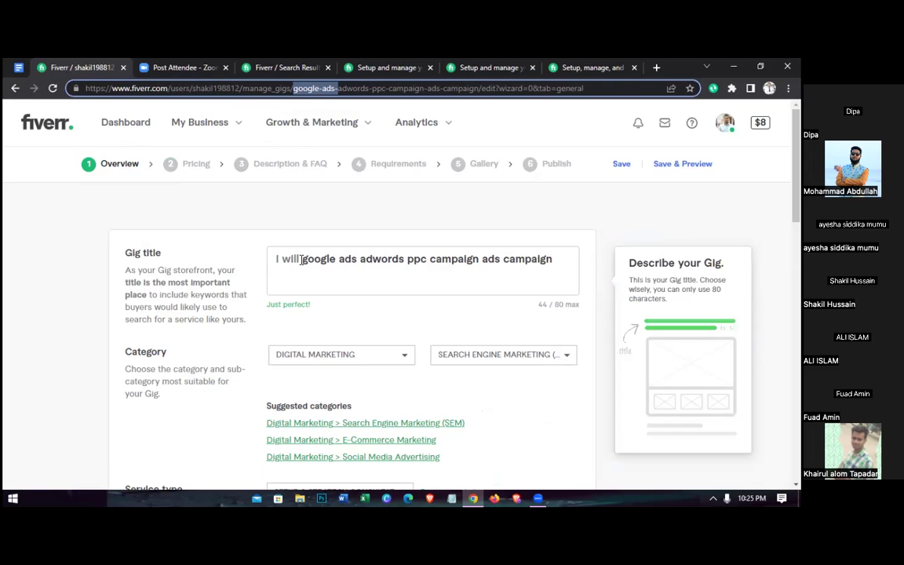
left_click(353, 259)
left_click_drag(303, 259, 382, 259)
left_click_drag(499, 251, 499, 253)
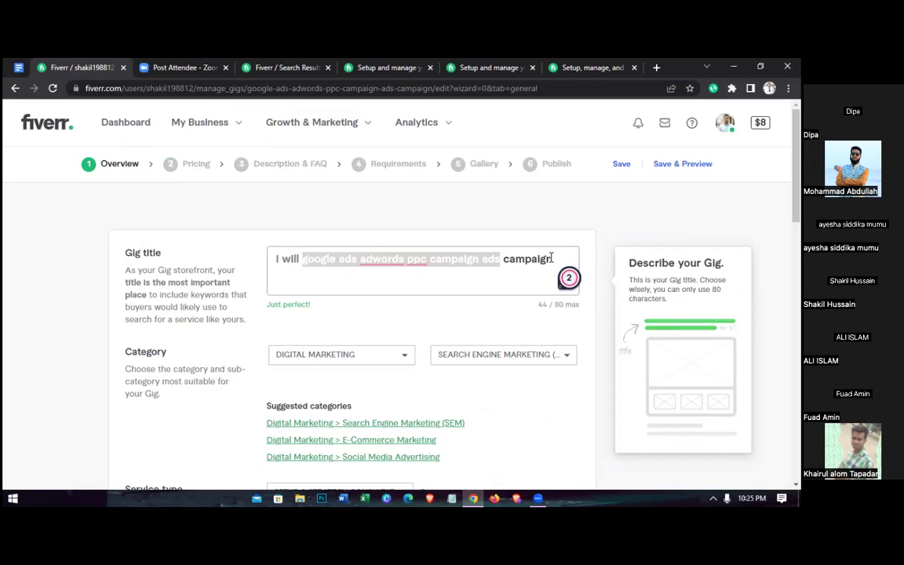
left_click_drag(552, 259, 525, 259)
Clear the keyword text from the gig title and check the draft title in the Google Docs document
left_click_drag(423, 267, 302, 260)
key("BackSpace")
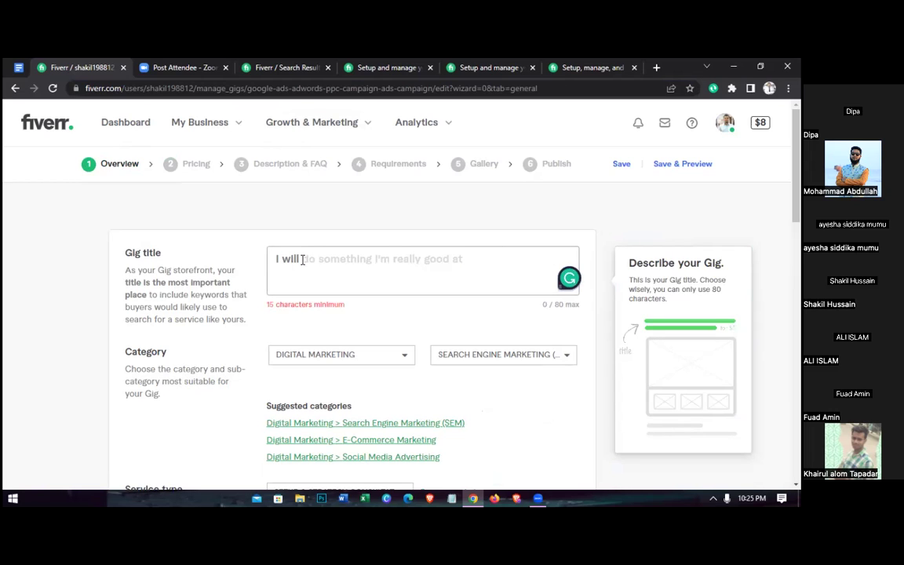
left_click(18, 70)
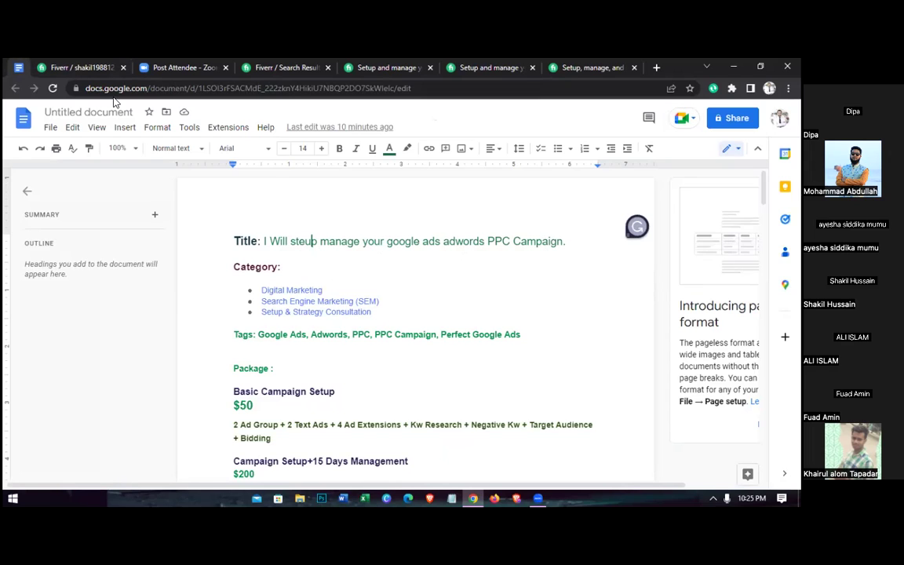
left_click(72, 69)
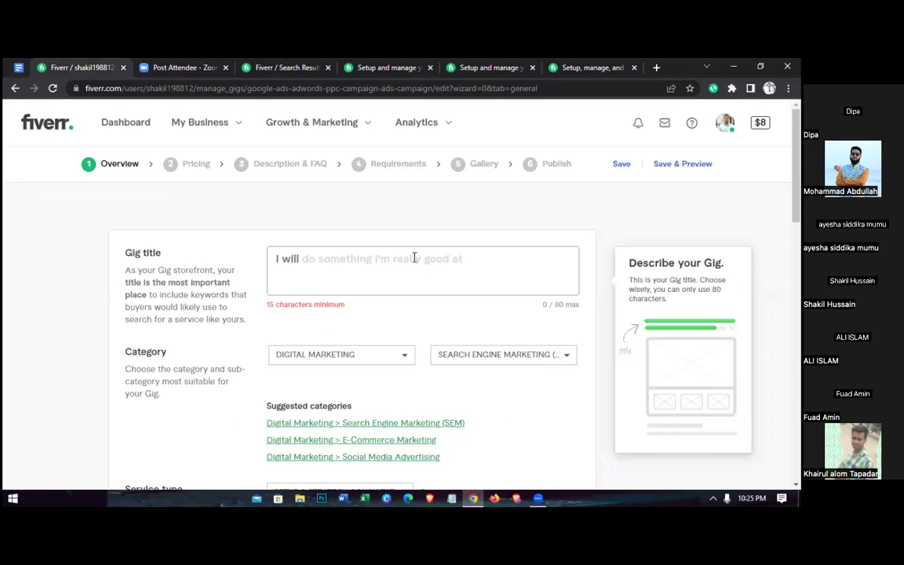
Enter "setup and manage ypur google ads adowrds ppc campaign" as the new gig title
left_click(365, 264)
type("setup ")
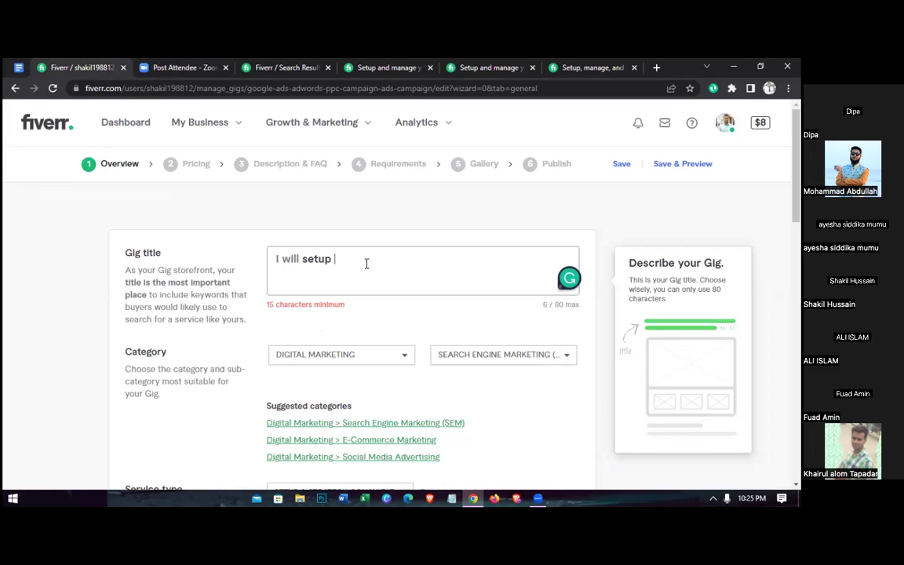
type("and manage ")
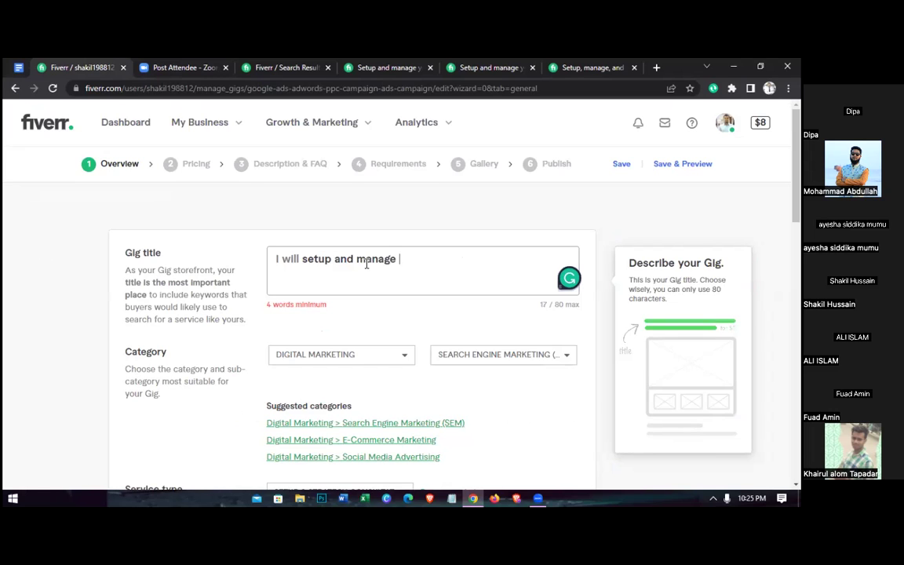
type("ypur google ")
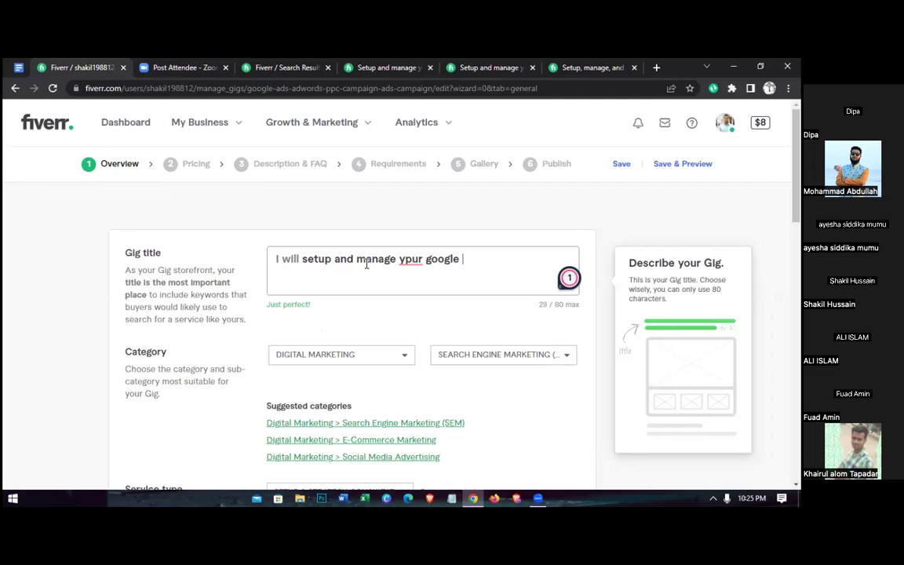
type("ads adowr")
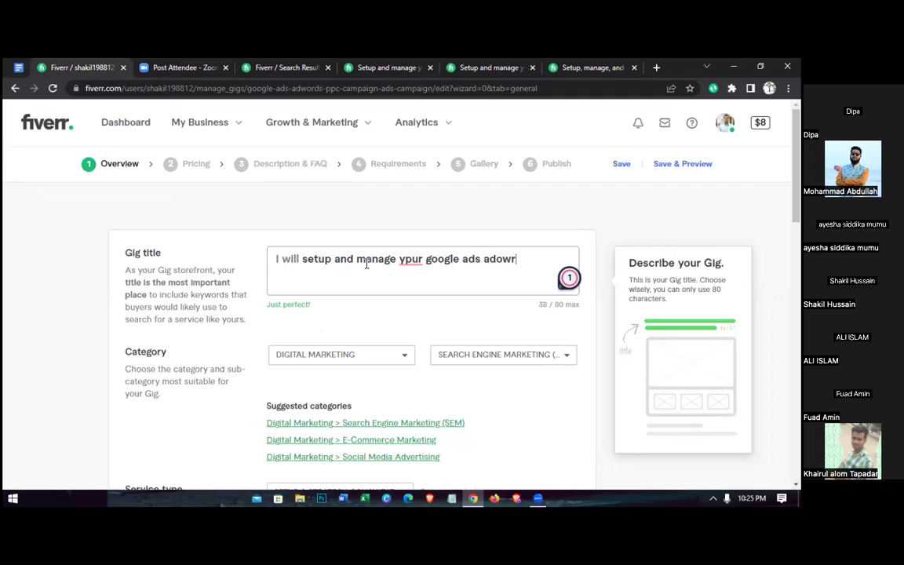
type("ds ppc campaigns")
key("BackSpace")
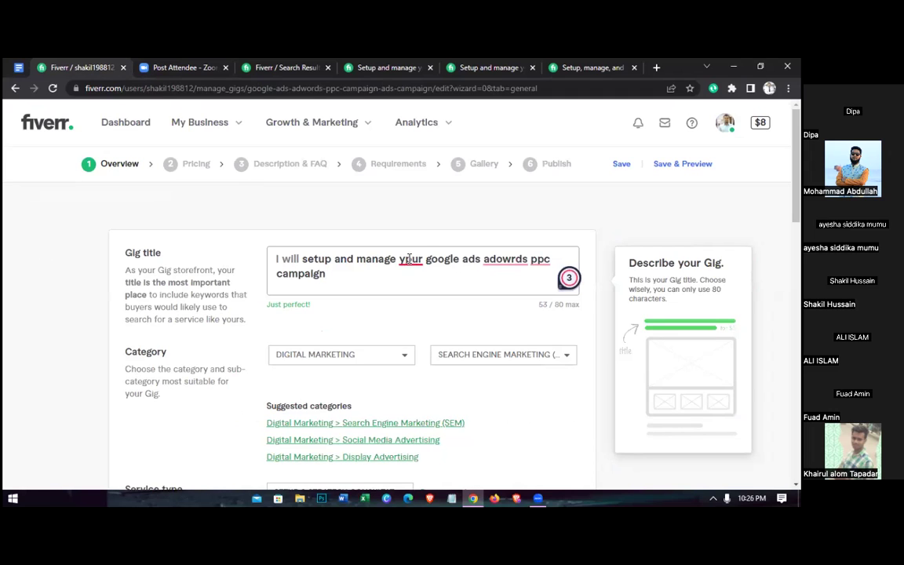
Correct the misspelled word "ypur" in the gig title to "your"
mouse_move(409, 259)
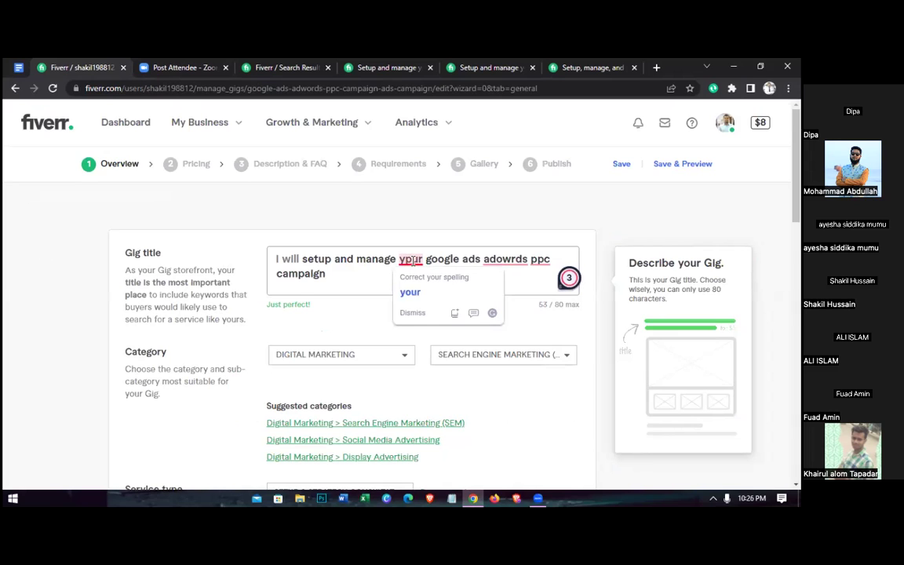
left_click(411, 293)
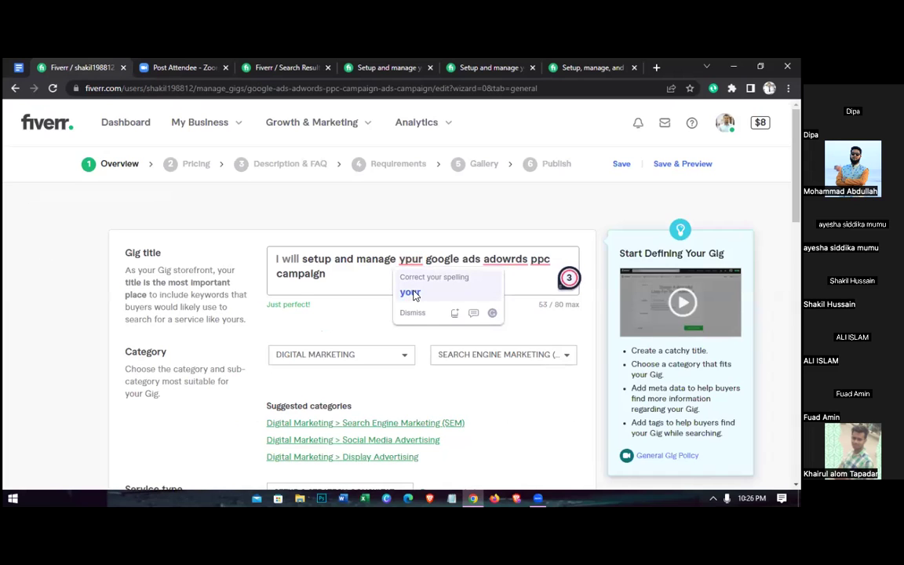
left_click(414, 295)
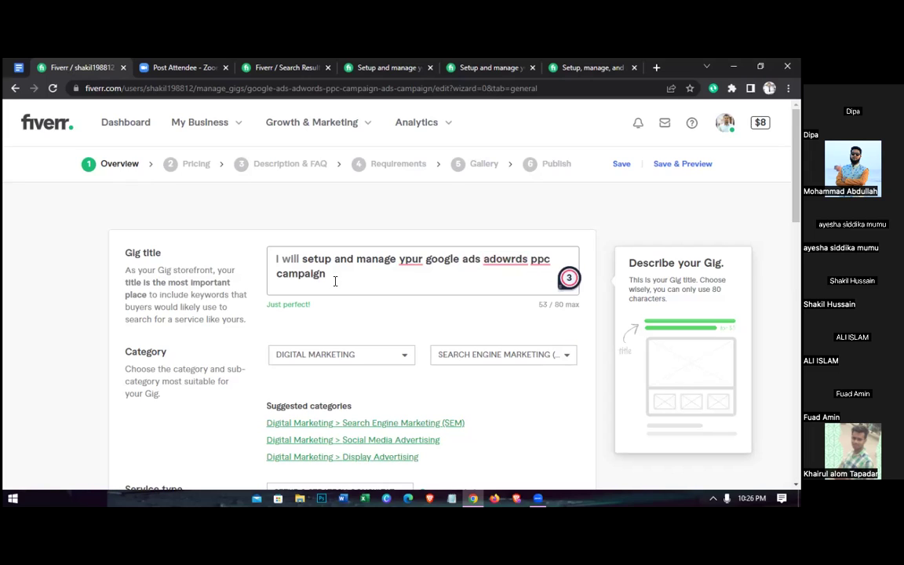
key("BackSpace")
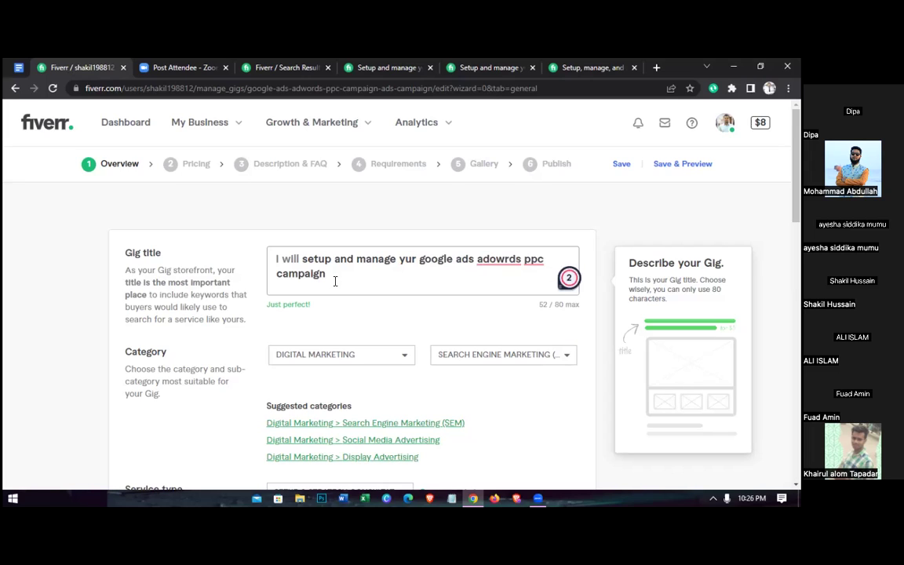
type("o")
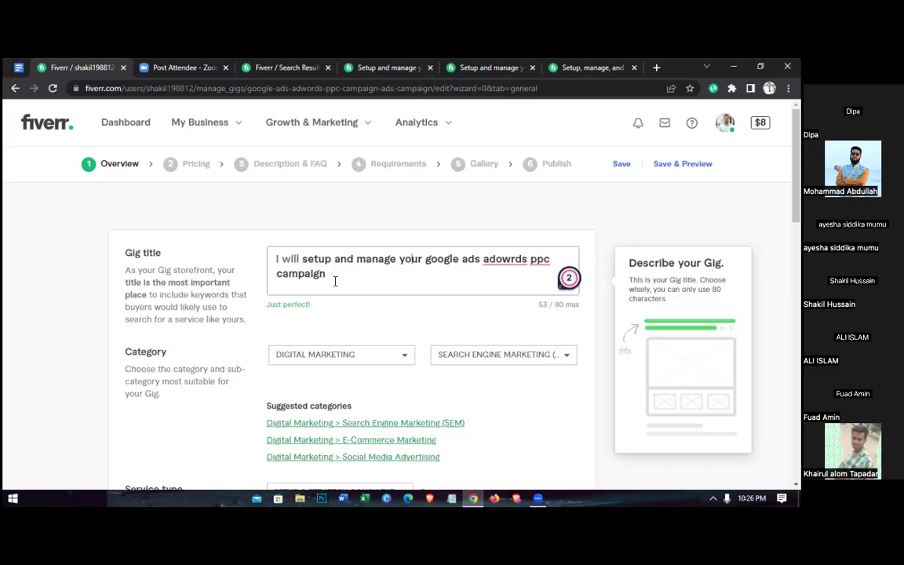
Review the full wording of the new gig title and compare it with the title in the Google Docs draft
left_click(303, 259)
left_click(331, 273, "shift")
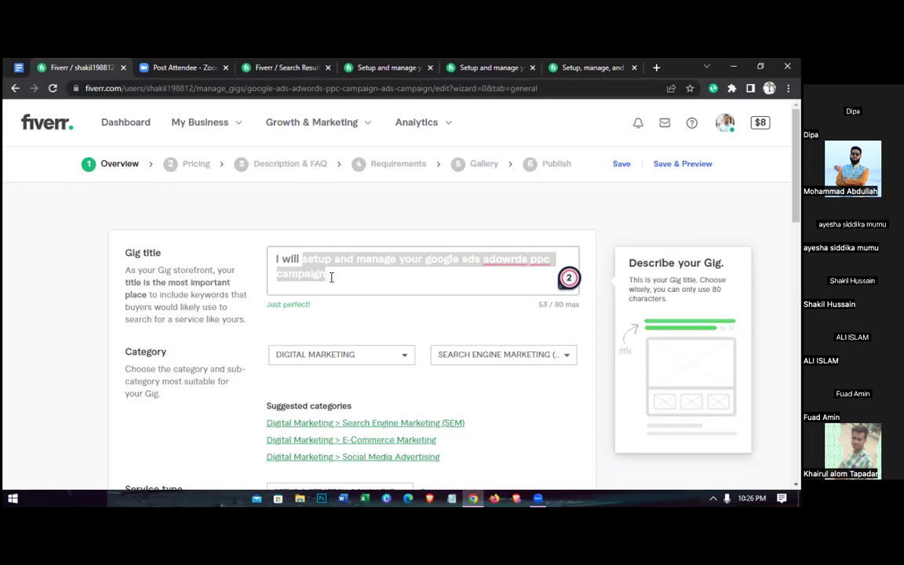
left_click(331, 277)
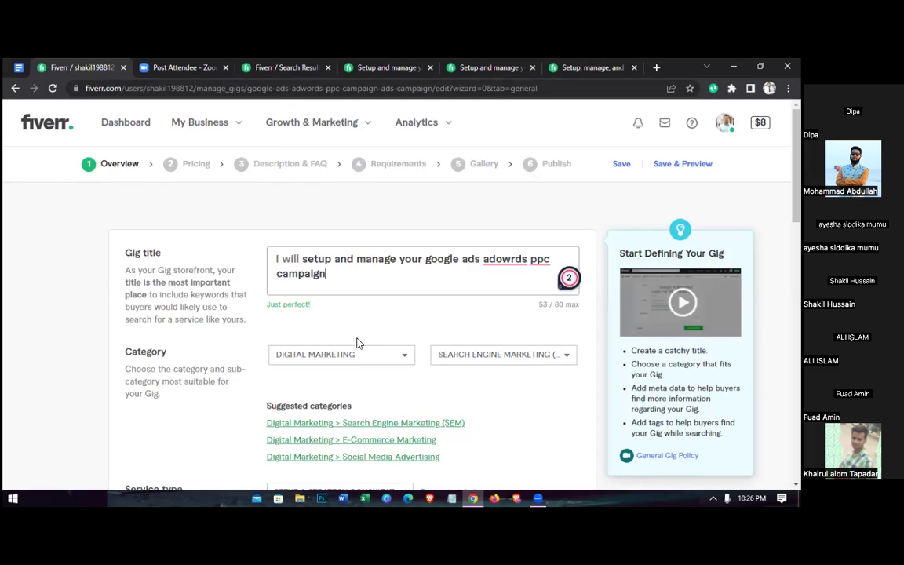
mouse_move(321, 282)
left_click(297, 260)
left_click_drag(298, 260, 331, 274)
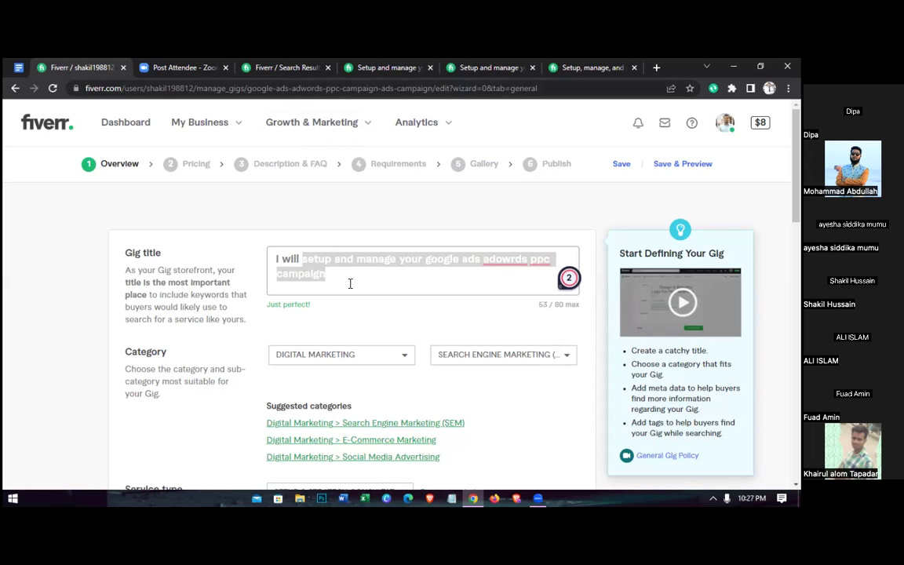
left_click(326, 273)
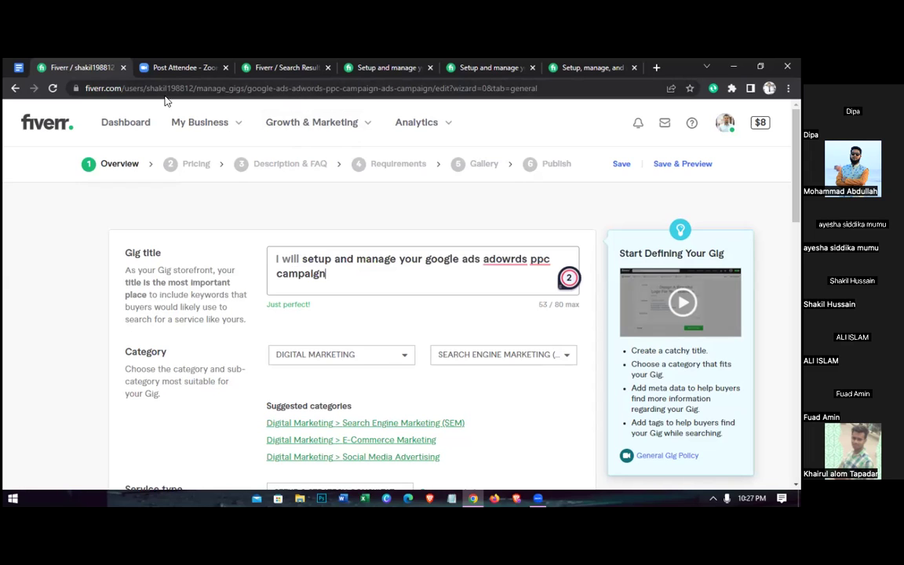
left_click(16, 69)
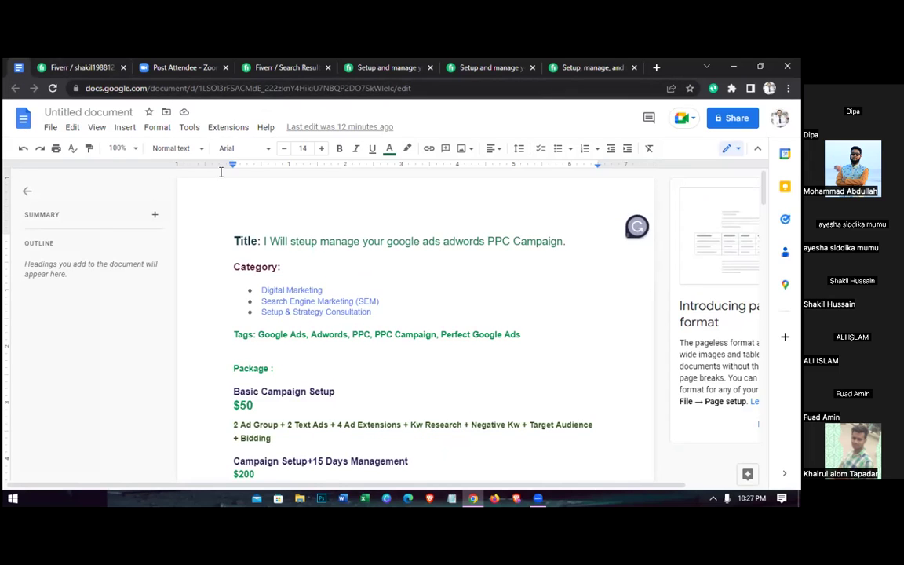
left_click(99, 68)
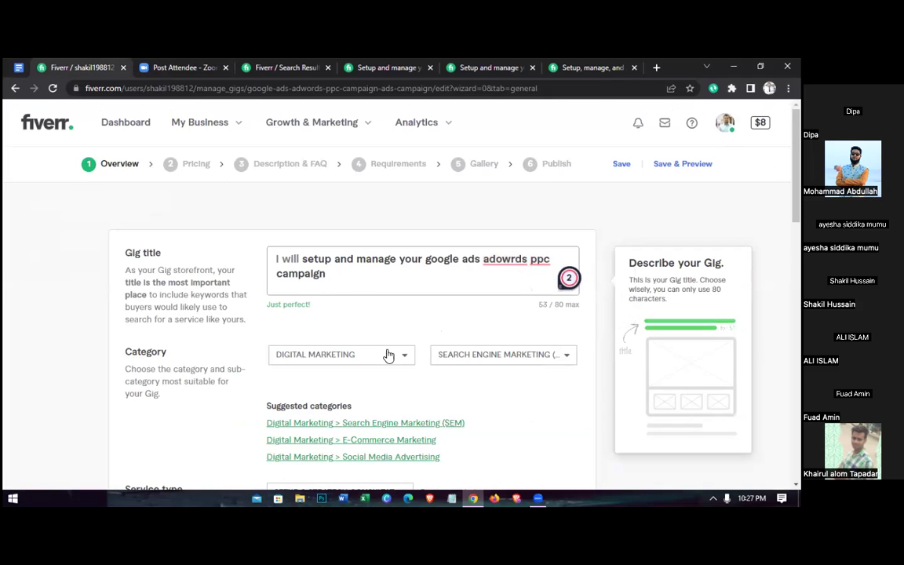
Replace the "perfect google ads" search tag with "ads campaign" in the gig's positive keywords
scroll(484, 365, "down", 1)
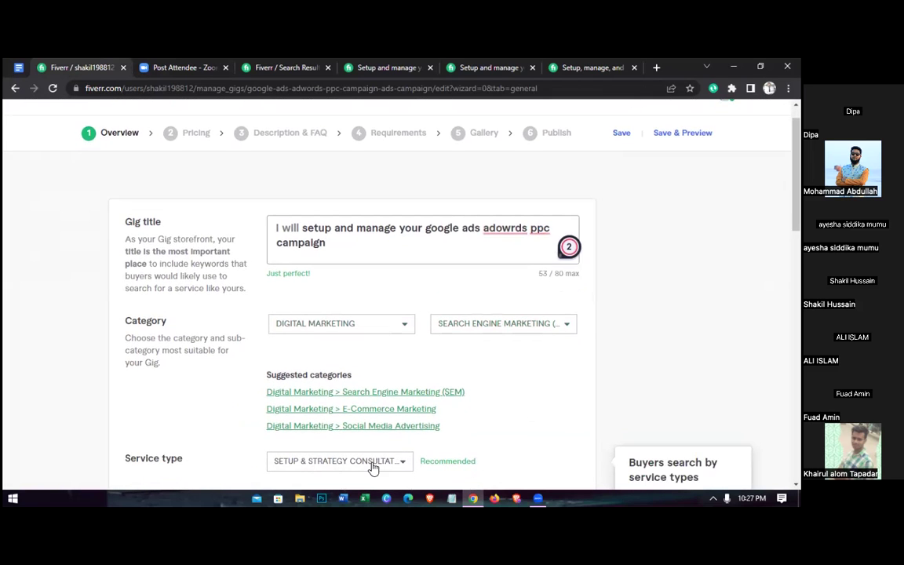
scroll(525, 431, "down", 3)
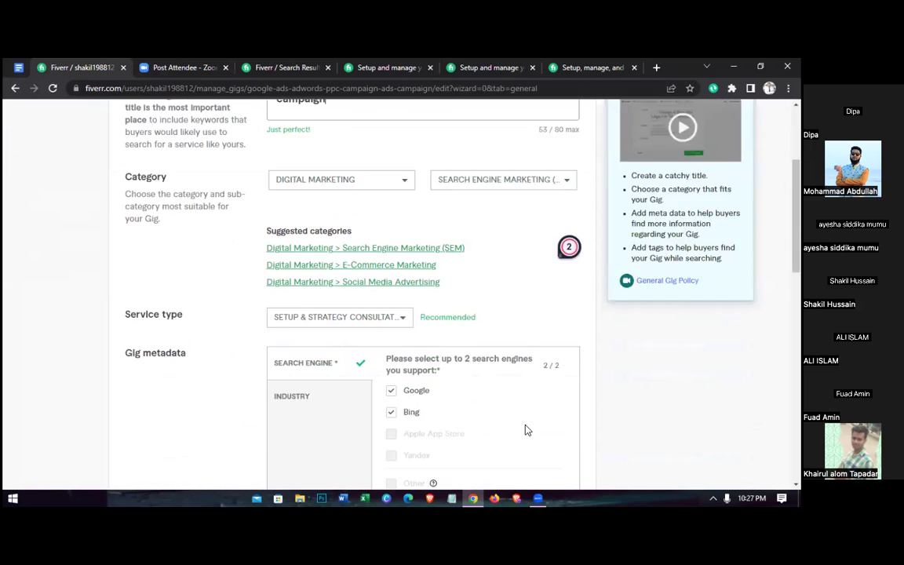
scroll(501, 424, "down", 5)
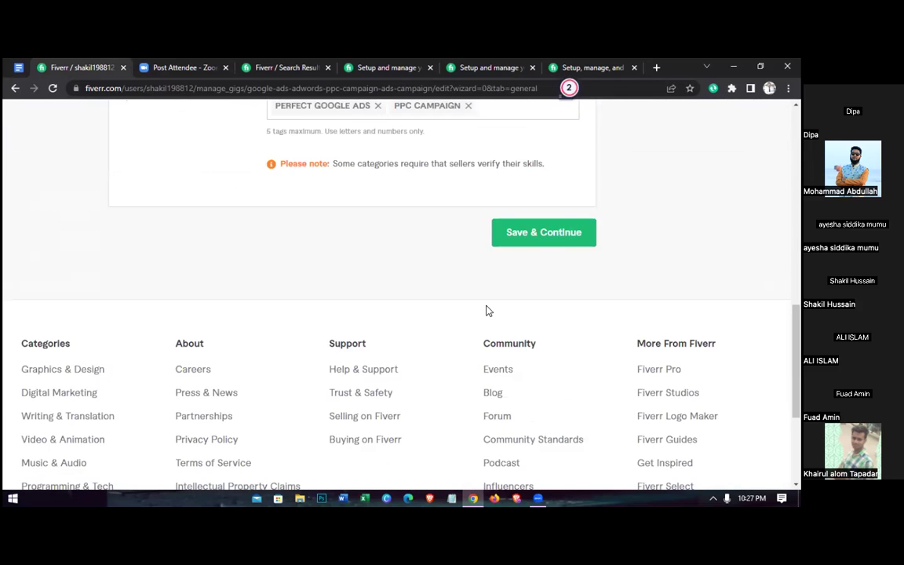
scroll(486, 311, "up", 2)
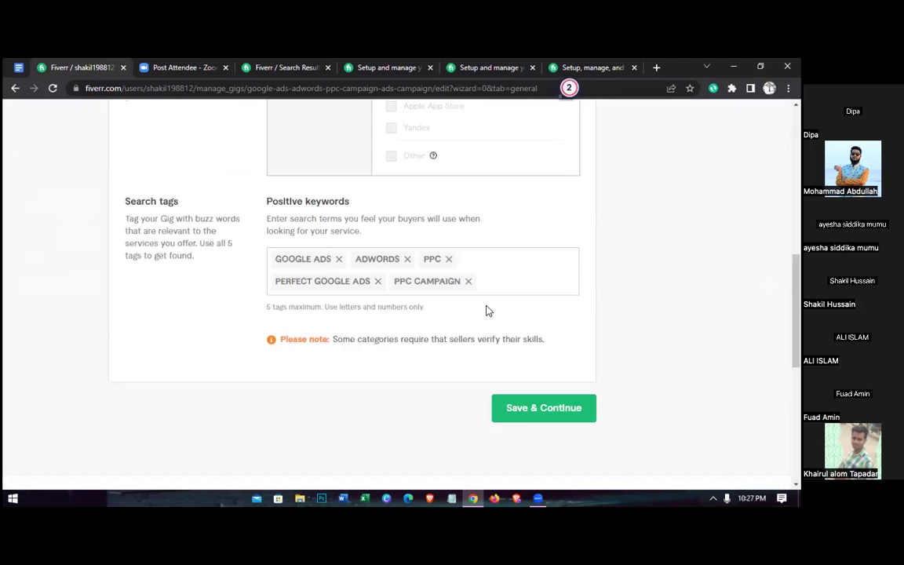
left_click(378, 281)
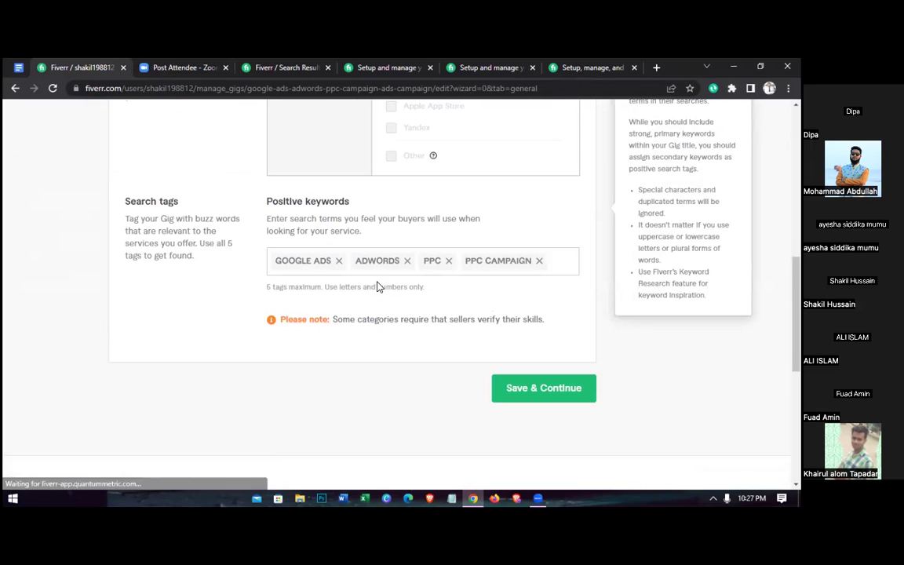
left_click(561, 264)
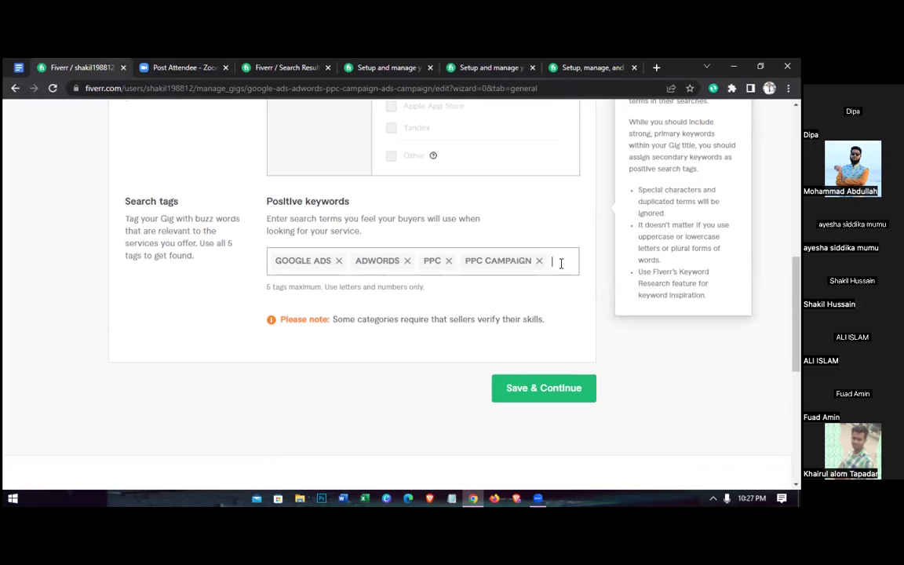
type("ad")
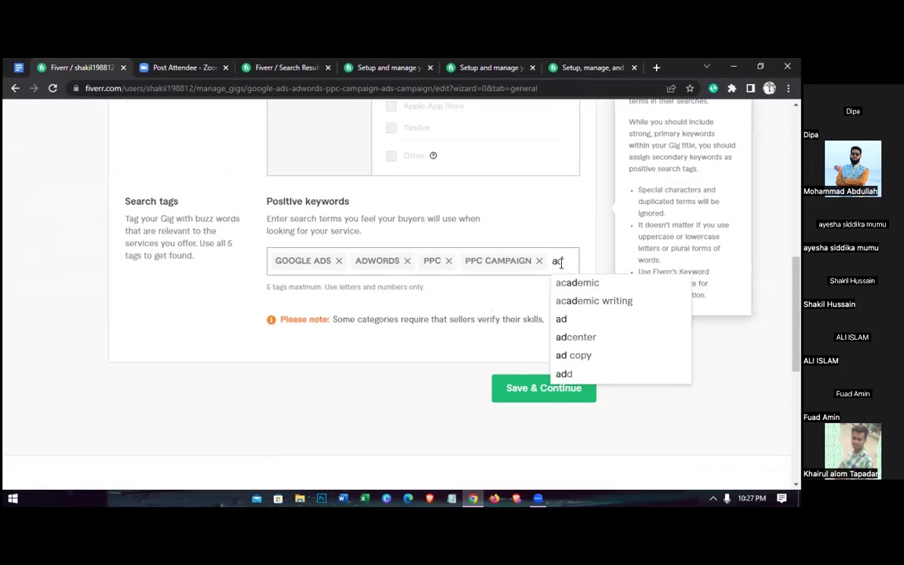
type("s c")
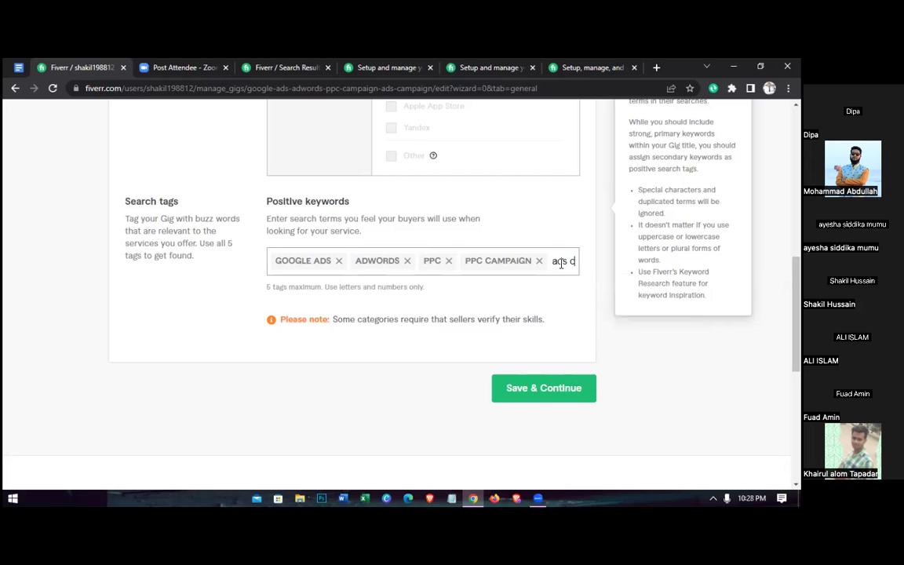
type("ampaign")
key("Return")
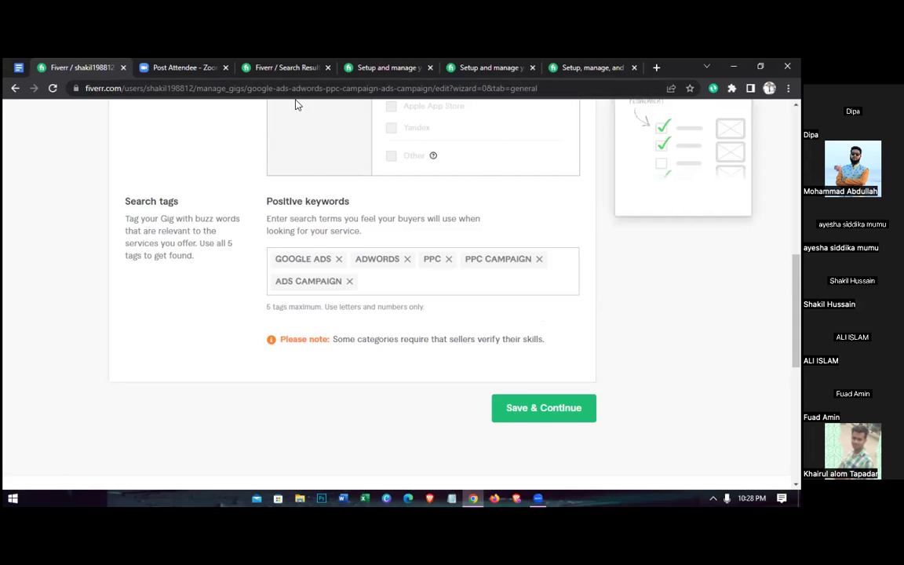
Compare the keyword part of the gig's page URL with the wording of the rewritten gig title
left_click_drag(245, 88, 434, 87)
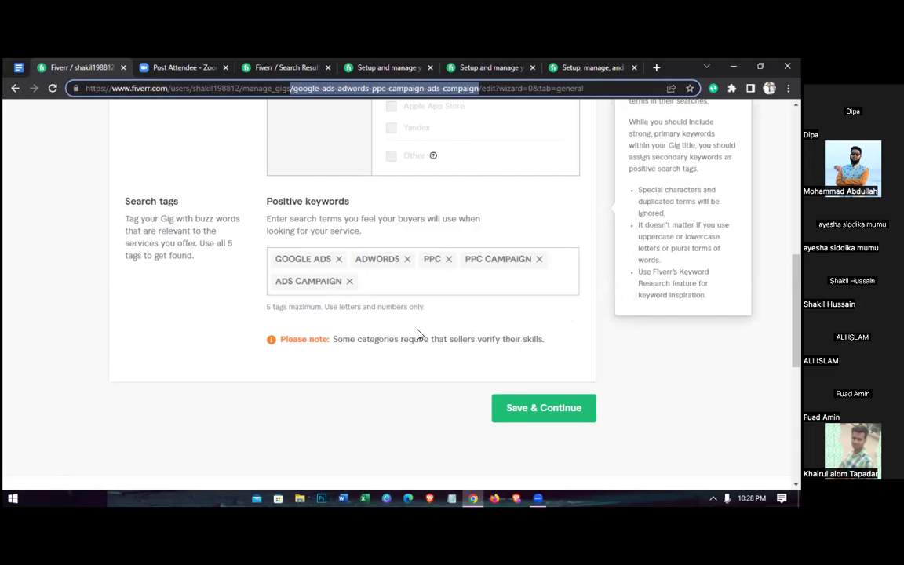
scroll(417, 336, "up", 10)
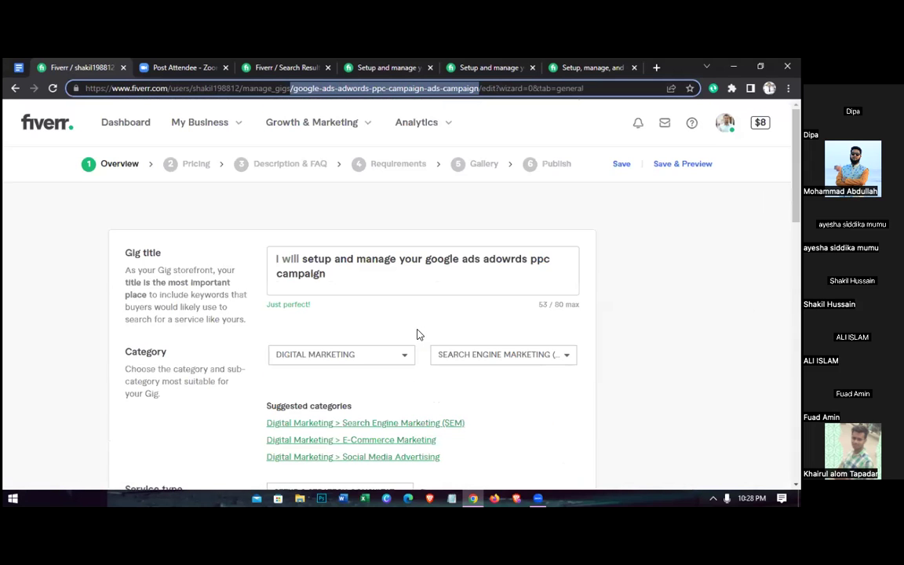
left_click(343, 271)
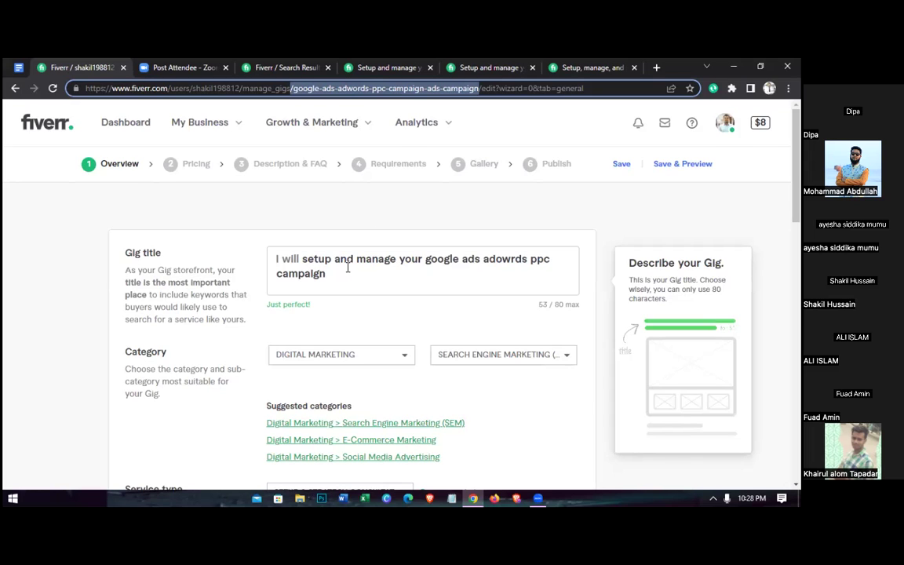
left_click(398, 111)
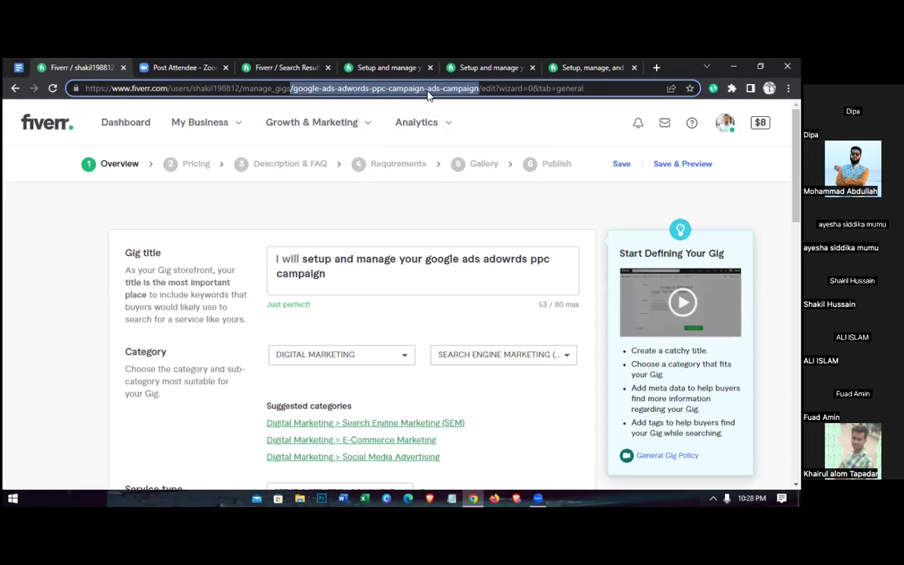
left_click(505, 279)
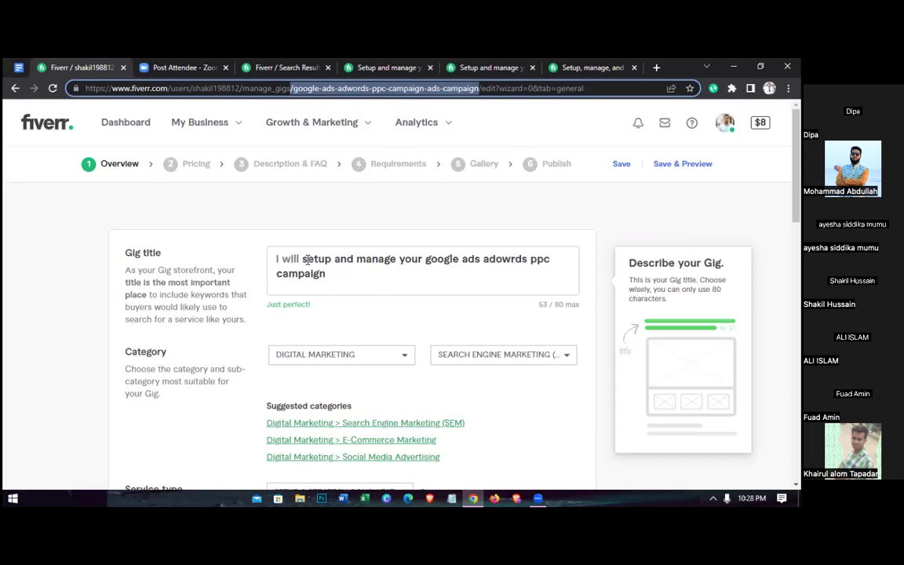
left_click_drag(301, 259, 327, 275)
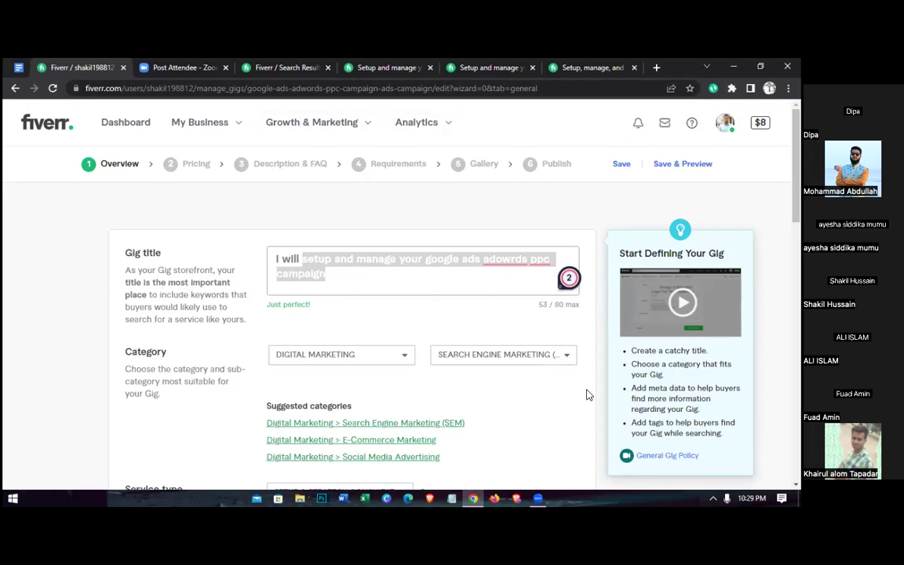
scroll(589, 395, "down", 2)
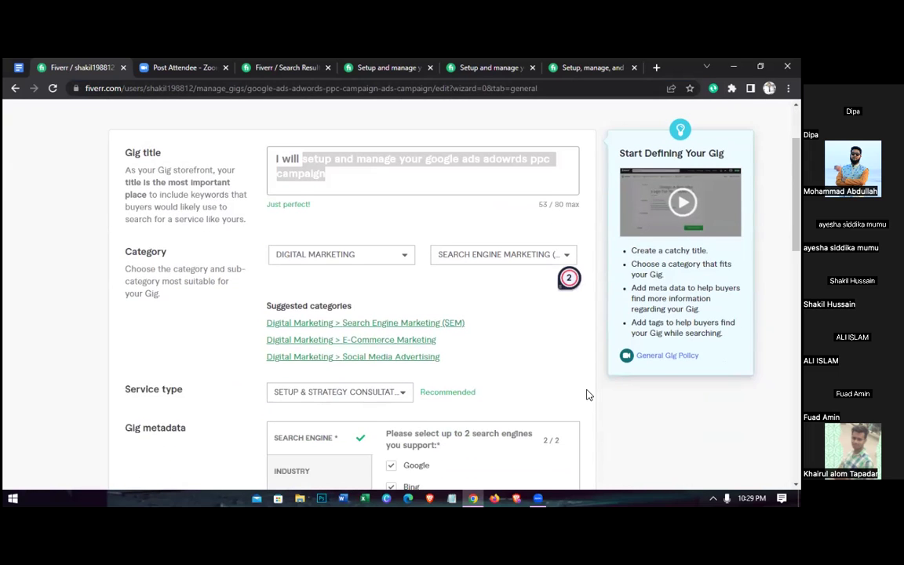
Compare the wording of the gig title with the title line in the Google Docs draft
scroll(588, 395, "up", 2)
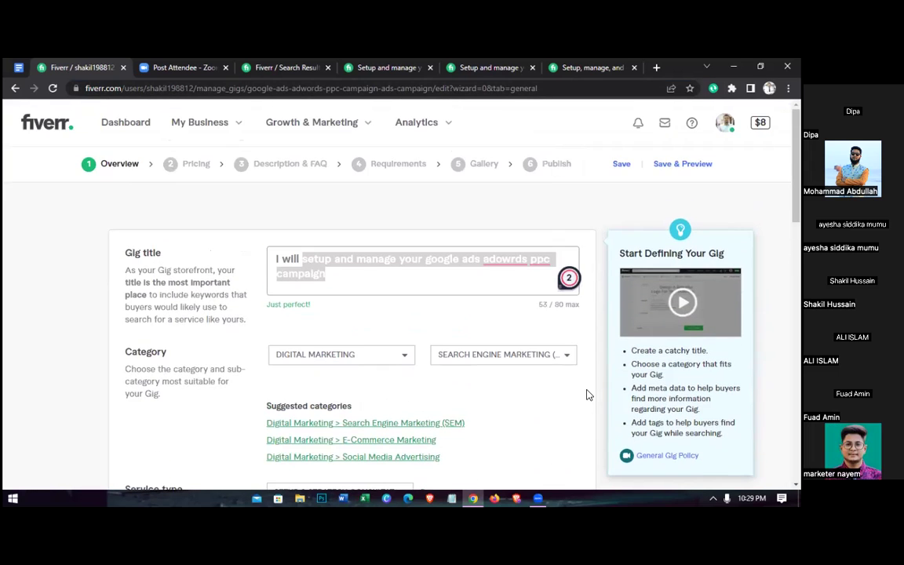
left_click(300, 218)
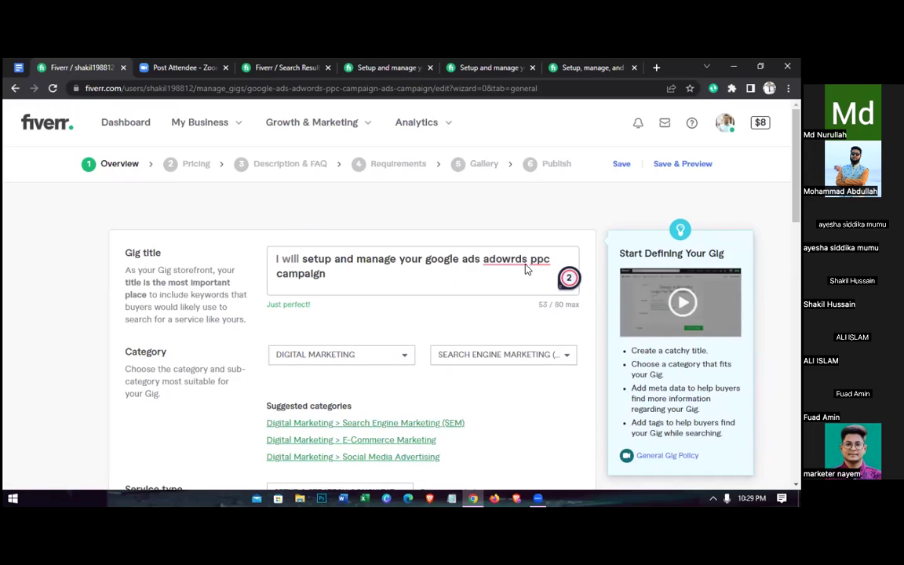
left_click(529, 267)
left_click(264, 109)
left_click(303, 258)
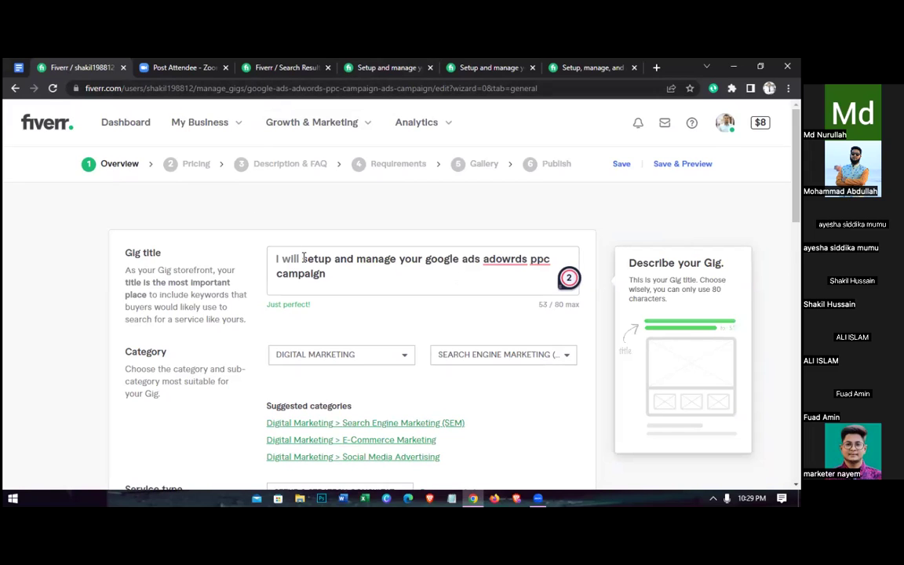
left_click_drag(303, 258, 334, 281)
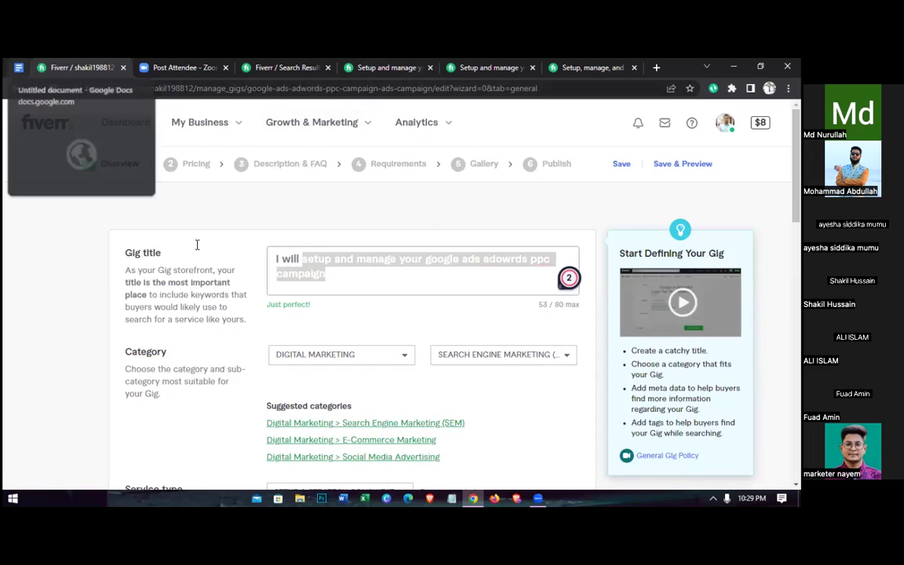
left_click(18, 68)
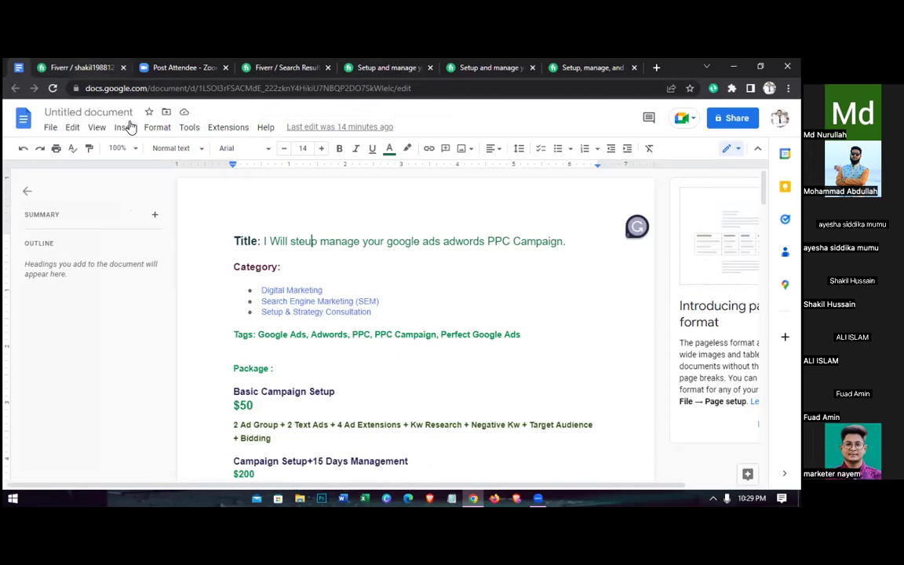
key("ctrl+Tab")
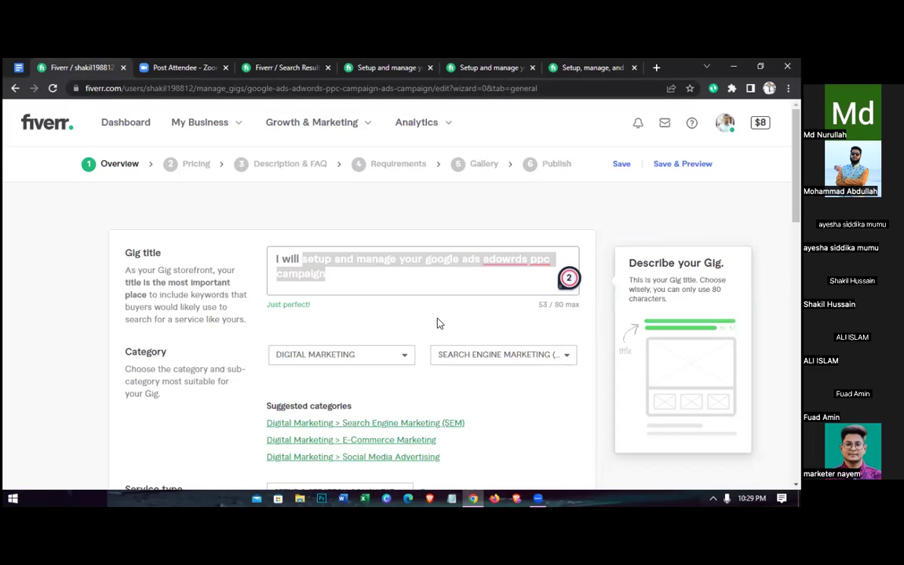
left_click(19, 69)
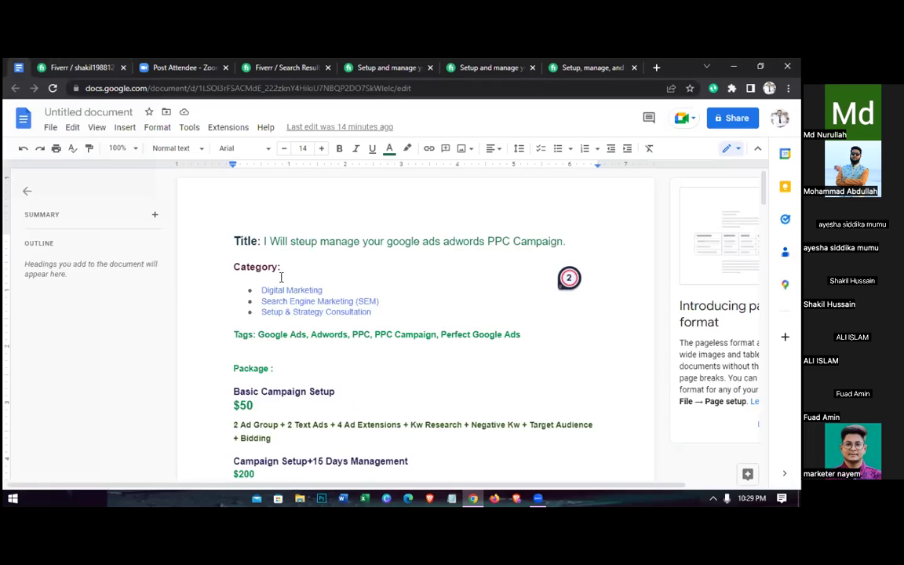
left_click(316, 241)
key("ctrl+Tab")
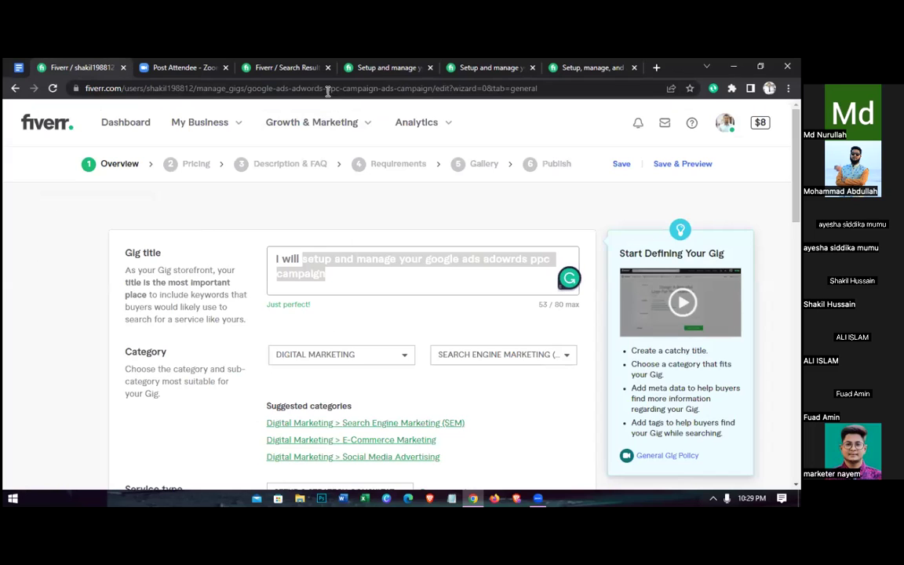
mouse_move(314, 272)
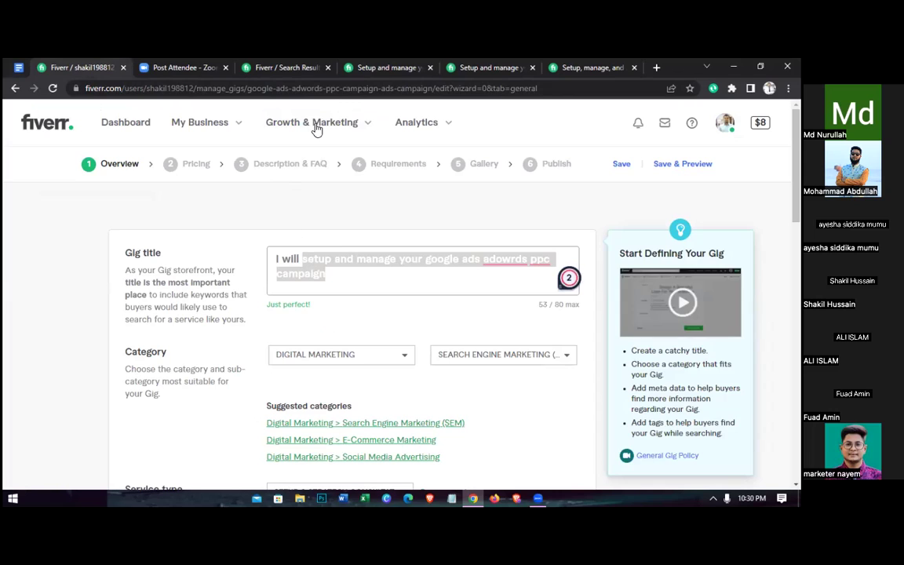
mouse_move(315, 253)
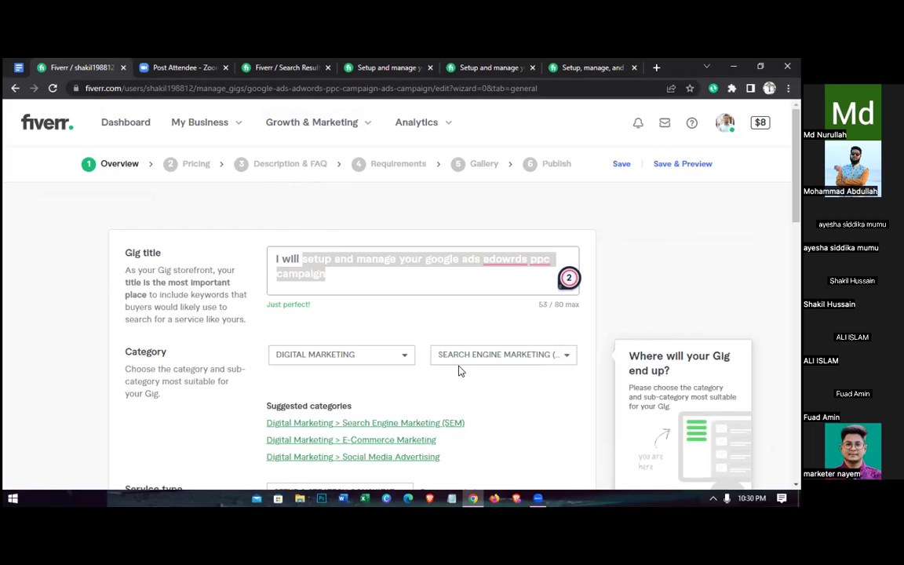
Check the gig title against the keywords in the page URL and the gig's positive keyword tags
left_click(332, 276)
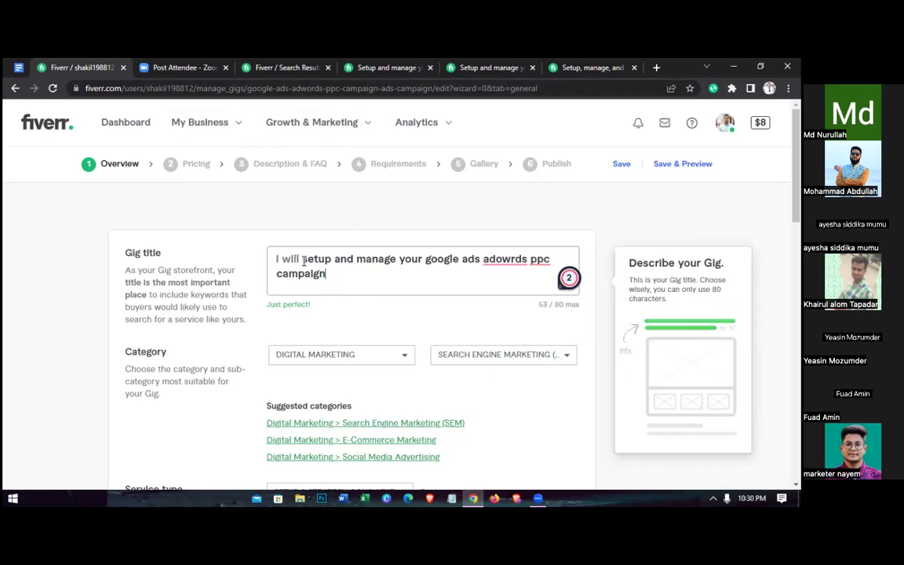
left_click_drag(304, 262, 319, 274)
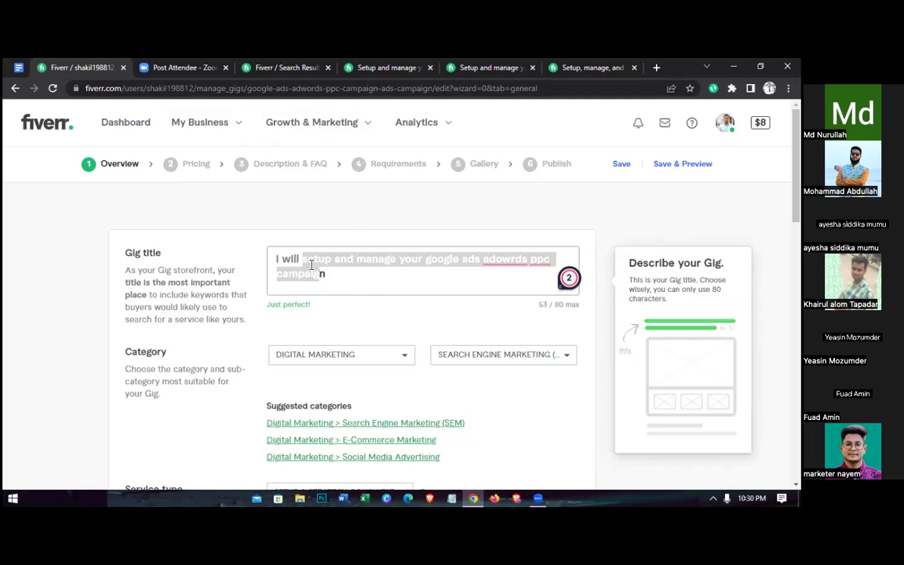
left_click(311, 265)
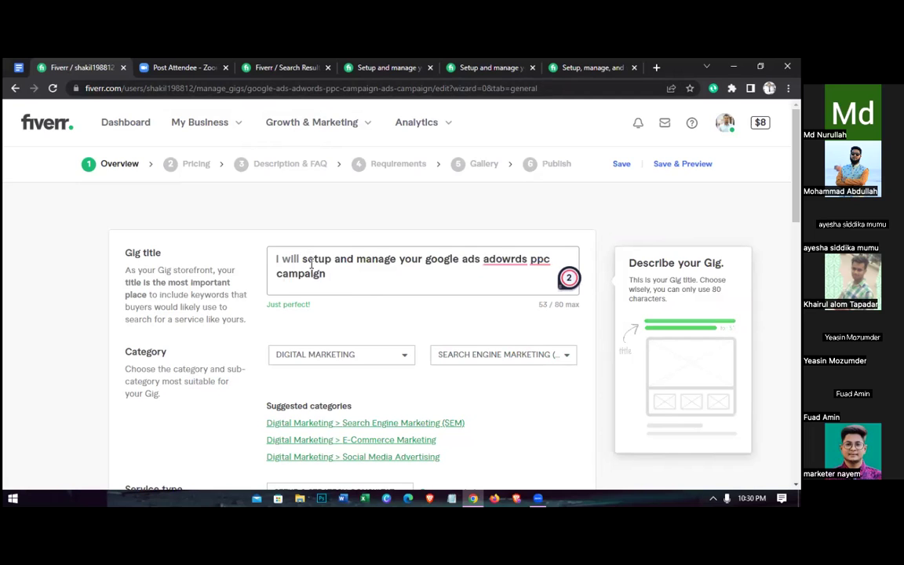
left_click(311, 89)
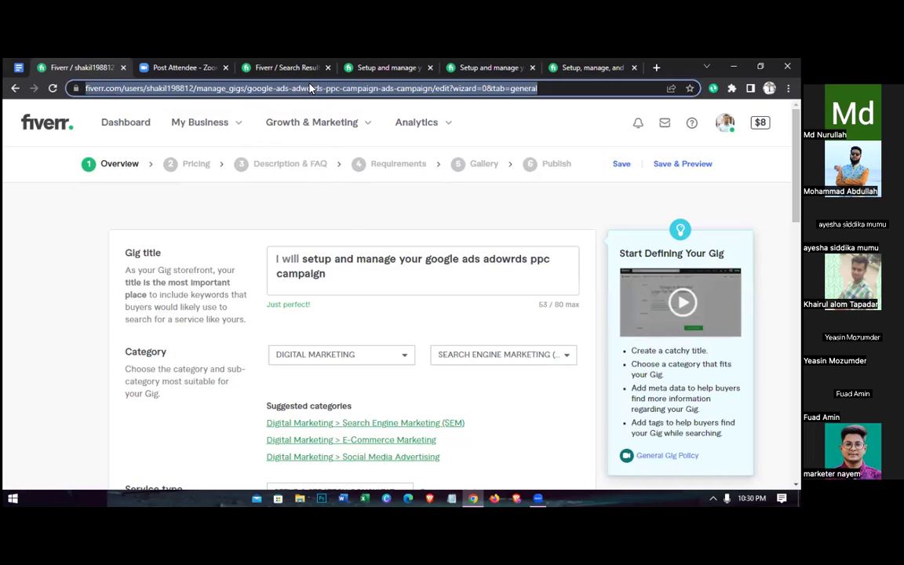
mouse_move(301, 255)
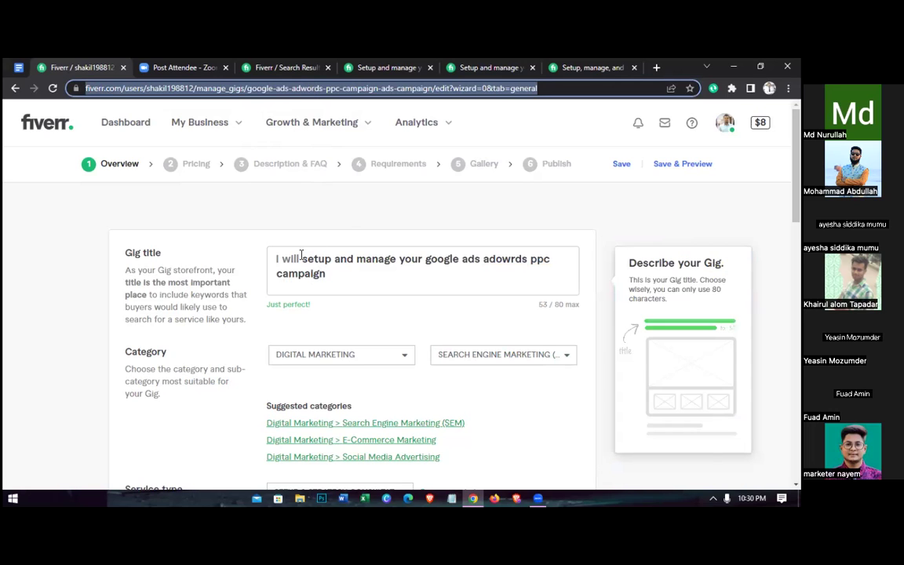
left_click_drag(301, 256, 335, 282)
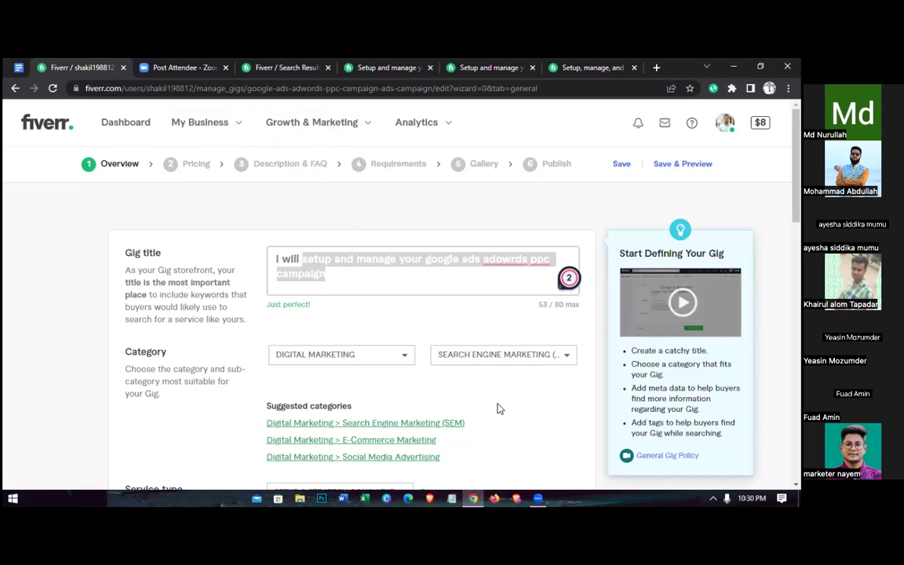
scroll(497, 410, "down", 3)
scroll(497, 410, "down", 3)
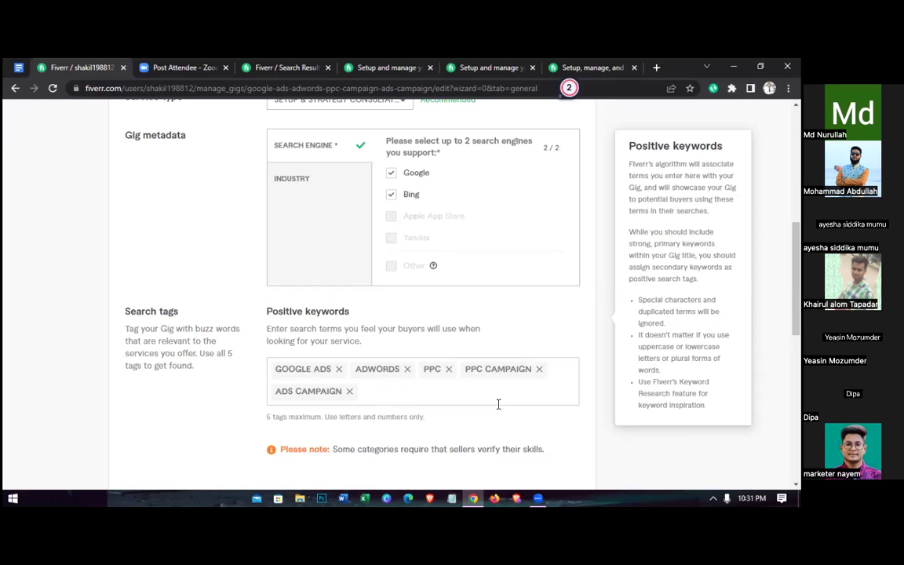
scroll(498, 404, "up", 5)
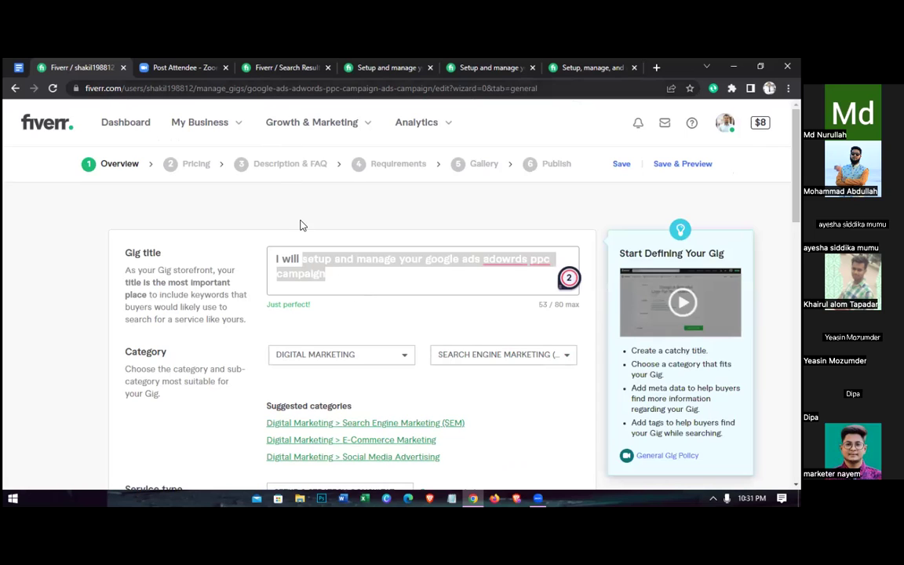
left_click(342, 282)
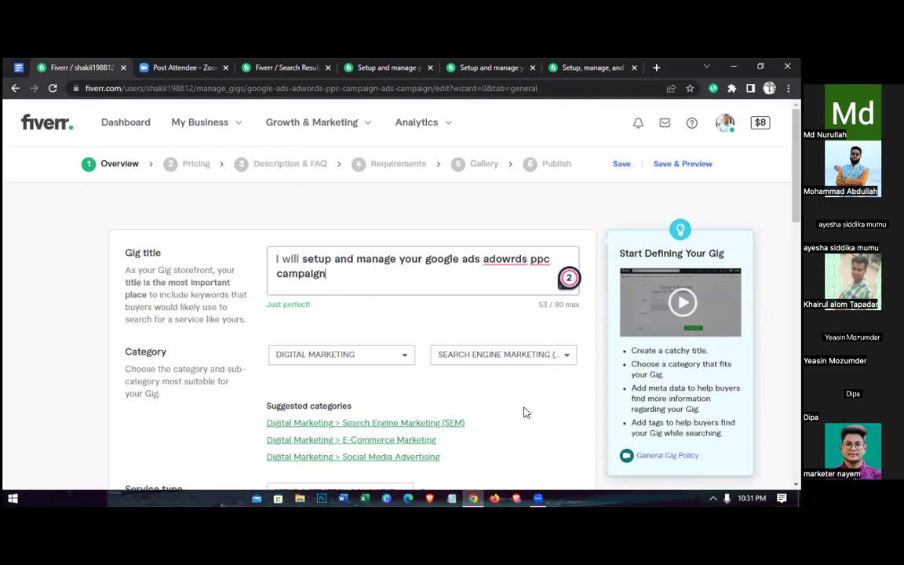
Review the rest of the gig overview, then save it and continue to the Scope & Pricing stage
scroll(523, 412, "down", 2)
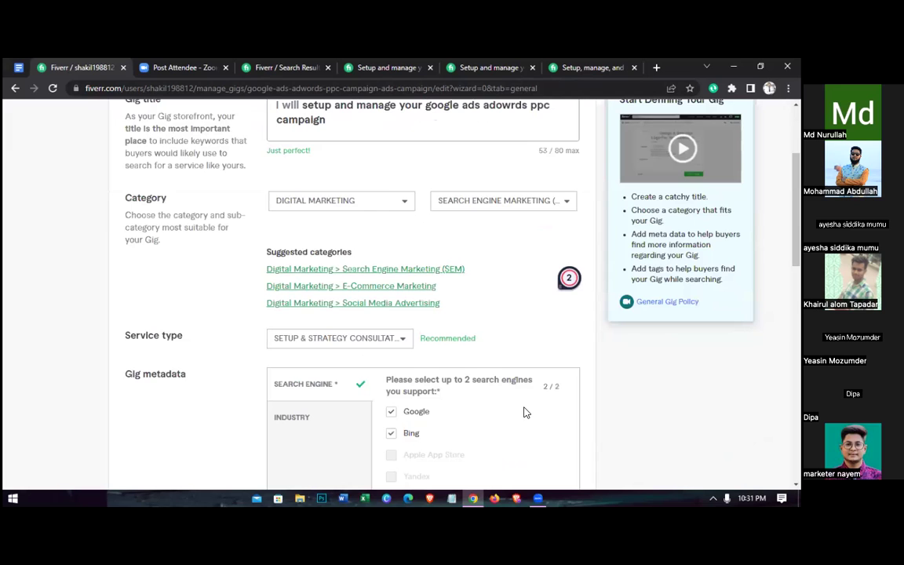
scroll(525, 412, "down", 2)
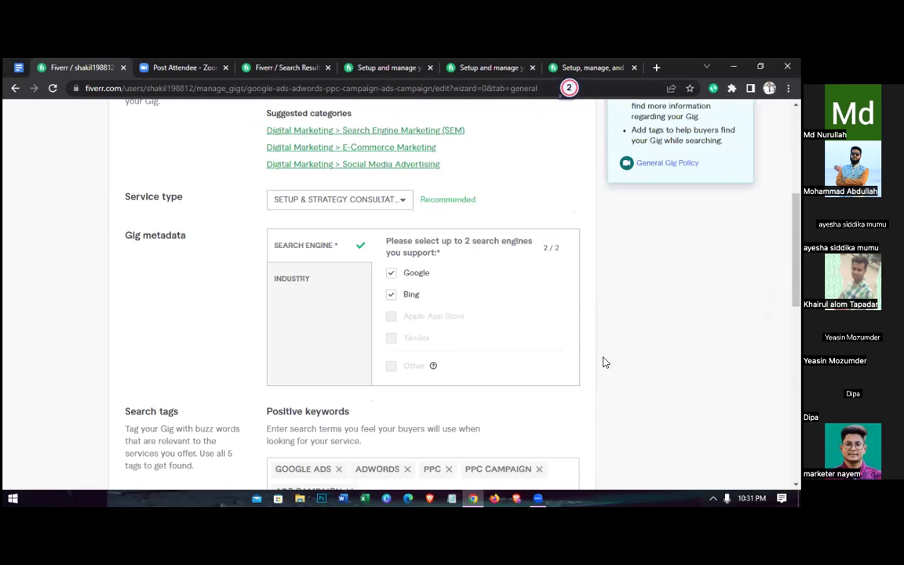
scroll(557, 370, "down", 5)
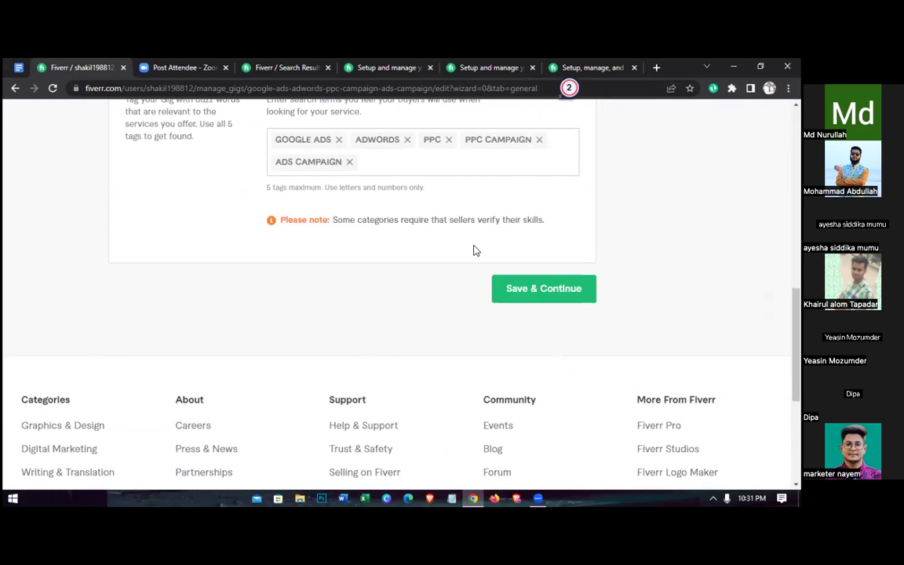
scroll(474, 250, "down", 2)
scroll(537, 298, "down", 2)
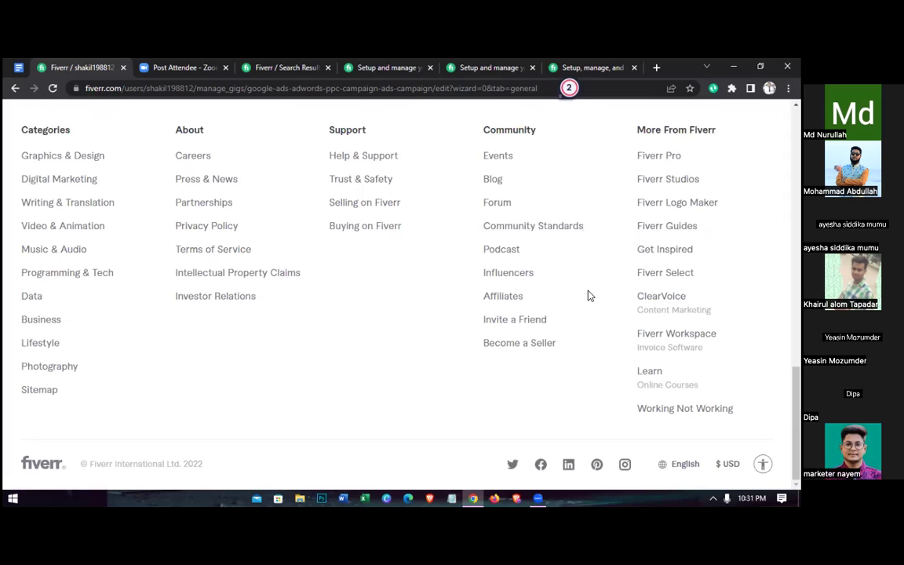
scroll(566, 256, "up", 3)
left_click(560, 258)
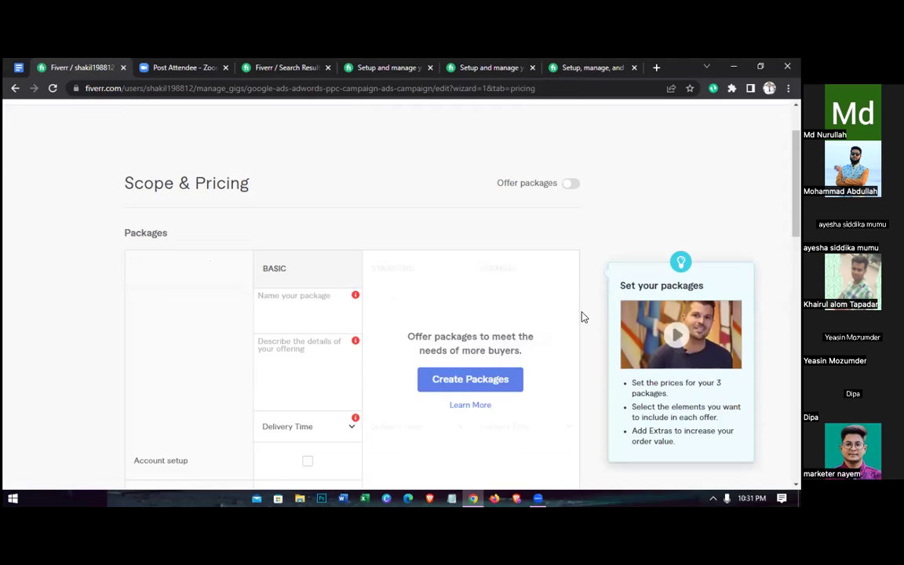
Enable offering Basic, Standard and Premium packages for the gig
scroll(581, 316, "down", 1)
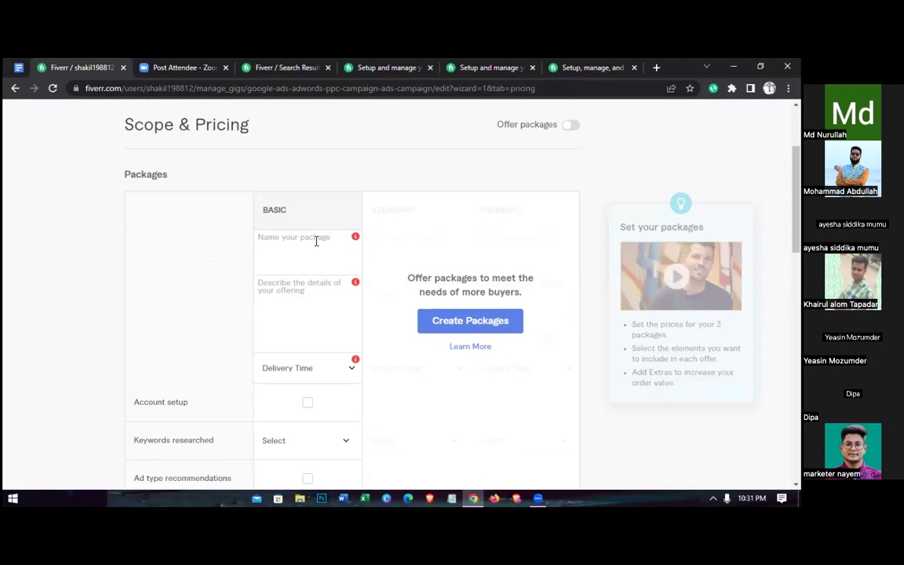
left_click(475, 323)
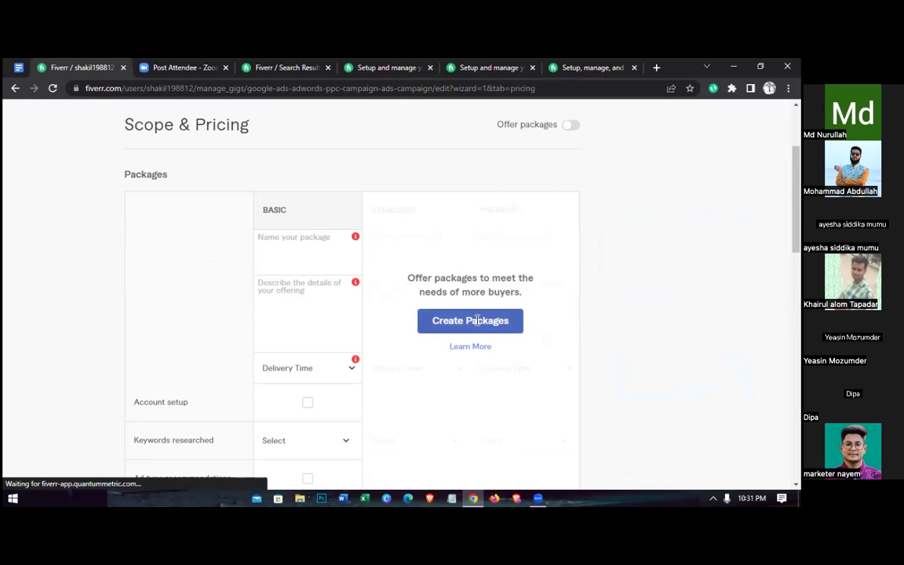
left_click(341, 252)
scroll(425, 268, "up", 3)
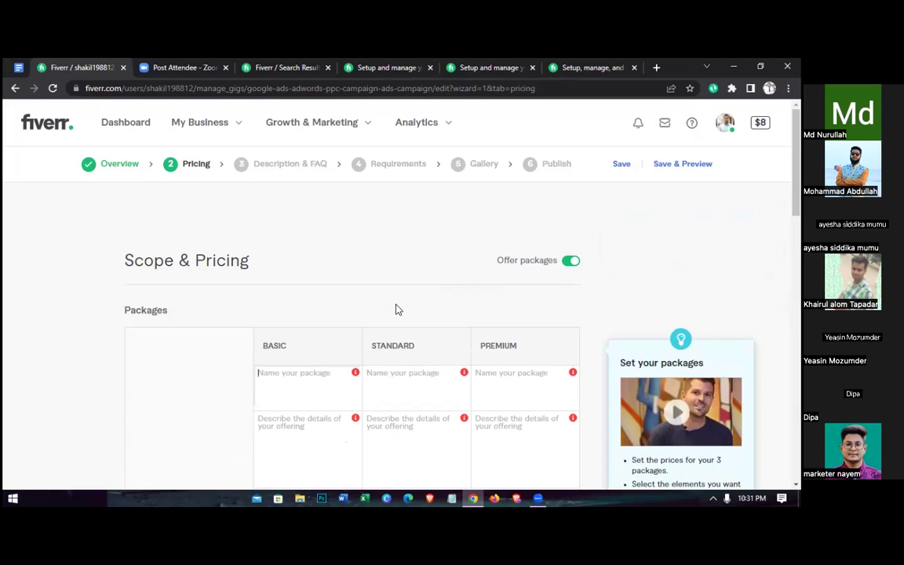
scroll(275, 313, "down", 1)
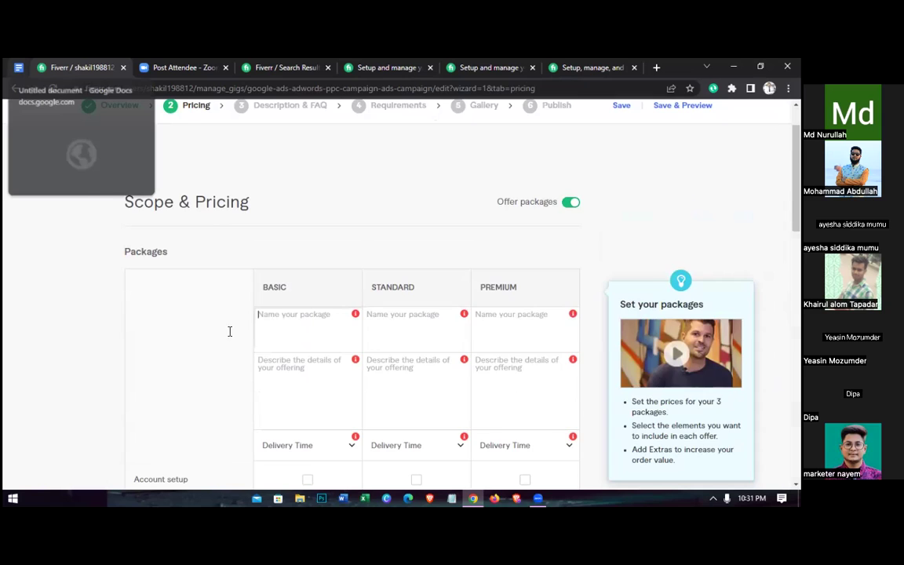
Copy "Basic Campaign Setup" from the Google Docs draft into the Basic package's name on Fiverr
key("ctrl+1")
left_click_drag(335, 333, 234, 333)
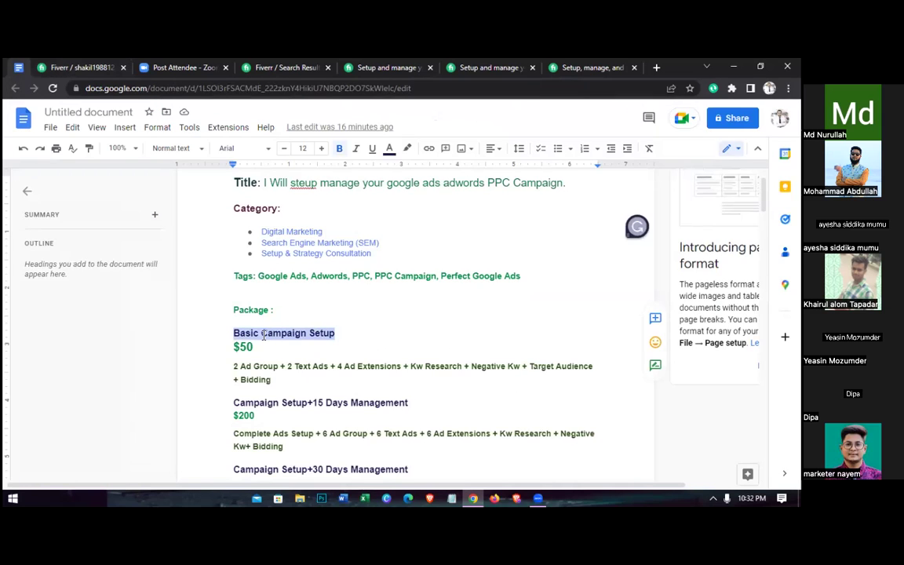
right_click(266, 334)
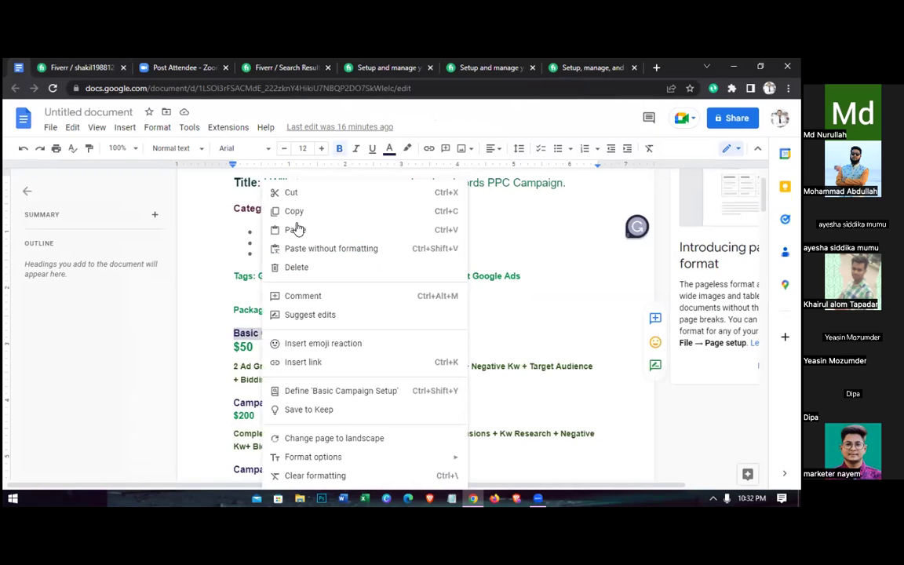
left_click(294, 211)
key("ctrl+2")
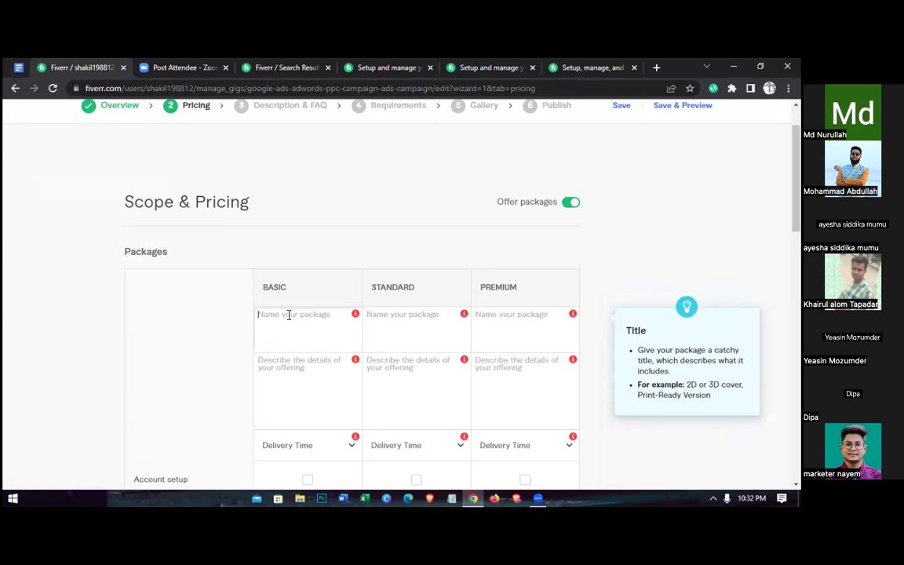
key("ctrl+v")
key("ctrl+1")
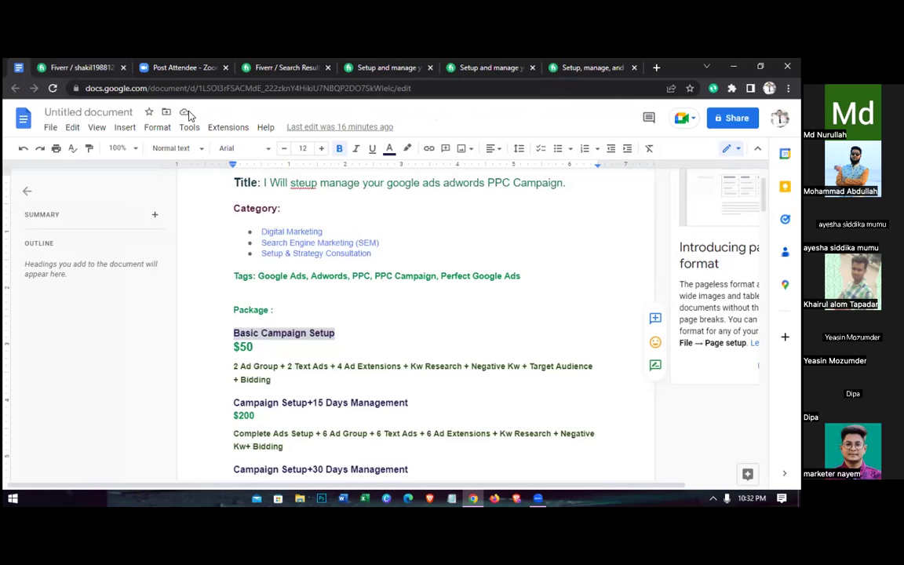
left_click(83, 69)
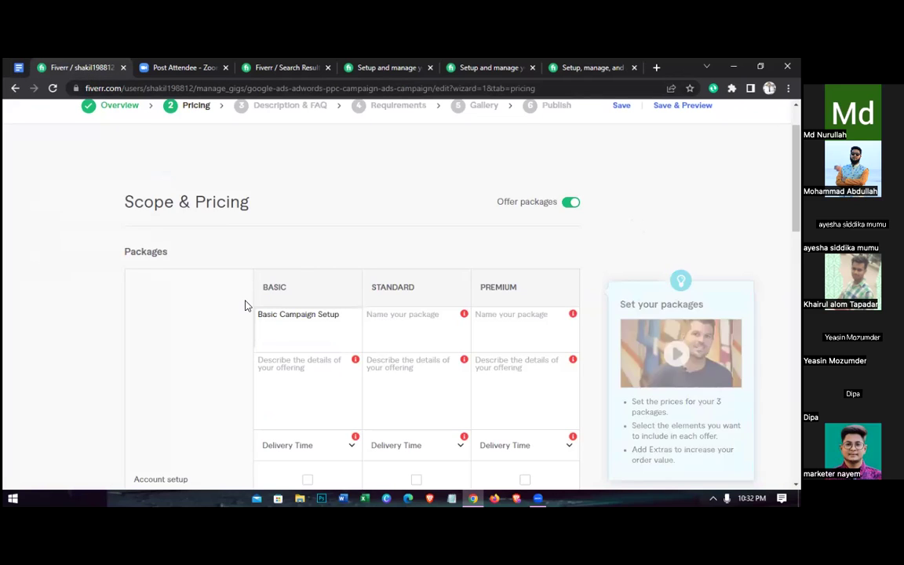
Replace the word "Basic" with "Ads" in the Basic package's name so it reads "Ads Campaign Setup"
left_click(265, 314)
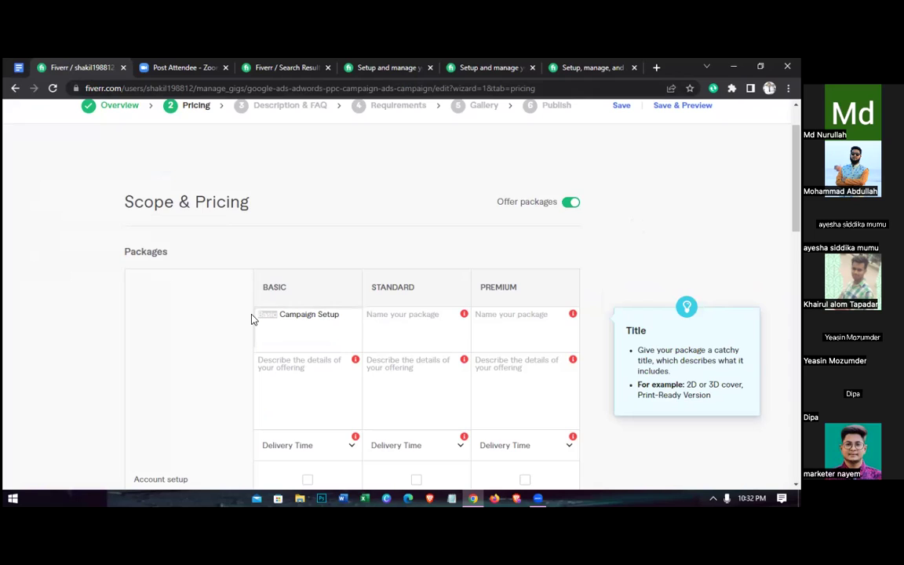
key("BackSpace")
key("Delete")
type("Ads")
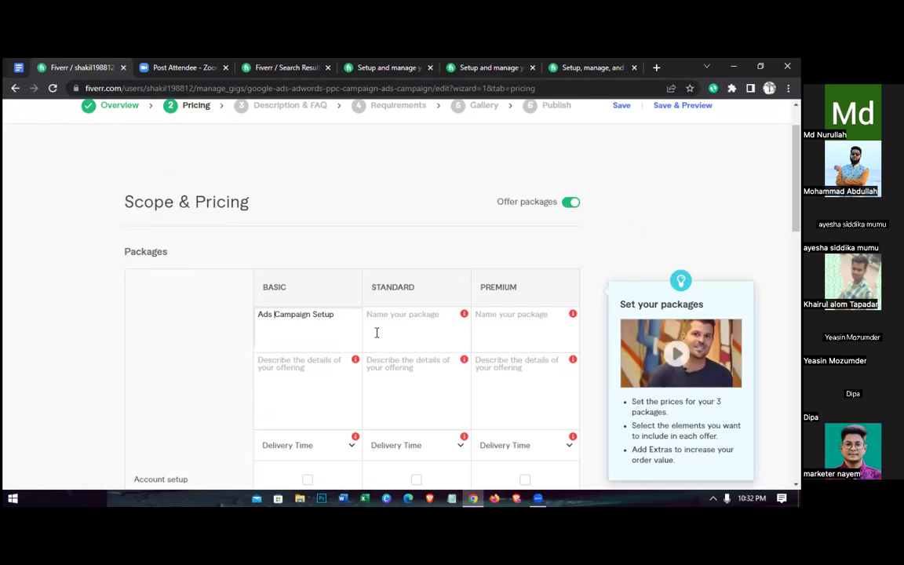
Copy the Basic package's description, "2 Ad Group + 2 Text Ads + 4 Ad Extensions...", from the Google Docs draft into its Fiverr description
key("ctrl+shift+Tab")
scroll(348, 328, "down", 5)
scroll(311, 314, "up", 2)
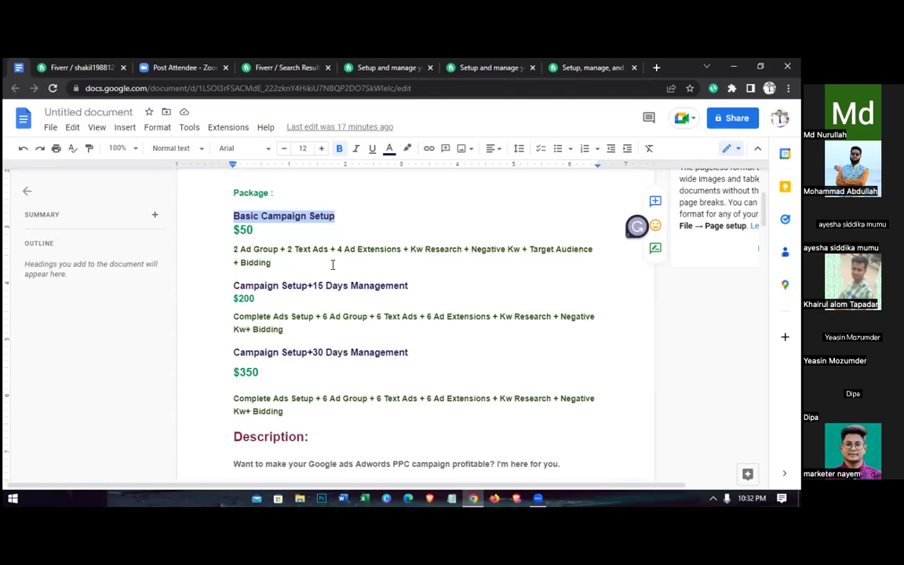
triple_click(248, 260)
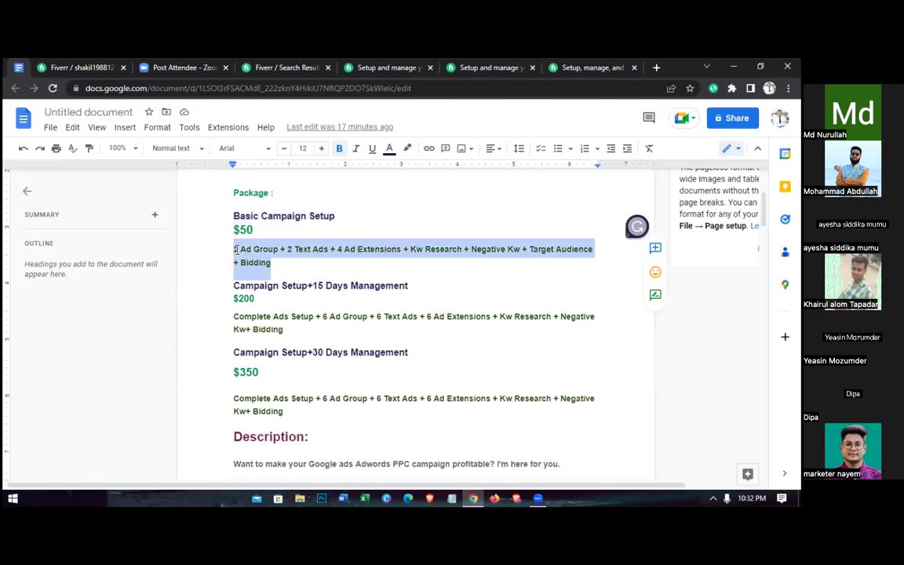
left_click(105, 68)
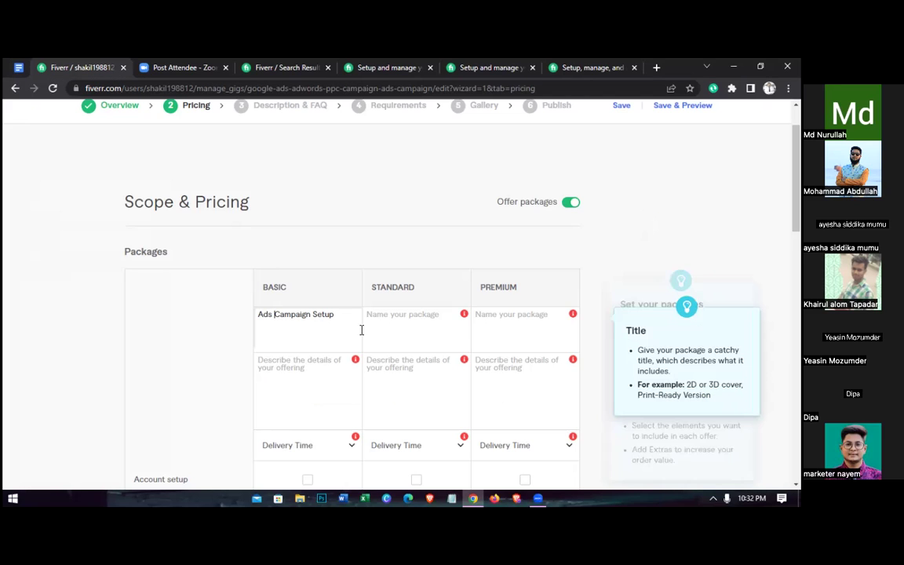
left_click(292, 379)
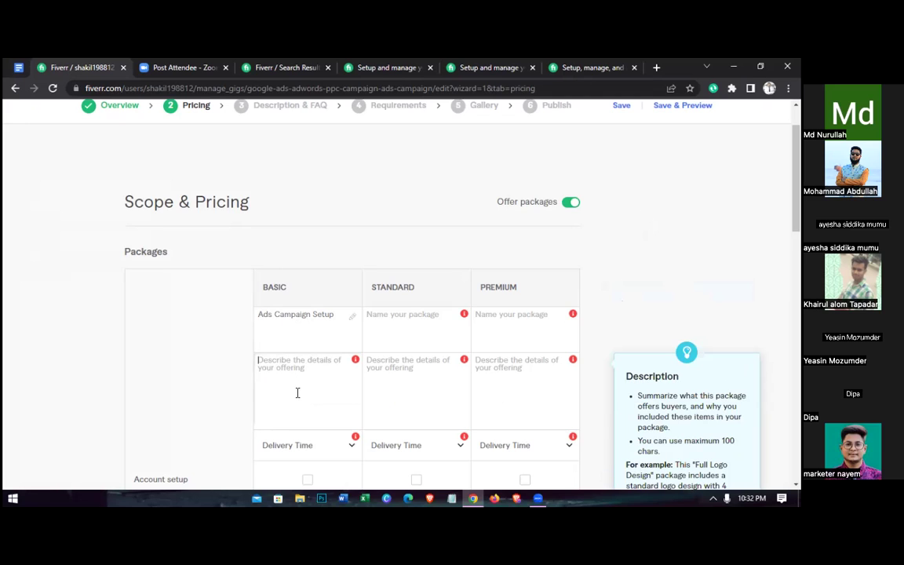
key("ctrl+v")
Copy "Campaign Setup+15 Days Management" from the Google Docs draft into the Standard package's name on Fiverr
left_click(18, 67)
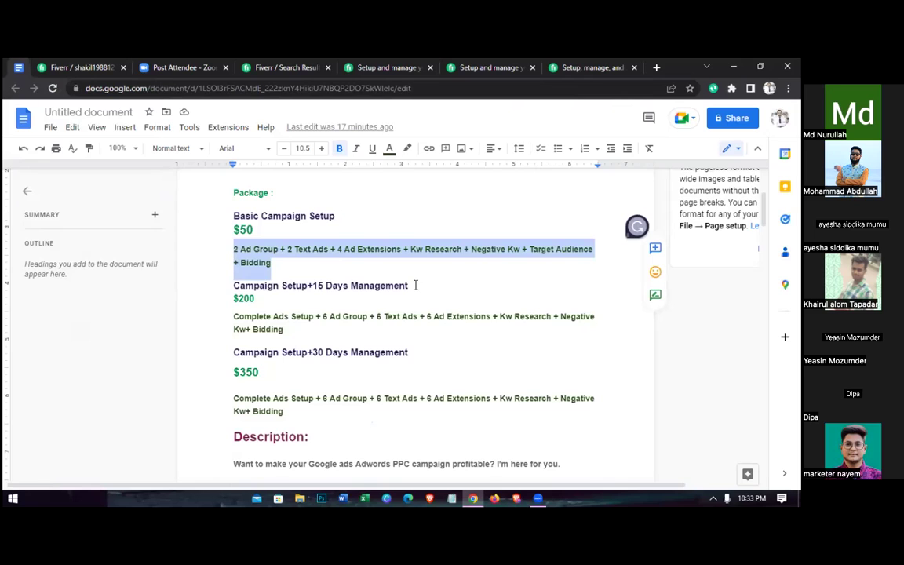
left_click_drag(409, 286, 231, 284)
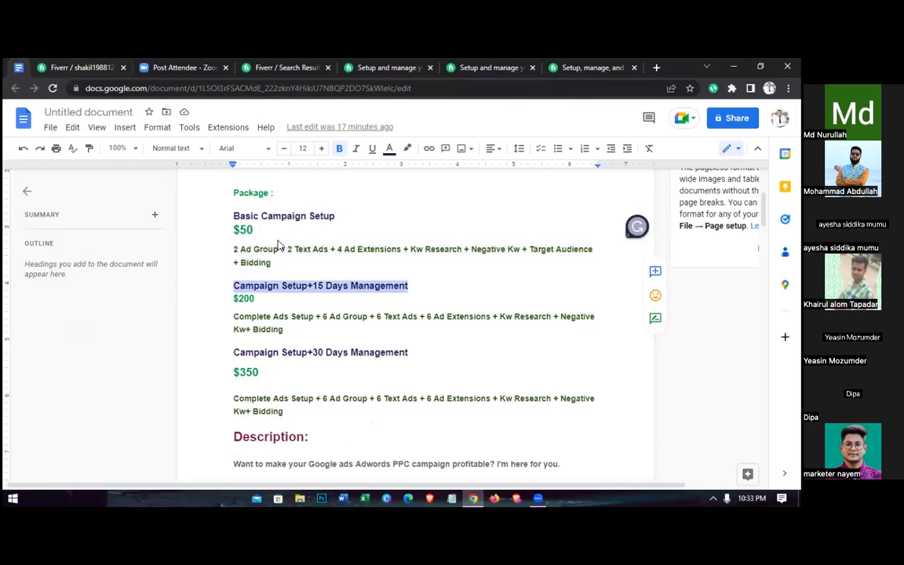
key("ctrl+Tab")
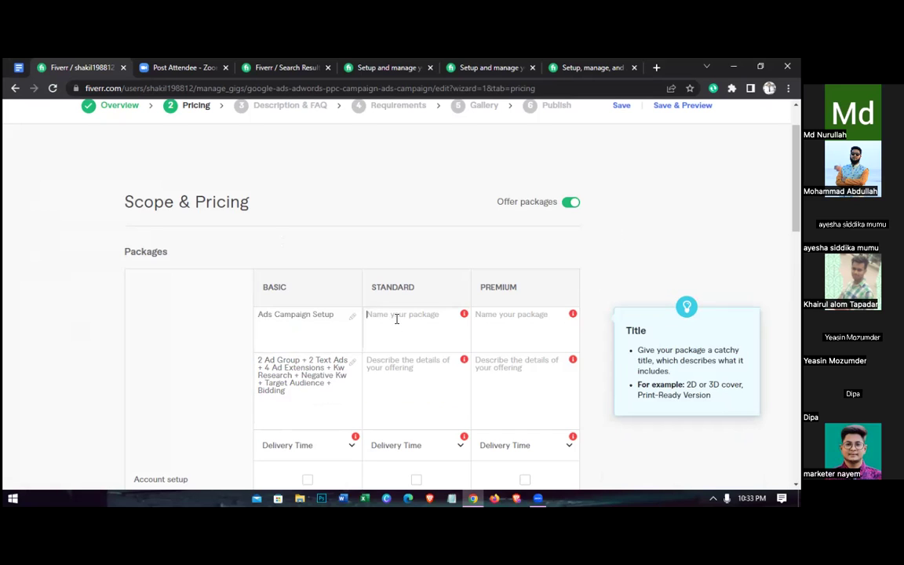
key("ctrl+v")
left_click(59, 135)
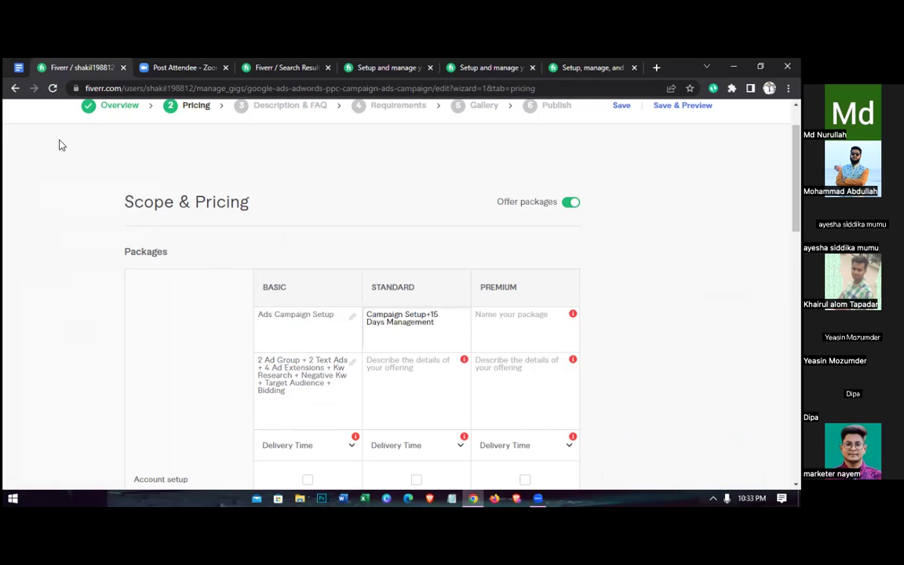
left_click(254, 329)
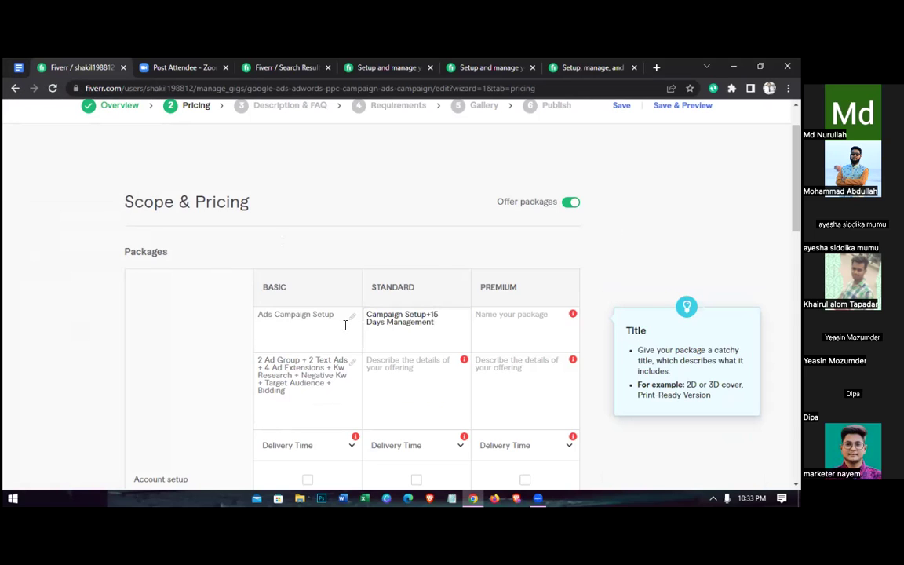
type("Ad")
key("BackSpace")
key("BackSpace")
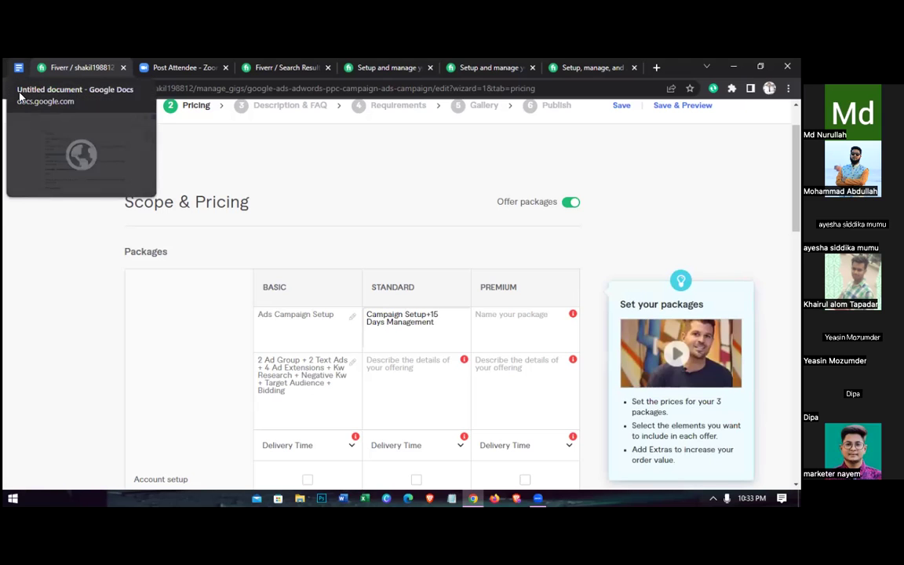
Copy the "Complete Ads Setup + 6 Ad Group..." text under the $200 package in Google Docs into the Standard package's description on Fiverr
key("ctrl+1")
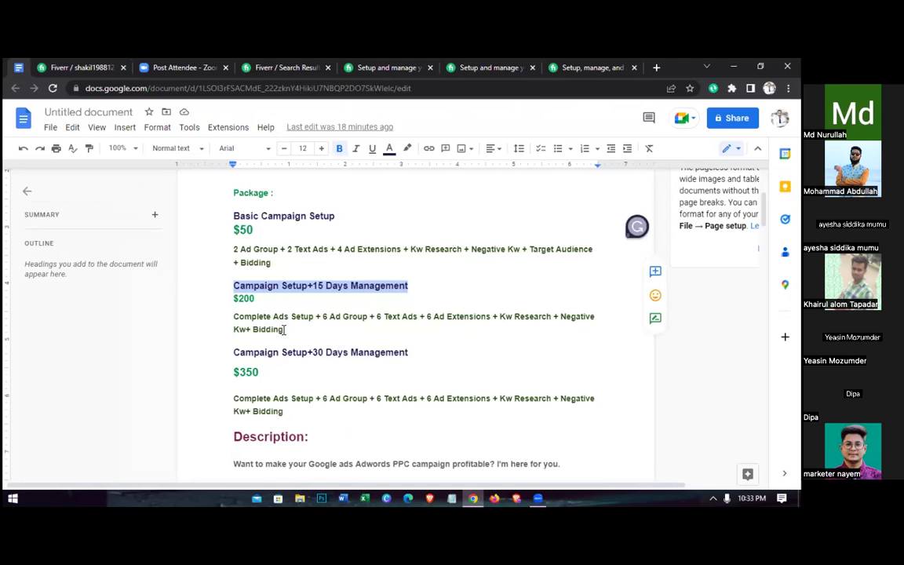
double_click(279, 329)
triple_click(223, 317)
key("ctrl+c")
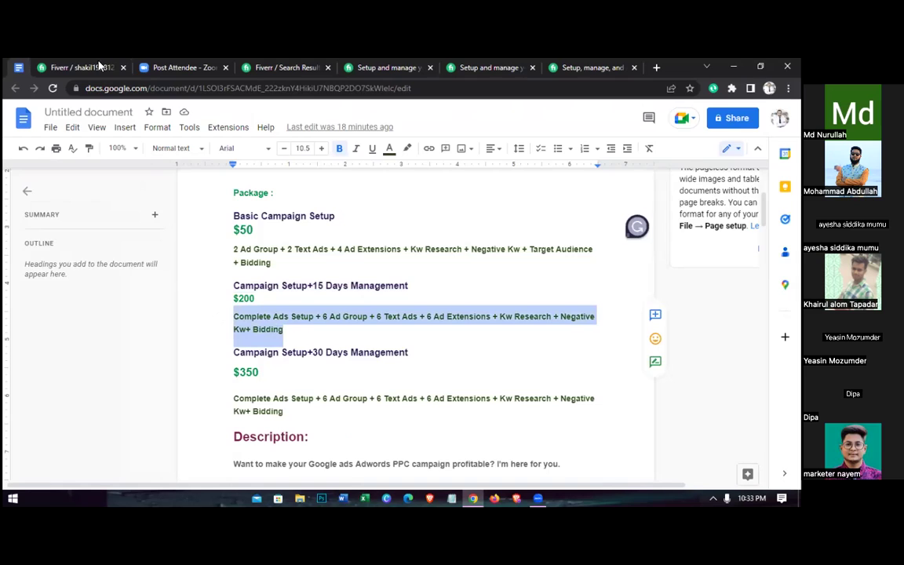
left_click(98, 66)
left_click(414, 378)
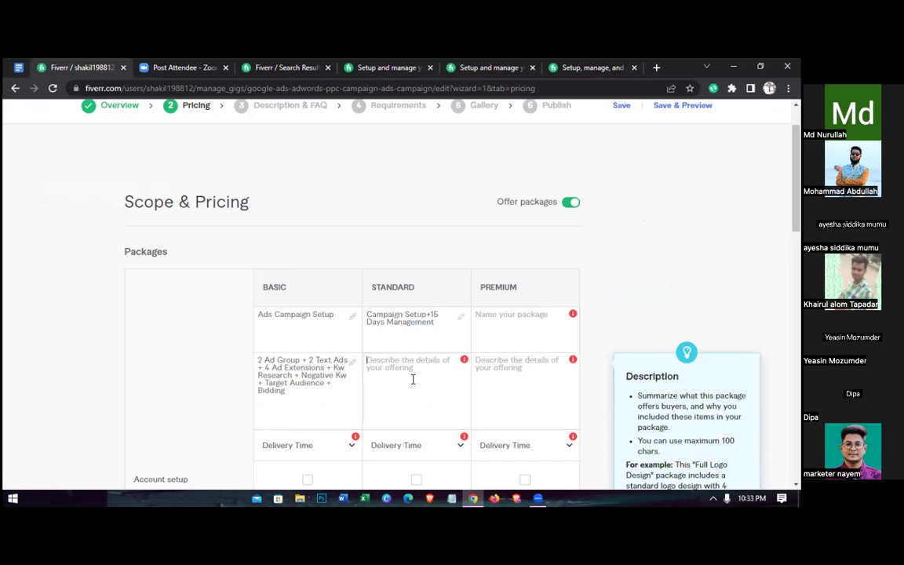
key("ctrl+v")
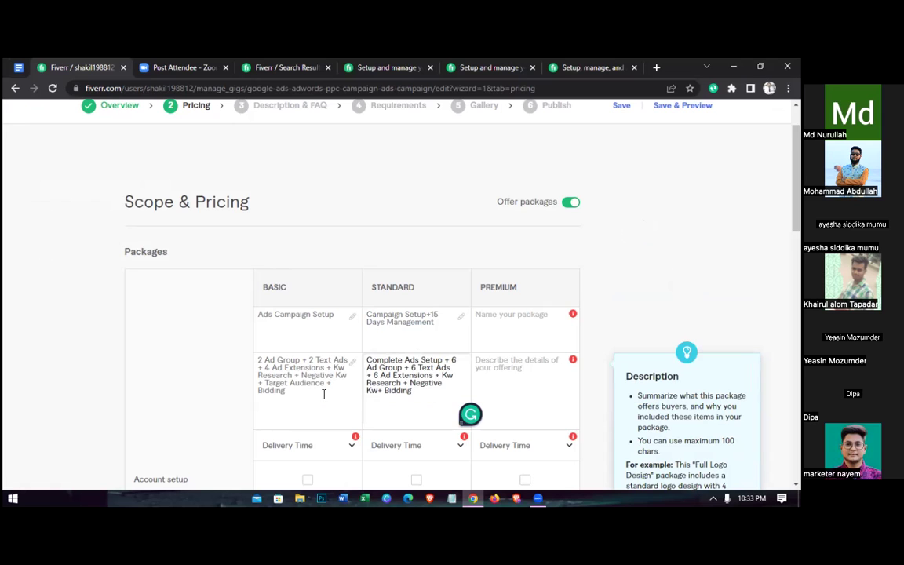
Copy "Campaign Setup+30 Days Management" from the Google Docs draft into the Premium package's name on Fiverr
scroll(324, 395, "down", 1)
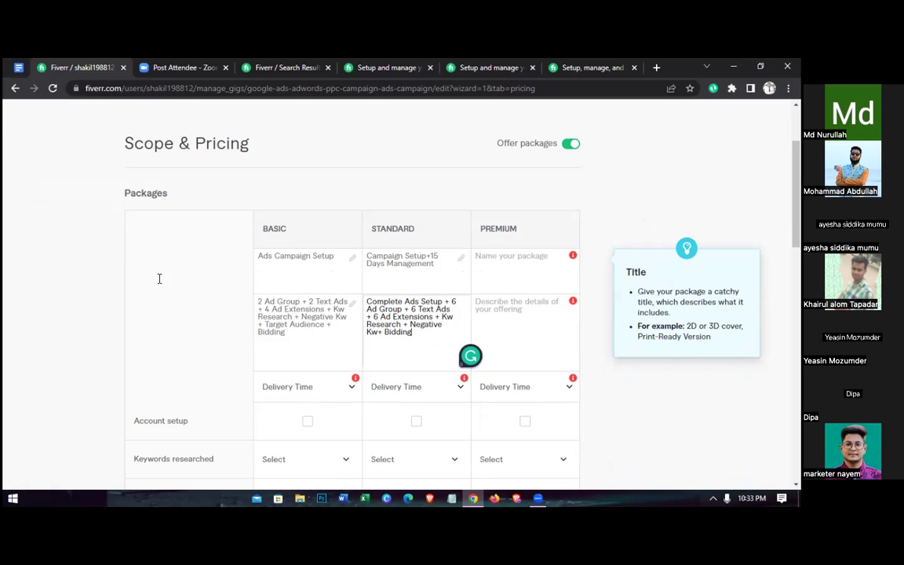
left_click(20, 70)
left_click_drag(416, 354, 226, 350)
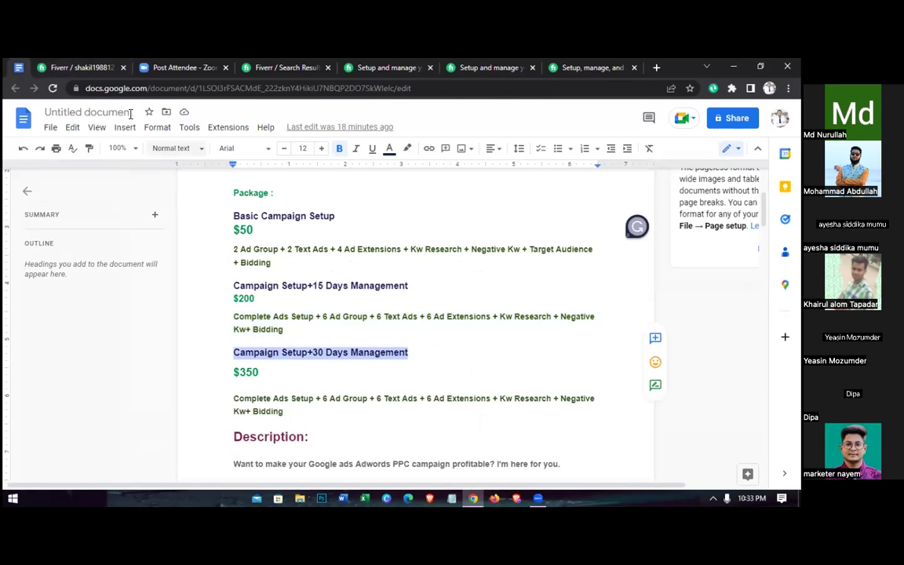
left_click(84, 66)
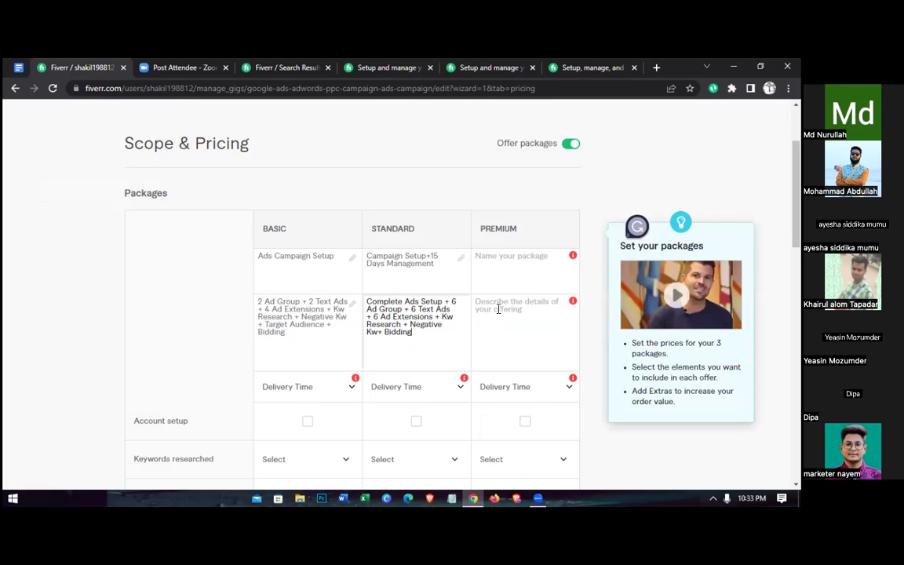
left_click(497, 275)
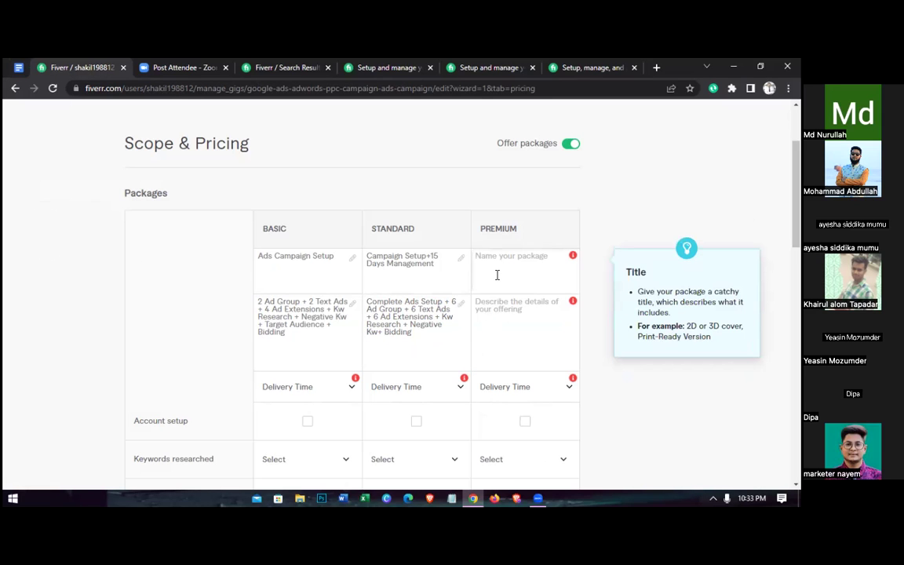
type("Campaign Setup+30 Days Management")
Copy the "Complete Ads Setup + 6 Ad Group..." text under the $350 package in Google Docs into the Premium package's description on Fiverr
left_click(19, 67)
left_click_drag(283, 411, 234, 397)
key("ctrl+c")
left_click(84, 63)
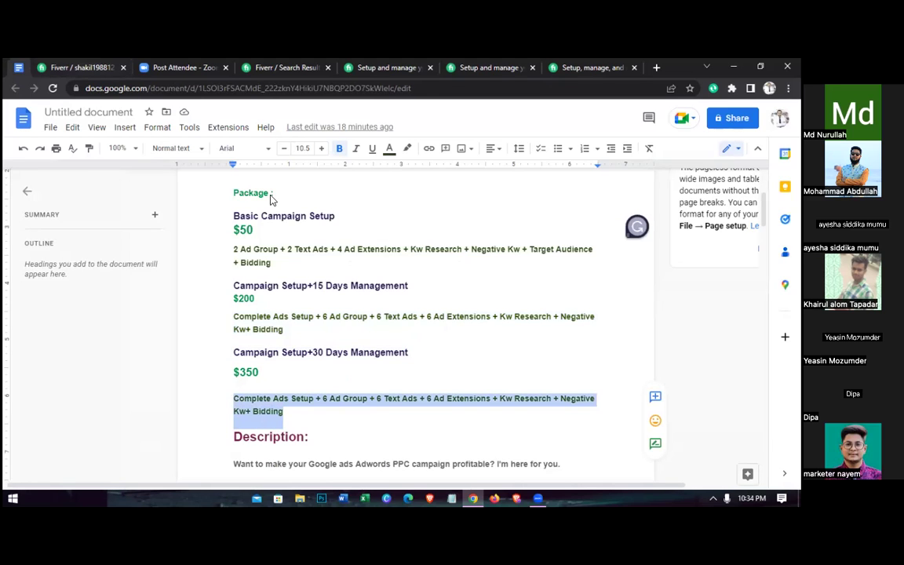
left_click(506, 319)
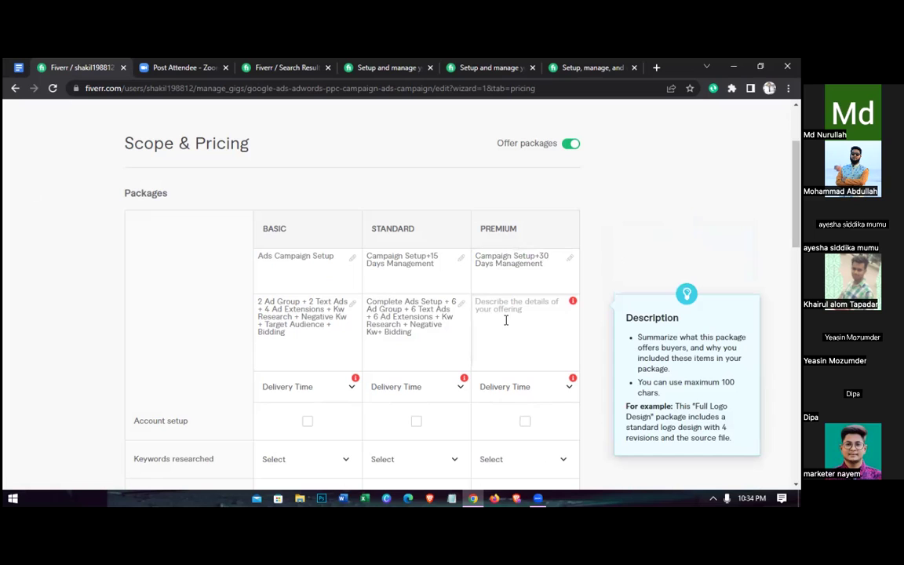
key("ctrl+v")
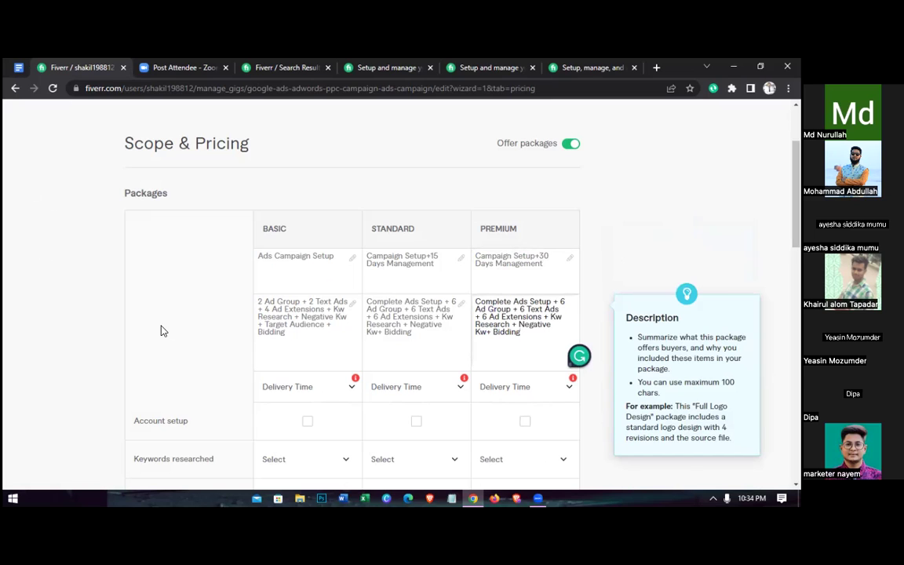
Check the package details in the Google Docs draft and set the Basic package's delivery time on Fiverr to 3 days
scroll(161, 331, "down", 1)
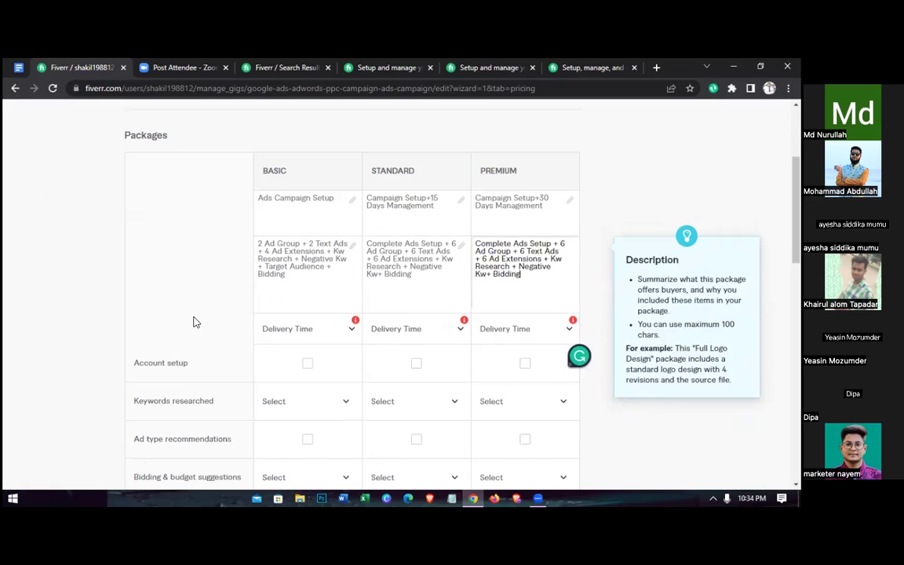
left_click(342, 332)
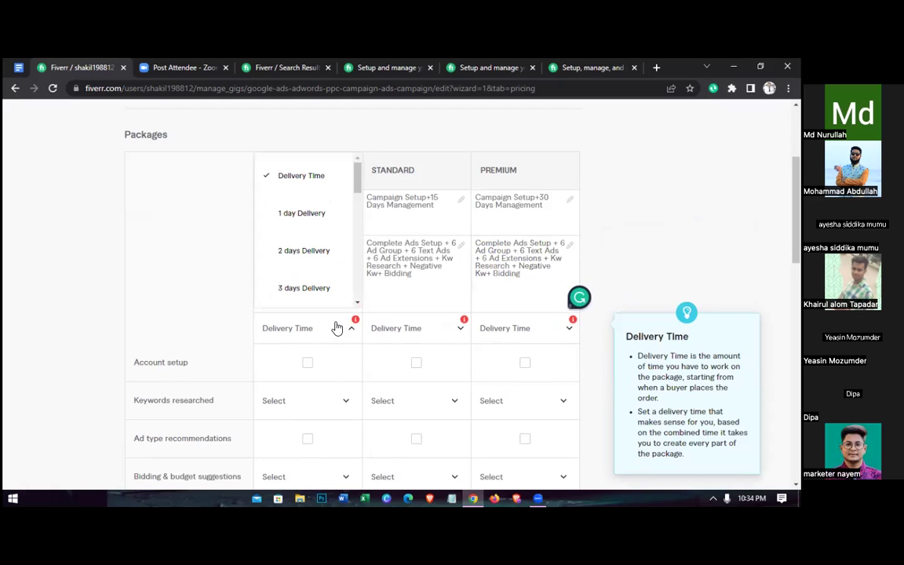
left_click(335, 328)
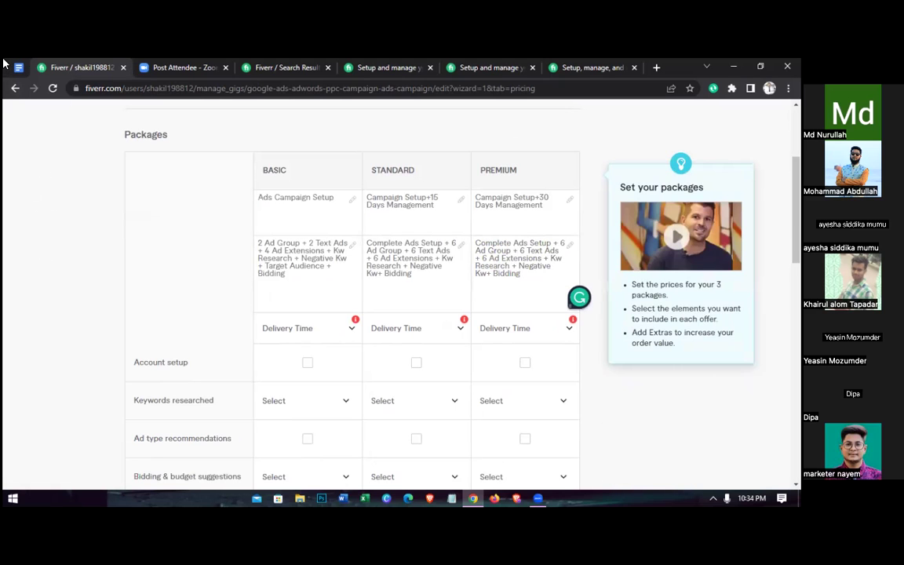
key("ctrl+shift+Tab")
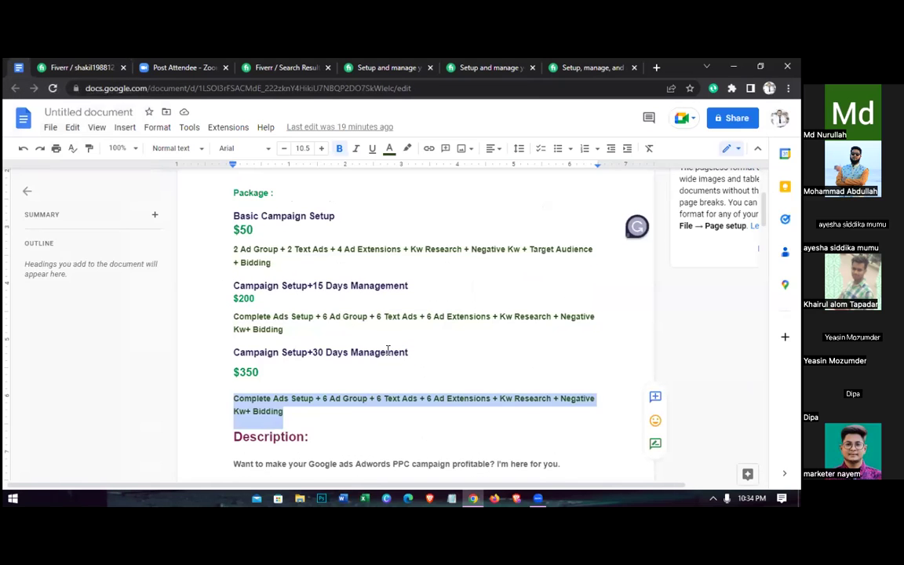
left_click(83, 68)
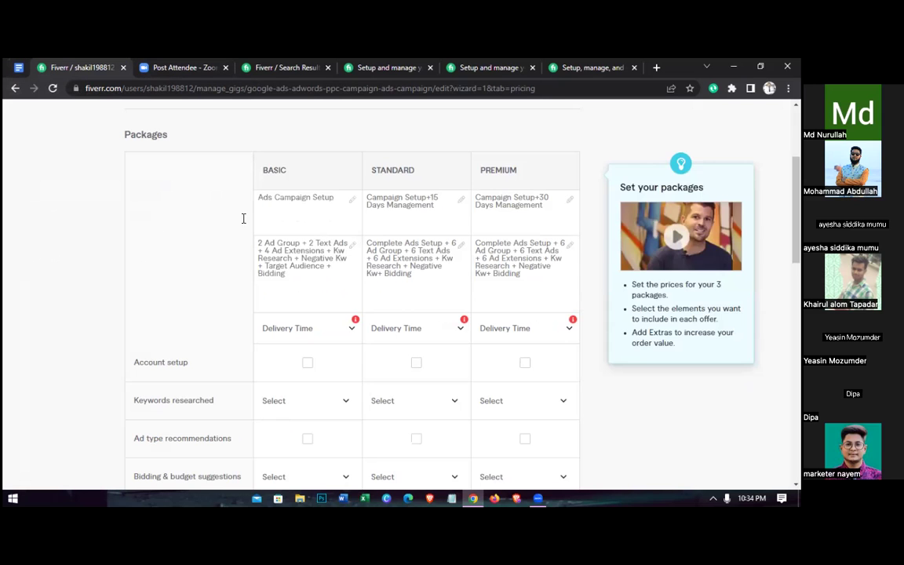
left_click(308, 328)
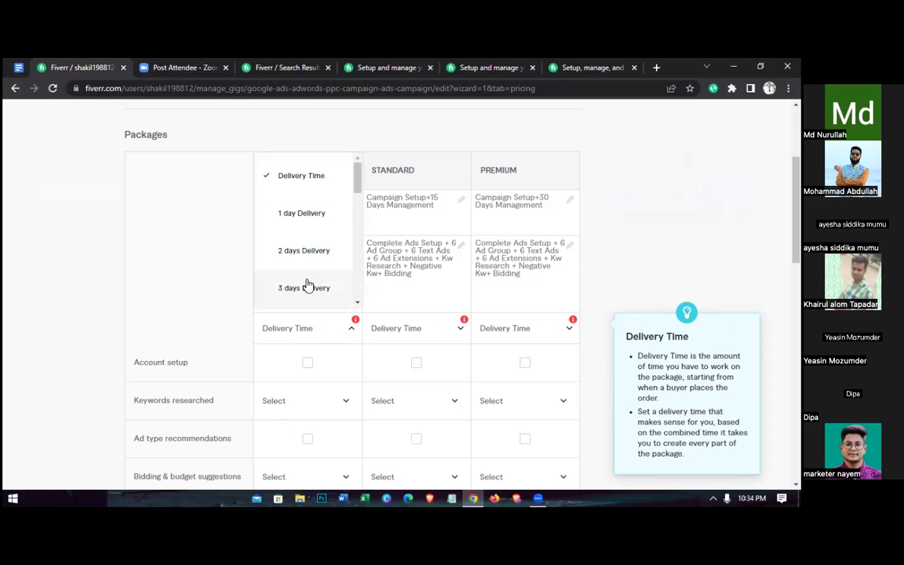
left_click(306, 287)
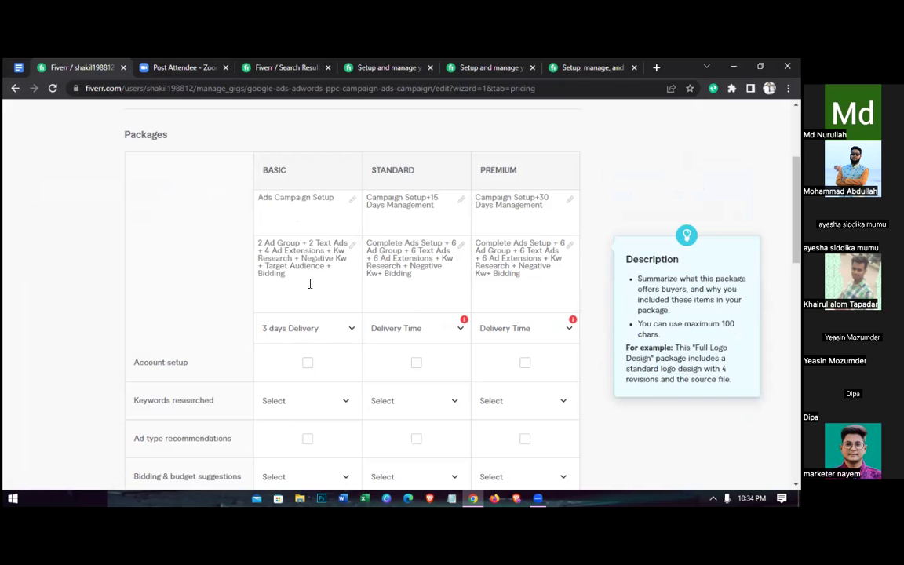
Set the Standard package's delivery time to 7 days
left_click(444, 331)
scroll(421, 266, "down", 3)
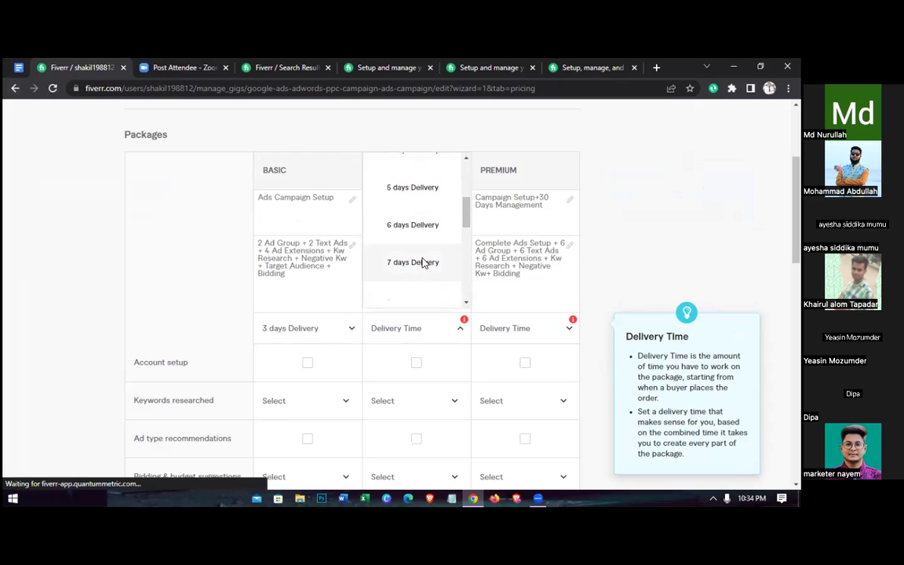
left_click(416, 262)
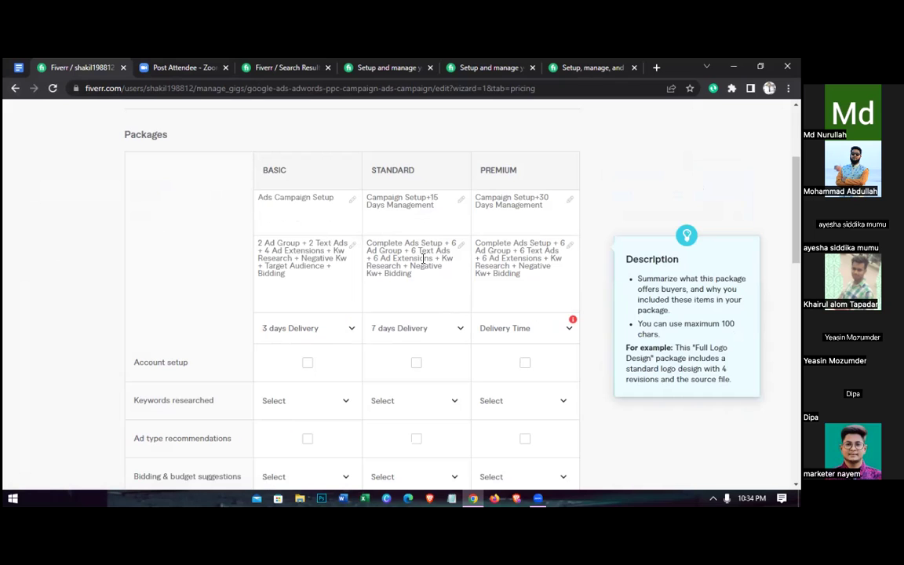
left_click(561, 335)
left_click(562, 334)
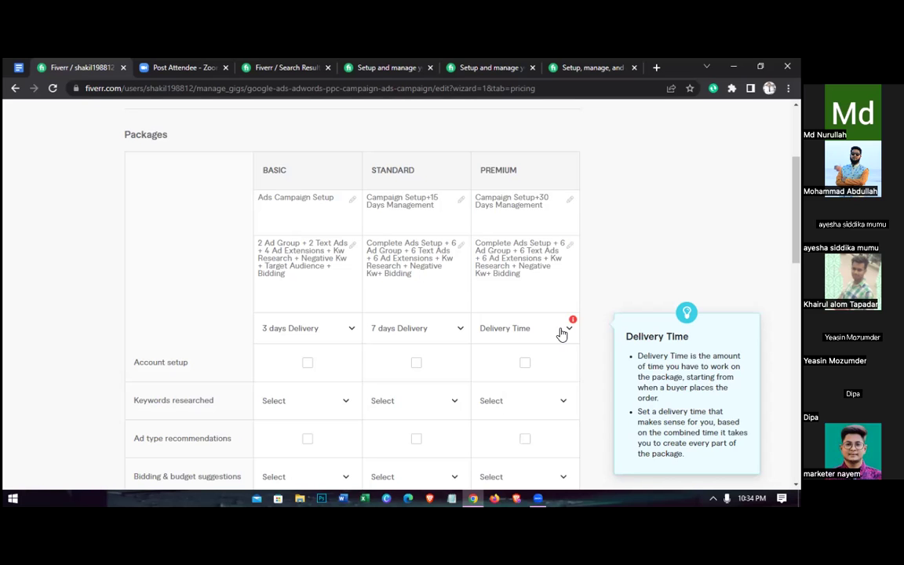
Change the Standard package's delivery time to 14 days
scroll(562, 334, "up", 1)
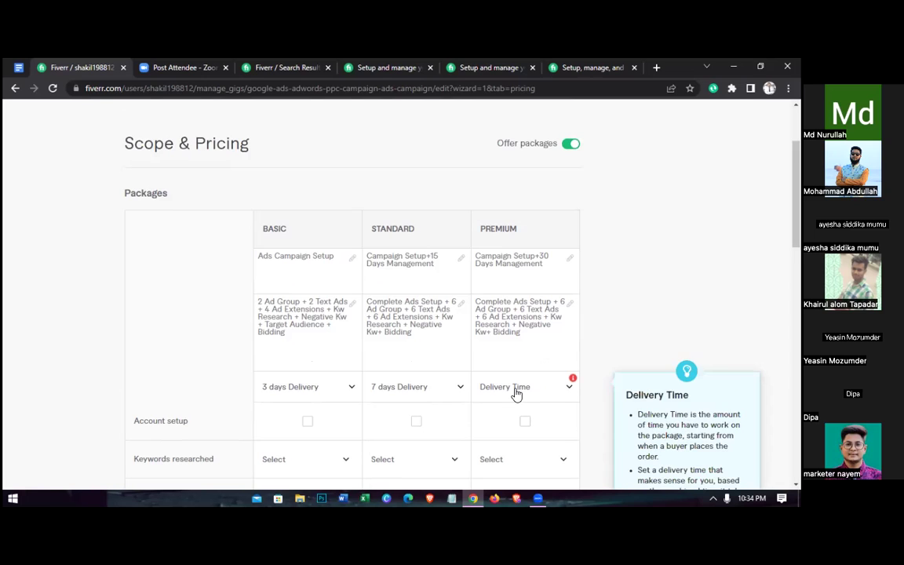
left_click(447, 390)
scroll(417, 345, "down", 3)
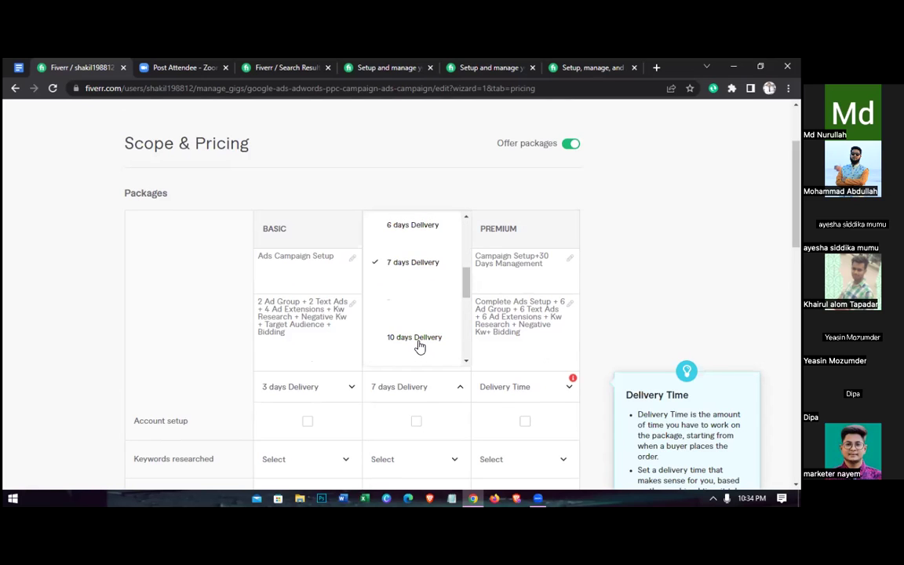
scroll(420, 347, "down", 2)
scroll(409, 318, "up", 3)
scroll(411, 342, "down", 2)
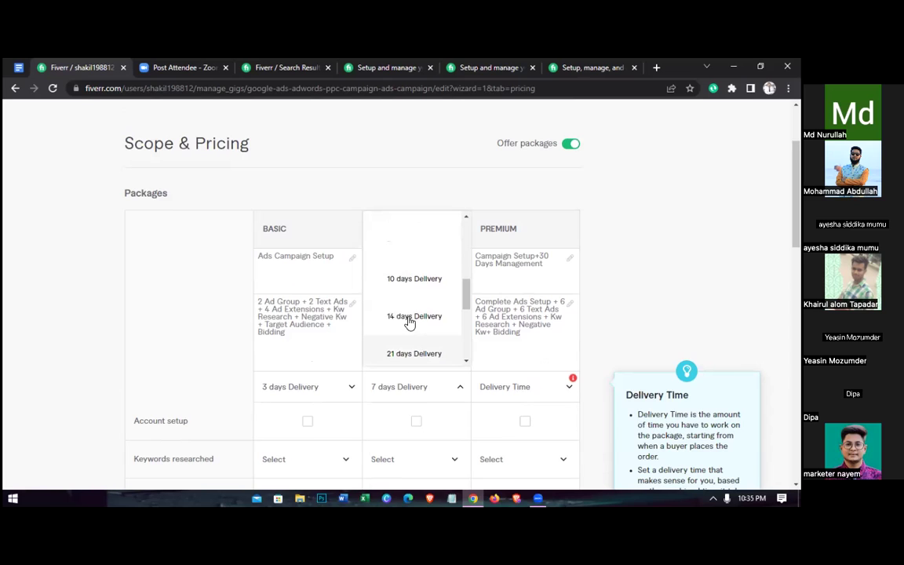
left_click(410, 317)
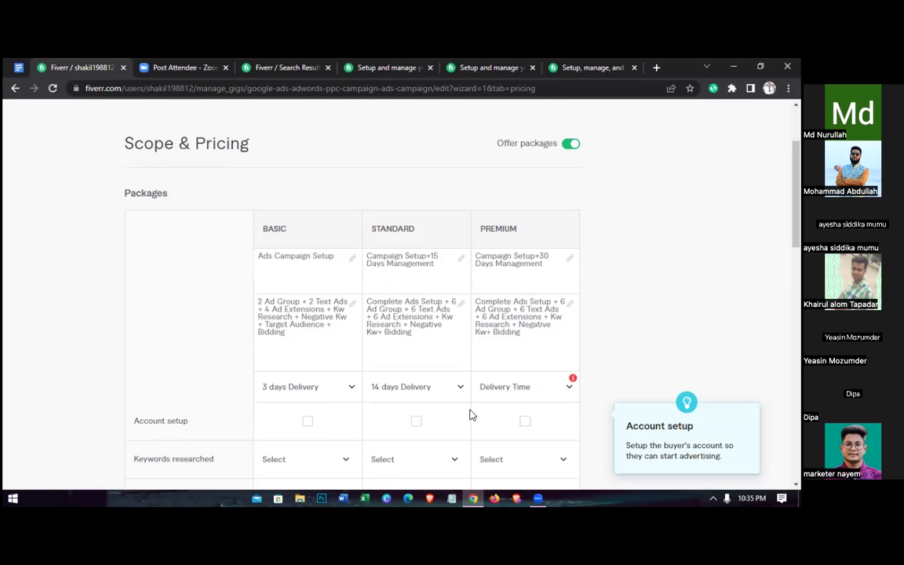
Set the Premium package's delivery time to 30 days
left_click(549, 389)
scroll(532, 335, "down", 5)
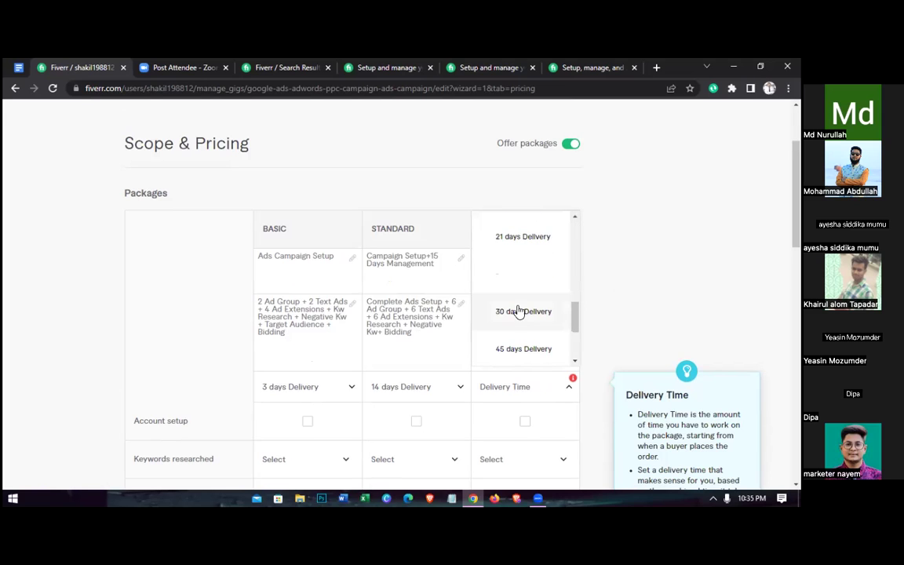
left_click(524, 312)
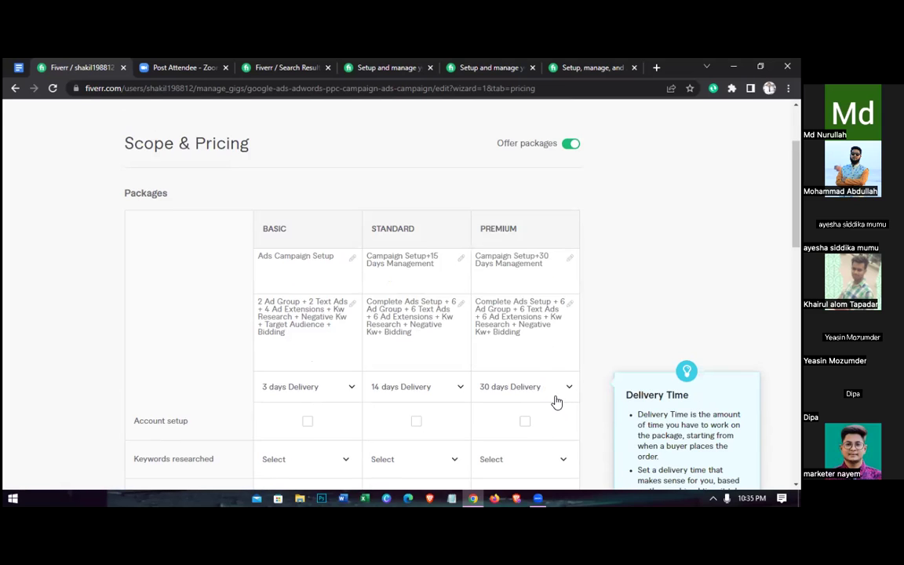
Include account setup in the Basic, Standard and Premium packages
scroll(556, 402, "down", 2)
left_click(301, 307)
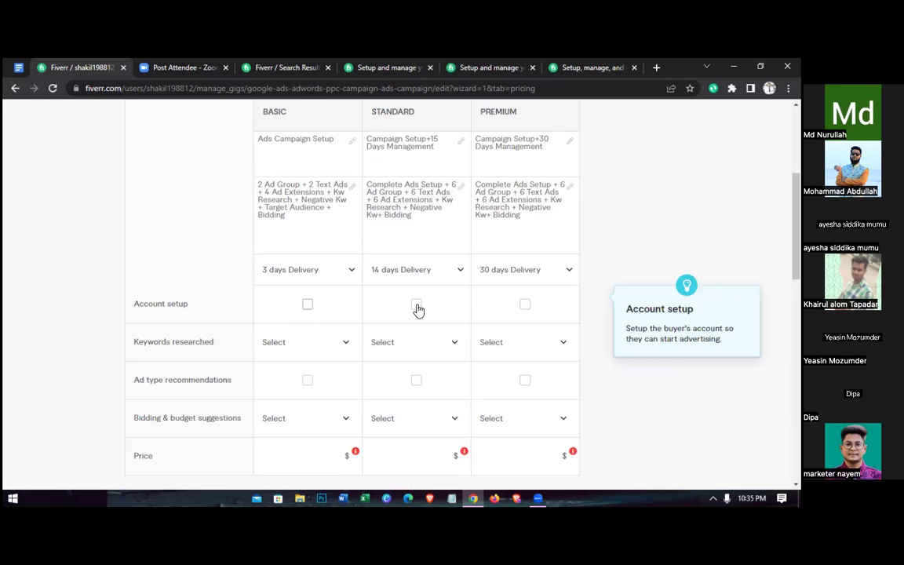
left_click(523, 306)
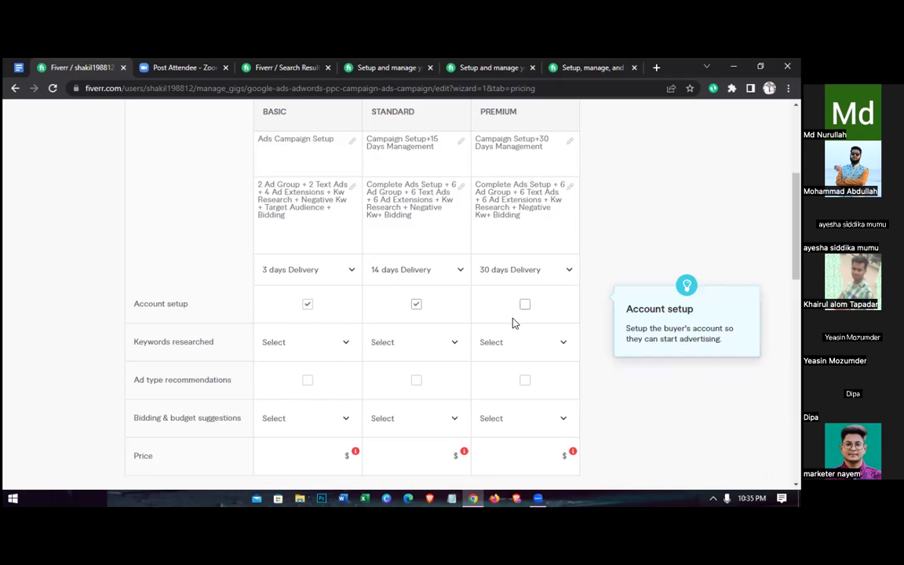
left_click(348, 347)
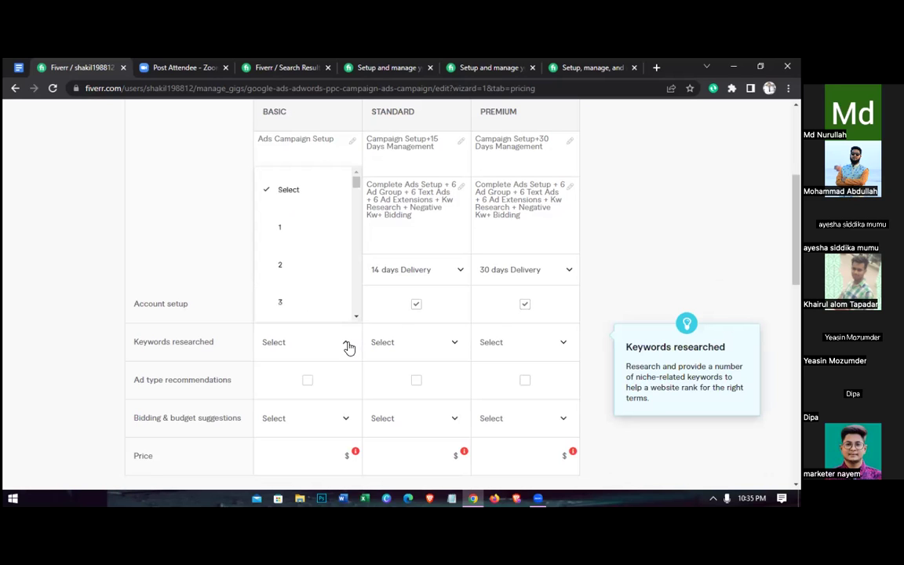
left_click(348, 348)
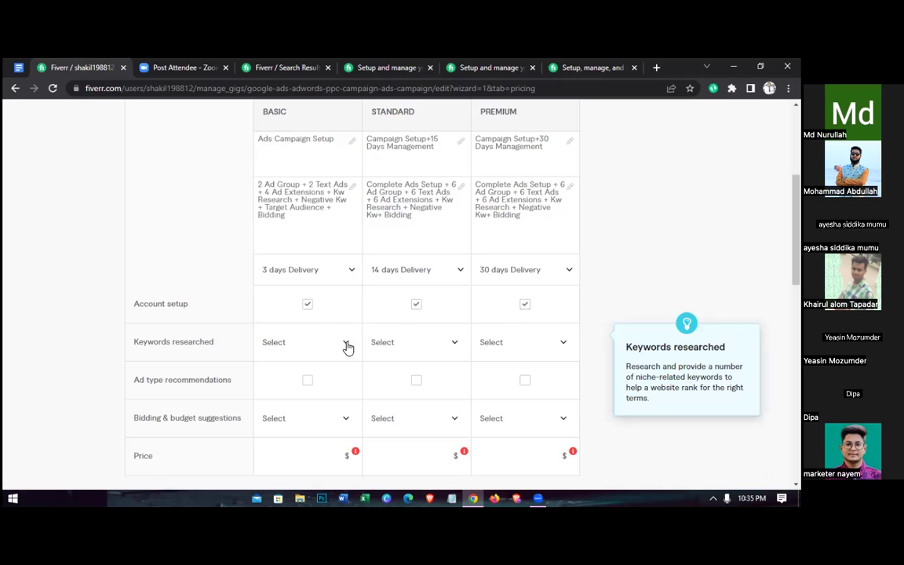
left_click(347, 347)
scroll(315, 294, "down", 1)
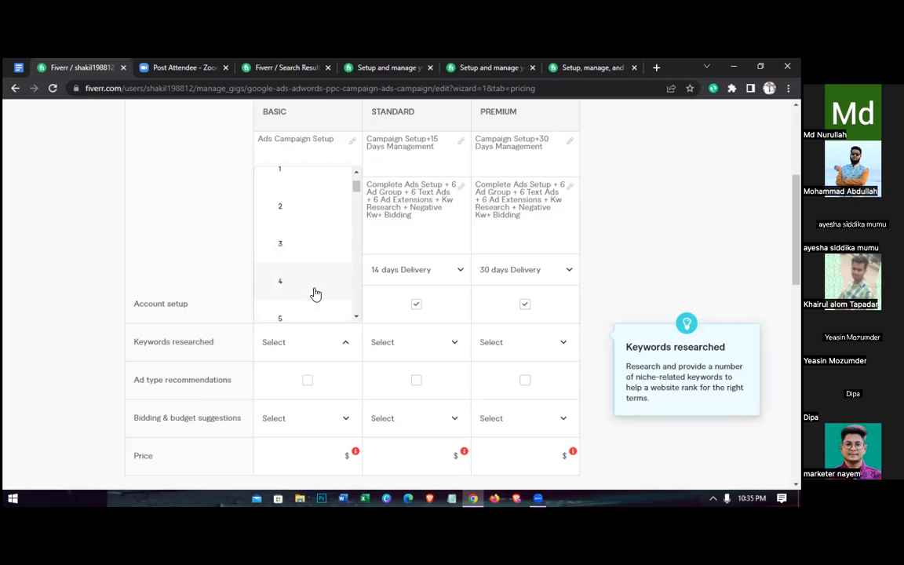
scroll(314, 303, "down", 2)
scroll(315, 303, "down", 2)
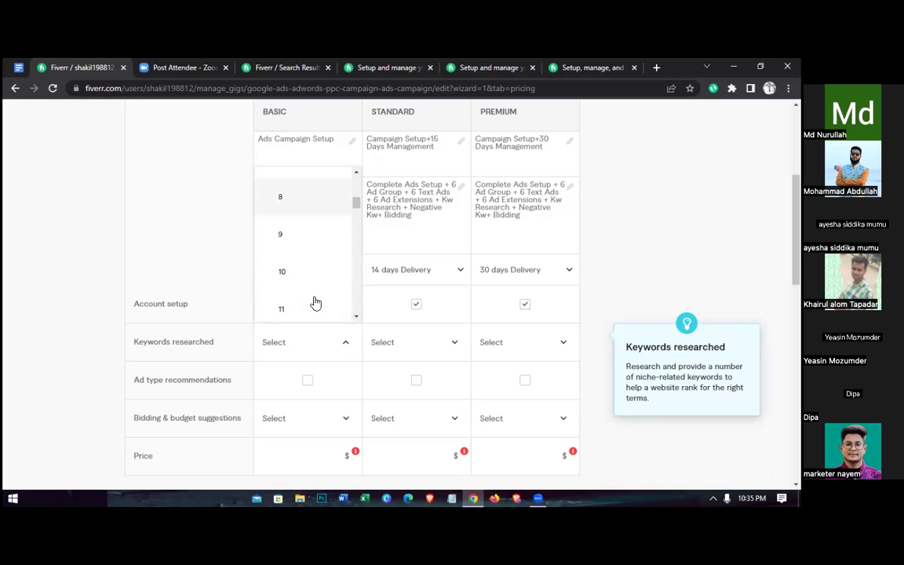
left_click(202, 257)
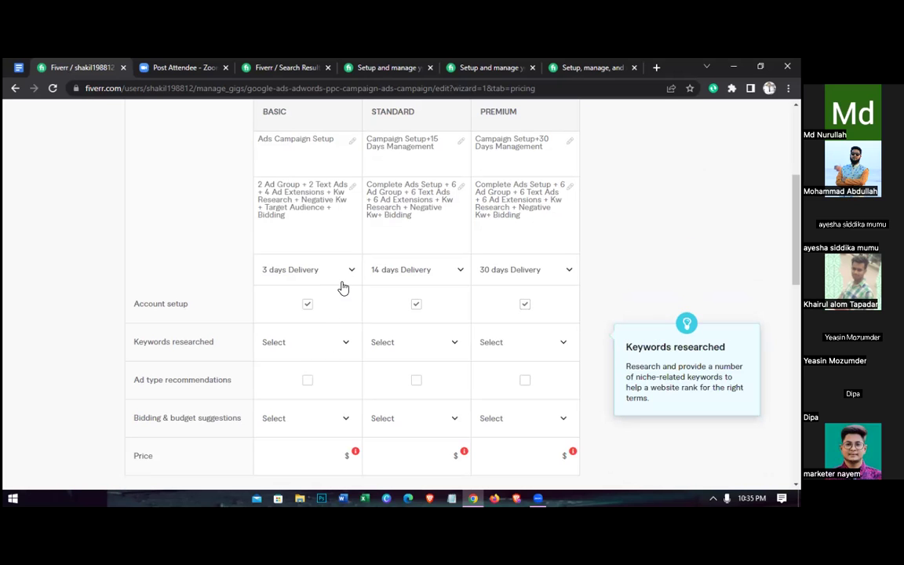
Set the number of keywords researched to 50 for the Basic, Standard and Premium packages
left_click(335, 339)
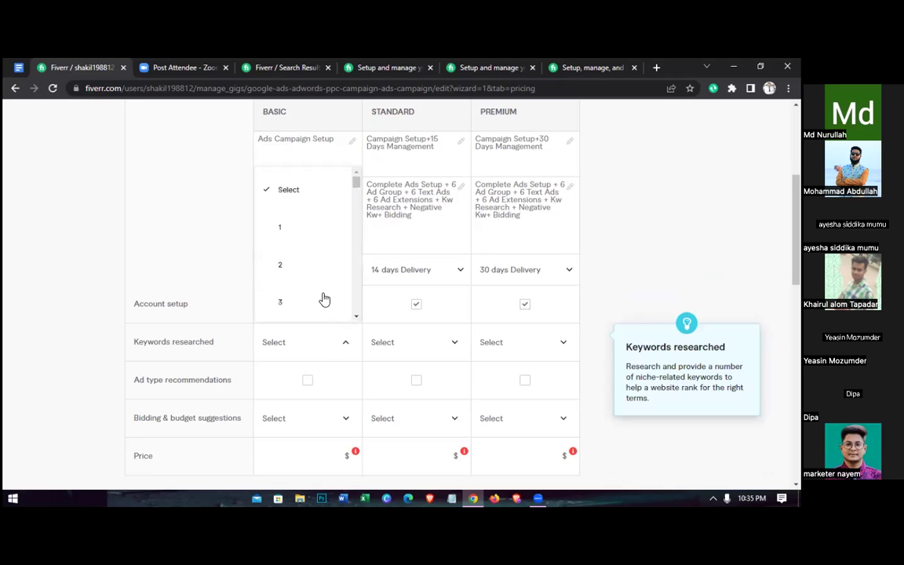
left_click_drag(357, 188, 347, 322)
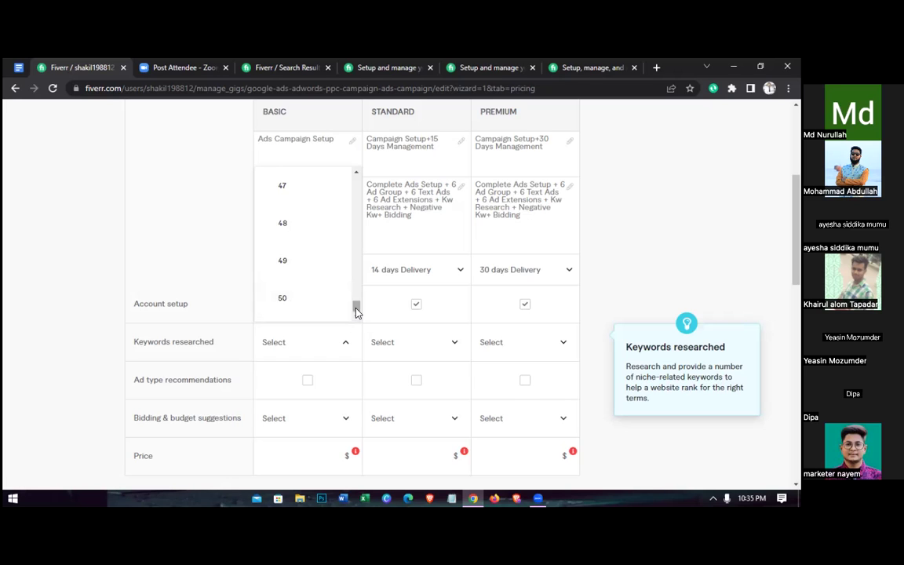
left_click(280, 299)
left_click(441, 344)
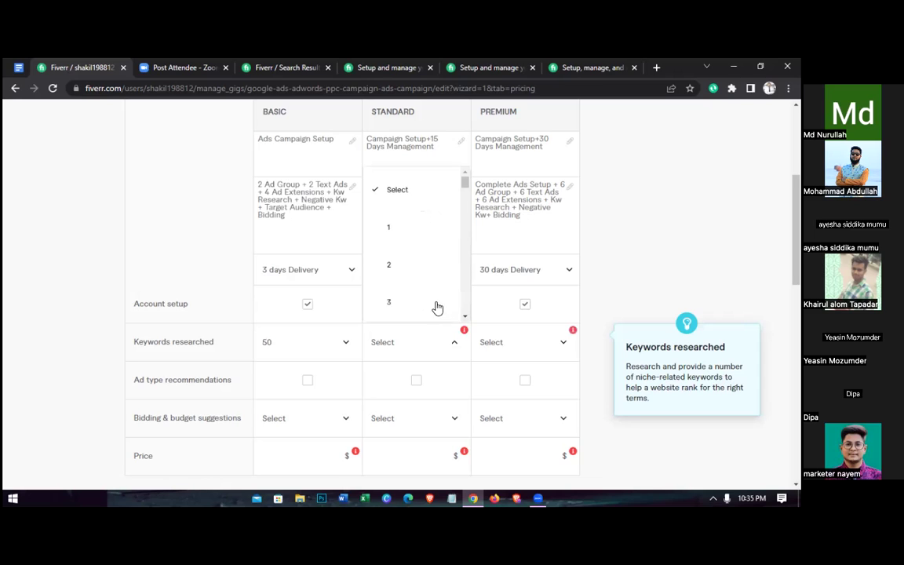
scroll(467, 318, "down", 10)
scroll(404, 292, "down", 8)
left_click(403, 297)
left_click(551, 343)
scroll(572, 180, "down", 18)
left_click(518, 301)
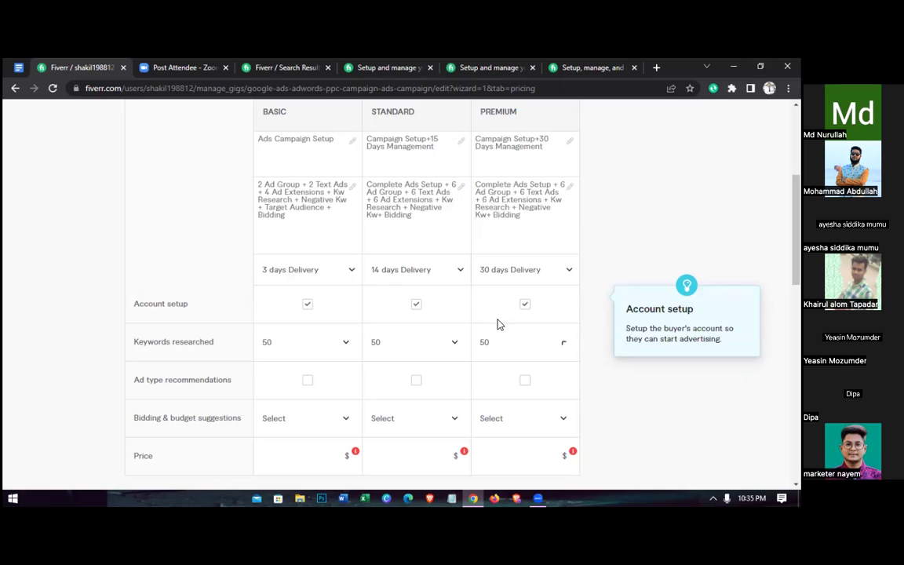
Include ad type recommendations in all three packages
scroll(373, 357, "down", 2)
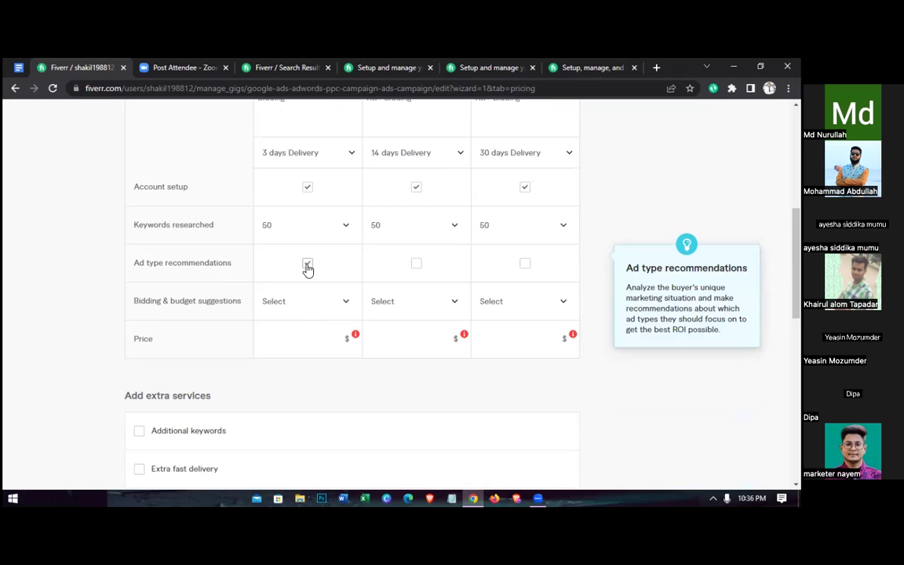
left_click(416, 263)
left_click(525, 263)
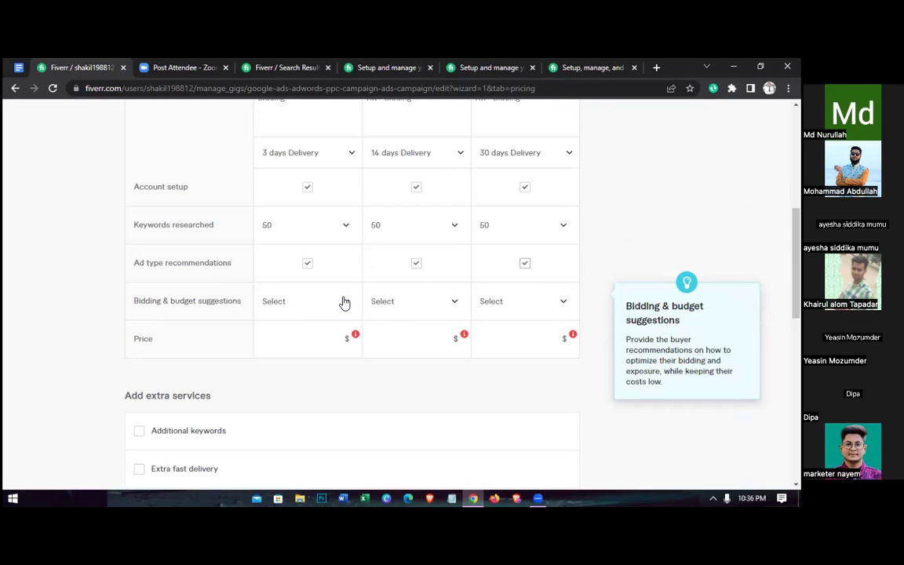
Set the Basic package's bidding & budget suggestions to 2
left_click(345, 303)
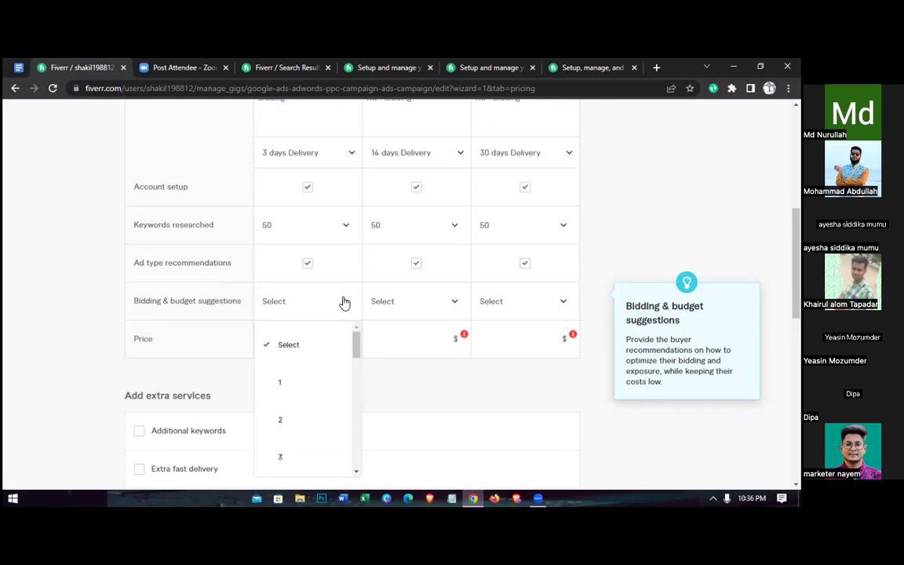
scroll(345, 303, "down", 1)
scroll(361, 327, "down", 8)
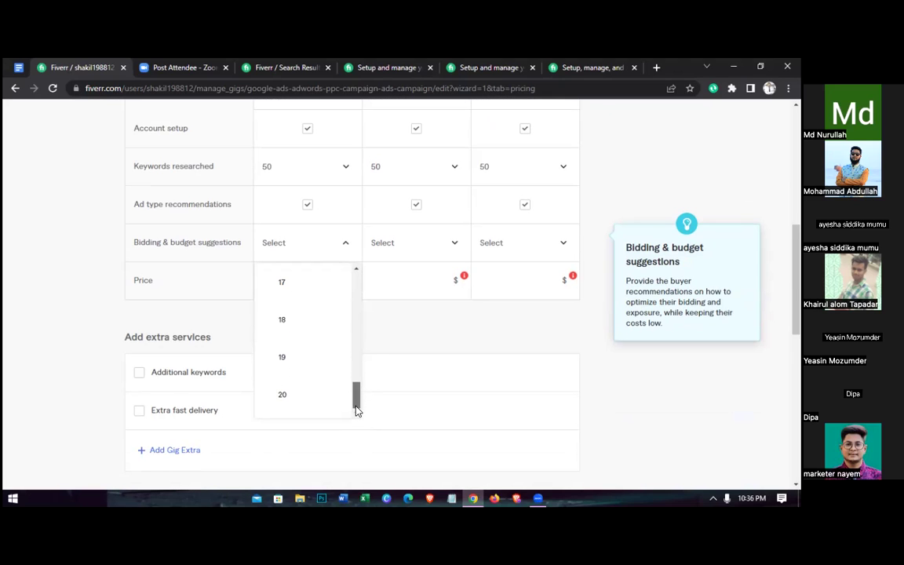
scroll(353, 282, "up", 8)
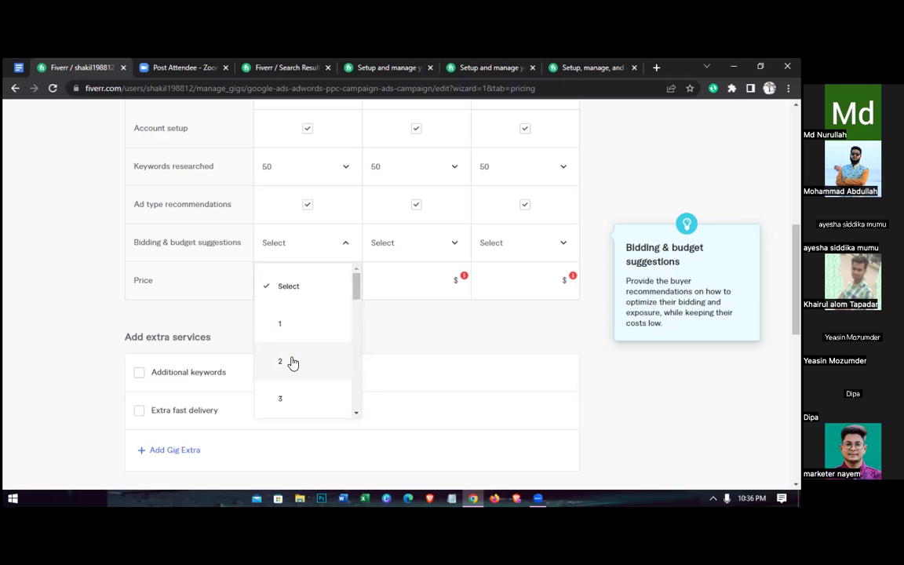
left_click(290, 361)
Set the bidding & budget suggestions to 4 for the Standard package and 6 for the Premium package
left_click(453, 243)
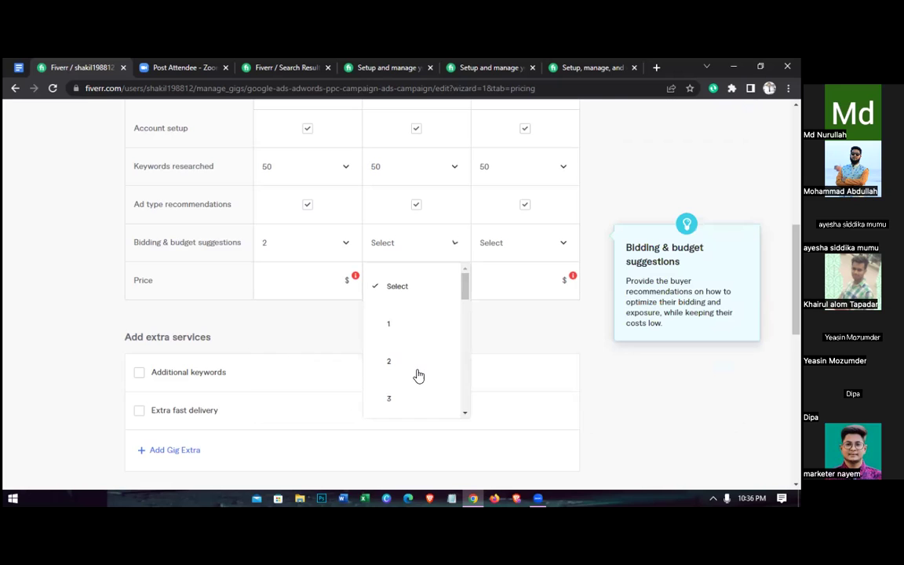
scroll(417, 369, "down", 1)
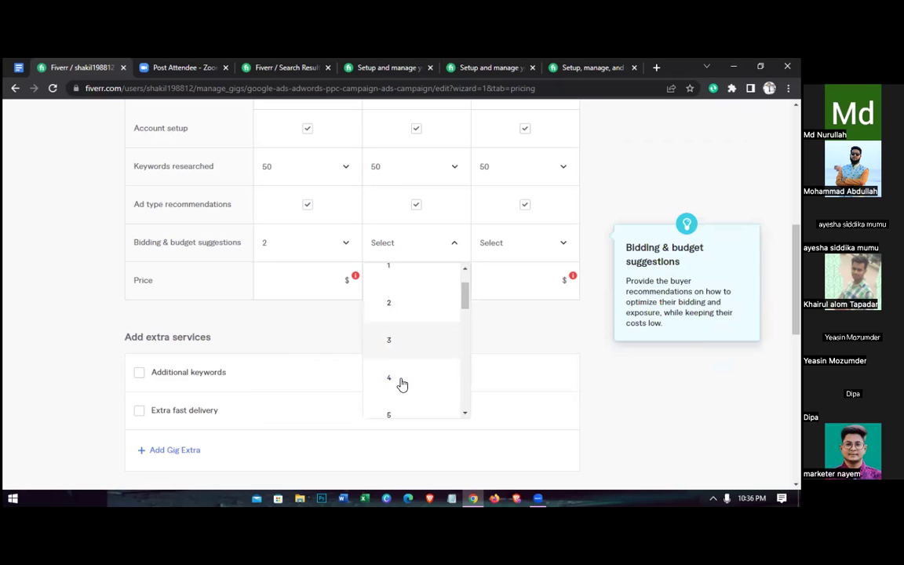
left_click(397, 382)
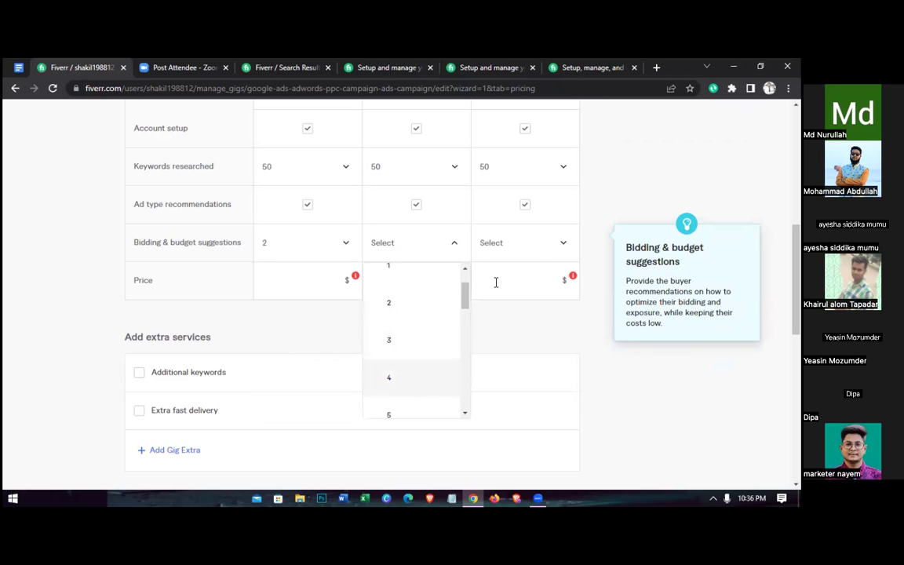
left_click(534, 244)
scroll(511, 359, "down", 1)
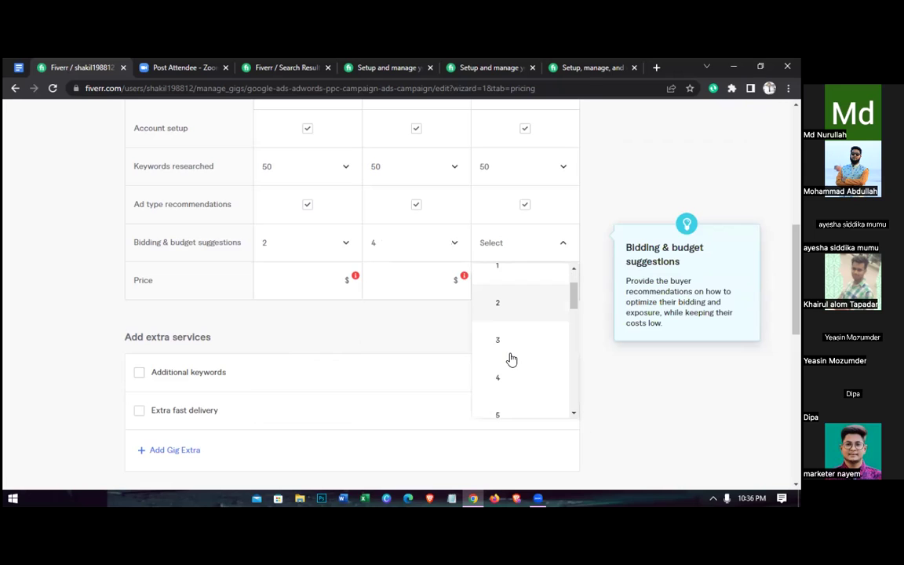
scroll(509, 360, "down", 2)
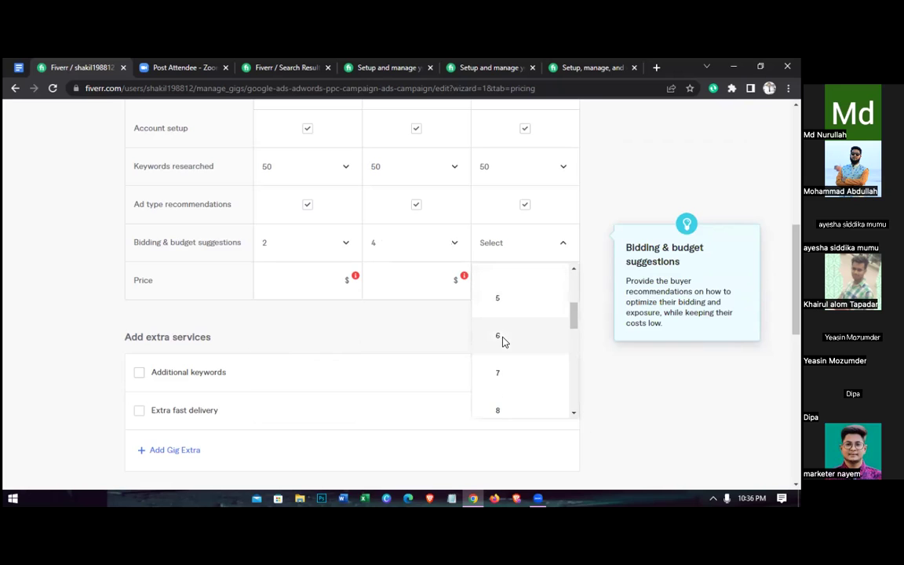
left_click(503, 341)
Change the bidding & budget suggestions to 3 for the Standard package and 4 for the Premium package
left_click(534, 253)
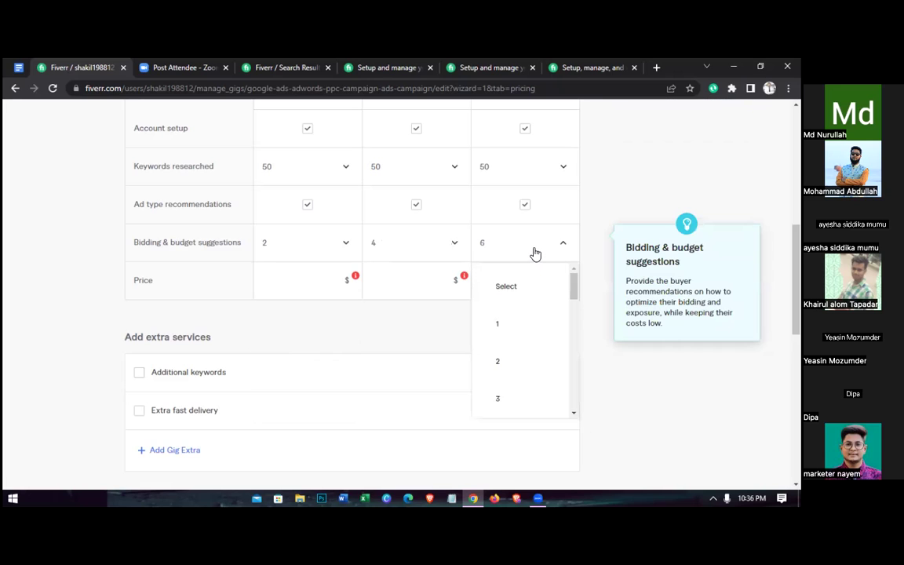
left_click(428, 246)
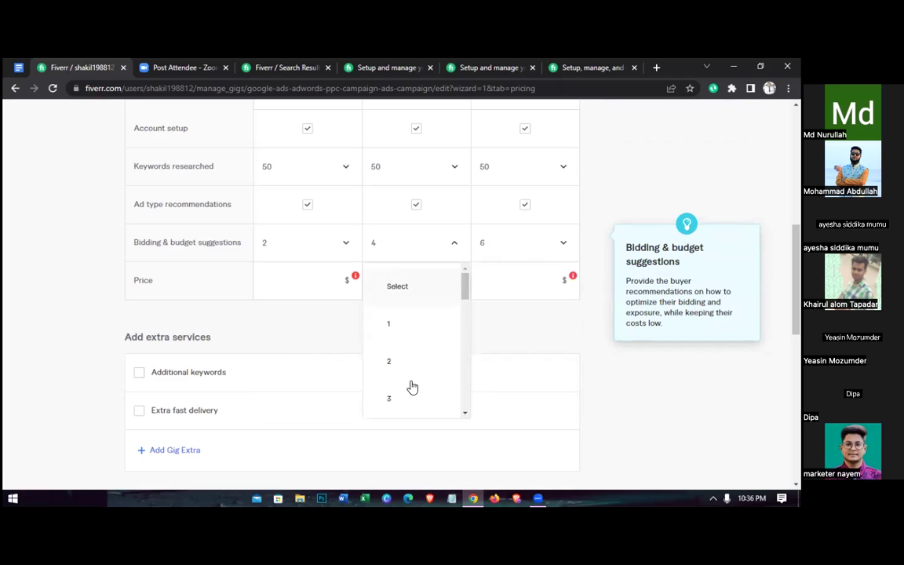
left_click(527, 249)
left_click(531, 246)
scroll(508, 378, "down", 2)
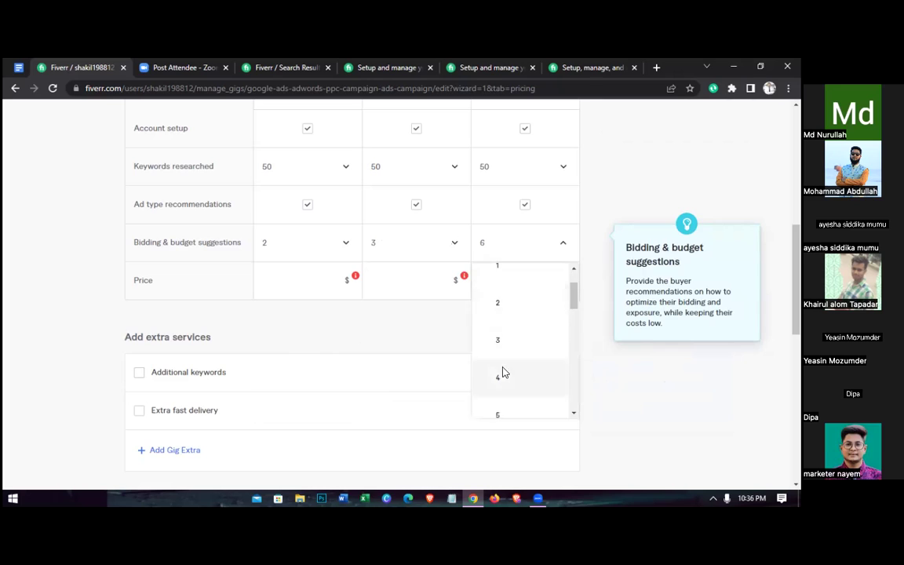
left_click(500, 372)
Check the package prices in the Google Docs draft and set the Basic package's price on Fiverr to $50
left_click(318, 277)
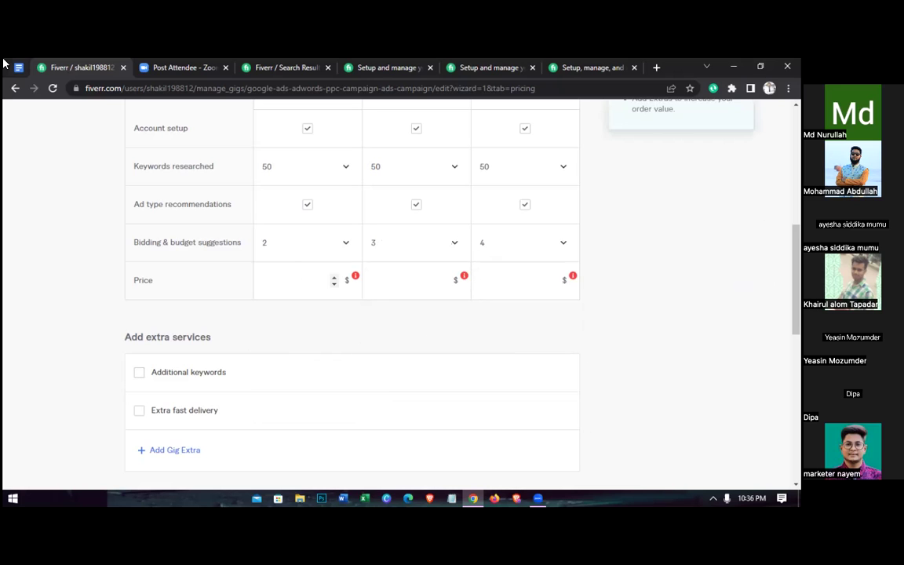
key("ctrl+shift+Tab")
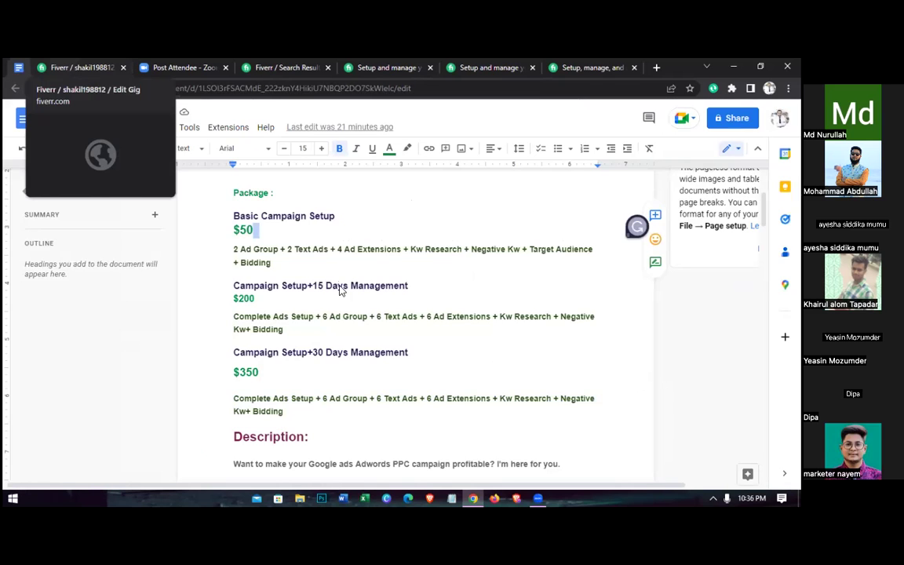
left_click(76, 68)
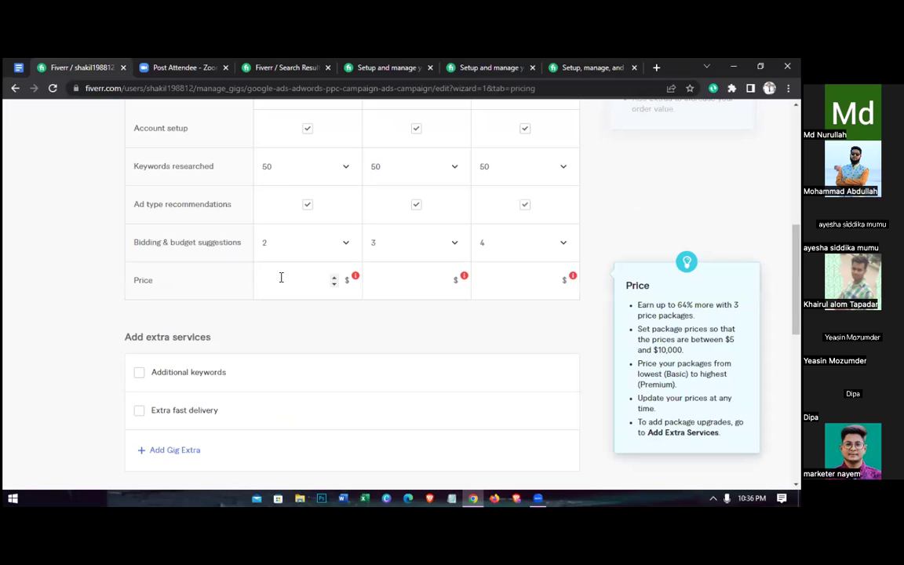
type("50")
Recheck the prices in the Google Docs draft and set the Standard package to $200 and the Premium package to $350 on Fiverr
left_click(375, 282)
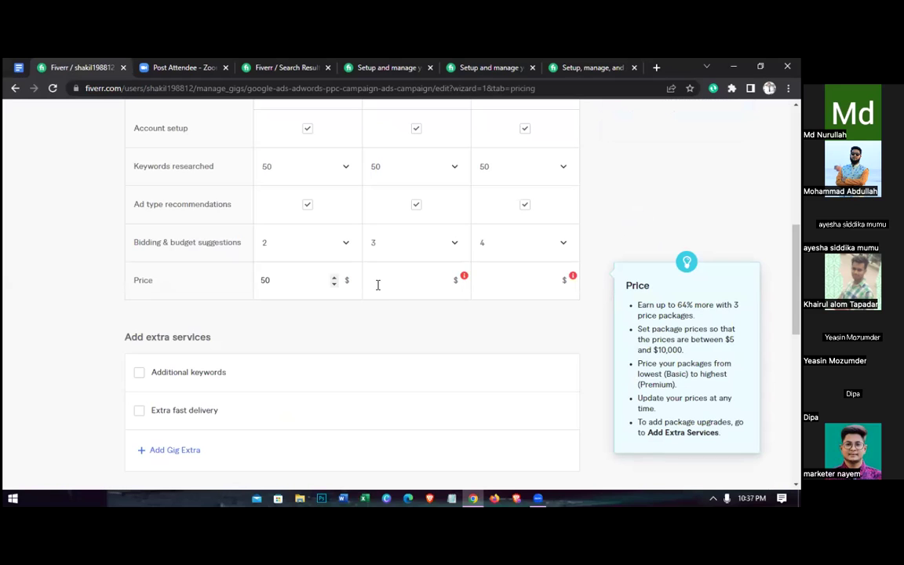
left_click(18, 68)
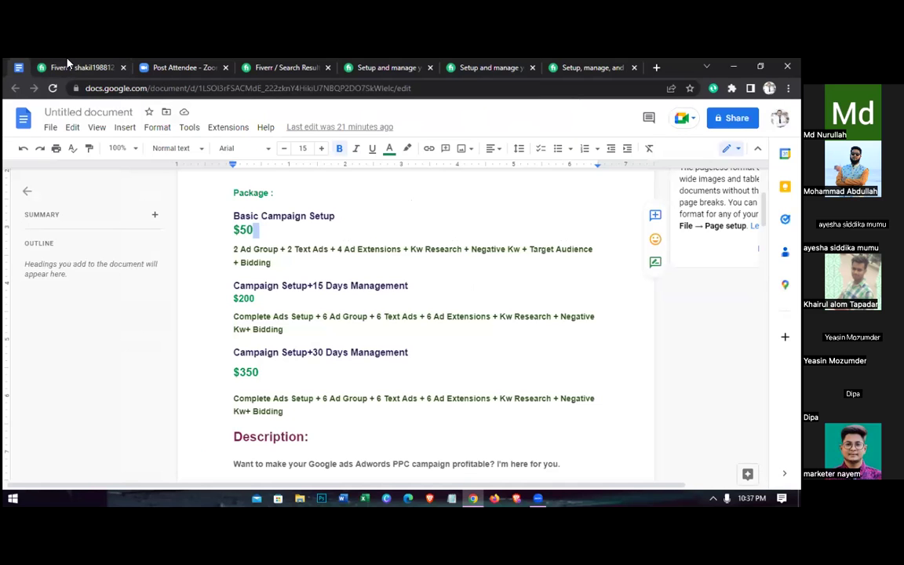
key("ctrl+Tab")
left_click(377, 289)
type("200")
left_click(480, 279)
type("350")
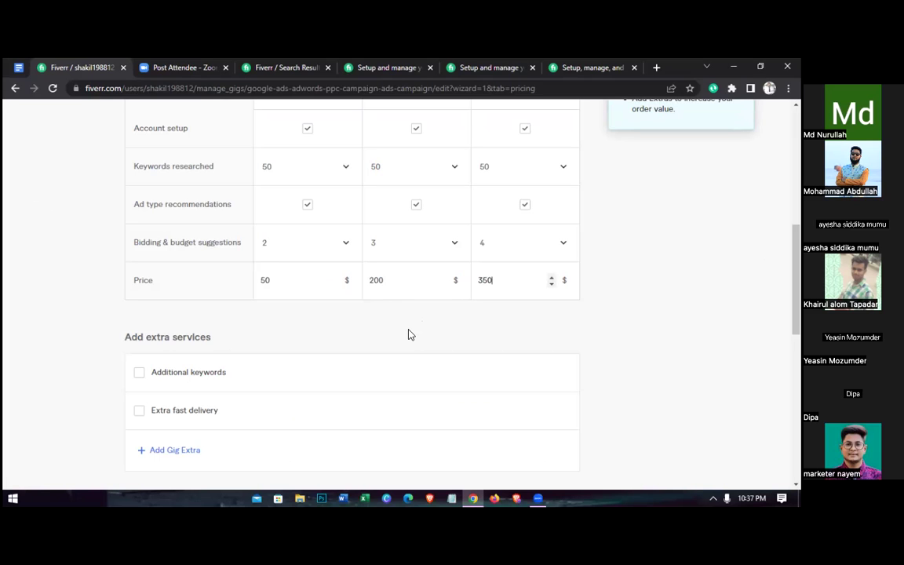
scroll(409, 336, "down", 3)
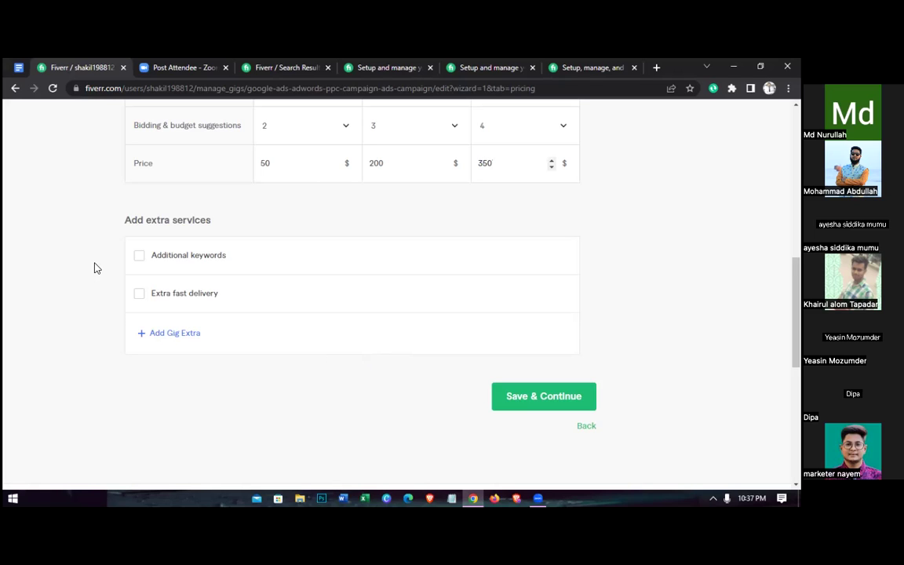
left_click(140, 257)
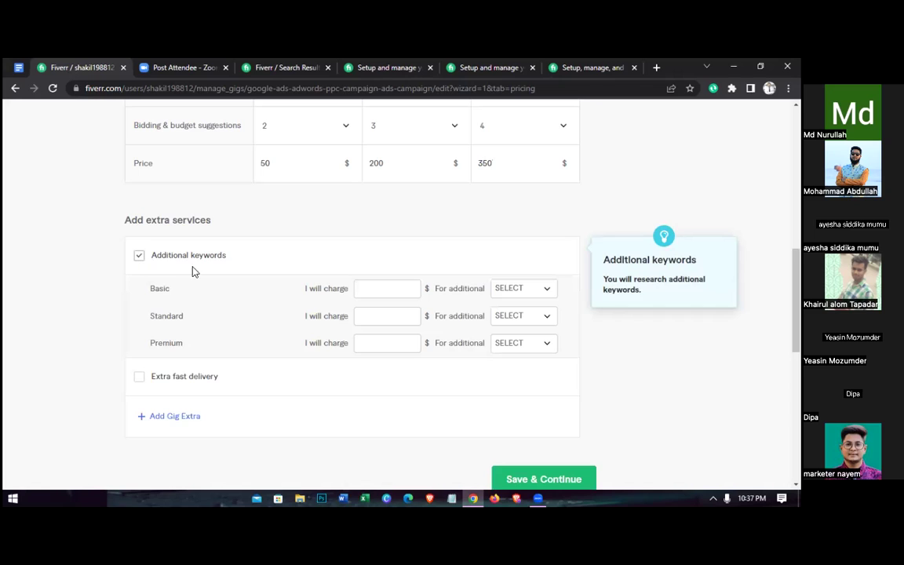
left_click(368, 289)
left_click(138, 257)
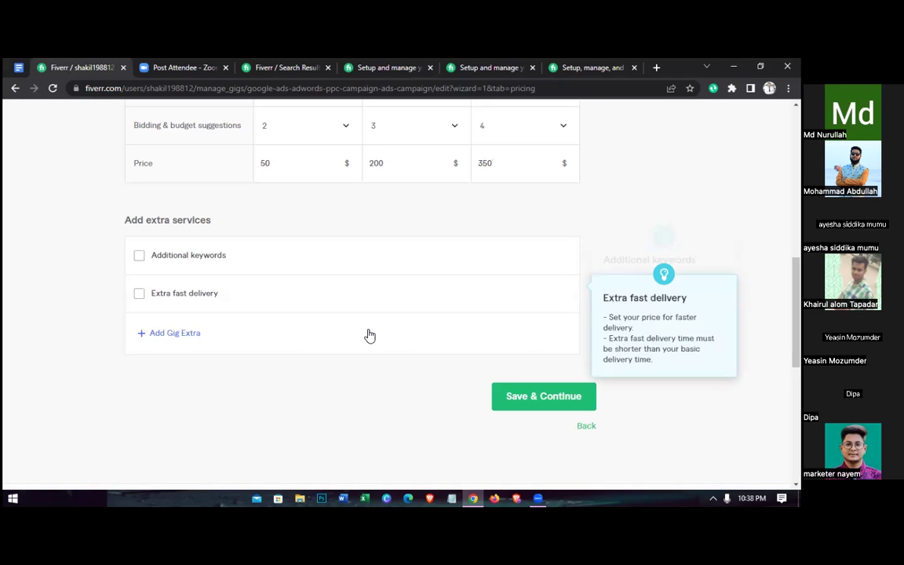
Enable the Extra fast delivery service and offer the Basic package in 1 day for an extra $20
left_click(137, 296)
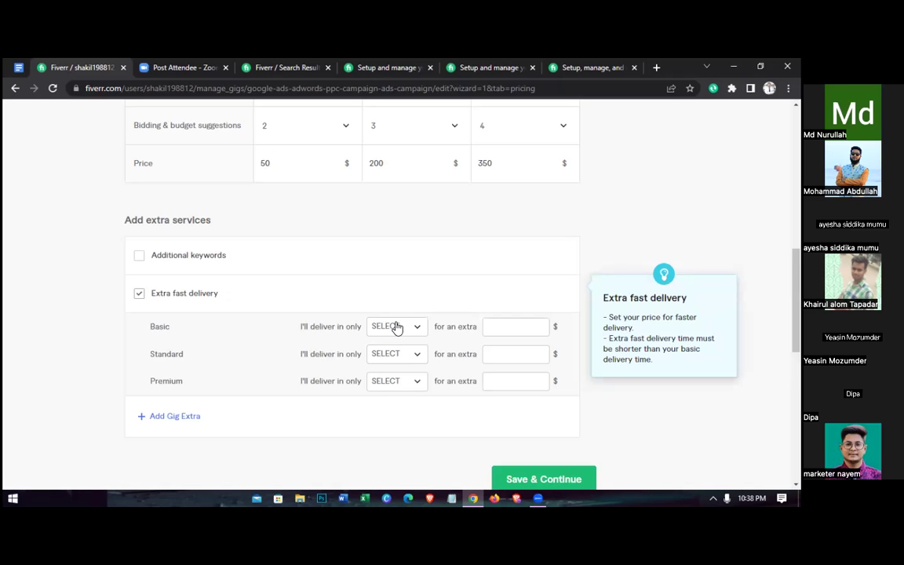
left_click(397, 328)
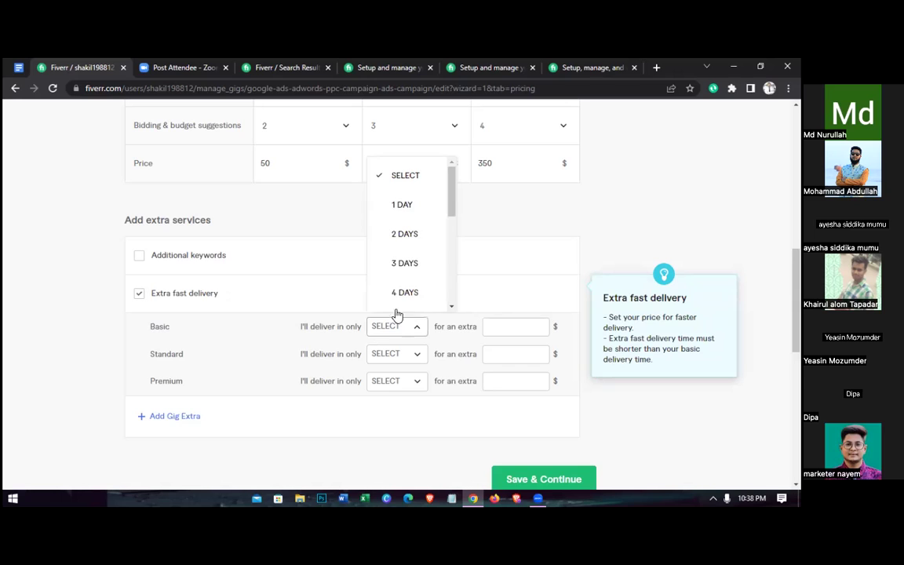
left_click(402, 205)
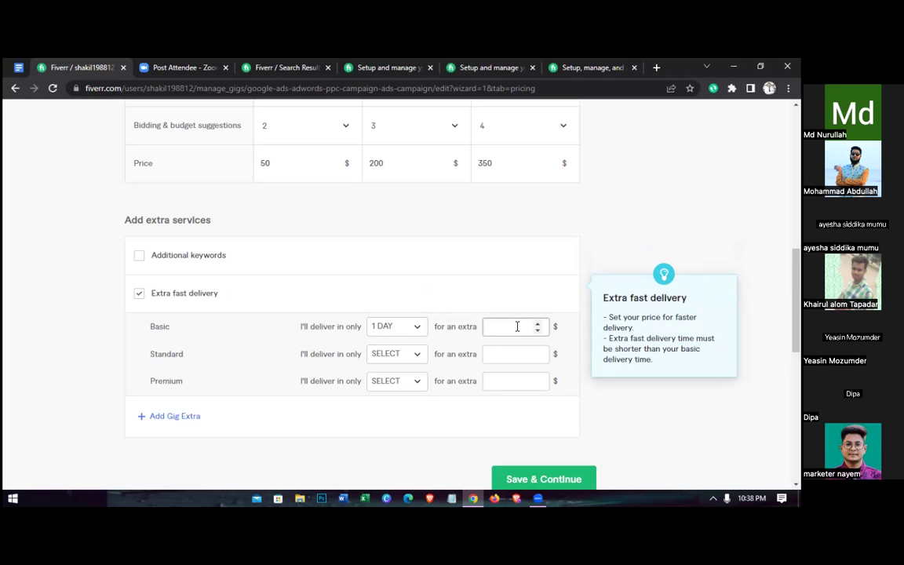
type("20")
Set extra fast delivery to 3 days for $30 on the Standard package and 7 days for $50 on the Premium package
left_click(396, 353)
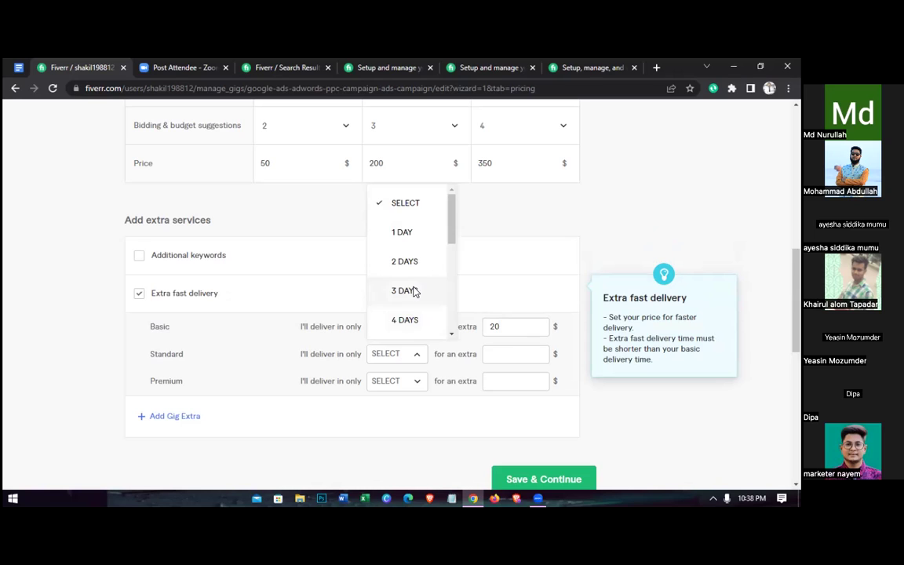
left_click(414, 292)
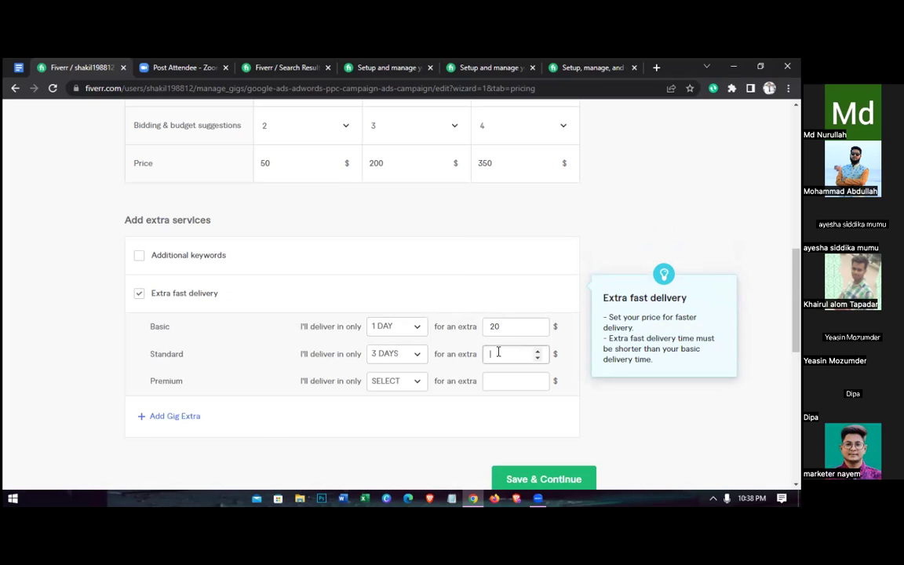
type("30")
key("Tab")
key("space")
scroll(408, 338, "down", 2)
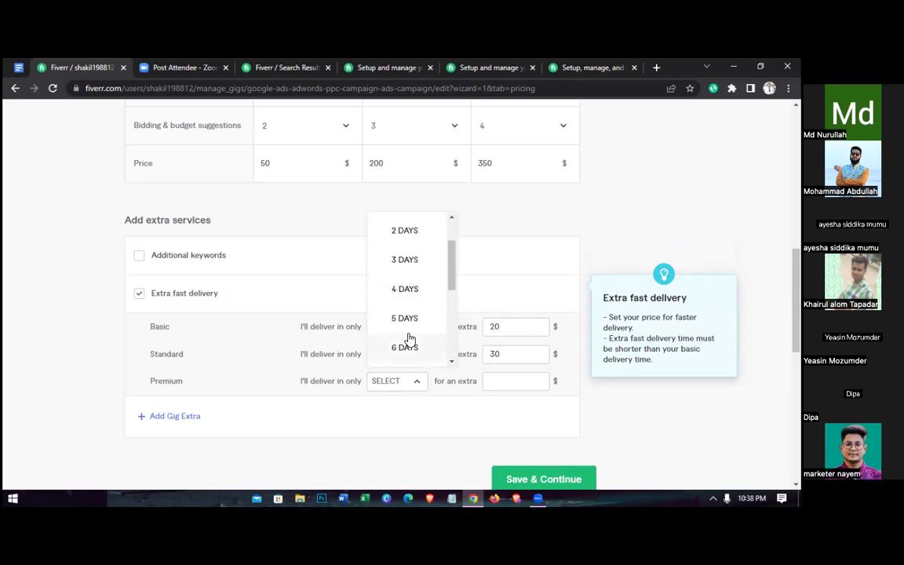
scroll(409, 338, "down", 2)
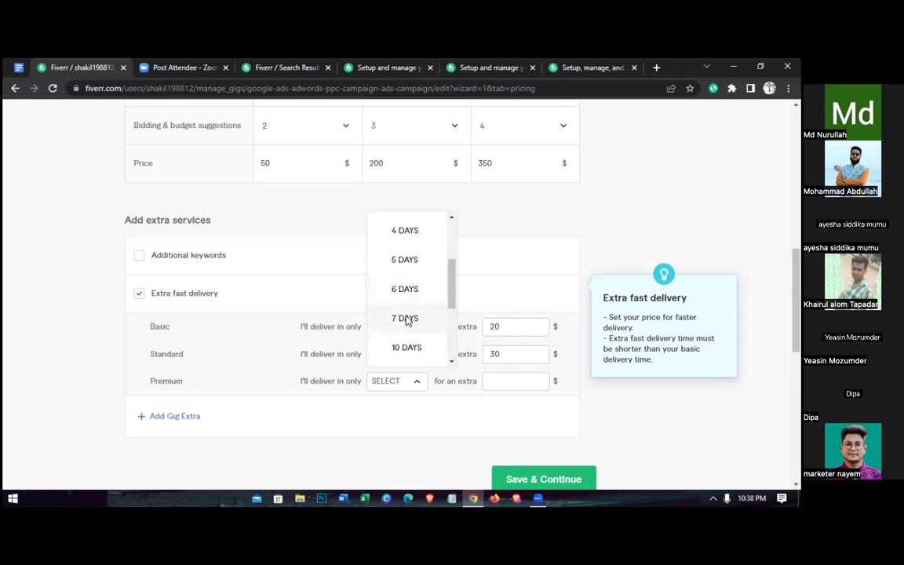
key("Return")
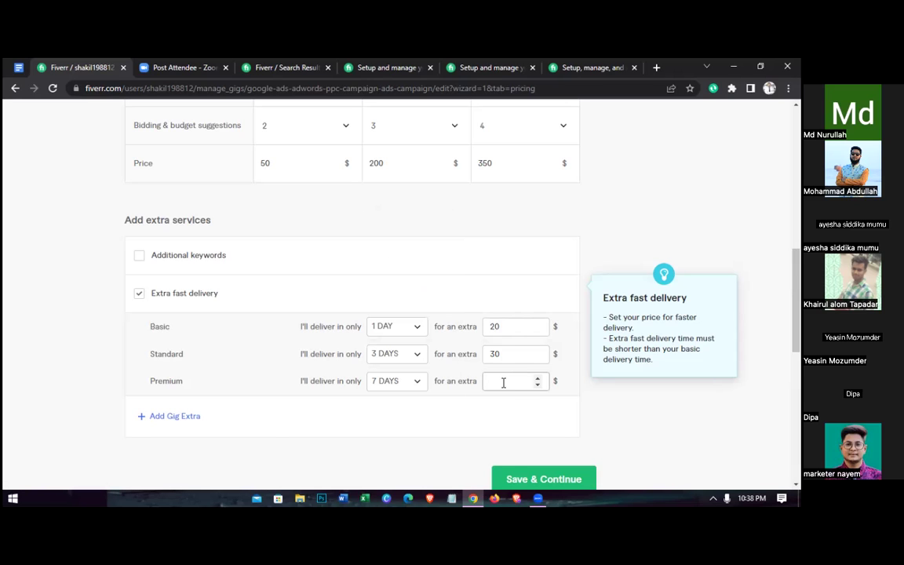
type("50")
Add a custom gig extra titled "Negative Keyword"
scroll(476, 395, "down", 1)
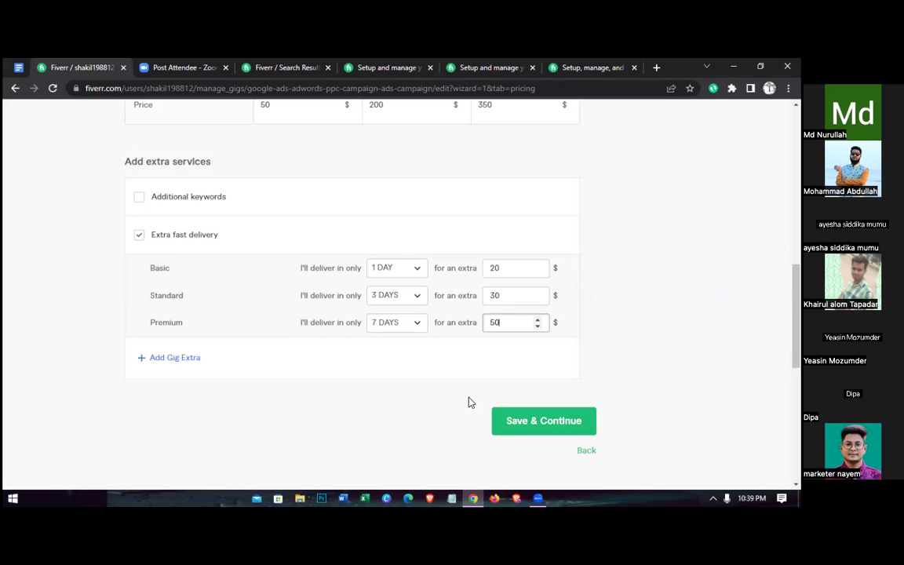
left_click(150, 360)
scroll(312, 405, "down", 1)
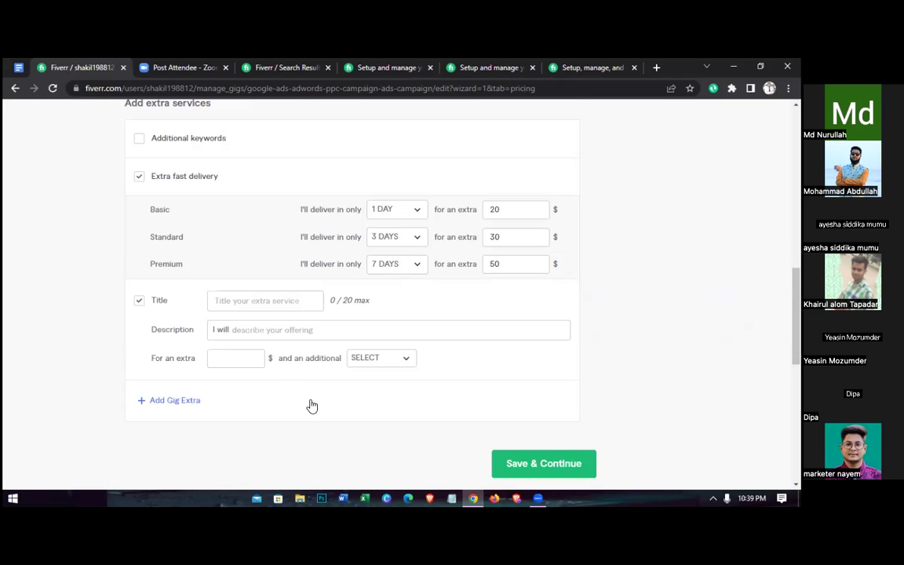
left_click(263, 303)
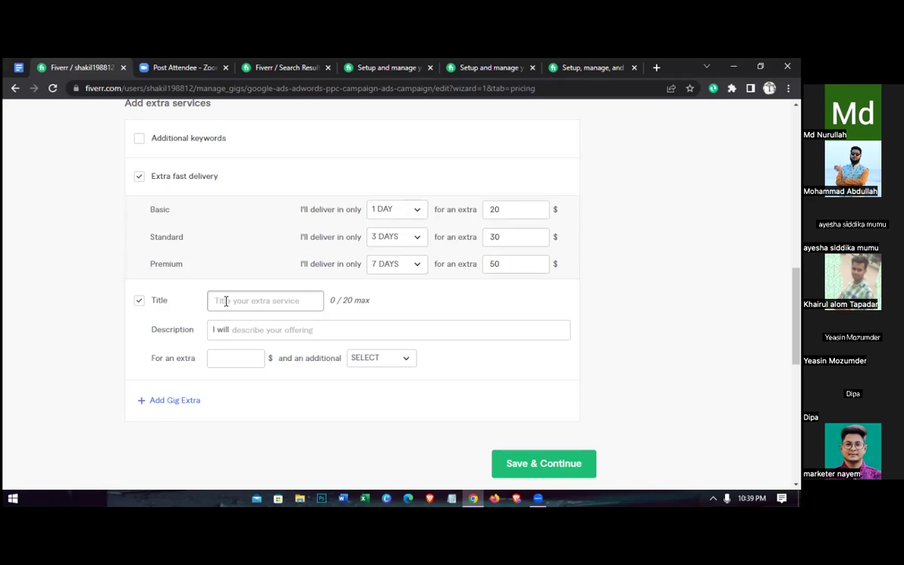
type("N")
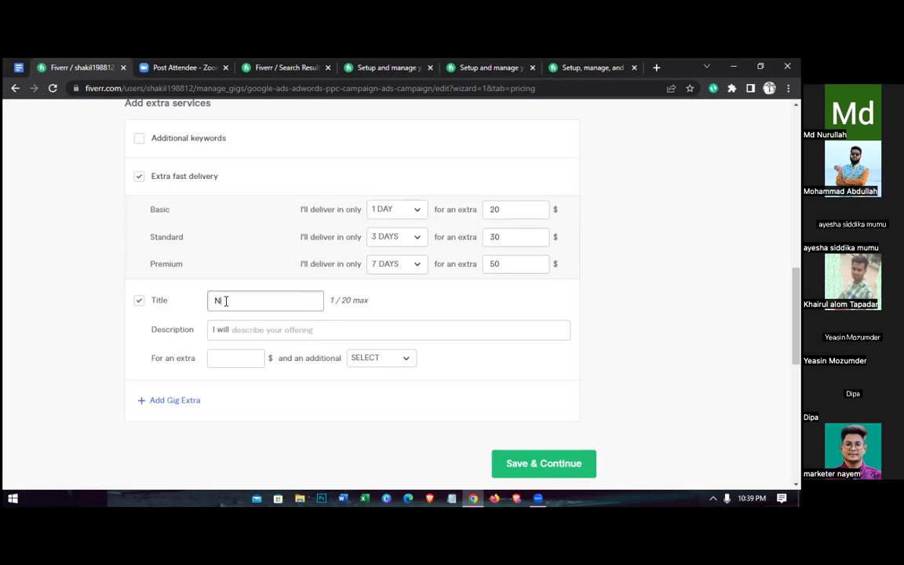
type("as")
key("BackSpace")
key("BackSpace")
type("egativ")
key("BackSpace")
type("vw")
key("BackSpace")
key("BackSpace")
type("ve")
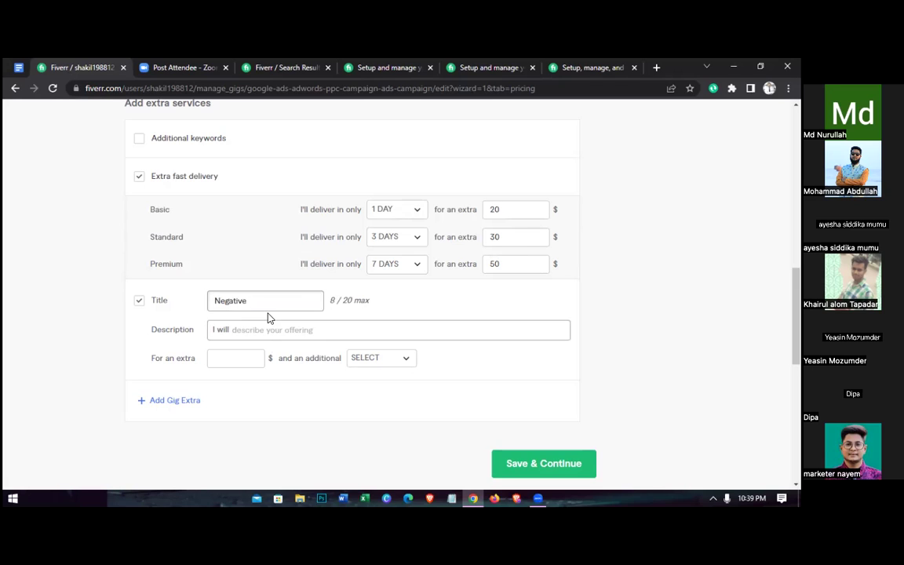
type(" K")
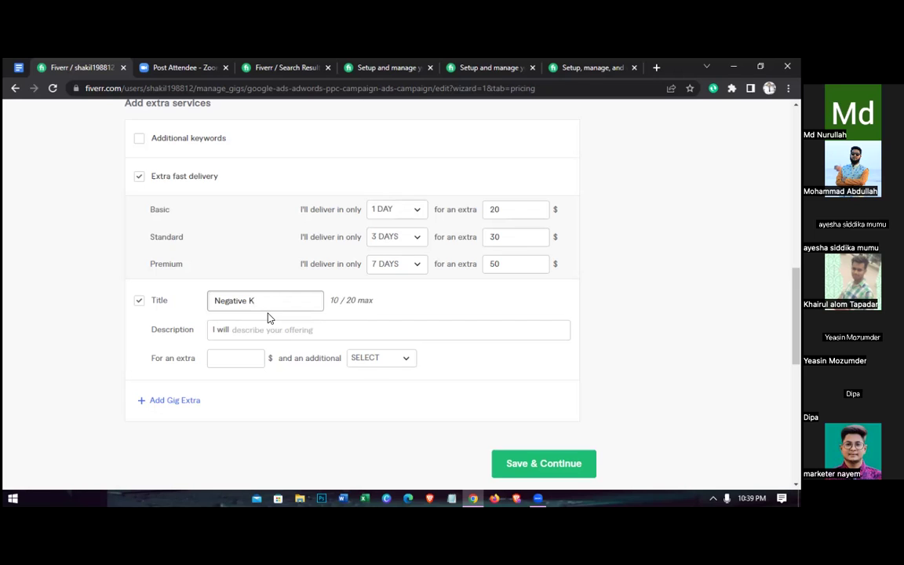
type("eword")
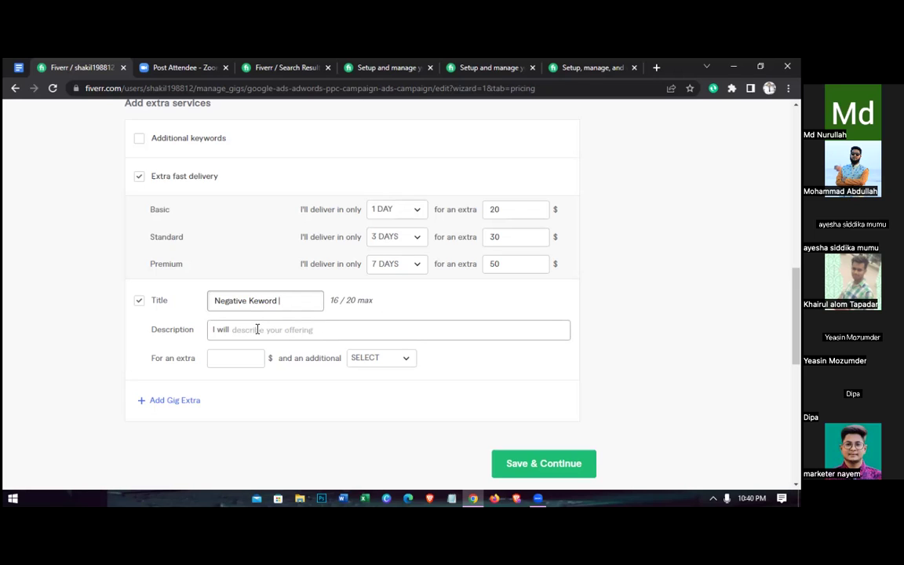
left_click(257, 330)
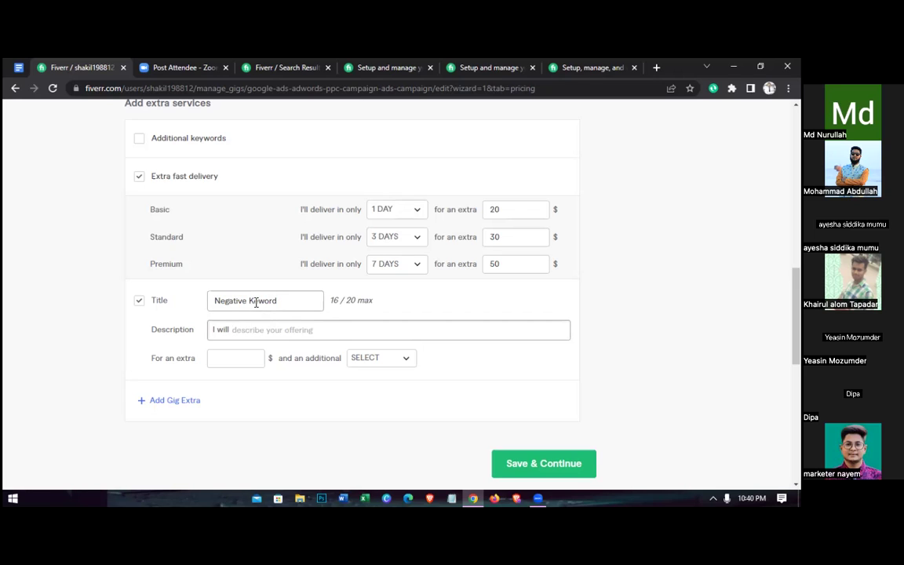
left_click(259, 302)
type("y")
Describe the Negative Keyword gig extra as "research negative keyword"
left_click(249, 325)
type("re")
type("ca")
type("rch")
type("n")
type("e")
type("g")
type("at")
type("i")
type("ve")
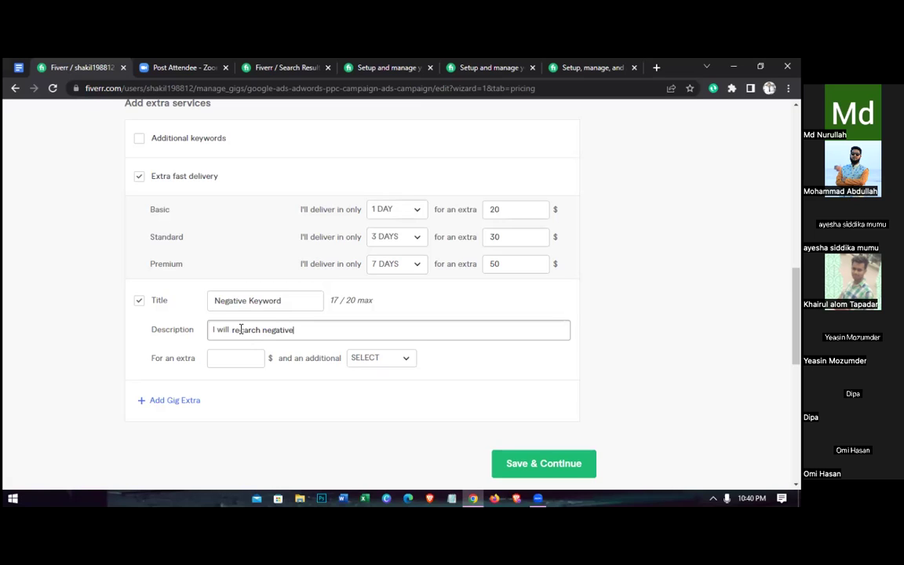
type("ese")
key("BackSpace")
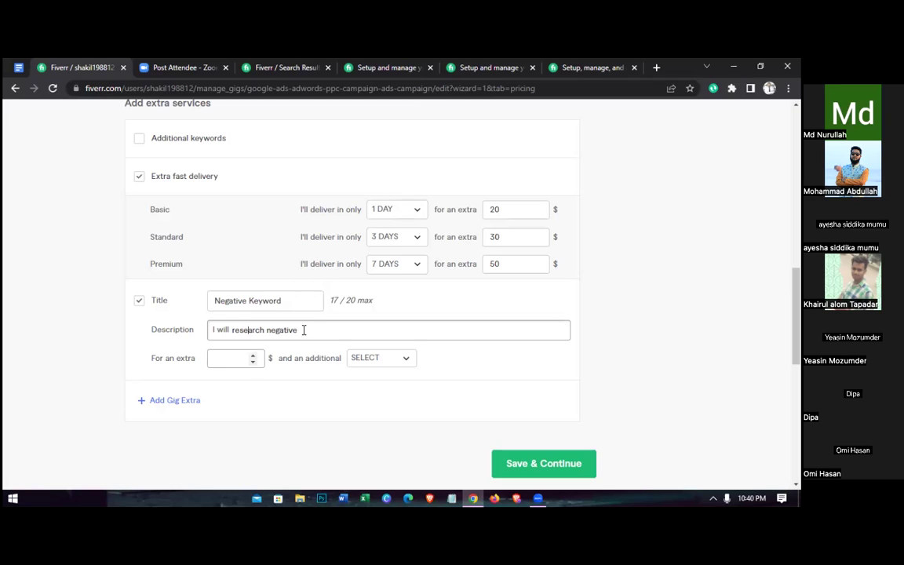
type("keyword")
Set the Negative Keyword gig extra's price to $10 and change it to $30
left_click(232, 358)
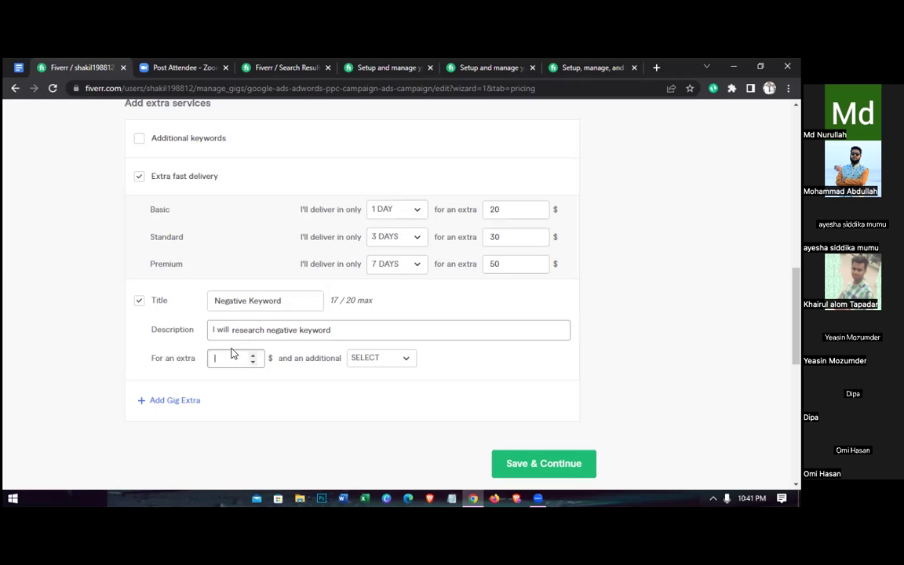
type("10")
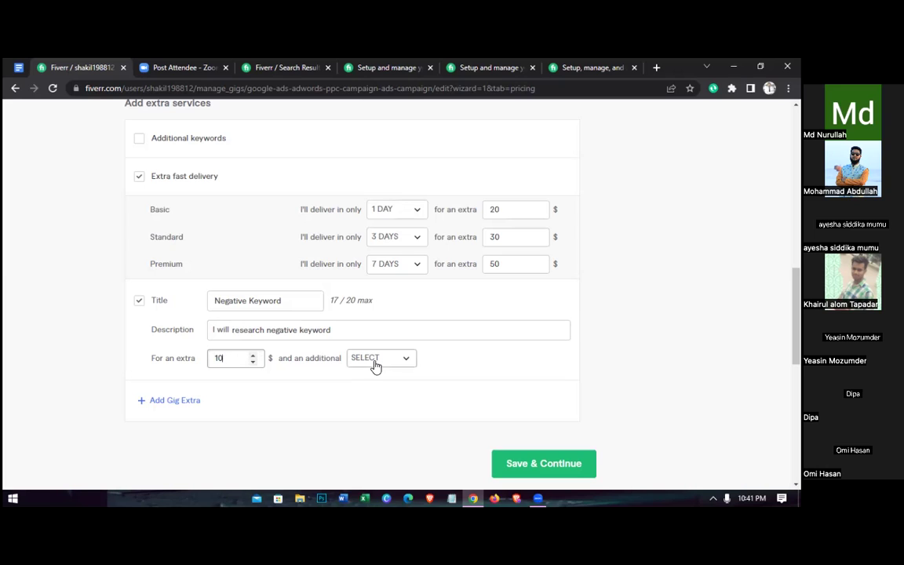
left_click(226, 361)
key("BackSpace")
type("30")
Deselect the Negative Keyword gig extra, save the pricing and continue to Description & FAQ
left_click(140, 301)
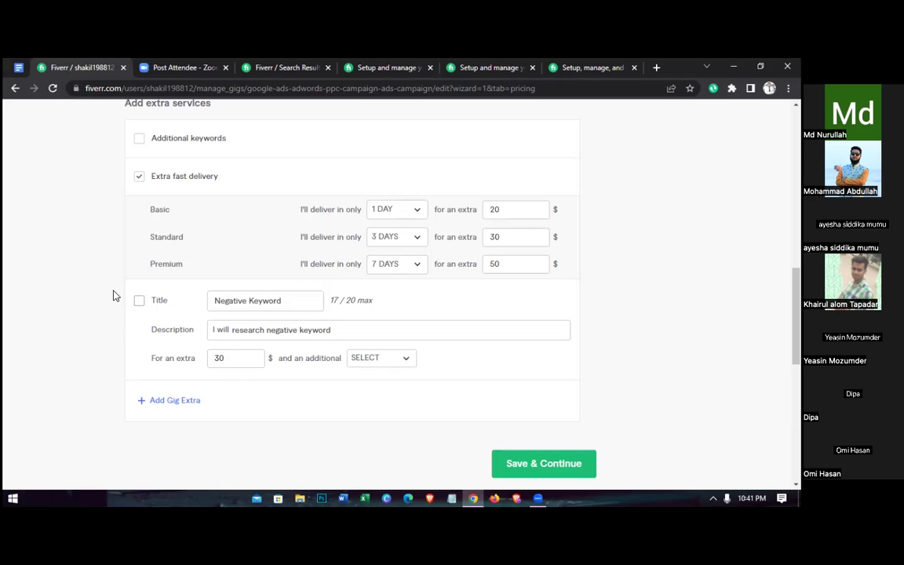
scroll(118, 310, "down", 2)
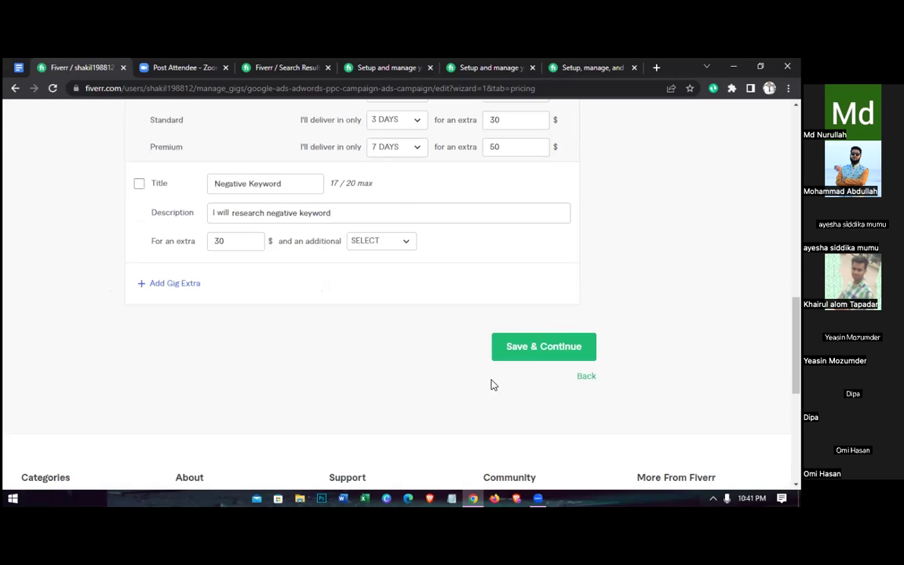
left_click(539, 349)
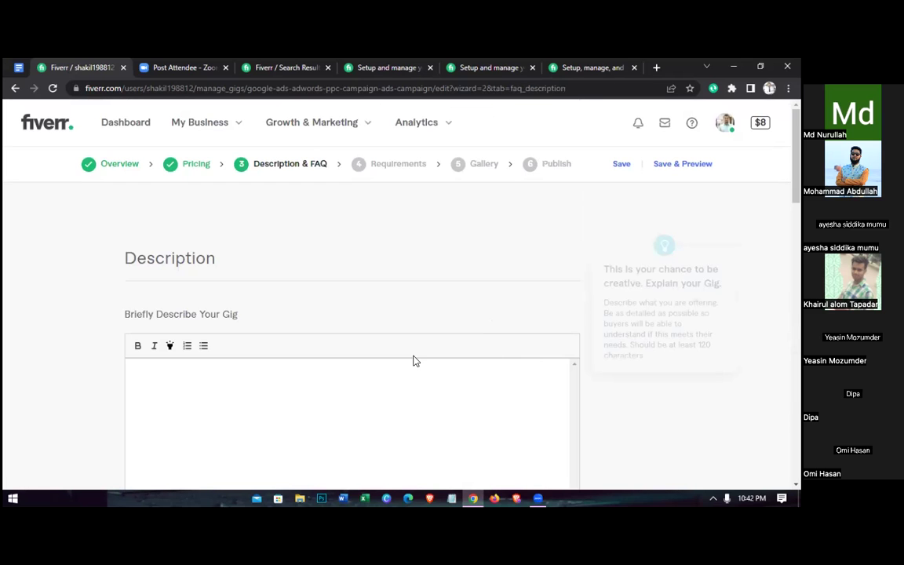
Copy the description's introductory paragraphs from the Google Docs draft into the gig description on Fiverr
scroll(314, 330, "down", 2)
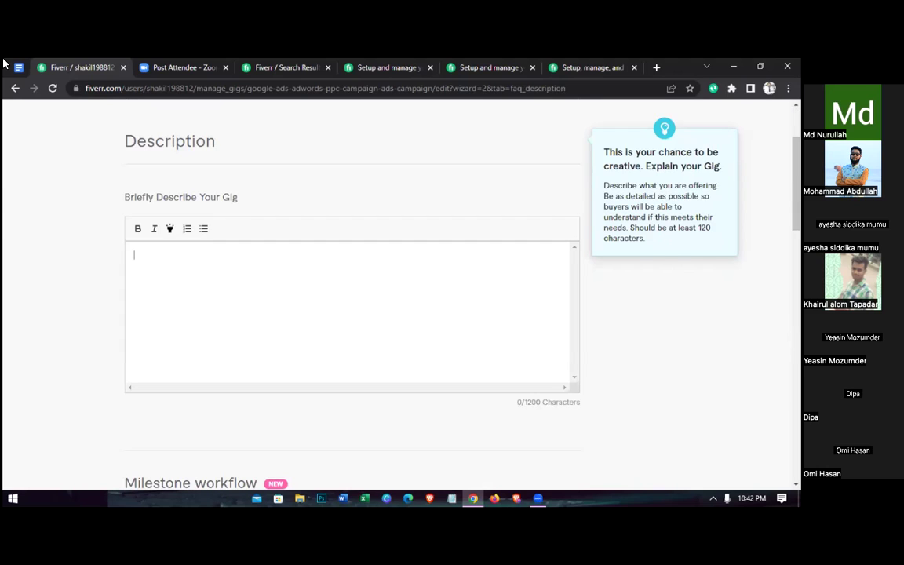
left_click(124, 177)
key("ctrl+1")
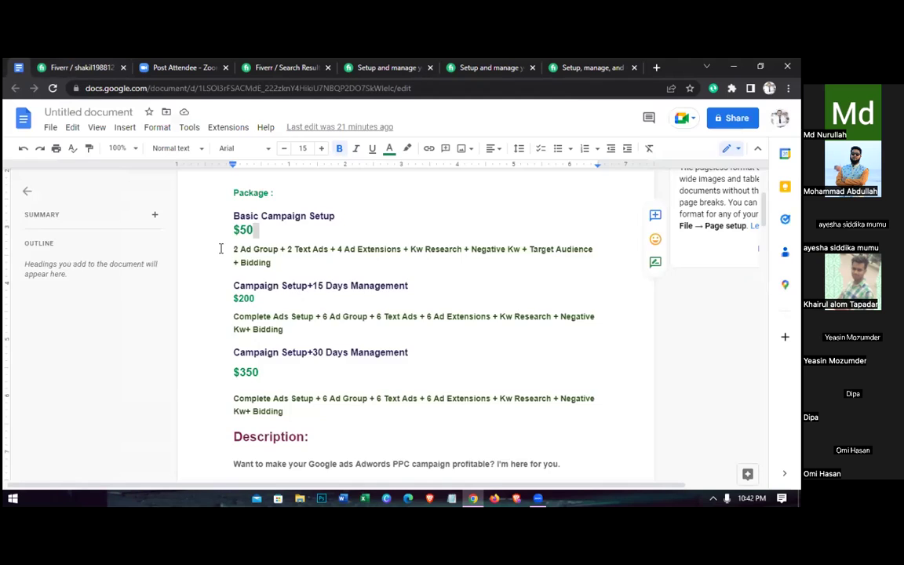
scroll(227, 230, "down", 3)
left_click_drag(229, 233, 413, 330)
scroll(279, 350, "down", 2)
scroll(326, 363, "down", 2)
scroll(329, 364, "down", 1)
scroll(329, 362, "up", 3)
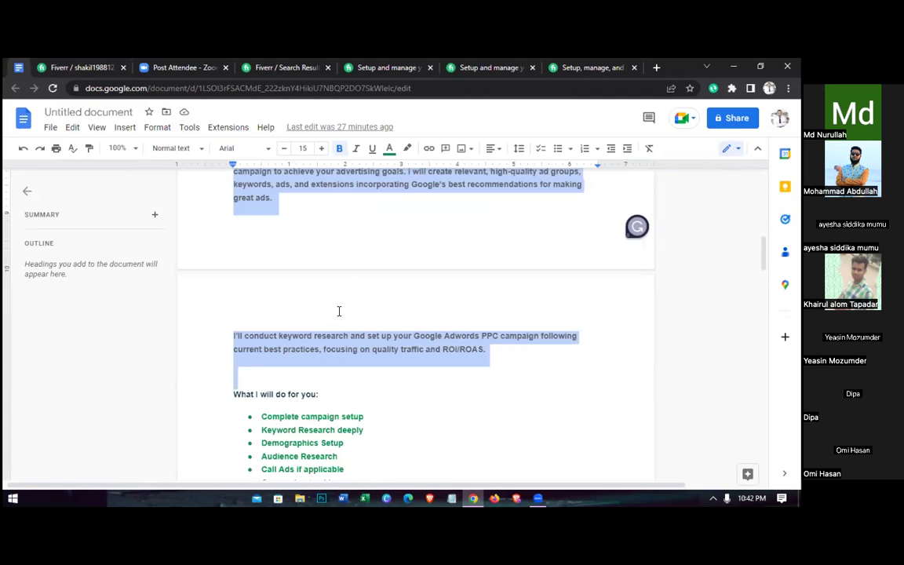
left_click(69, 66)
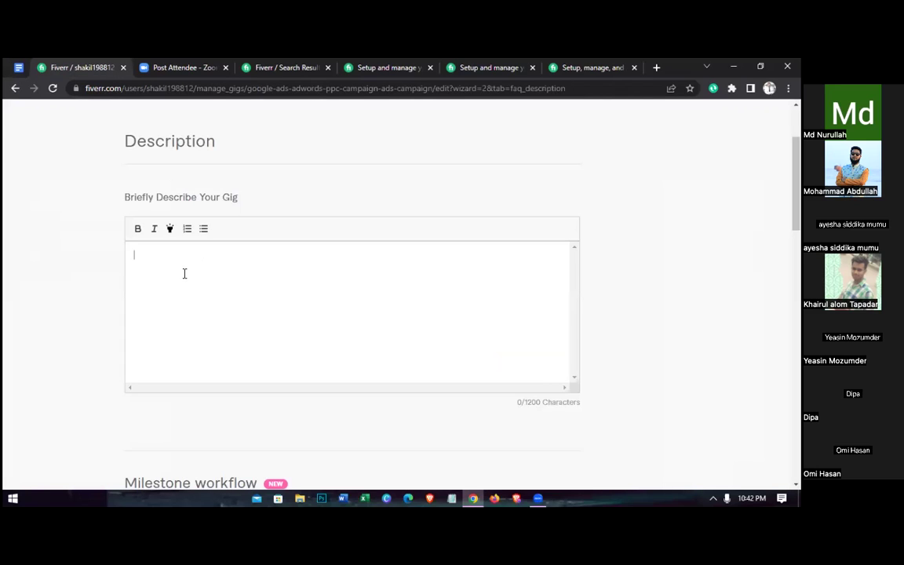
left_click(184, 272)
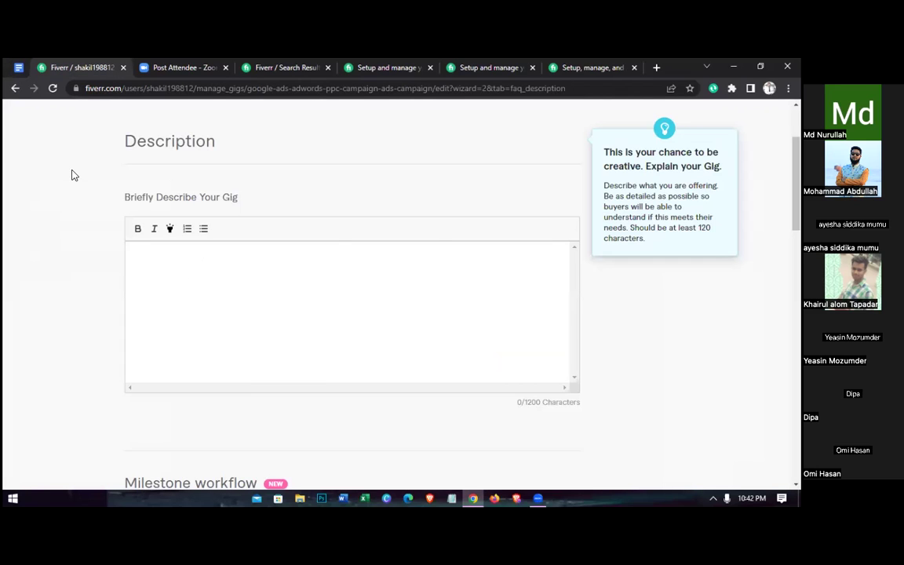
type("Want to make your Google ads Adwords PPC campaign profitable? I'm here for you. I offer Google Adwords PPC campaign setup, audit, optimization, and management options. Based on 4+ years of Ad experience as a Google Ads Expert, I know how to create the right campaign to achieve your advertising goals. I will create relevant, high-quality ad groups, keywords, ads, and extensions incorporating Google's best recommendations for making great ads. I'll conduct keyword research and set up your Google Adwords PPC campaign following current best practices, focusing on quality traffic and ROI/ROAS.")
Try to copy the "What I will do for you" list from the Google Docs draft to the end of the Fiverr gig description
left_click(14, 67)
scroll(235, 236, "down", 3)
left_click_drag(233, 219, 371, 391)
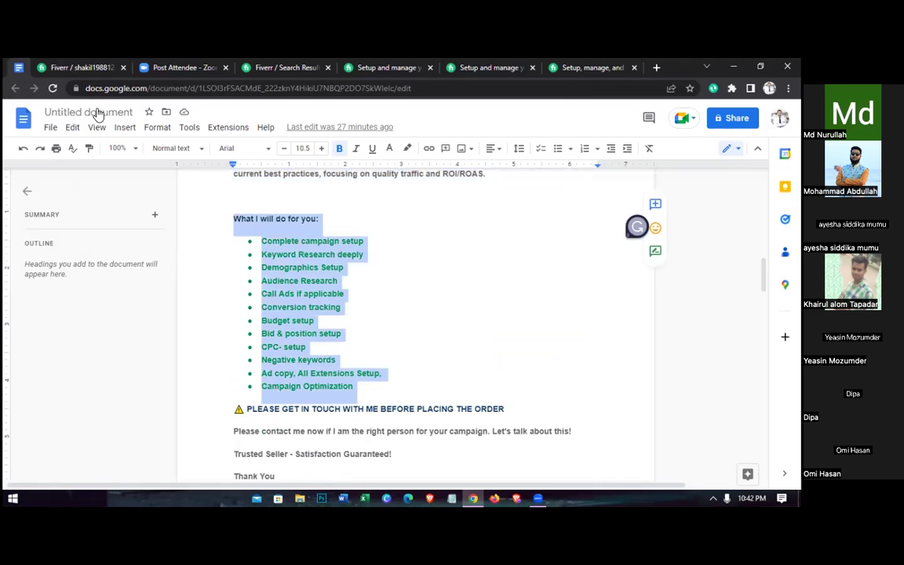
left_click(73, 68)
left_click(232, 363)
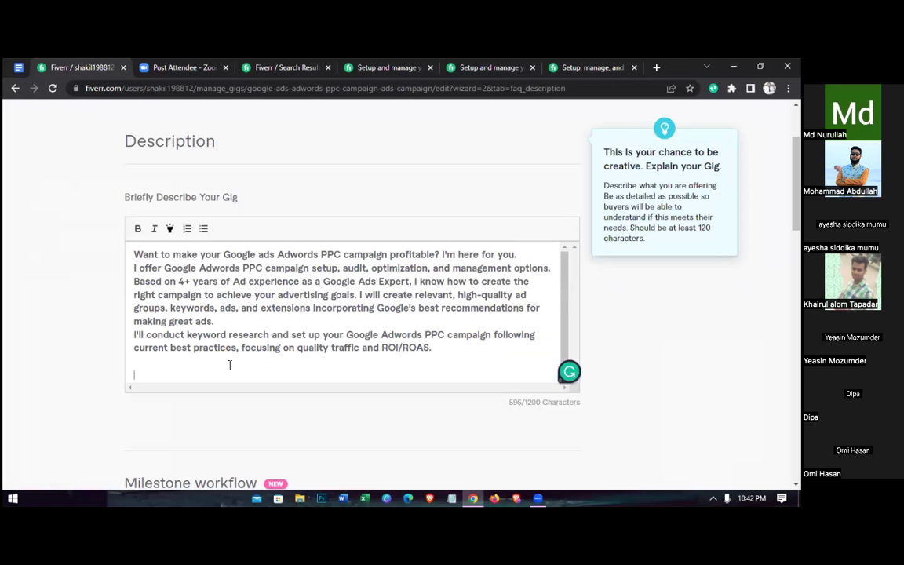
key("ctrl+v")
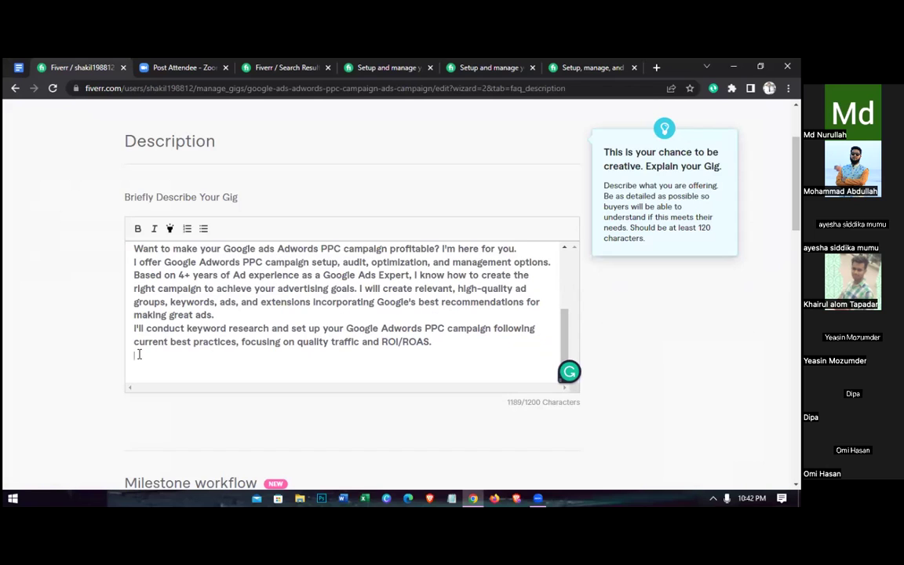
type("Want")
scroll(198, 337, "down", 1)
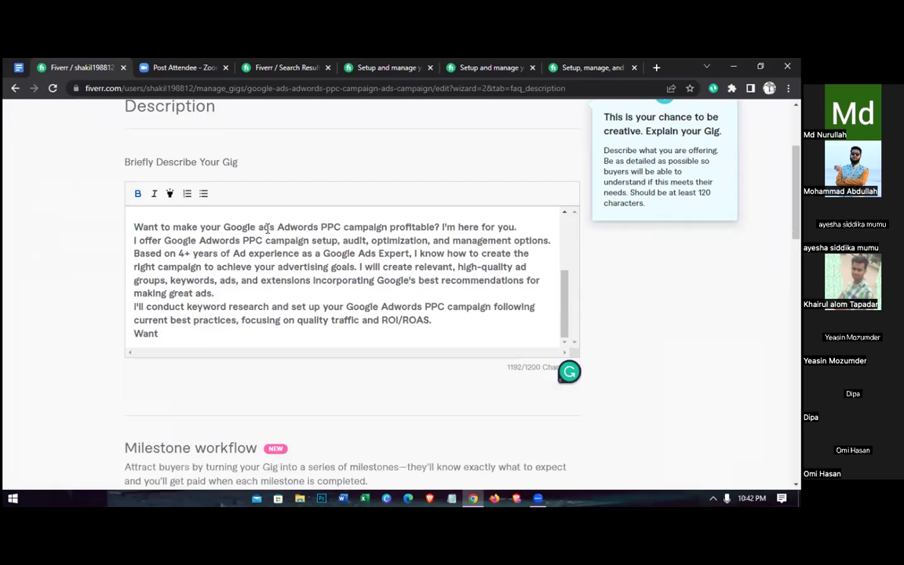
scroll(275, 224, "down", 1)
key("ctrl+v")
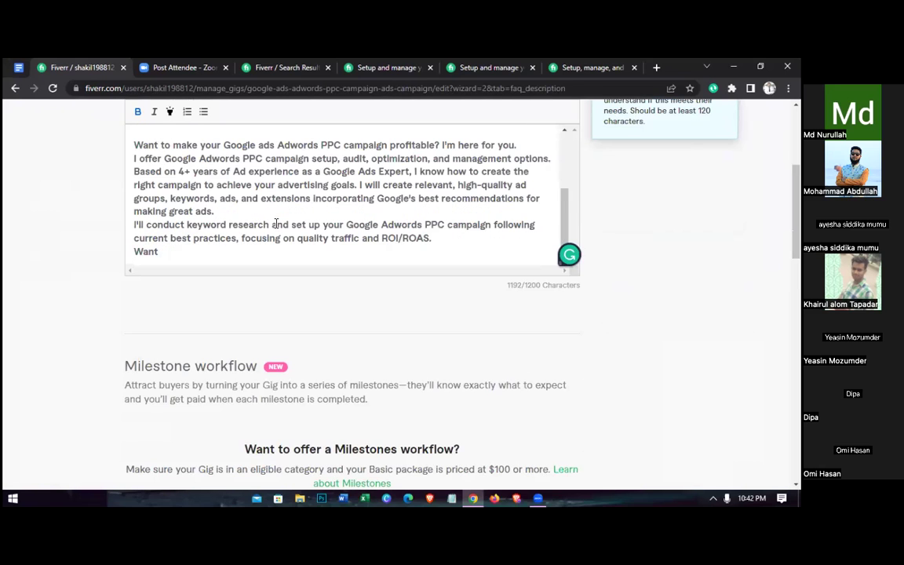
key("ctrl+z")
key("ctrl+z")
key("ctrl+z")
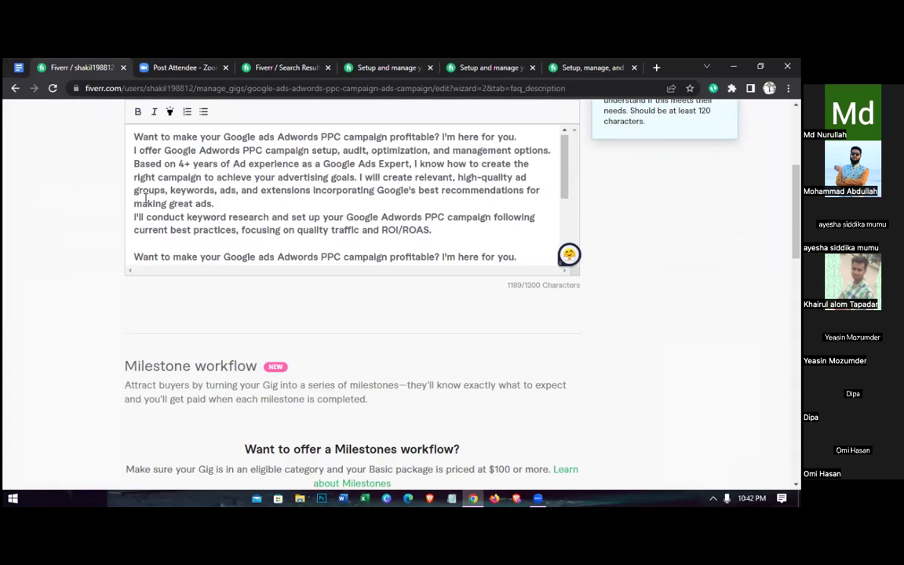
scroll(162, 204, "down", 1)
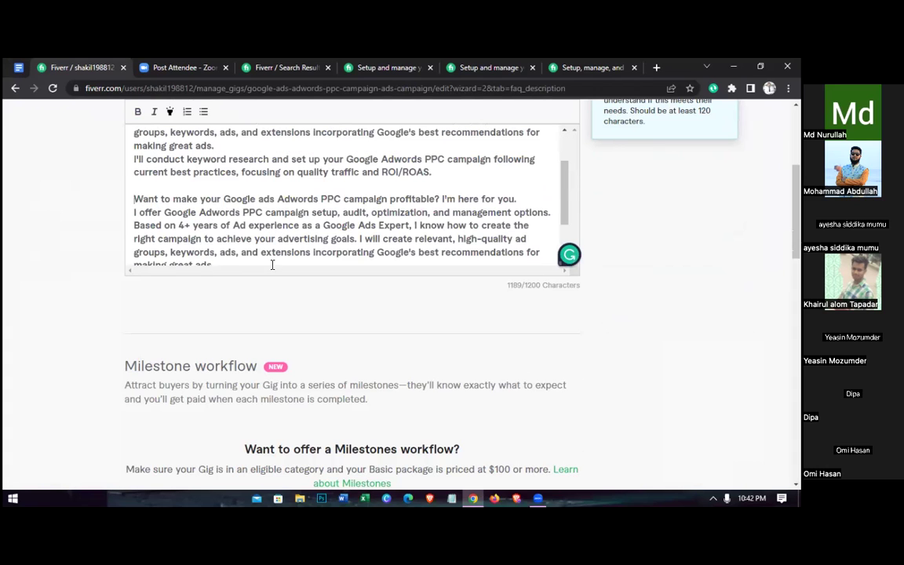
Replace the entire Fiverr gig description with a single copy of the introductory paragraphs
key("ctrl+a")
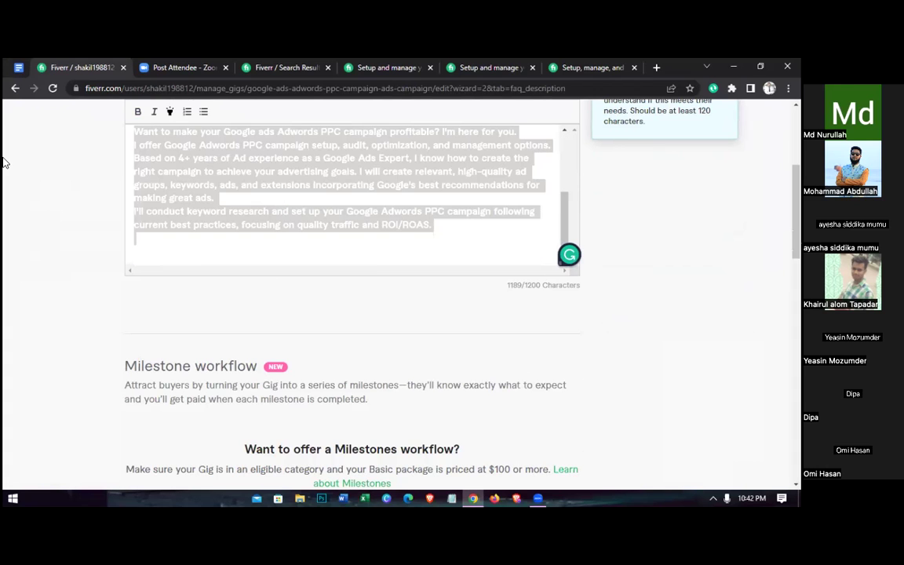
type("Want to make your Google ads Adwords PPC campaign profitable? I'm here for you. I offer Google Adwords PPC campaign setup, audit, optimization, and management options. Based on 4+ years of Ad experience as a Google Ads Expert, I know how to create the right campaign to achieve your advertising goals. I will create relevant, high-quality ad groups, keywords, ads, and extensions incorporating Google's best recommendations for making great ads. I'll conduct keyword research and set up your Google Adwords PPC campaign following current best practices, focusing on quality traffic and ROI/ROAS.")
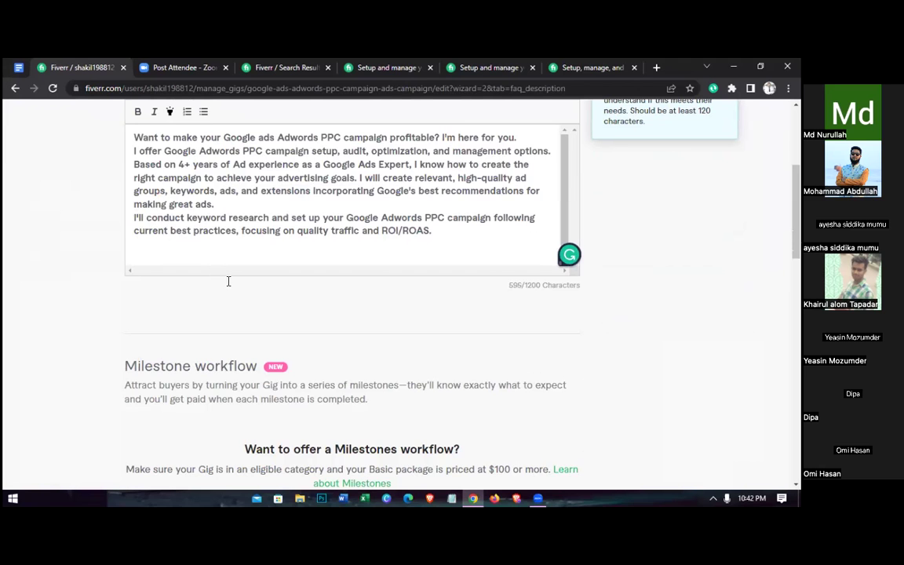
Switch to the Google Docs draft and undo the paste that overwrote the "What I will do for you" list
key("ctrl+1")
scroll(229, 281, "up", 3)
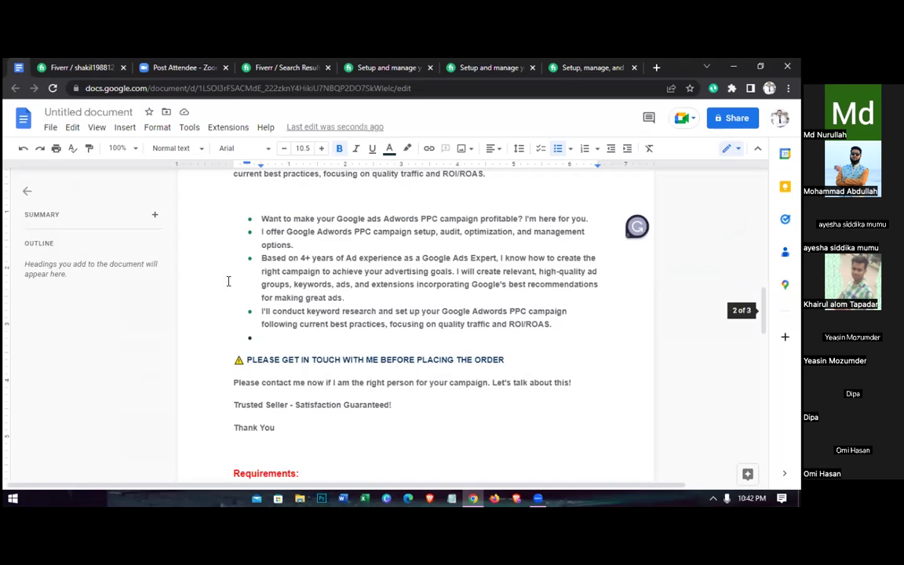
scroll(228, 281, "up", 4)
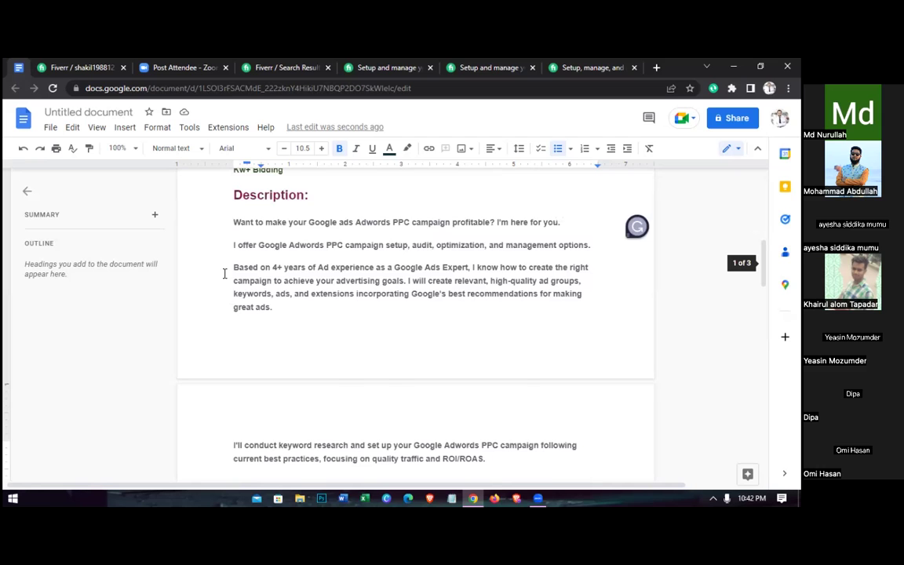
scroll(224, 273, "down", 5)
scroll(224, 274, "up", 10)
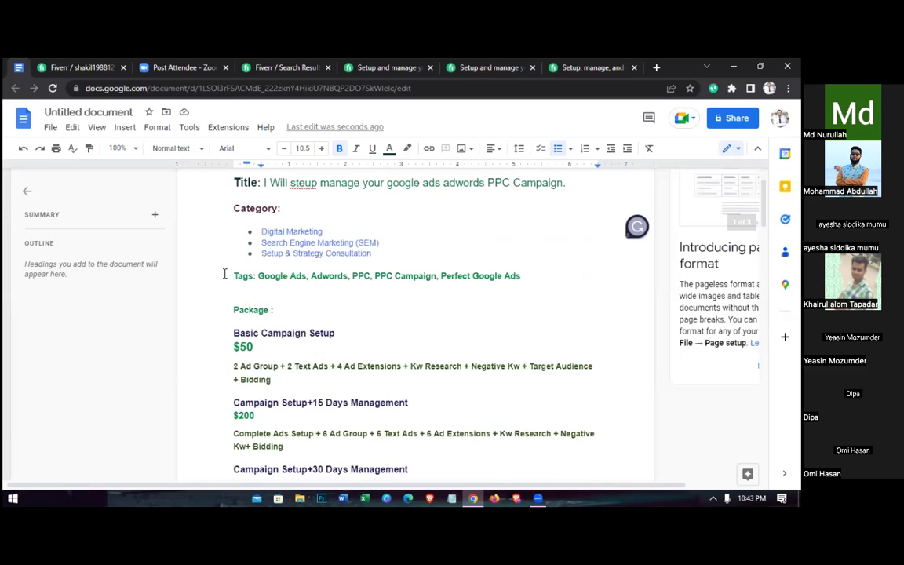
scroll(225, 273, "down", 10)
scroll(224, 273, "down", 8)
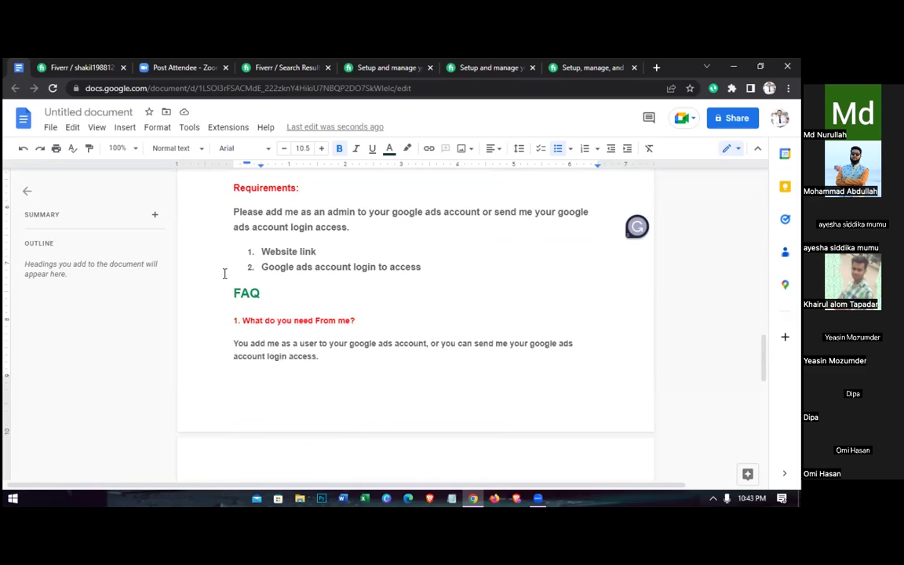
scroll(225, 273, "up", 8)
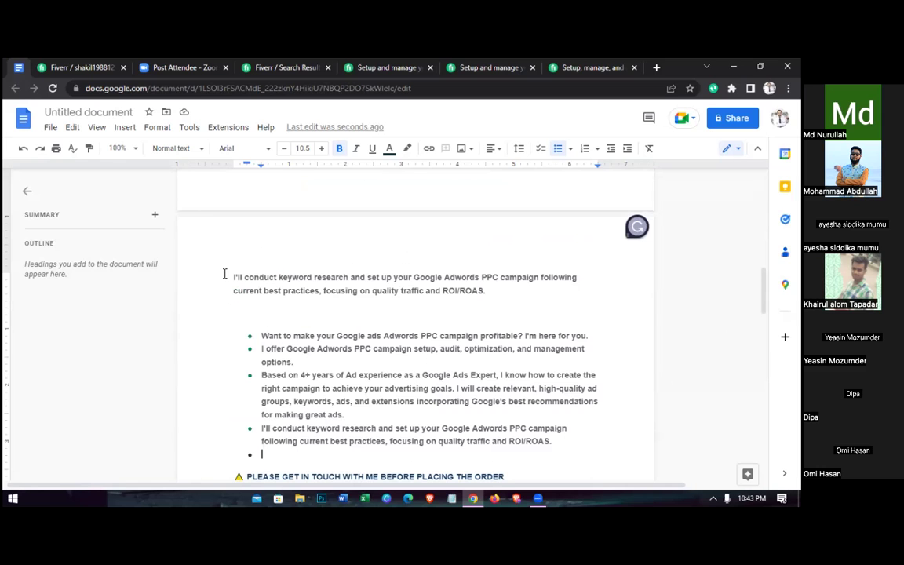
key("ctrl+z")
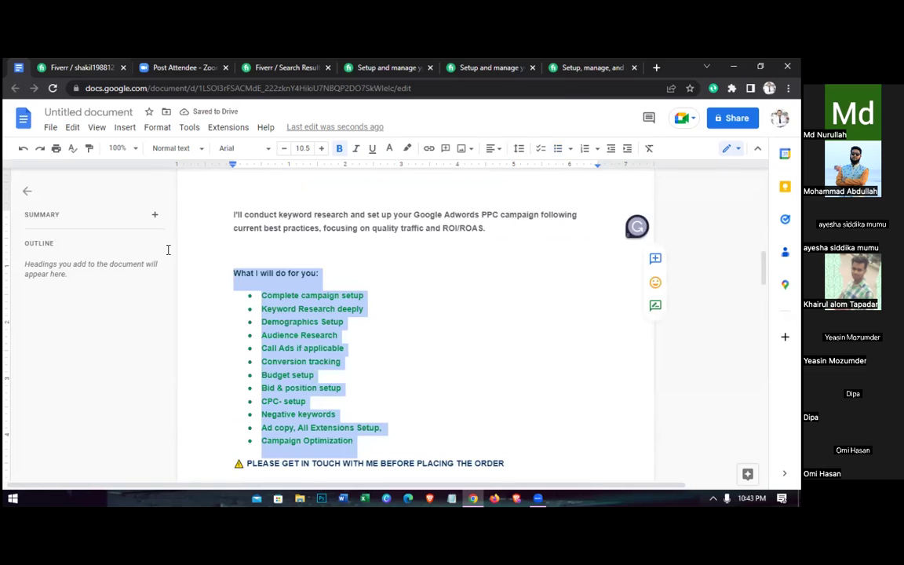
Add the restored "What I will do for you" list to the end of the Fiverr gig description
key("ctrl+Tab")
type("What I will do for you: Complete campaign setup Keyword Research deeply Demographics Setup Audience Research Call Ads if applicable Conversion tracking Budget setup Bid & position setup CPC- setup Negative keywords Ad copy, All Extensions Setup, Campaign Optimization")
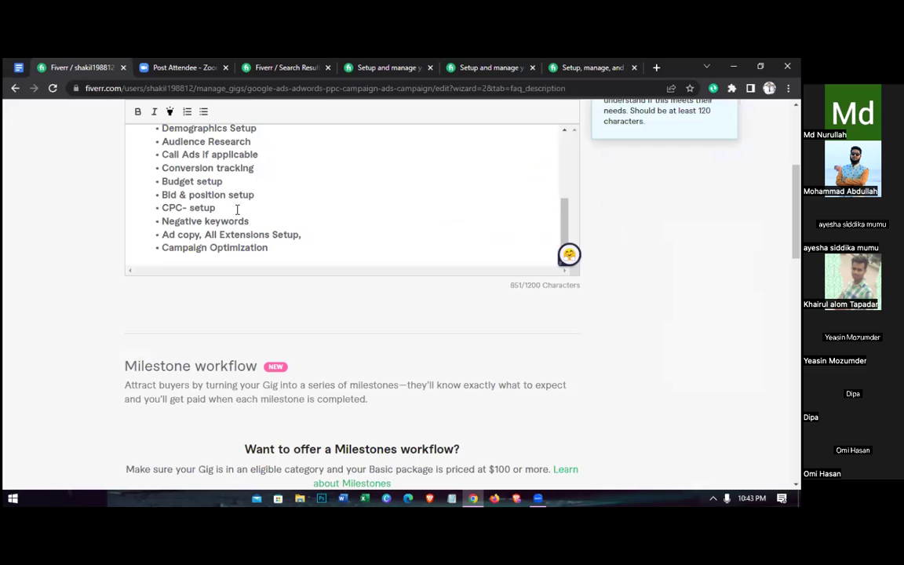
scroll(238, 208, "up", 2)
Copy the closing lines from "PLEASE GET IN TOUCH WITH ME" through "Thank You" from the Google Docs draft to the end of the Fiverr description
key("ctrl+shift+Tab")
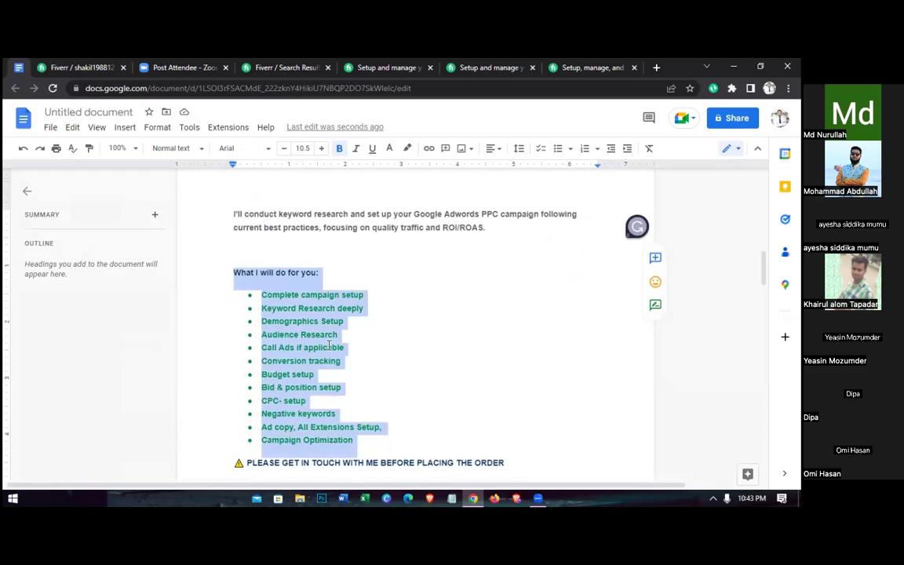
scroll(229, 286, "down", 2)
left_click(229, 286)
left_click_drag(229, 286, 276, 354)
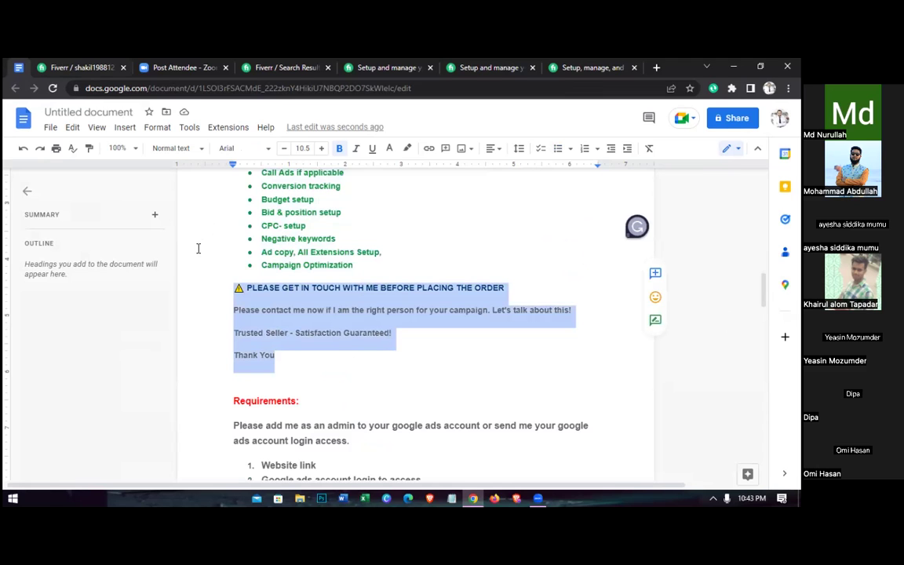
key("ctrl+Tab")
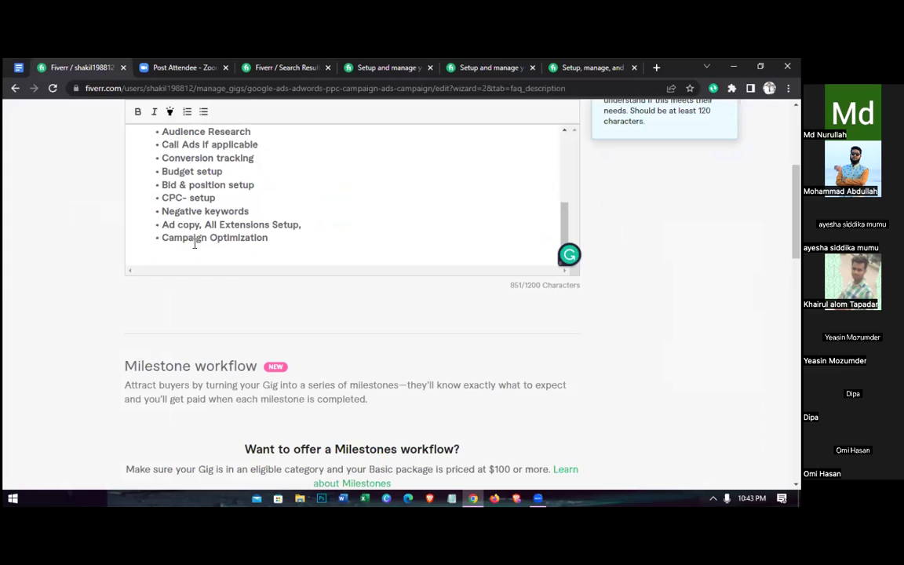
type("PLEASE GET IN TOUCH WITH ME BEFORE PLACING THE ORDER Please contact me now If I am the right person for your campaign. Let's talk about this! Trusted Seller - Satisfaction Guaranteed! Thank You")
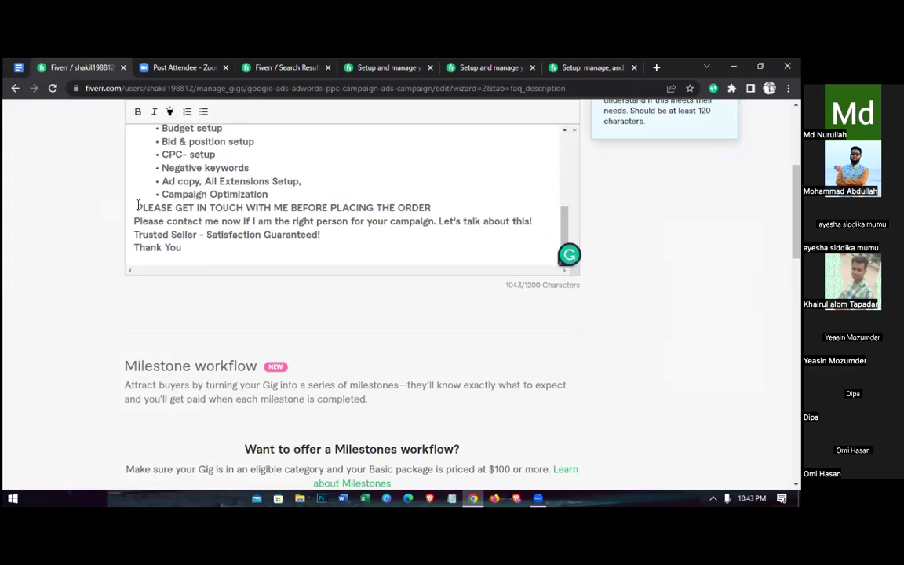
Delete the stray character before "PLEASE GET IN TOUCH" and insert blank lines above that line and above "Thank You"
left_click(189, 245)
key("Up")
key("Up")
key("Up")
key("Home")
key("Delete")
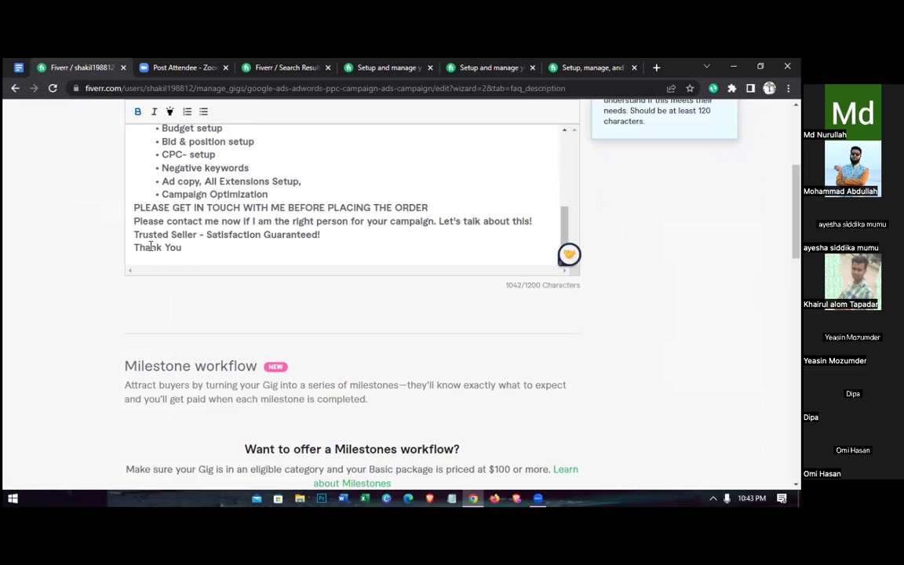
left_click(135, 247)
key("Return")
left_click(134, 209)
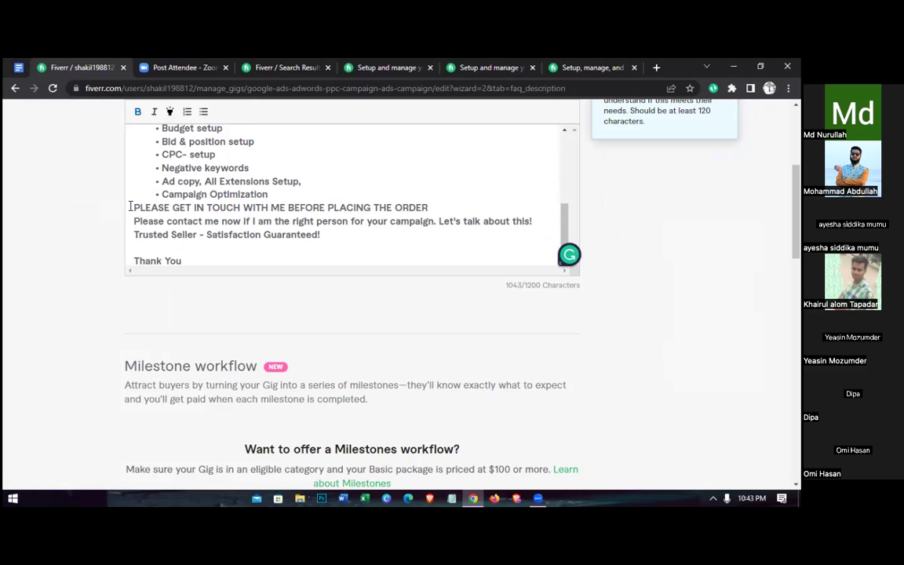
key("Return")
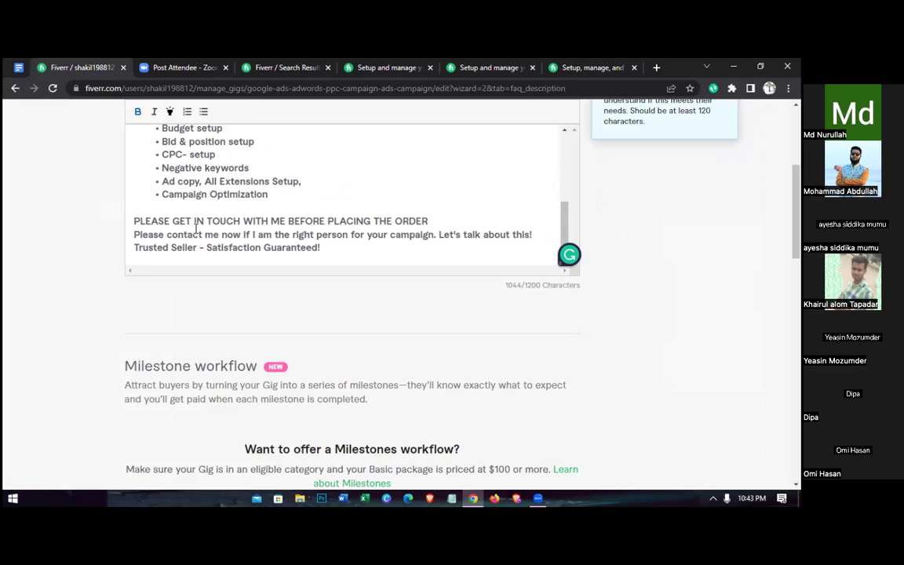
Insert a blank line before the "I'll conduct keyword research" paragraph in the gig description
scroll(197, 228, "up", 2)
scroll(196, 227, "up", 3)
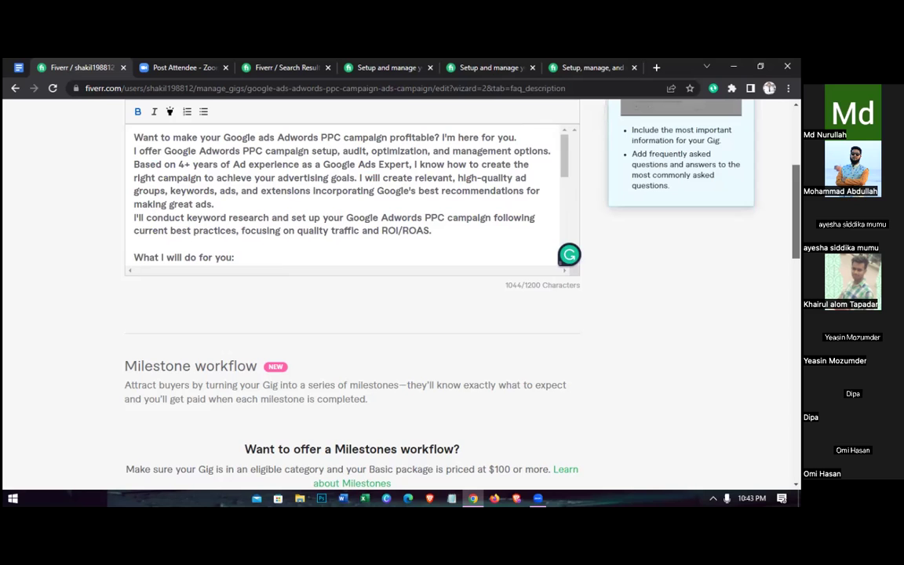
scroll(576, 238, "up", 3)
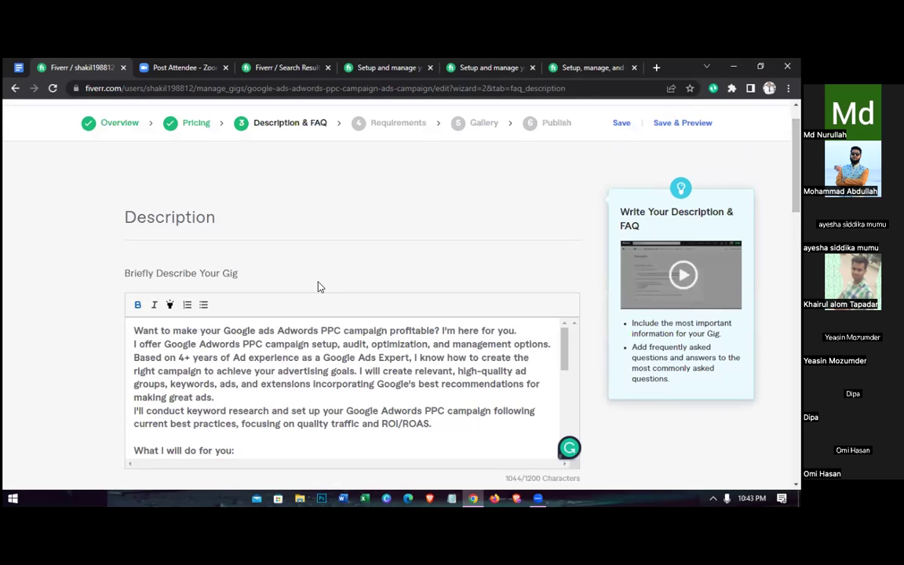
left_click(350, 317)
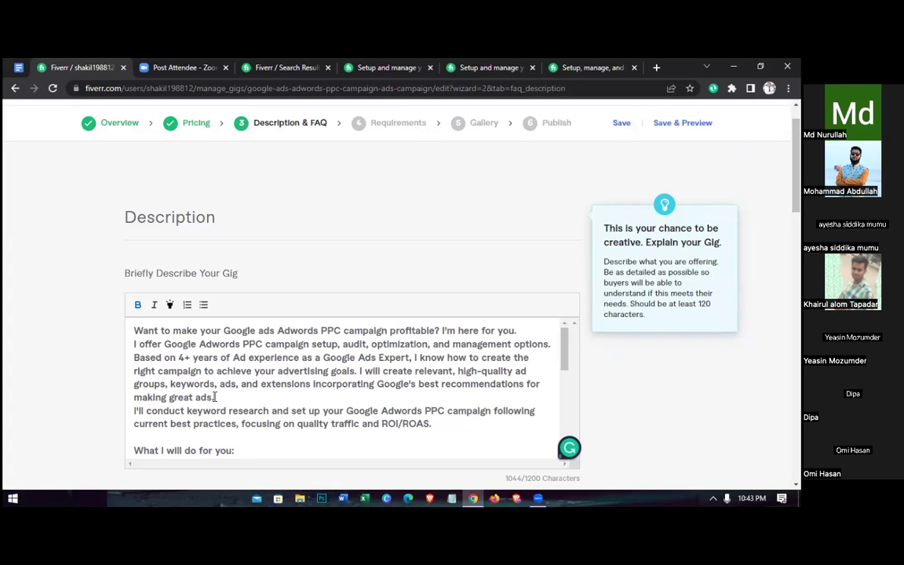
key("Return")
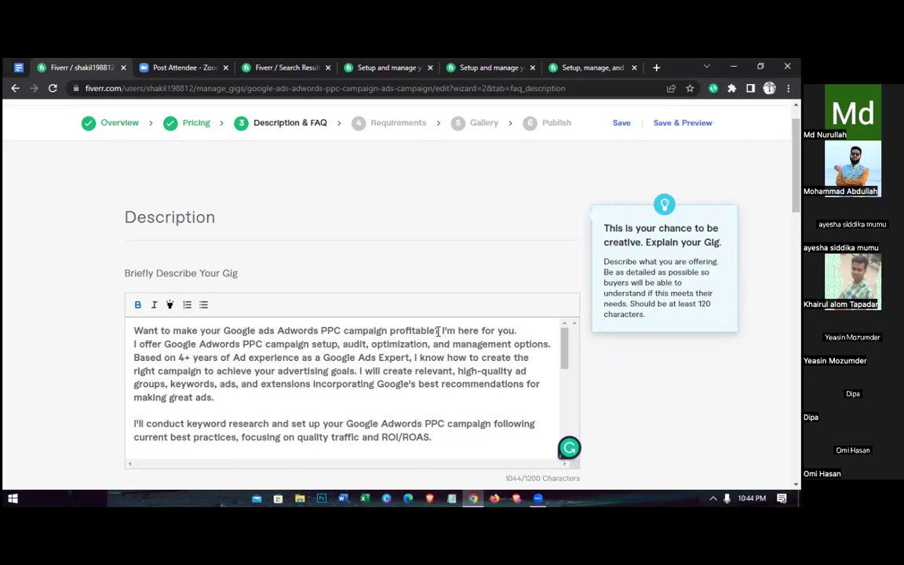
Highlight the opening question "Want to make your Google ads Adwords PPC campaign profitable?", switching its bold off and back on
left_click_drag(435, 331, 186, 332)
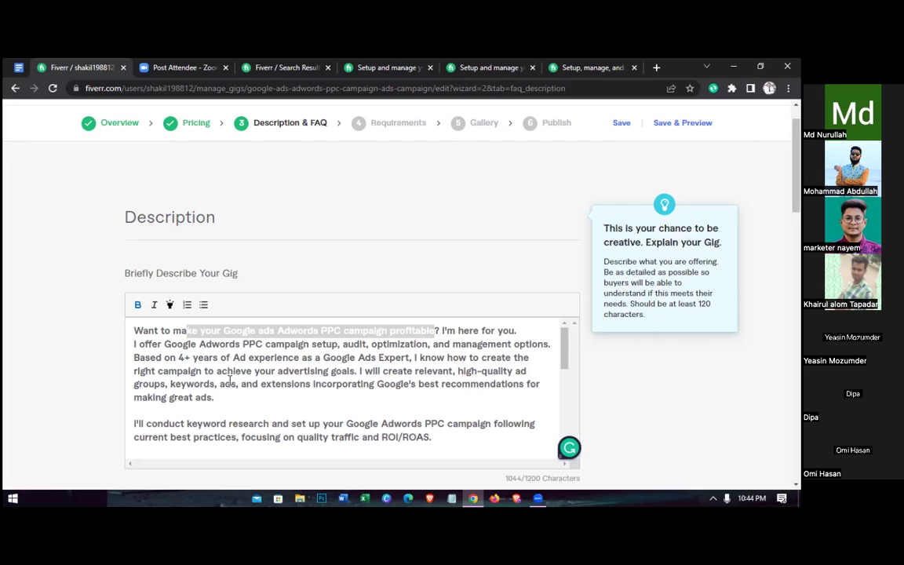
left_click(134, 329)
key("shift+Right")
key("shift+Right")
key("shift+Right")
key("shift+Right")
key("shift+Right")
key("shift+Right")
key("shift+Right")
key("shift+Right")
key("shift+Right")
key("shift+Right")
key("shift+Right")
key("shift+Right")
key("shift+Right")
key("shift+Right")
key("shift+Right")
key("shift+Right")
key("shift+Right")
key("shift+Right")
key("shift+Right")
key("shift+Right")
key("shift+Right")
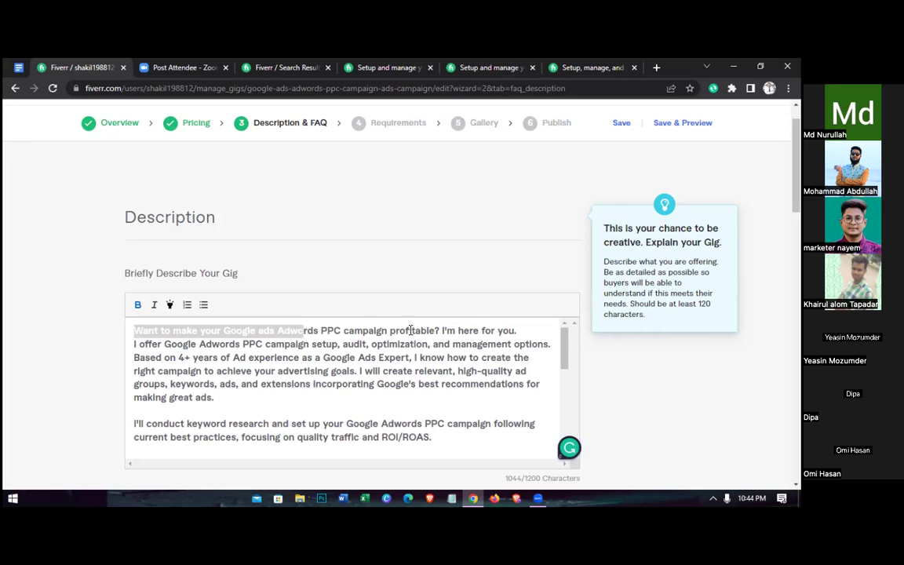
key("shift+Right")
key("shift+Right")
key("shift+Right")
key("shift+Right")
key("shift+Right")
key("shift+Right")
key("shift+Right")
key("shift+Right")
key("shift+Right")
key("shift+Right")
key("shift+Right")
key("shift+Right")
key("shift+Right")
key("shift+Right")
key("shift+Right")
key("shift+Right")
key("shift+Right")
key("shift+Right")
key("shift+Right")
key("shift+Right")
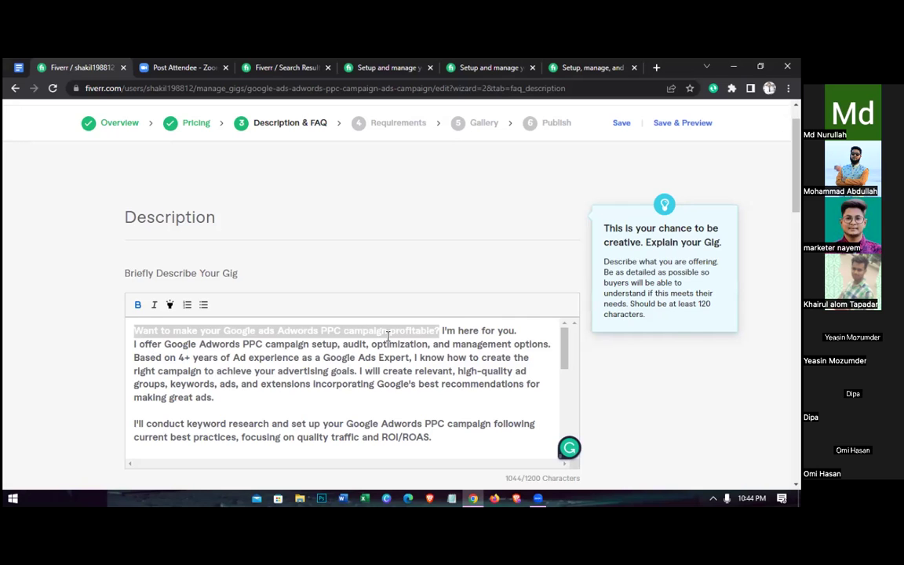
left_click(138, 306)
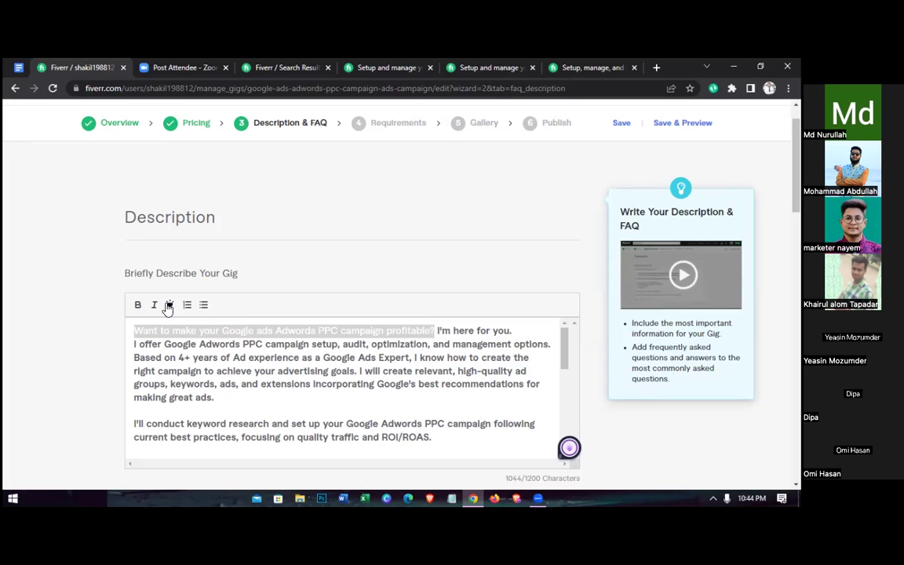
left_click(168, 306)
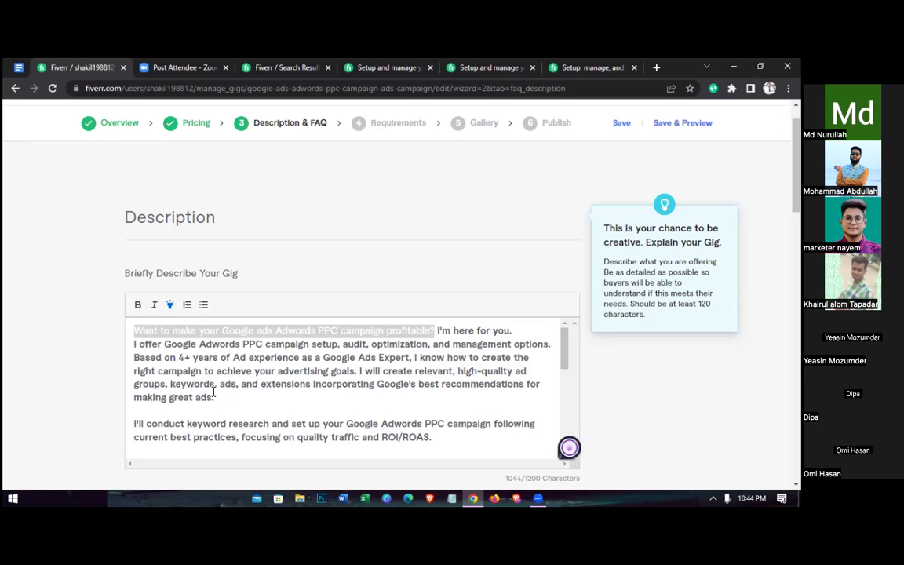
left_click(141, 350)
left_click(137, 306)
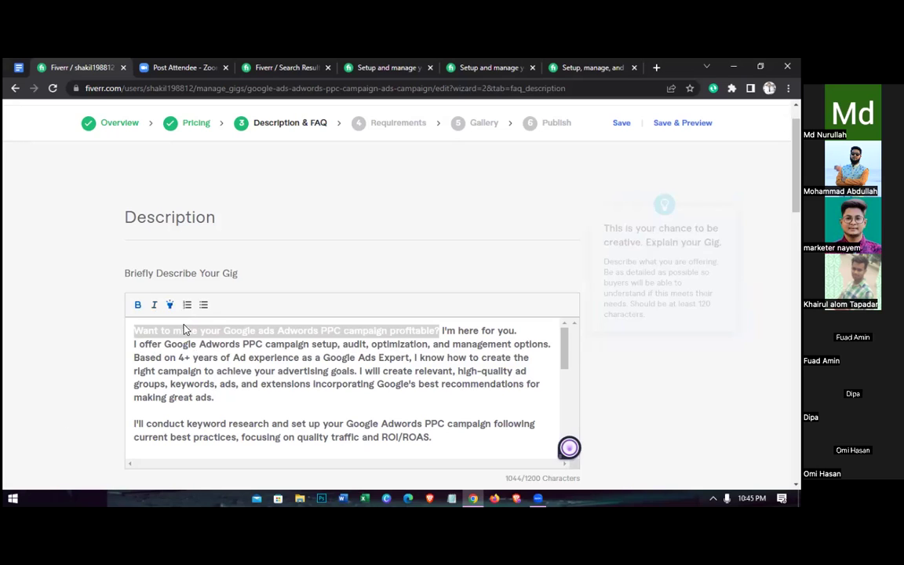
left_click(215, 398)
left_click(215, 398)
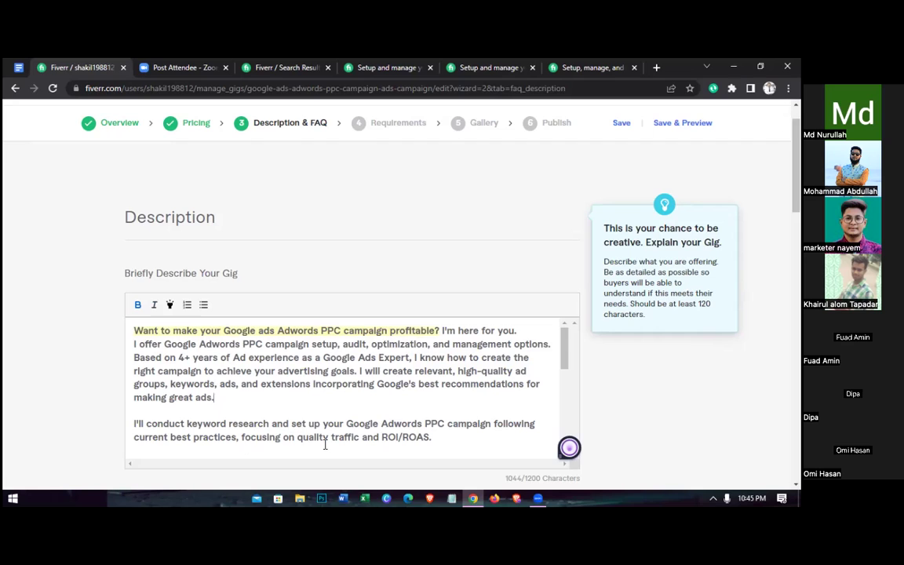
Remove the bold from "focusing on quality traffic and ROI/ROAS." and make the phrase bold again
left_click(240, 437)
left_click_drag(334, 437, 437, 437)
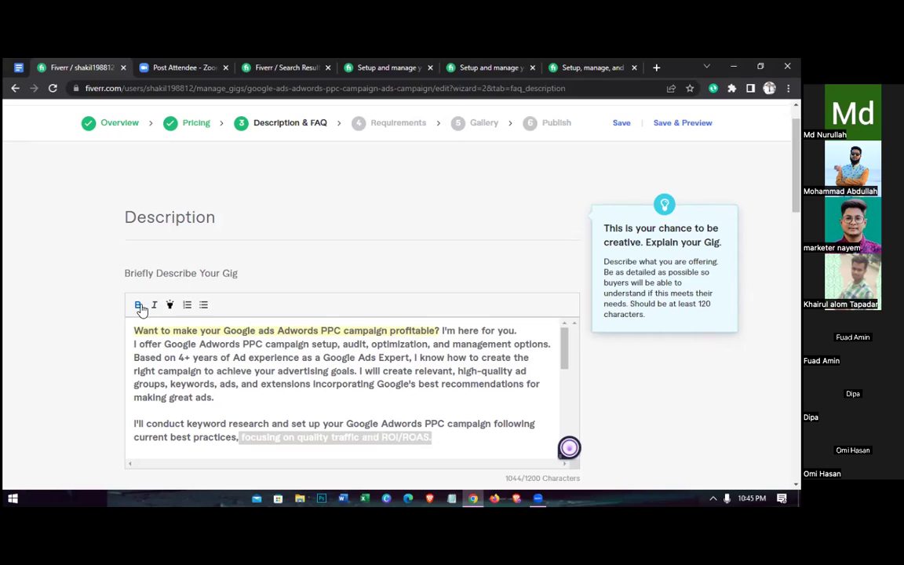
left_click(440, 437)
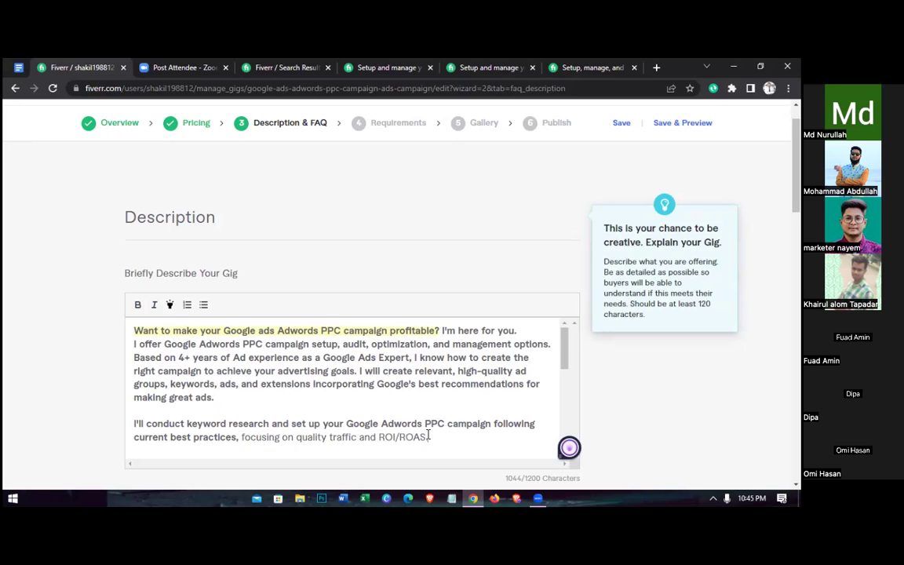
left_click_drag(430, 436, 239, 437)
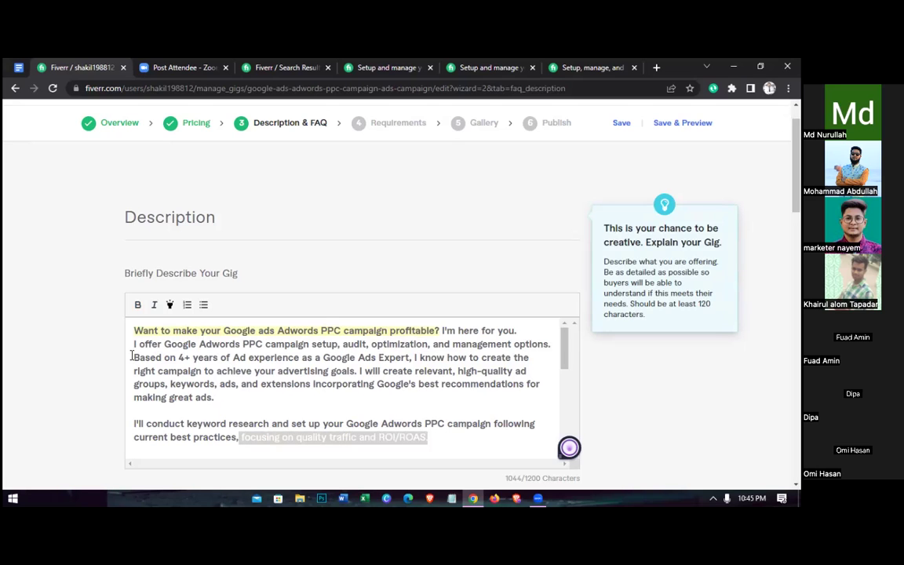
left_click(135, 305)
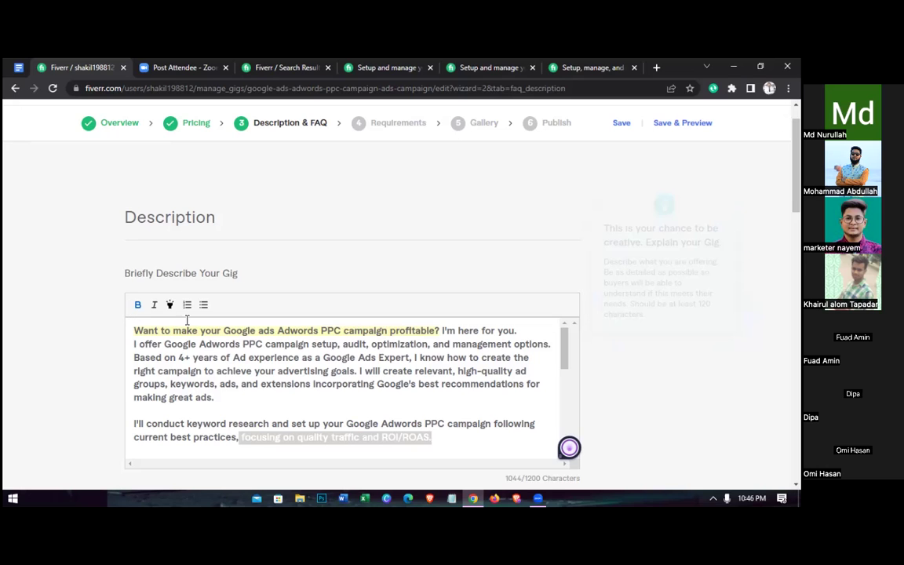
left_click(437, 437)
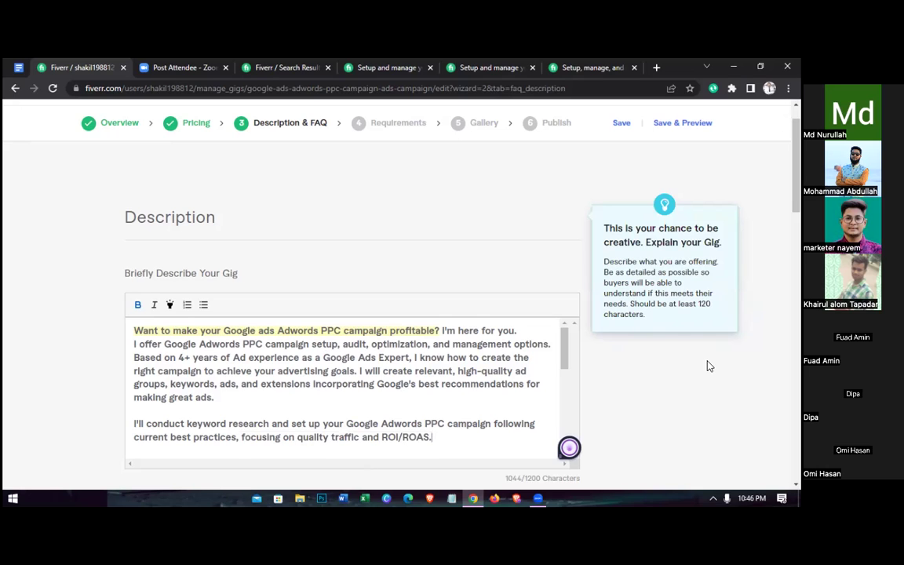
Try to highlight the heading "What I will do for you:" in the gig description and insert a blank line between it and the bullet list
left_click(638, 414)
left_click(565, 360)
left_click_drag(565, 360, 564, 389)
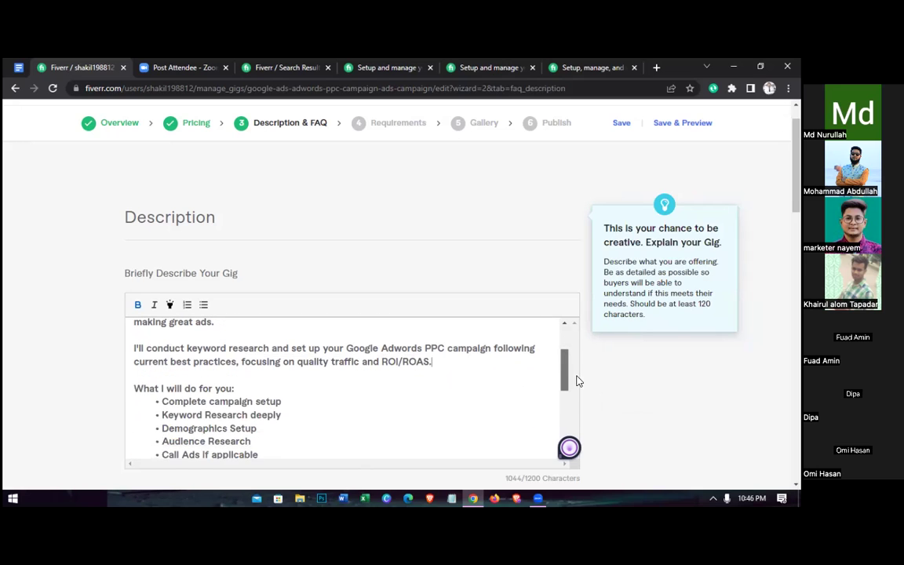
left_click(238, 389)
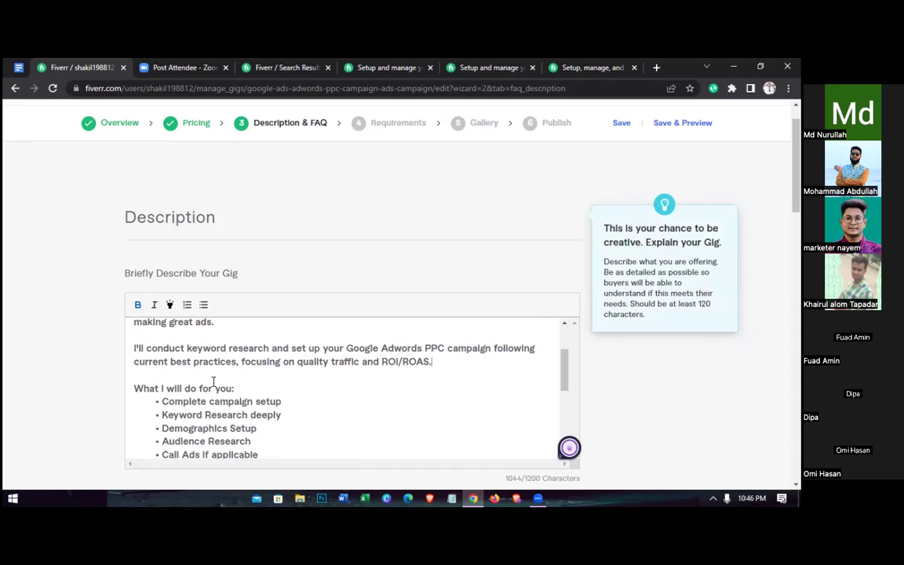
left_click(141, 384, "shift")
left_click(132, 384, "shift")
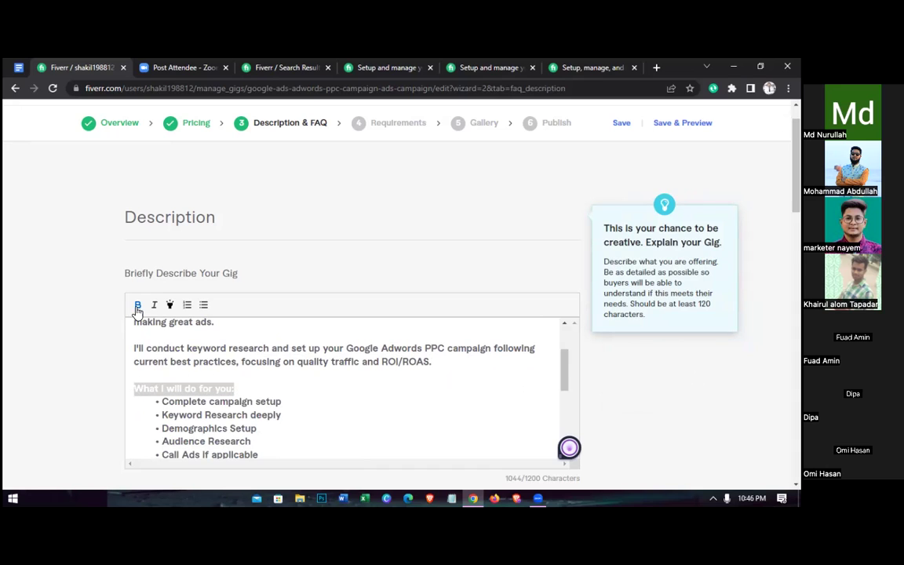
left_click(167, 305)
left_click(242, 386)
left_click(243, 387)
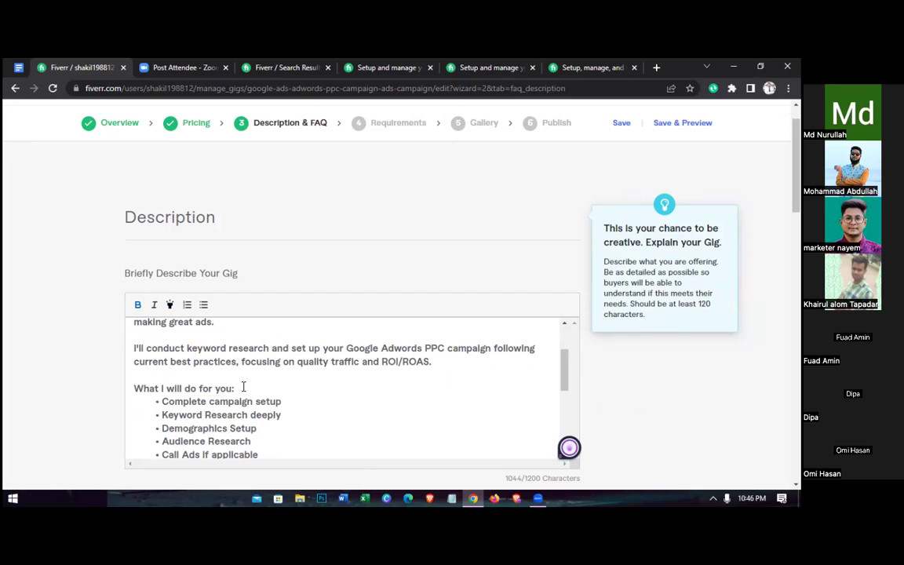
key("Return")
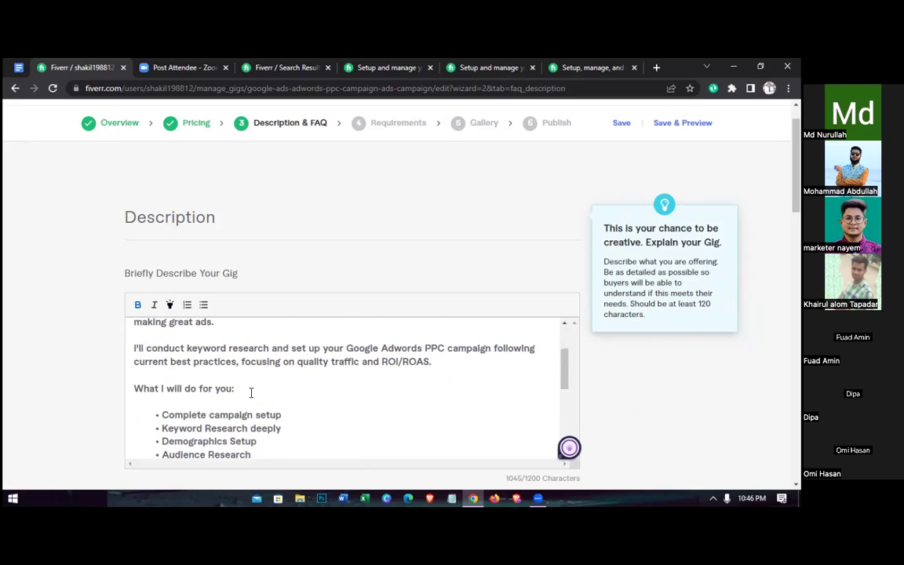
Highlight the line "PLEASE GET IN TOUCH WITH ME BEFORE PLACING THE ORDER" and insert a blank line below it
scroll(251, 392, "up", 2)
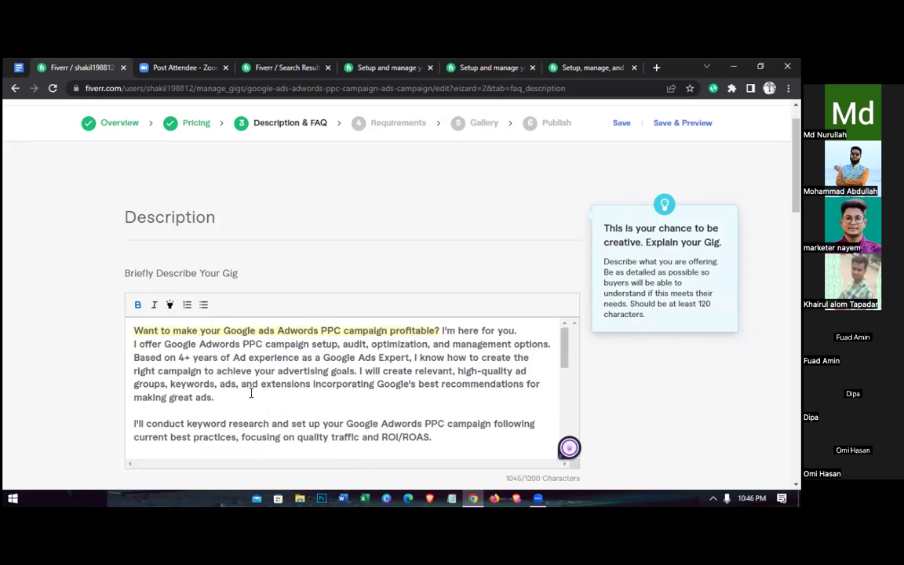
scroll(251, 394, "up", 1)
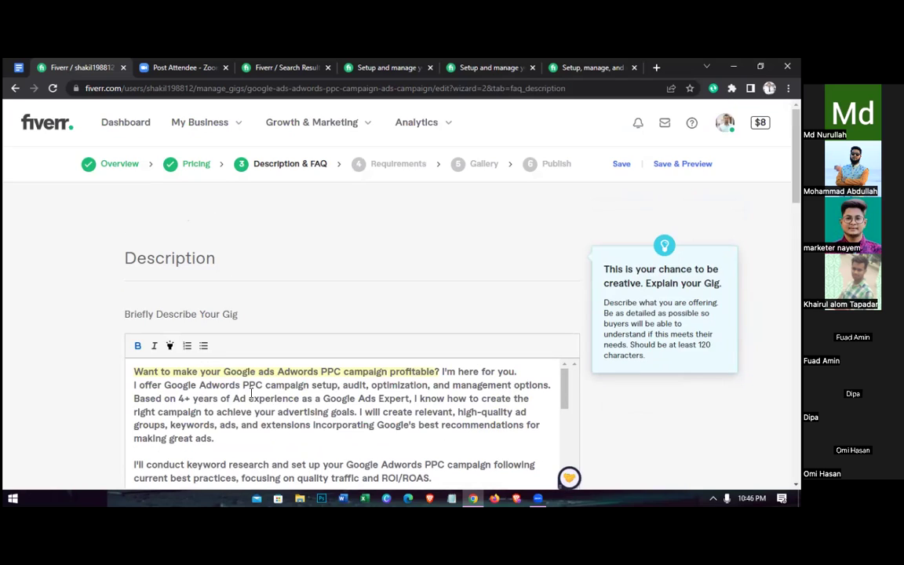
scroll(251, 394, "down", 8)
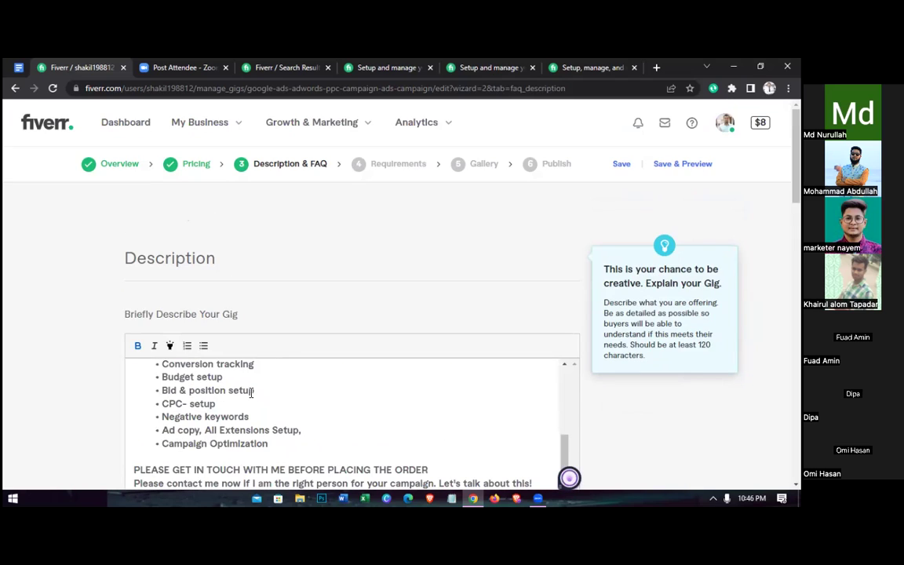
scroll(251, 392, "down", 3)
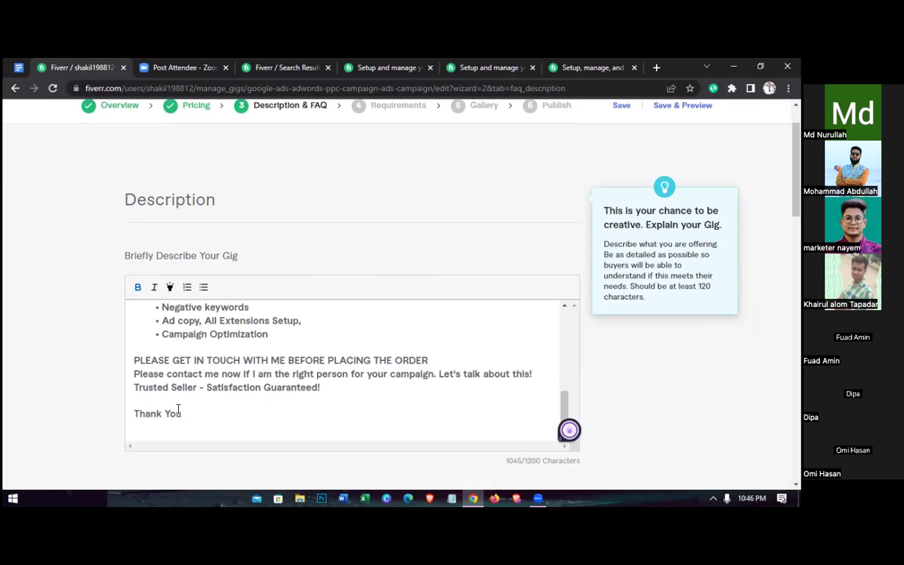
left_click_drag(133, 357, 438, 357)
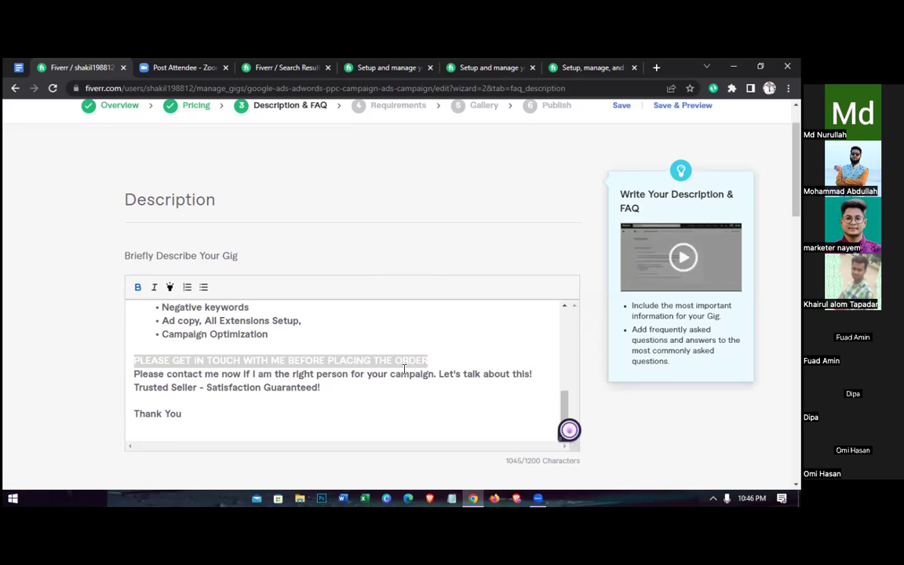
left_click(437, 357)
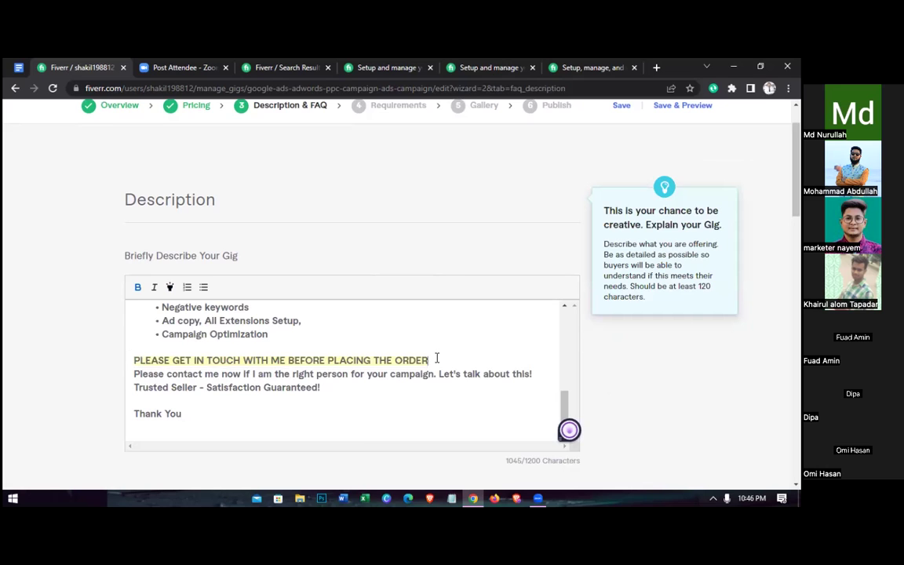
key("Return")
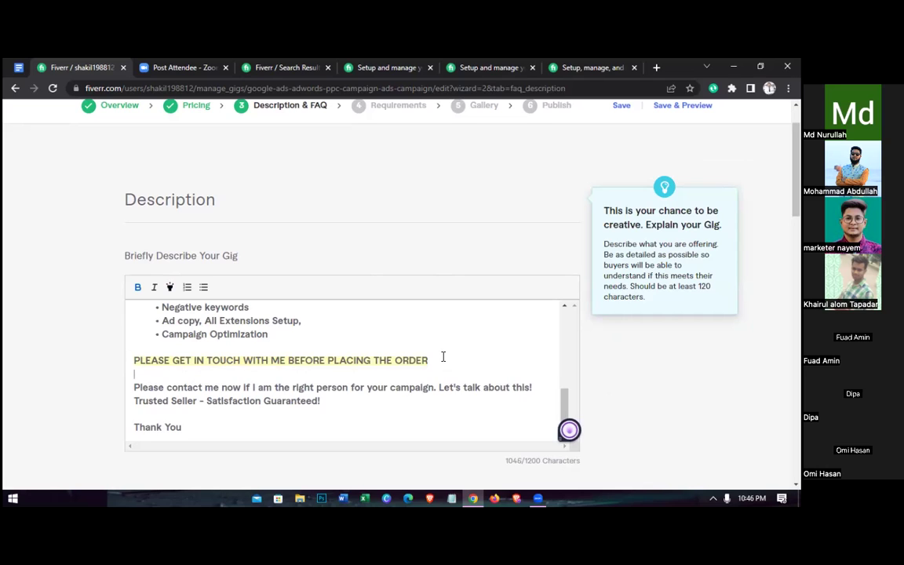
Go past the milestone workflow to the Frequently Asked Questions section and place the cursor in the empty question field
scroll(443, 357, "down", 1)
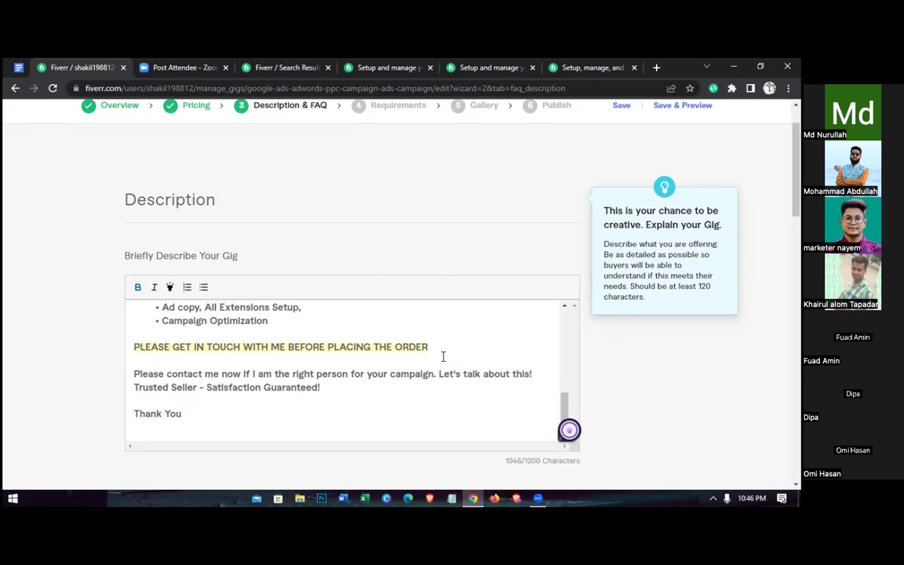
scroll(444, 357, "down", 2)
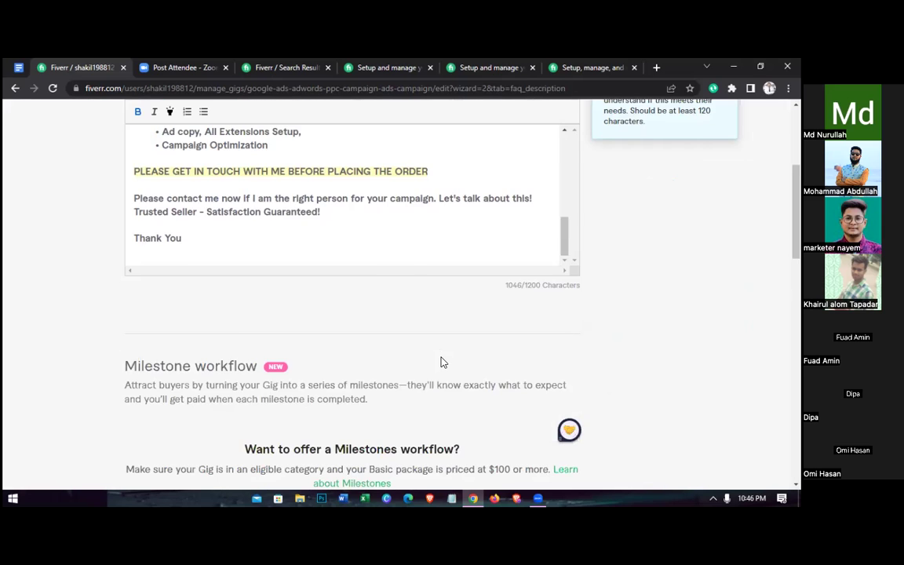
scroll(442, 362, "down", 2)
scroll(442, 362, "down", 1)
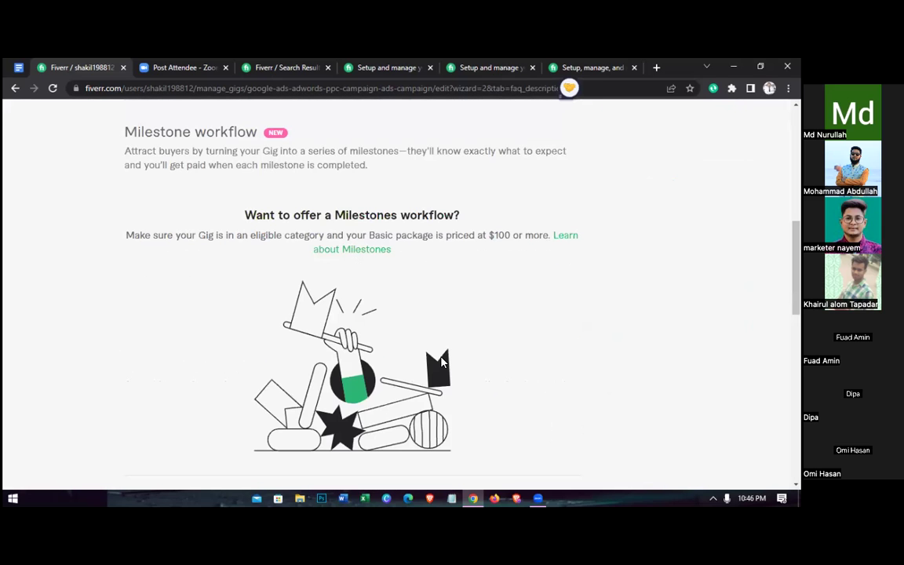
scroll(442, 362, "up", 1)
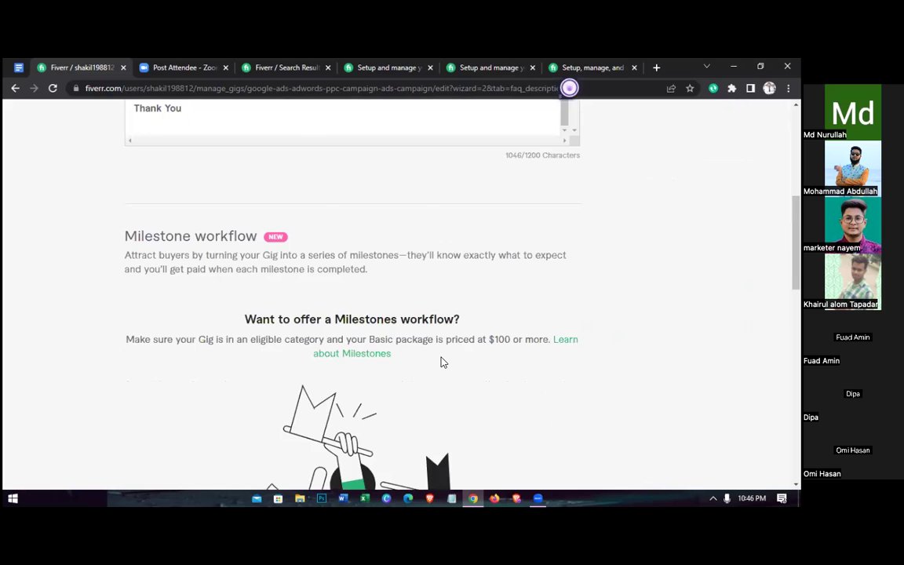
scroll(642, 346, "up", 2)
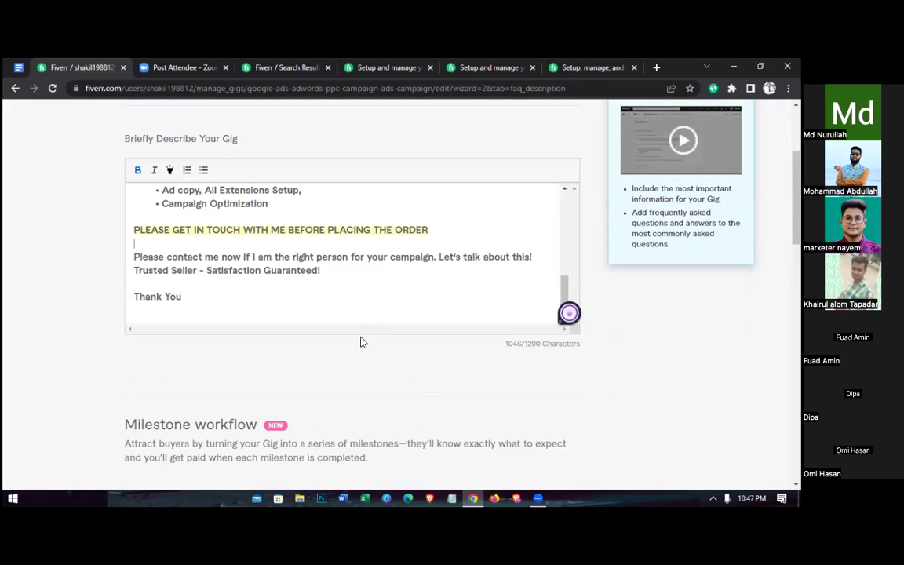
scroll(363, 335, "down", 1)
scroll(363, 335, "down", 2)
scroll(362, 335, "down", 3)
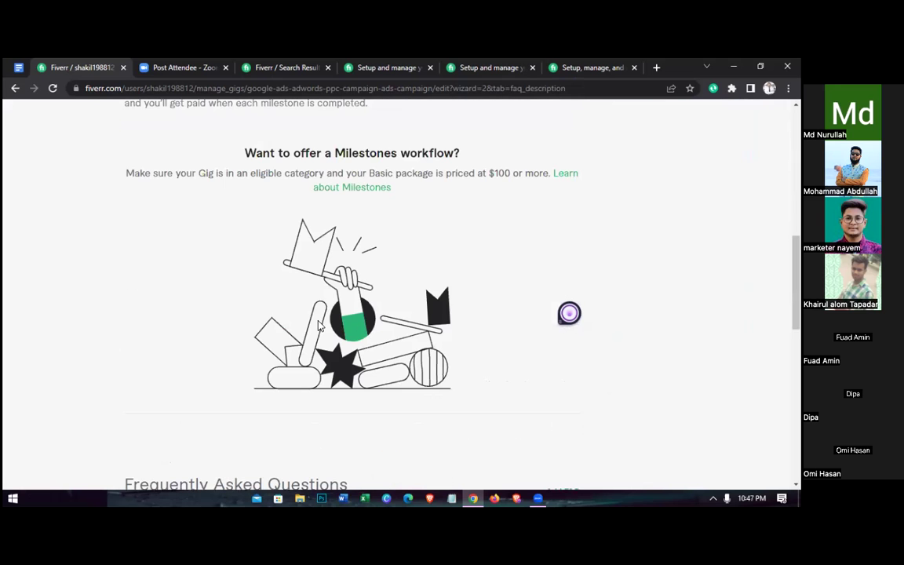
scroll(142, 322, "down", 4)
left_click(142, 327)
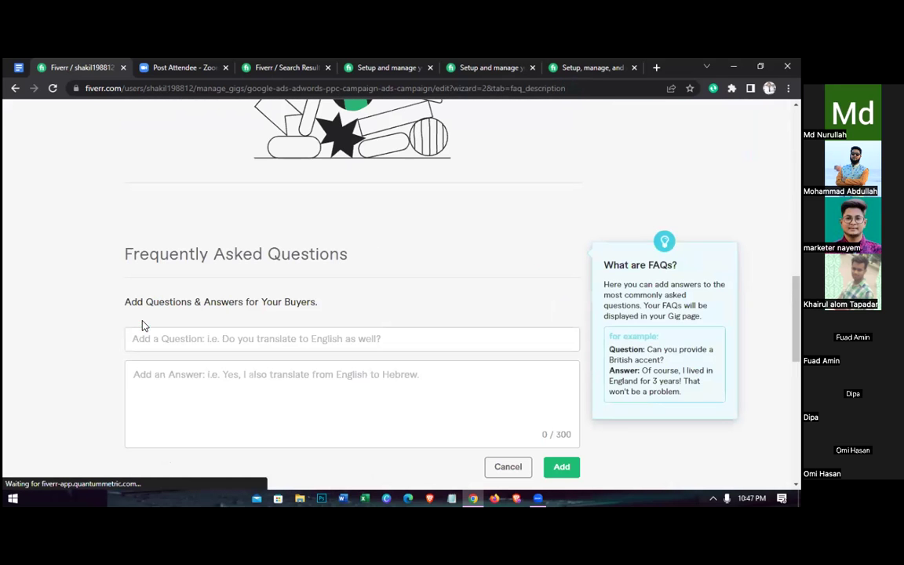
scroll(163, 218, "down", 2)
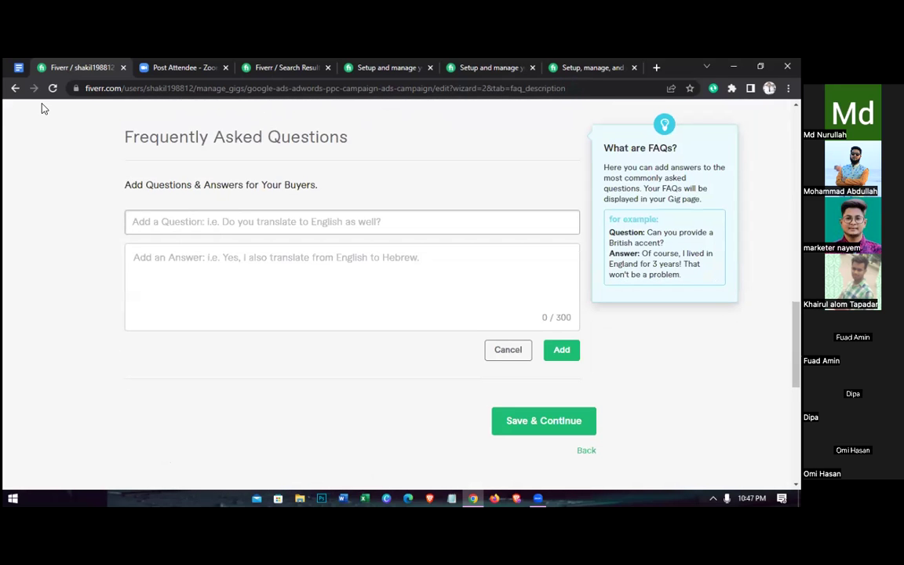
Copy the FAQ question "1. What do you need From me?" from the Google Docs draft into the Fiverr gig's question field
key("ctrl+shift+Tab")
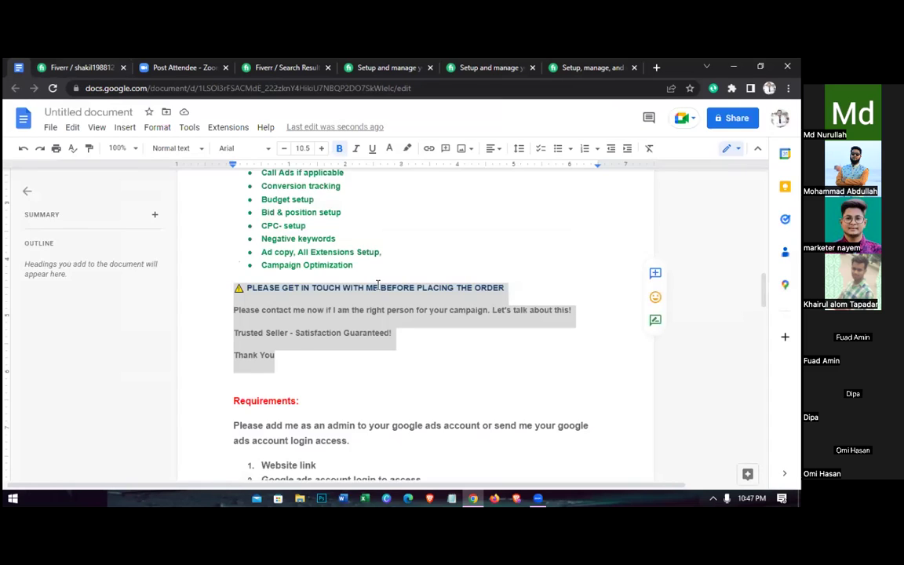
scroll(379, 285, "down", 2)
left_click(378, 285)
scroll(312, 256, "down", 3)
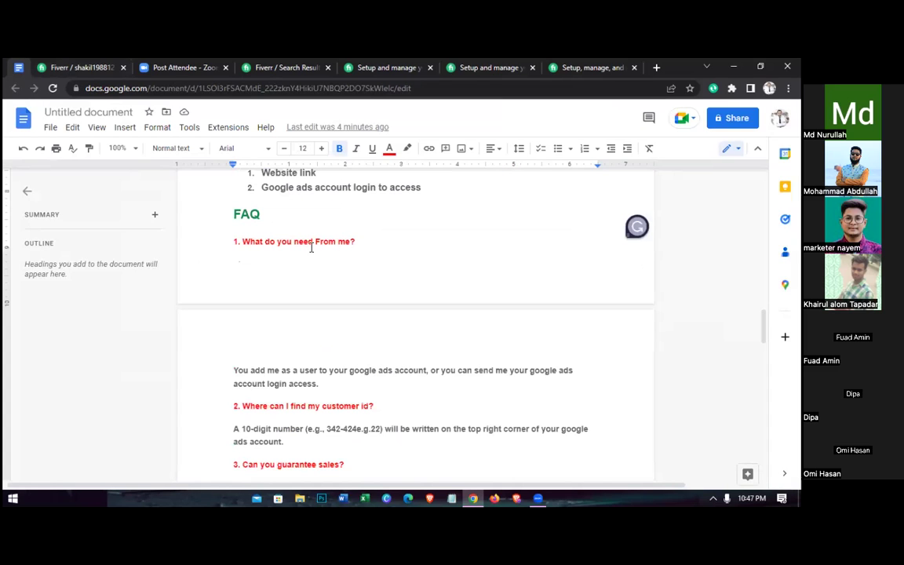
triple_click(220, 238)
key("ctrl+c")
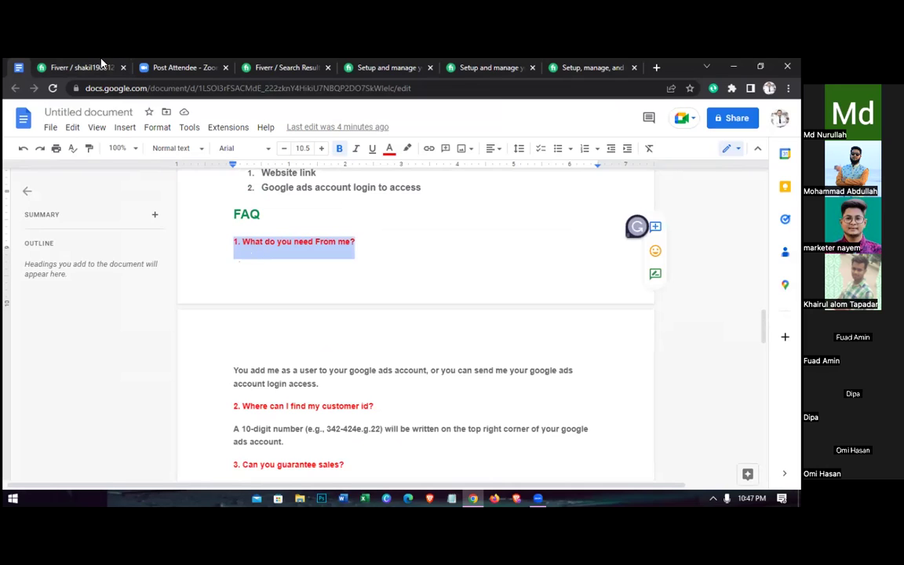
left_click(77, 68)
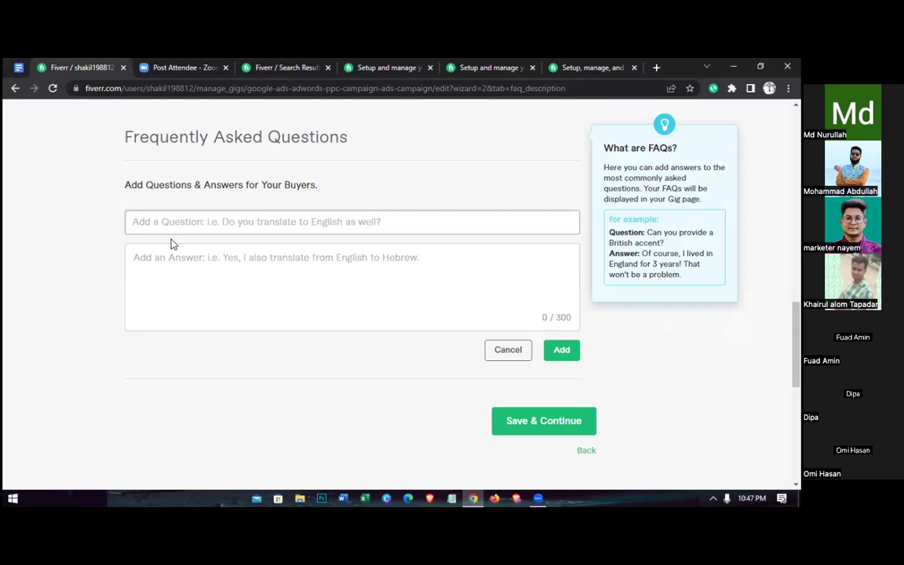
key("ctrl+v")
key("Tab")
Select the first FAQ answer and the line "2. Where can I find my customer id?" in the Google Docs draft, and return to the Fiverr FAQ form
left_click(18, 67)
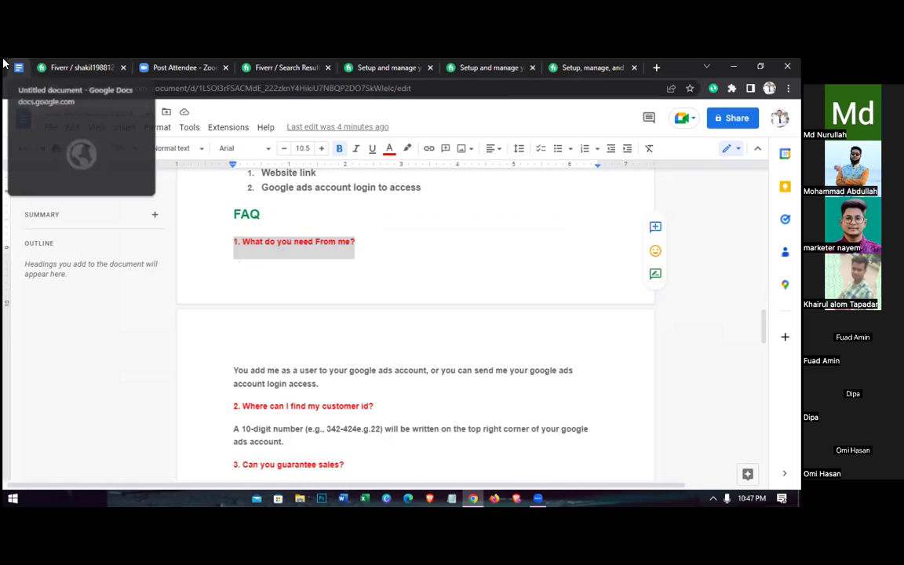
scroll(318, 327, "down", 1)
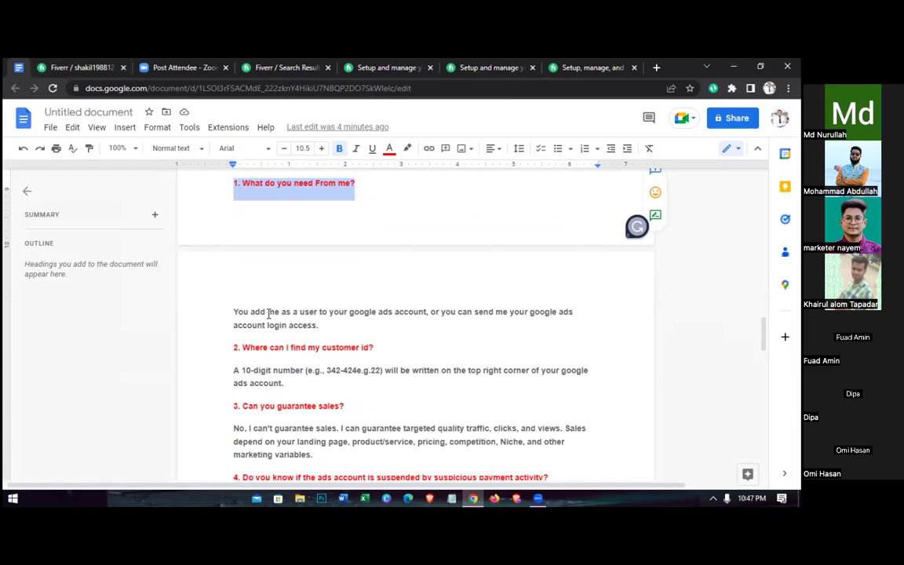
left_click_drag(320, 325, 234, 307)
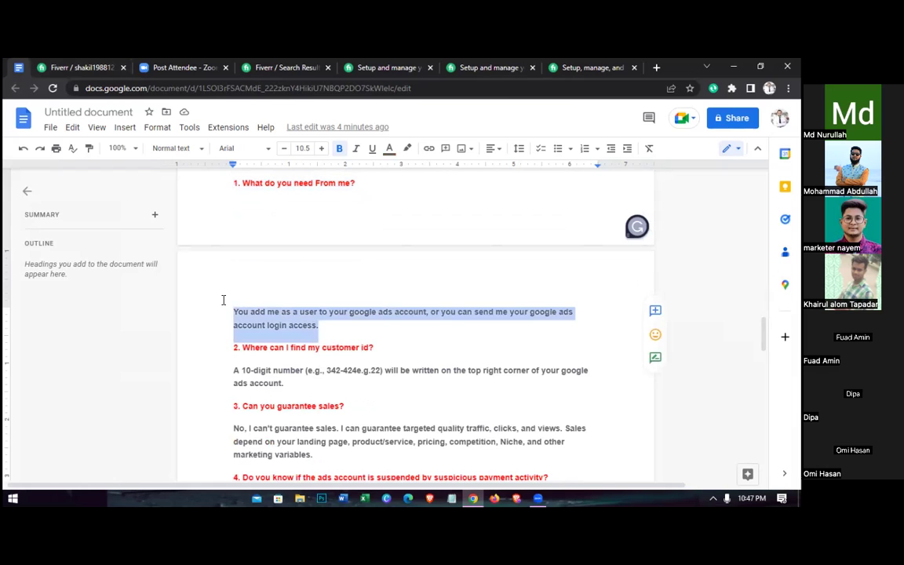
left_click_drag(375, 349, 227, 347)
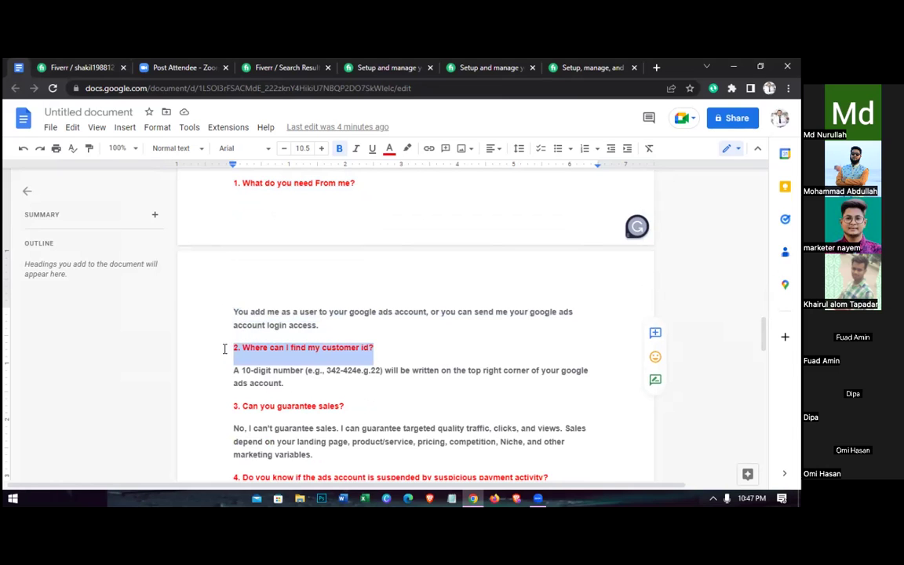
left_click(80, 67)
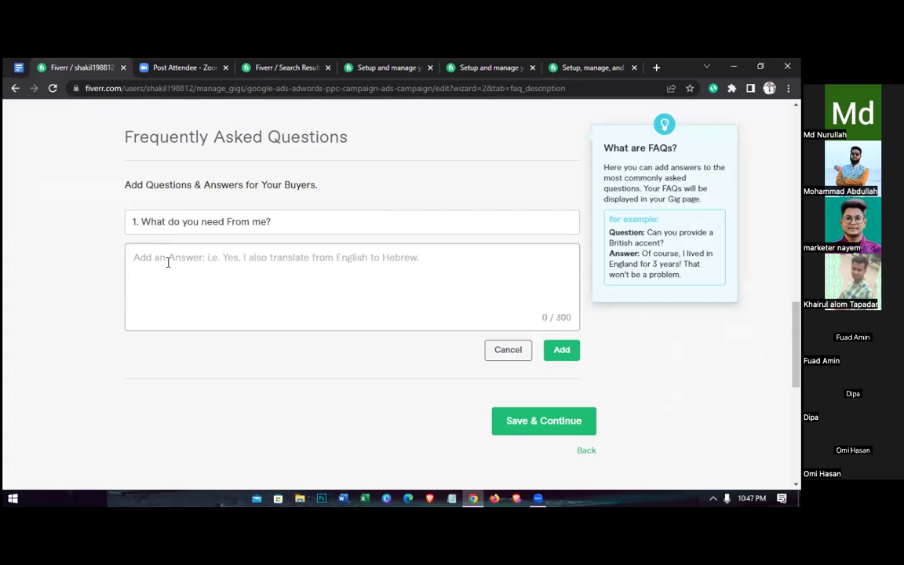
Add FAQ 1 with the copied answer about google ads account user or login access, and open a blank FAQ entry
key("ctrl+grave")
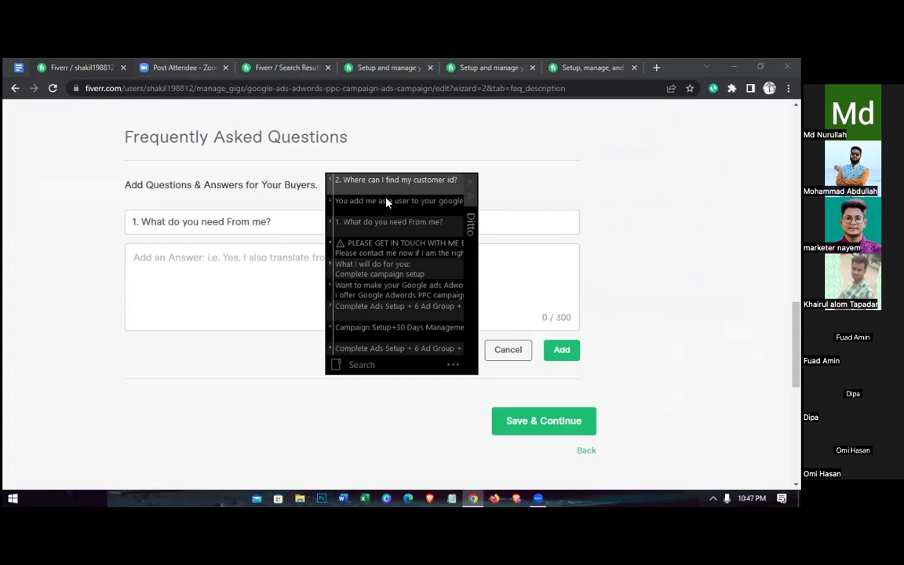
key("Return")
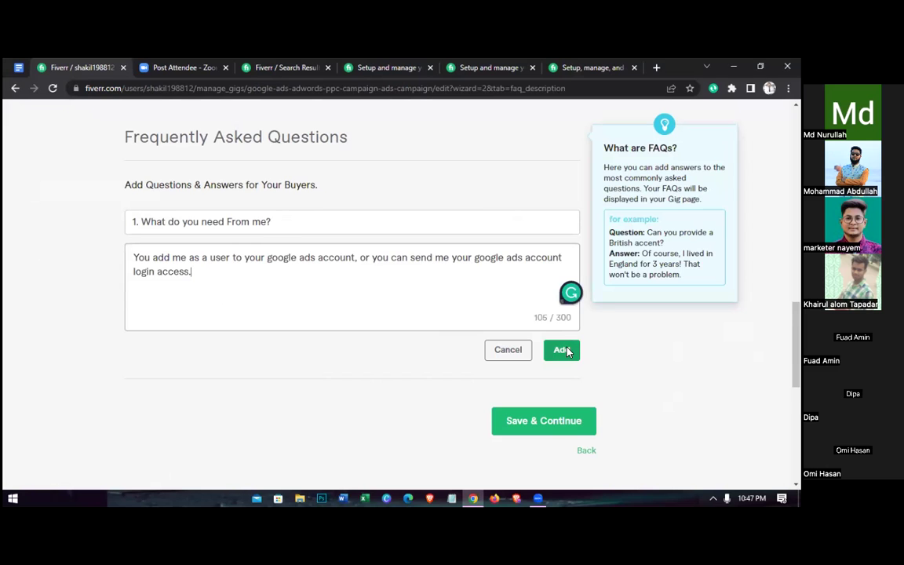
left_click(565, 351)
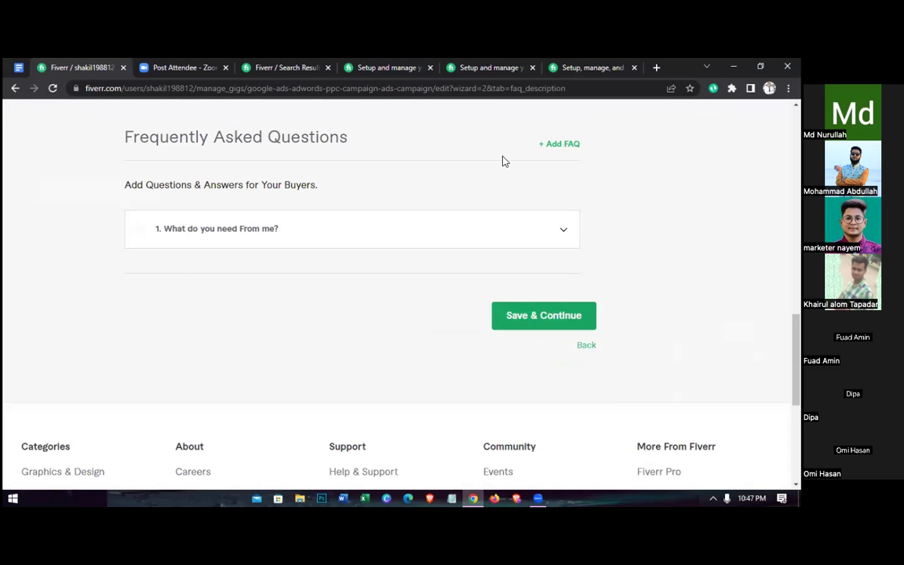
left_click(548, 145)
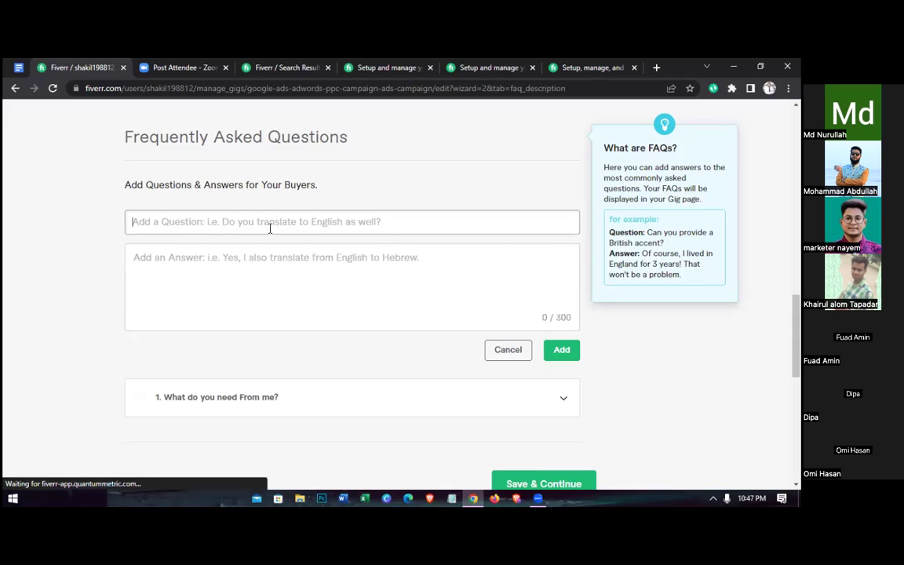
key("ctrl+grave")
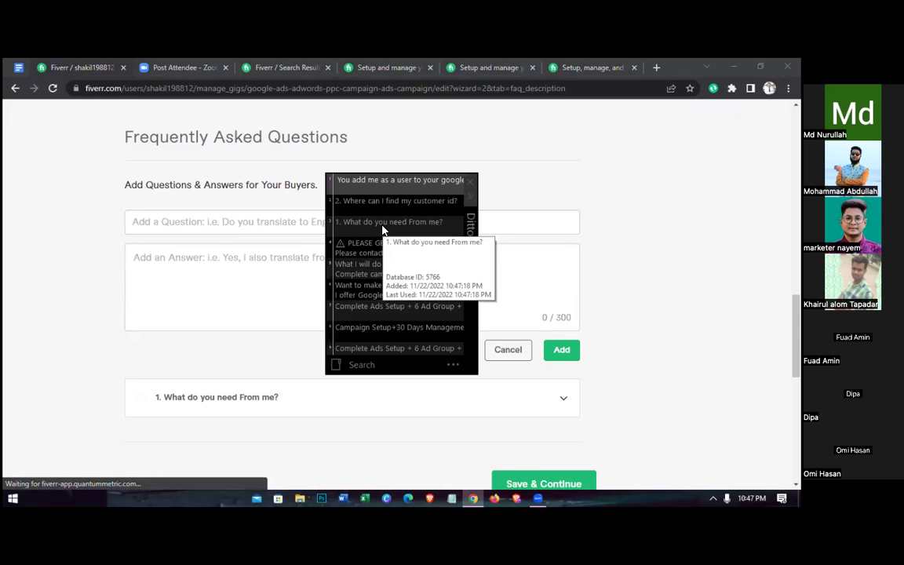
double_click(328, 224)
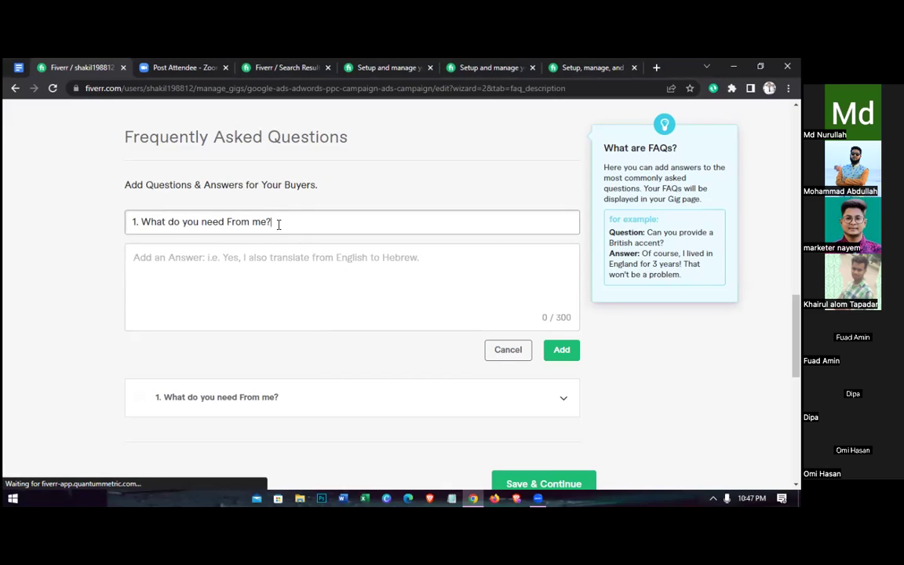
key("shift+Left")
key("shift+Left")
key("shift+Left")
key("shift+Left")
key("shift+Left")
key("shift+Left")
key("shift+Left")
key("shift+Left")
key("shift+Left")
key("shift+Left")
key("shift+Left")
key("shift+Left")
key("shift+Left")
key("shift+Left")
key("shift+Left")
key("ctrl+a")
key("BackSpace")
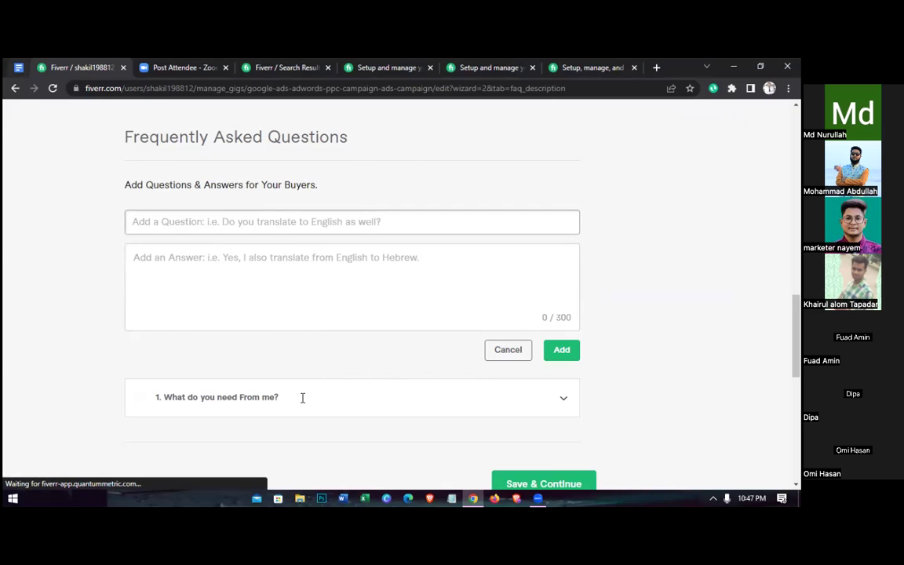
Copy "2. Where can I find my customer id?" from the Google Docs document into the new FAQ's question on Fiverr
key("ctrl+1")
left_click_drag(343, 406, 227, 405)
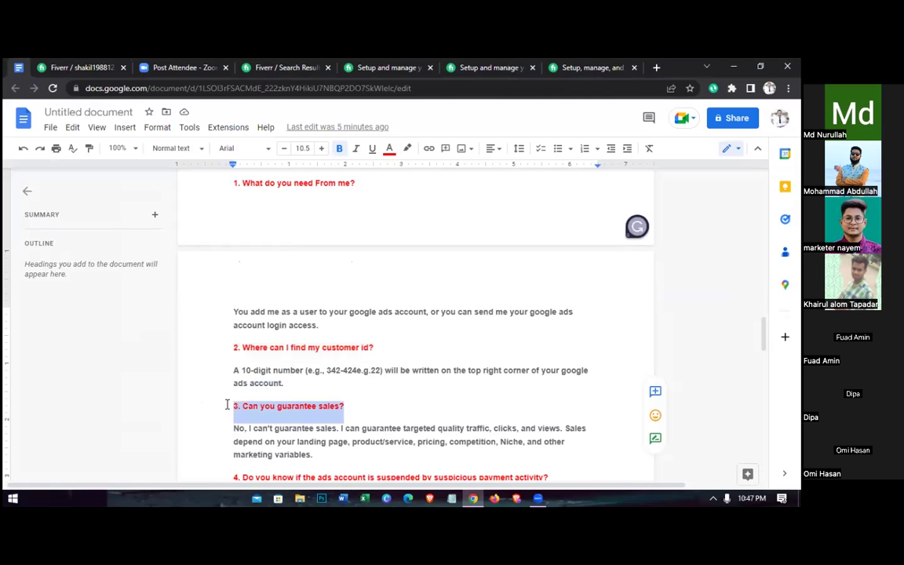
left_click_drag(373, 347, 226, 350)
key("ctrl+c")
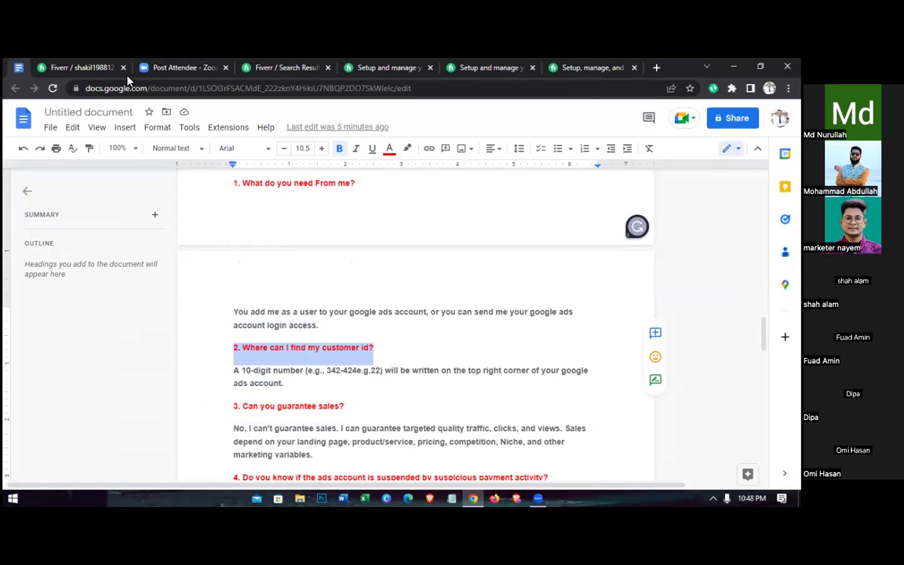
left_click(98, 67)
left_click(141, 221)
key("ctrl+v")
Copy the 10-digit number answer from the document into the customer id FAQ and add the FAQ to the gig
left_click(18, 67)
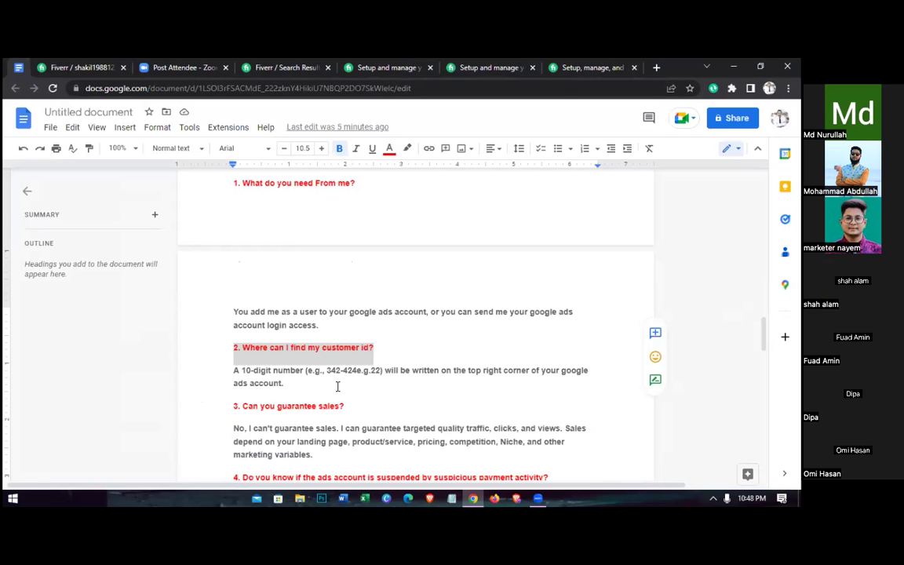
triple_click(212, 369)
key("ctrl+c")
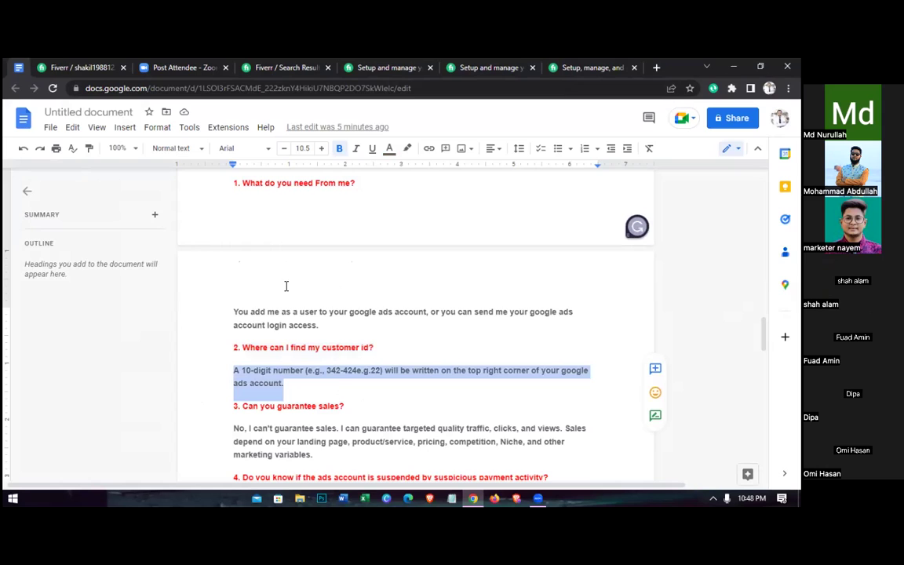
key("ctrl+Tab")
left_click(227, 264)
key("ctrl+v")
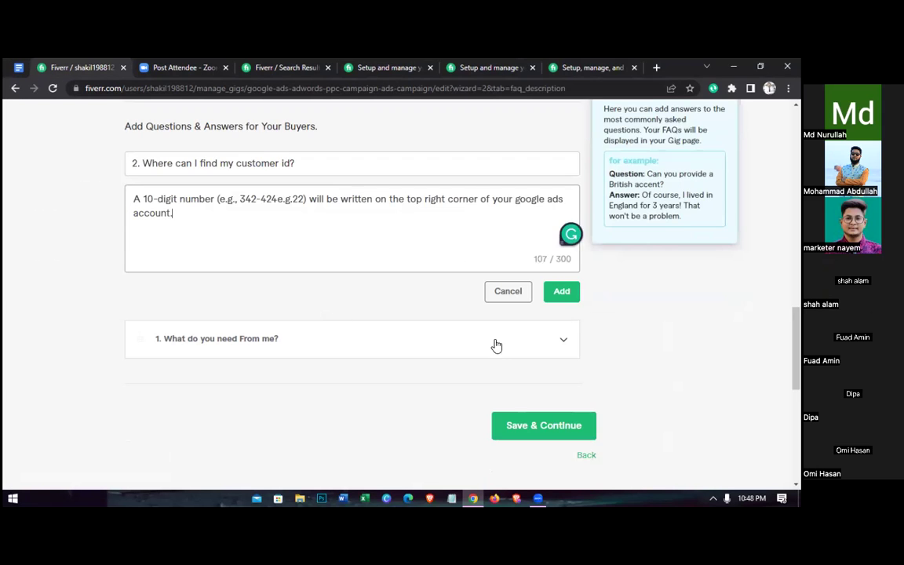
scroll(549, 353, "up", 1)
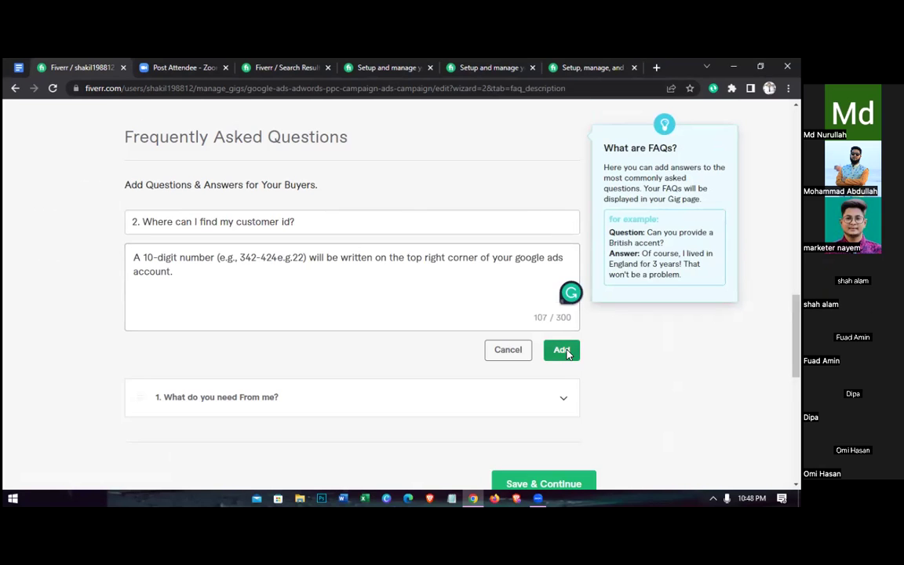
left_click(563, 351)
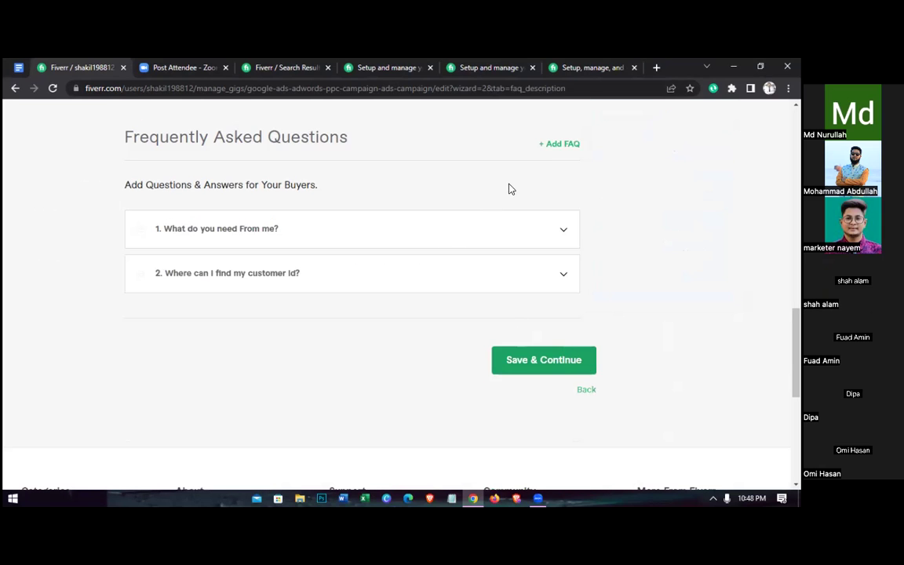
Start another FAQ and fill its question with "3. Can you guarantee sales?" copied from the document
left_click(554, 148)
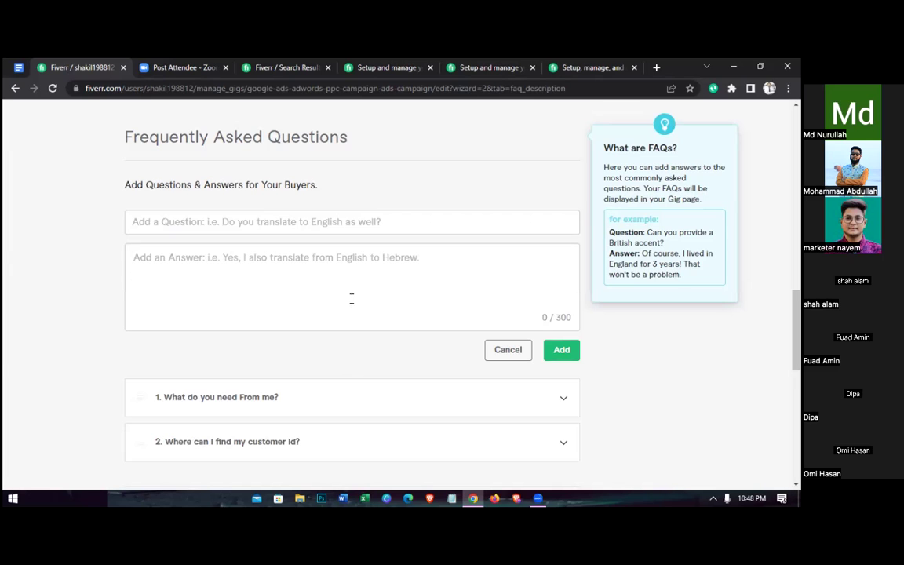
key("ctrl+1")
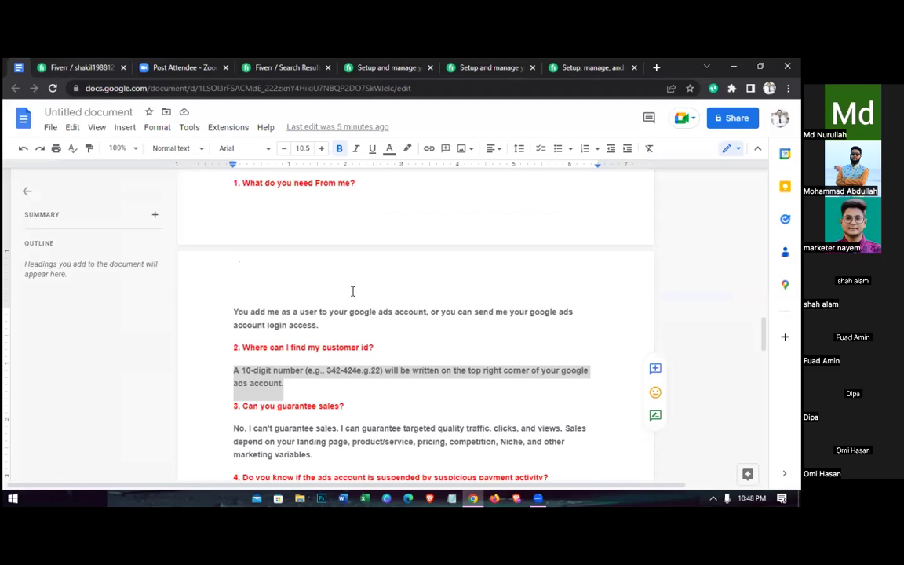
scroll(352, 291, "down", 2)
left_click_drag(233, 266, 352, 291)
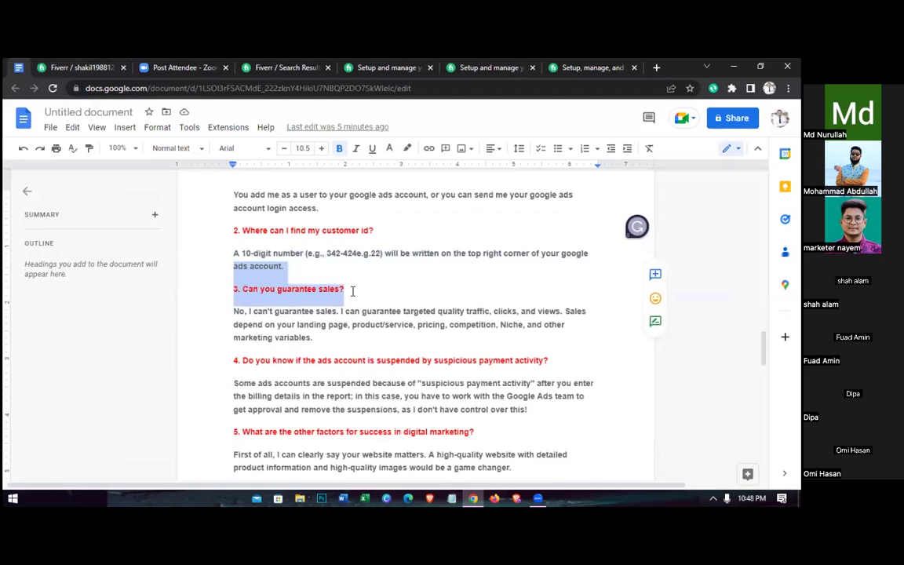
triple_click(353, 291)
key("ctrl+c")
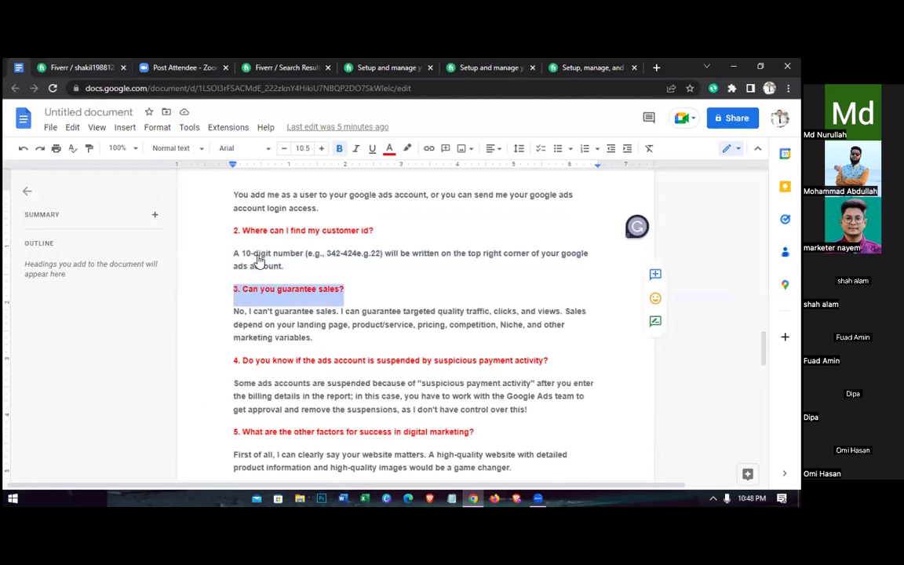
key("ctrl+Tab")
left_click(235, 223)
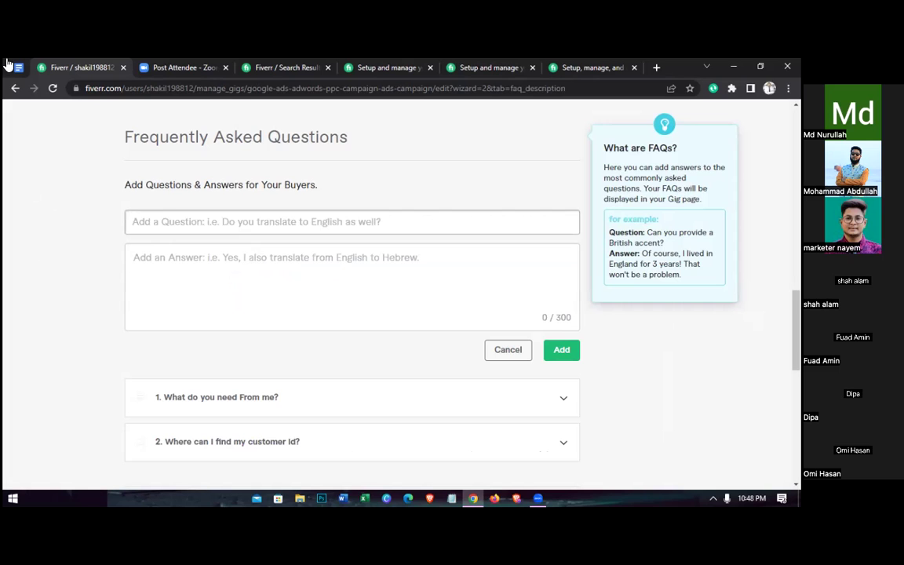
key("ctrl+v")
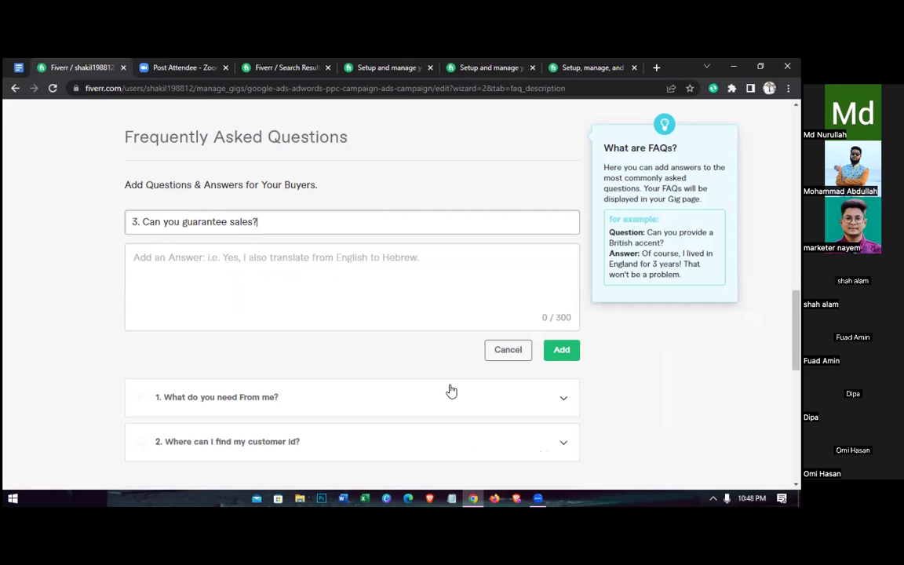
Copy the answer beginning "No, I can't guarantee sales" from the document into FAQ 3 and add it to the gig
key("ctrl+shift+Tab")
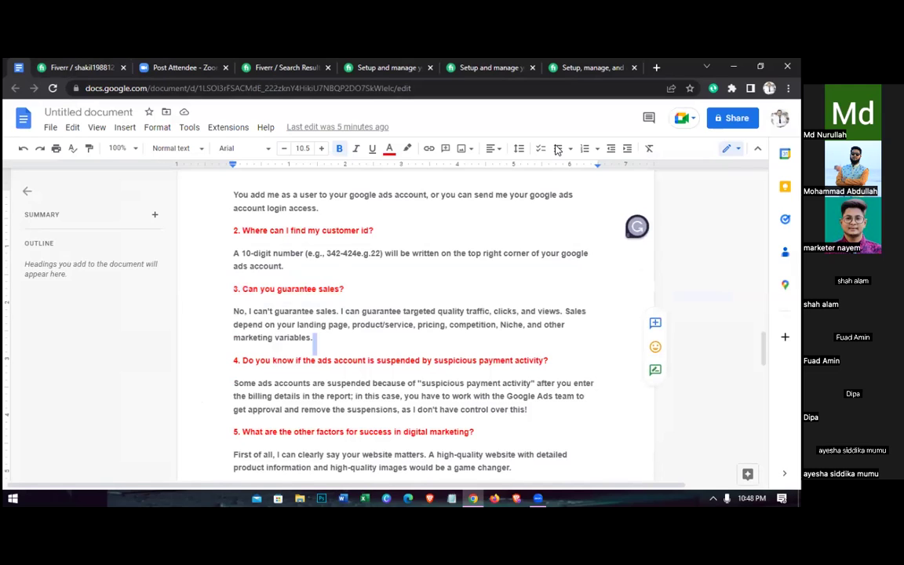
key("ctrl+shift+Up")
key("ctrl+c")
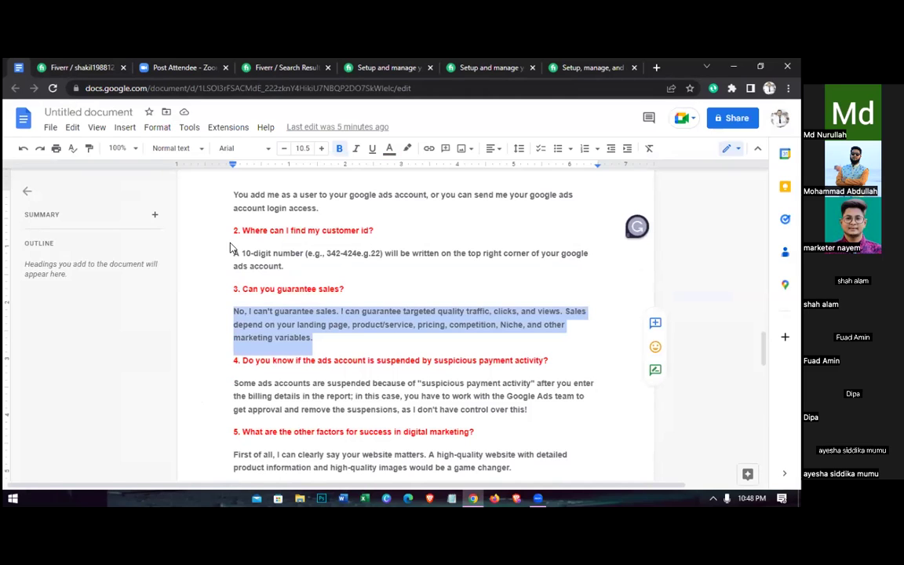
key("ctrl+Tab")
key("ctrl+v")
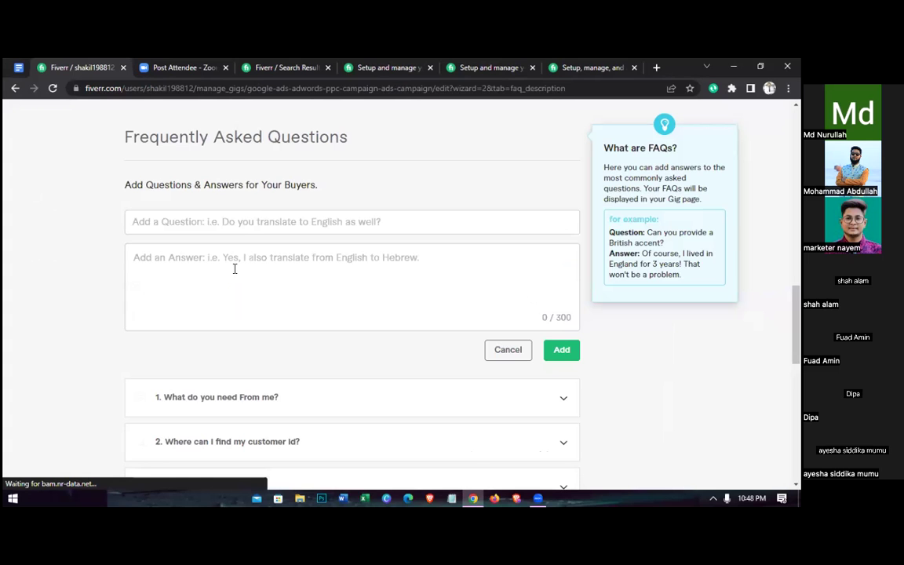
Copy "4. Do you know if the ads account is suspended by suspicious payment activity?" from the document into the new FAQ's question
key("ctrl+shift+Tab")
scroll(219, 235, "down", 3)
left_click_drag(233, 243, 246, 267)
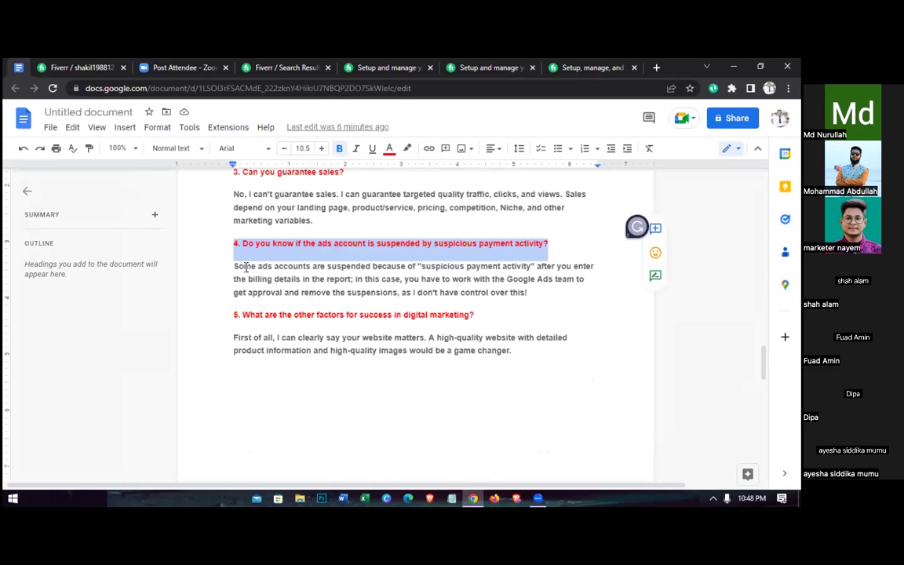
key("ctrl+Tab")
Copy the answer beginning "Some ads accounts are suspended" from the document into FAQ 4 and add it to the gig
key("ctrl+shift+Tab")
triple_click(395, 285)
key("ctrl+c")
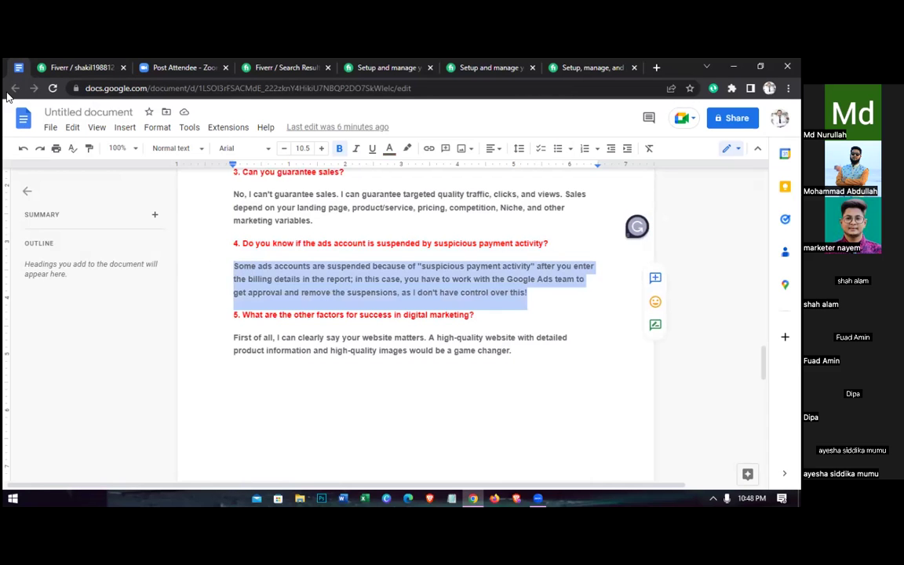
key("ctrl+Tab")
key("ctrl+v")
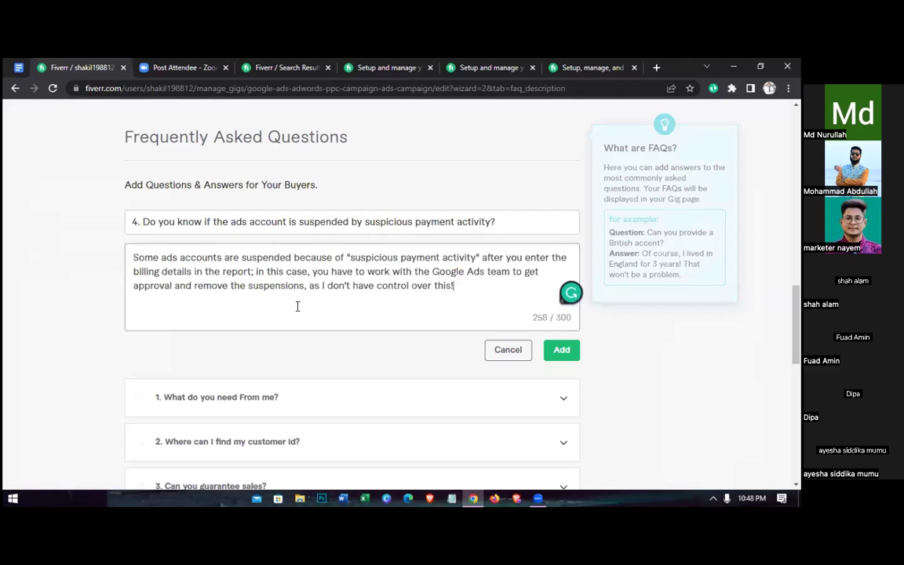
key("Tab")
key("Tab")
key("Return")
Copy "5. What are the other factors for success in digital marketing?" from the document into a new FAQ's question
key("ctrl+shift+Tab")
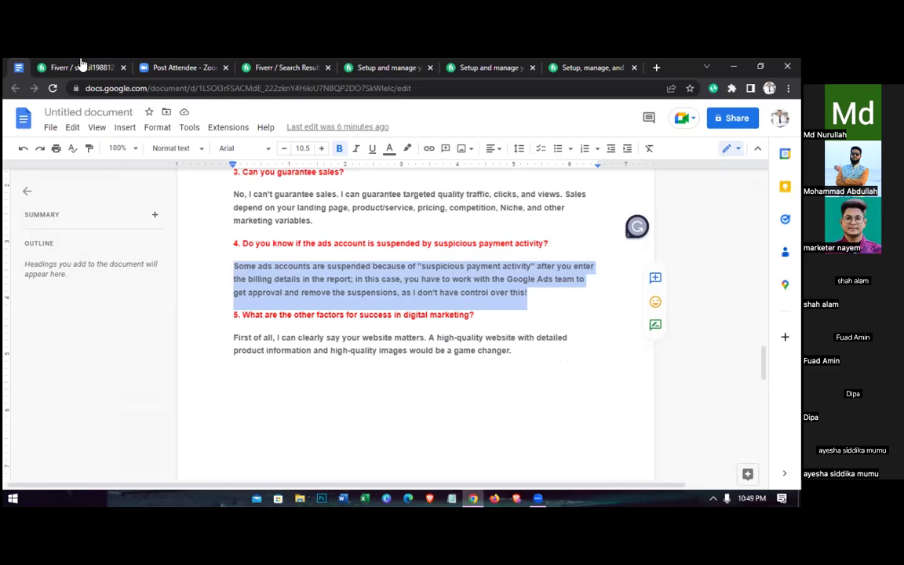
left_click_drag(377, 292, 295, 355)
triple_click(353, 315)
key("ctrl+Tab")
Copy the answer beginning "First of all, I can clearly say your website matters" into FAQ 5 and add it to the gig
key("ctrl+shift+Tab")
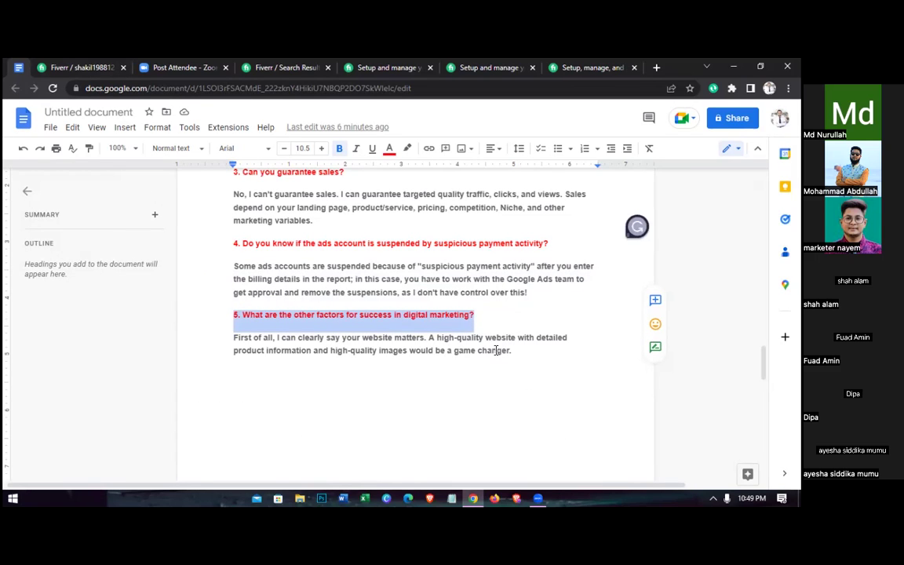
triple_click(202, 338)
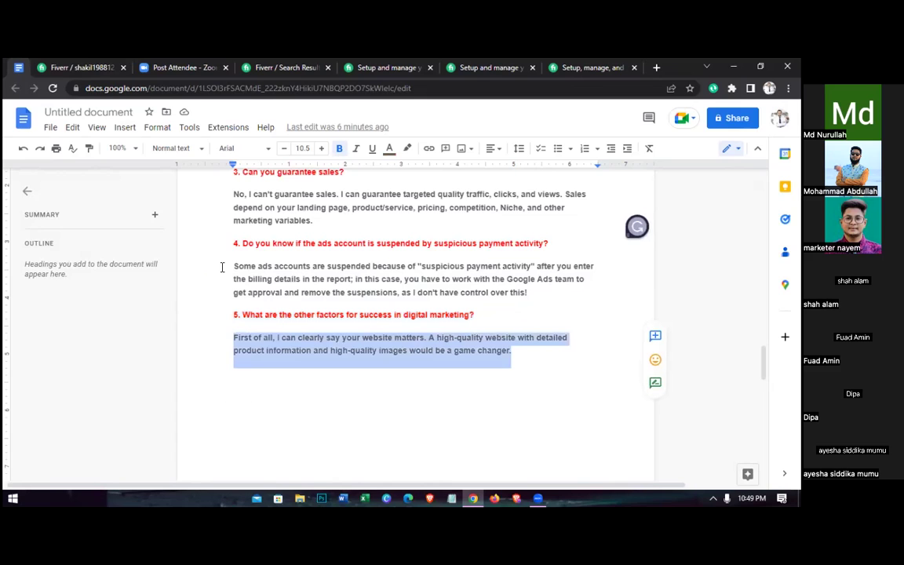
key("ctrl+c")
key("ctrl+Tab")
key("ctrl+v")
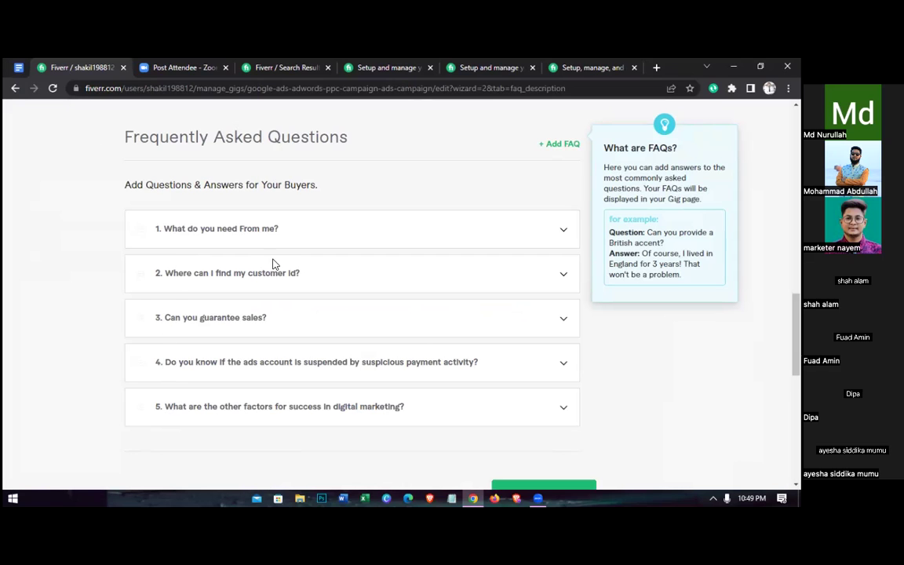
key("ctrl+shift+Tab")
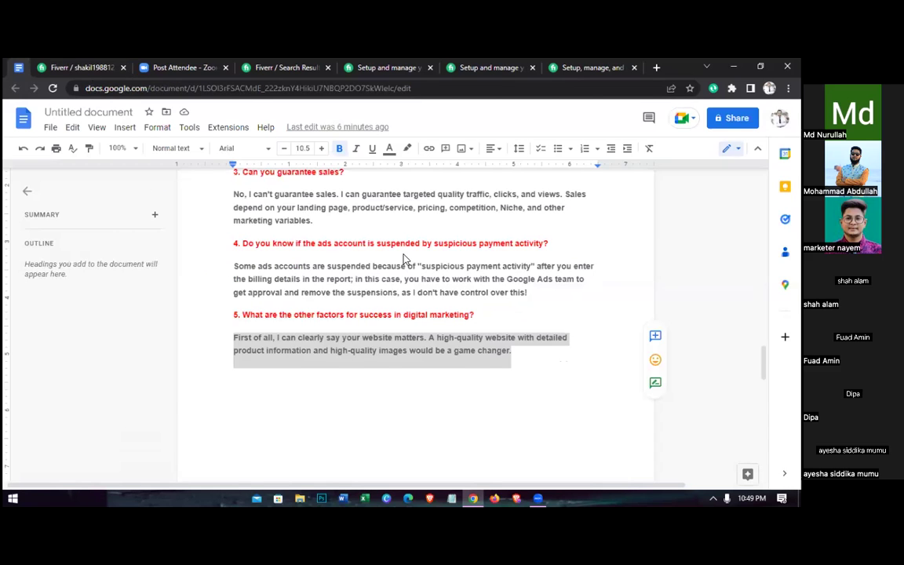
scroll(403, 258, "up", 1)
left_click(448, 305)
key("ctrl+Tab")
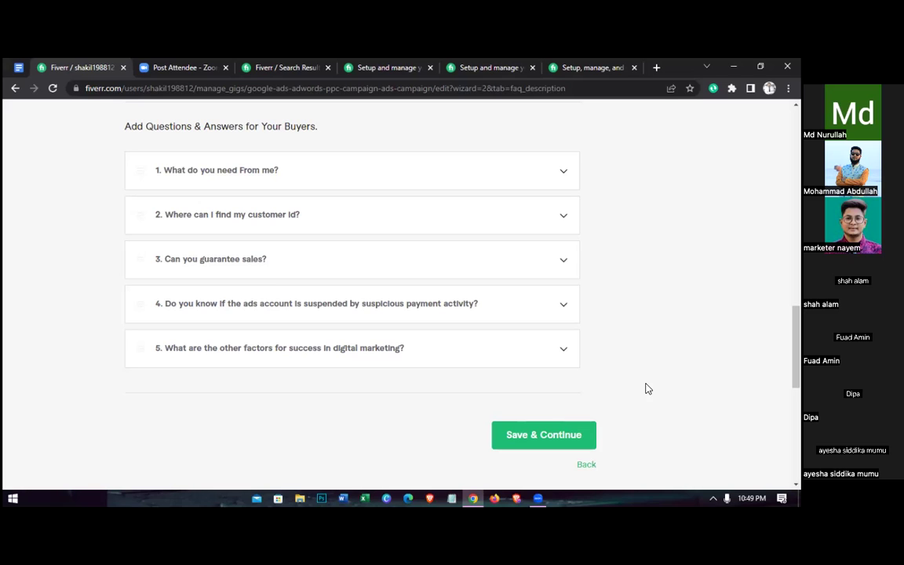
Delete the "Where can I find my customer id?" FAQ and open the suspicious payment activity FAQ for editing
mouse_move(562, 223)
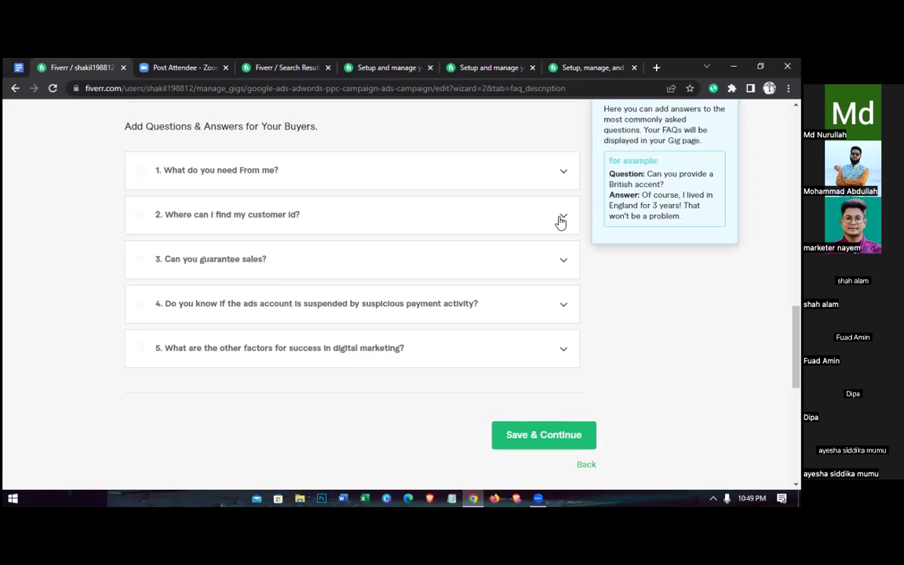
left_click(530, 229)
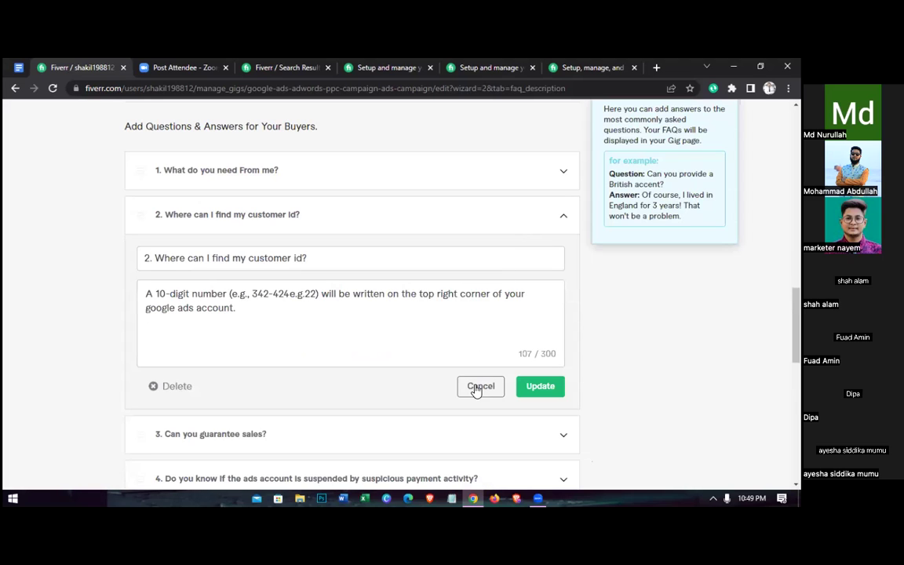
left_click(169, 386)
mouse_move(359, 266)
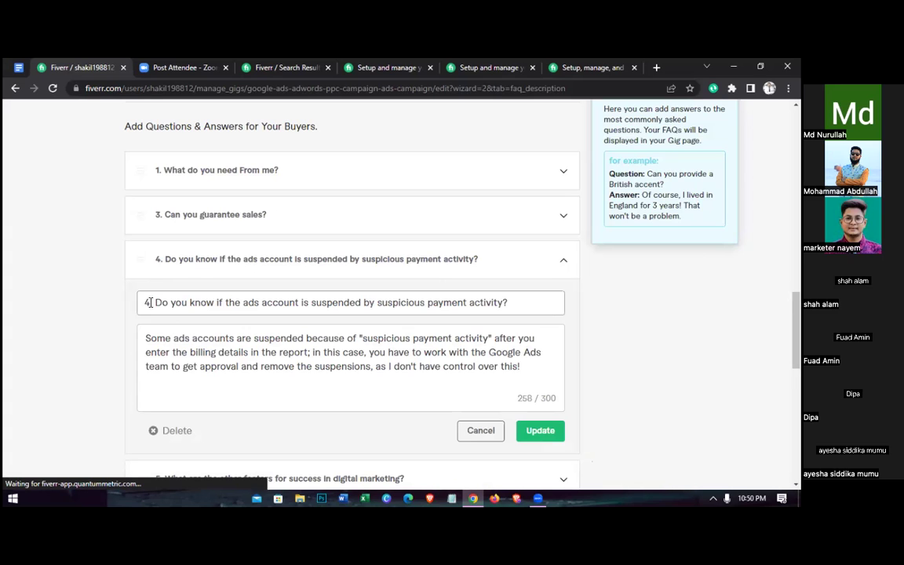
Renumber the suspicious payment activity question to 3 and update the FAQ
scroll(205, 349, "down", 1)
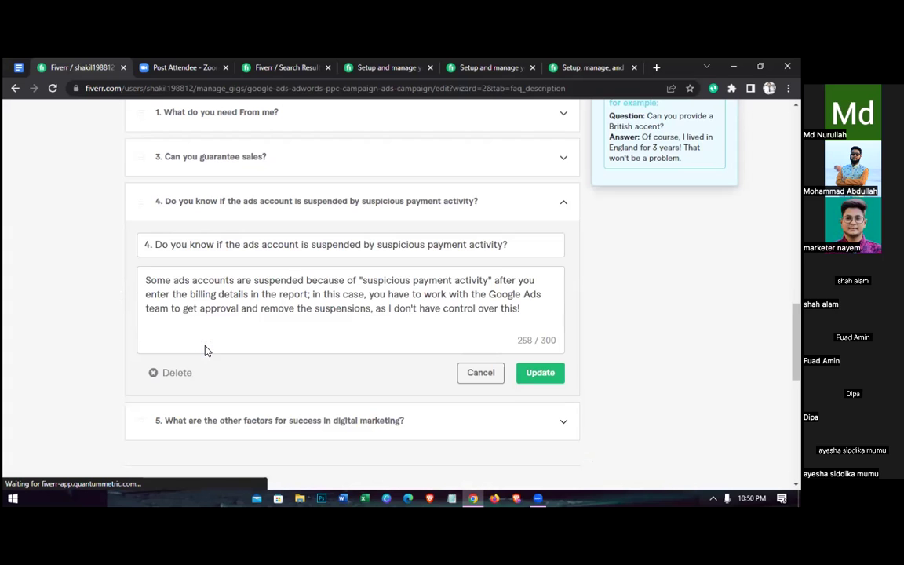
scroll(171, 292, "up", 1)
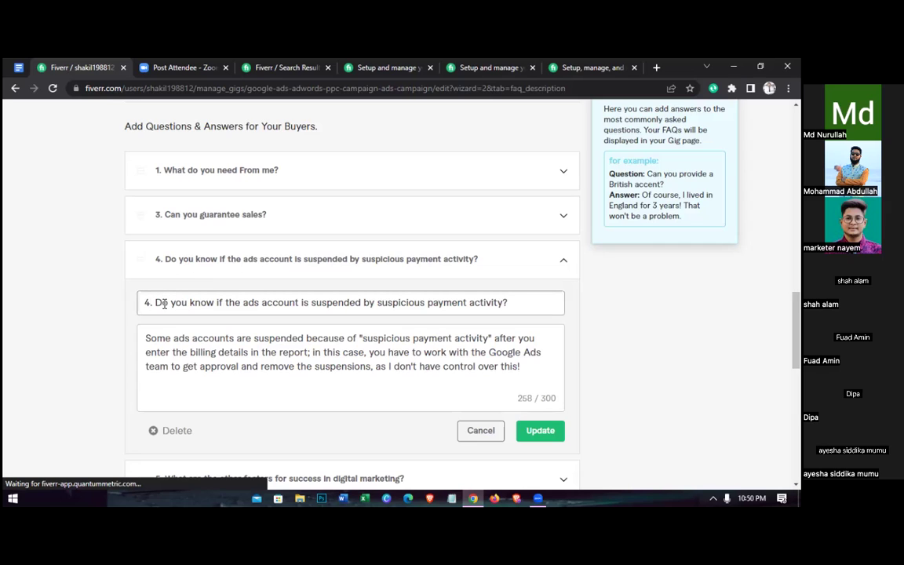
key("BackSpace")
type("3")
left_click(539, 434)
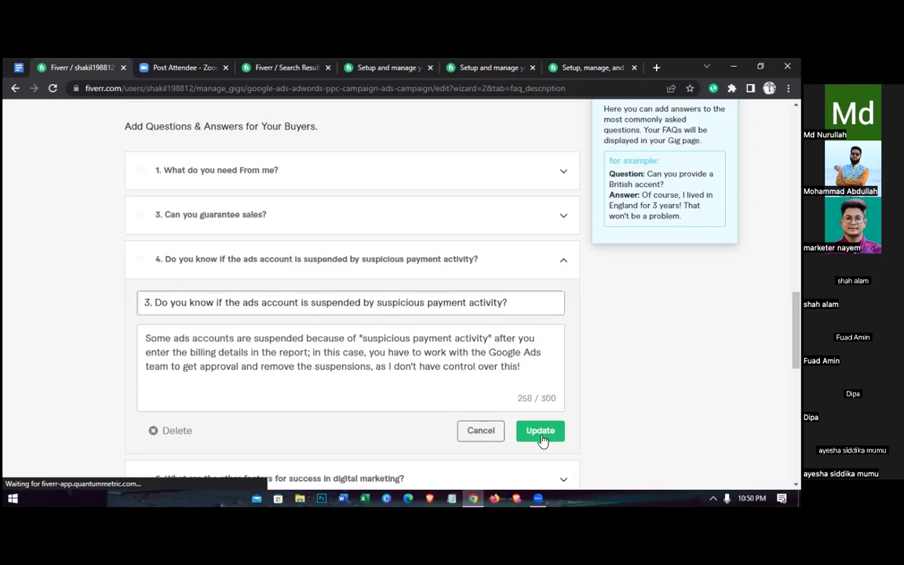
Renumber the "Can you guarantee sales?" question to 2 and update the FAQ
left_click(329, 224)
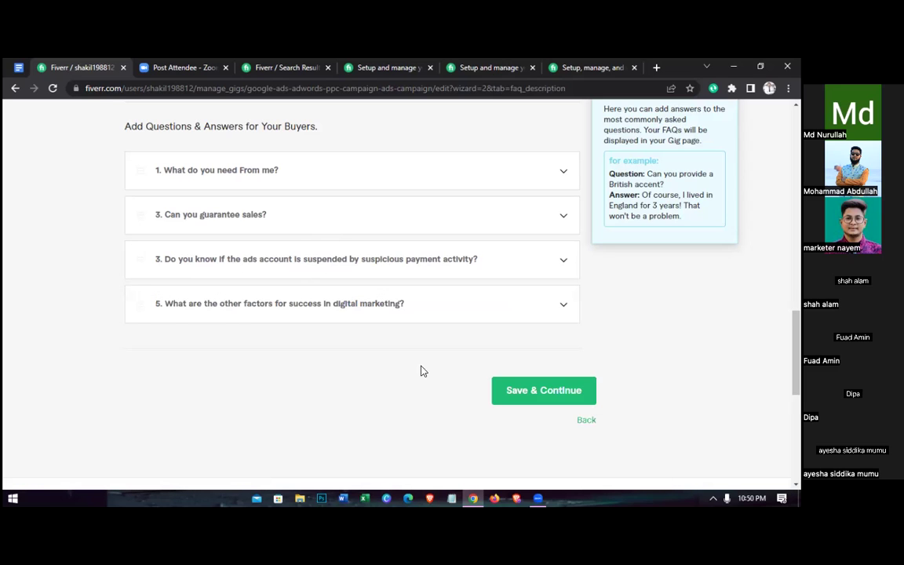
left_click(146, 258)
key("BackSpace")
type("2")
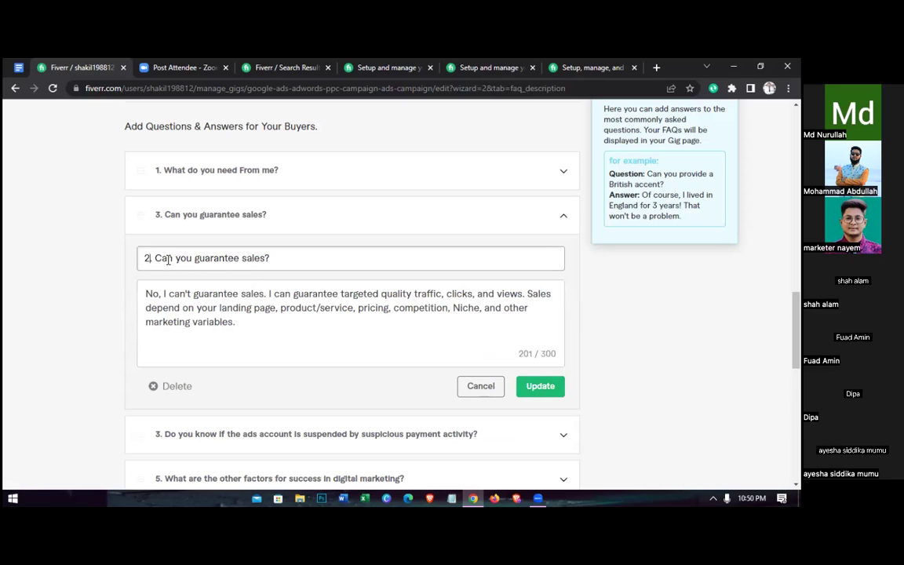
left_click(553, 391)
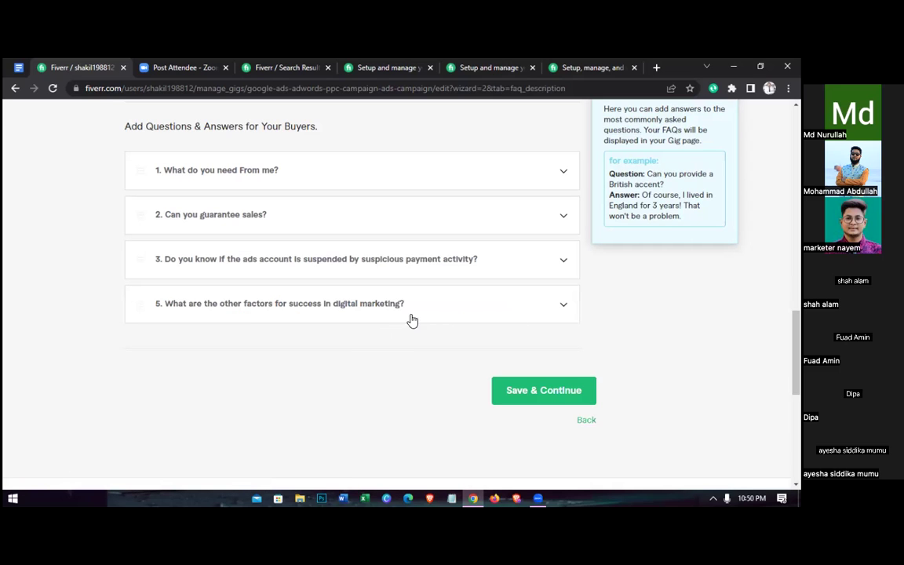
Renumber the "What are the other factors for success in digital marketing?" question to 4 and update the FAQ
left_click(167, 294)
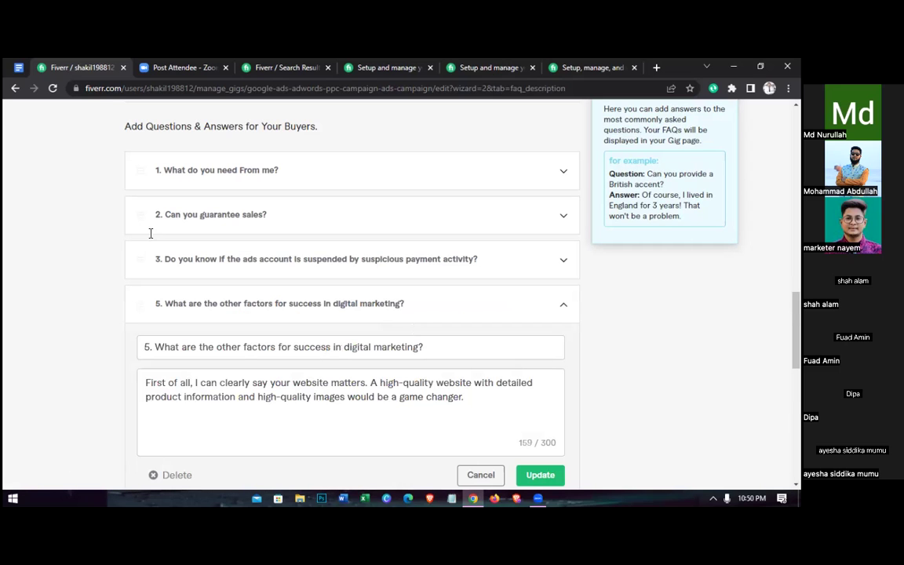
scroll(153, 228, "down", 2)
left_click(150, 230)
key("BackSpace")
type("4")
left_click(540, 358)
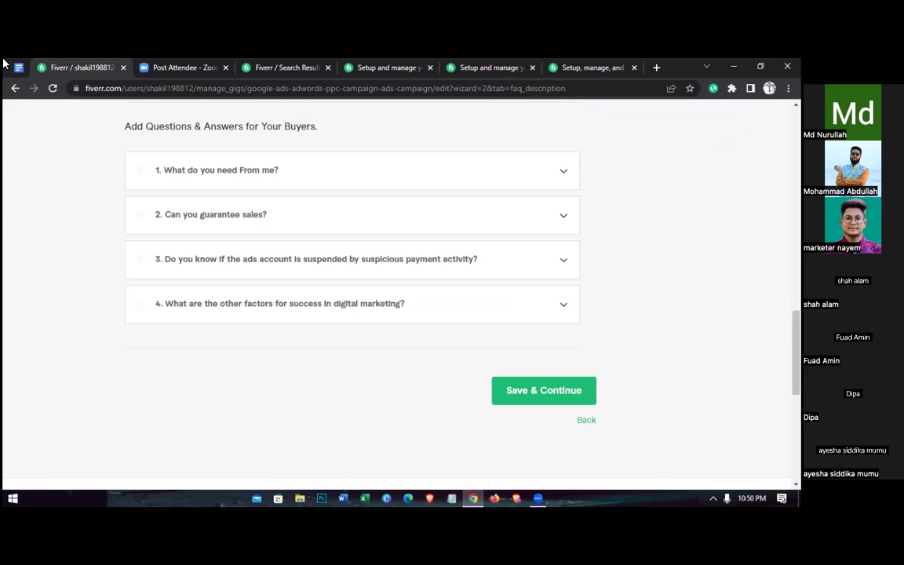
Copy "How do i deal with malicious software issues after ads setup ?" from the competing $50 AdWords gig's FAQ into a new FAQ's question
key("ctrl+1")
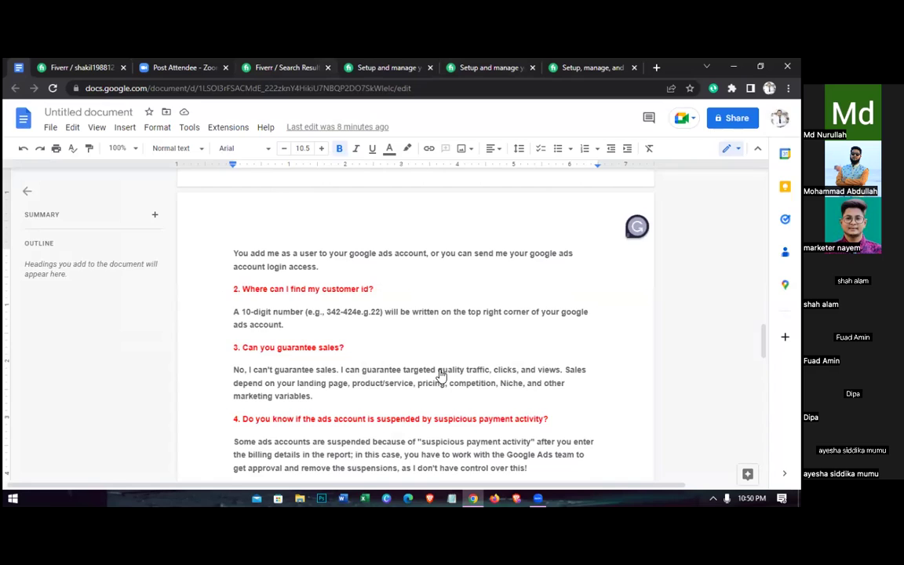
key("ctrl+5")
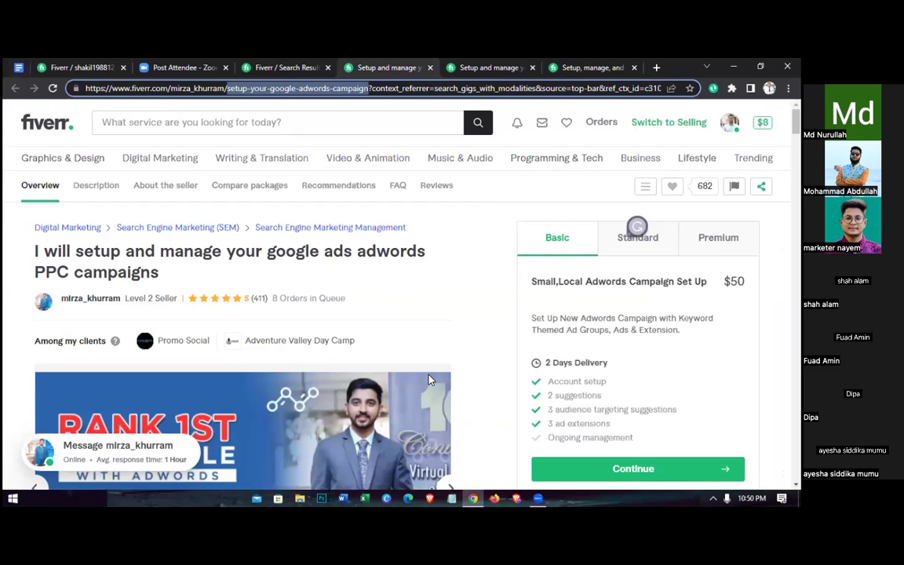
scroll(355, 380, "down", 5)
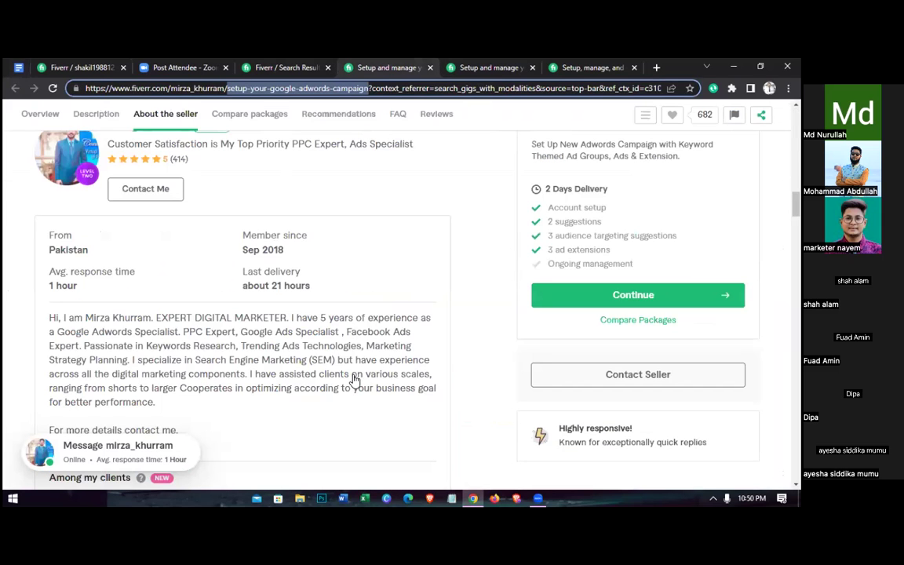
scroll(355, 380, "down", 10)
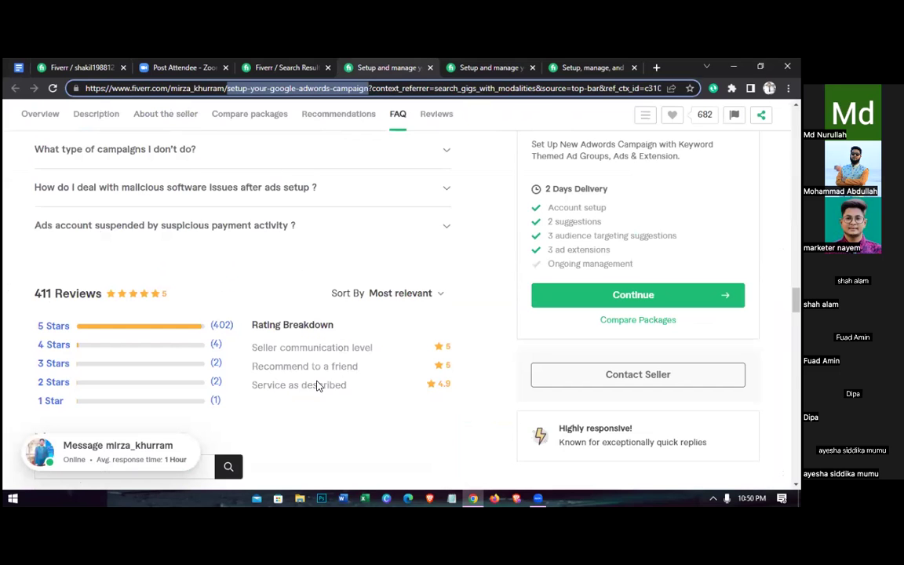
scroll(306, 388, "up", 2)
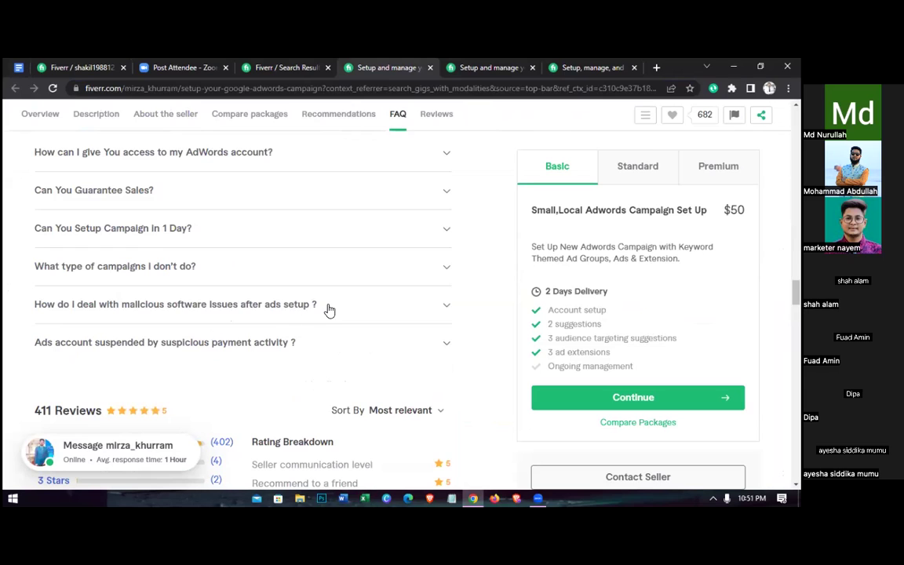
left_click(208, 308)
triple_click(25, 308)
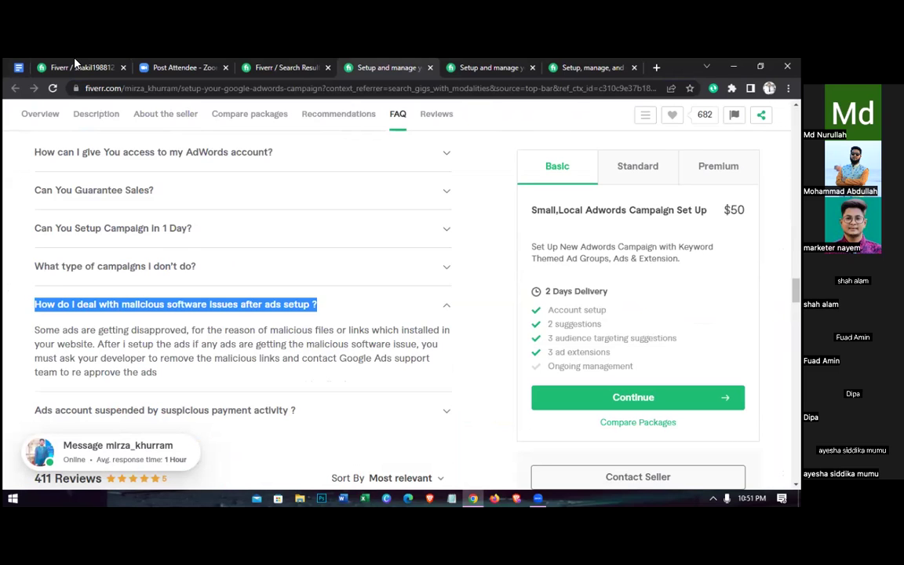
key("ctrl+1")
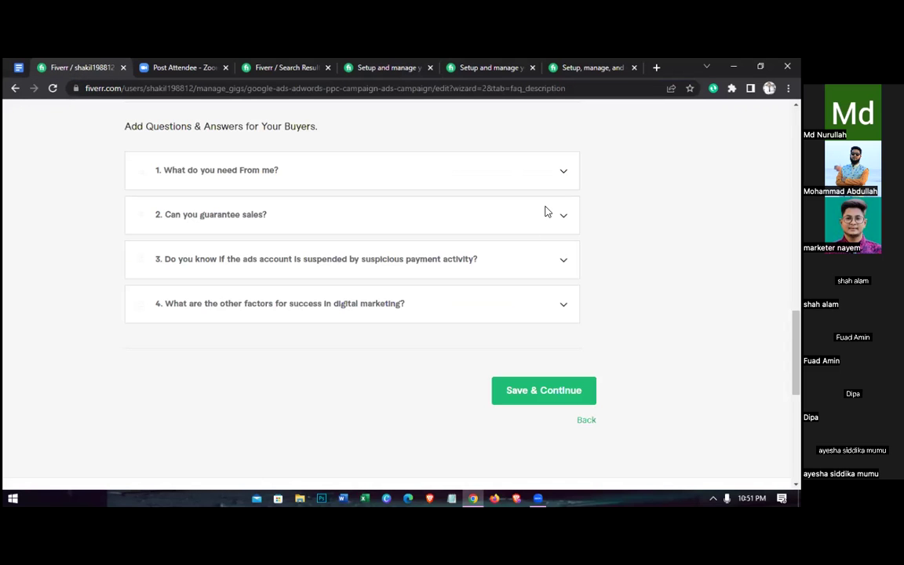
scroll(383, 257, "up", 2)
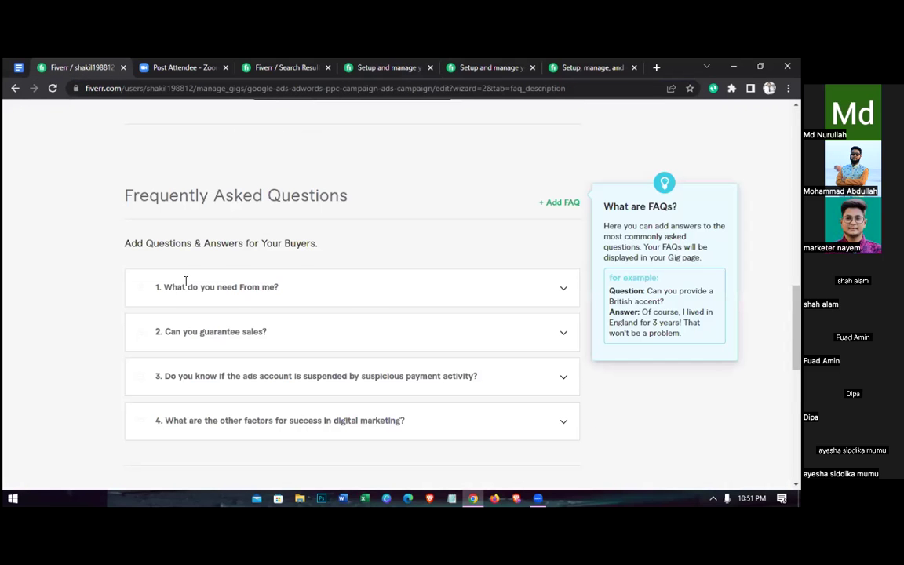
left_click(186, 281)
type("How do i deal with malicious software issues after ads setup ?")
key("Tab")
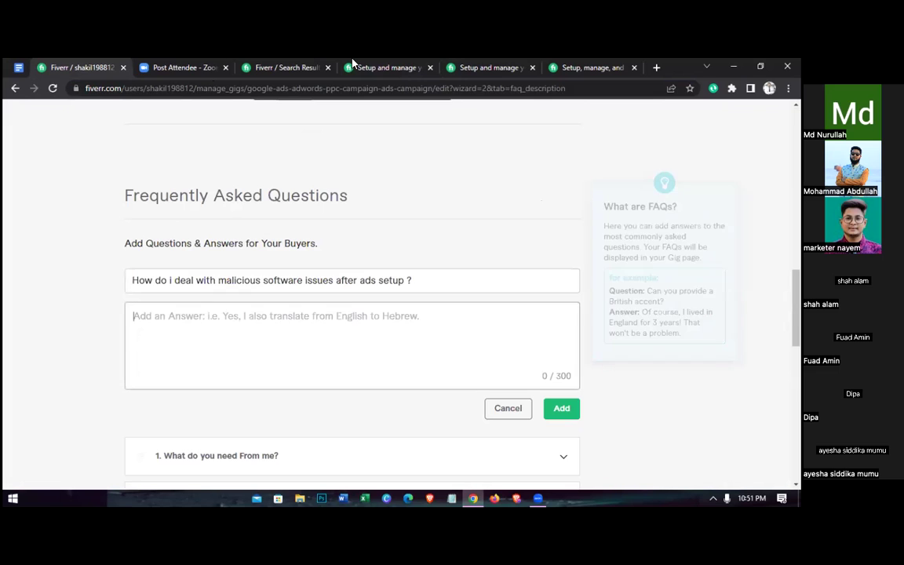
Copy the competing gig's answer beginning "Some ads are getting disapproved" into the new FAQ and add it to the gig
left_click(385, 62)
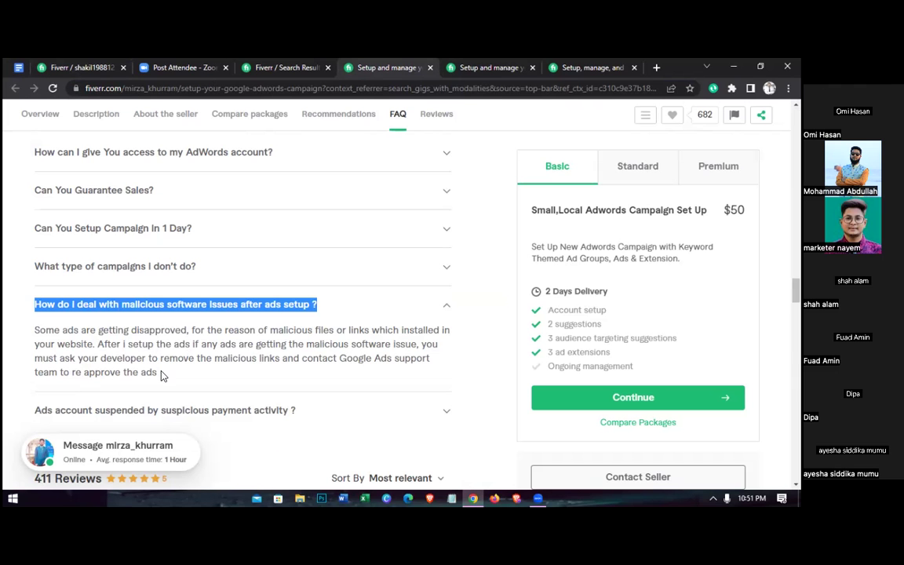
left_click_drag(158, 372, 14, 337)
key("ctrl+c")
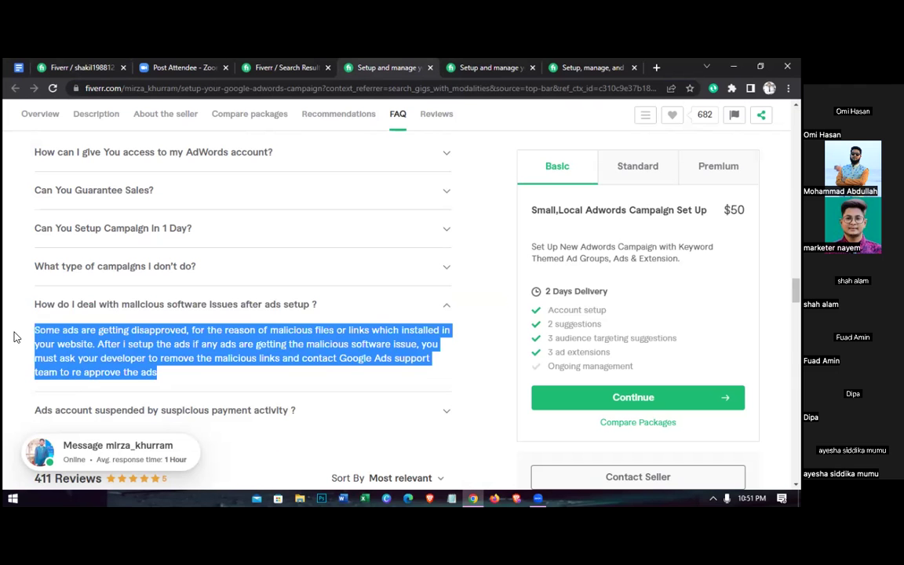
left_click(64, 67)
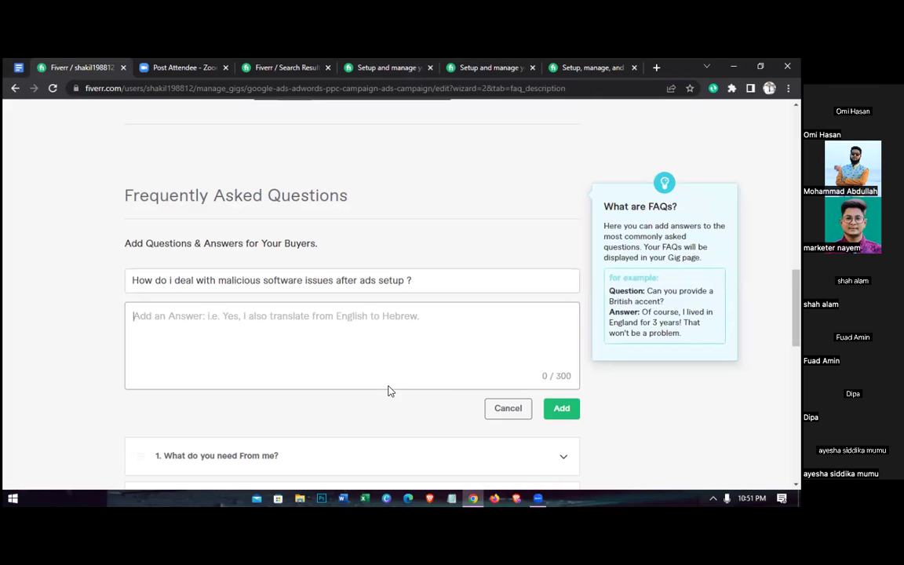
key("ctrl+v")
left_click(561, 407)
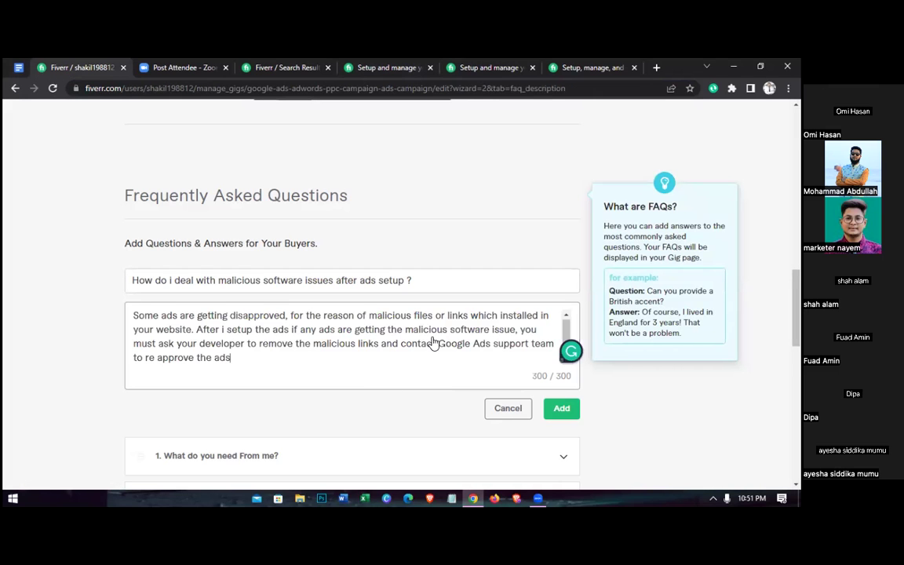
Number the malicious software issues question as 5 and update the FAQ
scroll(408, 392, "down", 2)
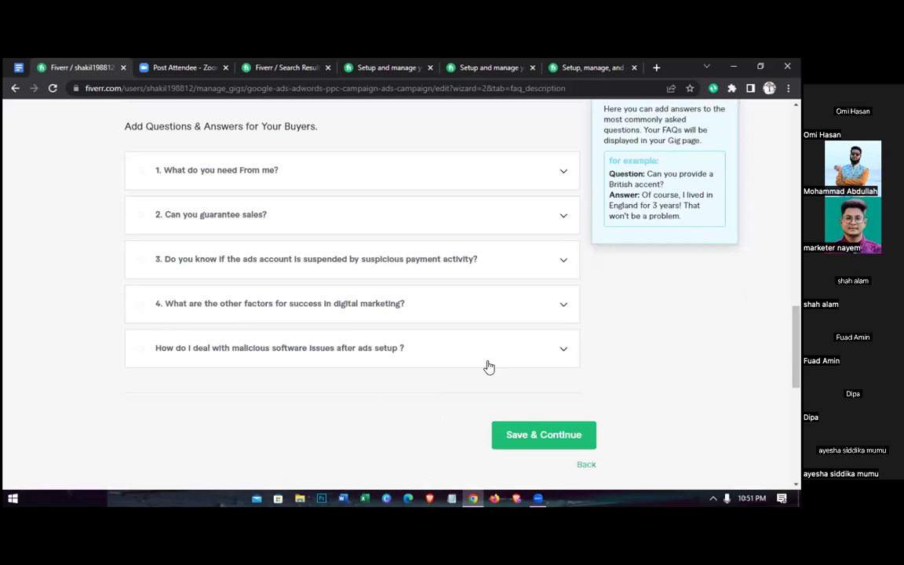
left_click(154, 349)
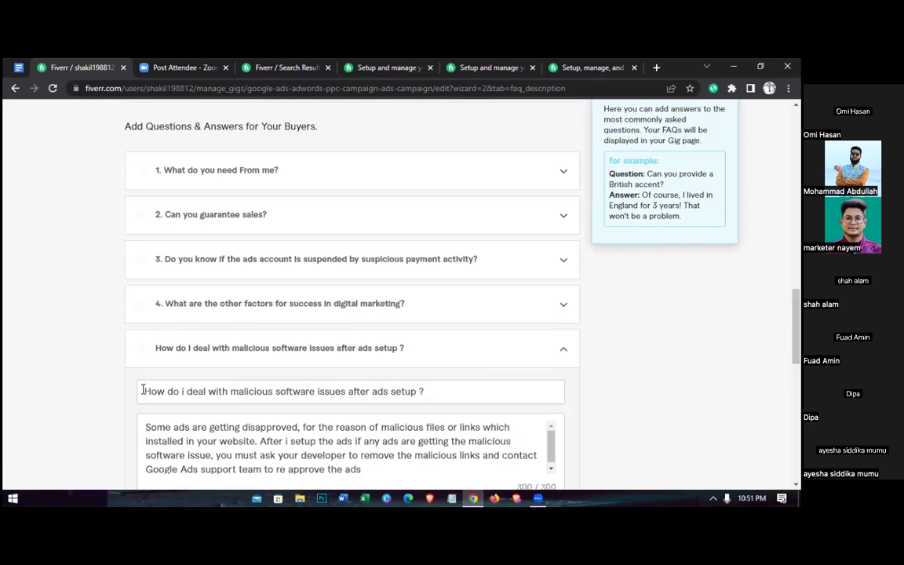
left_click(142, 391)
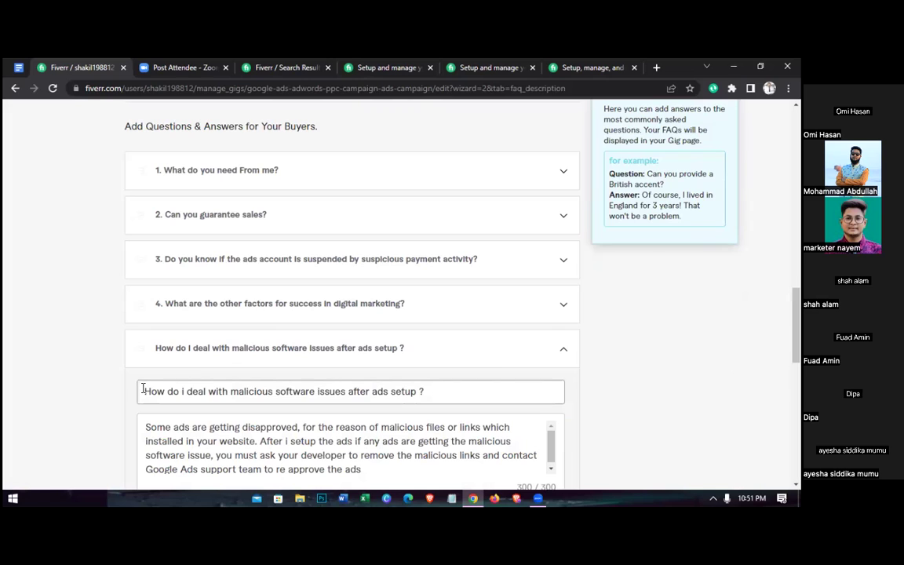
type("5.")
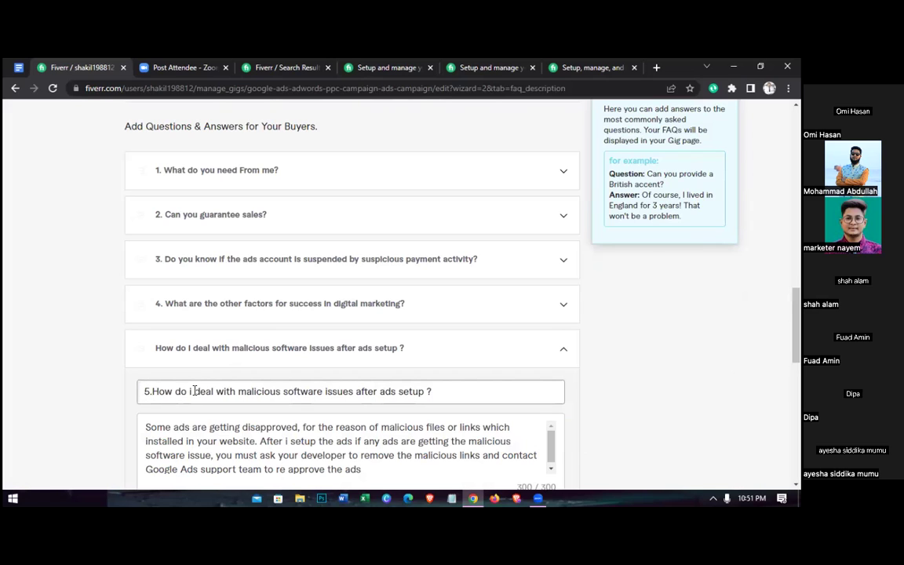
scroll(535, 376, "down", 2)
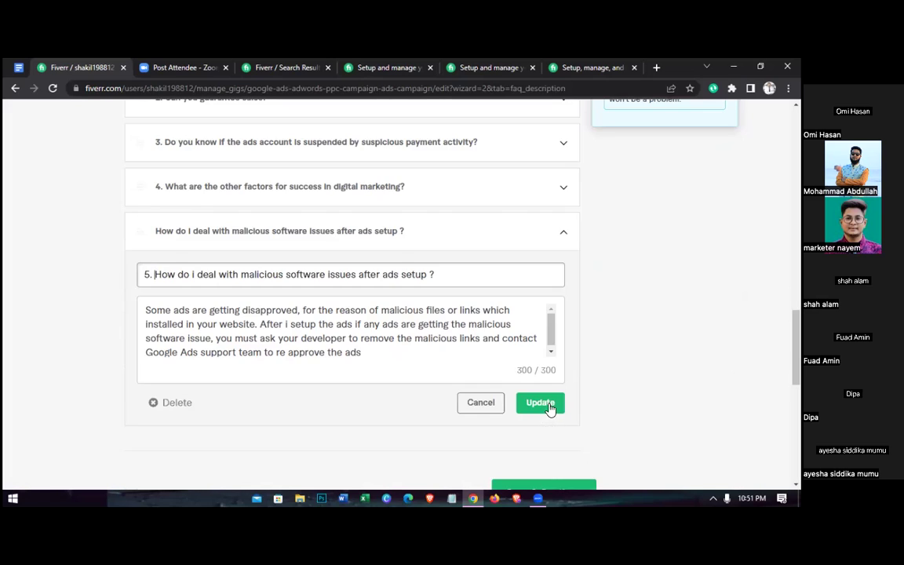
left_click(549, 403)
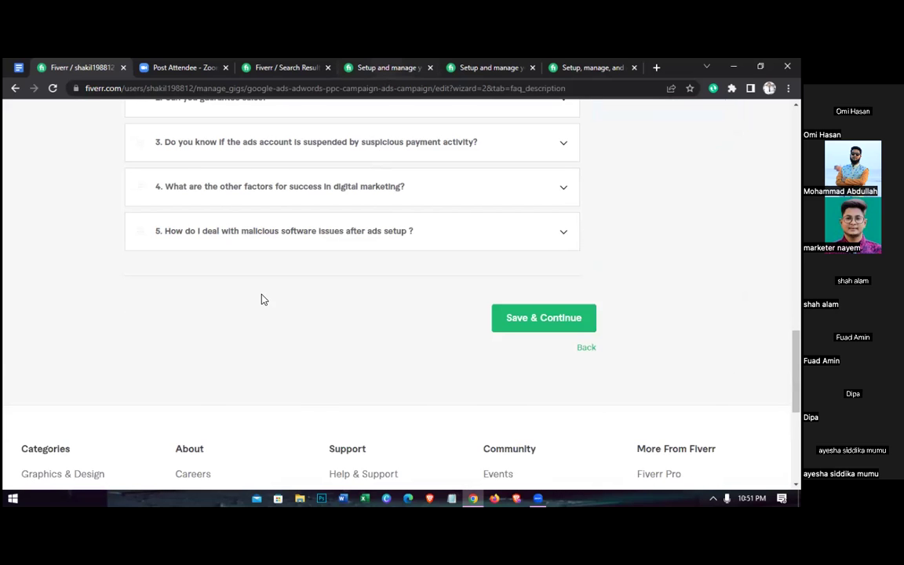
Copy "Ads account suspended by suspicious payment activity ?" from the competing gig's FAQ into a new FAQ's question
key("ctrl+4")
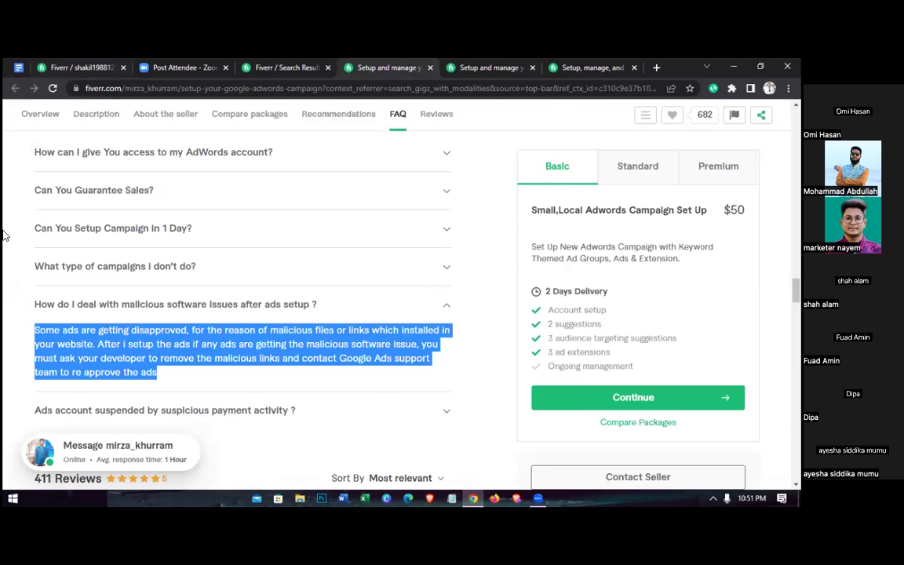
scroll(4, 235, "down", 3)
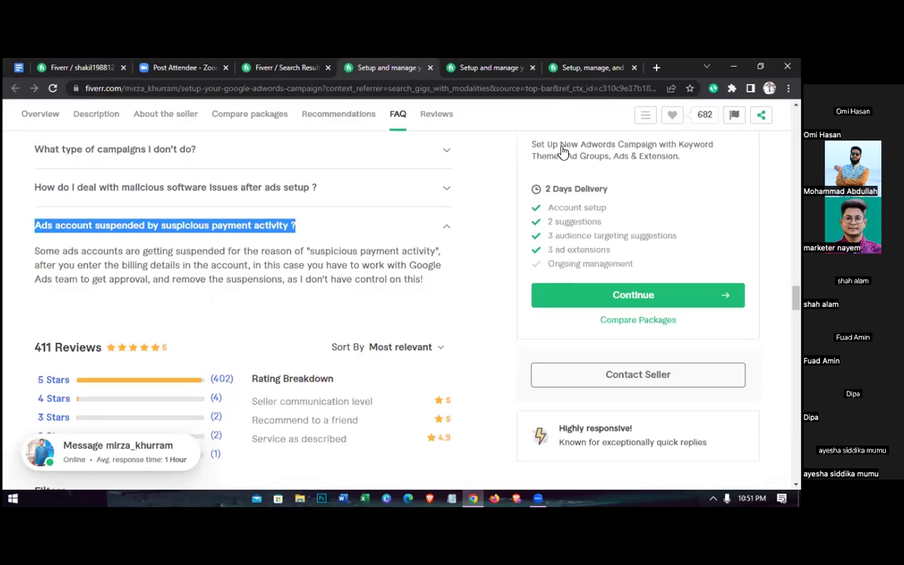
key("ctrl+1")
type("Ads account suspended by suspicious payment activity ?")
Copy the competing gig's answer beginning "Some ads accounts are getting suspended" into the new FAQ and add it to the gig
left_click(371, 67)
left_click_drag(26, 250, 423, 280)
key("ctrl+c")
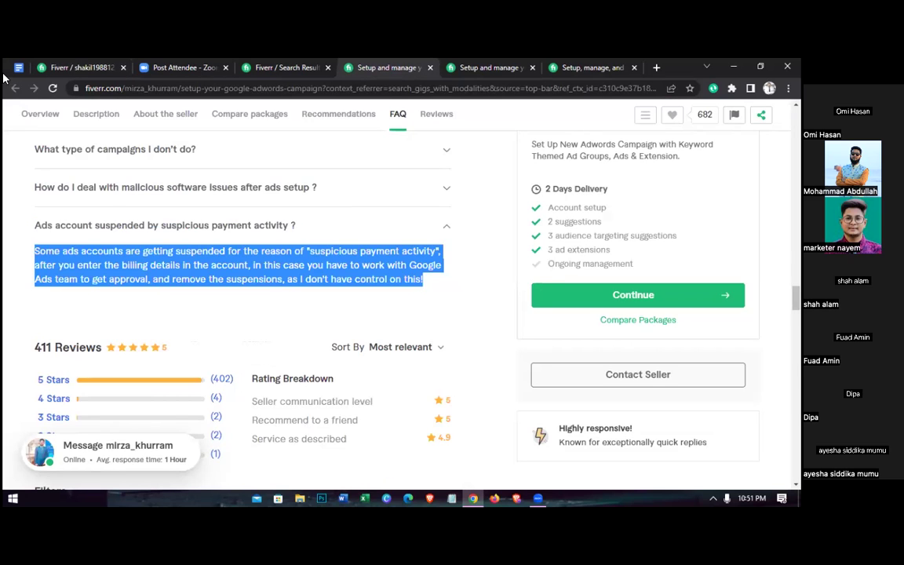
key("ctrl+1")
left_click(259, 239)
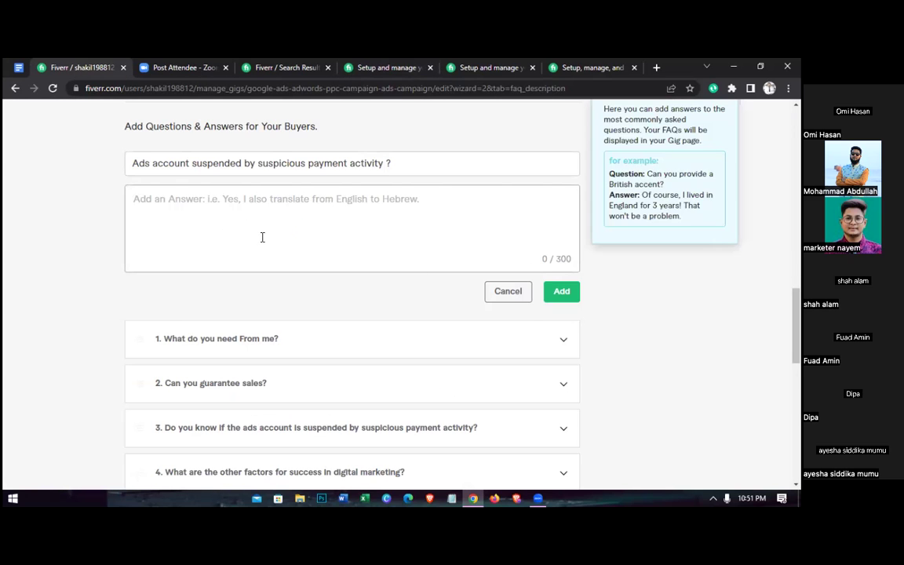
key("ctrl+v")
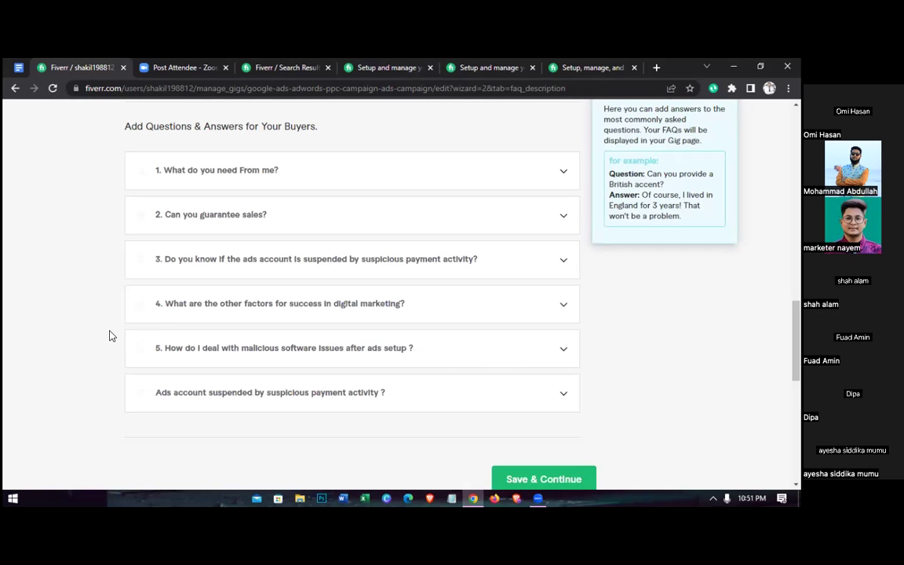
Number the suspicious payment activity question as 6 and save the Description & FAQ section to continue to Requirements
left_click(143, 318)
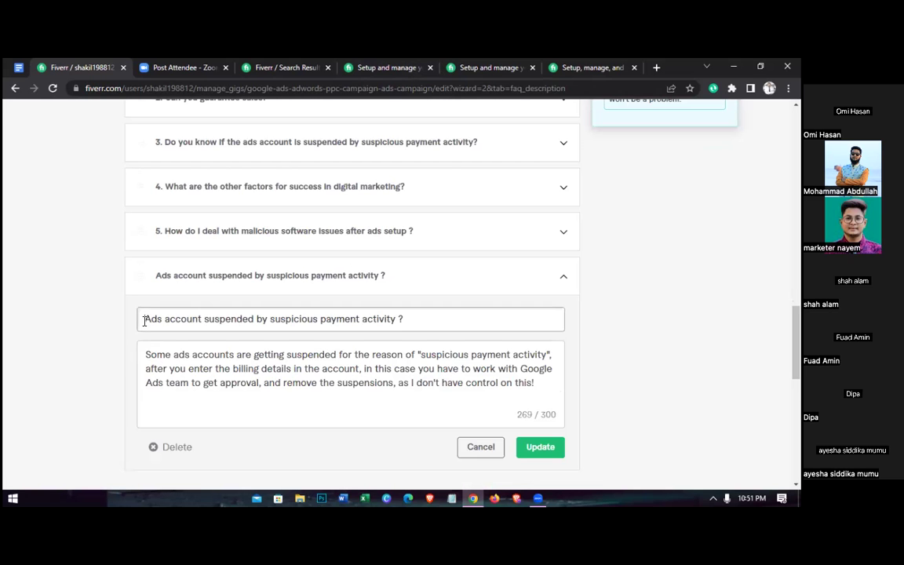
type("6.")
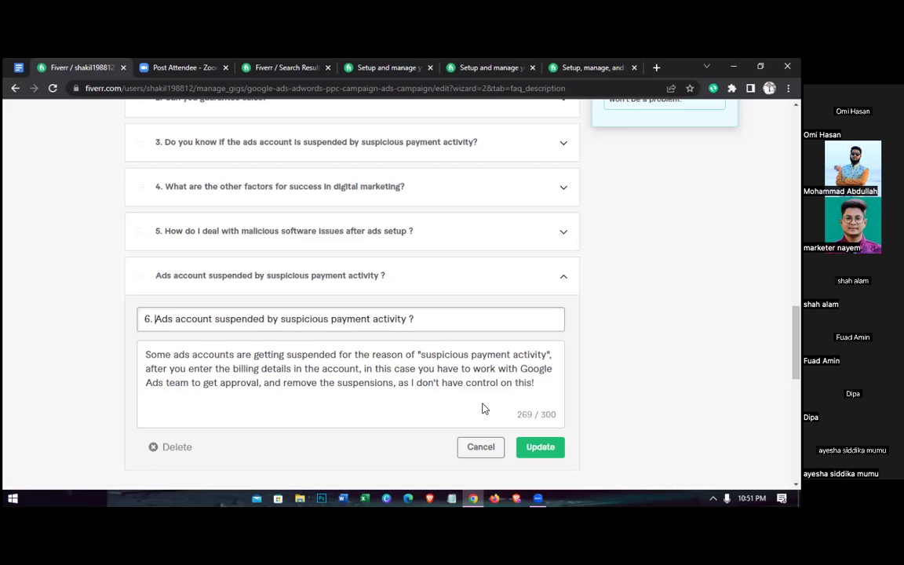
scroll(550, 346, "down", 2)
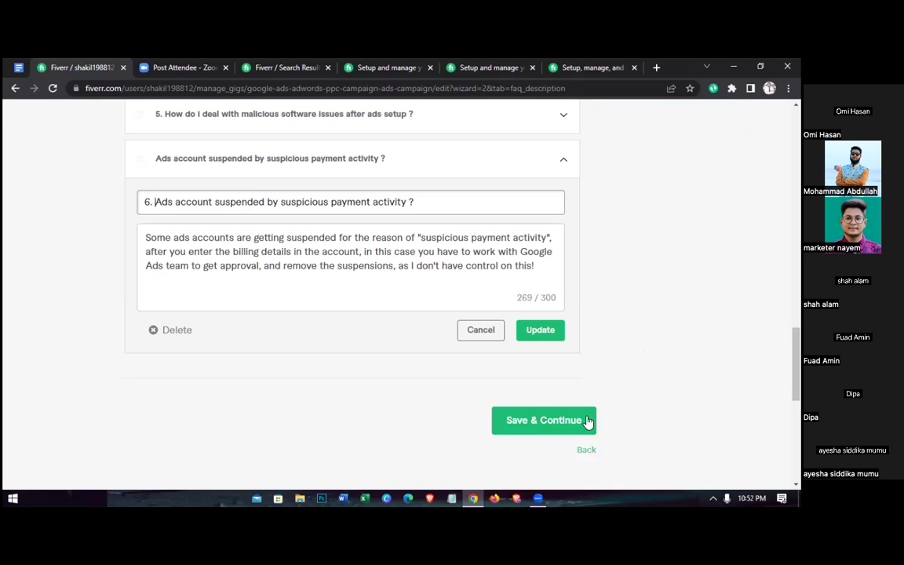
left_click(585, 420)
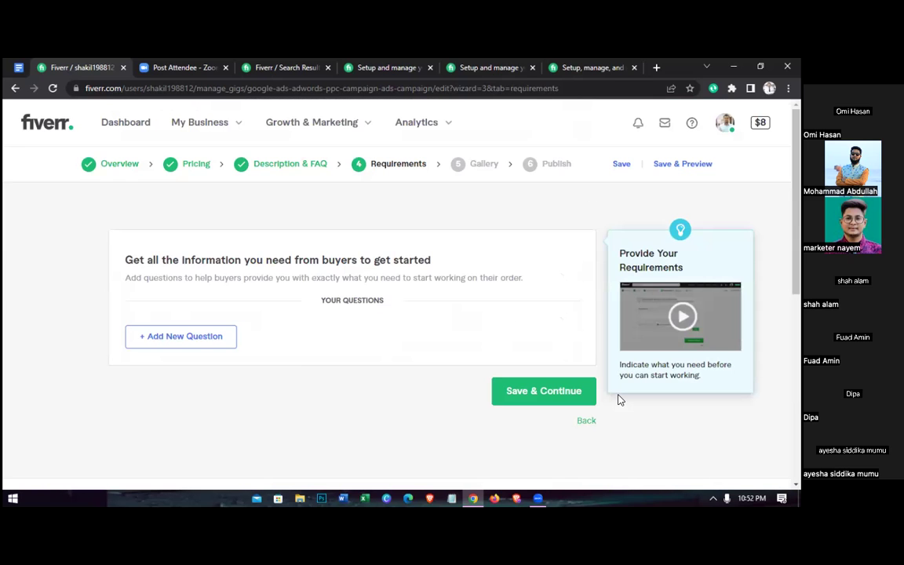
Start a new buyer question and copy the document's Requirements text, from "Please add me as an admin" through "Google ads account login to access"
left_click(180, 339)
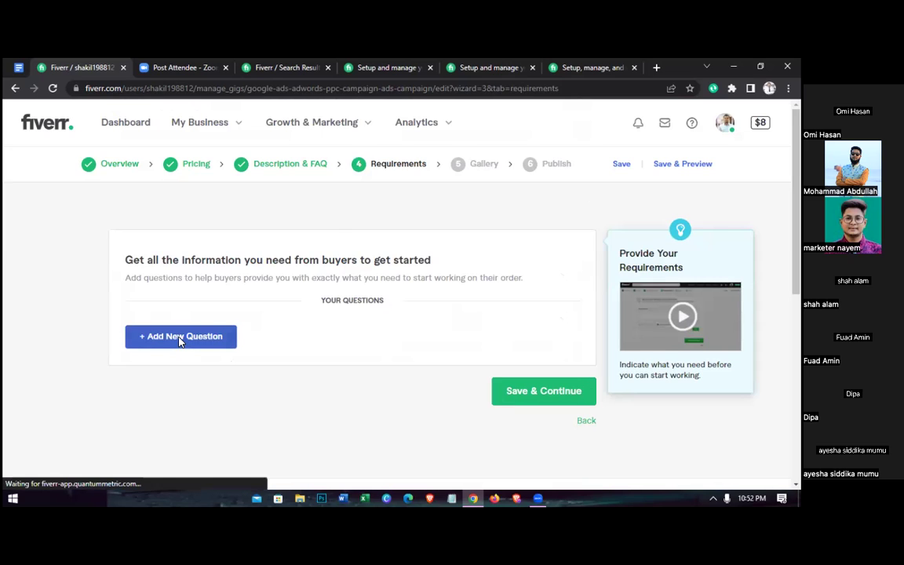
left_click(199, 281)
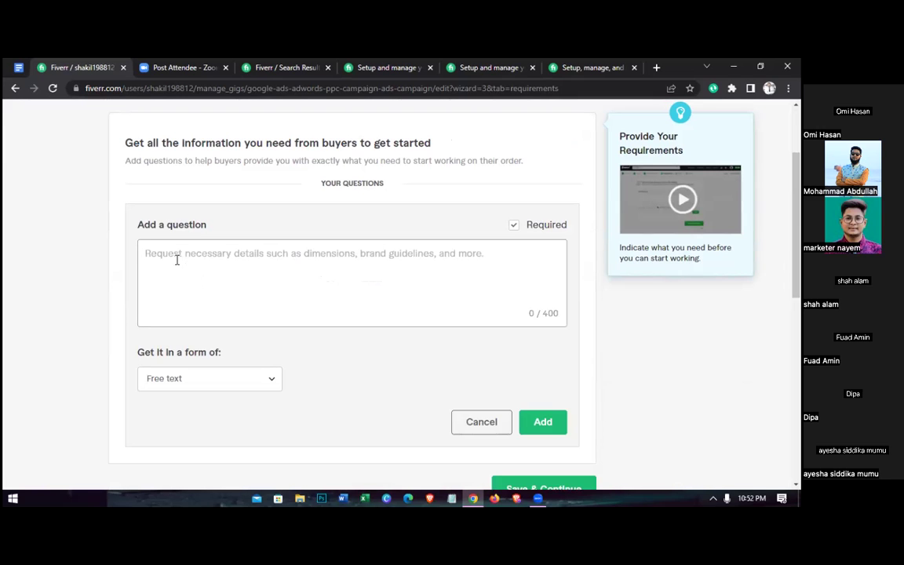
left_click(18, 68)
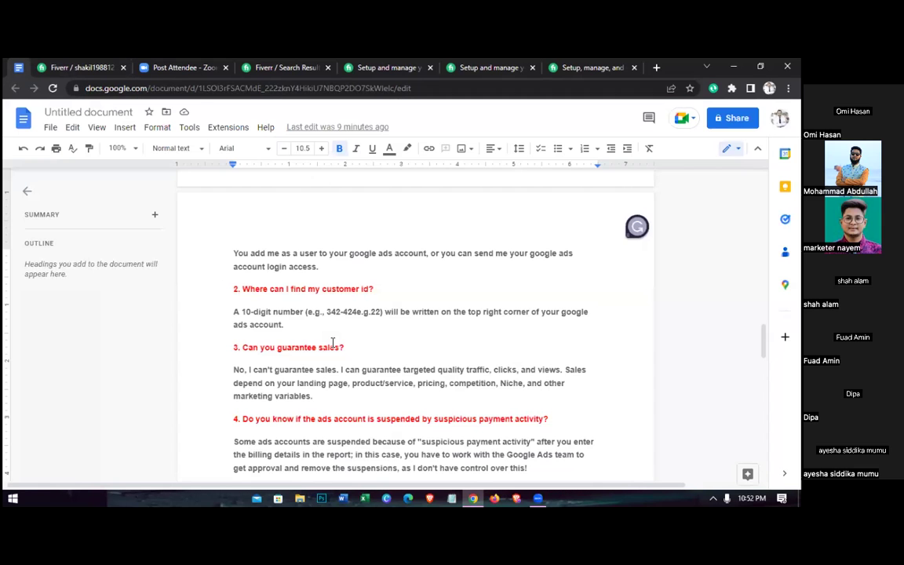
scroll(333, 343, "up", 2)
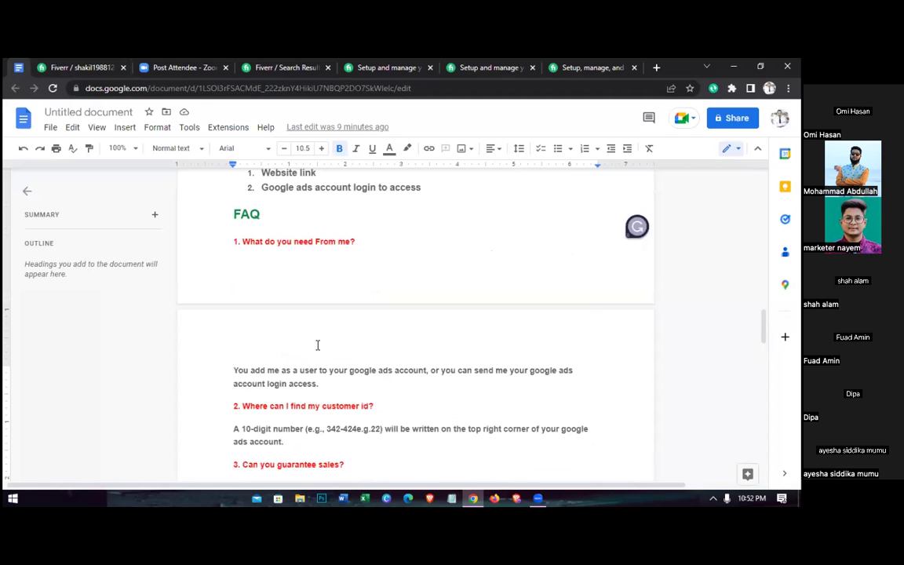
scroll(317, 345, "up", 3)
left_click(424, 368)
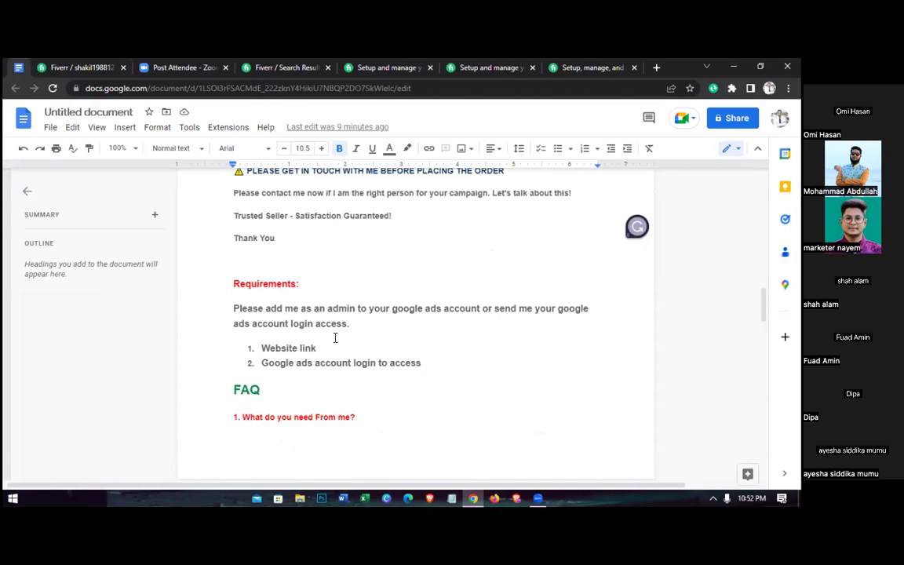
left_click(233, 310, "shift")
key("ctrl+c")
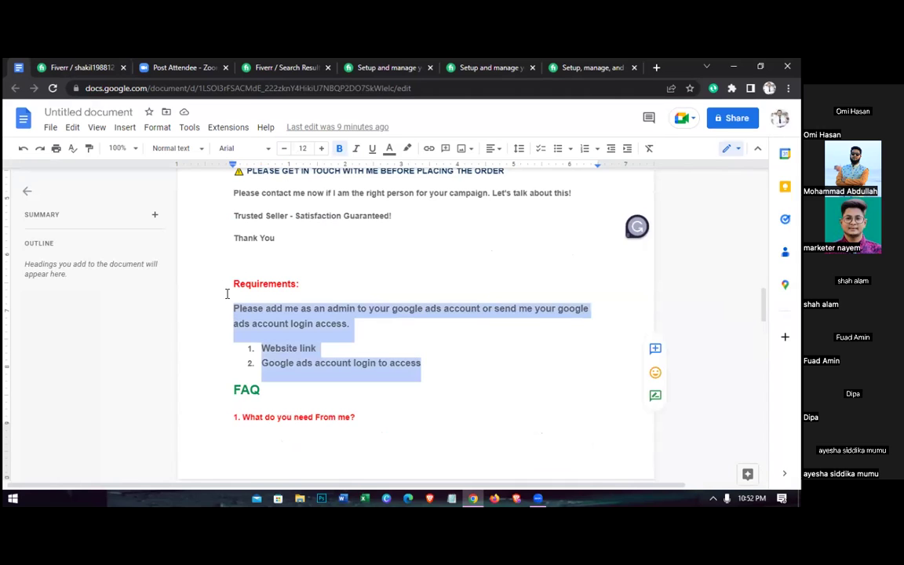
Paste the copied requirements into the buyer question, add it as required free text, and save to continue to the Gallery
left_click(78, 67)
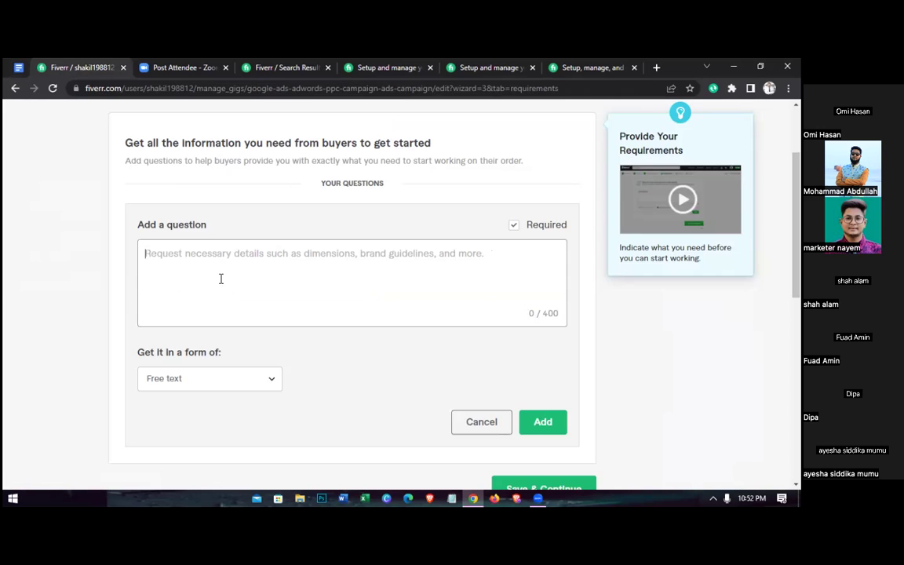
left_click(221, 279)
key("ctrl+v")
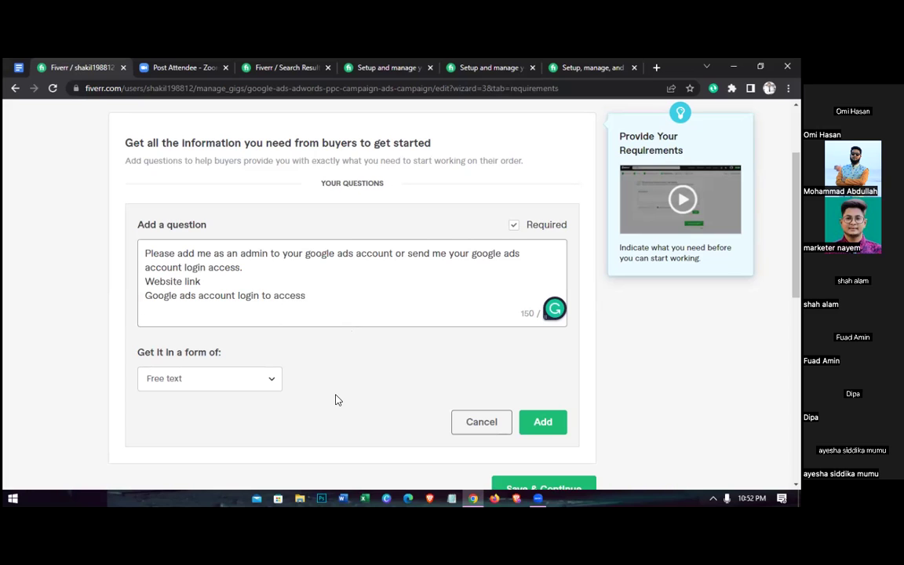
left_click(544, 414)
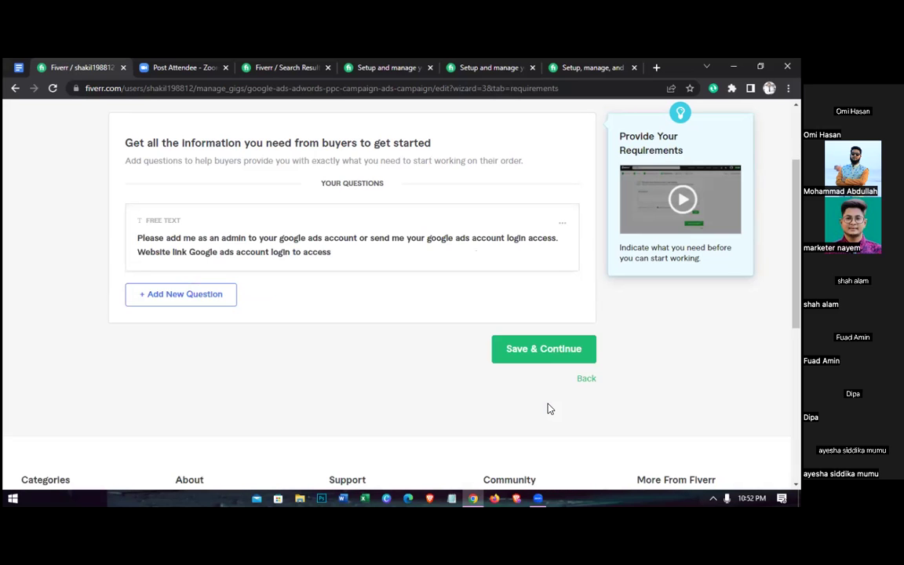
left_click(539, 350)
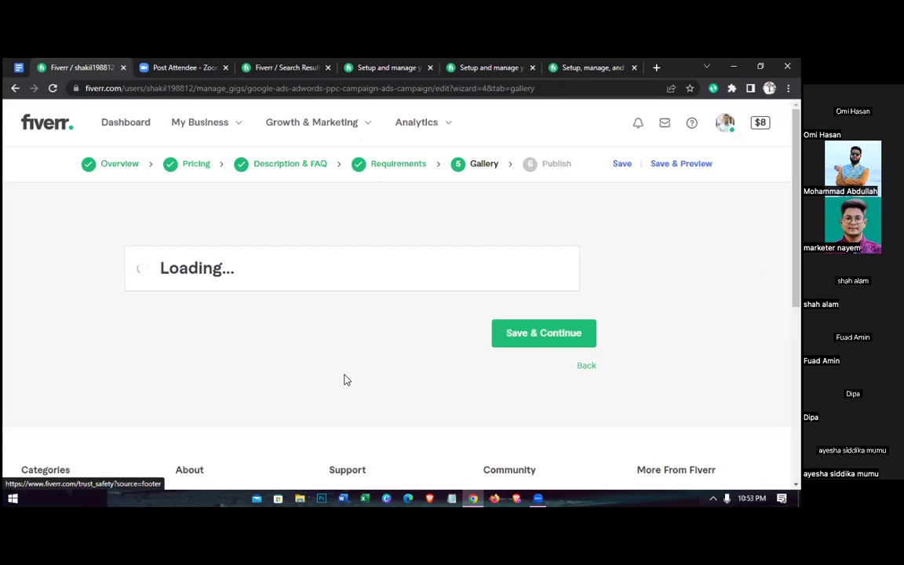
Preview the "Google Ads, ppc, Adword," image from the Downloads folder as a candidate for the gig gallery, and close it
scroll(345, 380, "down", 4)
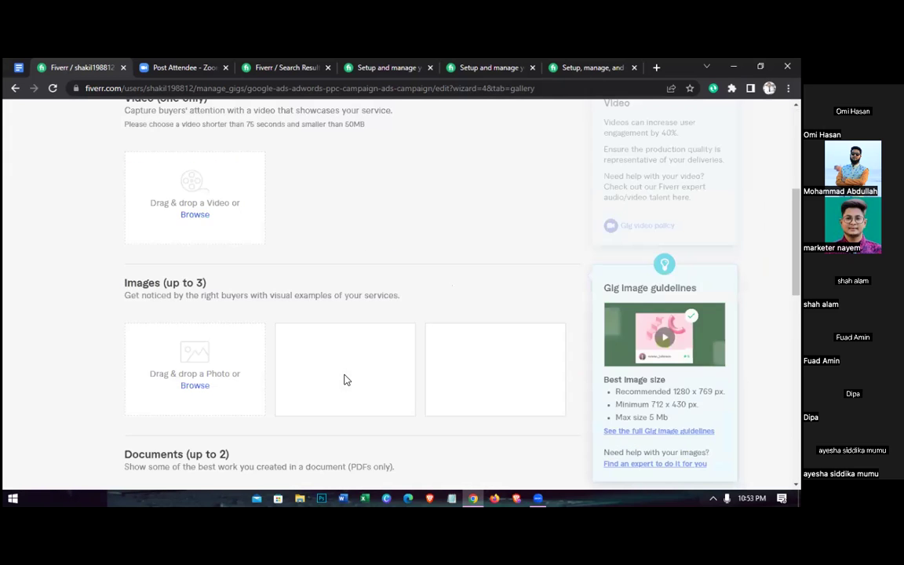
scroll(346, 380, "down", 1)
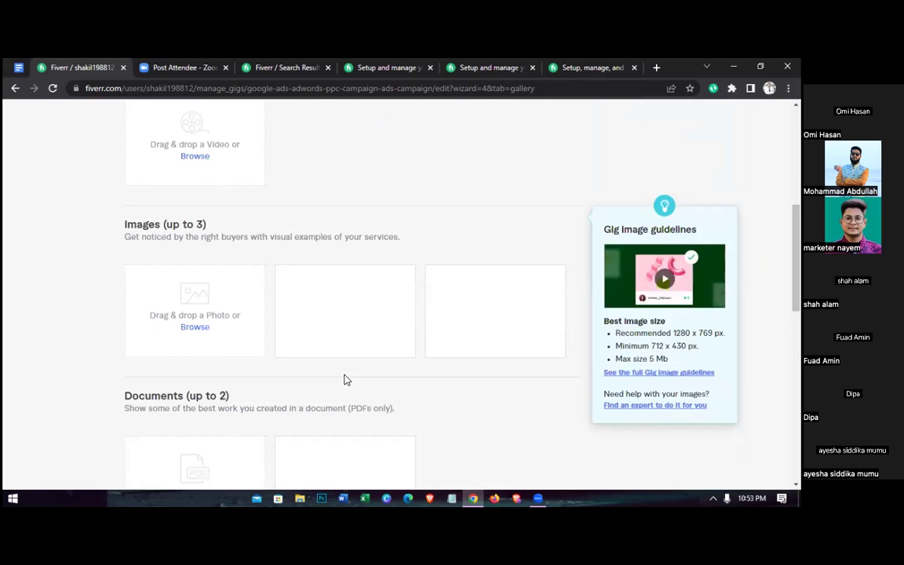
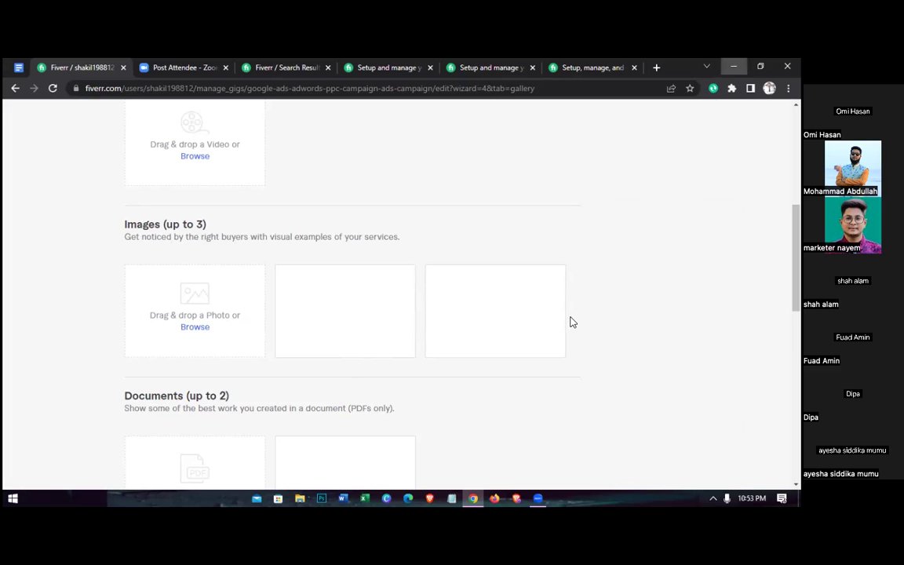
left_click(297, 501)
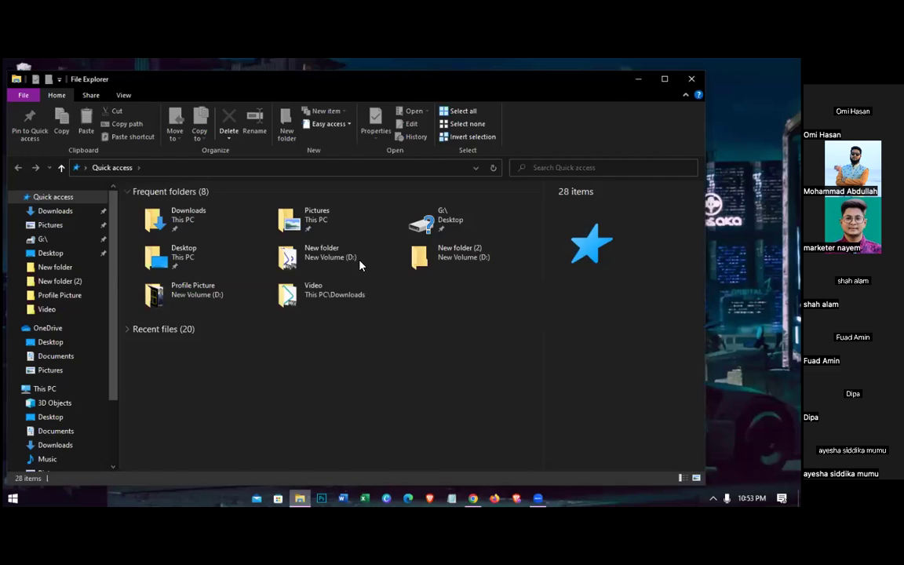
double_click(188, 216)
left_click(481, 259)
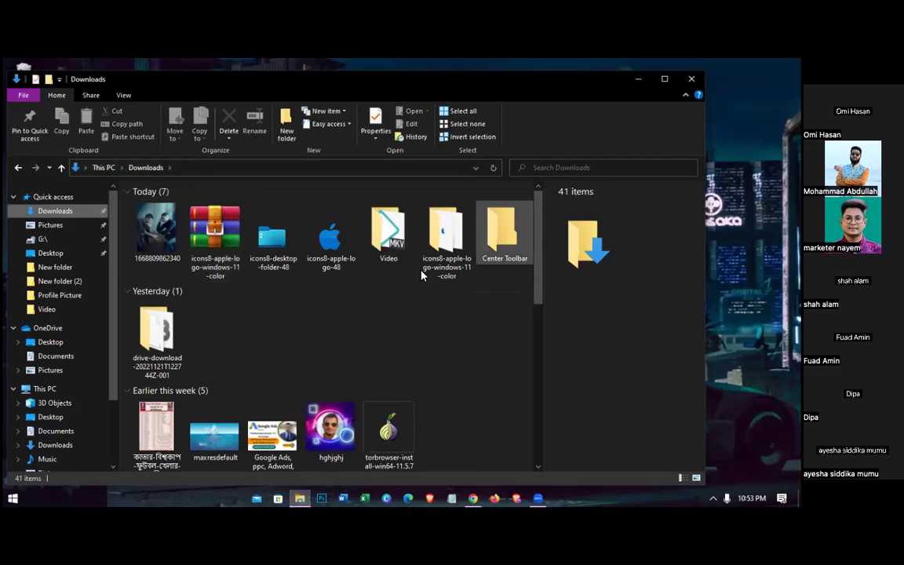
key("Left")
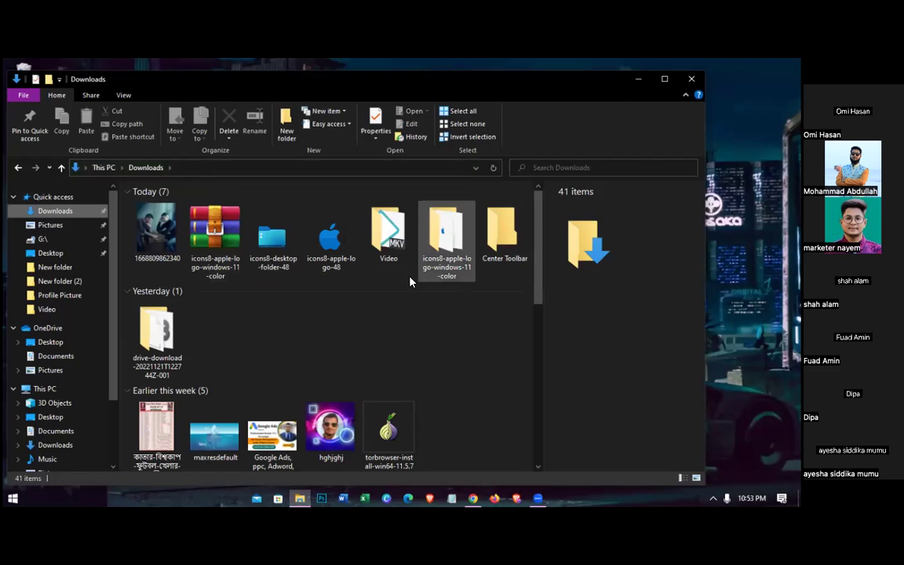
scroll(284, 320, "down", 2)
left_click(284, 320)
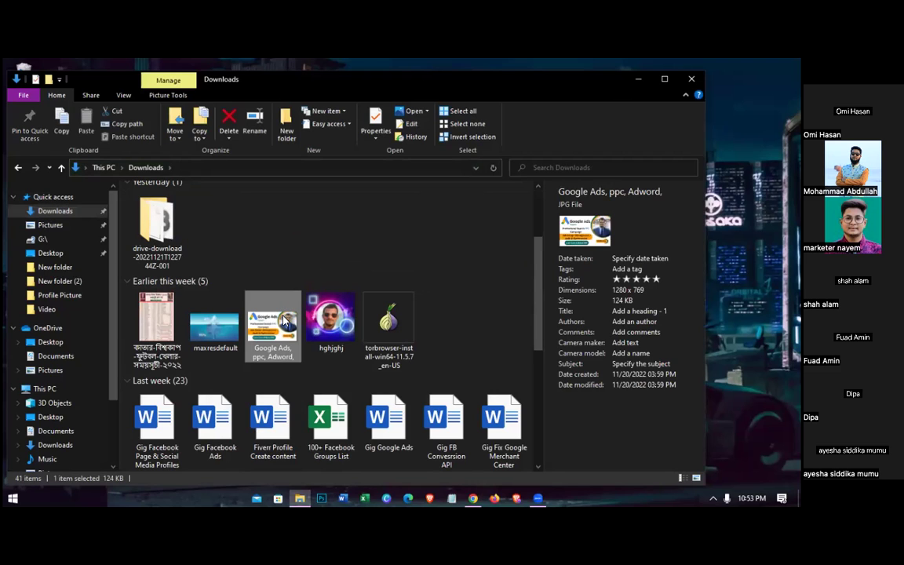
double_click(284, 320)
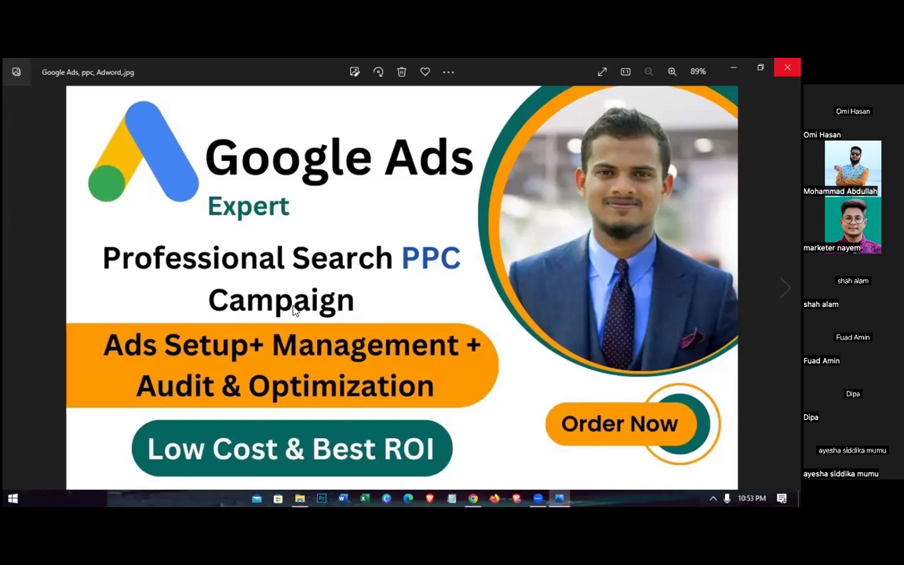
left_click(787, 67)
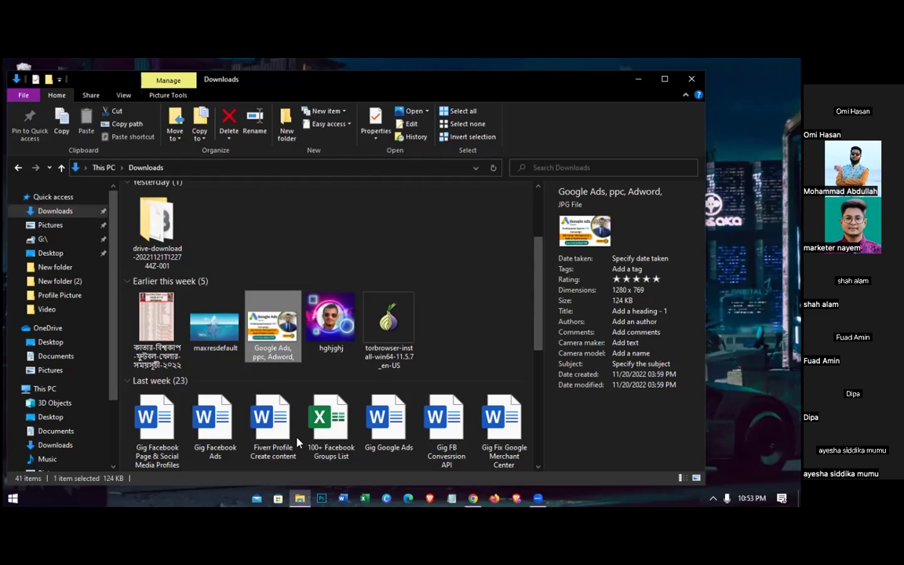
Open the properties of the "Google Ads, ppc, Adword," image and examine its title and dimensions in the file details
key("Menu")
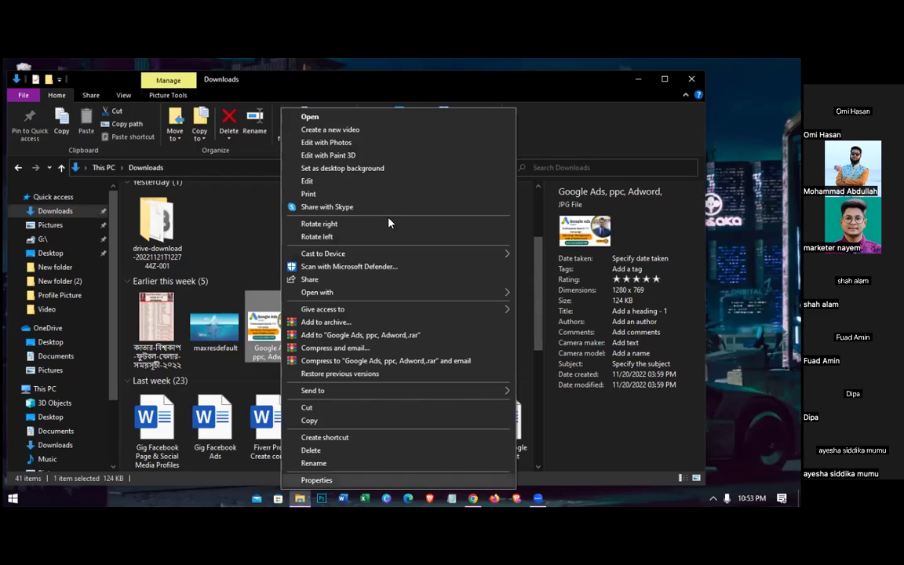
key("r")
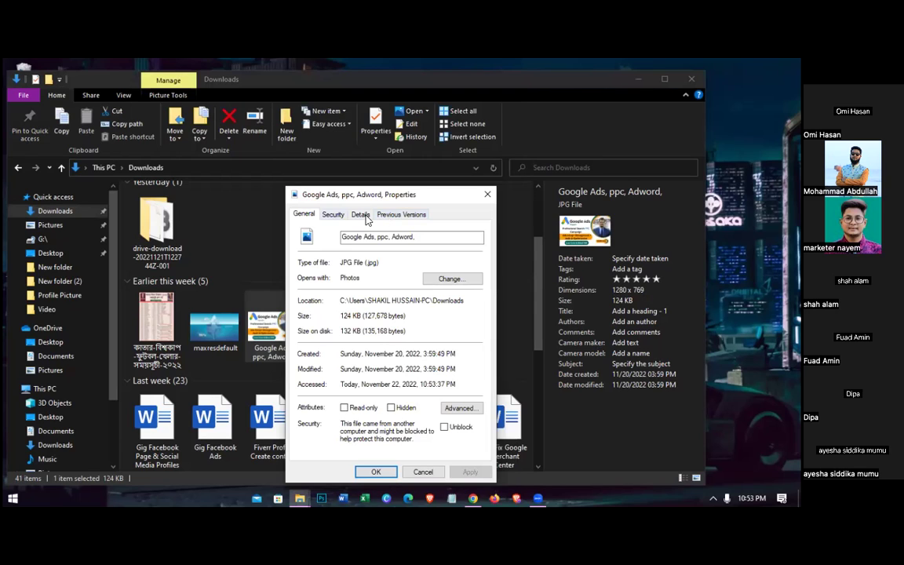
left_click(361, 215)
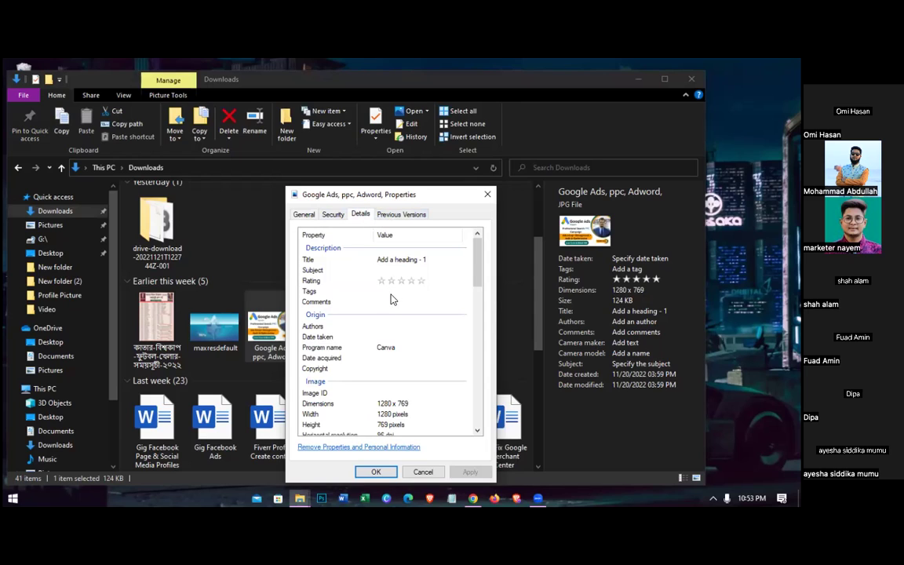
scroll(393, 297, "down", 3)
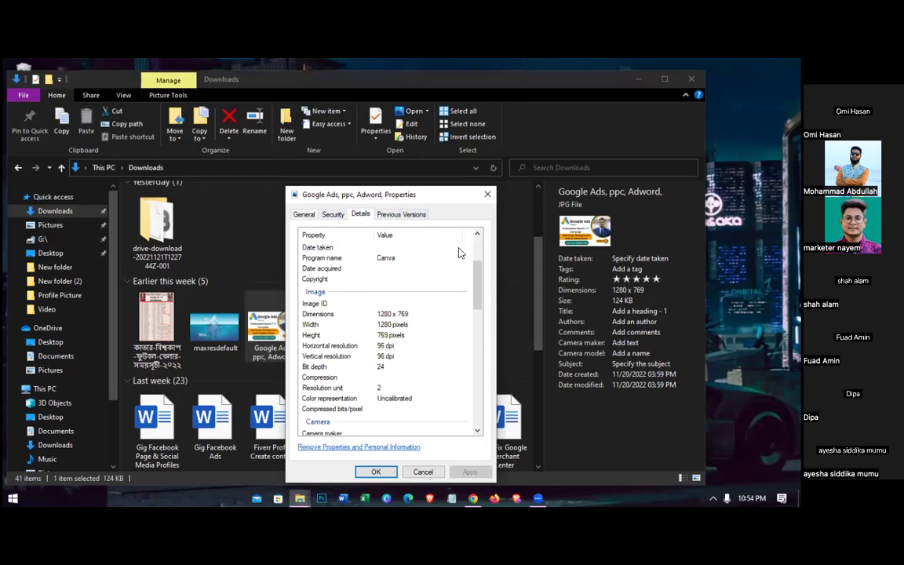
Switch back to Chrome and check the gig title at the beginning of the document
left_click(468, 503)
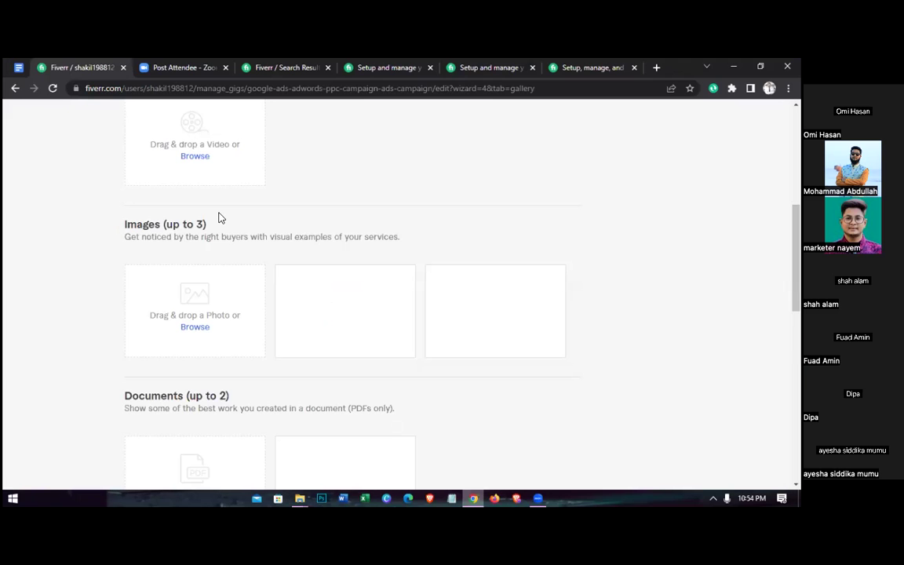
scroll(438, 310, "up", 3)
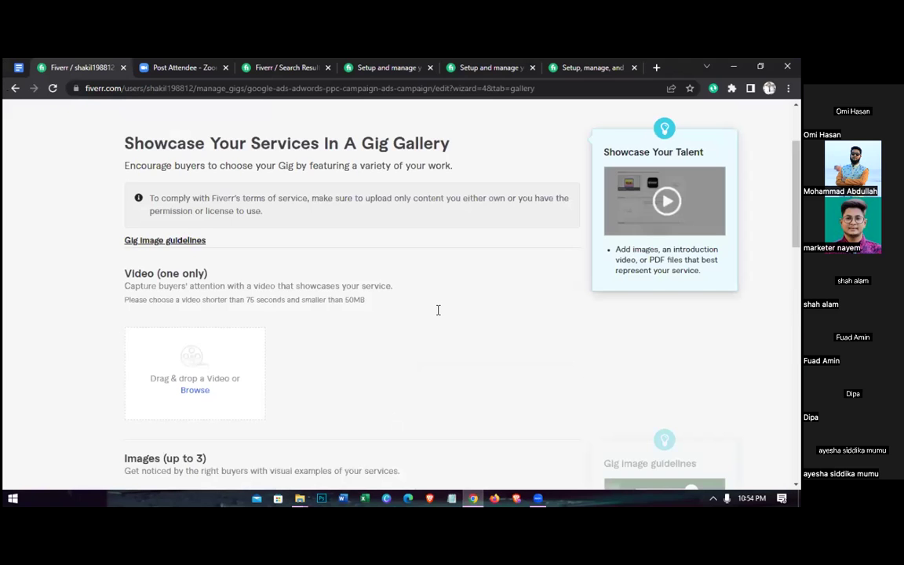
key("ctrl+1")
scroll(438, 310, "up", 15)
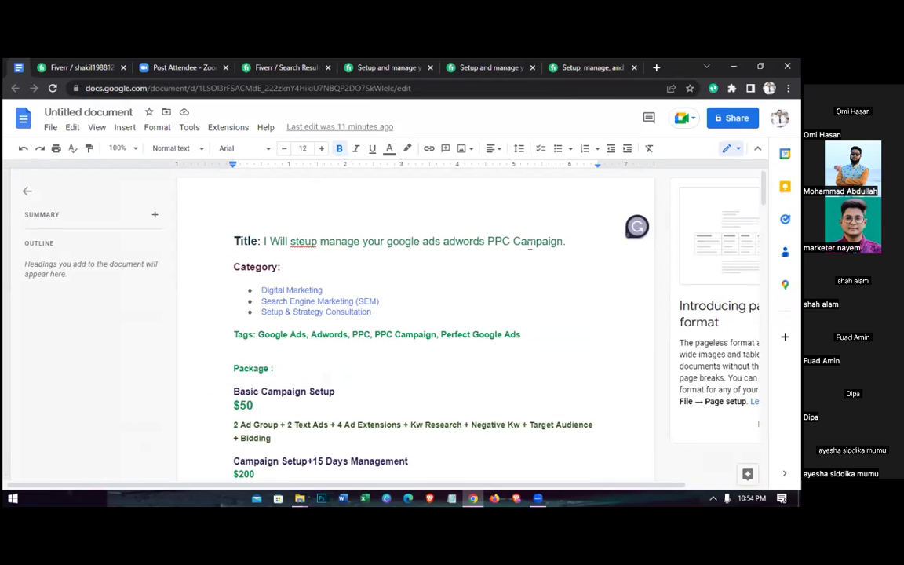
left_click_drag(265, 241, 537, 242)
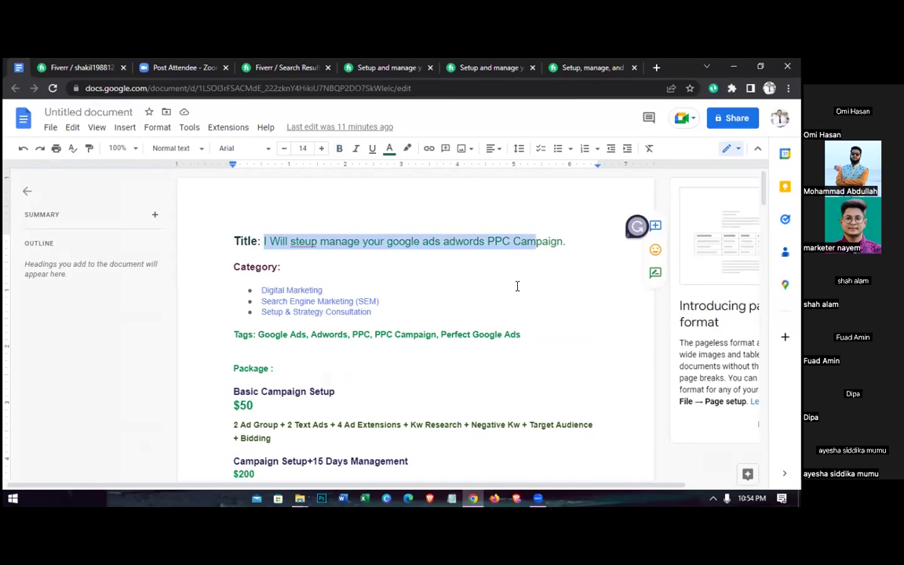
left_click(549, 241)
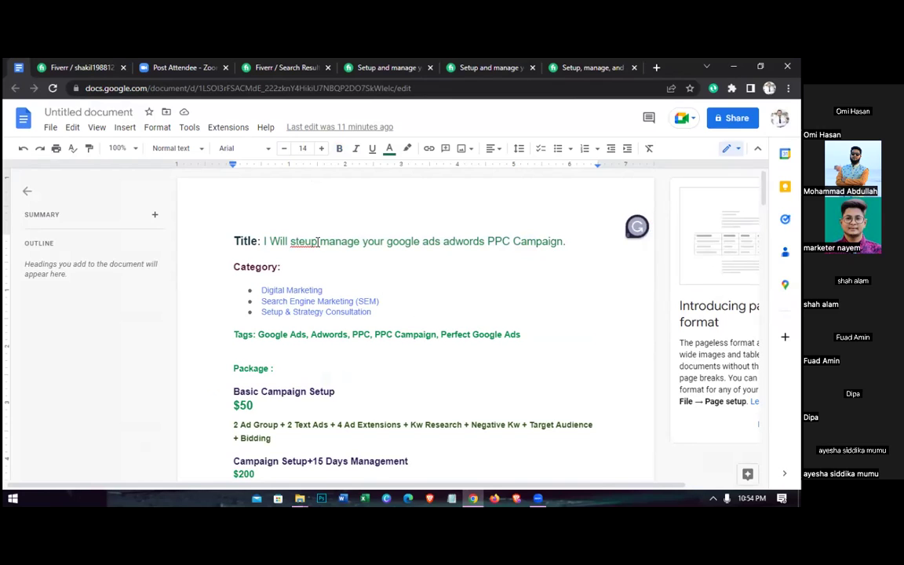
Return to the gig being edited and open its Overview section
left_click(65, 67)
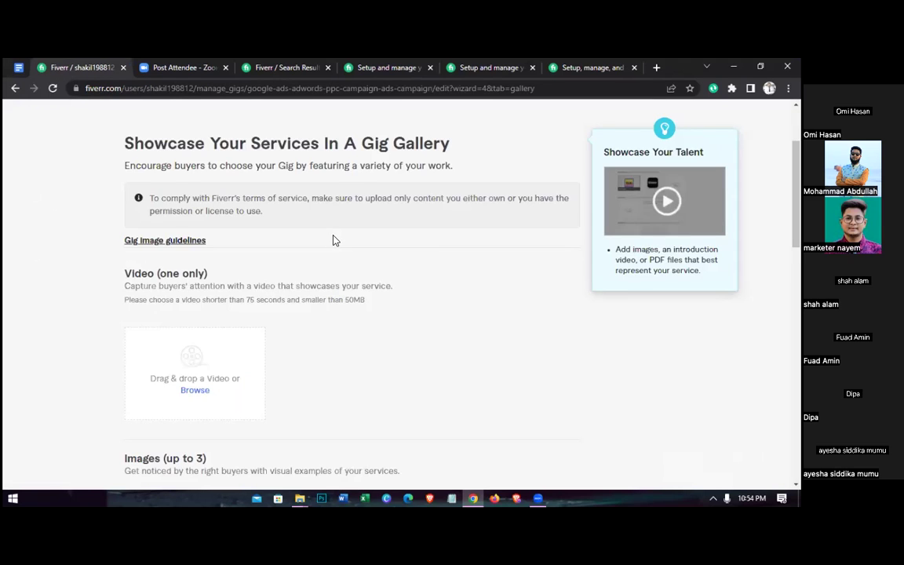
scroll(333, 240, "up", 3)
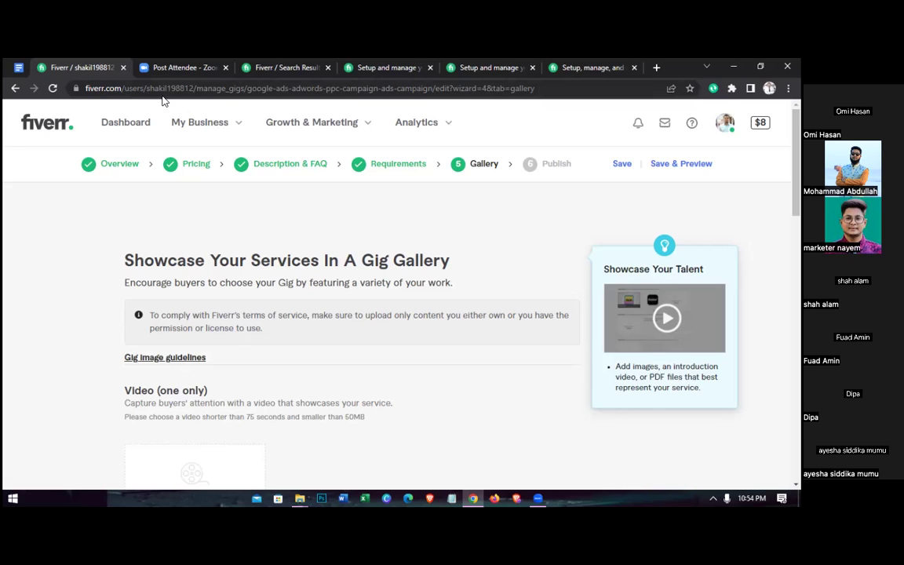
left_click(116, 163)
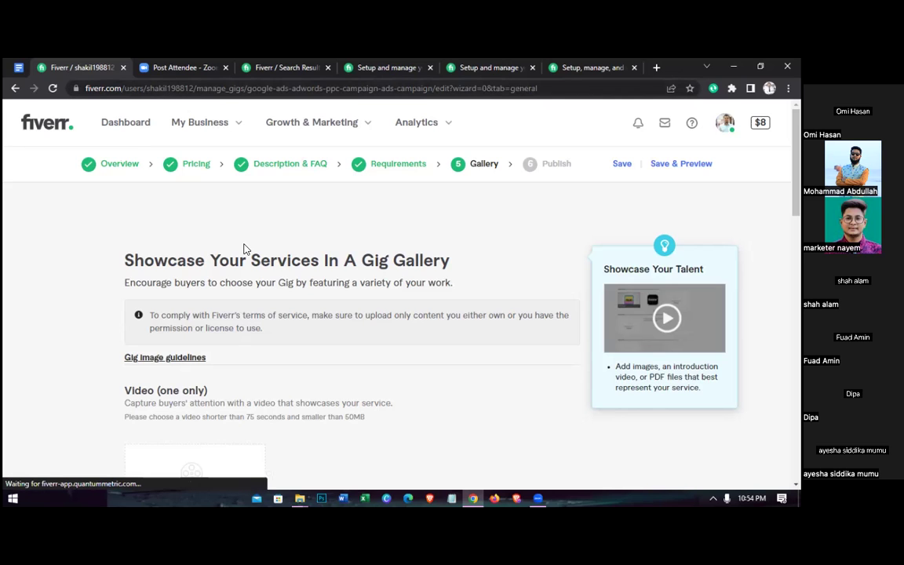
Copy the full gig title text from the gig's Overview section
left_click(304, 259)
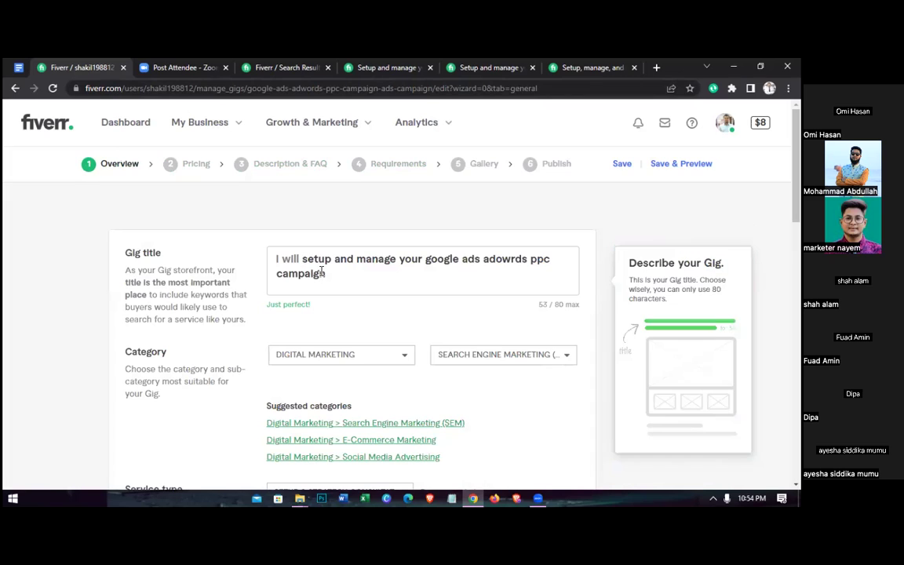
key("shift+Down")
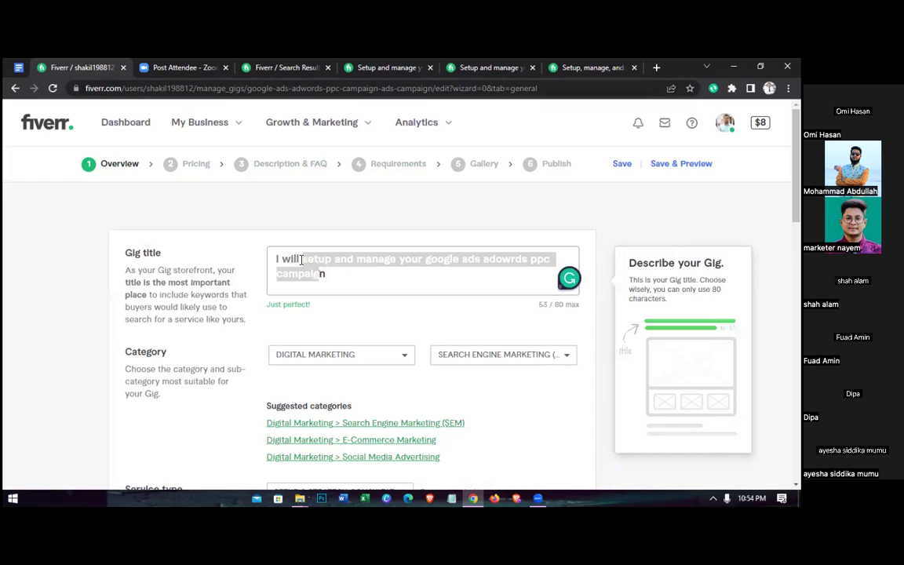
left_click(302, 259)
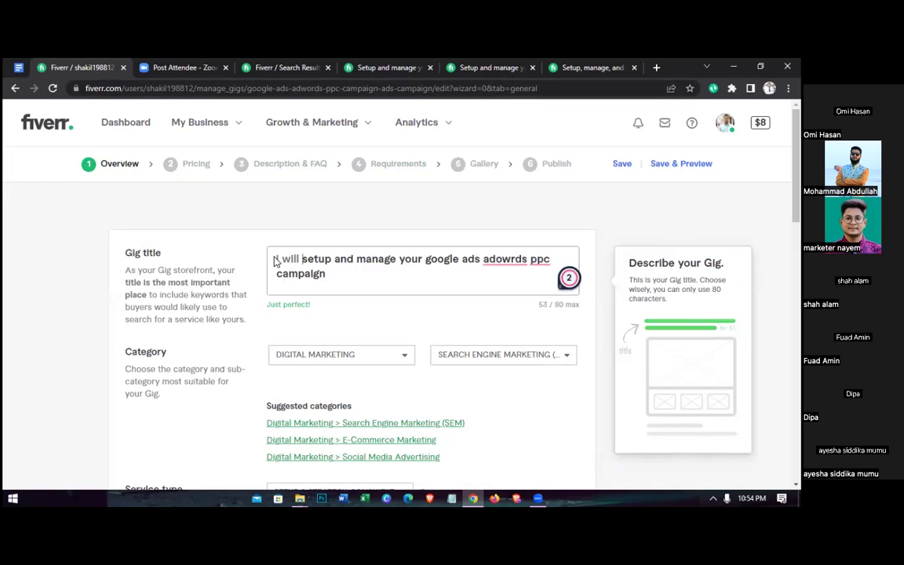
left_click_drag(275, 260, 323, 273)
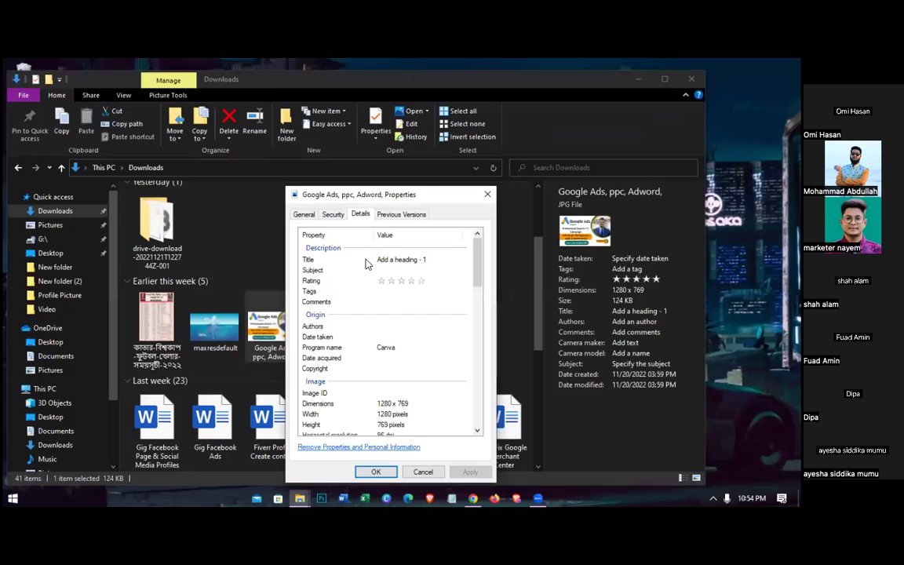
Switch back to the image's properties and set its title to "I will setup and manage your google ads adowrds ppc campaign"
left_click(369, 260)
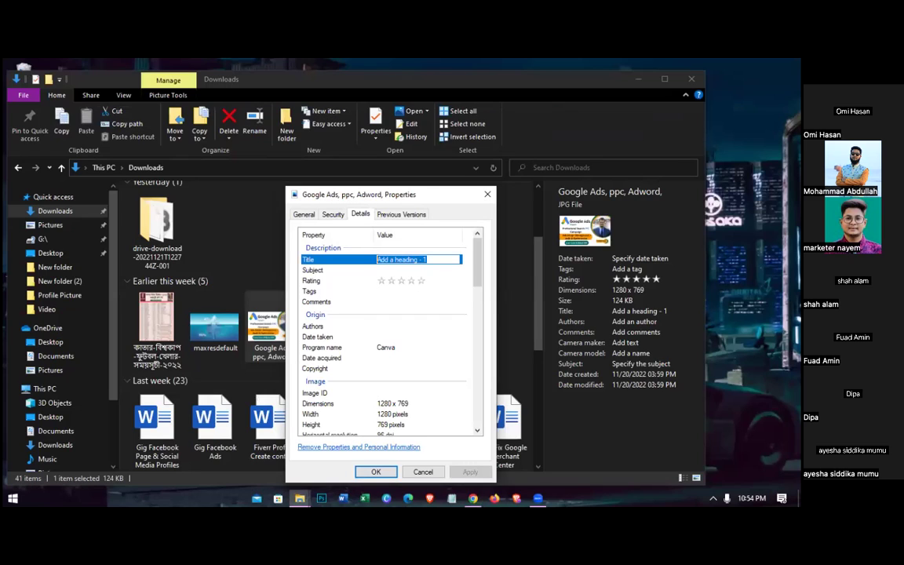
key("BackSpace")
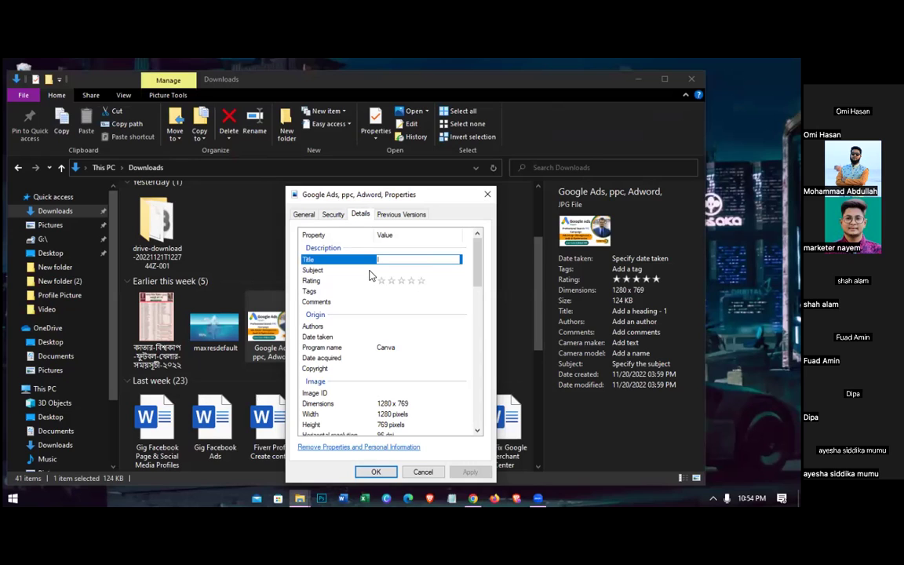
type("I will")
type("setup google ads adowrds ppc campaign")
Copy the image's title text into its Subject property
left_click(404, 269)
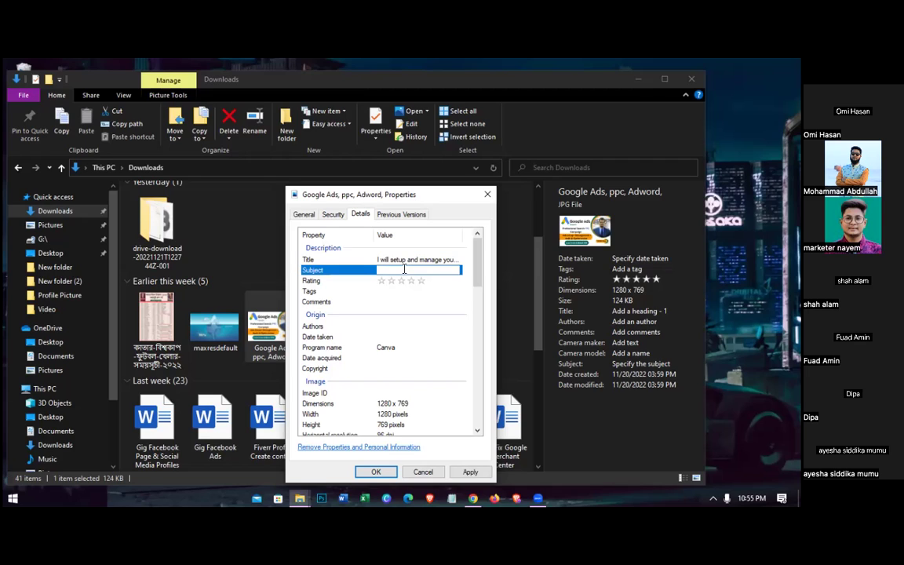
left_click(402, 259)
key("ctrl+c")
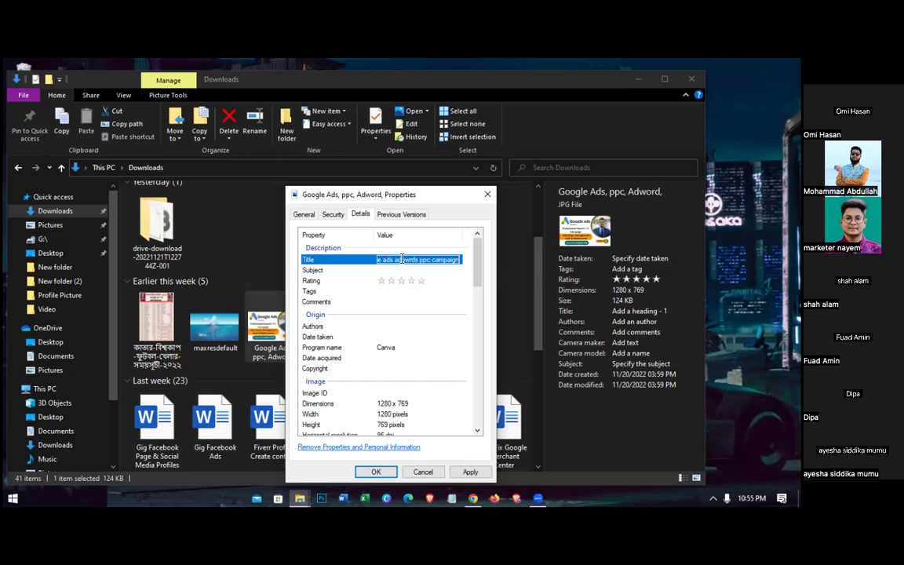
key("Down")
key("Down")
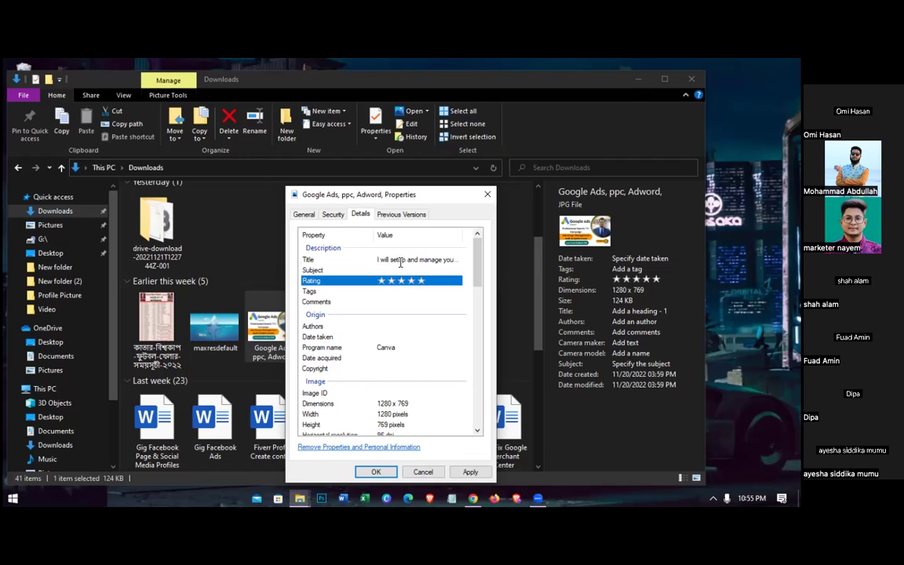
left_click(400, 260)
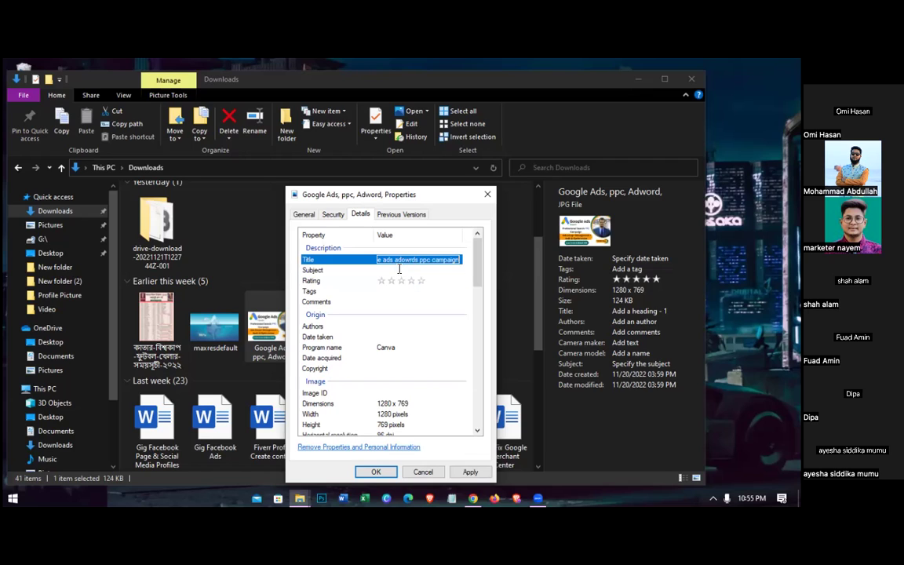
left_click(400, 269)
key("ctrl+v")
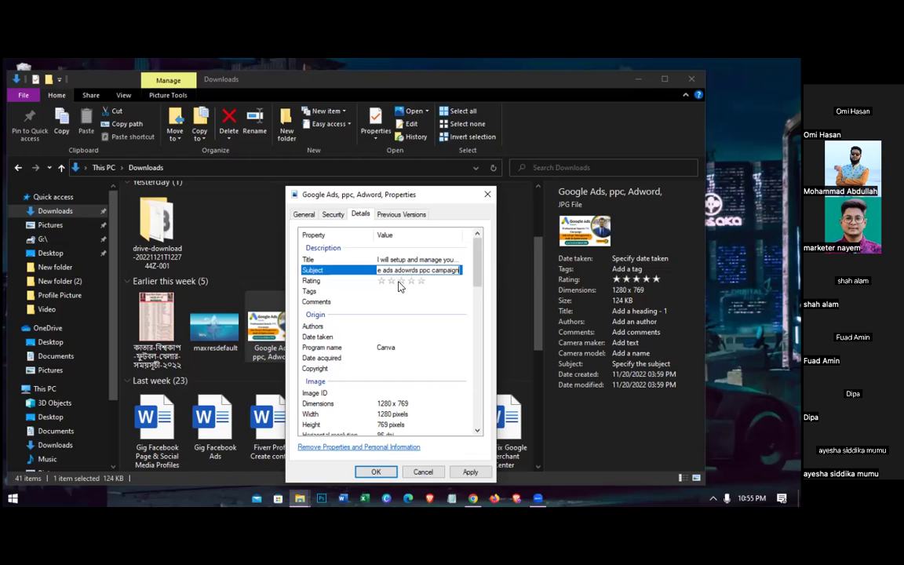
Set the image's rating to five stars
left_click(399, 287)
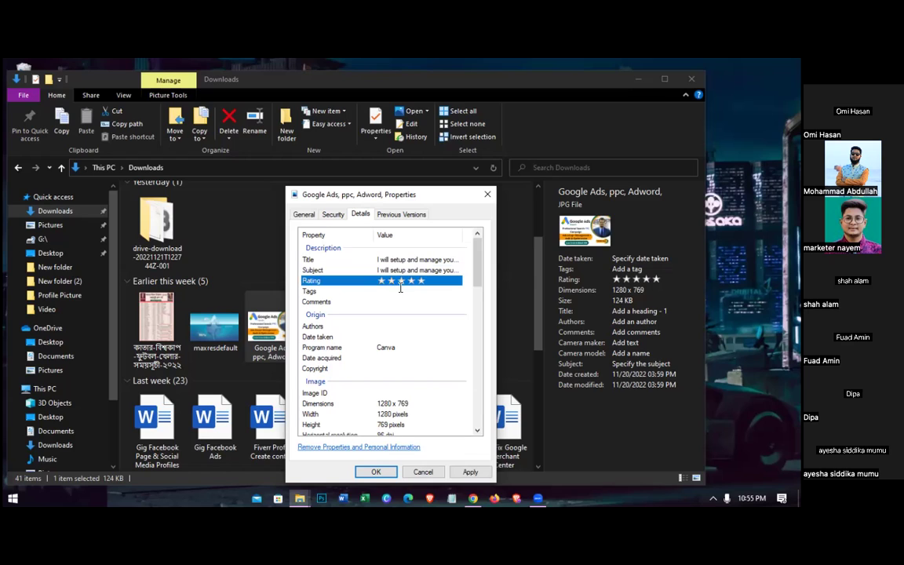
left_click(401, 290)
left_click(422, 282)
Try the full gig title as a tag for the image, and clear it from the Tags property
left_click(419, 292)
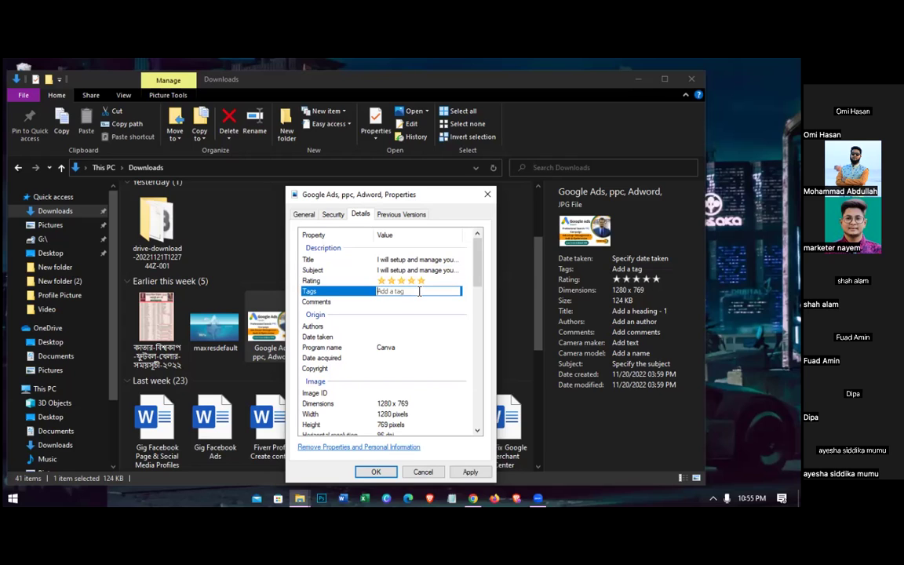
type("I will setup and manage your google ads adwords ppc campaign;")
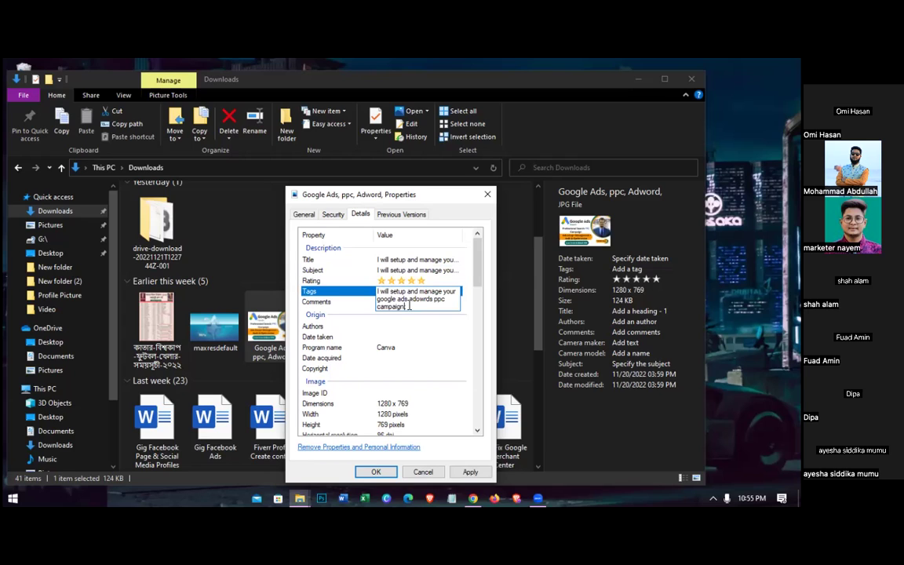
key("BackSpace")
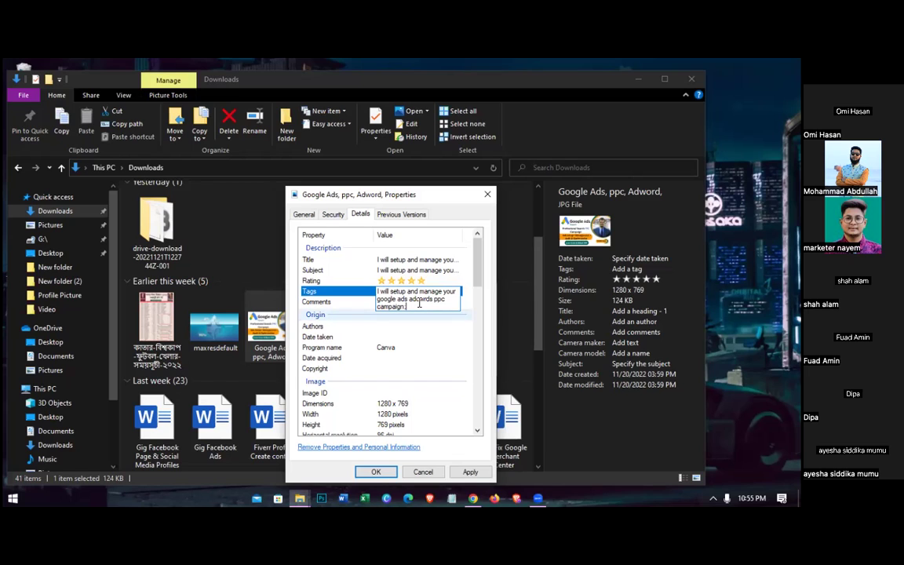
key("Tab")
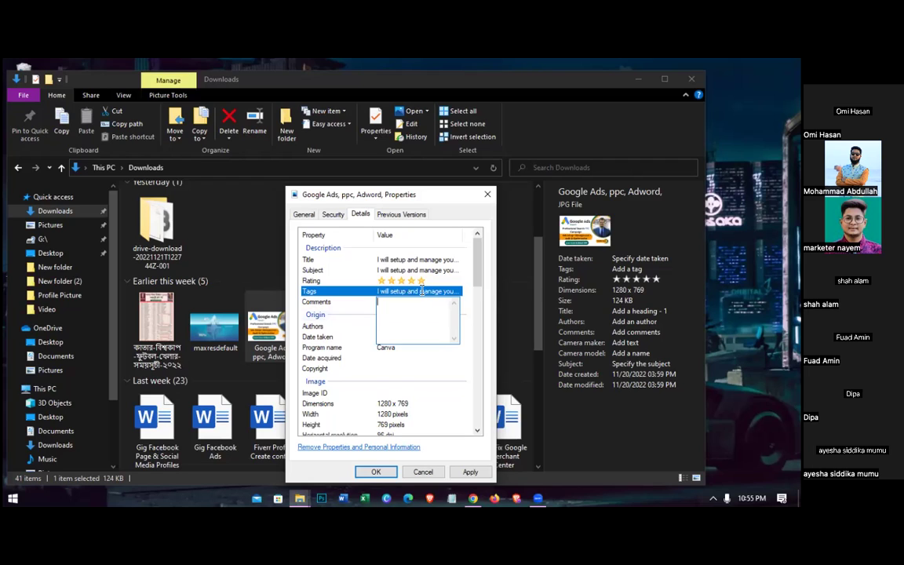
left_click(421, 291)
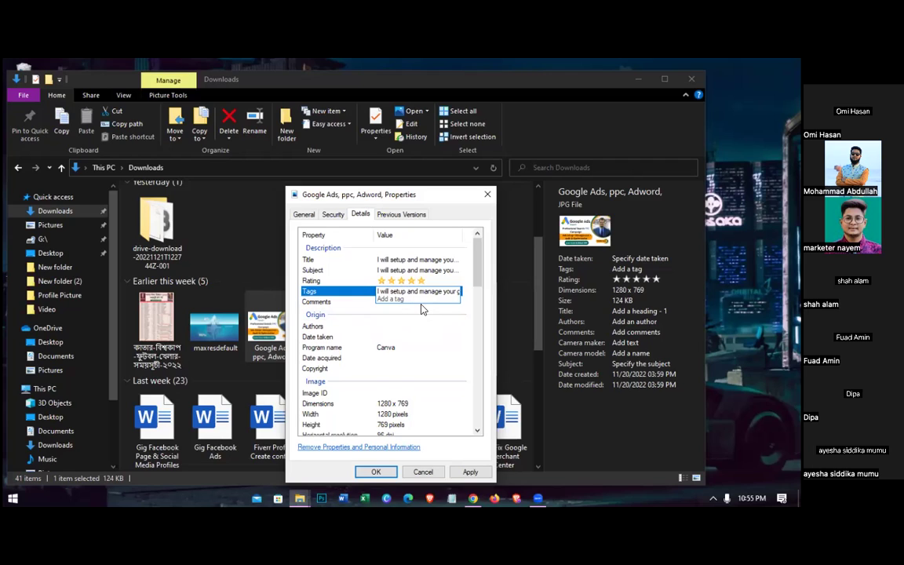
key("ctrl+z")
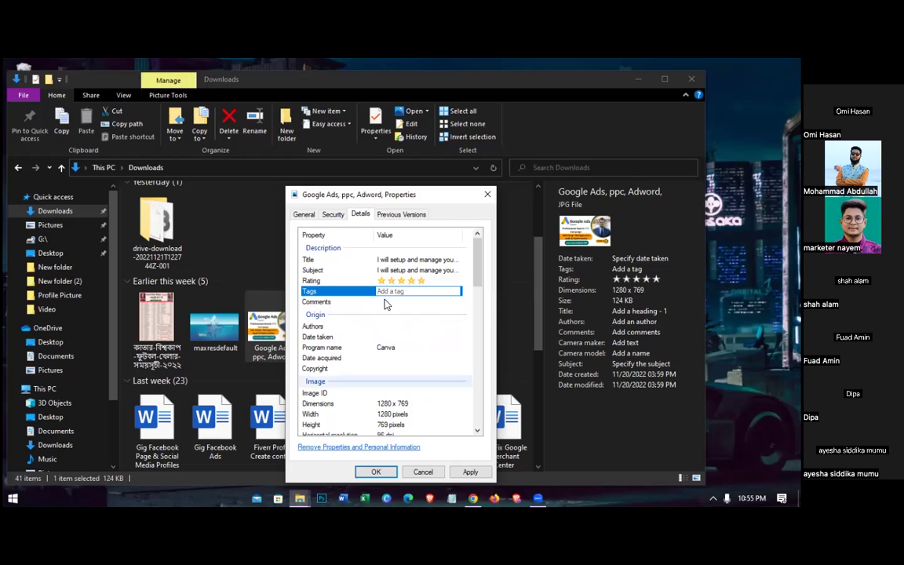
Try to copy the gig's search tags from its Overview section into the image's Tags property together, and clear the pasted text
key("alt+Tab")
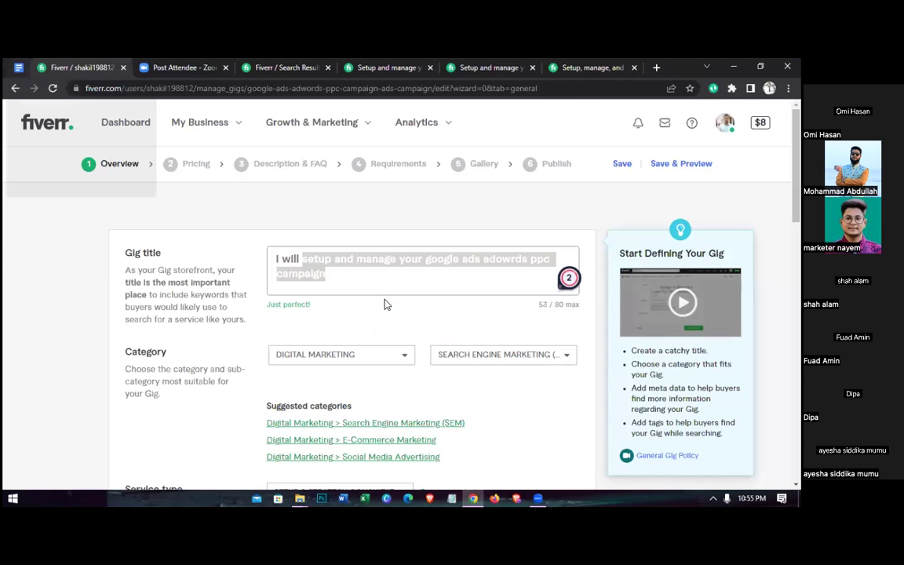
scroll(385, 304, "down", 7)
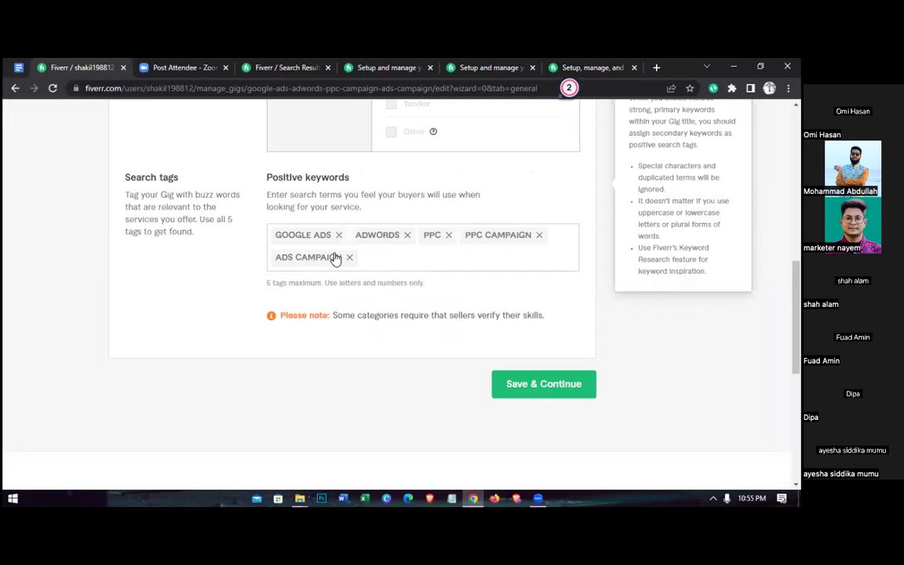
left_click_drag(264, 238, 268, 239)
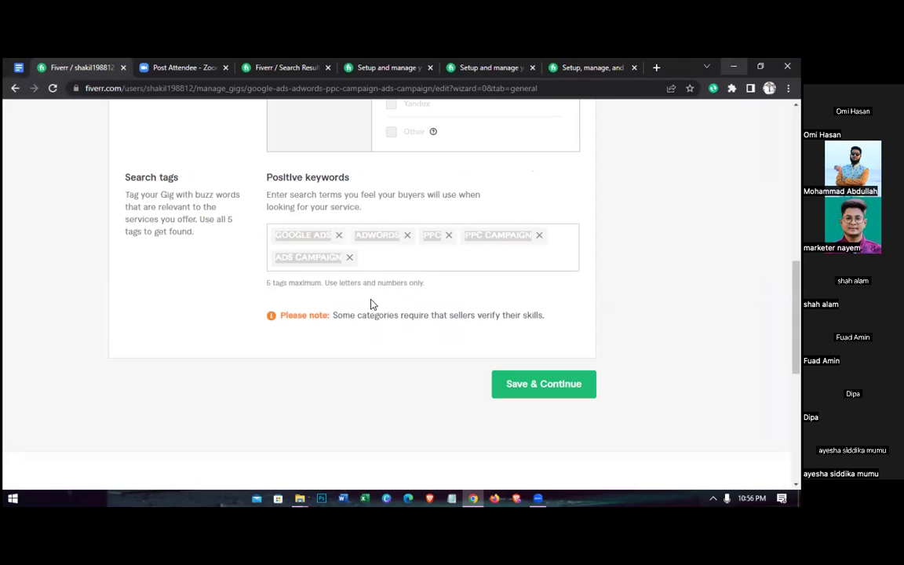
key("alt+Tab")
type("GOOGLE ADSADWORDSPPCPPC CAMPAIGNADS CAMPAIGN")
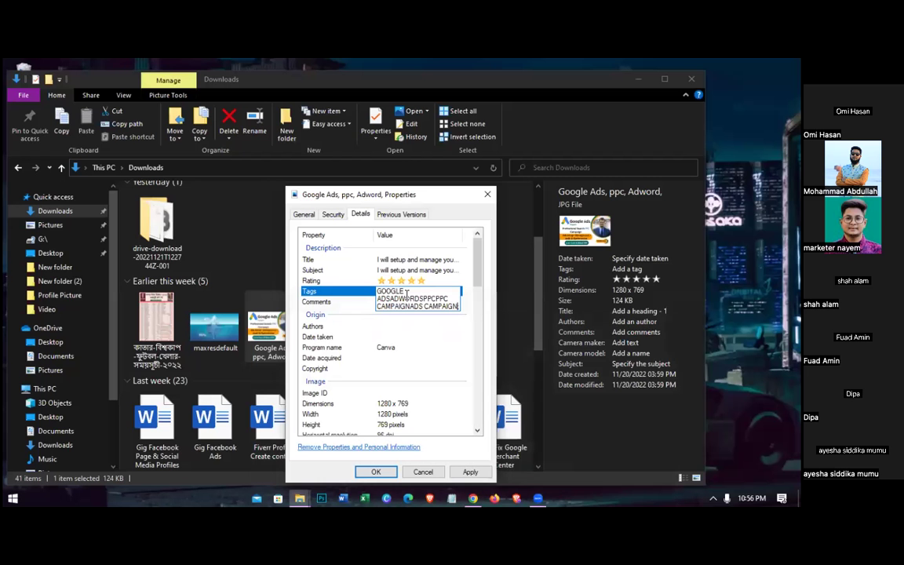
left_click(388, 298)
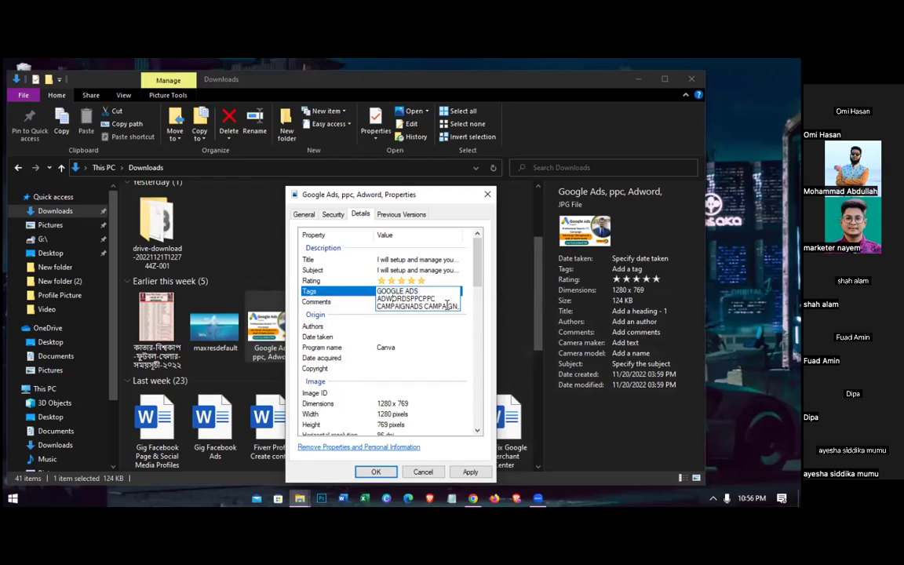
left_click(372, 289)
key("Delete")
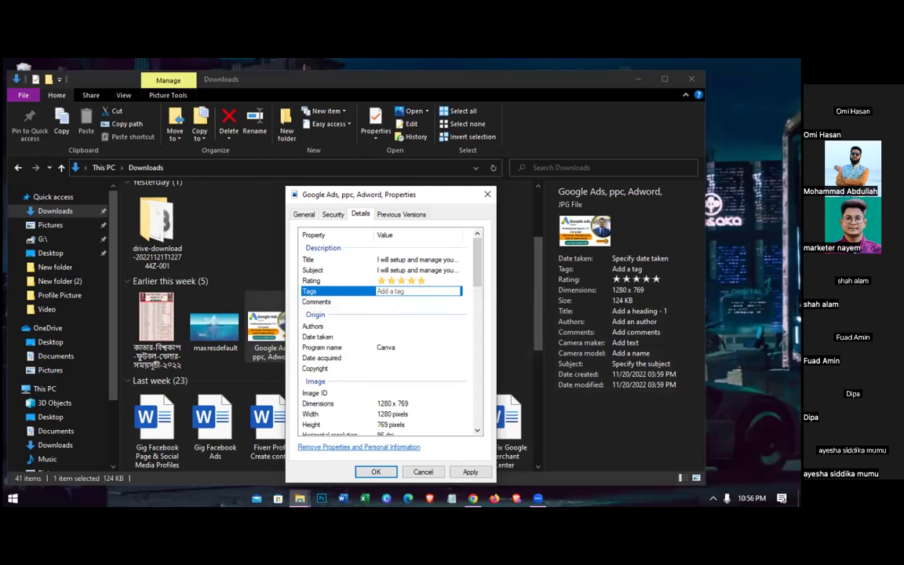
Try entering "google ads" with a semicolon separator in the image's Tags property, and erase it
type("google ads;")
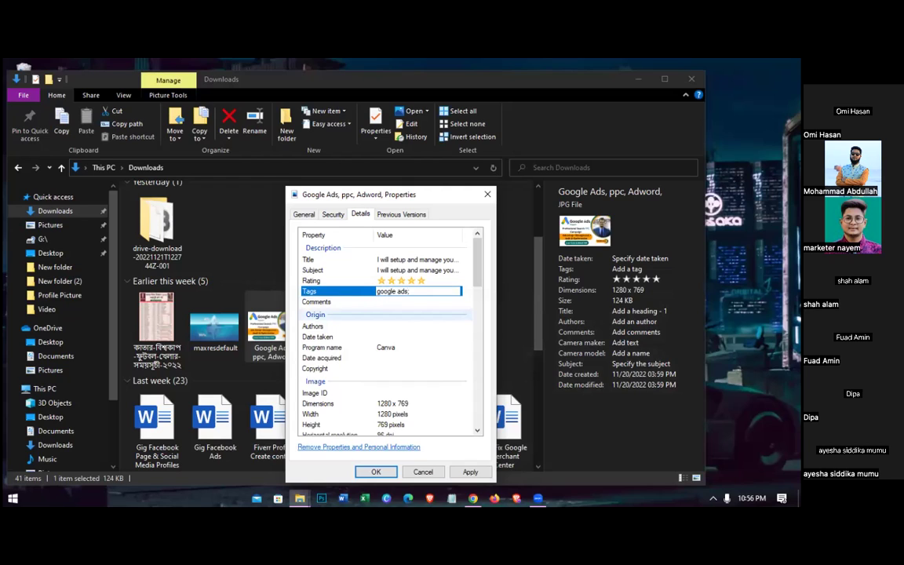
key("BackSpace")
type(";")
key("BackSpace")
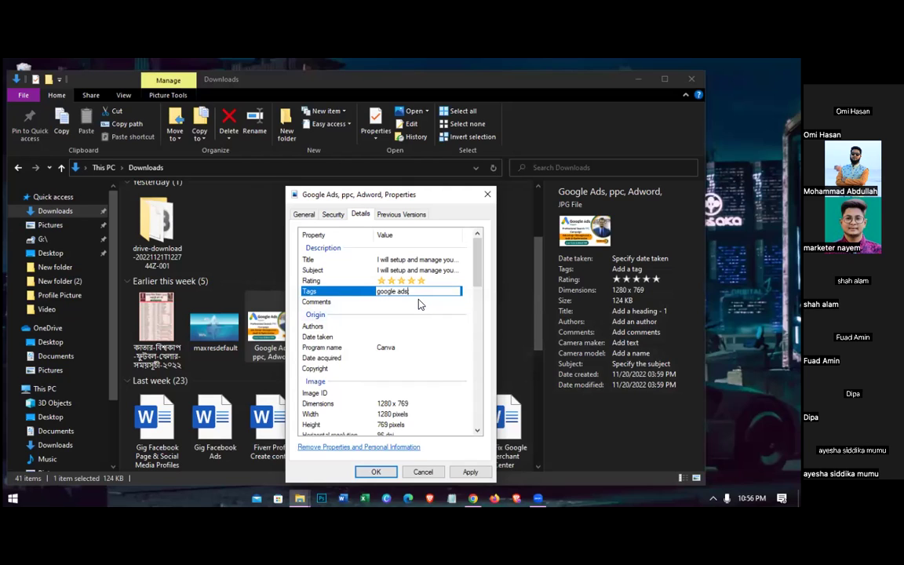
type(";")
type(";")
key("BackSpace")
key("BackSpace")
key("BackSpace")
key("BackSpace")
key("BackSpace")
key("BackSpace")
key("BackSpace")
key("BackSpace")
key("BackSpace")
key("BackSpace")
key("BackSpace")
Add the image tags "google ads; adwords; ppc; ppc campaign; ads campaign;"
type("google ads")
type("adwords;")
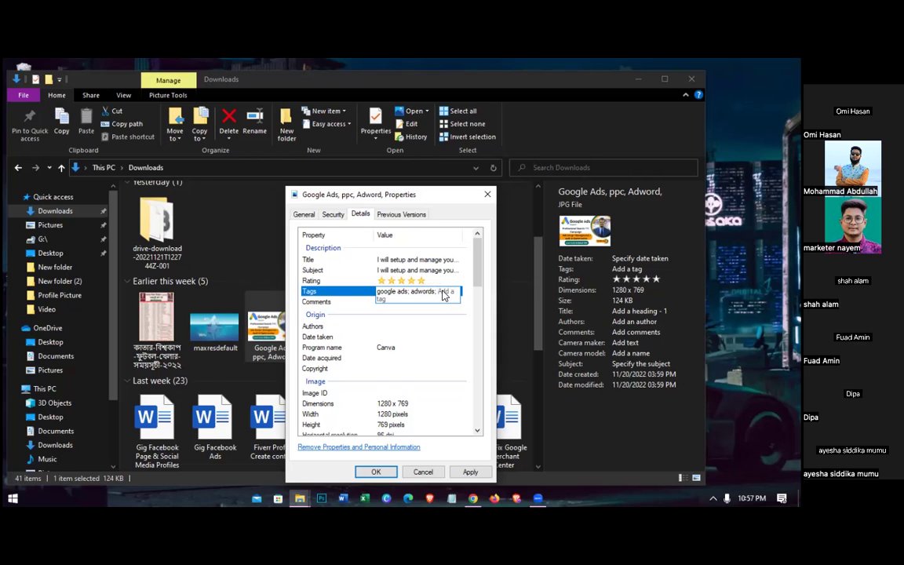
type(" ppc")
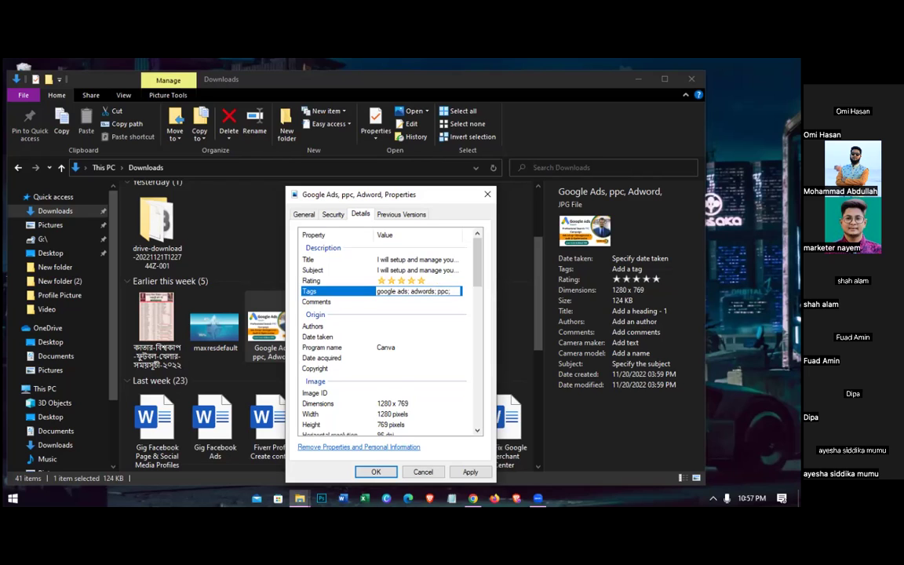
type("; ")
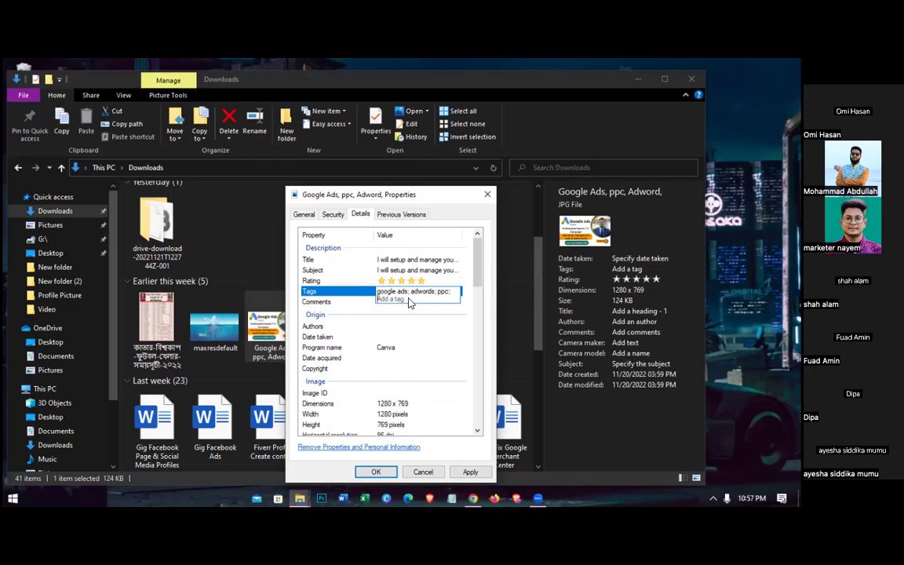
type("ppc campaign; ads ca")
type("mpaign")
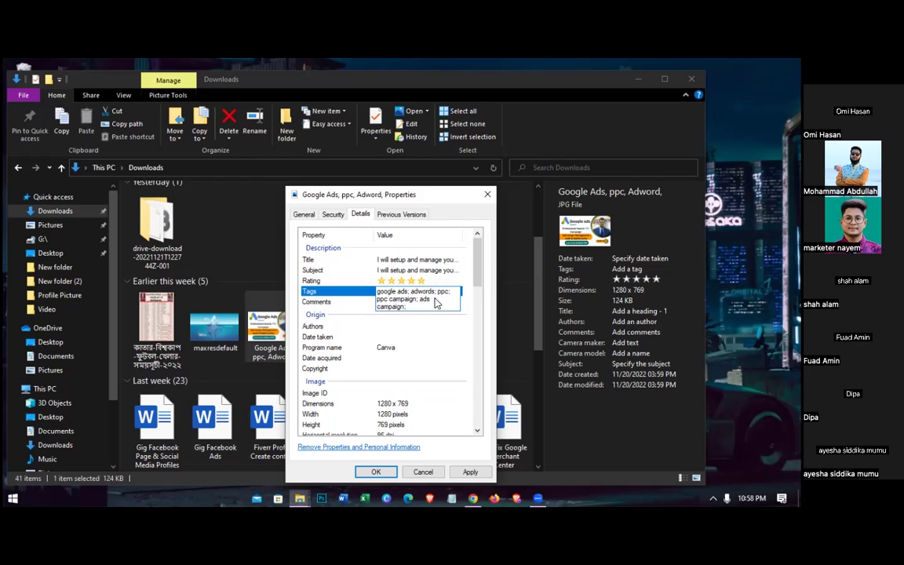
type(";")
Enter the seller's Fiverr username as the image's author and apply the property changes
left_click(381, 326)
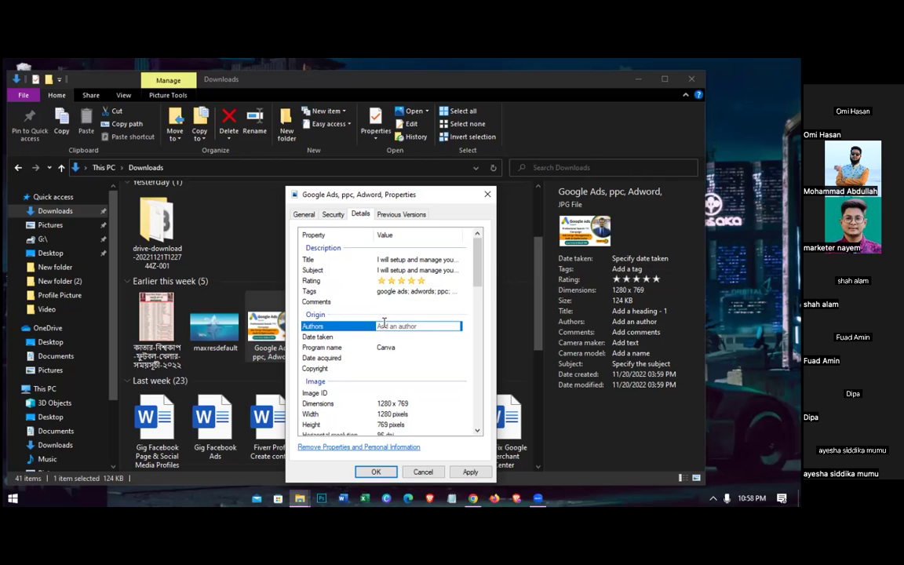
type("shakil 1")
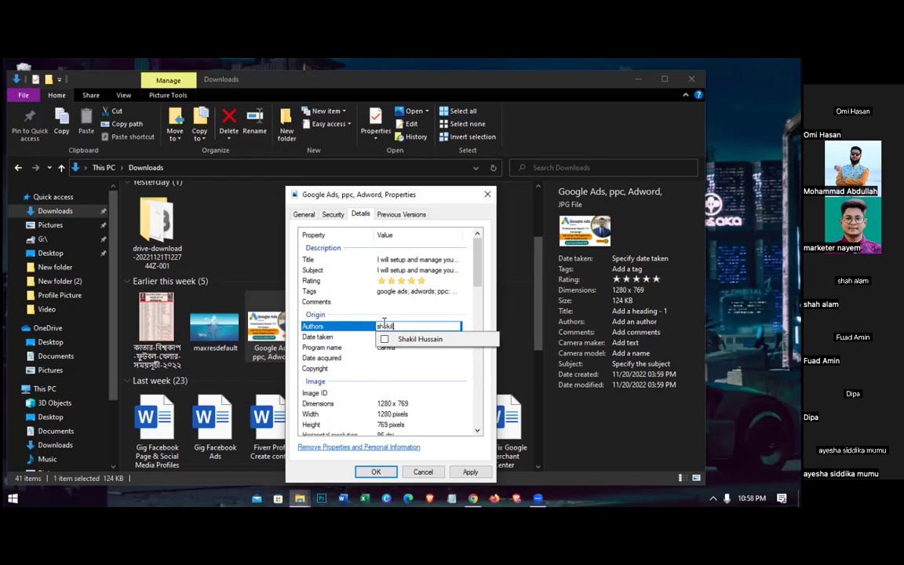
type("988")
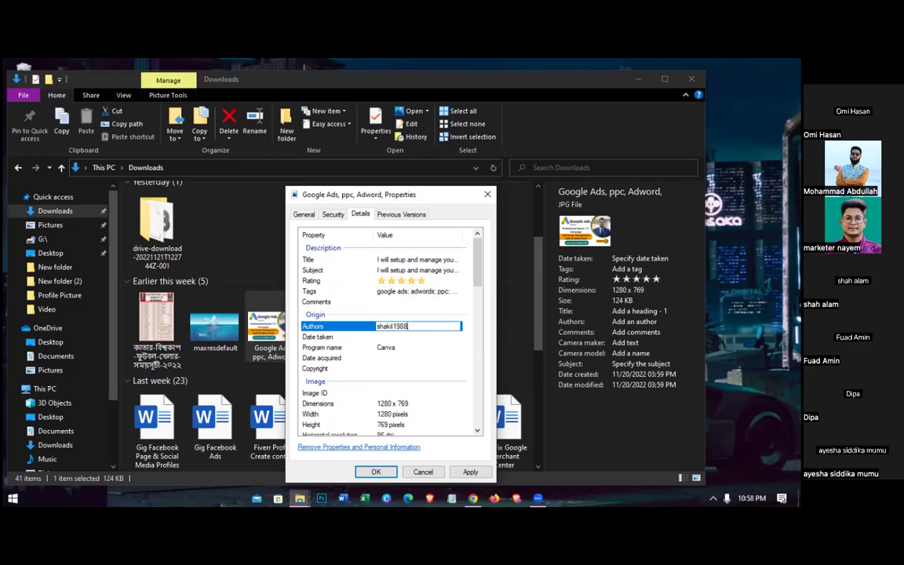
type("12")
left_click_drag(437, 201, 481, 408)
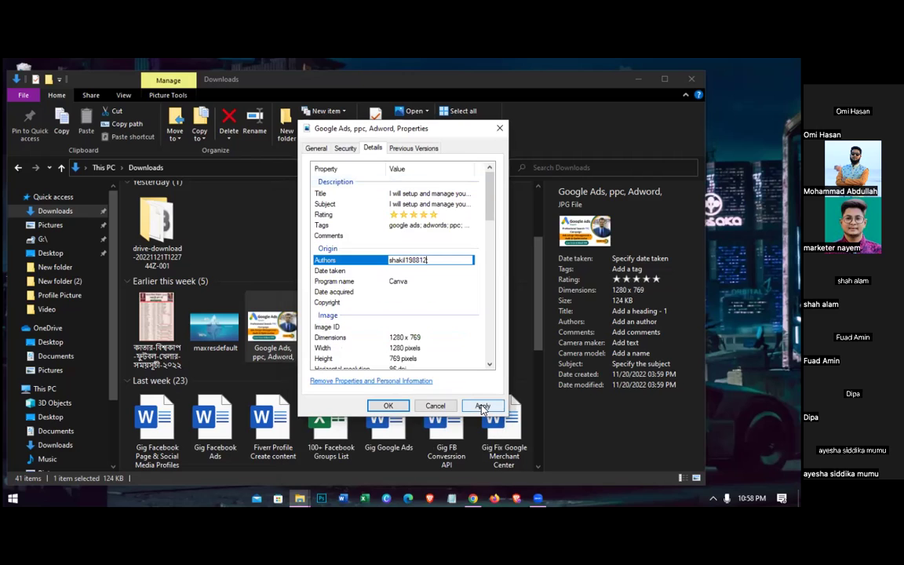
left_click(482, 407)
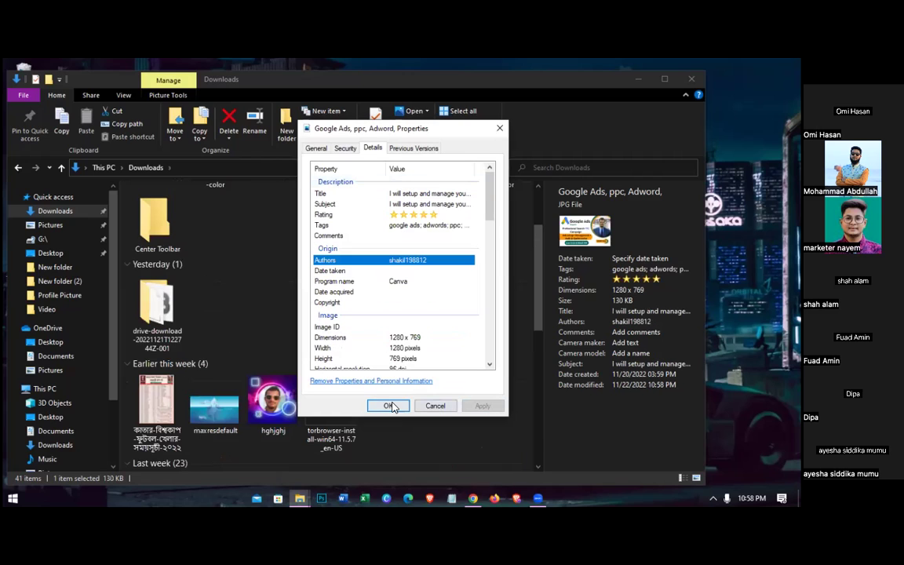
Confirm and close the image's properties, switch to Chrome, and save the gig from its Overview section
left_click(390, 406)
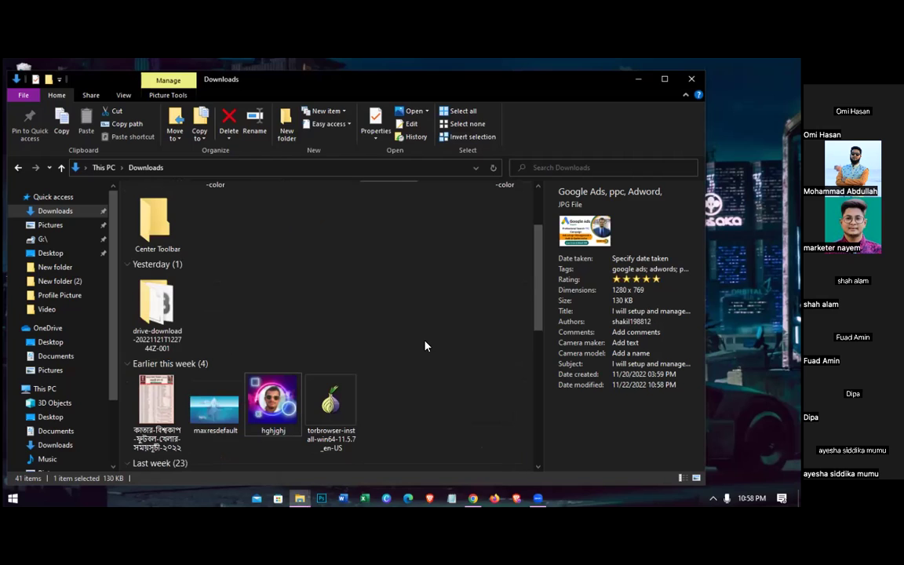
scroll(414, 335, "up", 2)
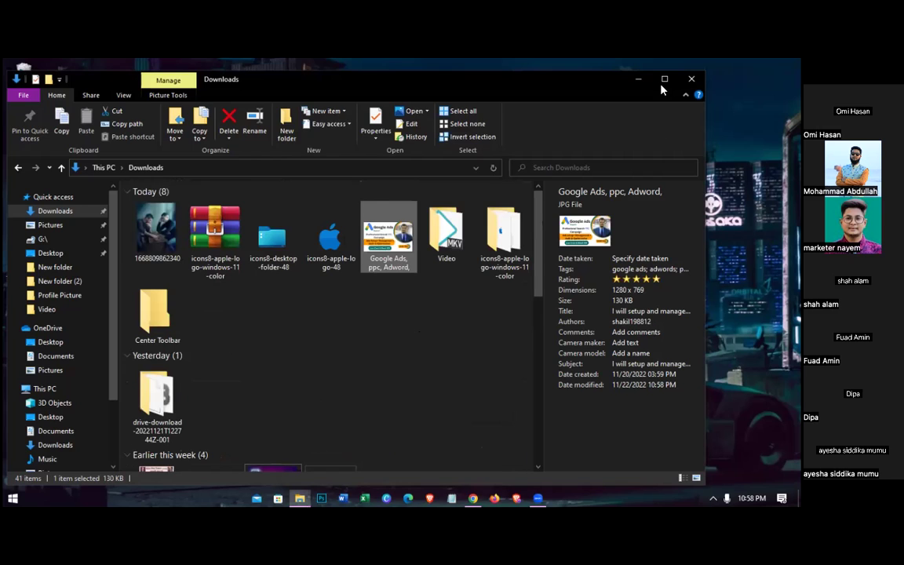
left_click(473, 499)
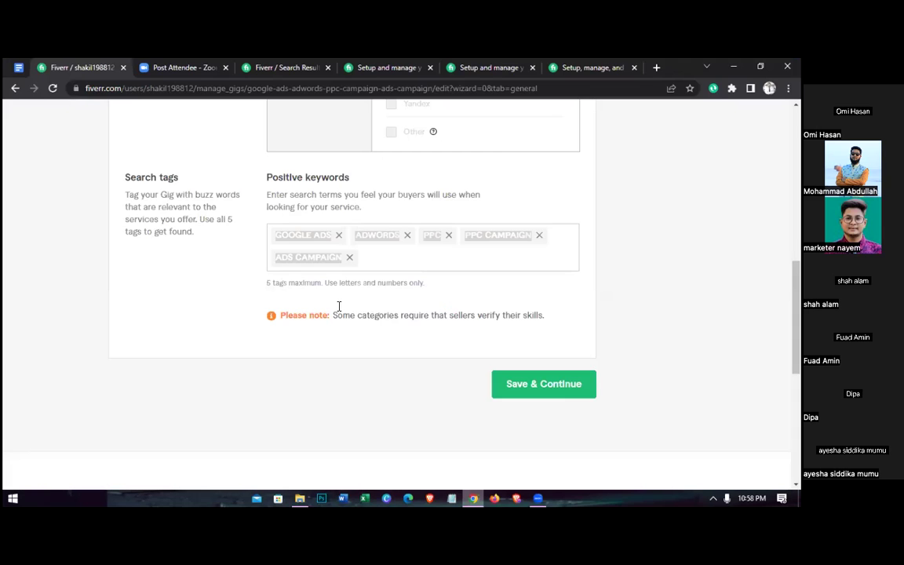
scroll(548, 175, "up", 10)
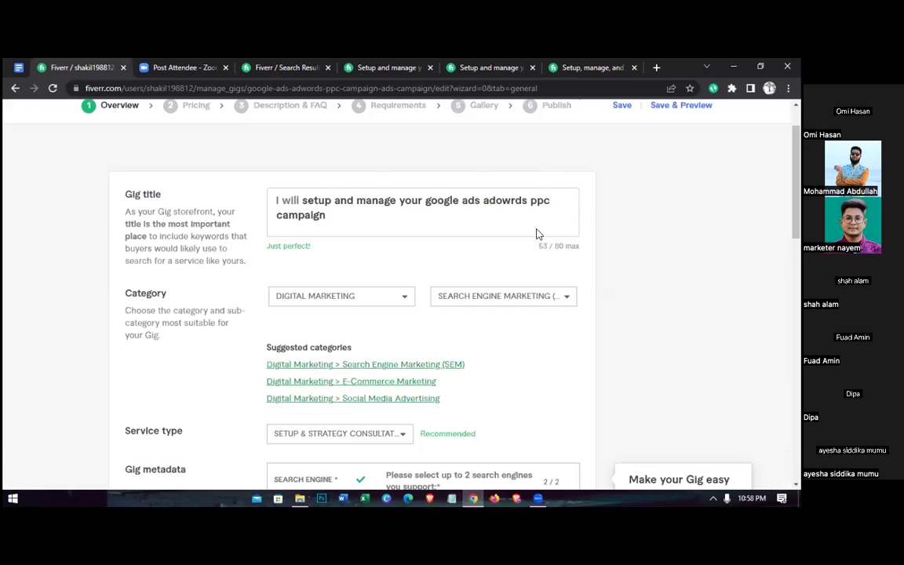
scroll(659, 174, "up", 2)
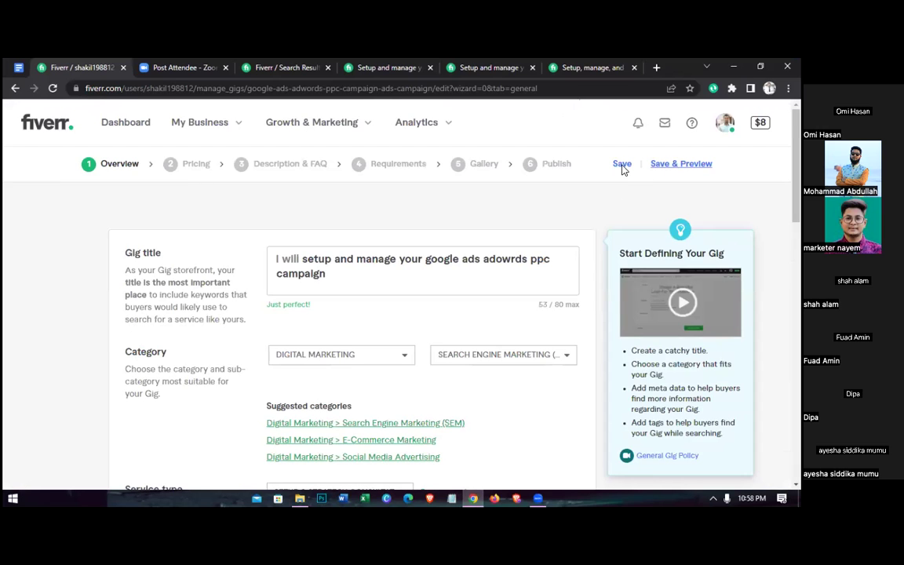
left_click(616, 173)
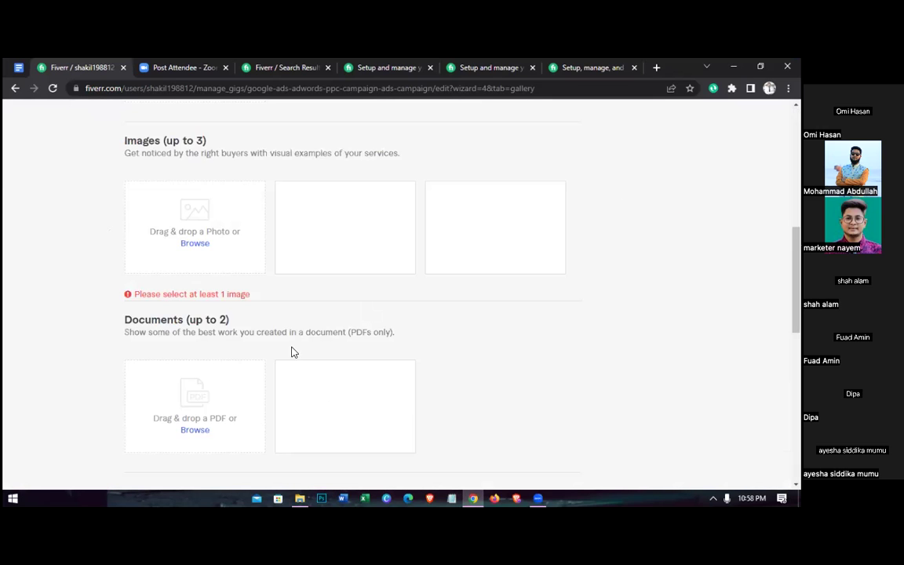
Upload the "Google Ads, ppc, Adword," image from Downloads into the first image slot of the gig's gallery
left_click(196, 244)
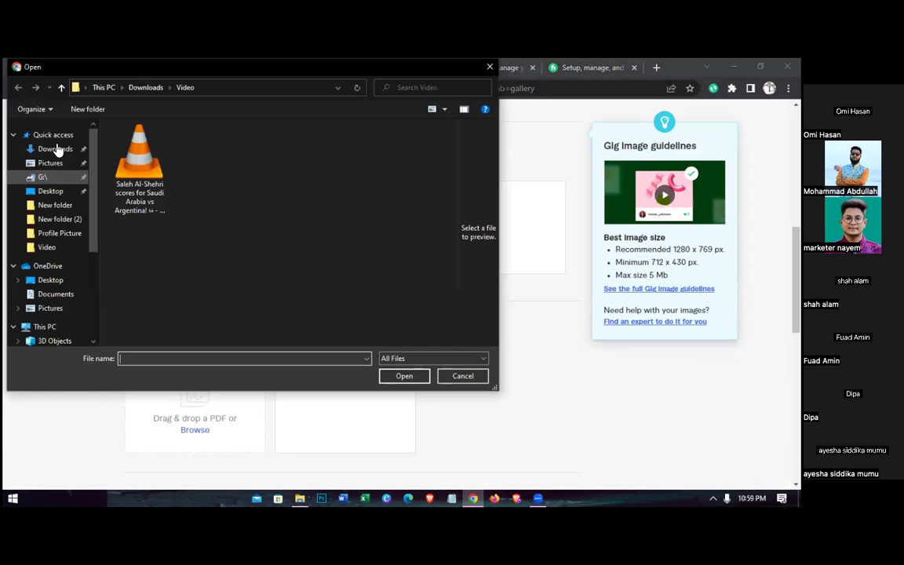
left_click(53, 148)
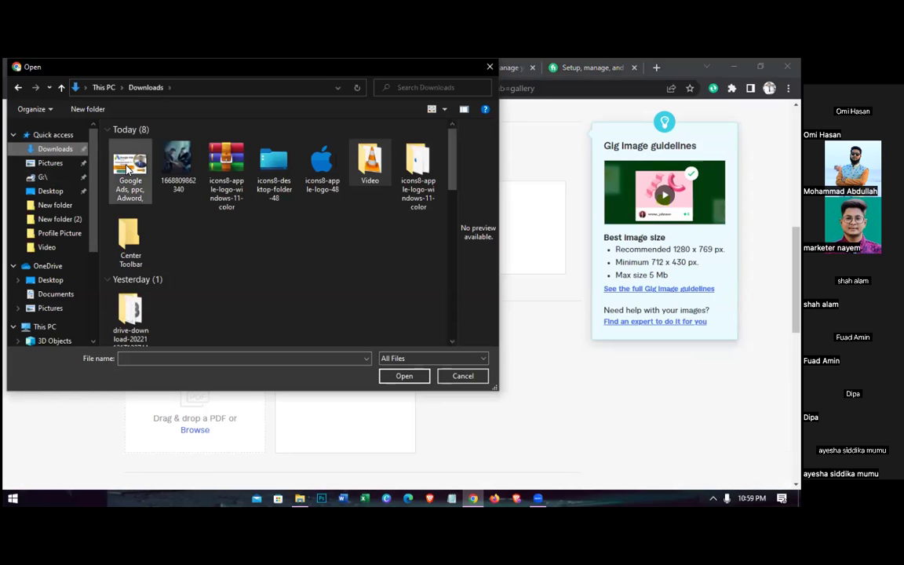
left_click(128, 169)
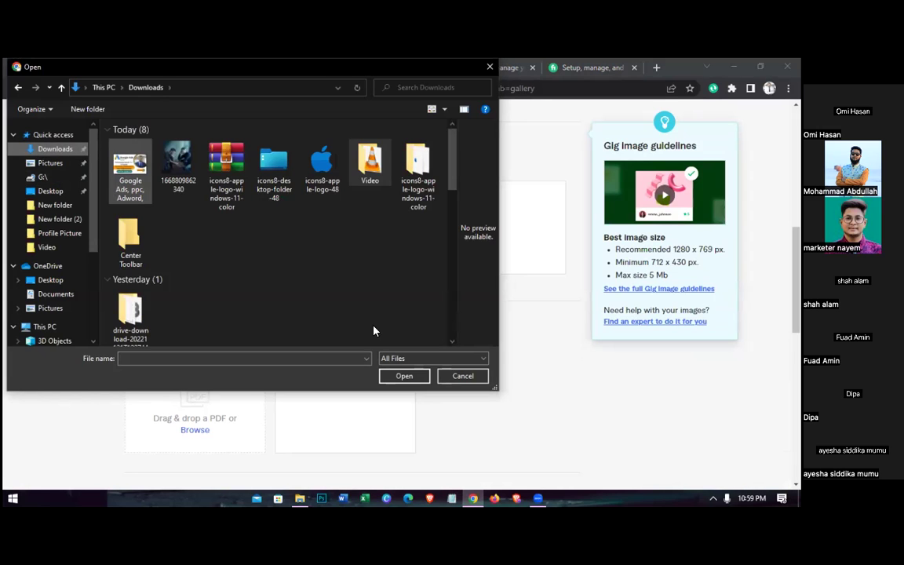
left_click(404, 377)
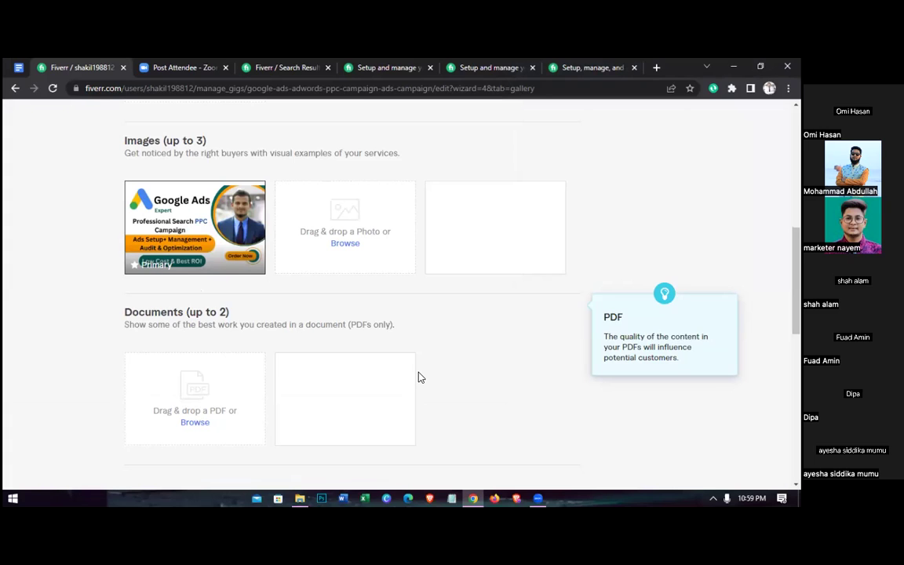
Switch to Canva, open the "Add a heading" Google Ads design and go to the Campaign Expert banner on page 3
left_click(387, 499)
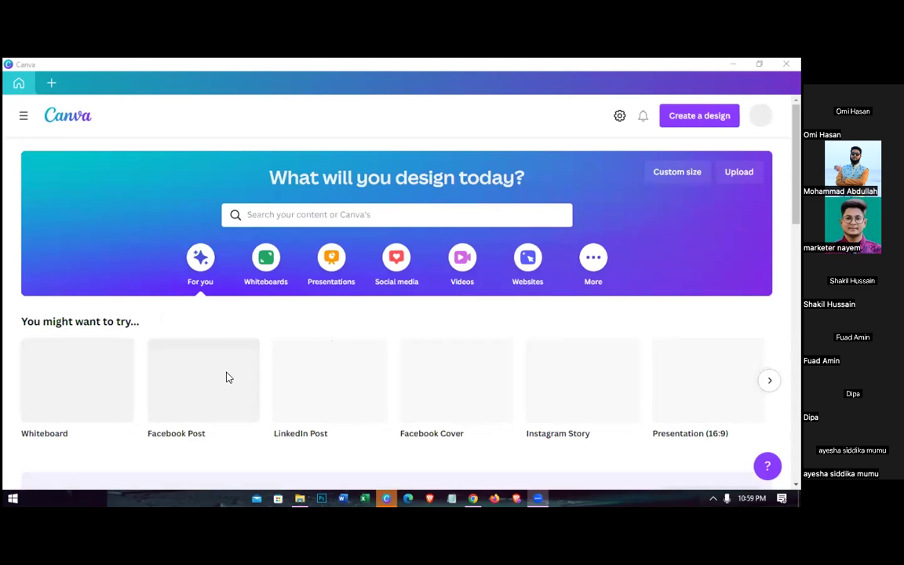
scroll(228, 377, "down", 1)
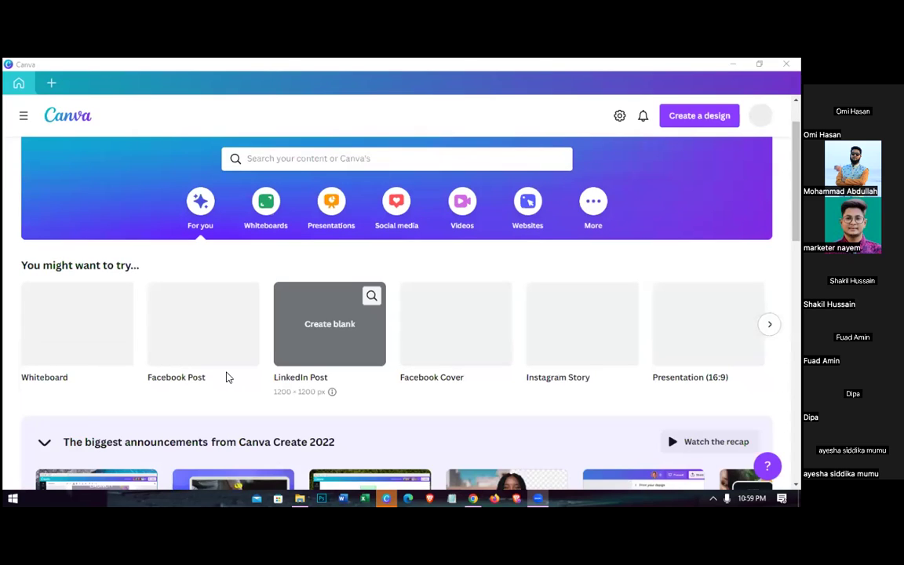
scroll(78, 282, "down", 2)
left_click(64, 258)
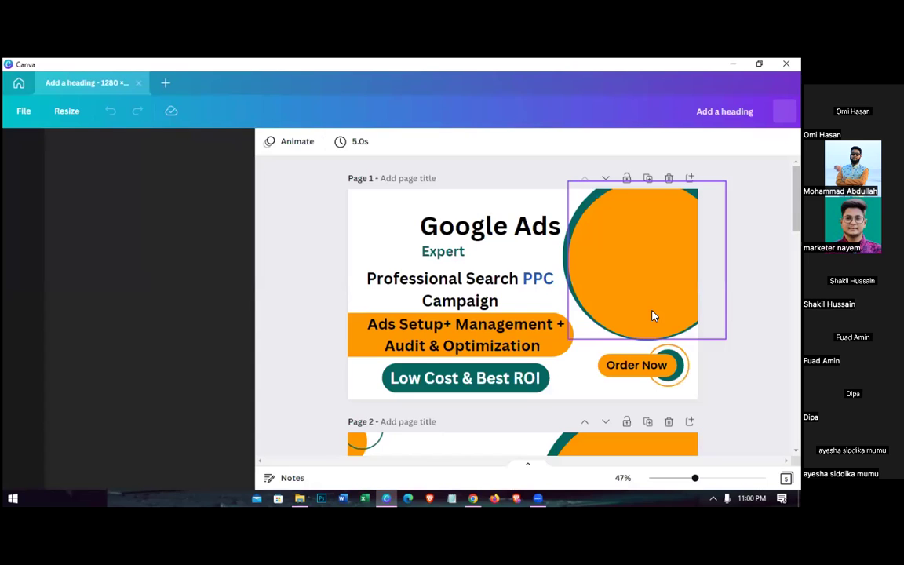
scroll(652, 315, "down", 2)
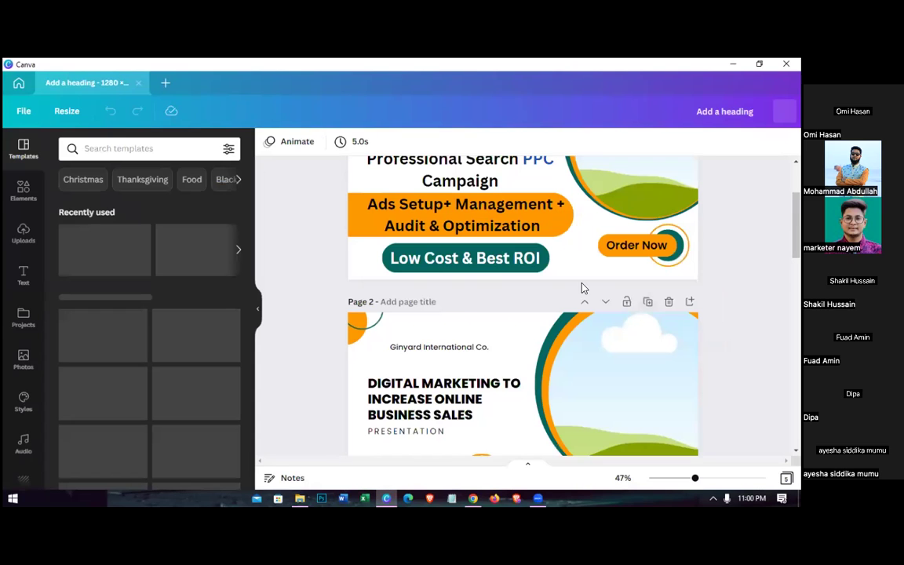
scroll(324, 192, "down", 6)
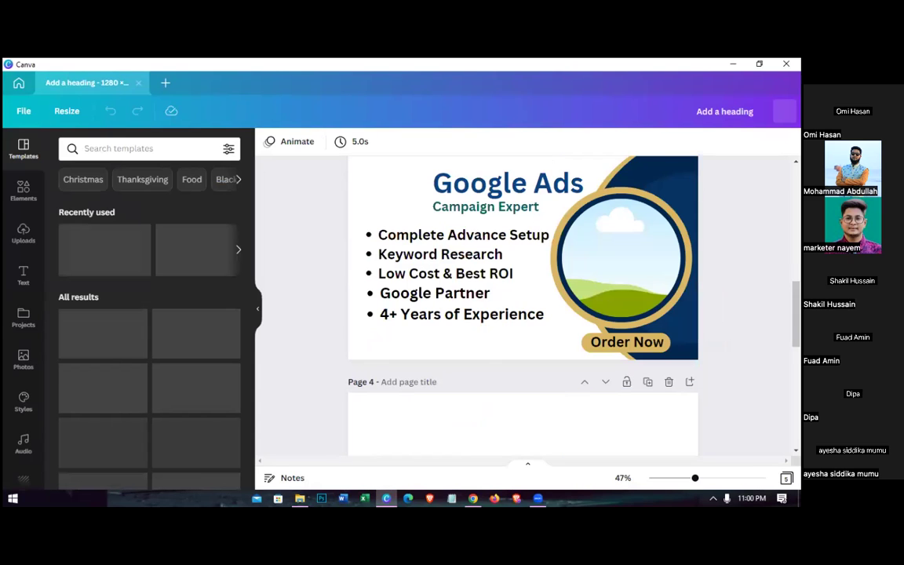
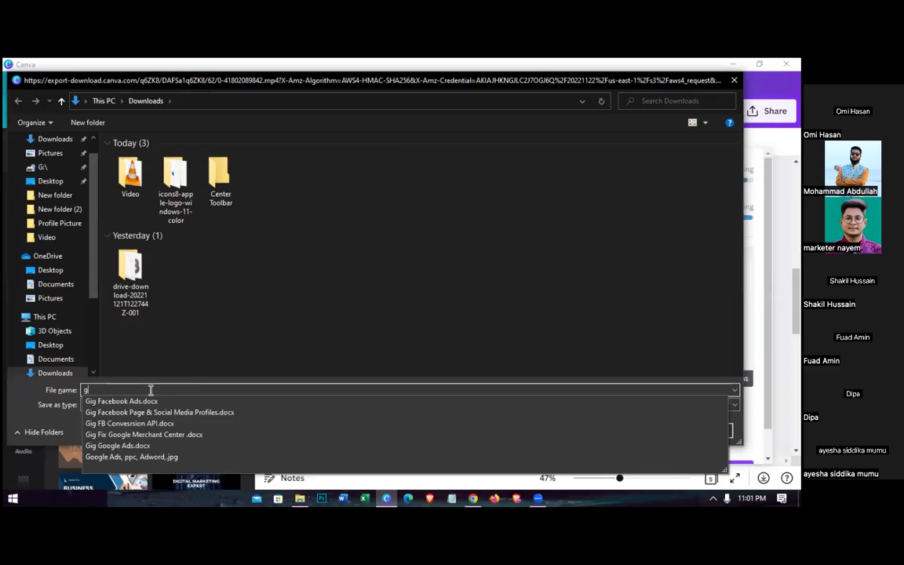
Save the exported MP4 video in Downloads under the file name "google Ads-ppc"
type("gg")
key("BackSpace")
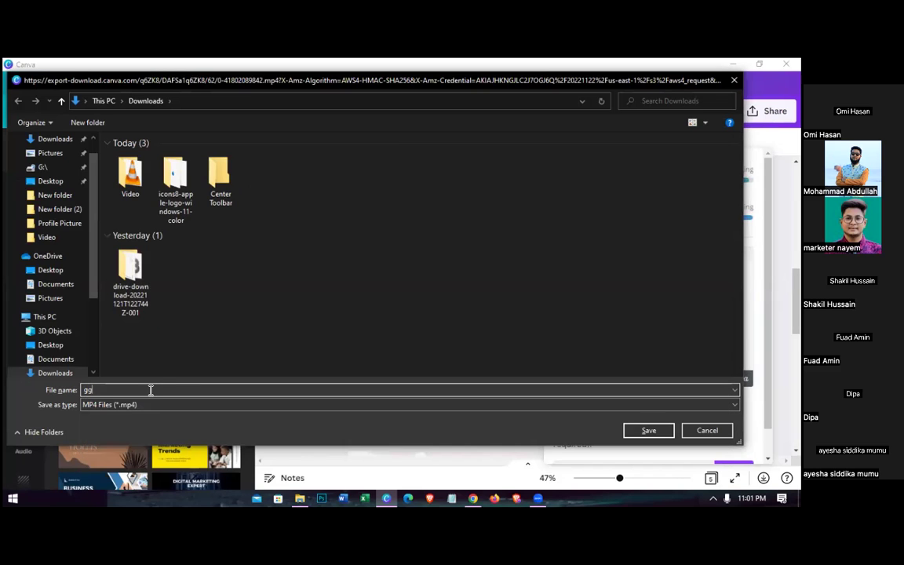
key("BackSpace")
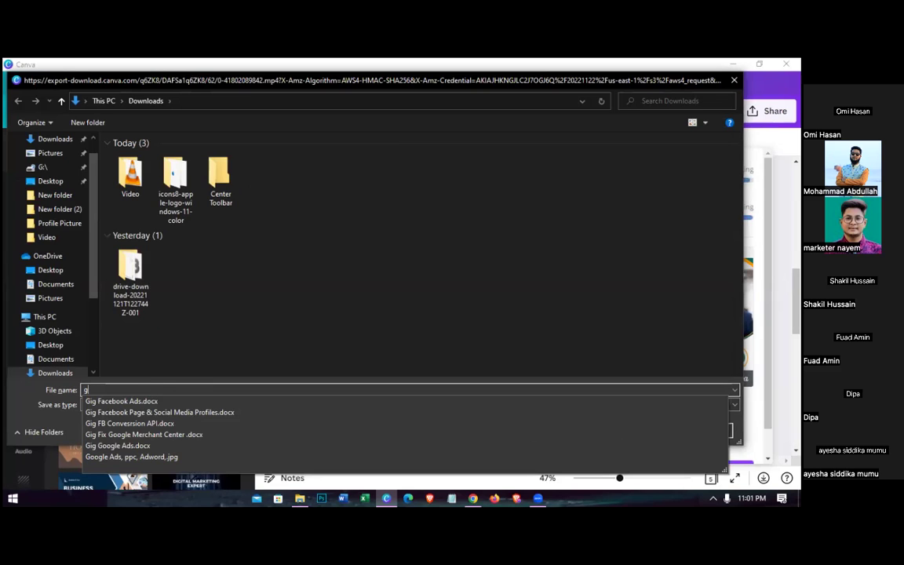
type("oogle")
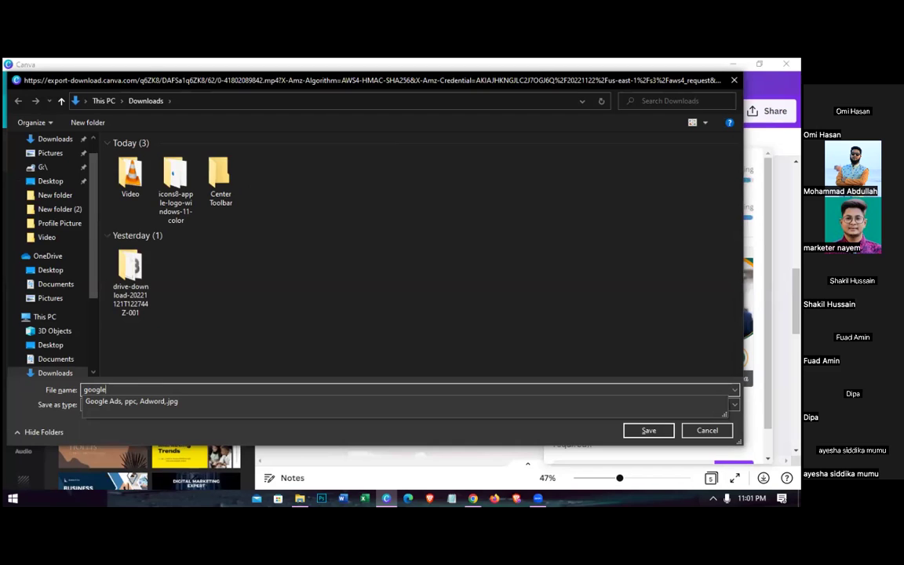
type(" Ads,")
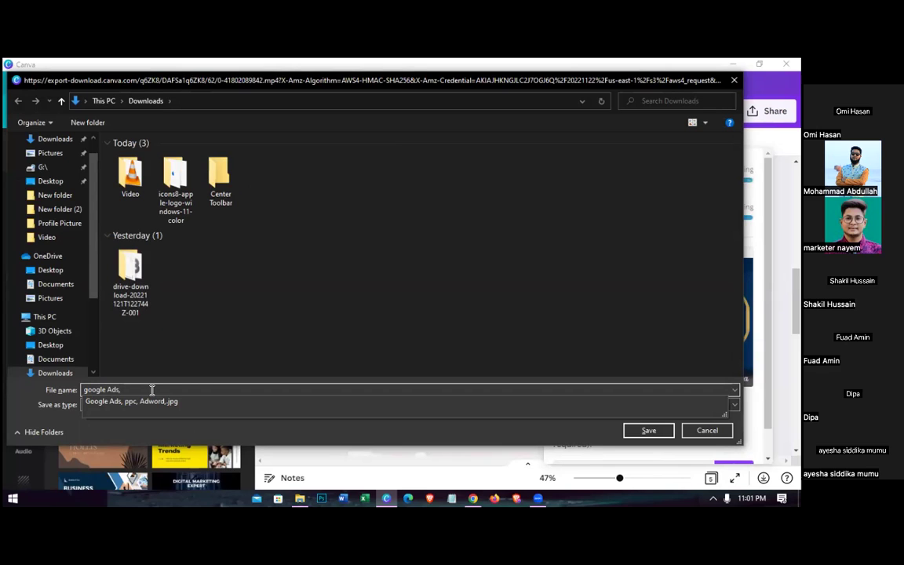
key("Escape")
key("BackSpace")
type("-ppc")
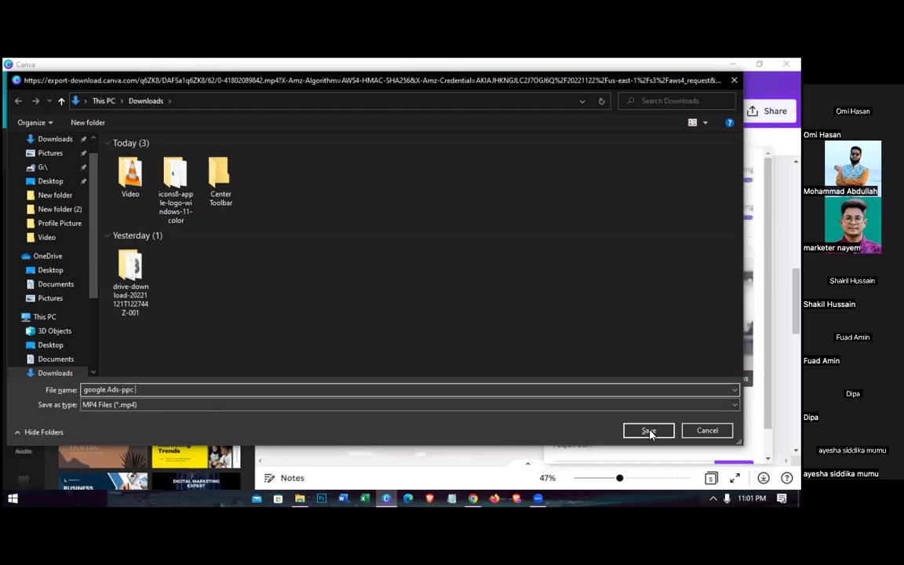
left_click(644, 431)
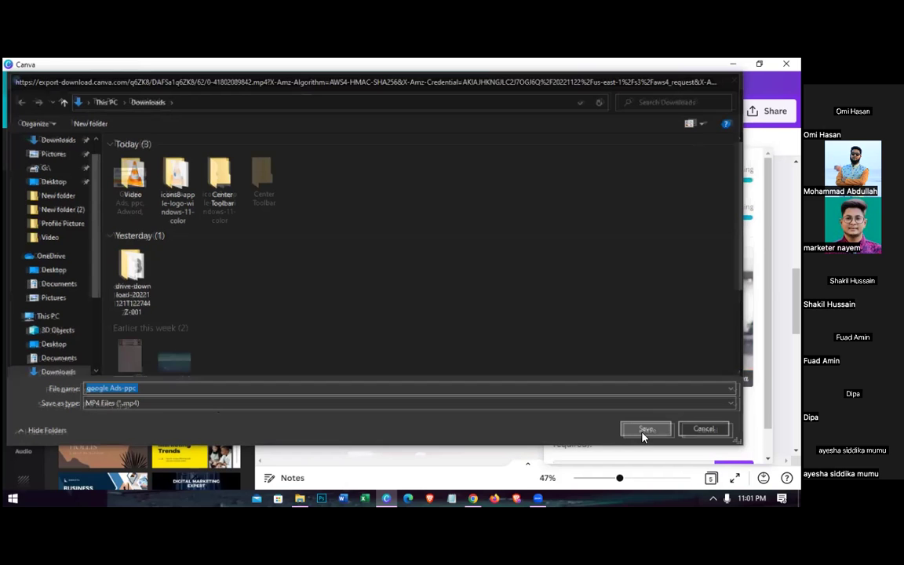
Save the exported JPG of page 3 in Downloads under the file name "google ads, ppc ads"
type("goo")
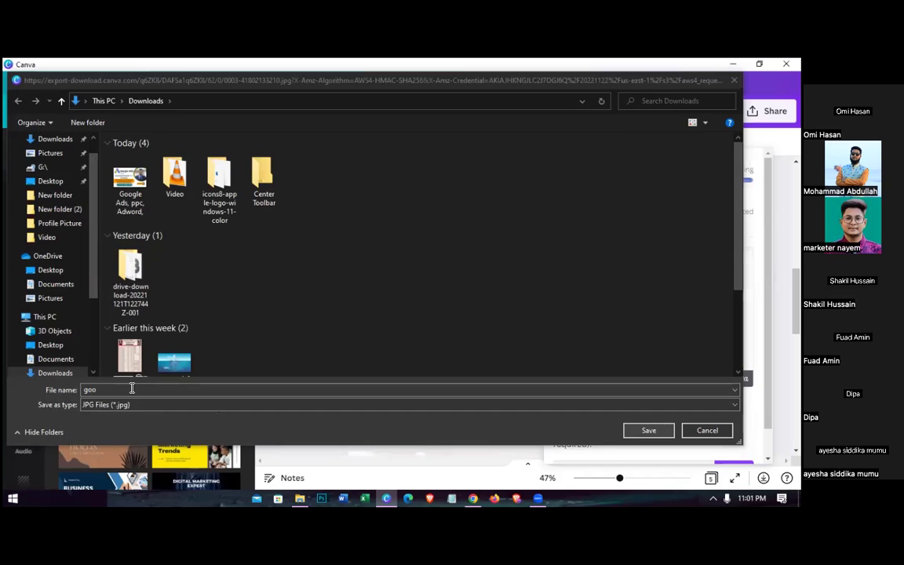
key("BackSpace")
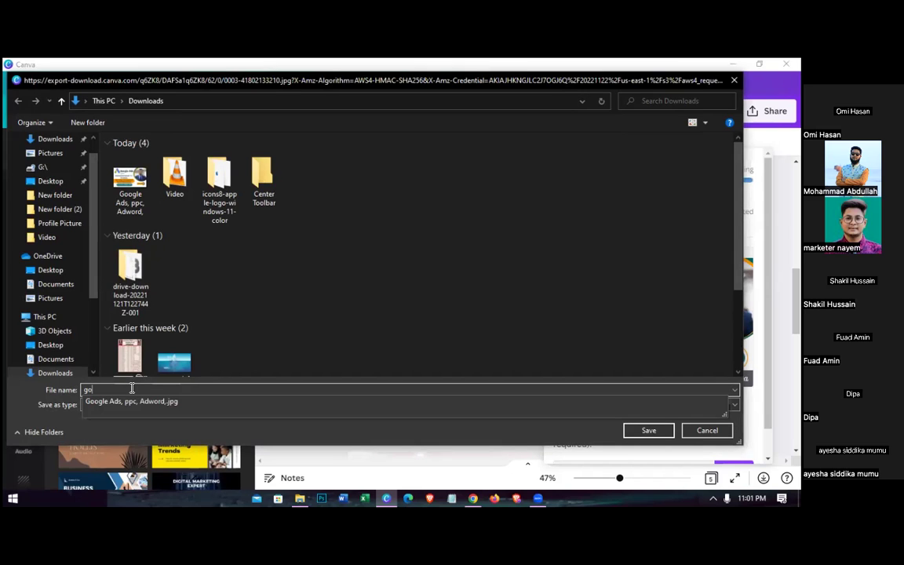
type("ogle ads,")
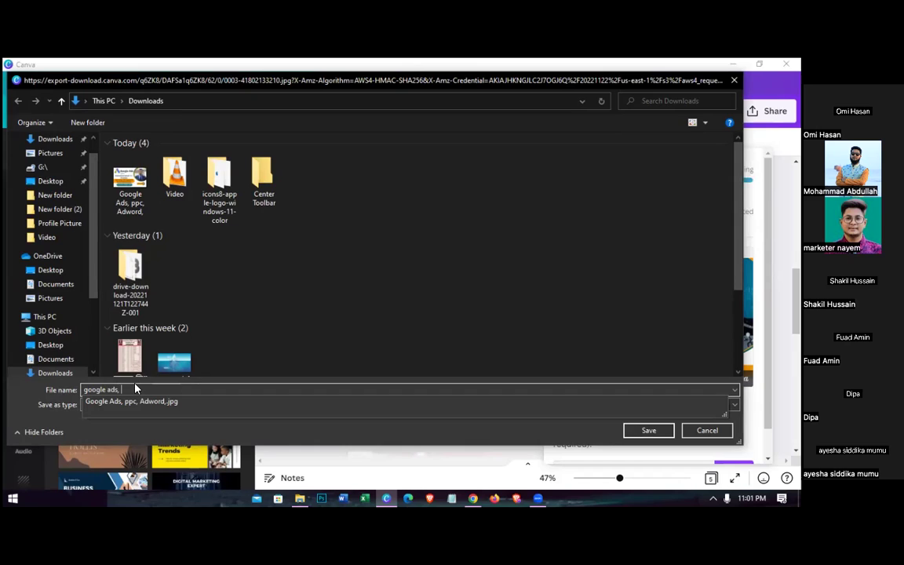
type(" ppc ")
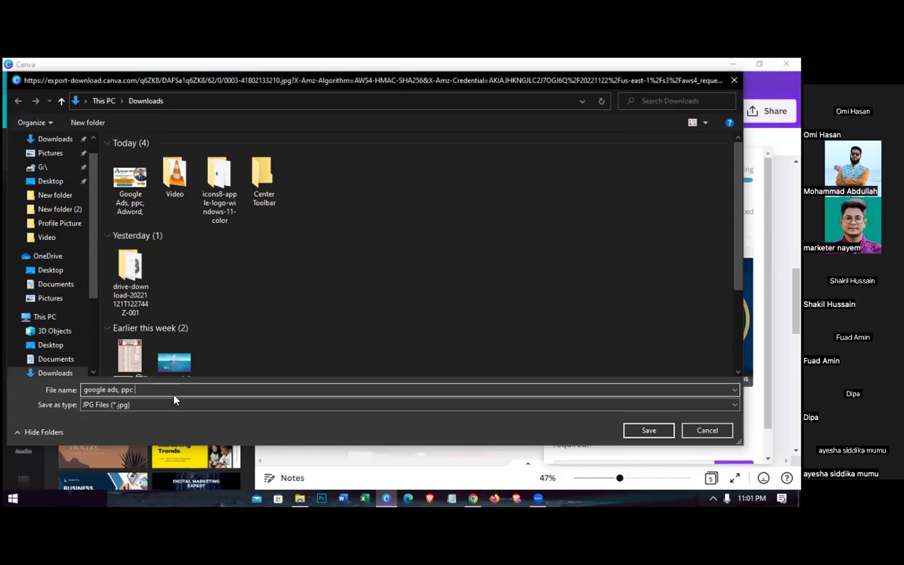
type("ads")
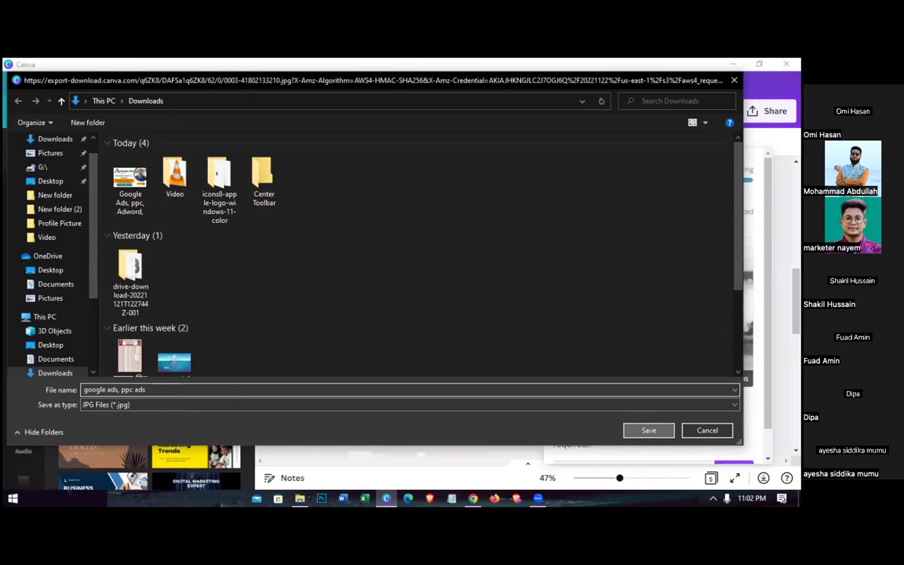
left_click(648, 430)
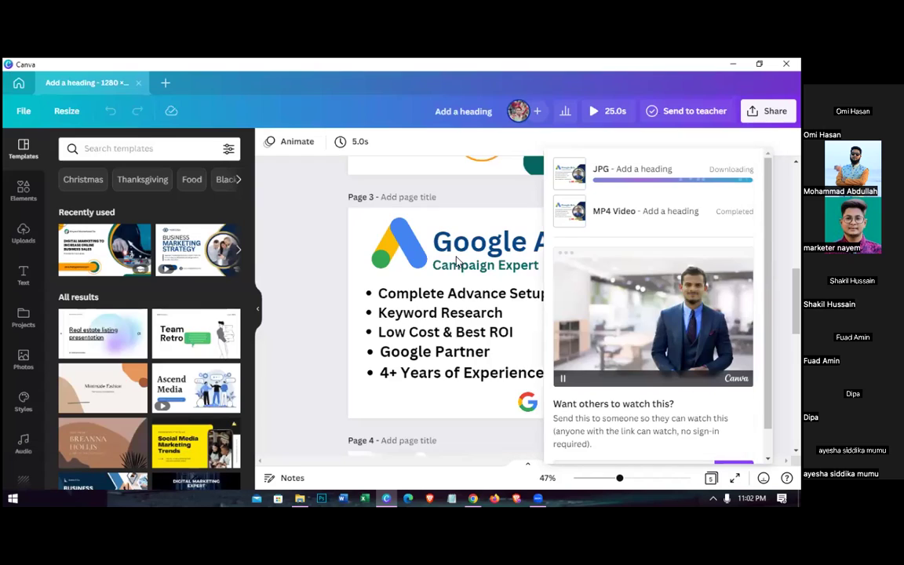
View the exported "google ads, ppc ads" image from the Downloads folder, and close the viewer
key("alt+Tab")
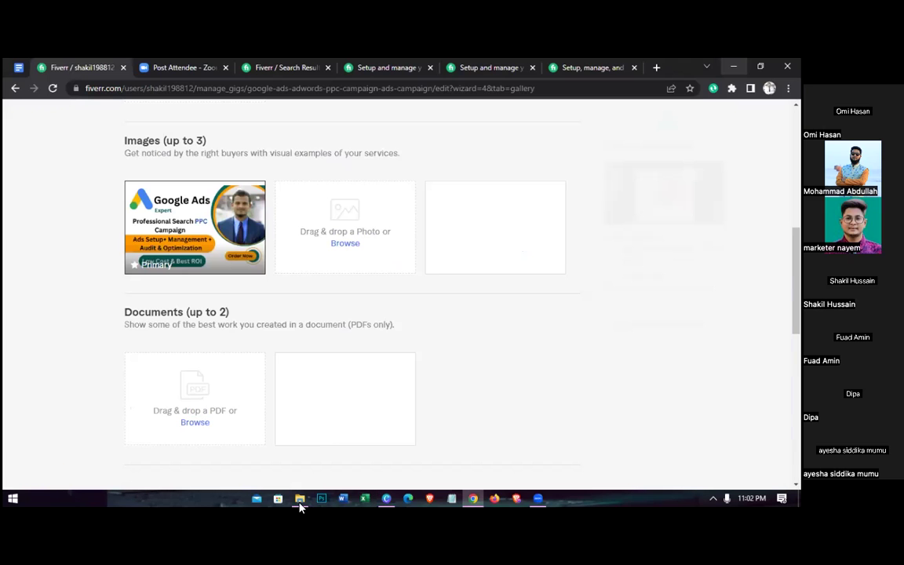
key("super+d")
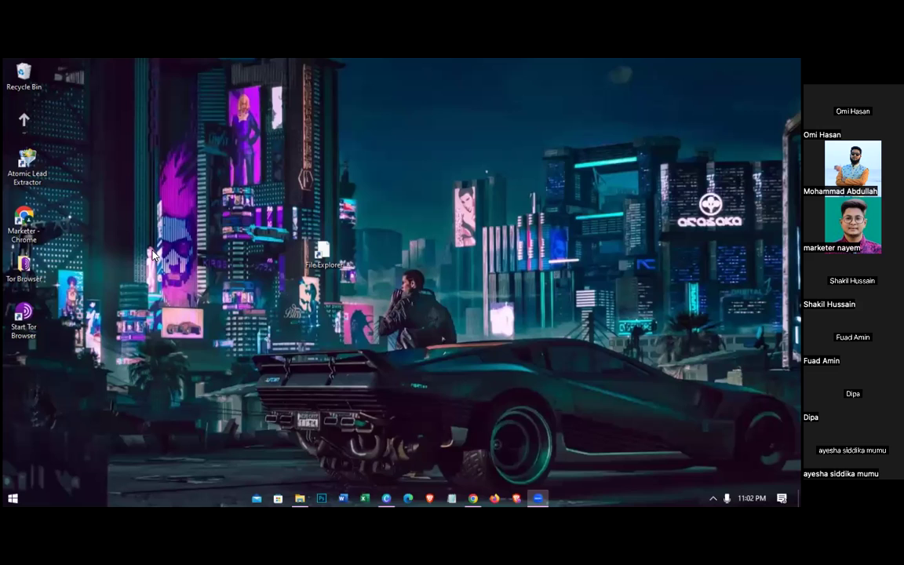
key("super+e")
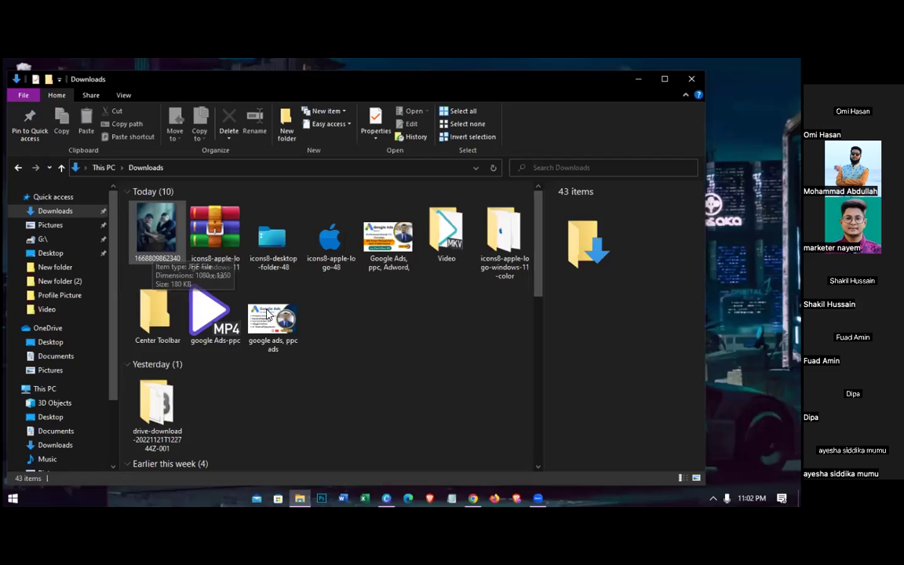
left_click(267, 314)
double_click(267, 314)
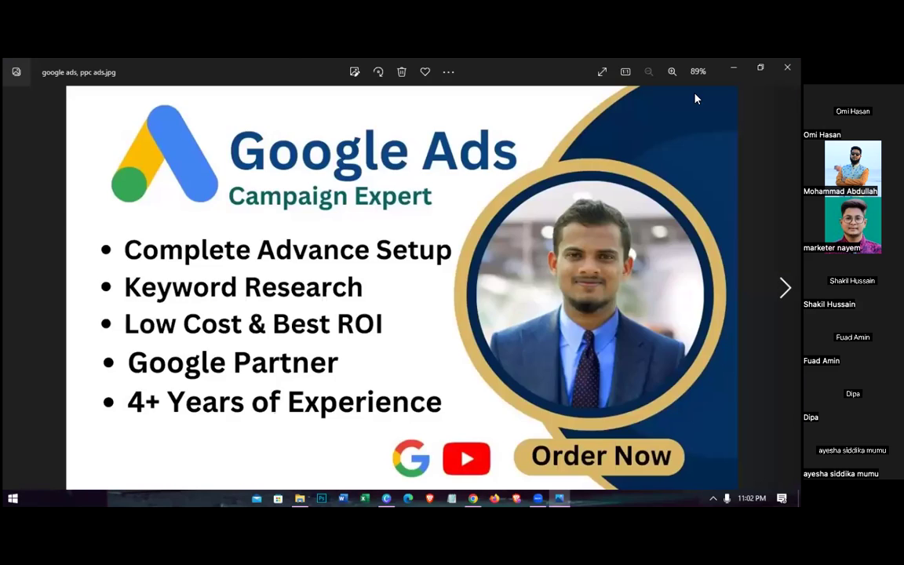
key("alt+F4")
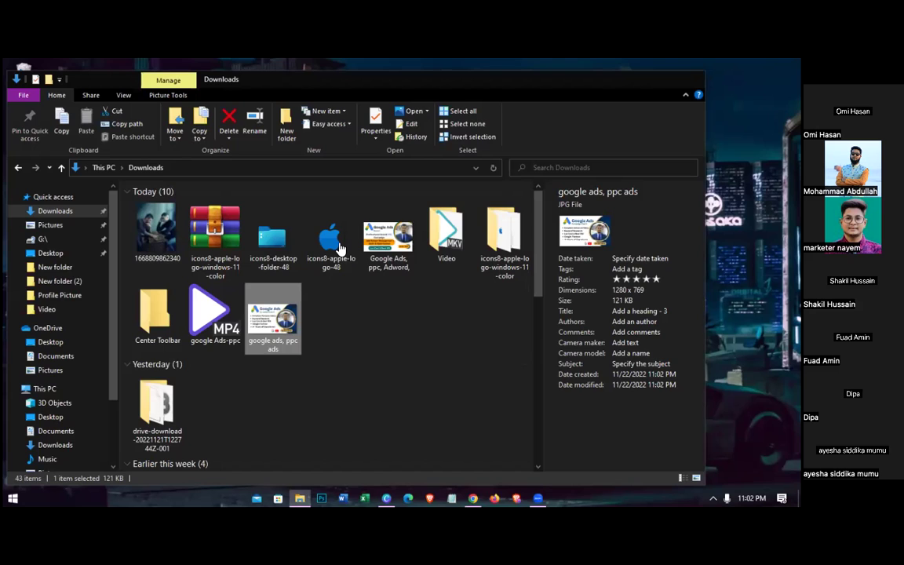
Switch to the Fiverr gig gallery and upload the "google ads, ppc ads" image from Downloads into the second image slot
key("alt+Tab")
left_click(343, 244)
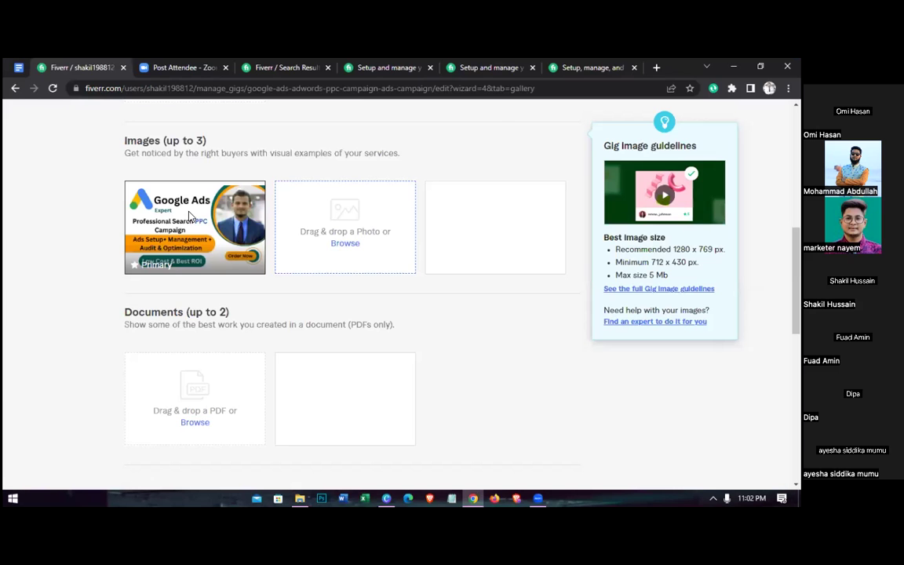
left_click(133, 169)
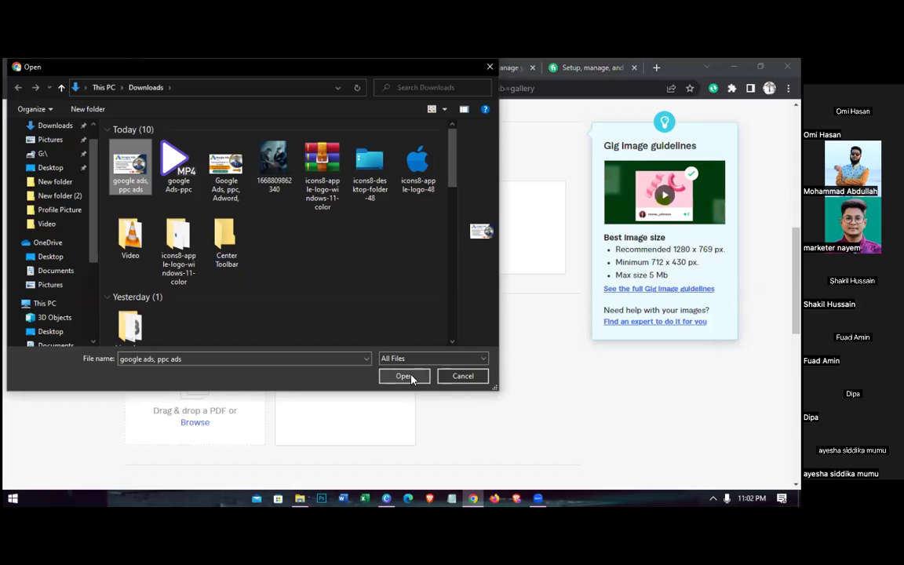
left_click(462, 372)
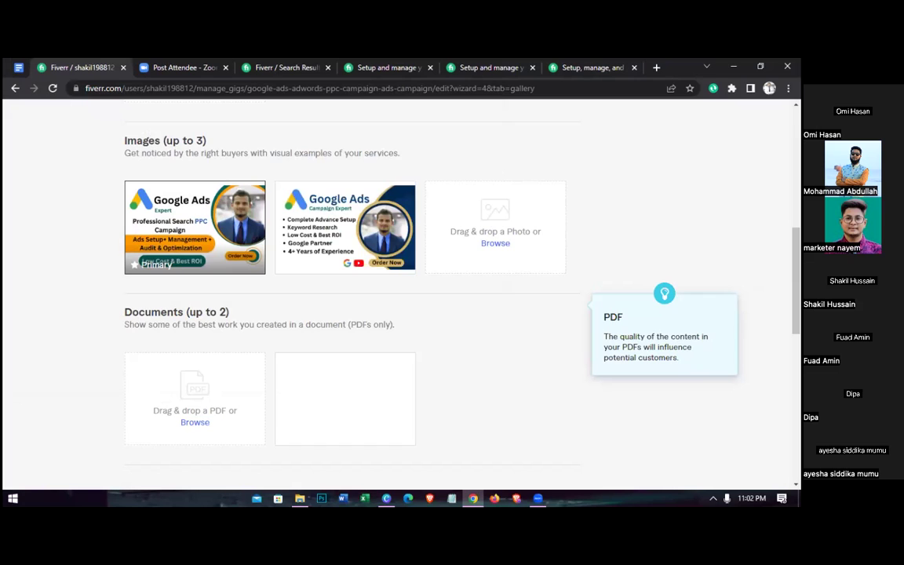
left_click(386, 499)
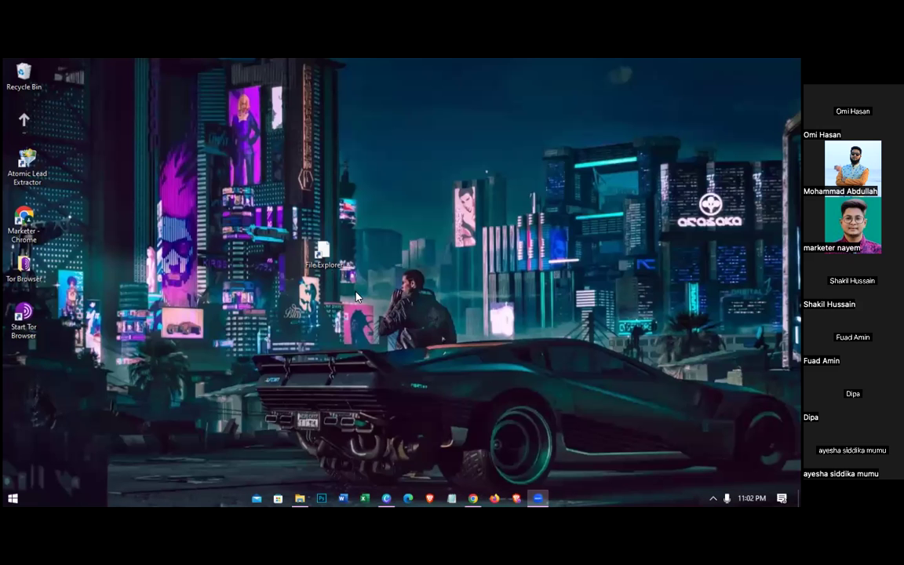
key("alt+Tab")
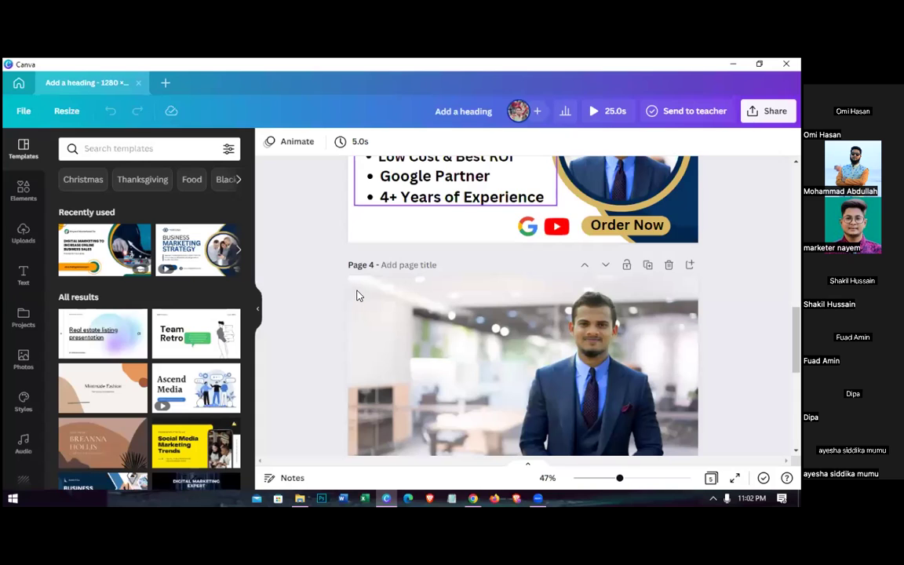
scroll(518, 306, "up", 15)
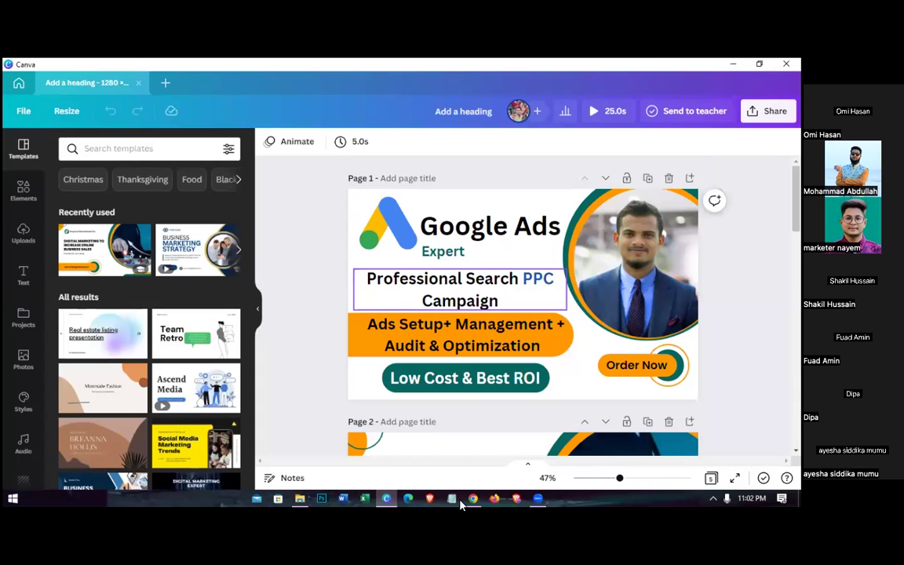
key("alt+Tab")
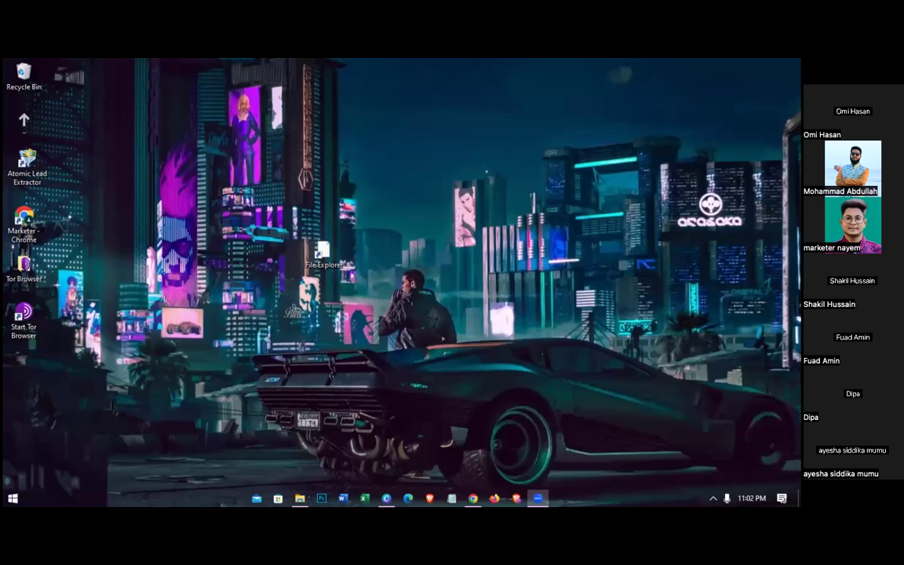
left_click(473, 499)
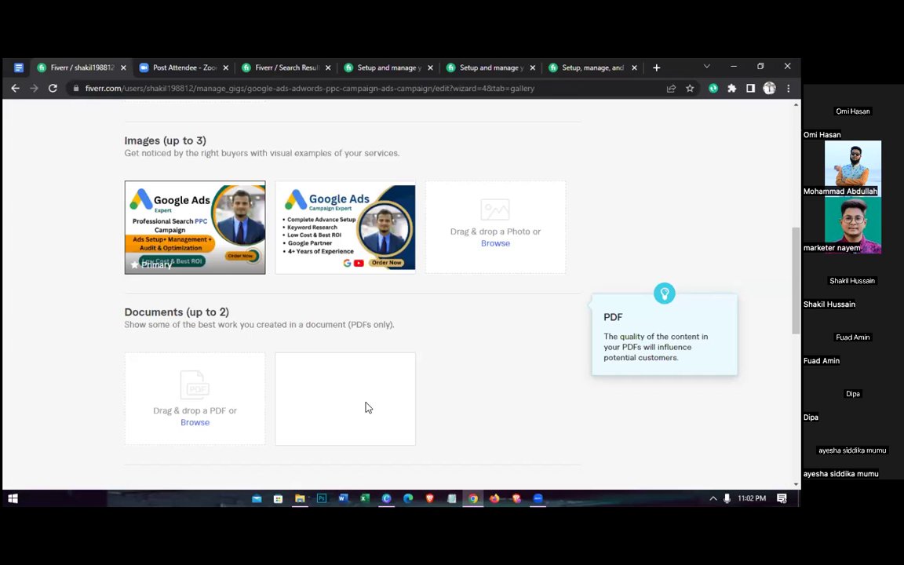
key("super+d")
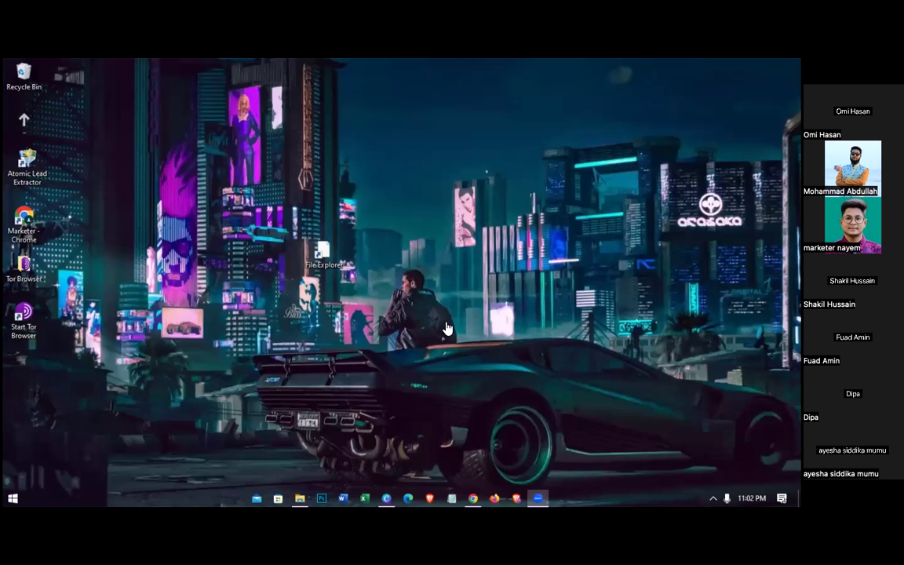
Switch to Canva's home page and look through the recent designs for material for another gig image
key("alt+Tab")
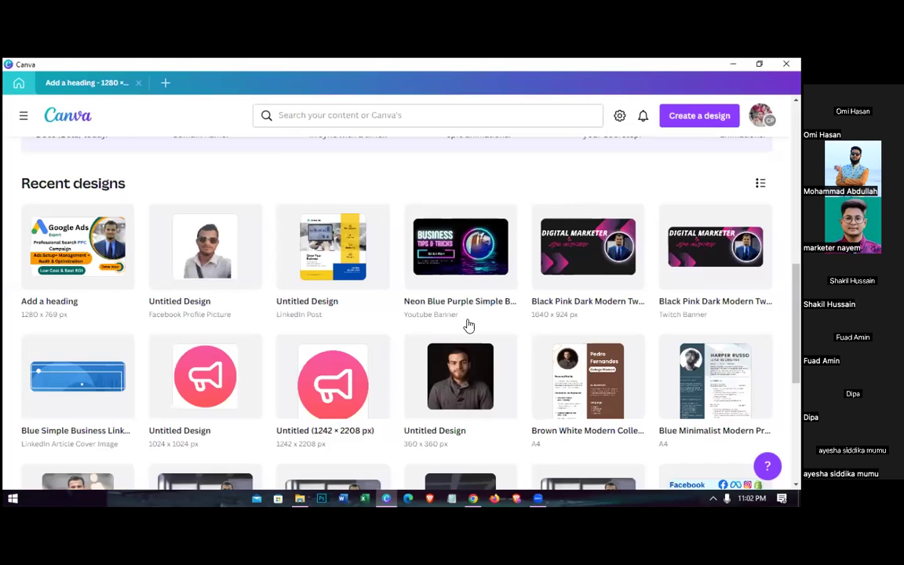
scroll(463, 318, "down", 2)
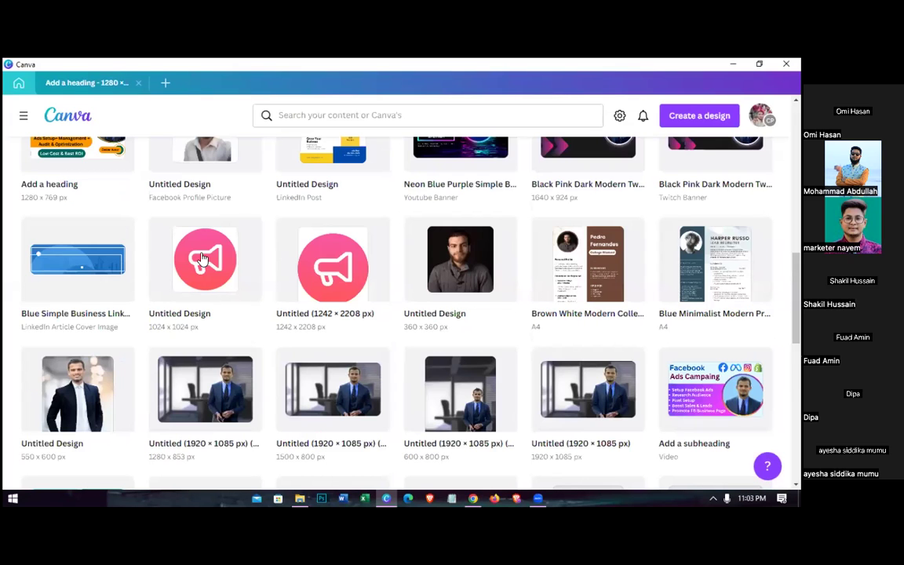
scroll(203, 259, "down", 4)
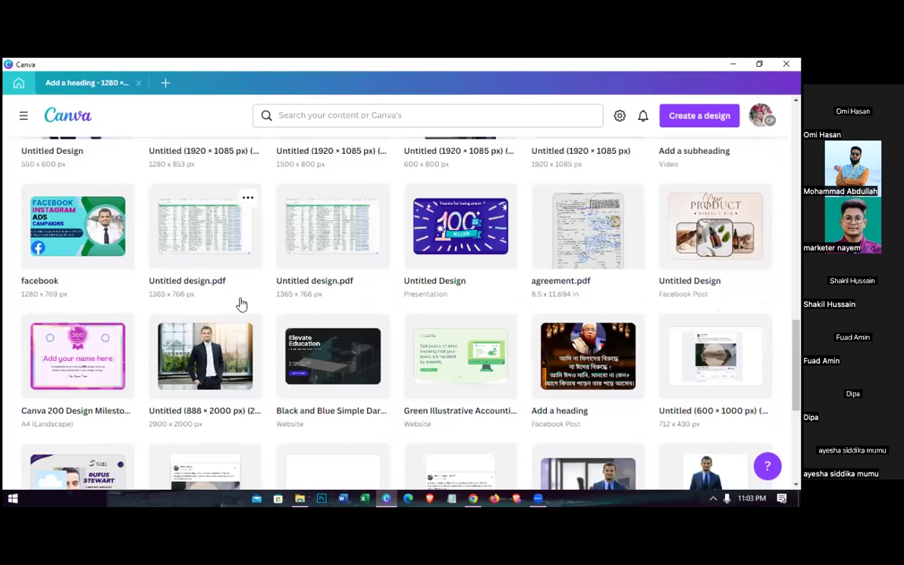
scroll(242, 303, "down", 4)
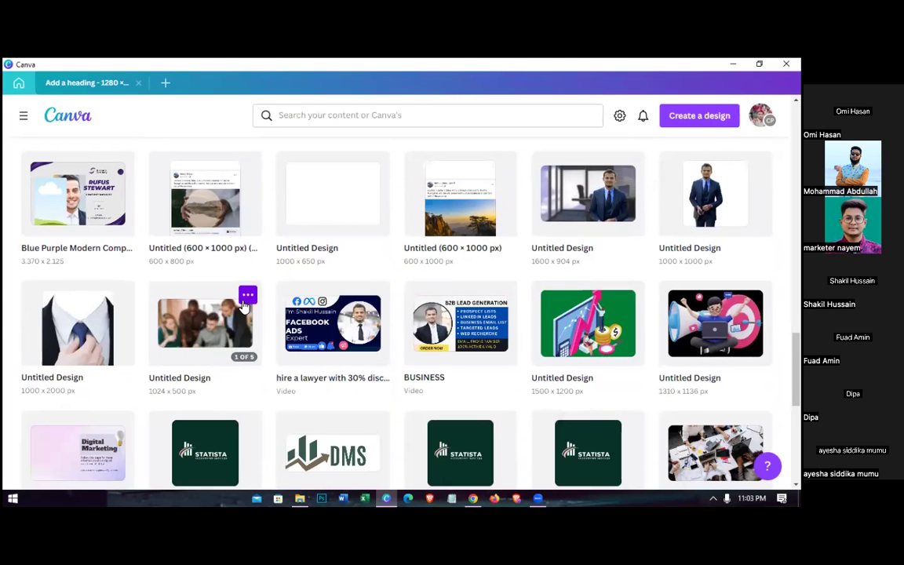
scroll(245, 306, "down", 3)
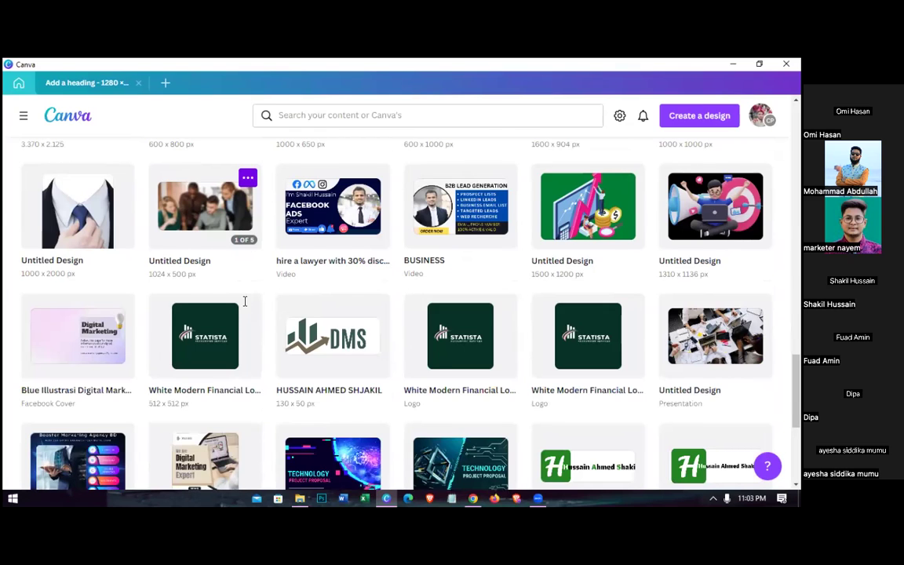
scroll(244, 306, "up", 1)
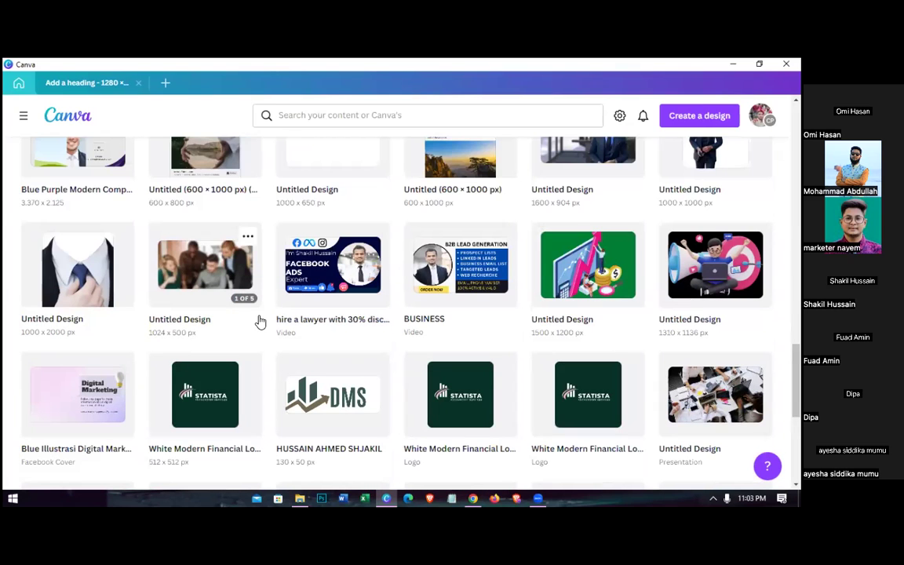
scroll(261, 322, "up", 2)
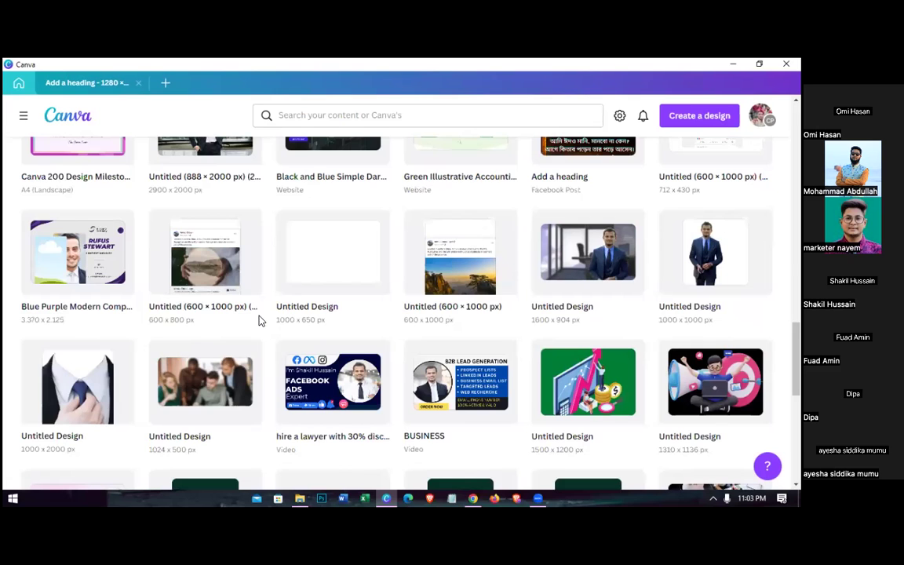
scroll(261, 320, "up", 5)
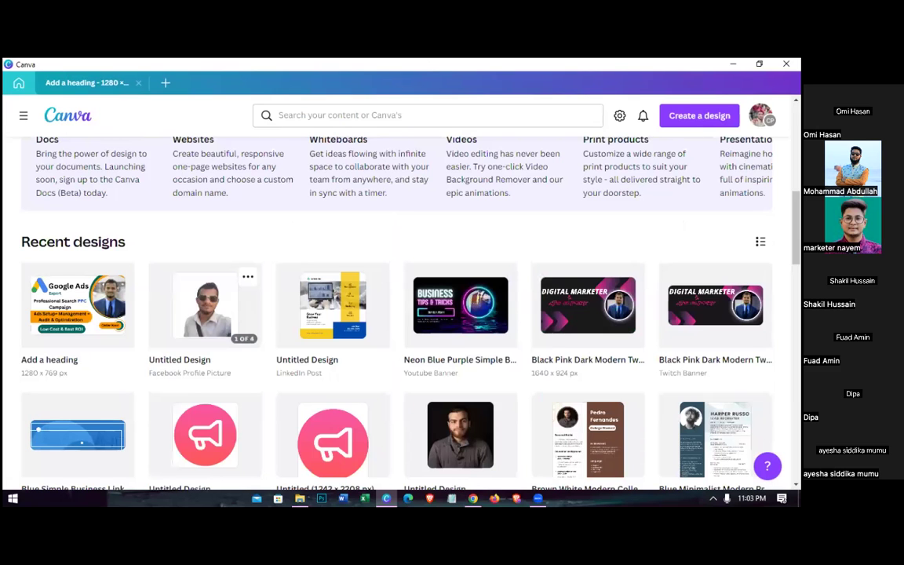
scroll(260, 320, "up", 3)
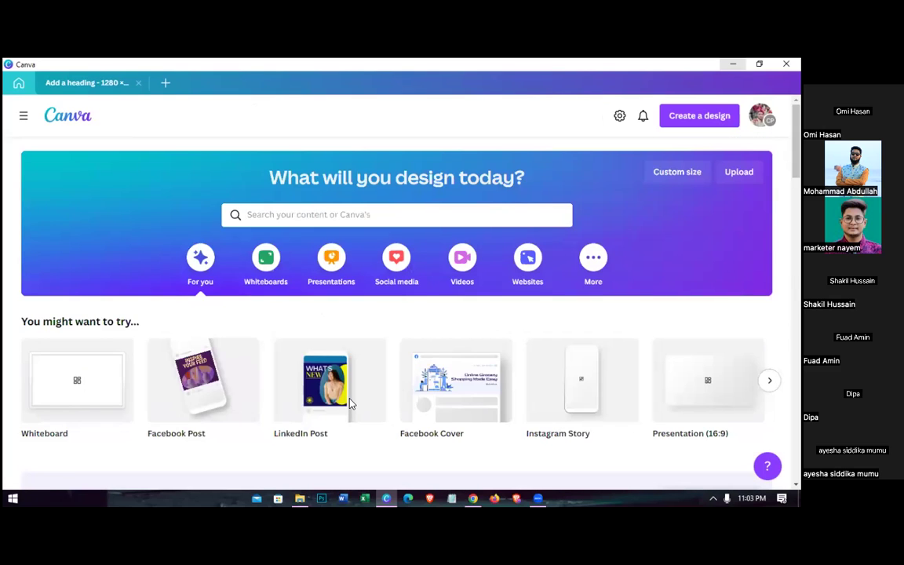
Switch to Chrome and open Facebook in a new tab
left_click(474, 499)
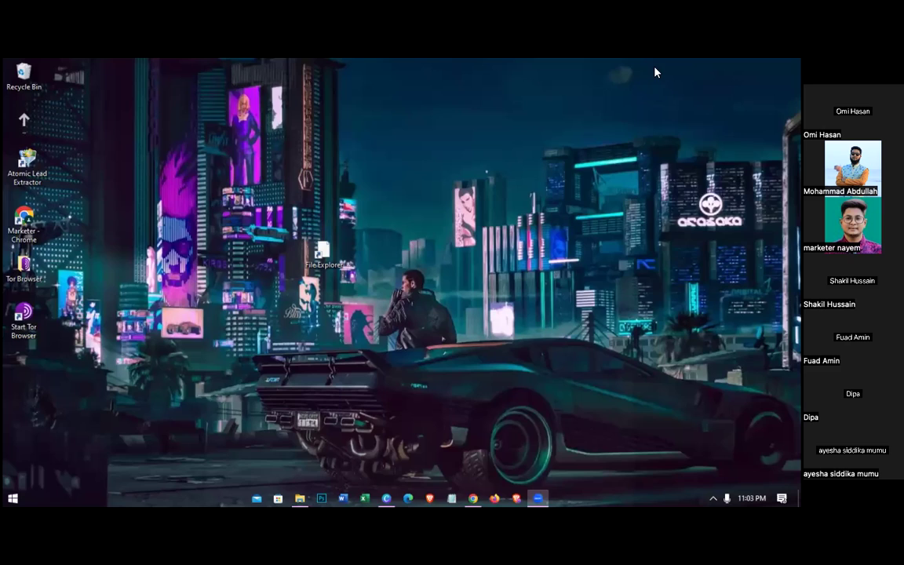
key("alt+Tab")
key("ctrl+t")
left_click(473, 107)
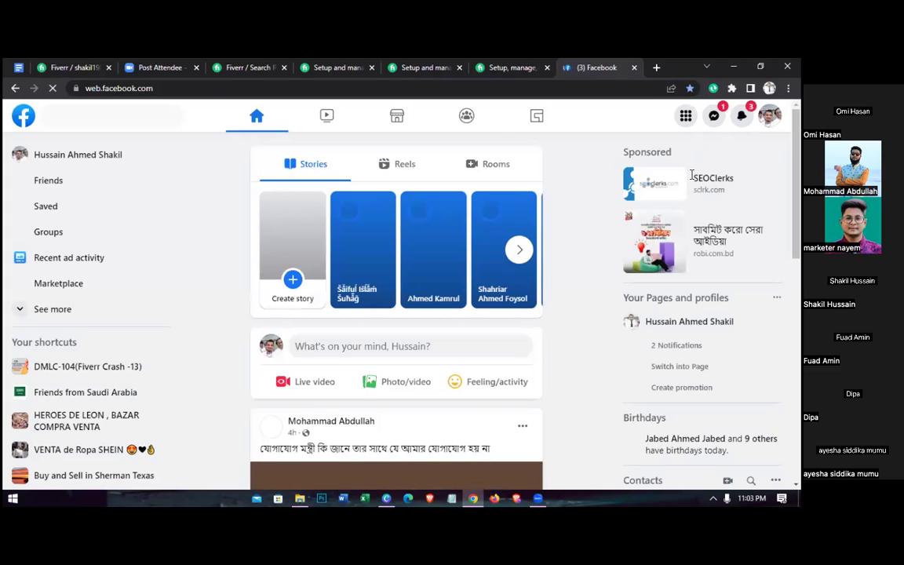
Open the shared "Gig Image Sample" Google Drive link from the "DMLC-104(Fiverr Crash -13)" group chat, and close the Facebook tab
left_click(714, 116)
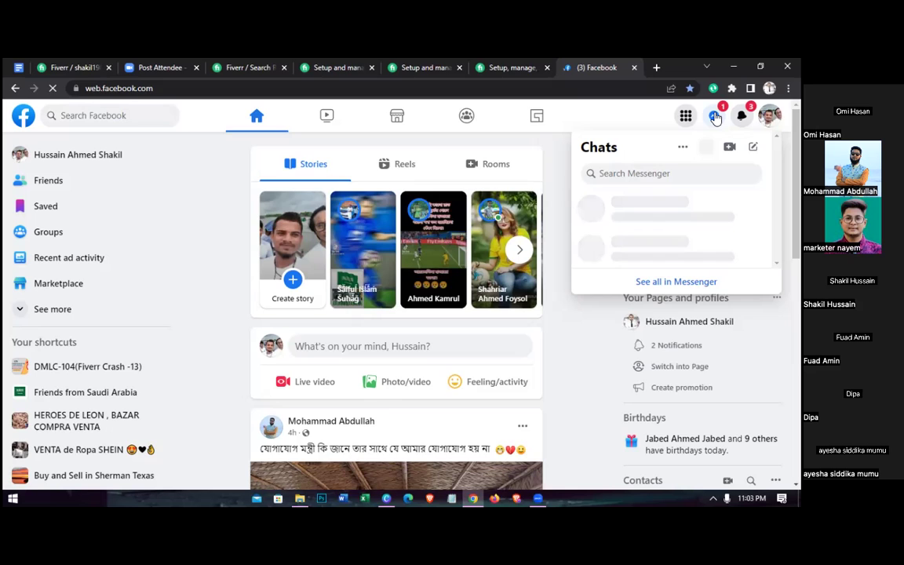
left_click(716, 117)
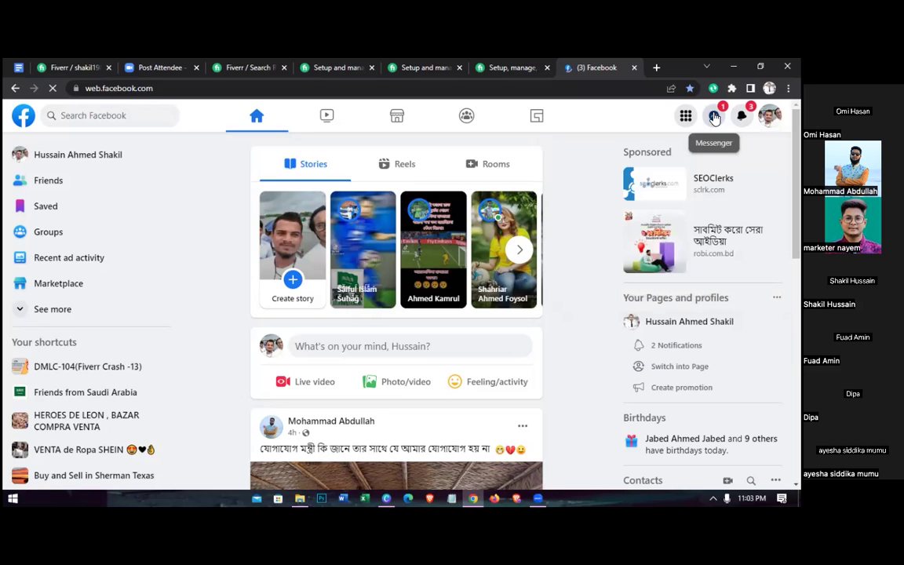
left_click(716, 117)
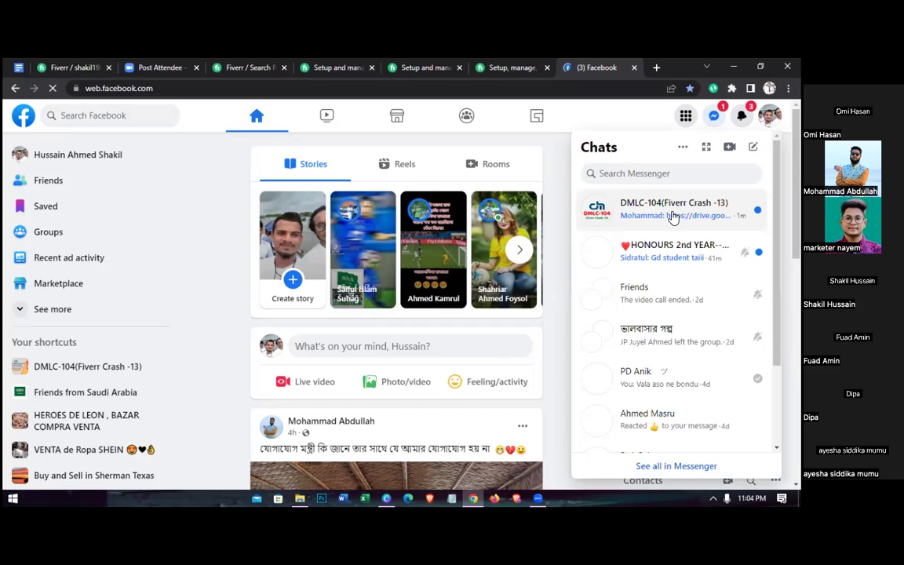
left_click(669, 220)
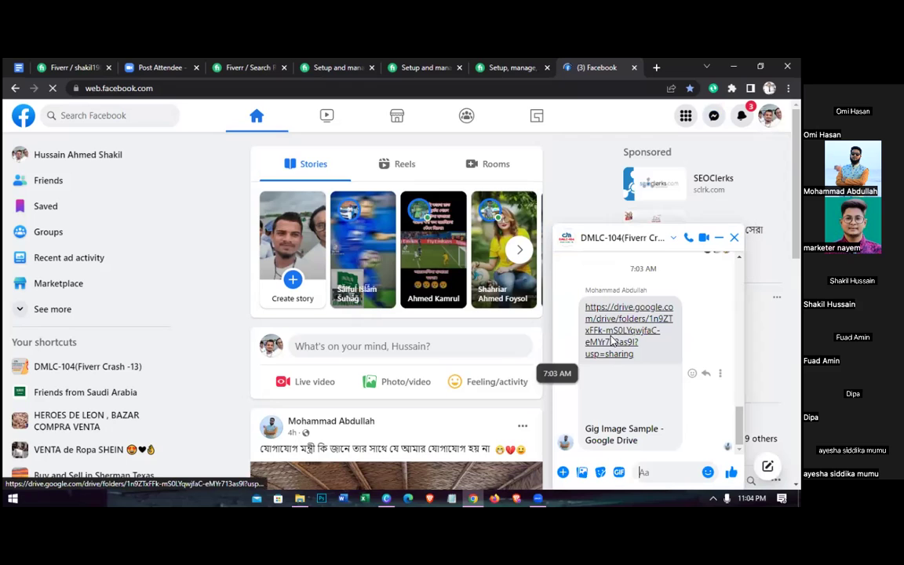
left_click(612, 340)
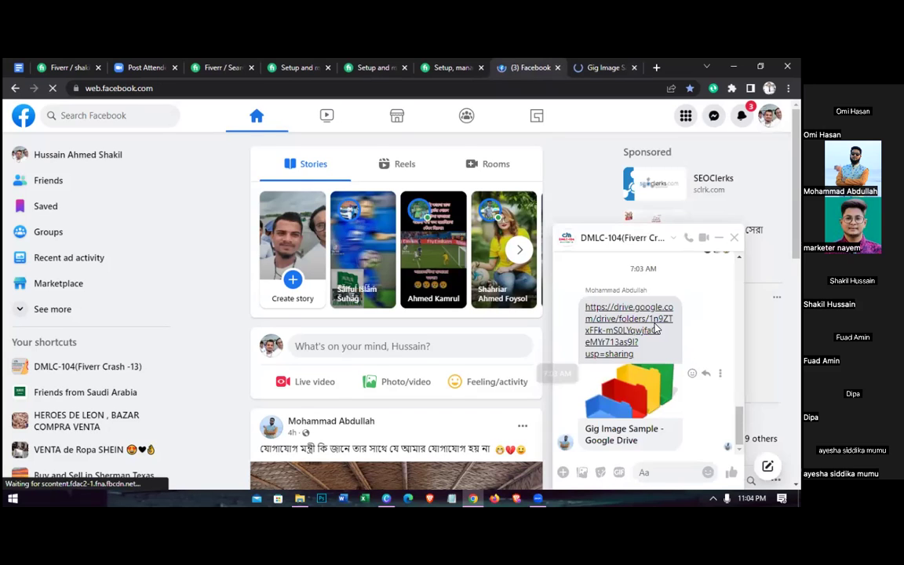
left_click(557, 68)
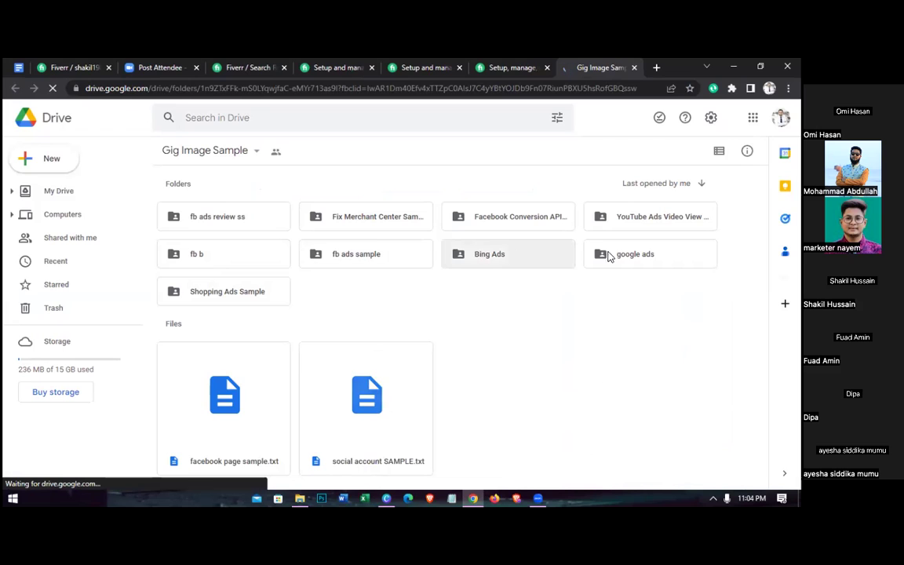
Download the "google ads" folder from the Gig Image Sample folder in Google Drive
left_click(646, 258)
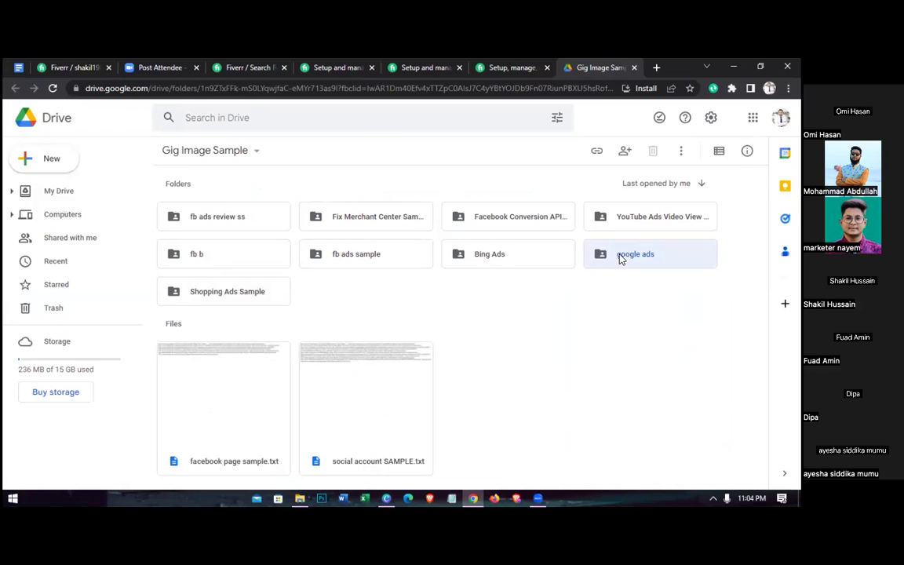
right_click(620, 259)
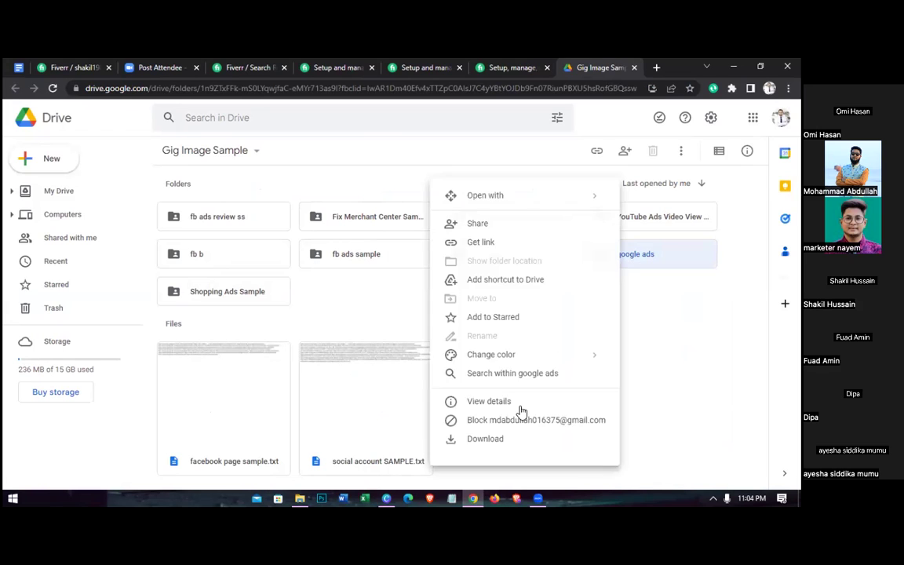
left_click(485, 439)
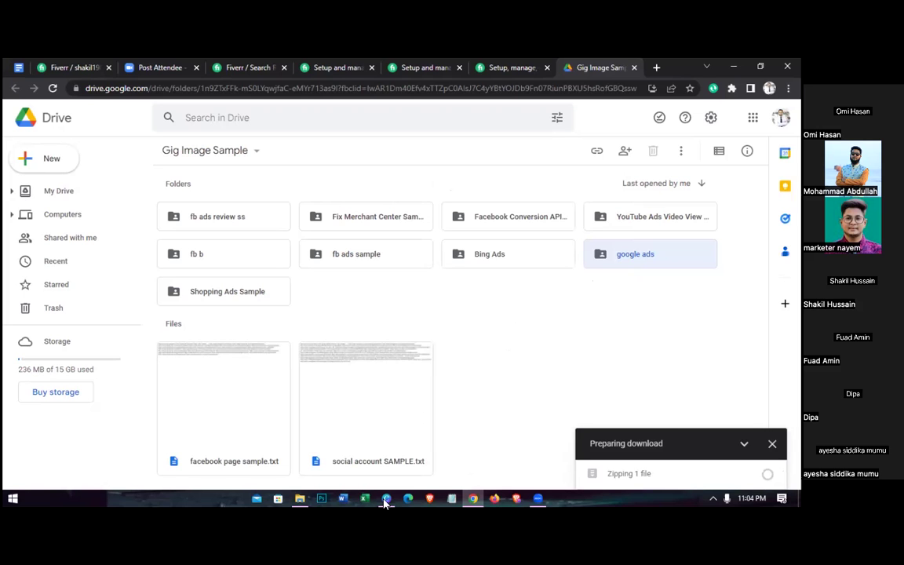
Switch to Canva, return to the "Add a heading" design and add a blank page 6
key("super+d")
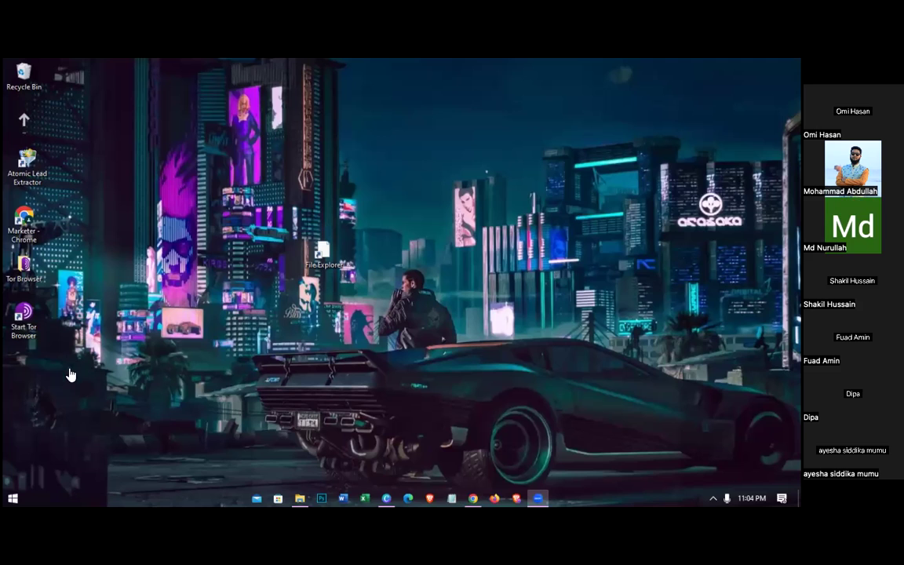
key("alt+Tab")
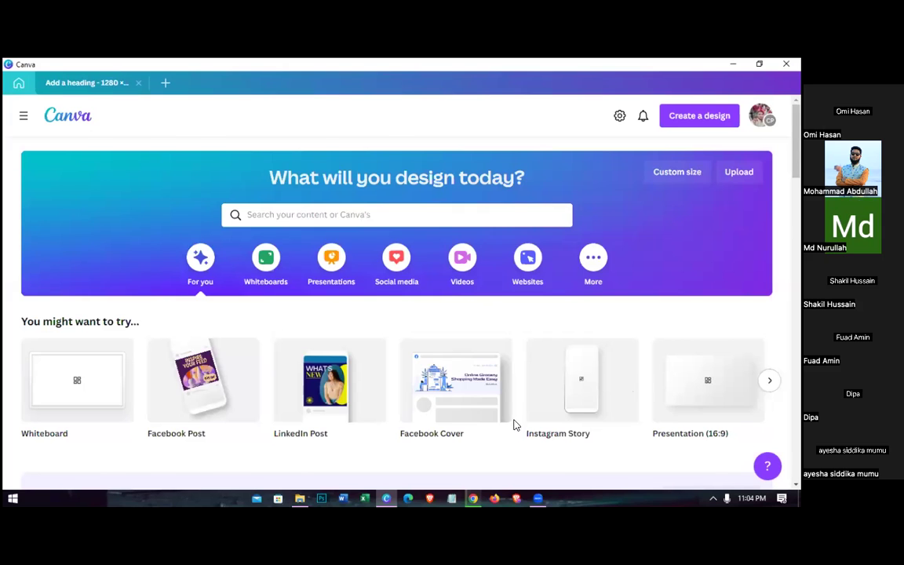
key("ctrl+Tab")
key("ctrl+Return")
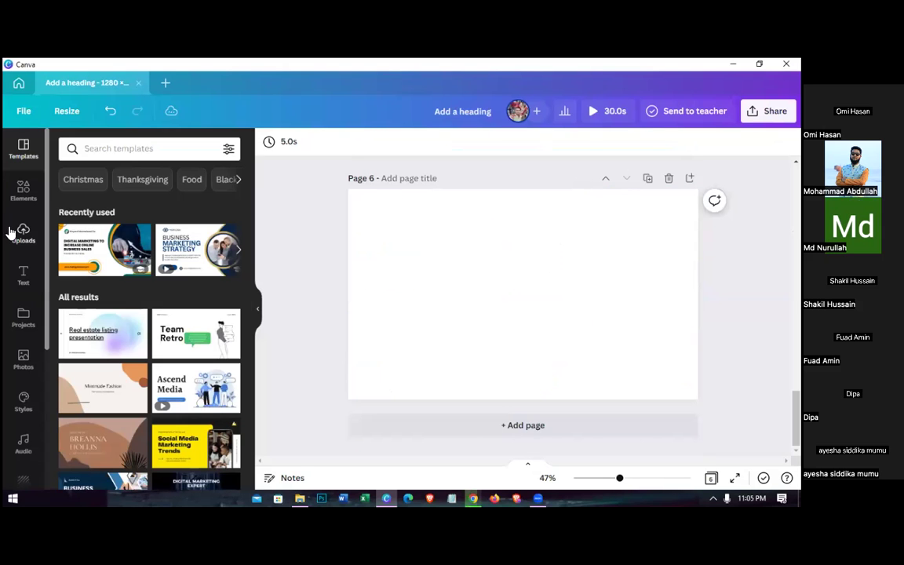
left_click(11, 233)
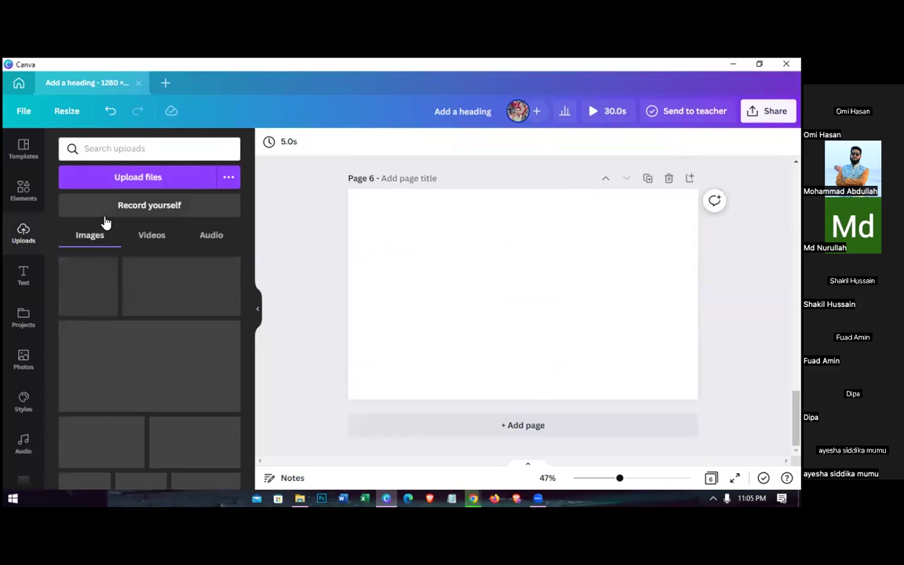
left_click(129, 178)
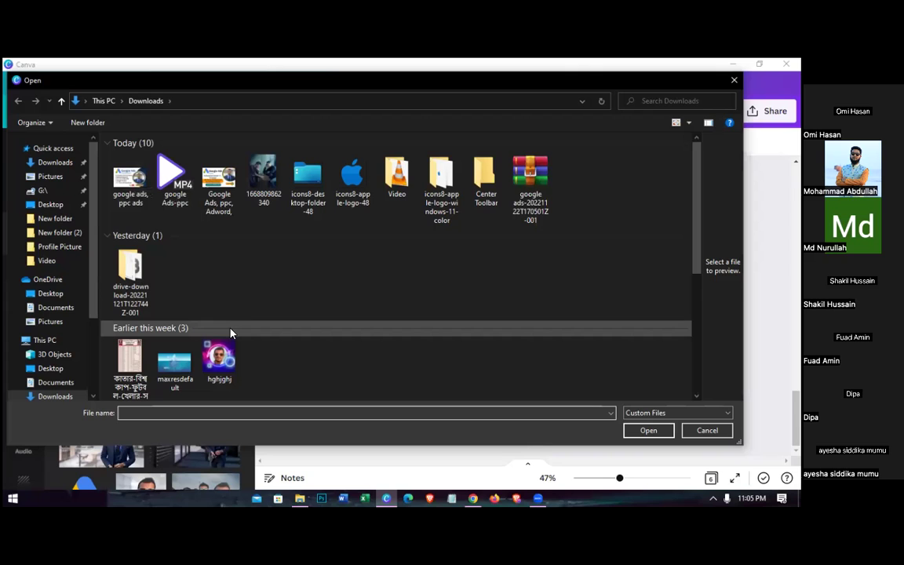
scroll(290, 372, "down", 5)
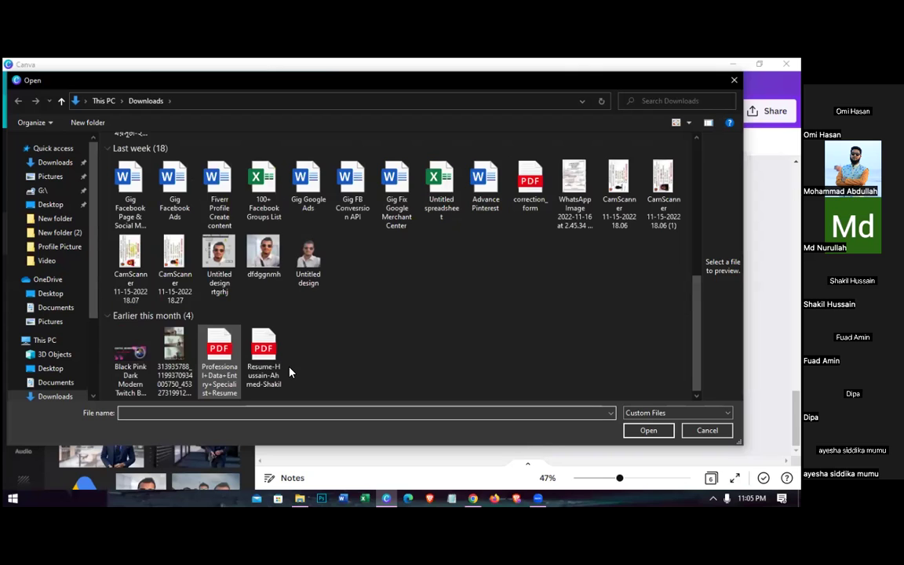
scroll(290, 372, "up", 5)
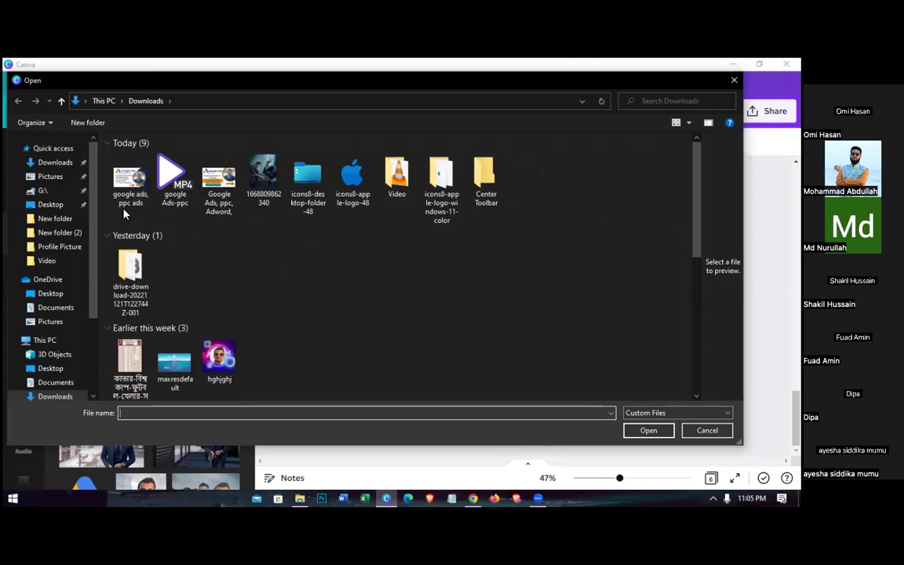
left_click(357, 184)
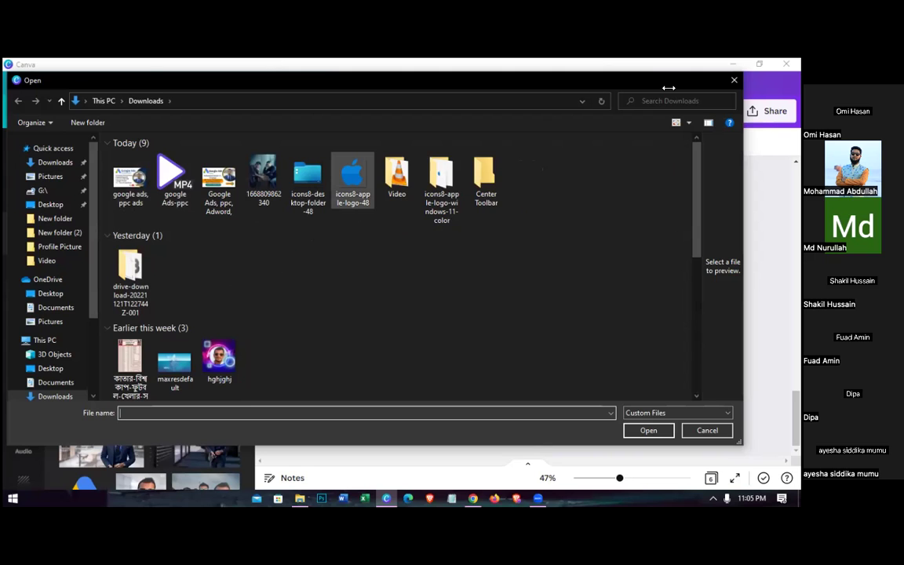
left_click(707, 431)
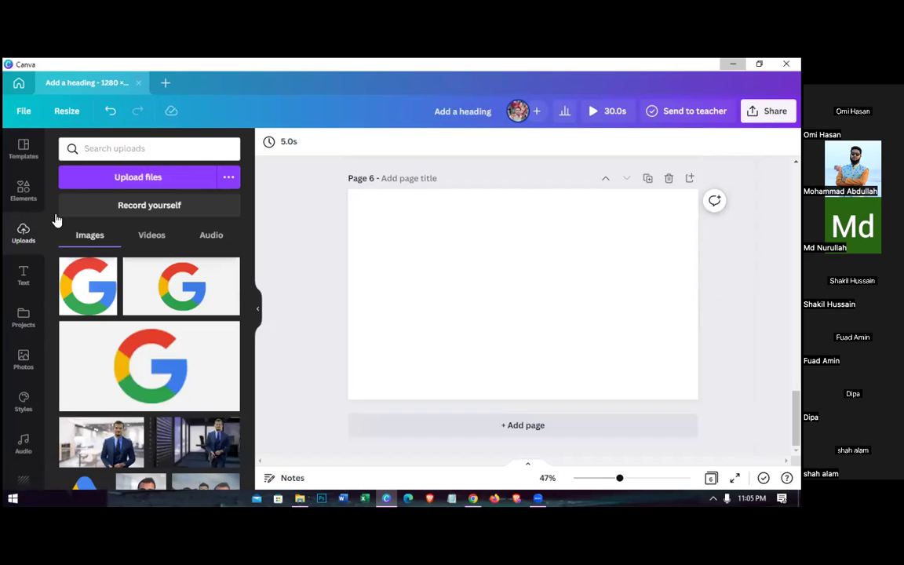
Extract the downloaded google ads archive into its own folder in Downloads and open the "google ads" folder inside it
key("super+d")
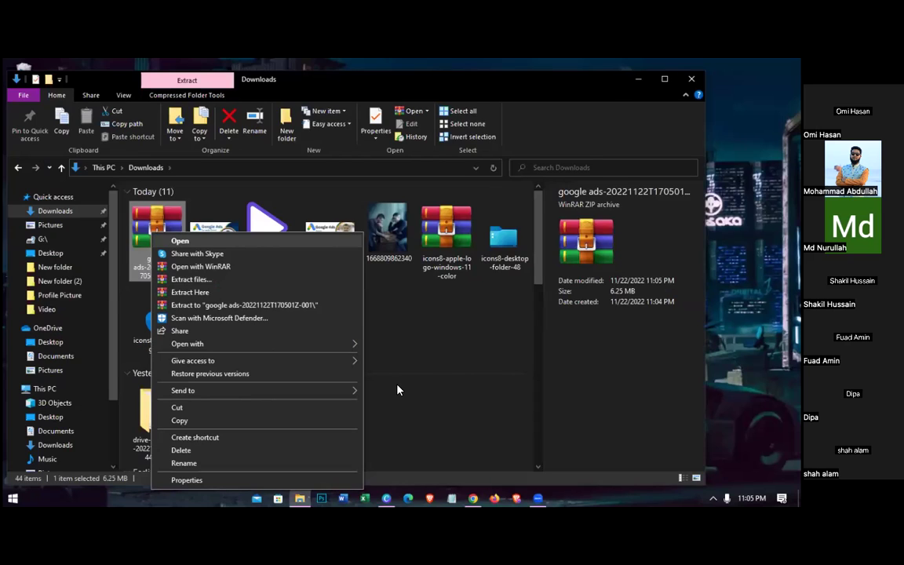
left_click(244, 305)
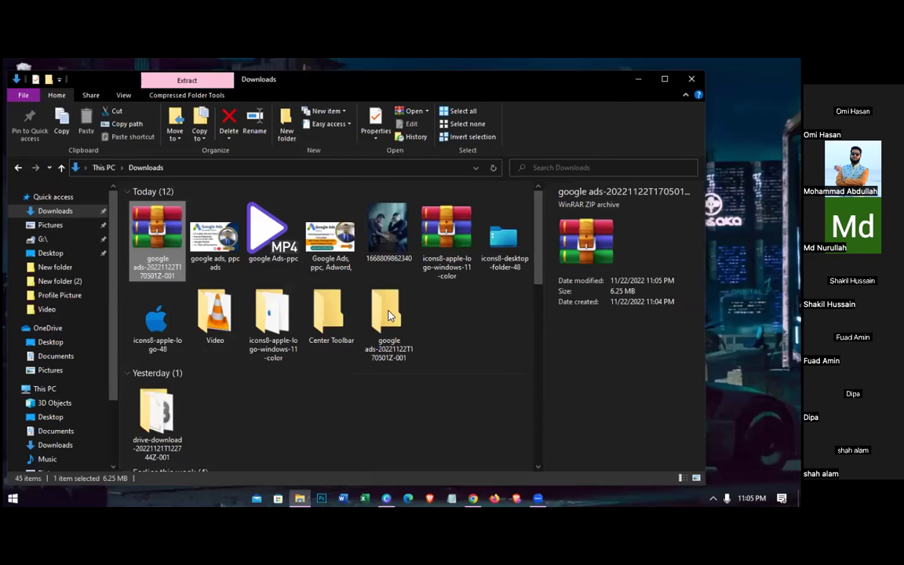
left_click(302, 205)
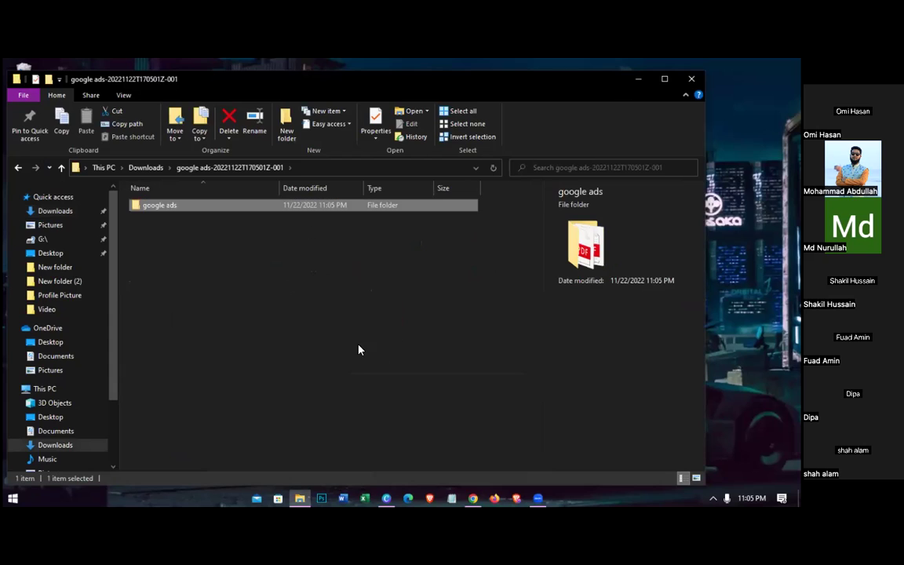
key("Return")
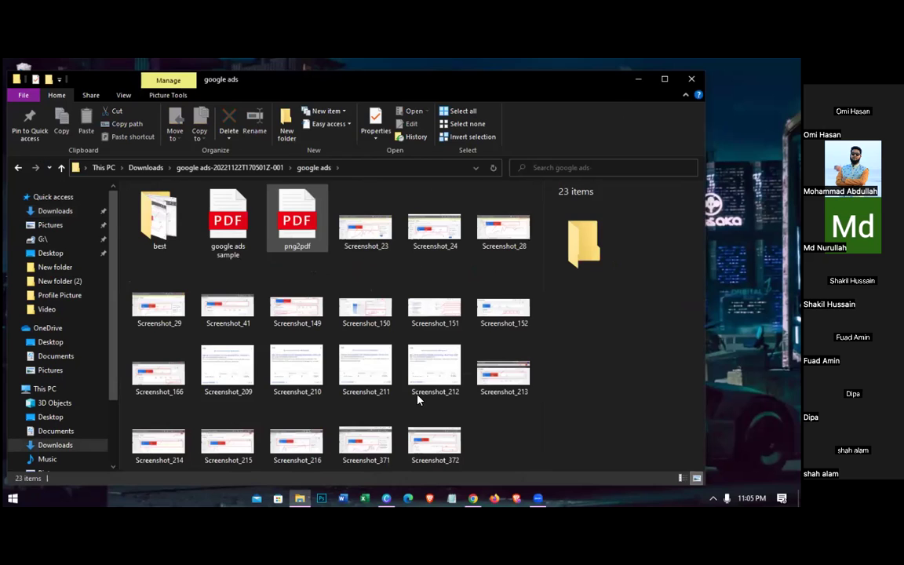
key("super+d")
mouse_move(472, 501)
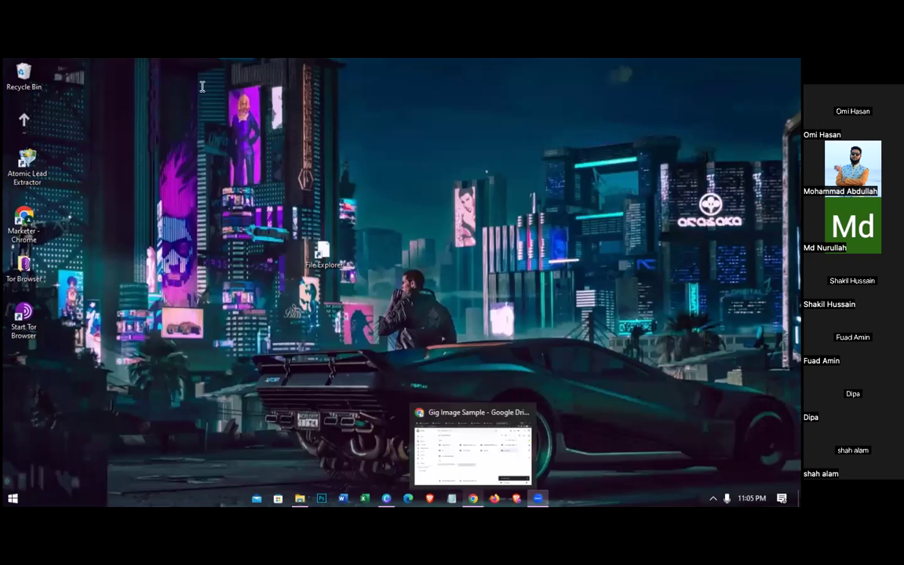
left_click(471, 502)
left_click(71, 67)
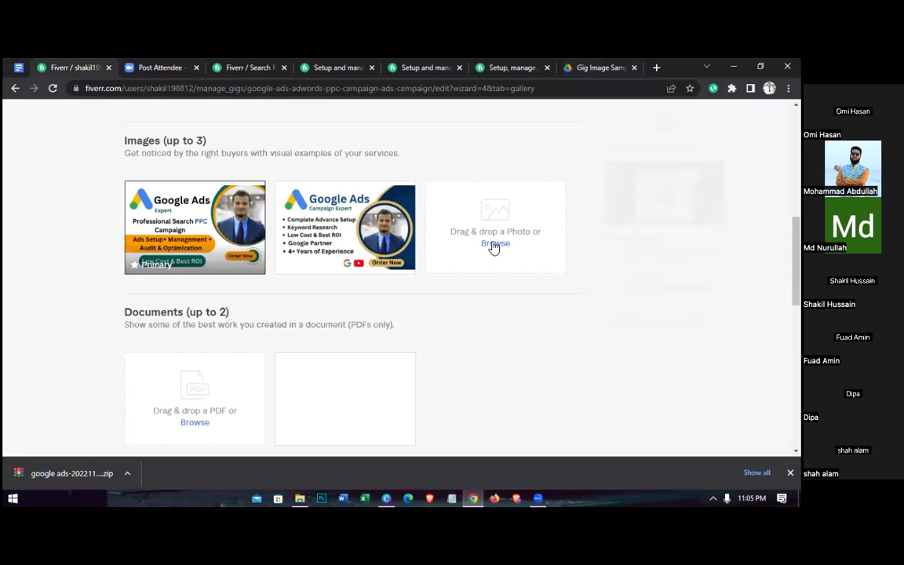
left_click(494, 244)
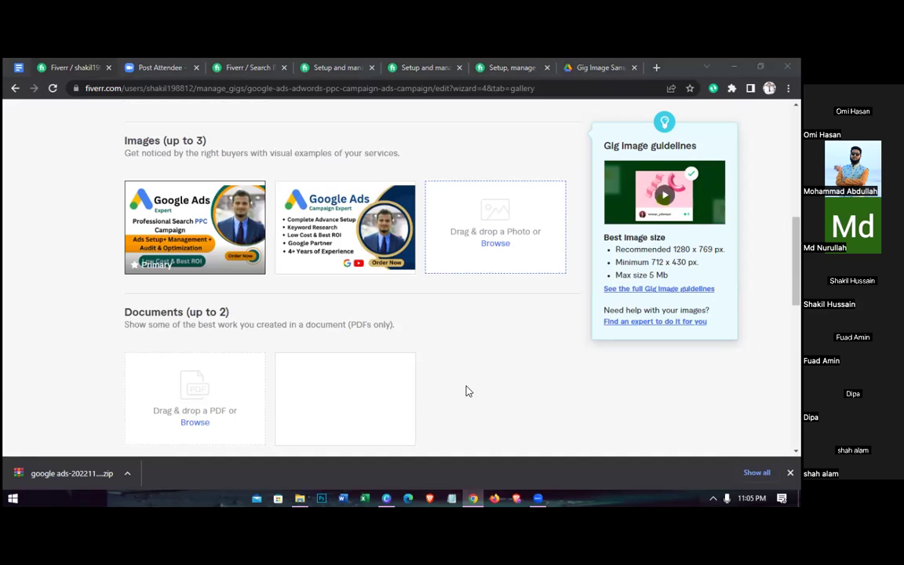
key("Escape")
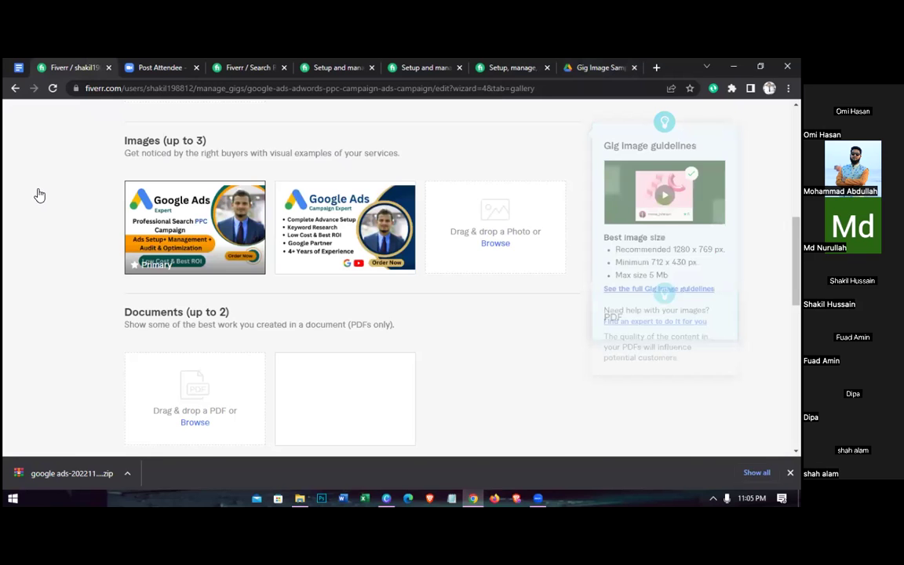
key("super+d")
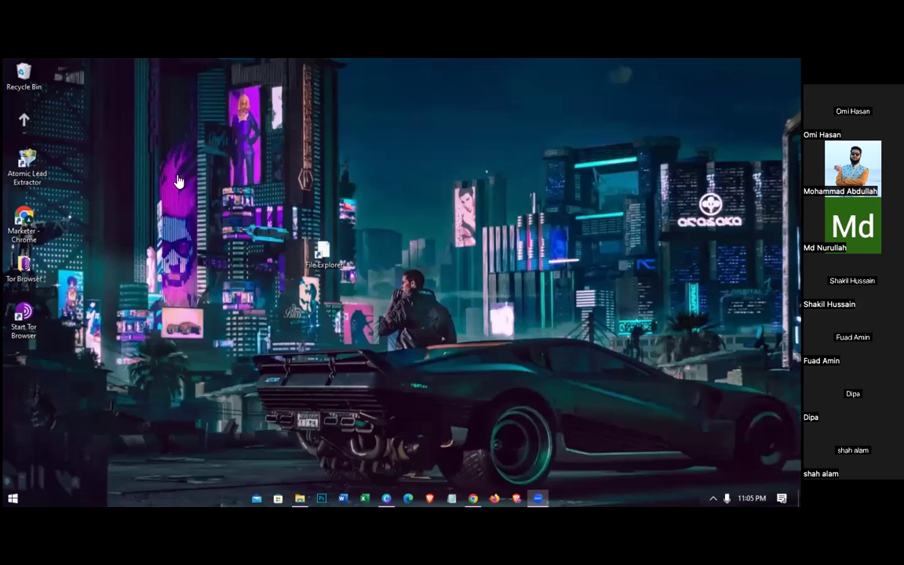
key("super+d")
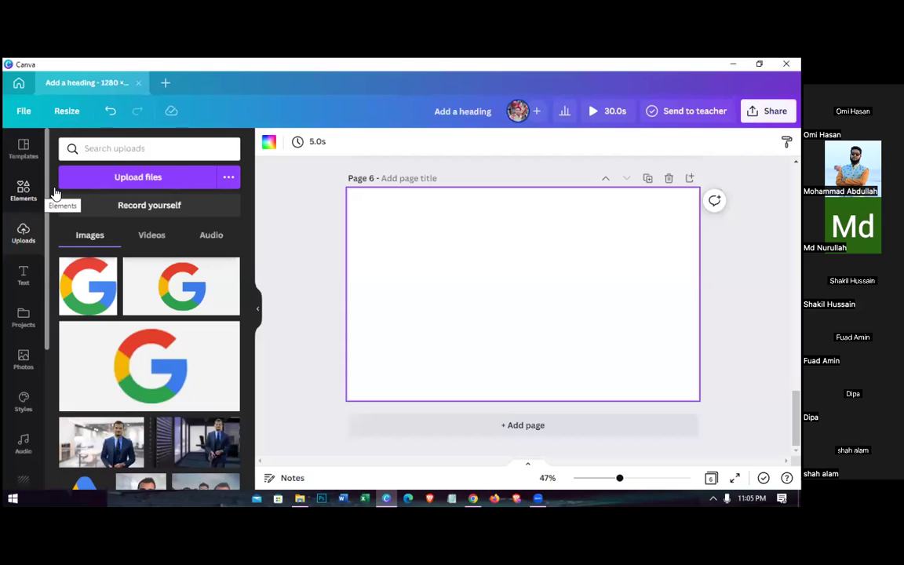
left_click(139, 177)
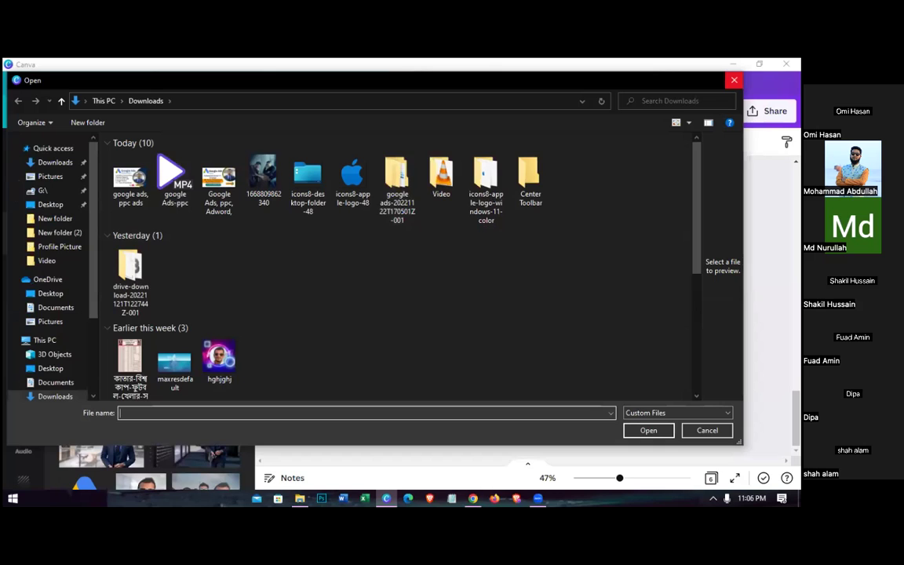
key("Escape")
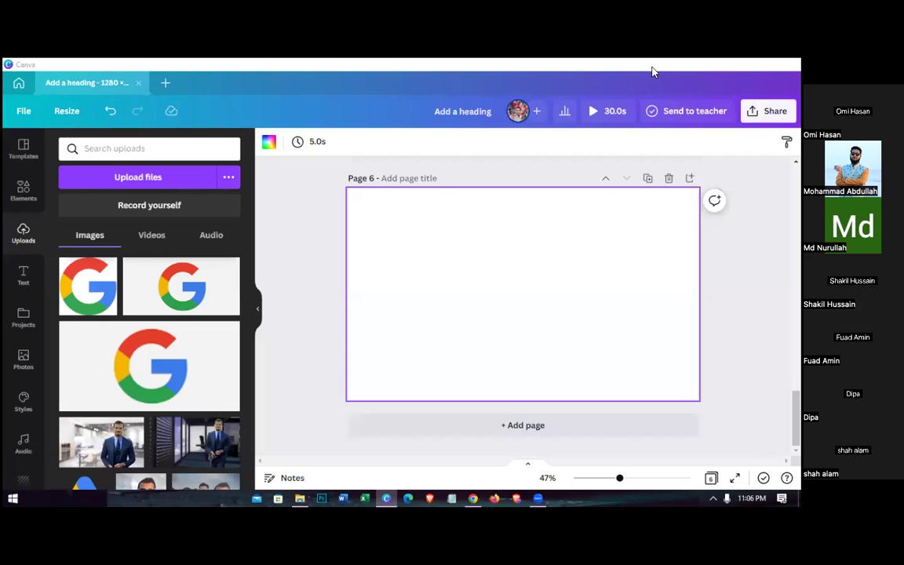
Switch to Chrome, search for "i love pdf" in a new tab and open the iLovePDF website
key("super+d")
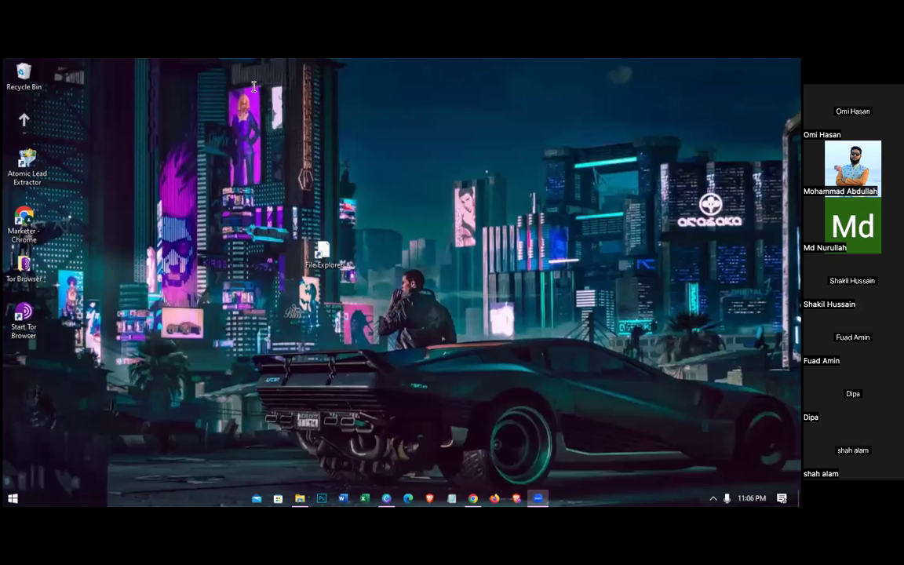
key("super+d")
key("ctrl+t")
type("i")
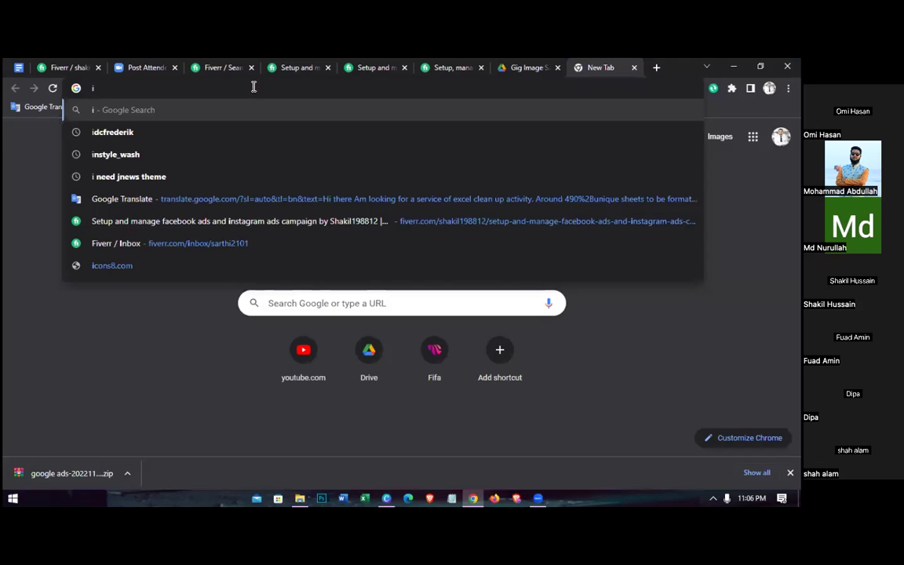
type(" love p")
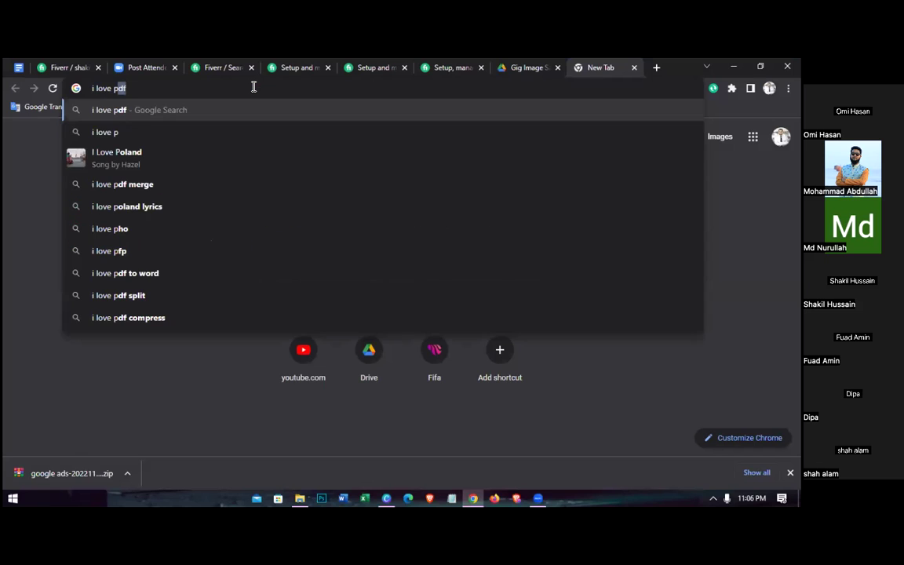
type("df")
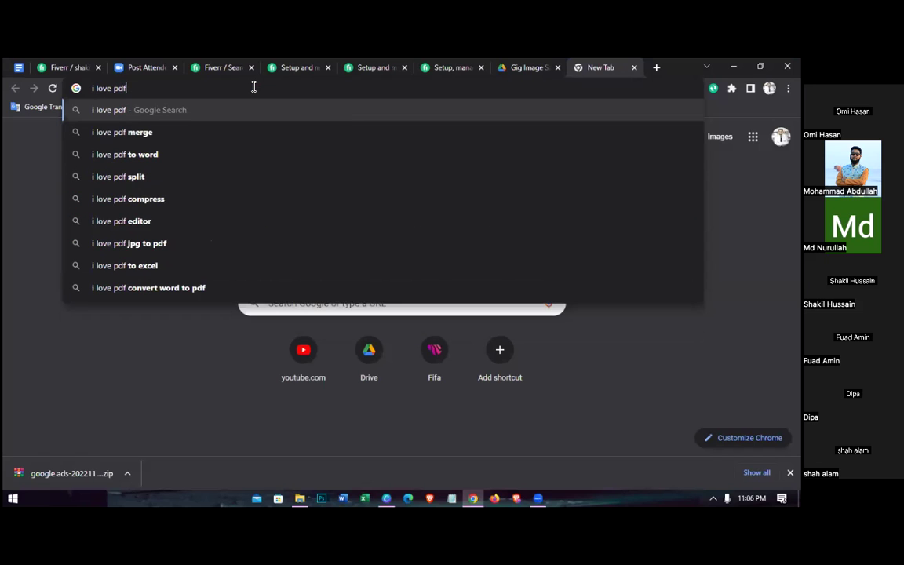
key("Return")
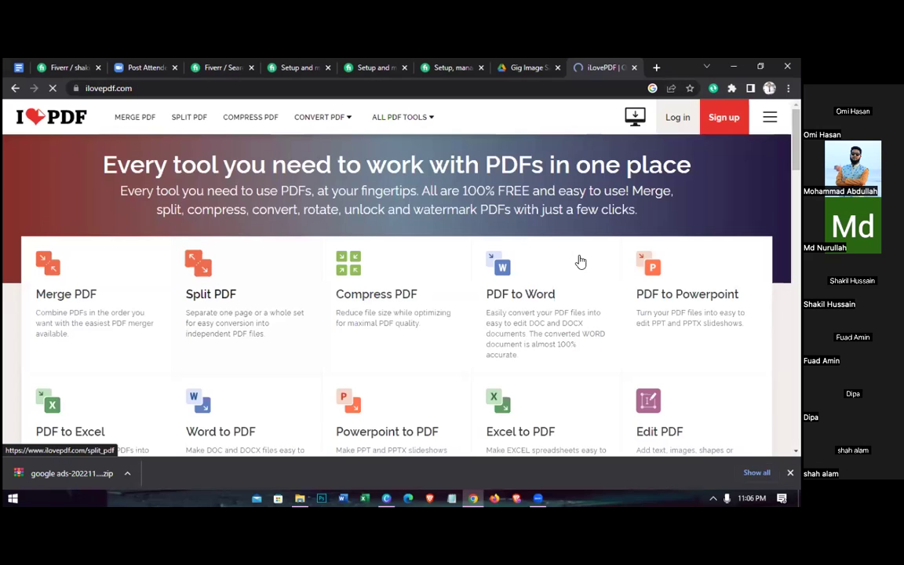
Open the JPG to PDF converter and browse for images in the "best" subfolder of the extracted google ads folder
scroll(547, 347, "down", 1)
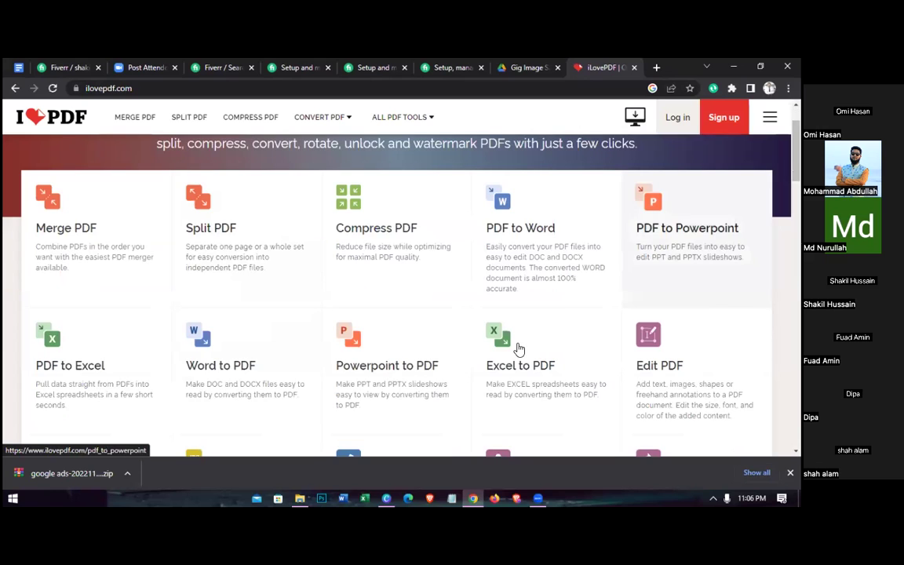
scroll(205, 344, "down", 2)
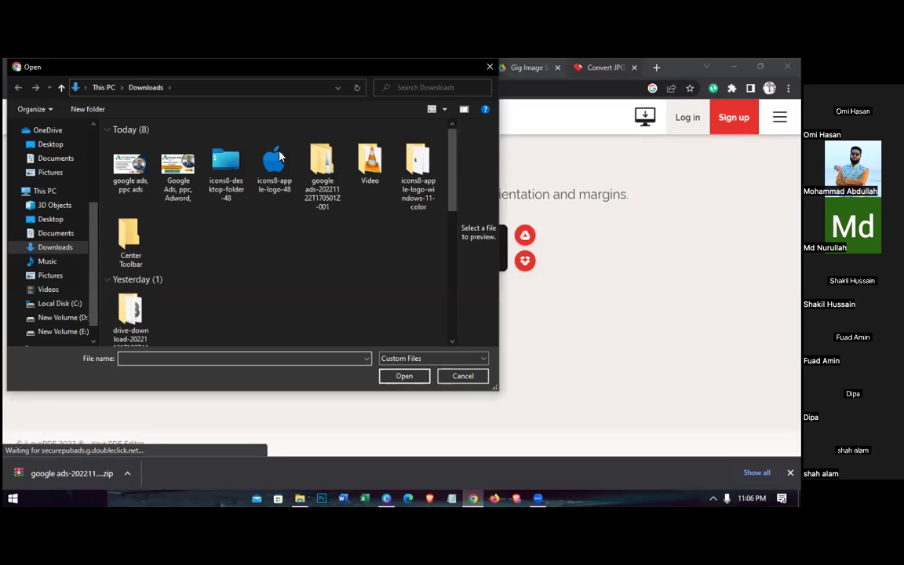
left_click(320, 167)
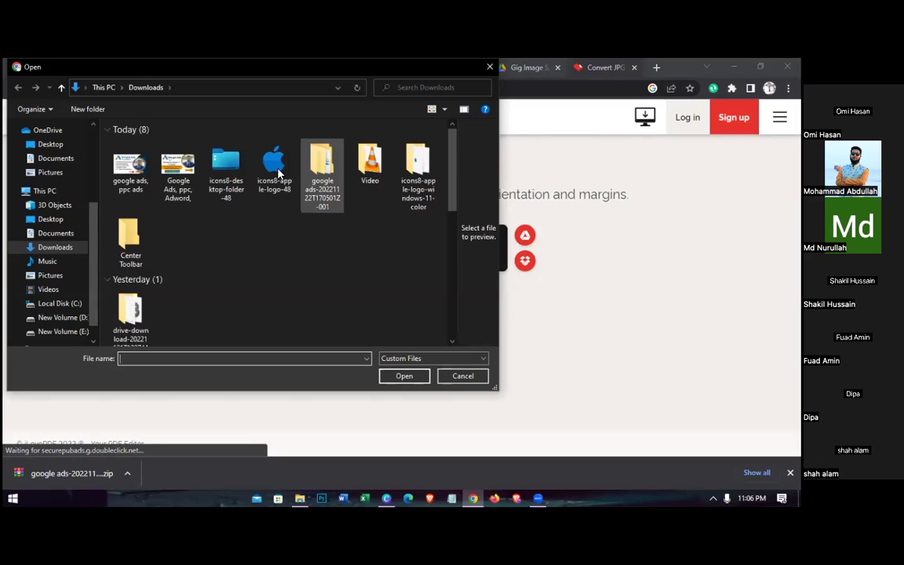
key("Return")
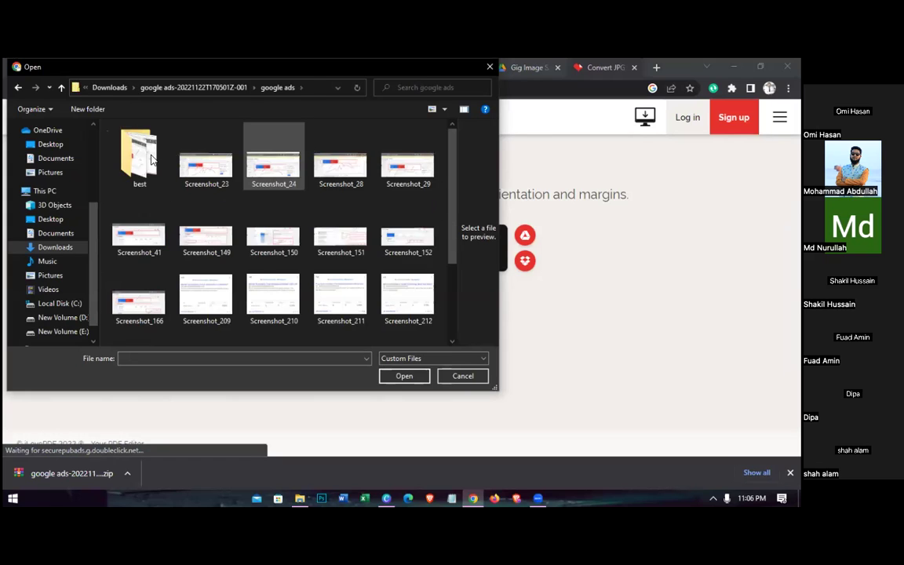
double_click(139, 157)
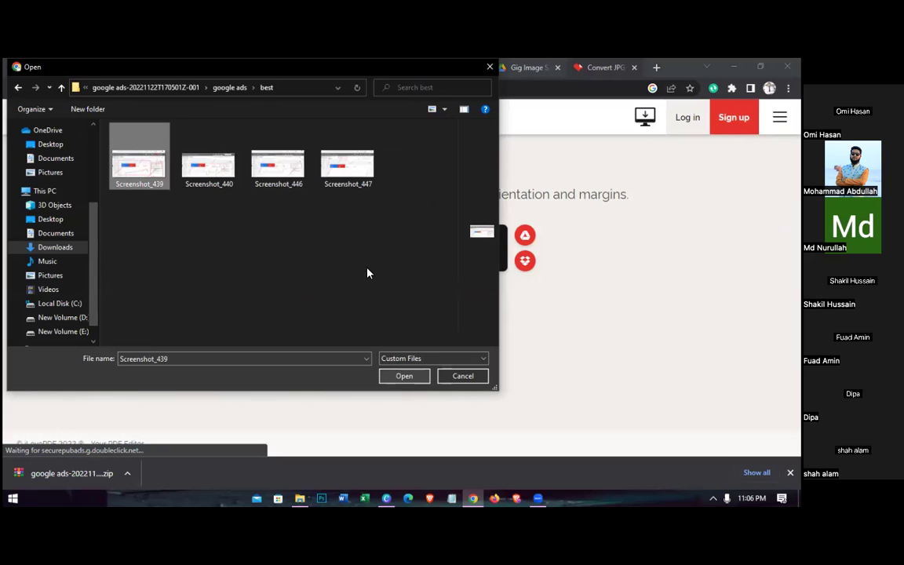
Load Screenshot_439 into the converter, convert it to an A4 portrait PDF without margins and download the file
left_click(208, 177, "ctrl")
left_click(157, 169, "ctrl")
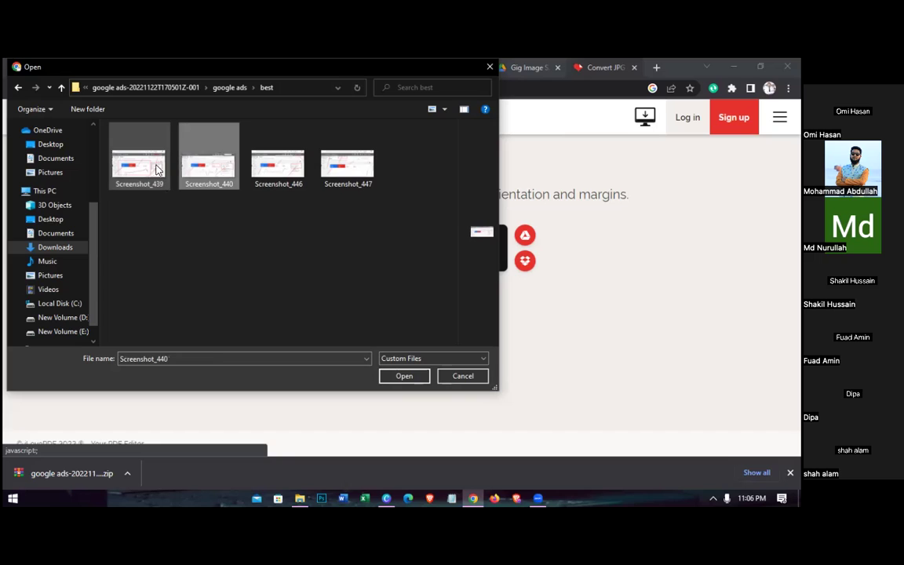
left_click(157, 169)
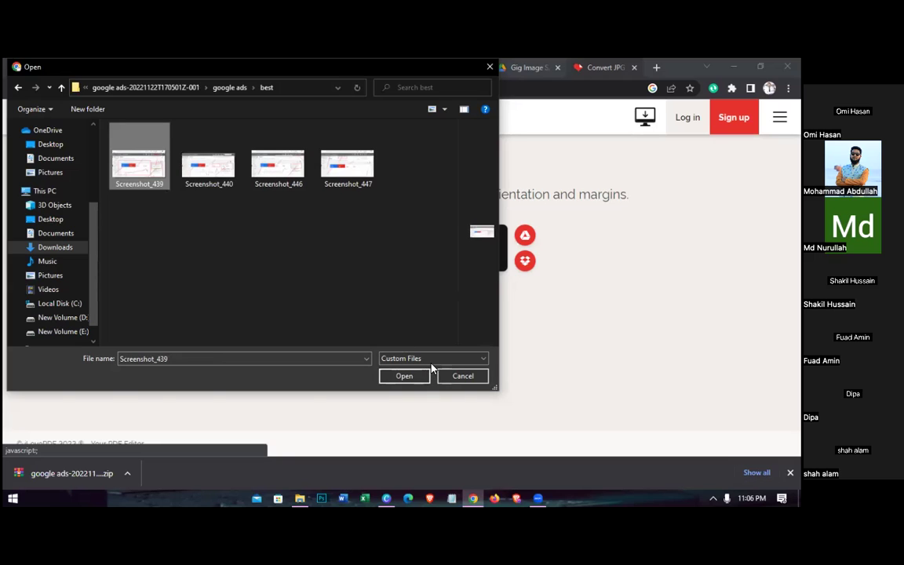
left_click(429, 373)
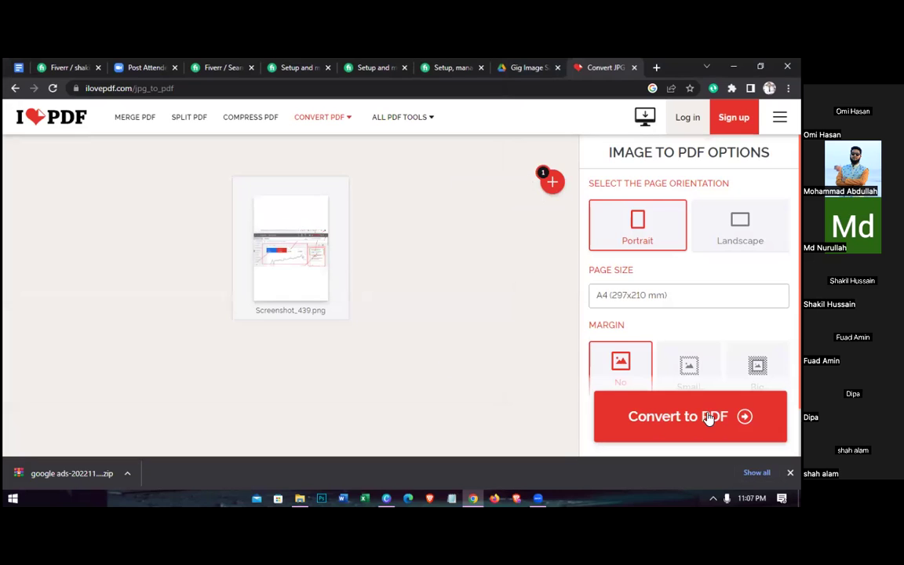
left_click(668, 413)
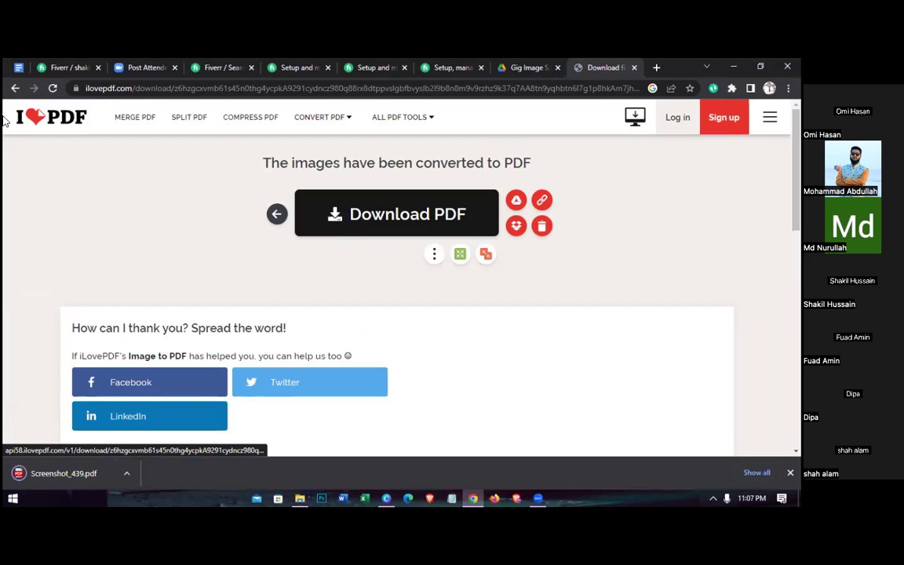
Return to the JPG to PDF converter and convert another screenshot from the "best" folder to PDF
left_click(16, 88)
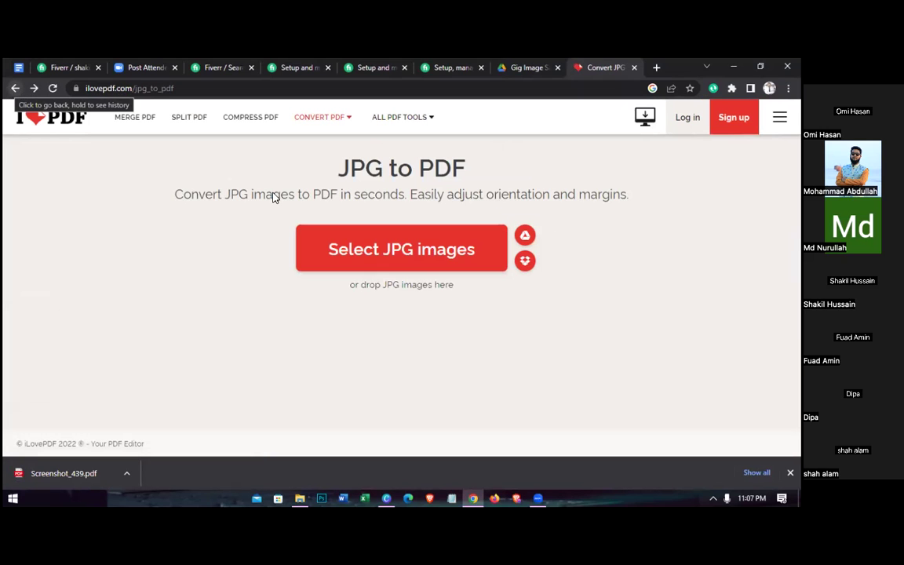
left_click(416, 241)
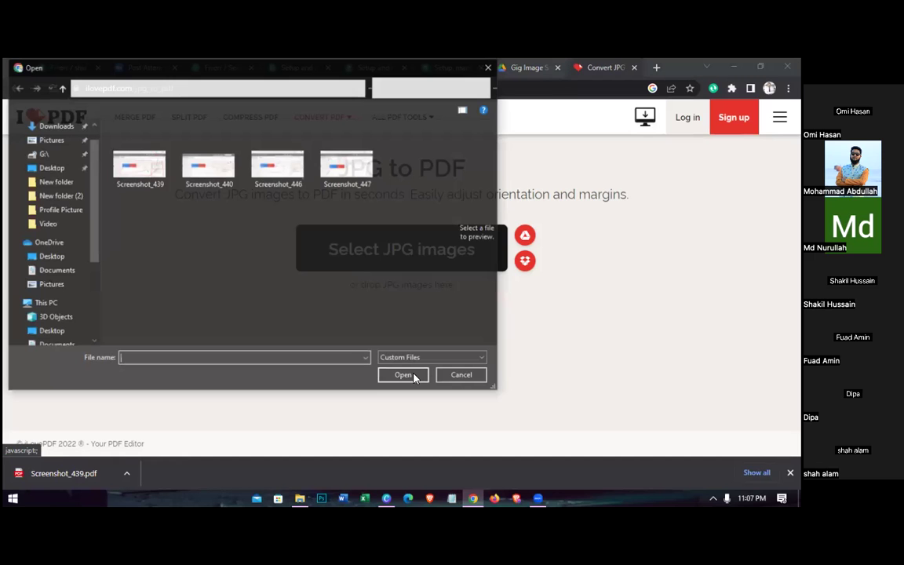
left_click(412, 375)
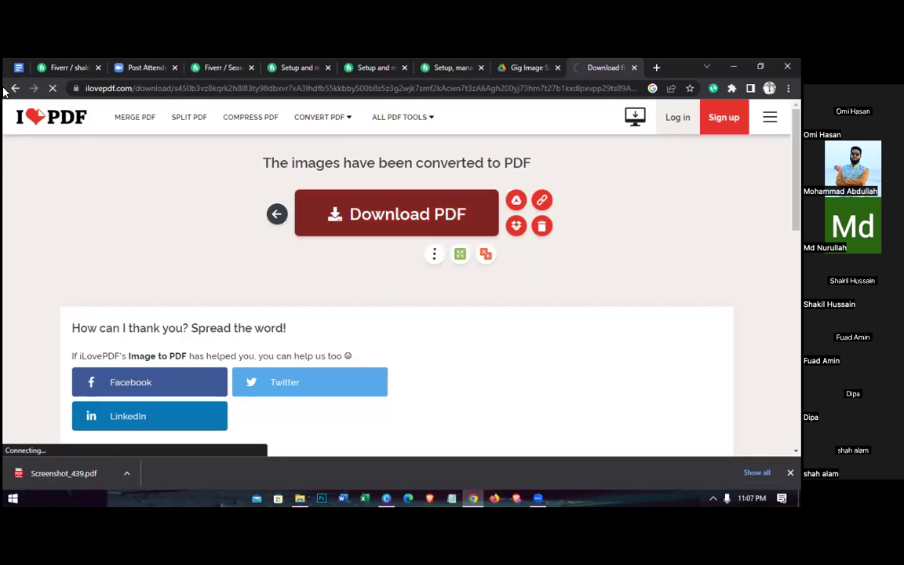
Download the Screenshot_440 PDF and submit Screenshot_447 from the "best" folder for conversion to PDF
left_click(369, 224)
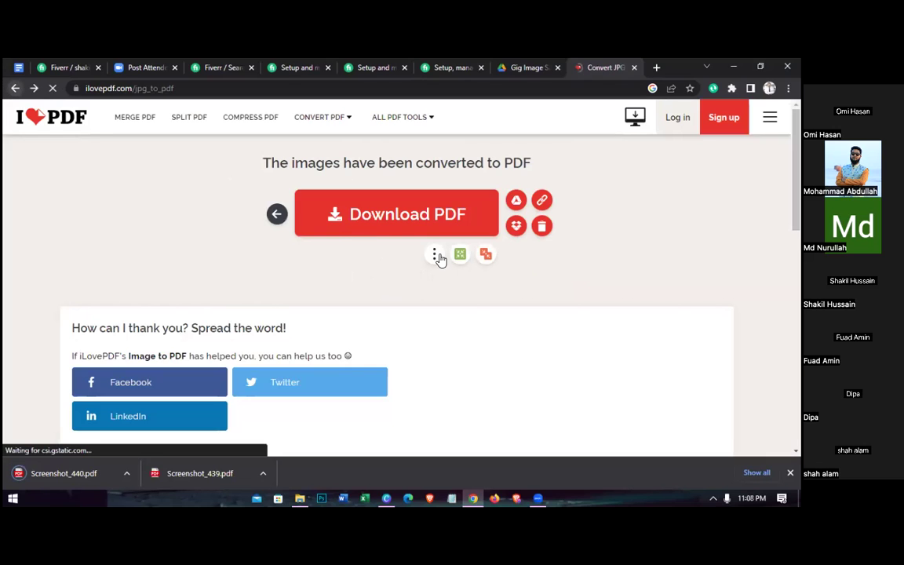
left_click(392, 248)
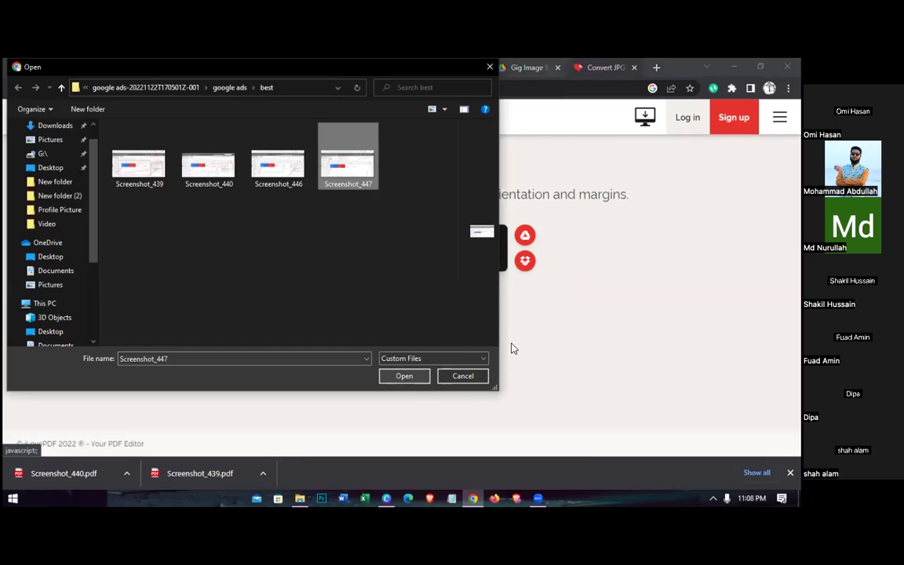
key("Return")
left_click(680, 414)
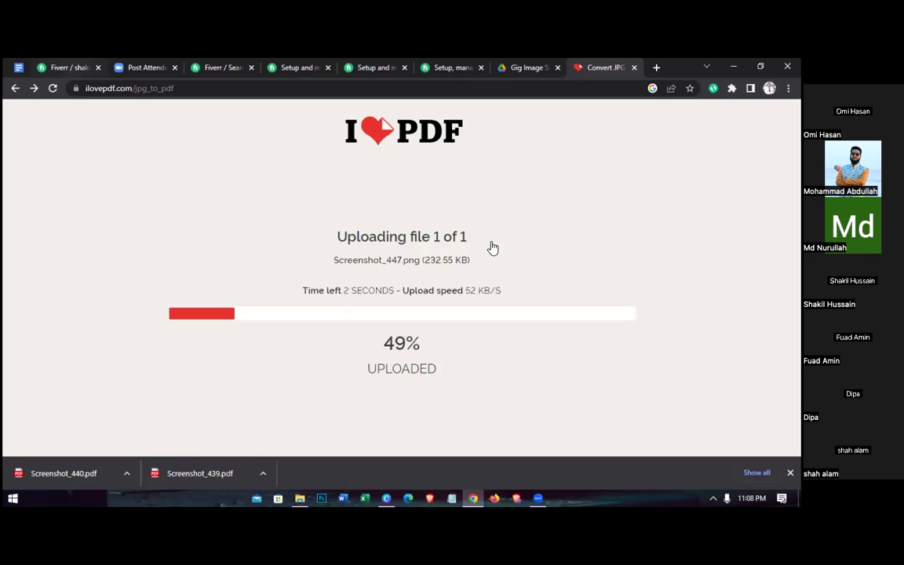
Switch to the Fiverr gig gallery and upload the Screenshot_440 PDF from Downloads as the first document
key("ctrl+1")
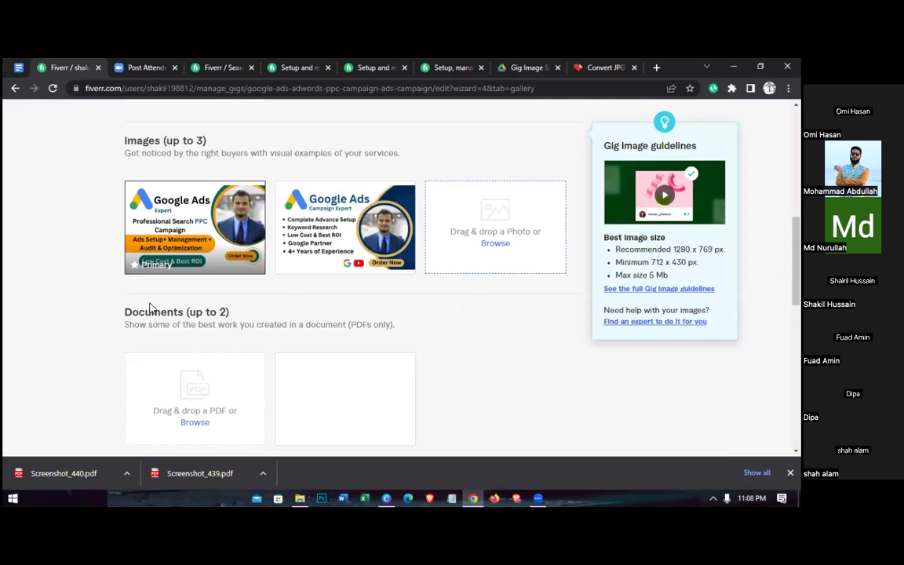
scroll(198, 313, "down", 3)
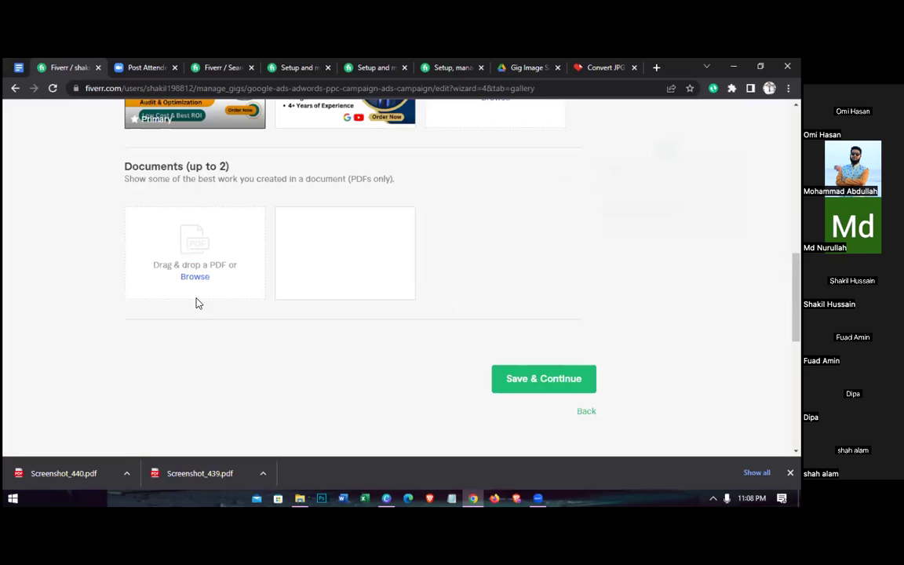
scroll(71, 177, "up", 1)
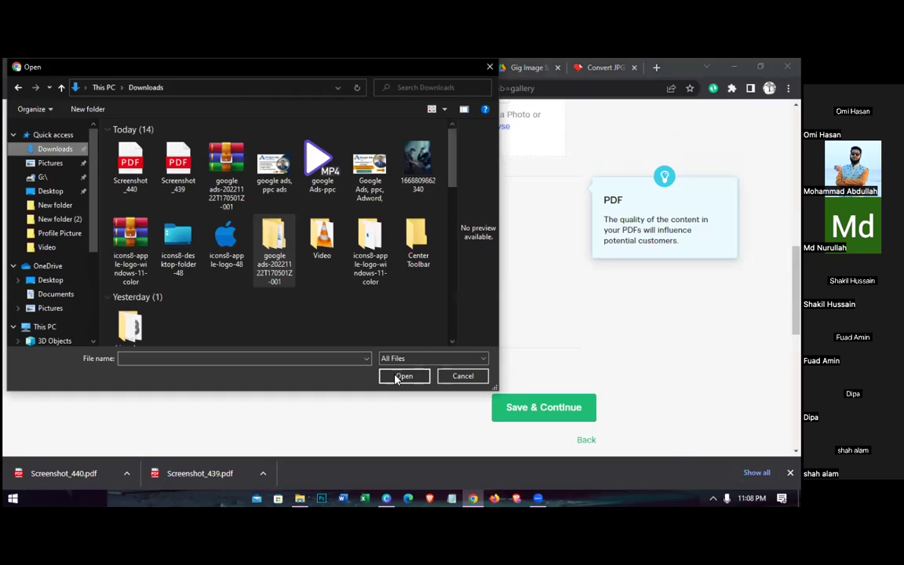
key("Down")
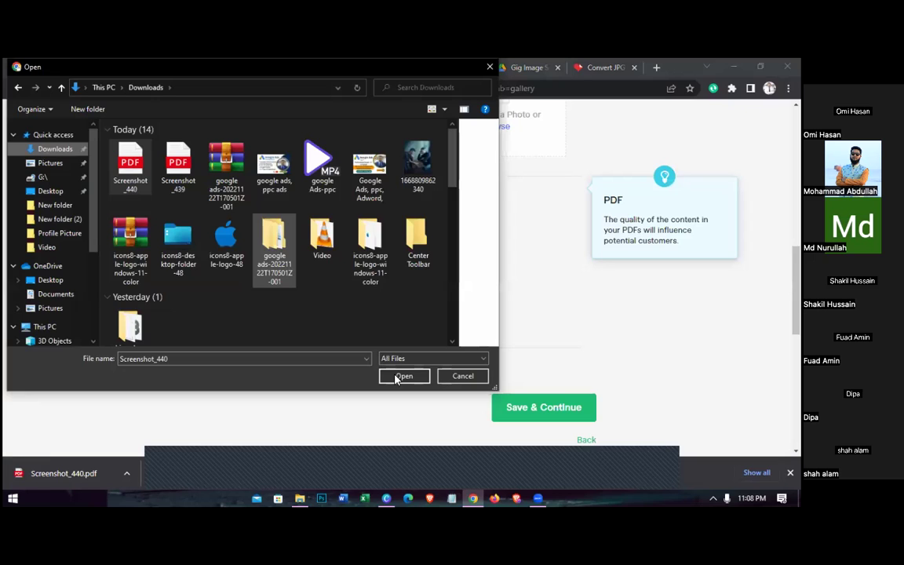
left_click(402, 376)
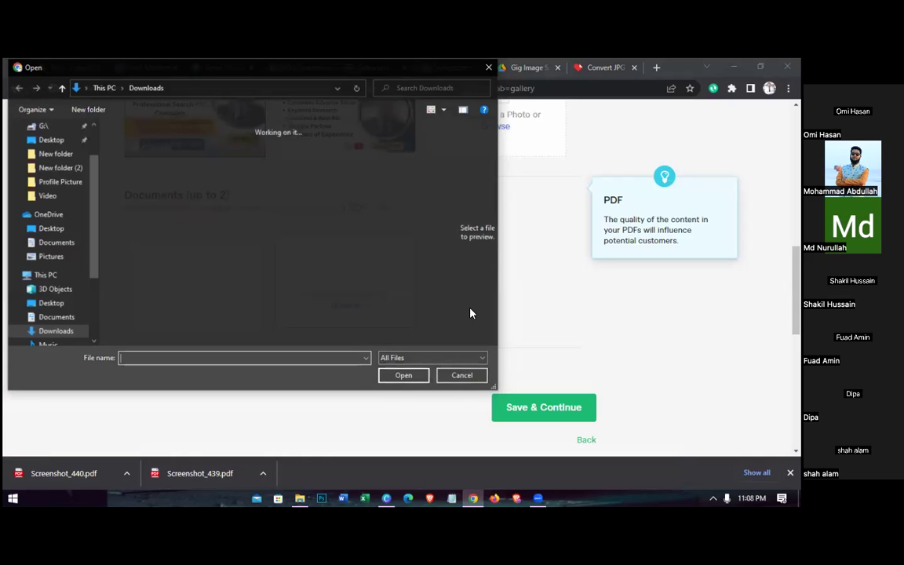
Try to upload the Screenshot_439 PDF as the second gallery document, and reload the gallery page
left_click(178, 165)
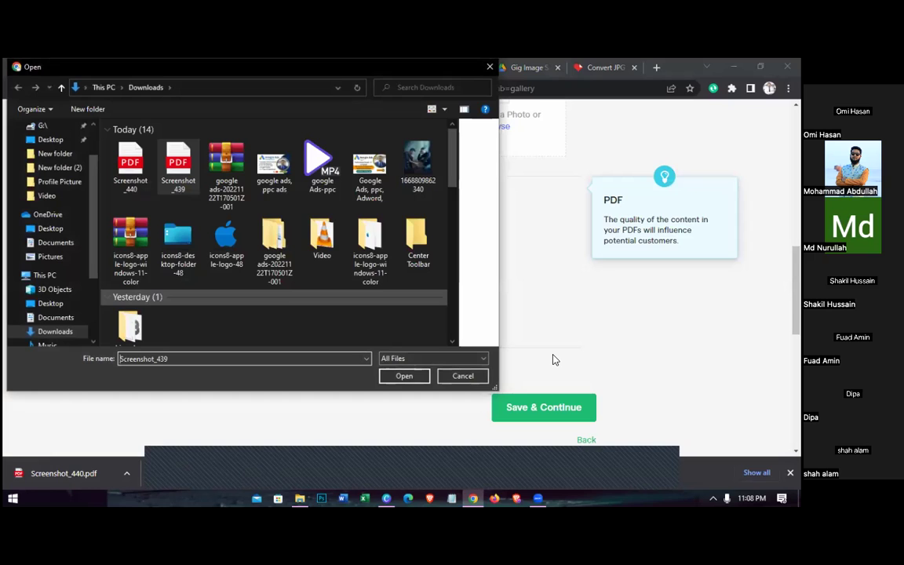
key("Return")
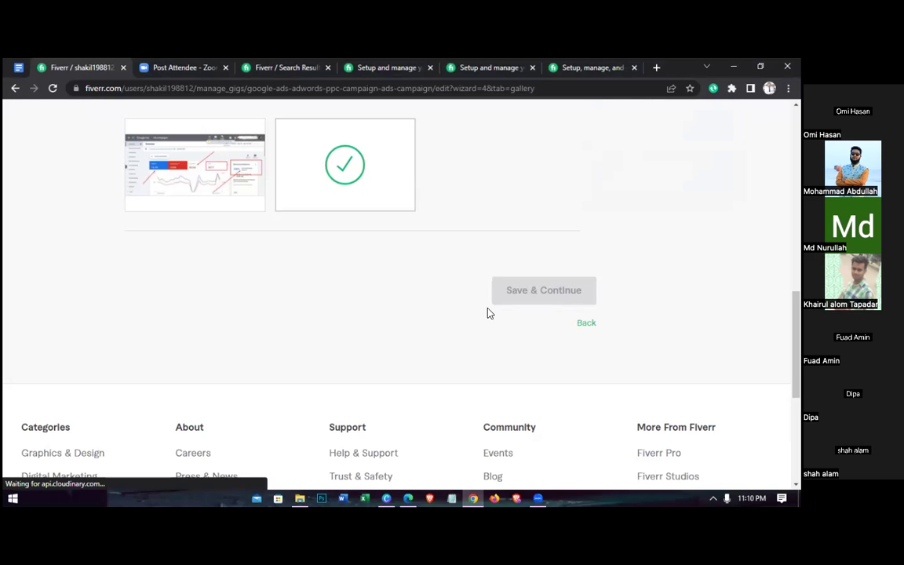
mouse_move(330, 179)
left_click(52, 89)
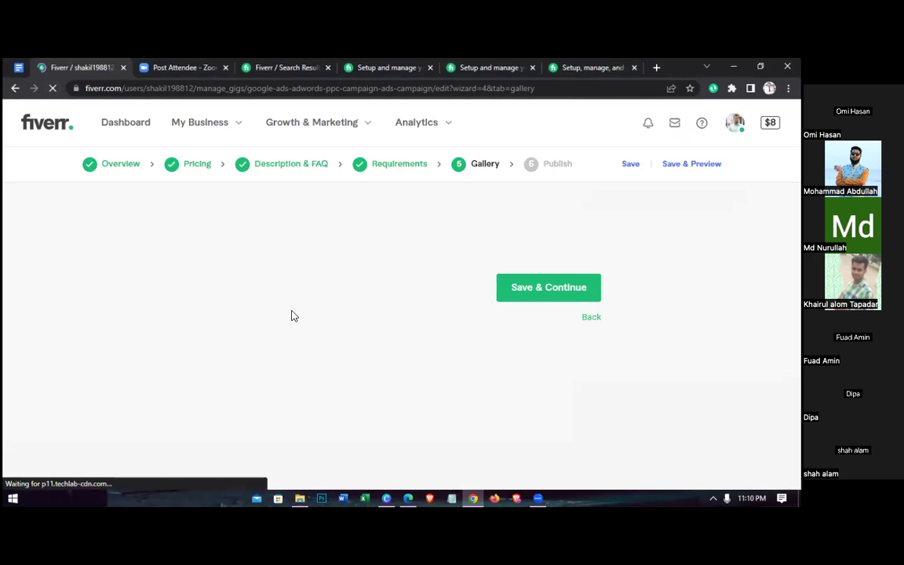
Retry attaching the Screenshot_439 PDF from Downloads in the empty document slot and try to save the gallery
scroll(346, 321, "down", 10)
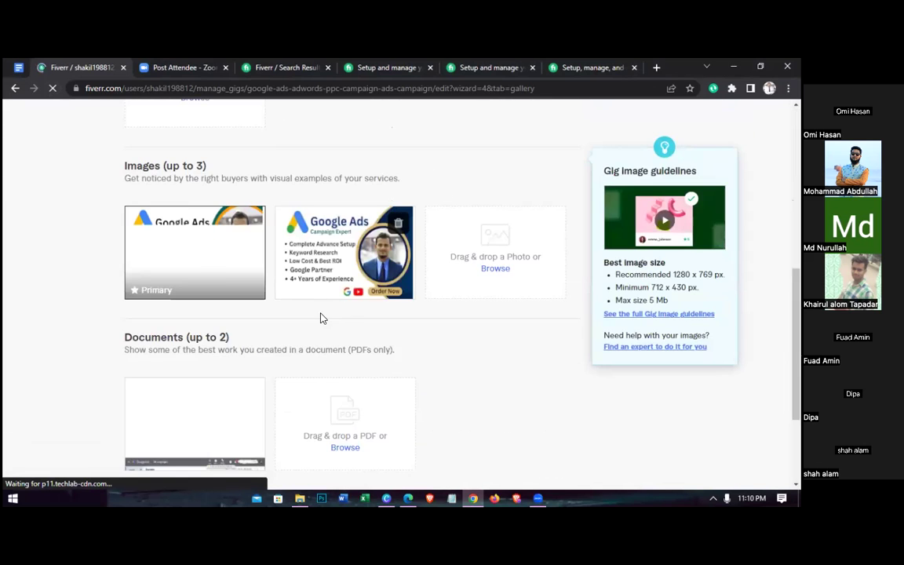
scroll(320, 310, "down", 2)
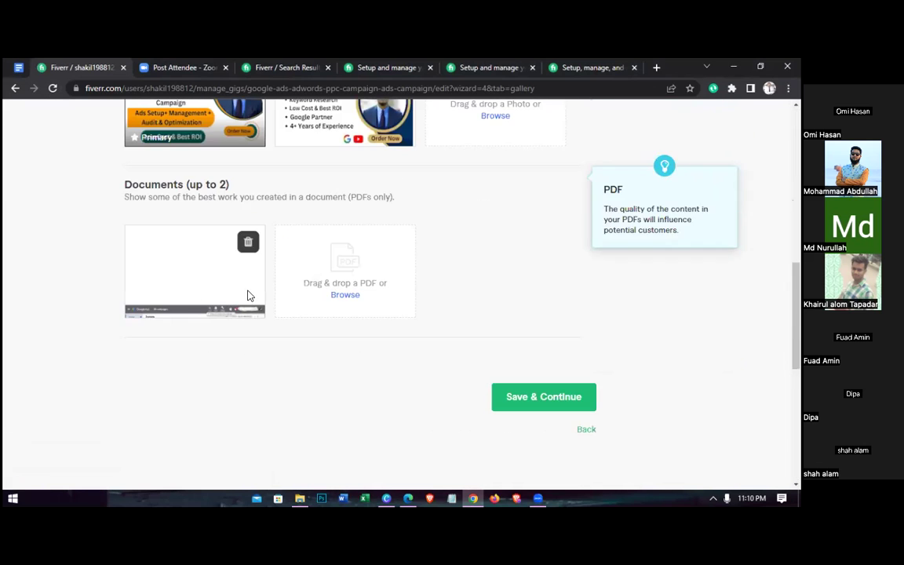
left_click(339, 296)
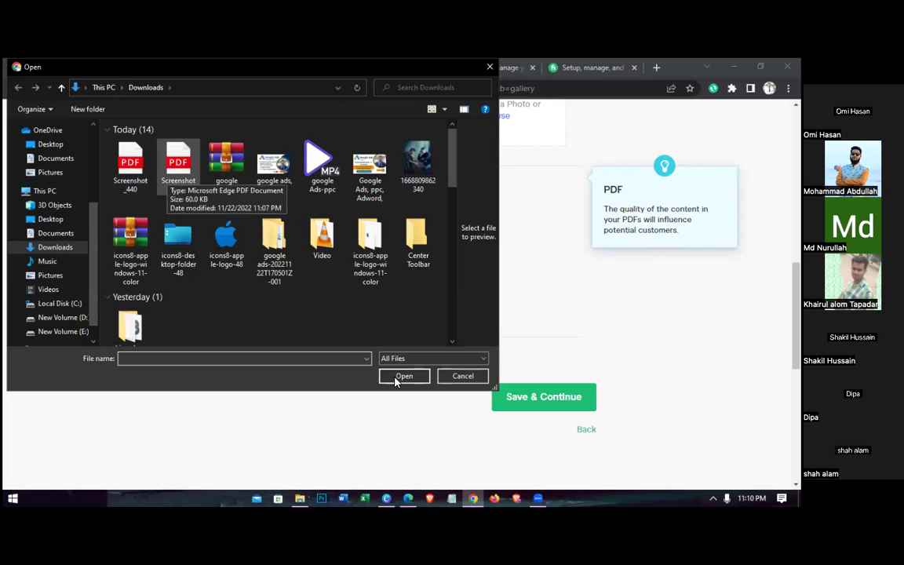
key("Right")
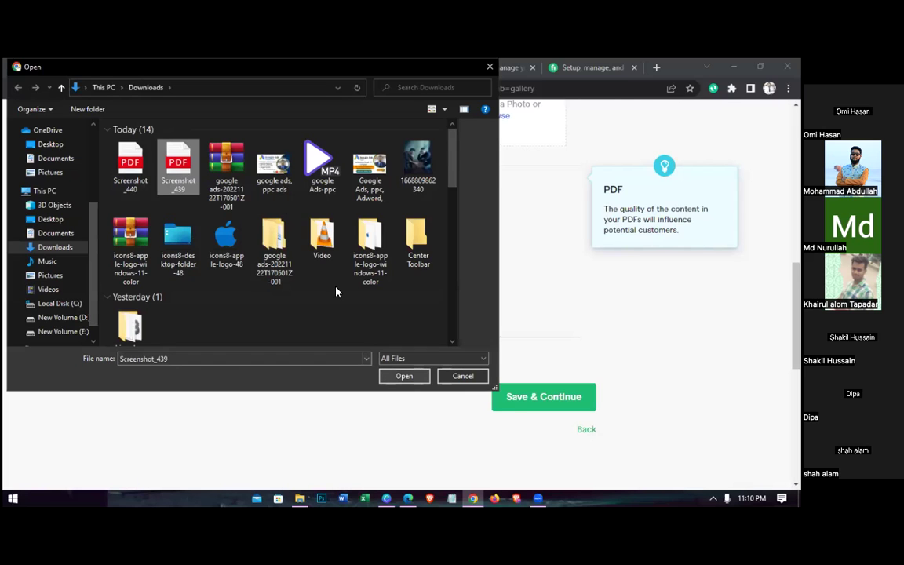
key("Return")
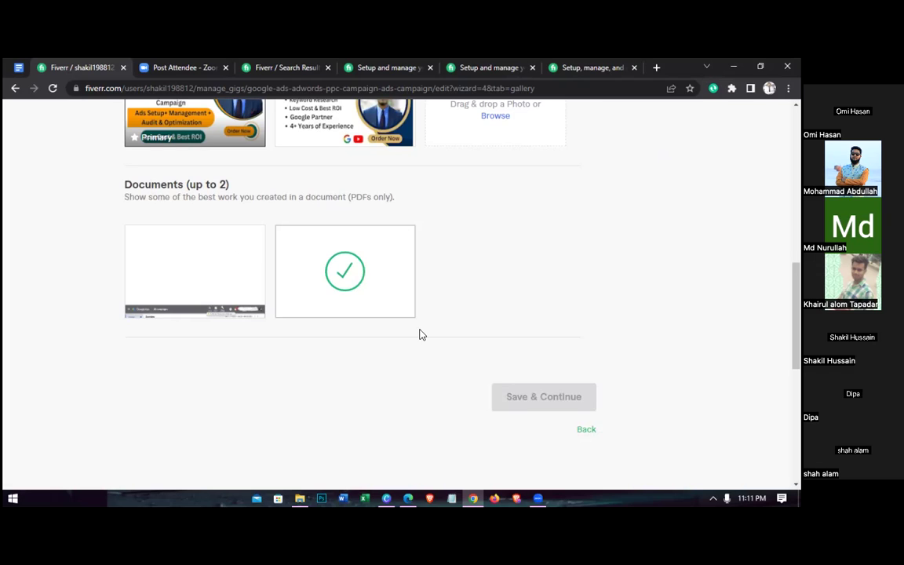
scroll(471, 338, "down", 1)
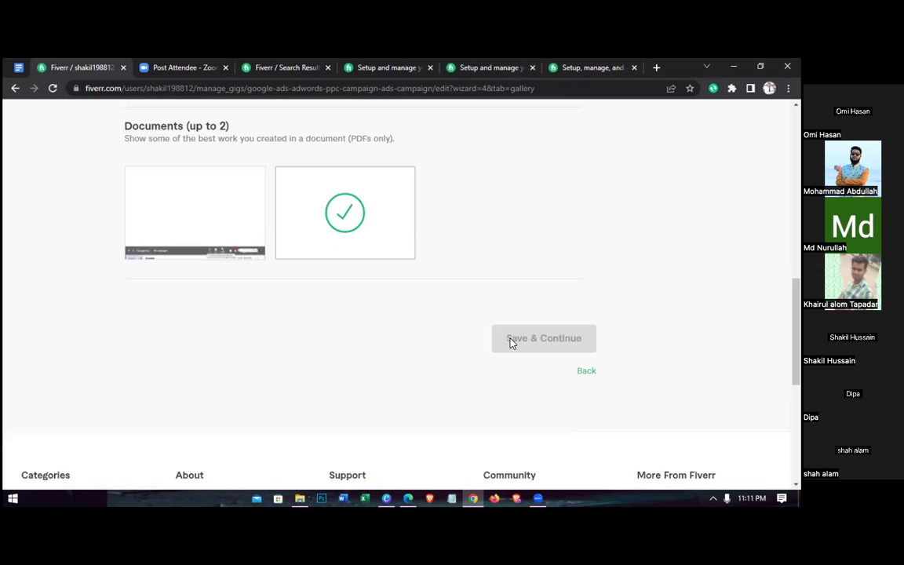
left_click(509, 342)
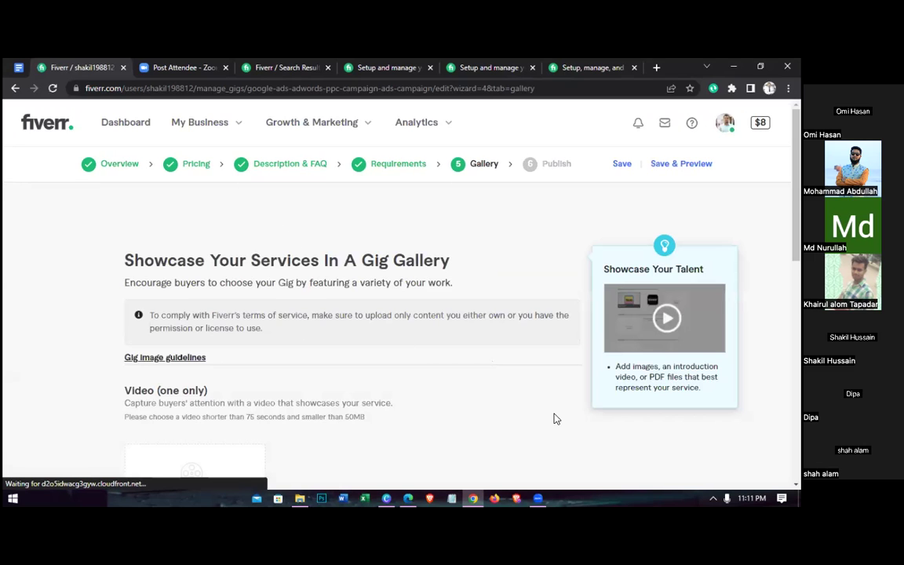
Save the gallery with its current images and single PDF document, and publish the Google Ads gig
scroll(554, 419, "down", 5)
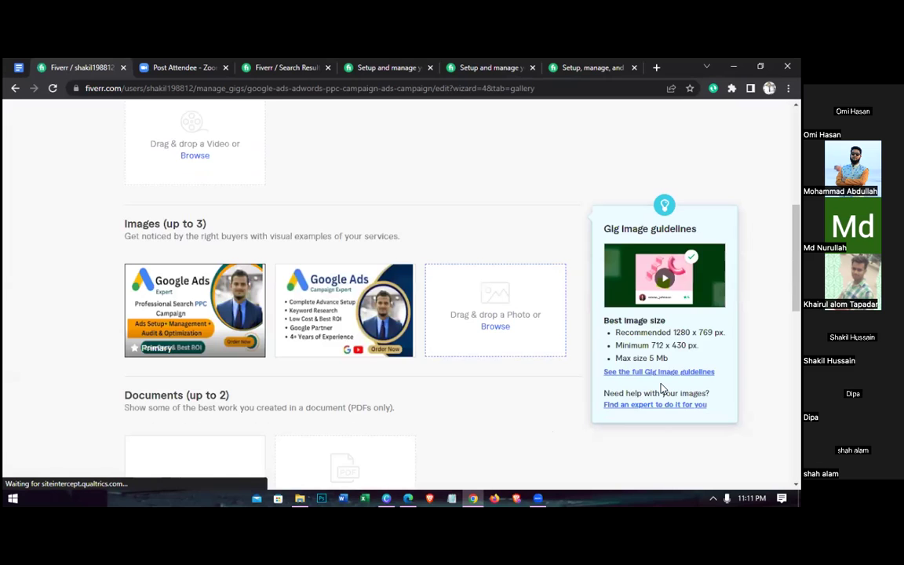
scroll(662, 388, "down", 3)
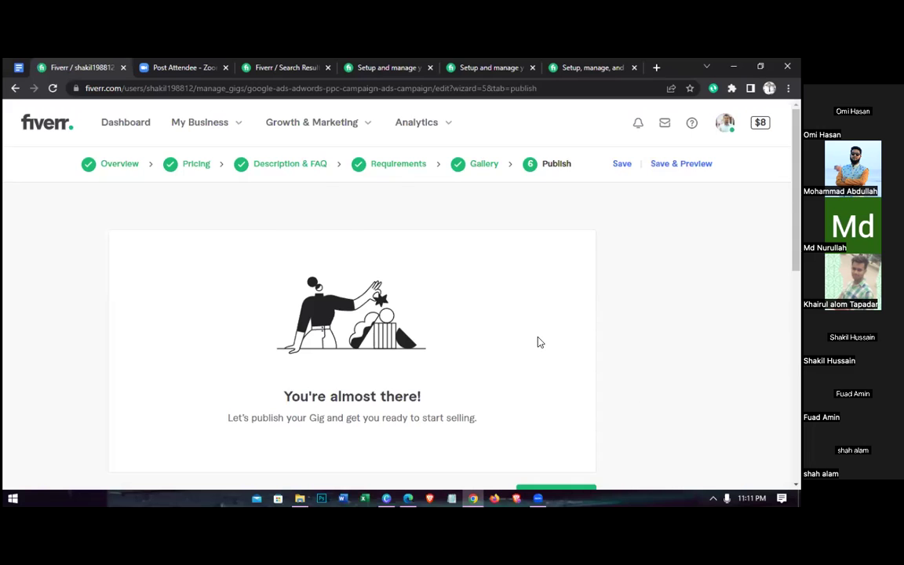
scroll(510, 314, "down", 3)
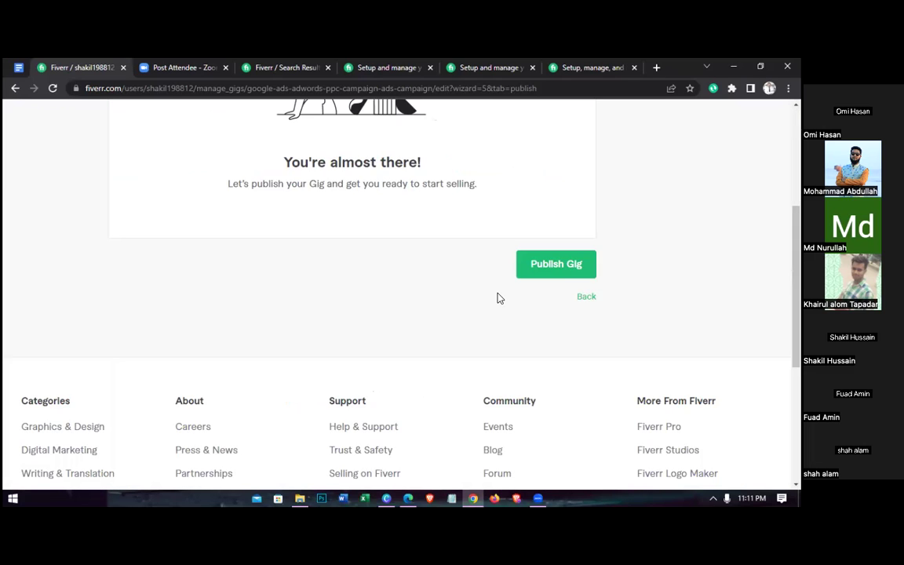
left_click(564, 267)
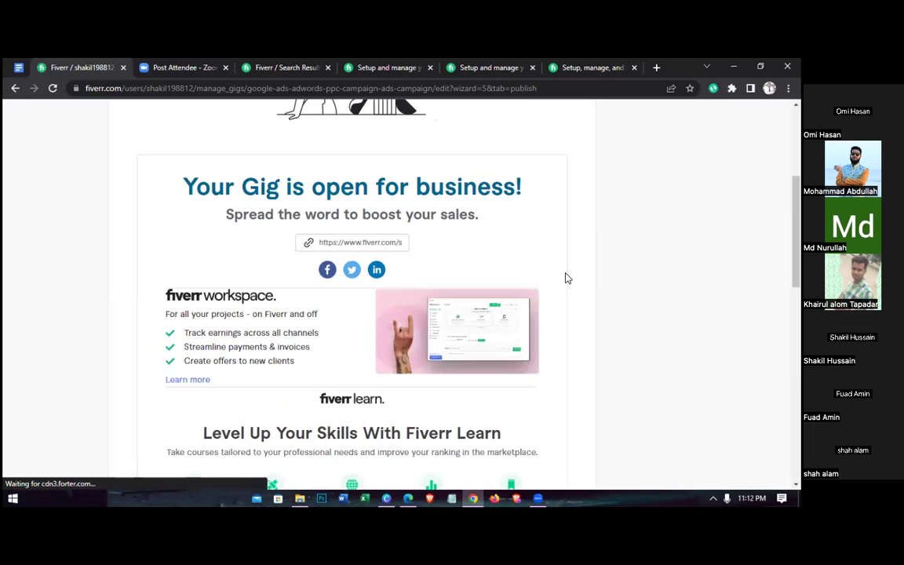
Look through the gig publication page, including the share link, Fiverr Workspace and Fiverr Learn sections
scroll(566, 278, "up", 1)
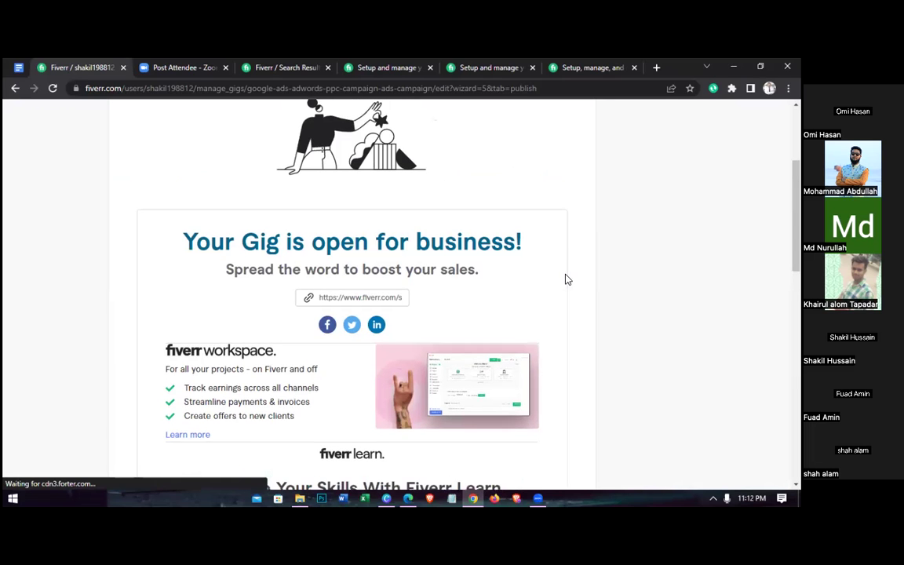
scroll(567, 278, "down", 1)
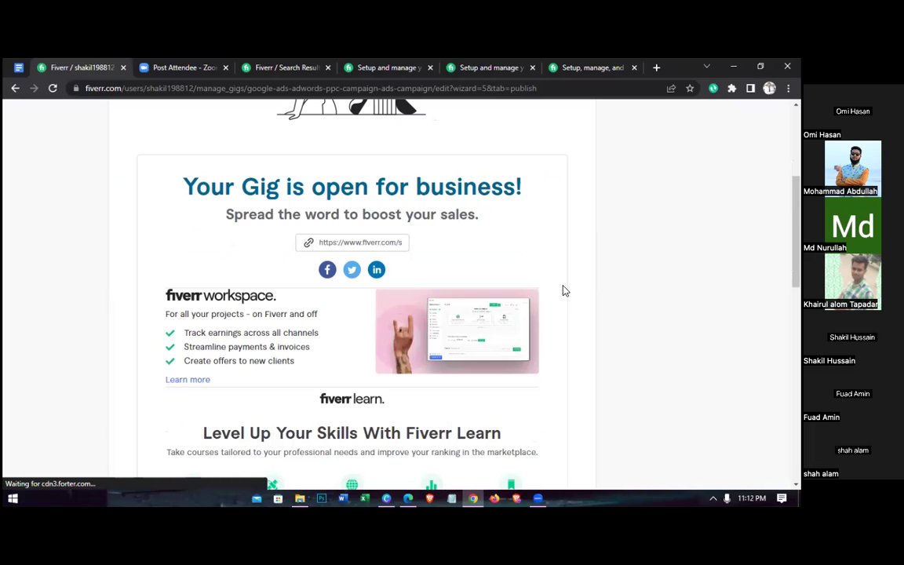
scroll(568, 304, "down", 2)
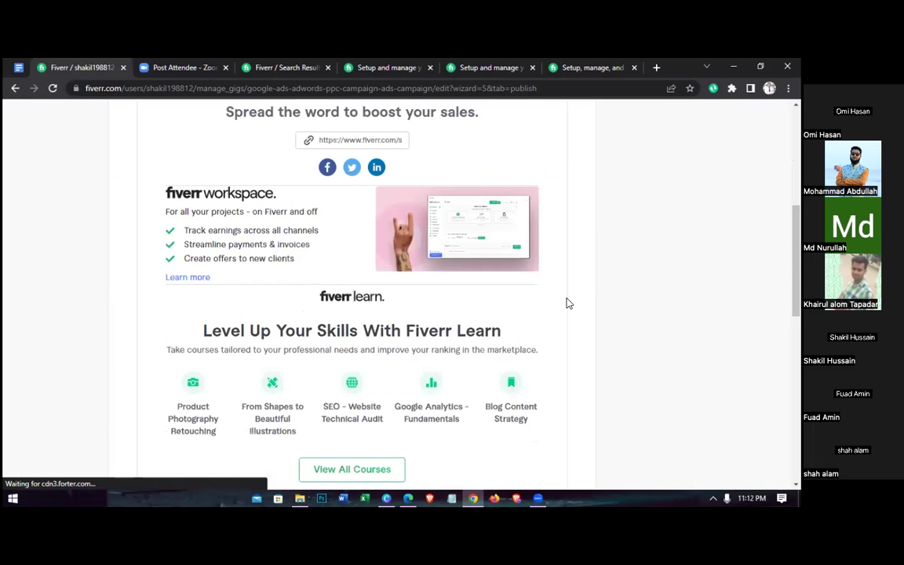
scroll(568, 304, "down", 4)
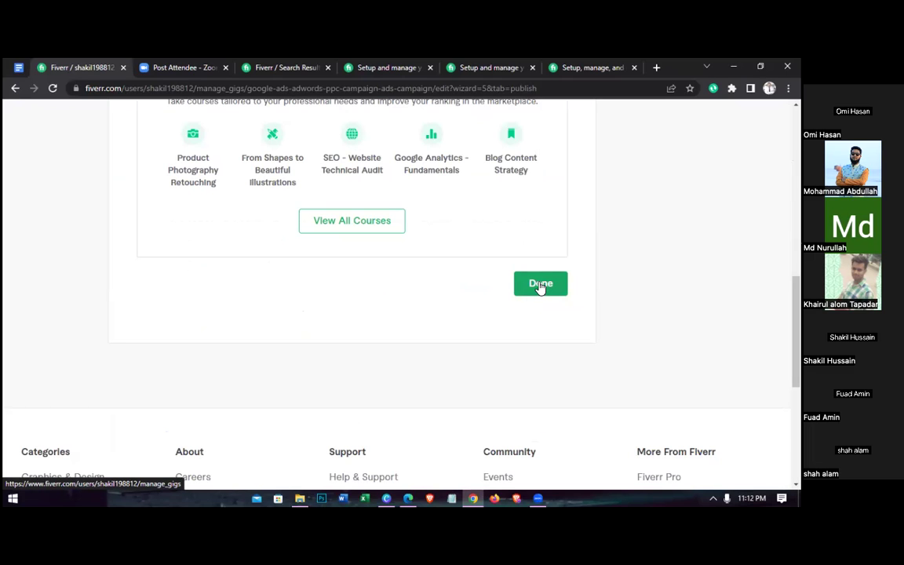
scroll(540, 287, "up", 2)
scroll(371, 222, "up", 2)
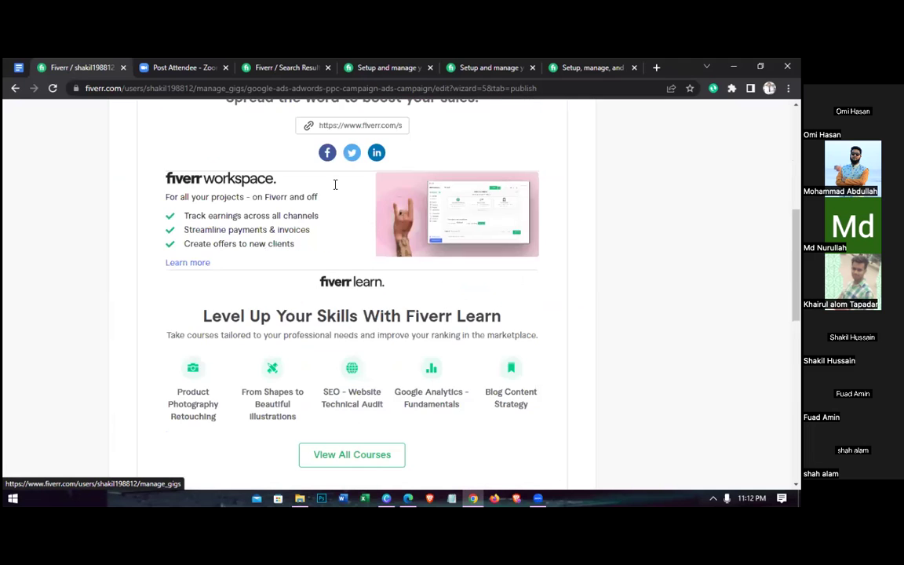
scroll(310, 190, "up", 1)
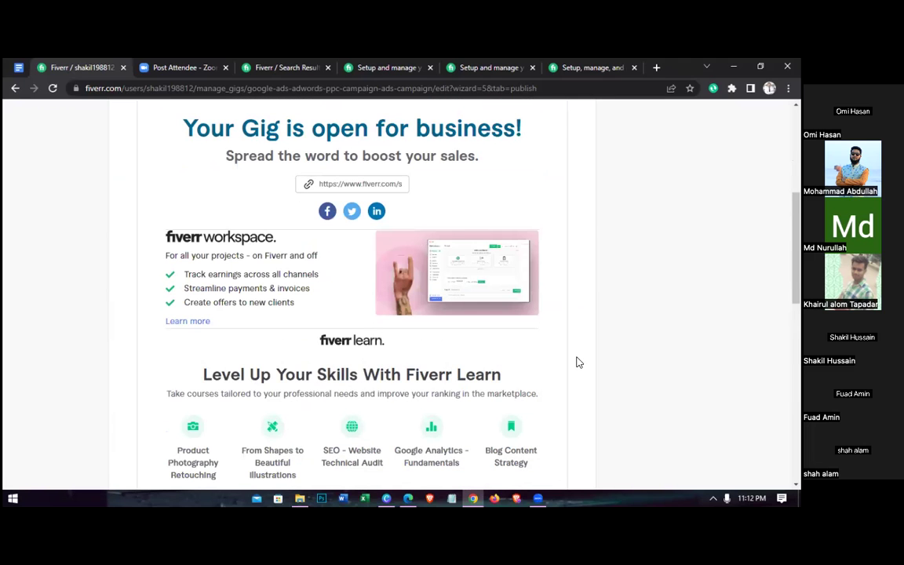
scroll(576, 363, "up", 3)
scroll(576, 362, "down", 5)
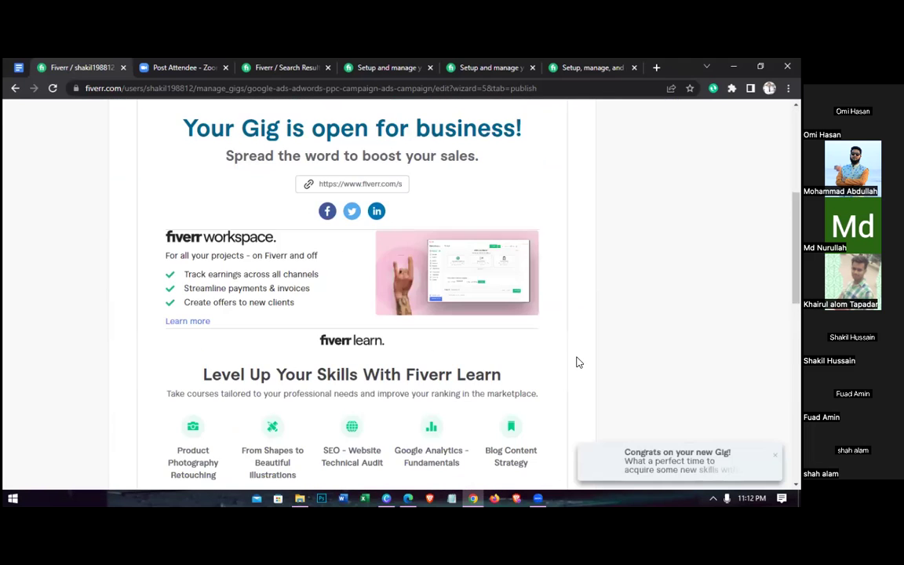
Finish the publishing wizard and check the list of active gigs
left_click(542, 342)
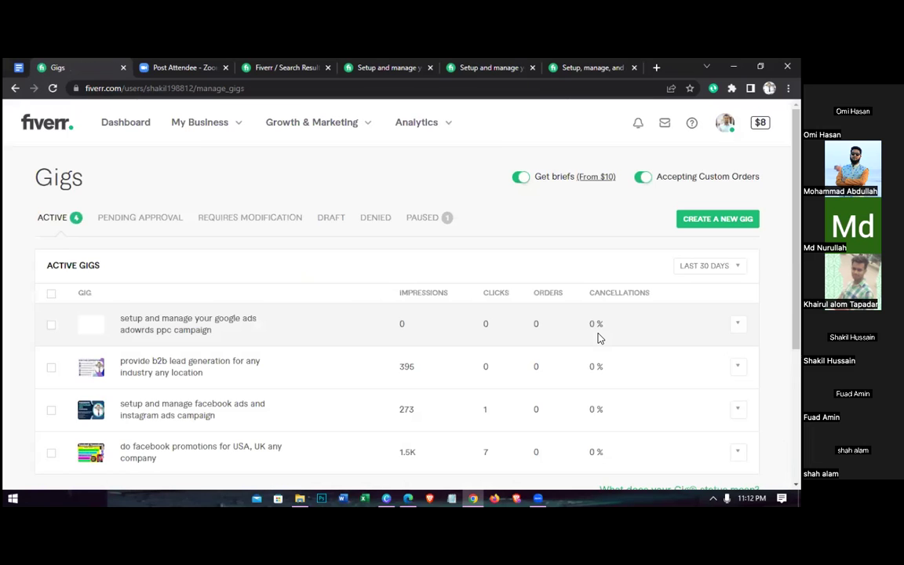
scroll(596, 339, "down", 1)
scroll(583, 343, "up", 1)
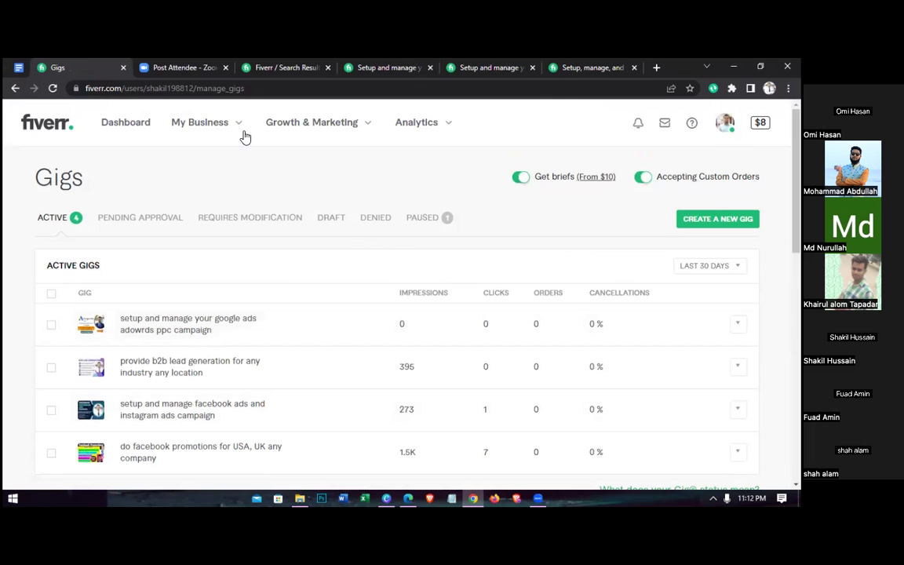
Open the seller profile page and view the new Google Ads gig among the active gigs
left_click(600, 246)
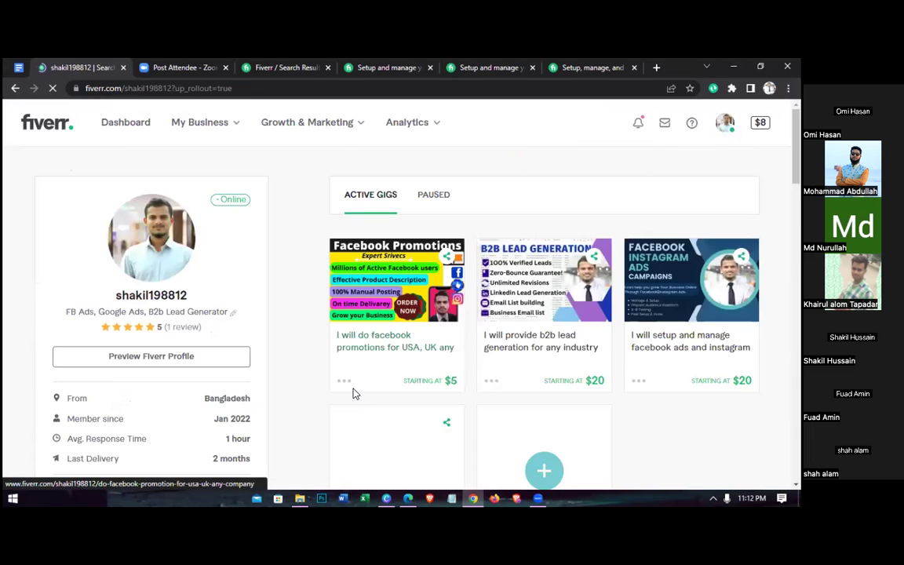
scroll(355, 392, "down", 2)
scroll(338, 377, "down", 1)
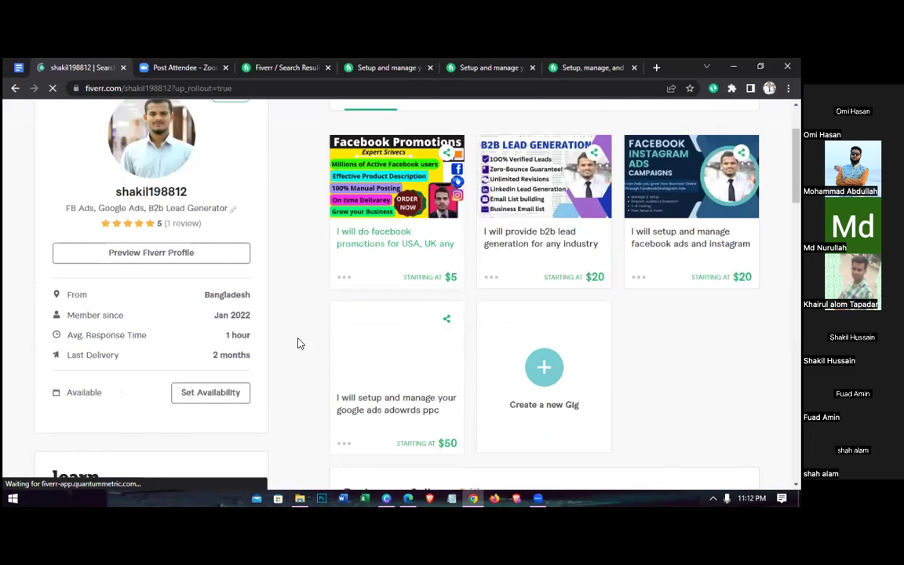
scroll(298, 343, "down", 2)
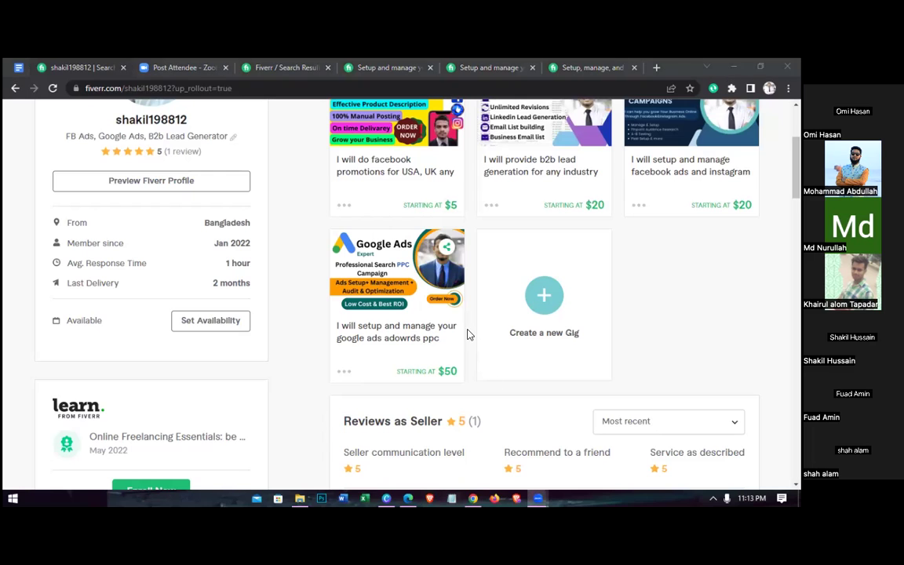
left_click(268, 290)
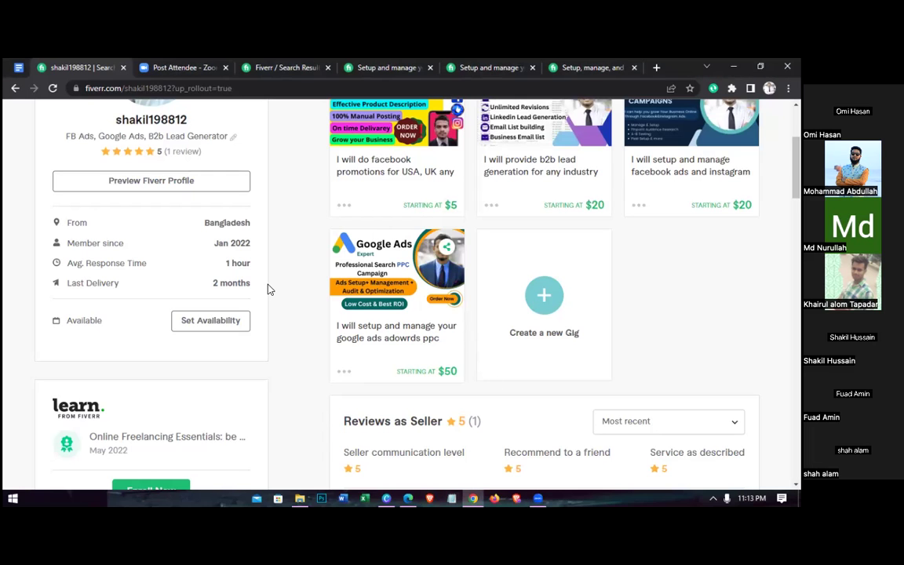
Review the advanced settings of the Google Ads gig, including order limit, watermark, live portfolio and deletion, without changing anything
left_click(345, 372)
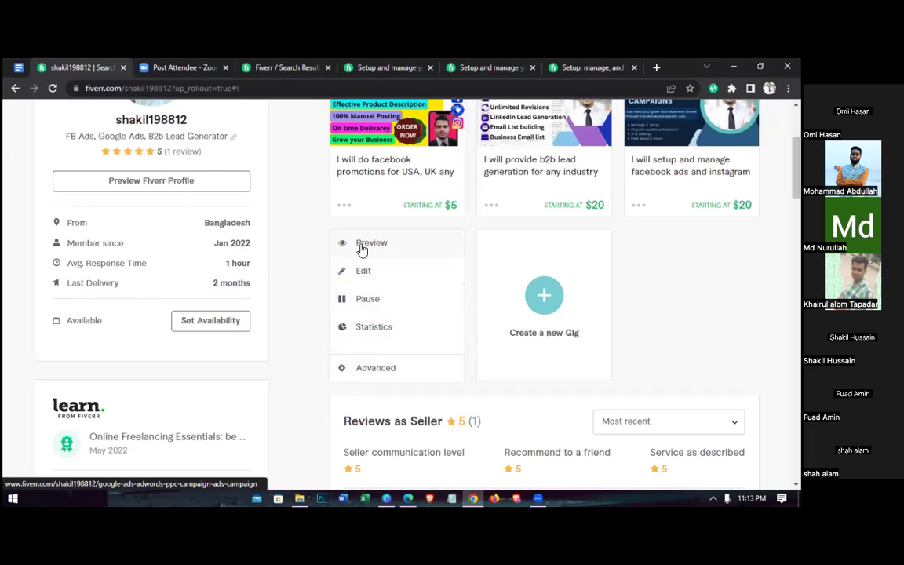
left_click(341, 365)
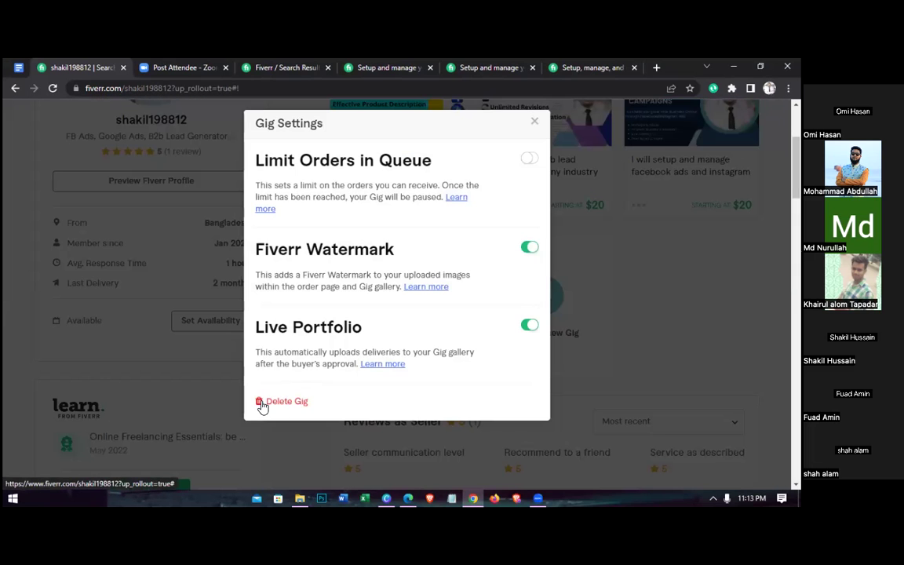
left_click(532, 124)
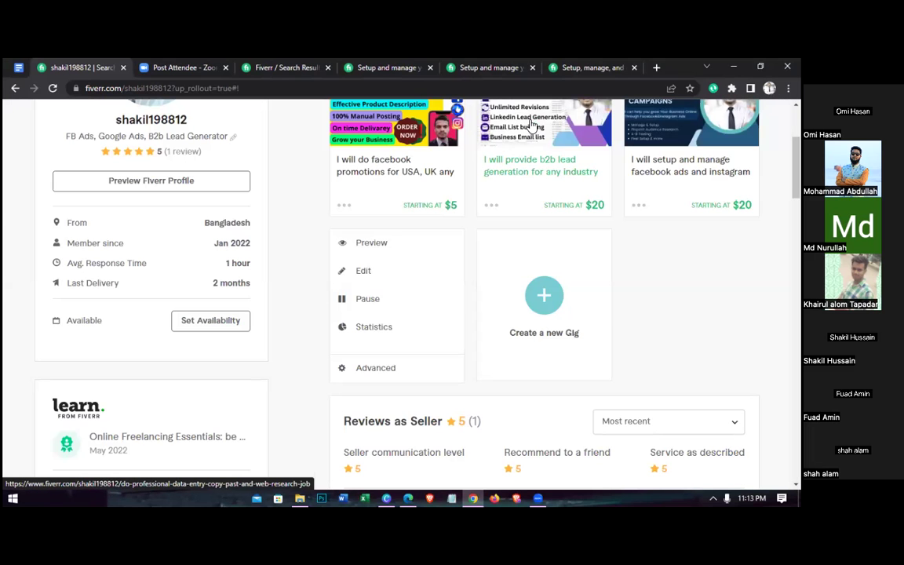
left_click(301, 355)
Open the published Google Ads gig page and check its web address, title, main gallery image and Basic package
left_click(357, 337)
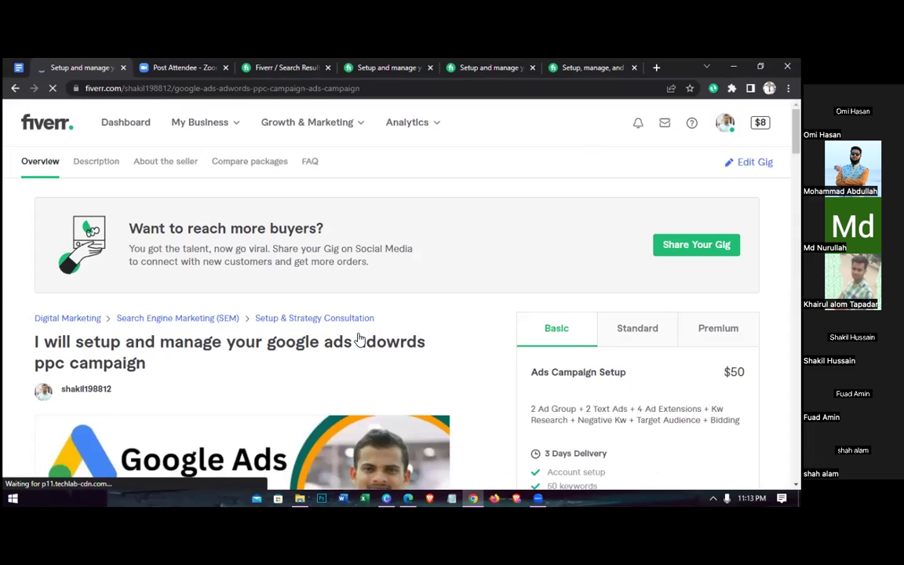
scroll(357, 338, "down", 1)
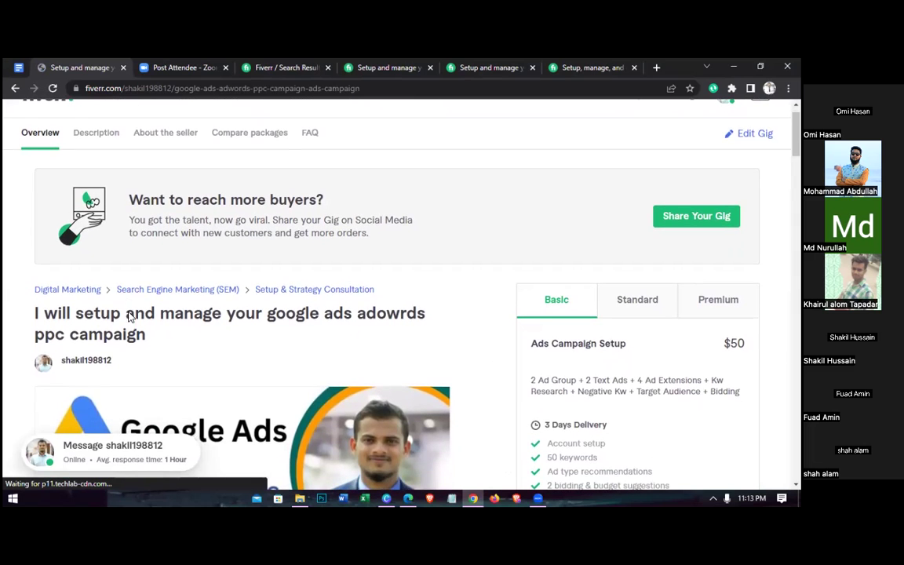
left_click(362, 87)
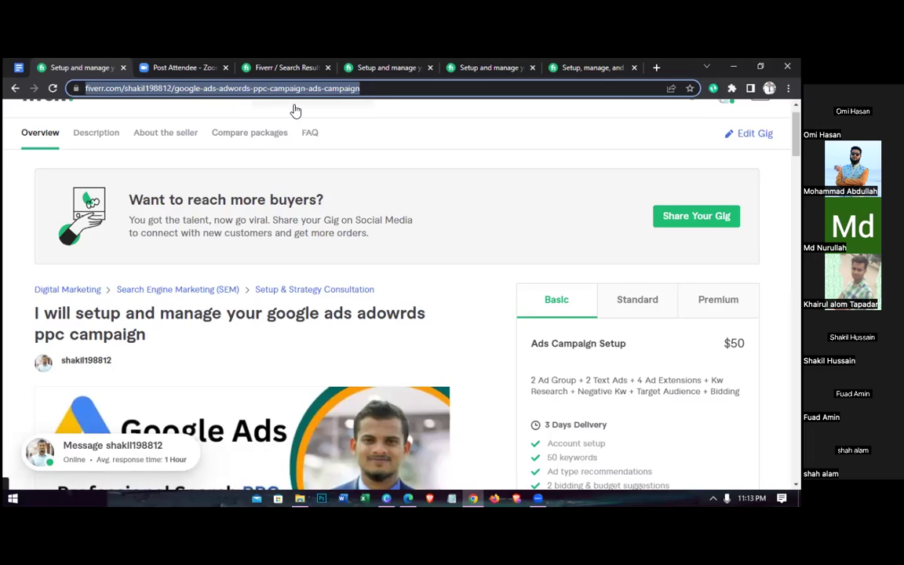
scroll(503, 406, "down", 1)
scroll(503, 406, "down", 2)
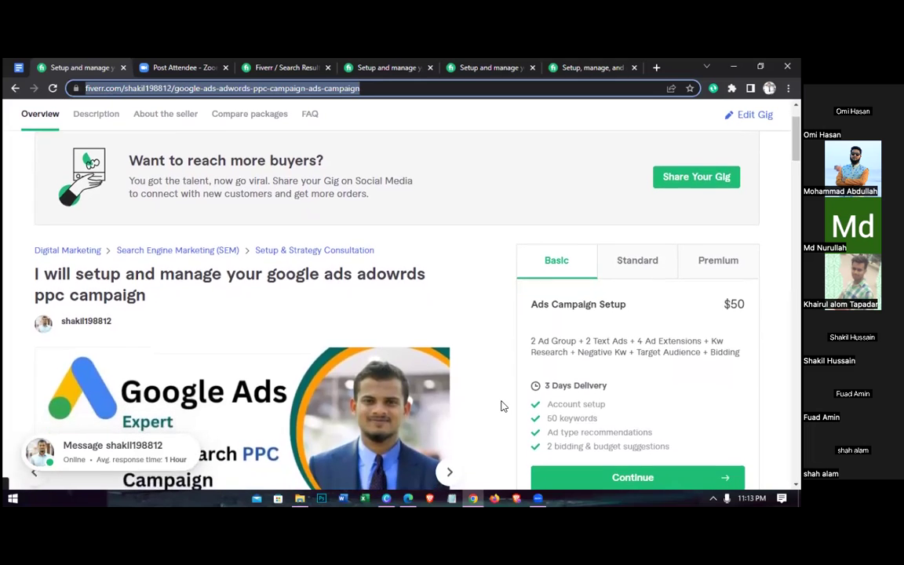
scroll(503, 405, "down", 5)
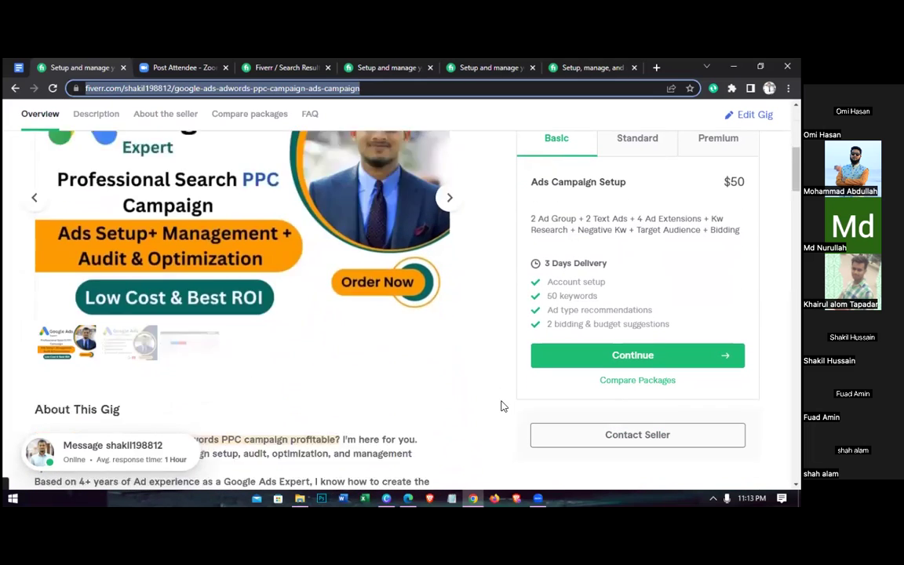
Read through the gig's description, from the opening paragraph and service list to the search engine details
scroll(503, 406, "down", 1)
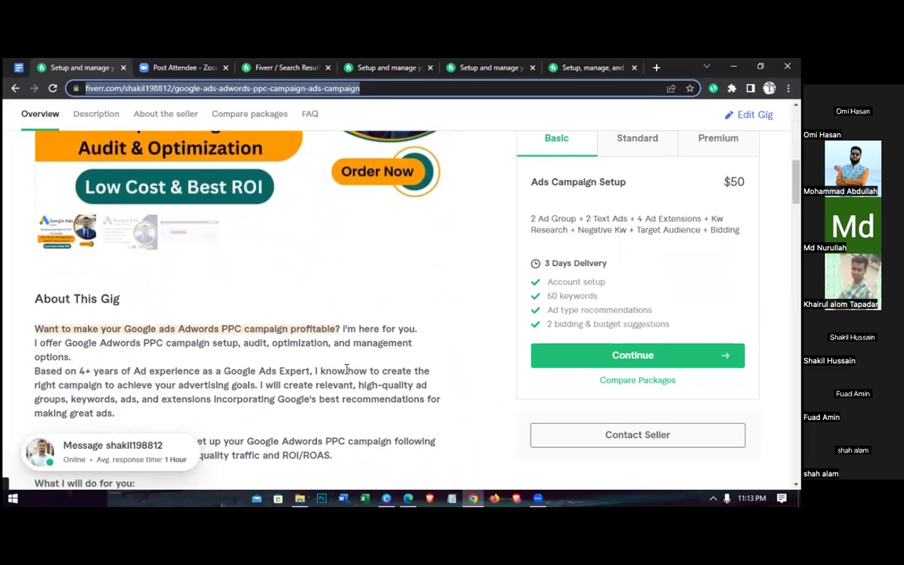
scroll(312, 410, "down", 2)
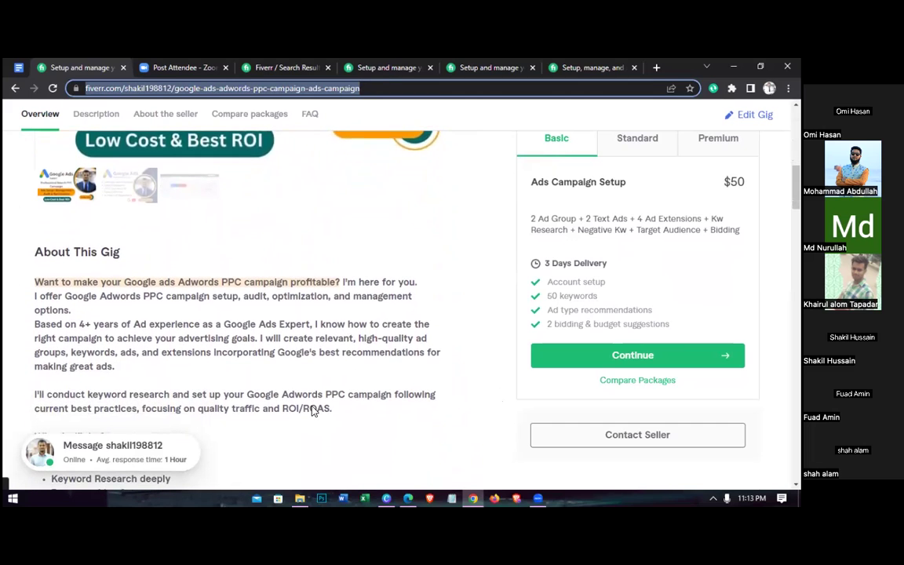
scroll(312, 410, "down", 1)
scroll(312, 410, "down", 1)
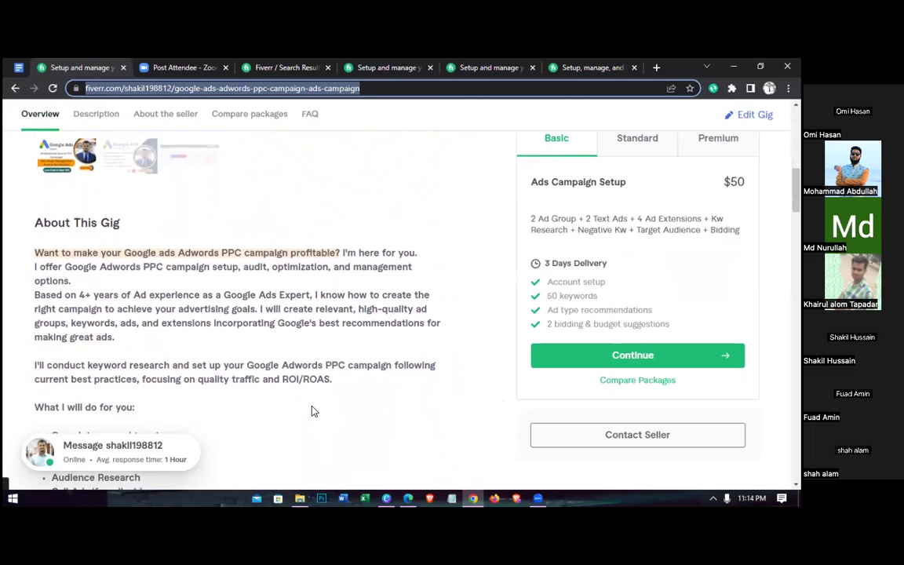
scroll(256, 343, "down", 4)
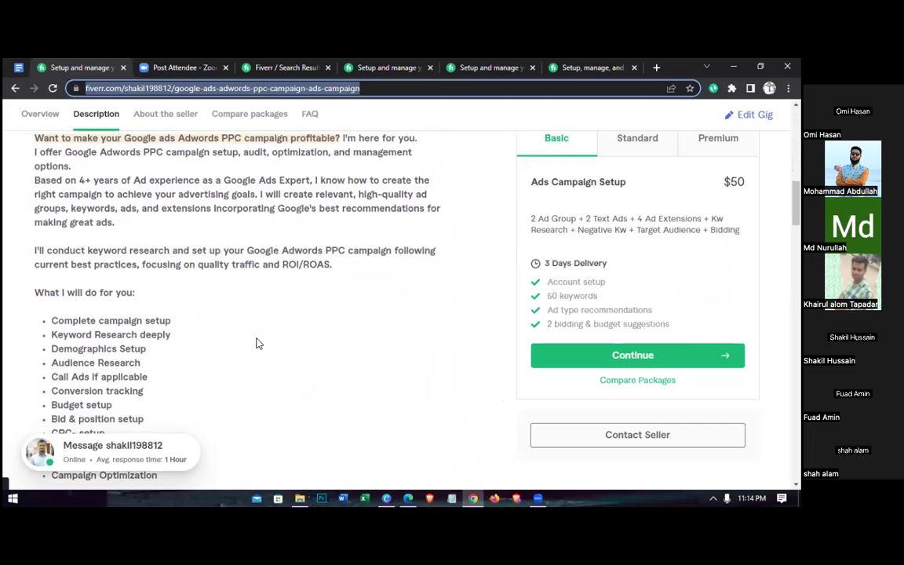
scroll(257, 343, "down", 3)
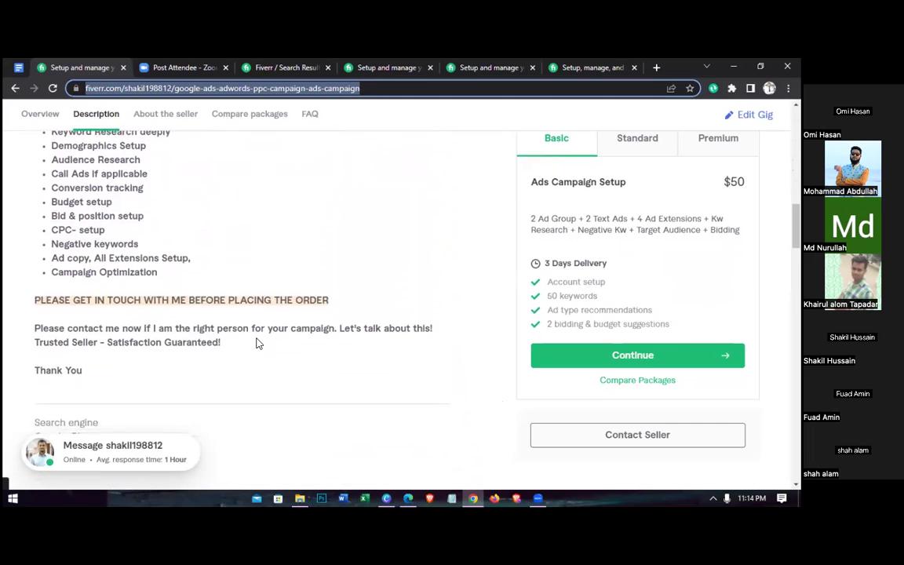
scroll(256, 343, "down", 3)
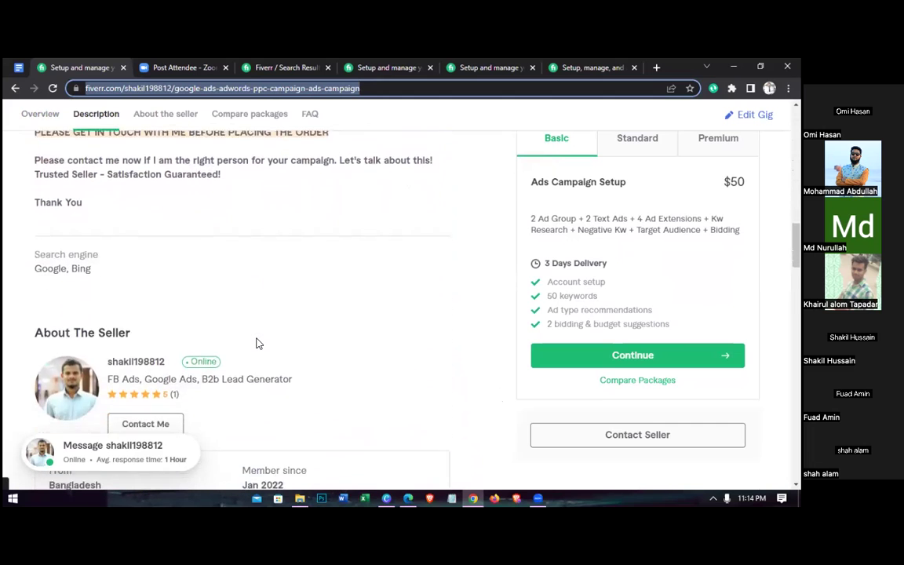
Review the seller information, package comparison, FAQ and related tags on the gig page
scroll(256, 343, "down", 3)
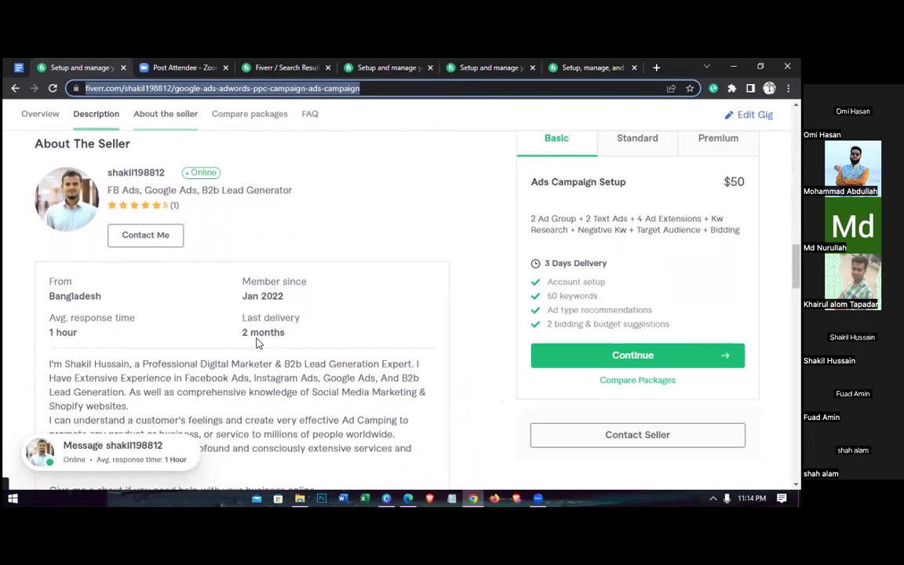
scroll(257, 343, "down", 3)
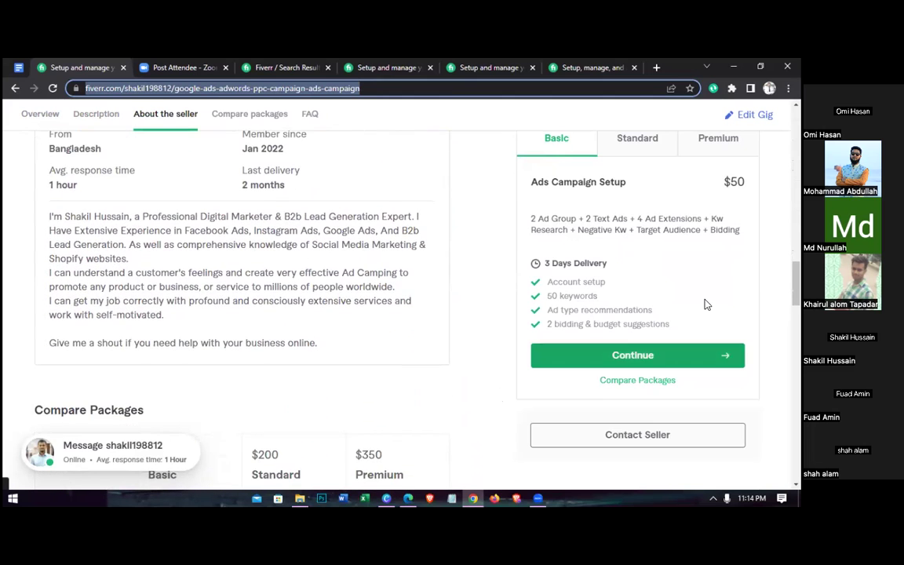
scroll(412, 437, "down", 3)
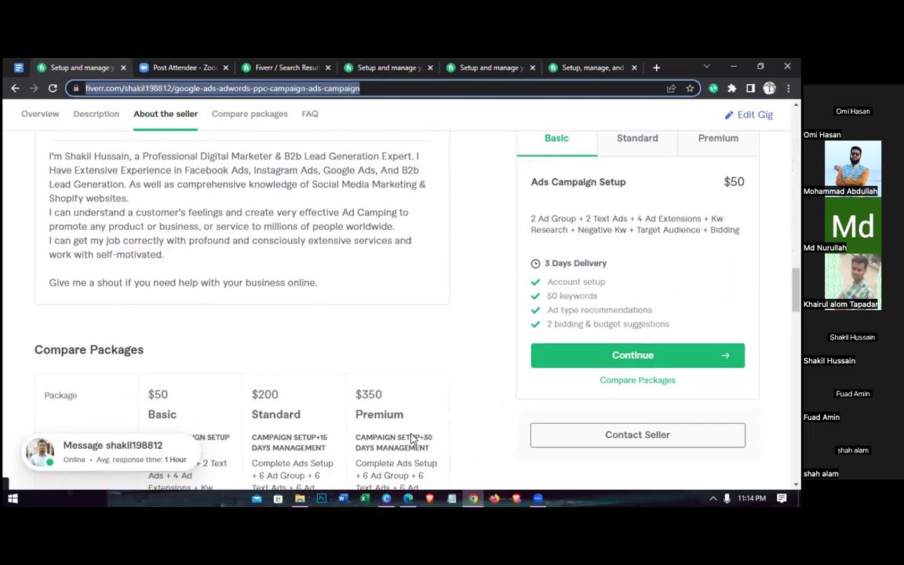
scroll(412, 439, "down", 4)
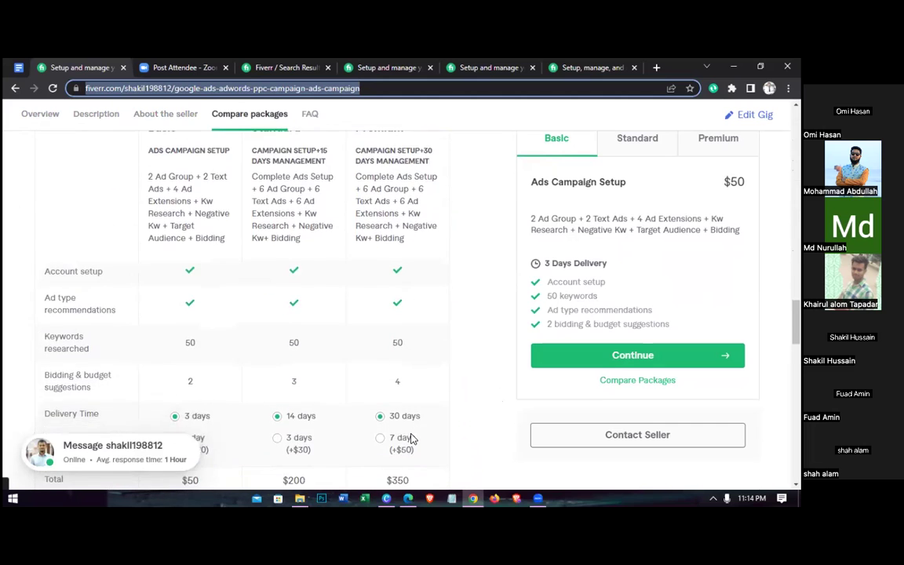
scroll(412, 439, "down", 3)
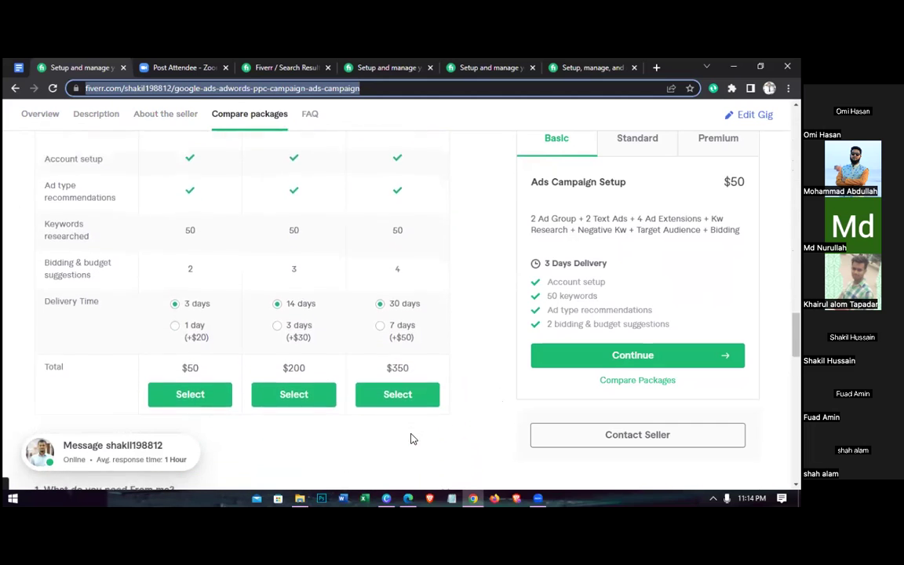
scroll(411, 439, "down", 5)
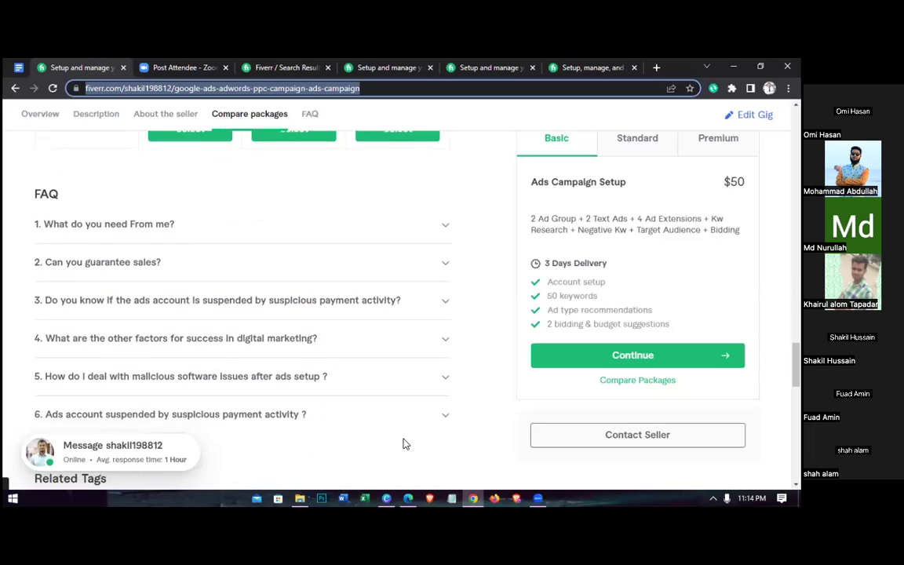
scroll(403, 443, "down", 4)
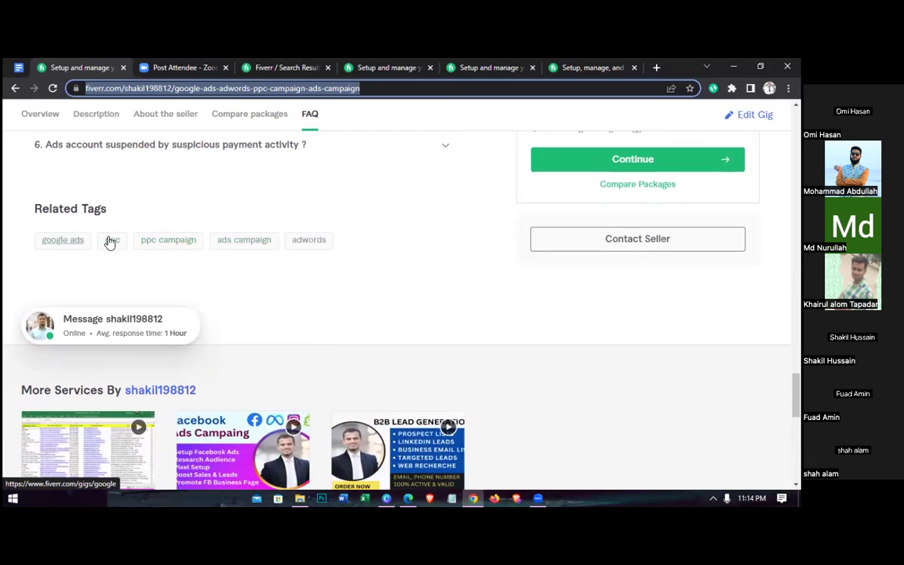
Copy the gig title text "setup and manage your google ads adowrds ppc campaign" from the gig page, leaving out "I will"
scroll(397, 306, "up", 8)
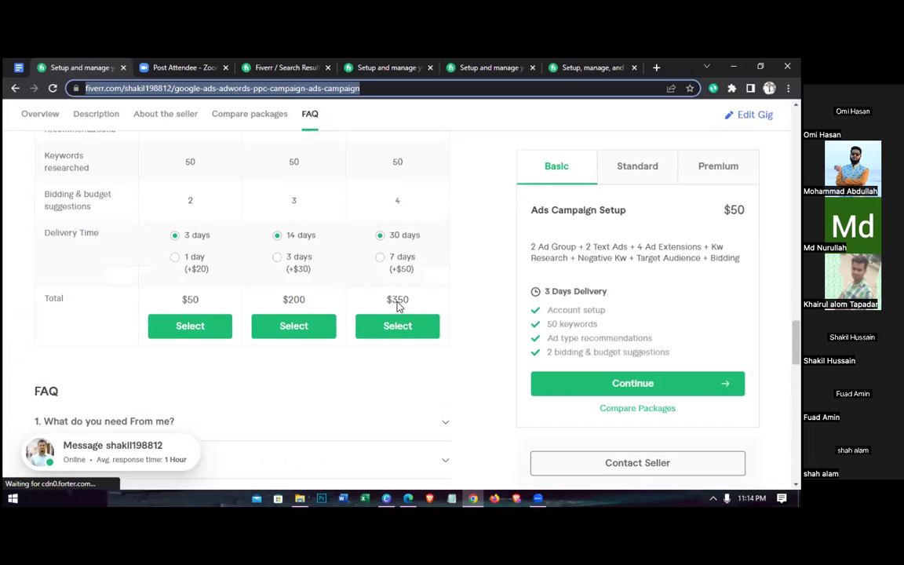
scroll(398, 306, "up", 2)
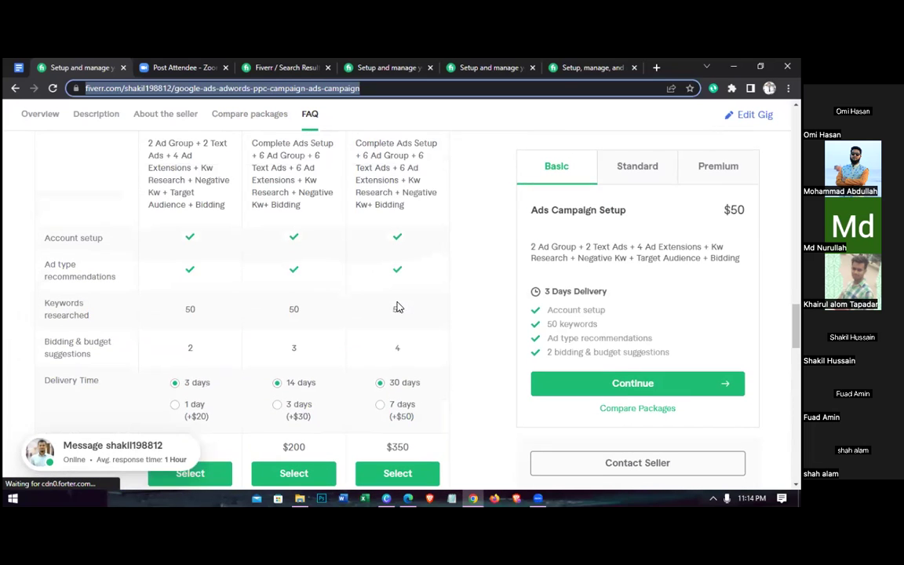
scroll(397, 307, "up", 6)
scroll(397, 307, "up", 7)
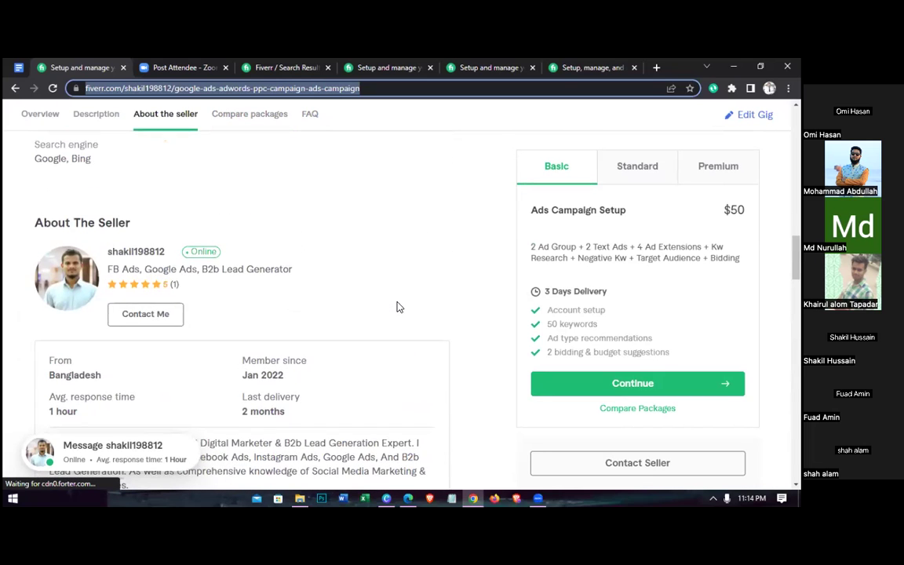
scroll(397, 307, "up", 8)
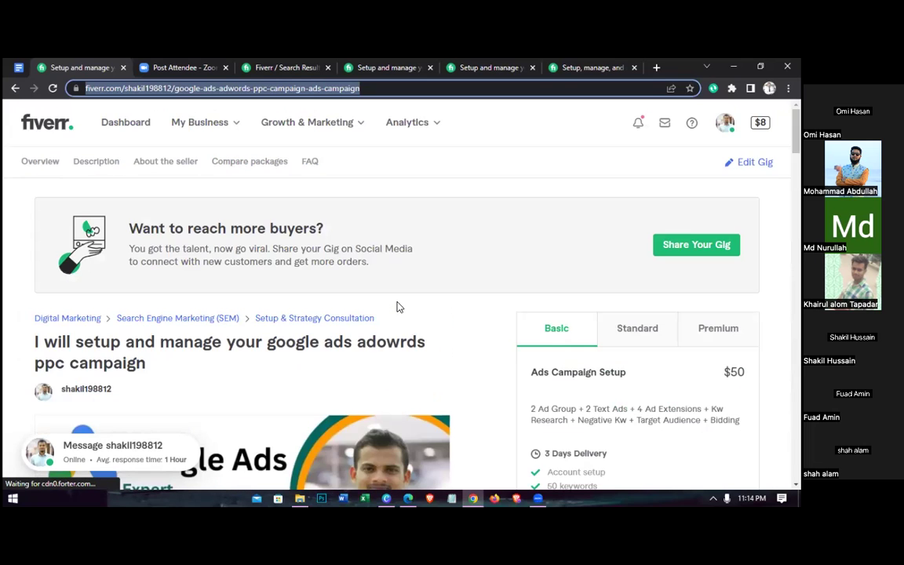
left_click_drag(146, 364, 82, 344)
left_click_drag(78, 343, 80, 341)
right_click(79, 342)
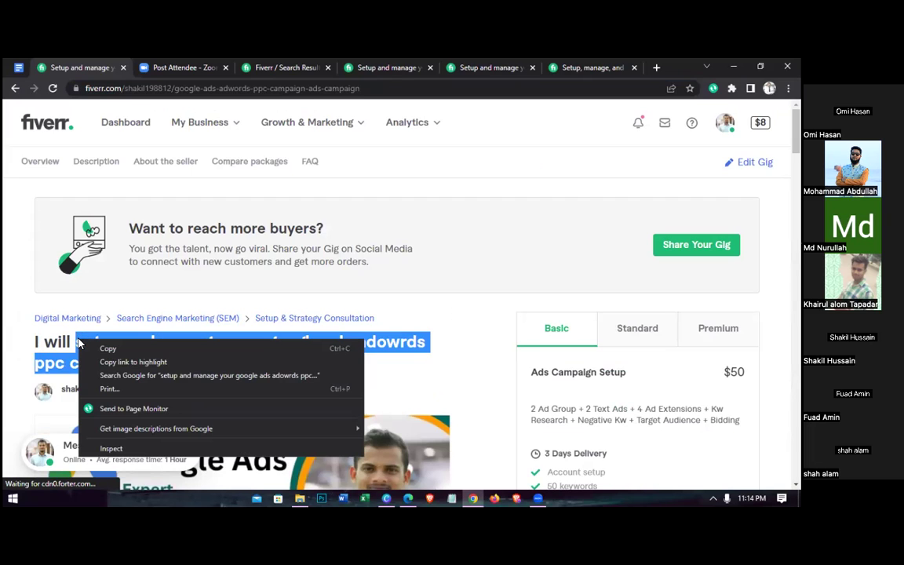
left_click(107, 348)
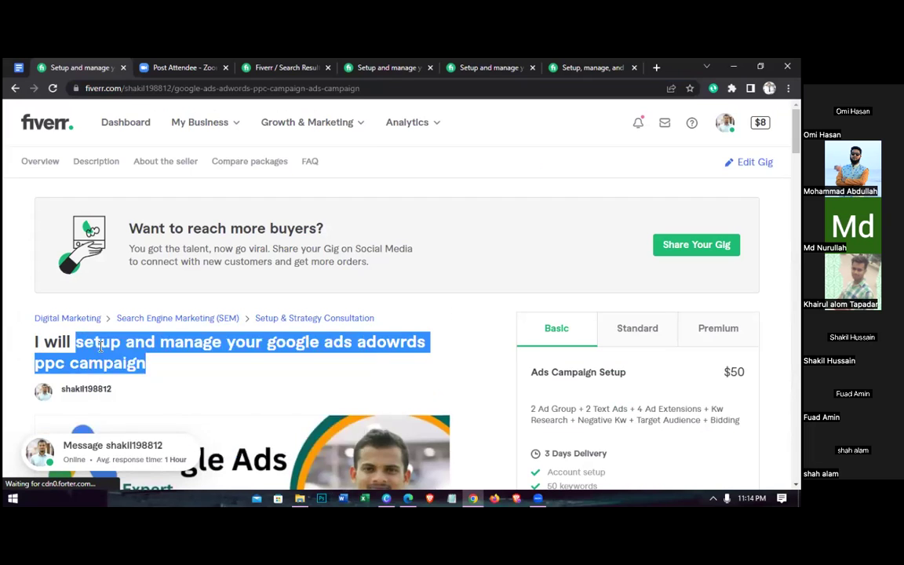
Start a new gig from the seller profile and paste "setup and manage your google ads adowrds ppc campaign" as its title
left_click(13, 89)
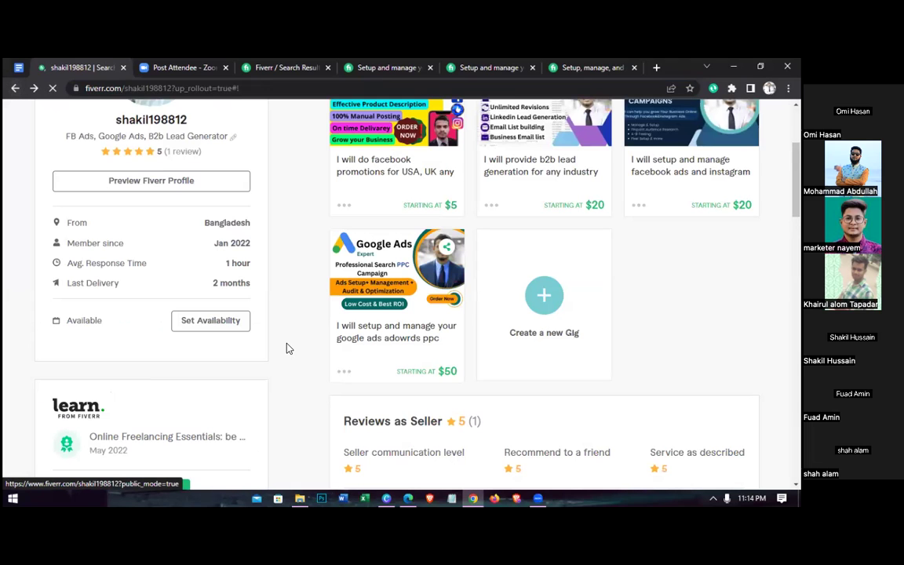
left_click(543, 298)
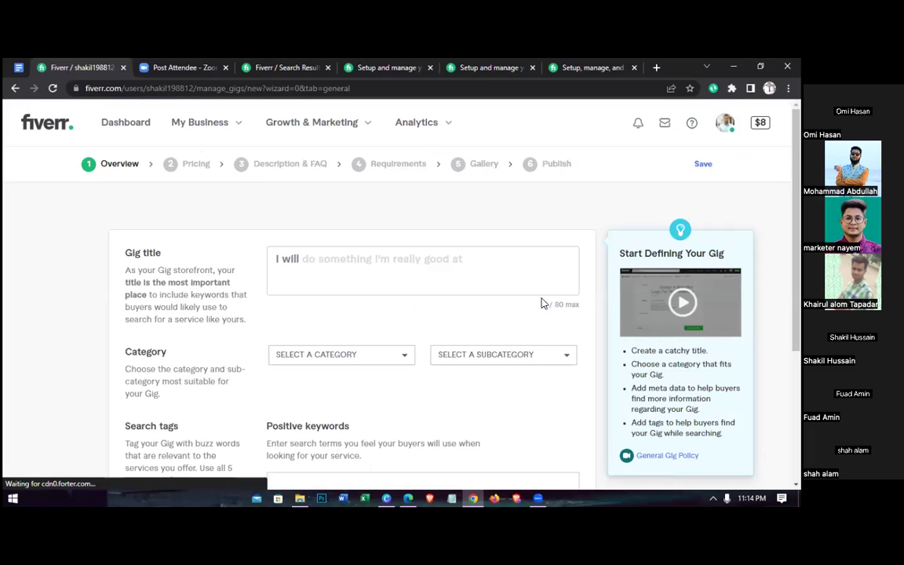
left_click(361, 264)
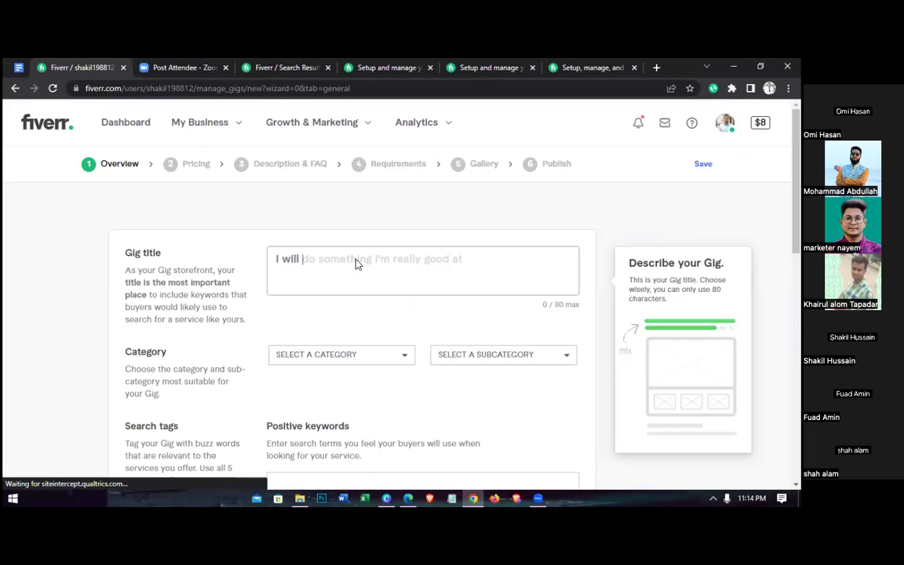
right_click(355, 261)
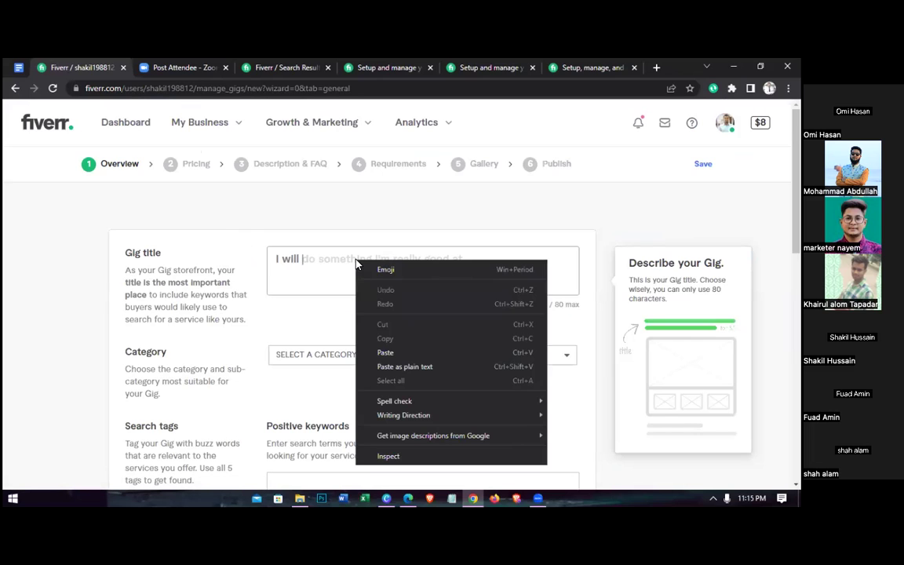
left_click(385, 351)
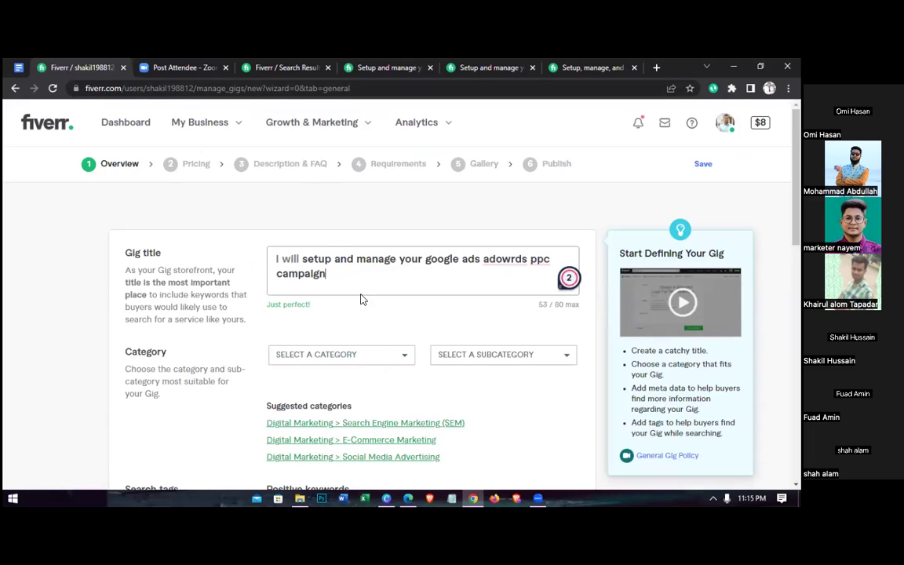
Set the new gig's category to the suggested Digital Marketing > Search Engine Marketing (SEM)
left_click(339, 284)
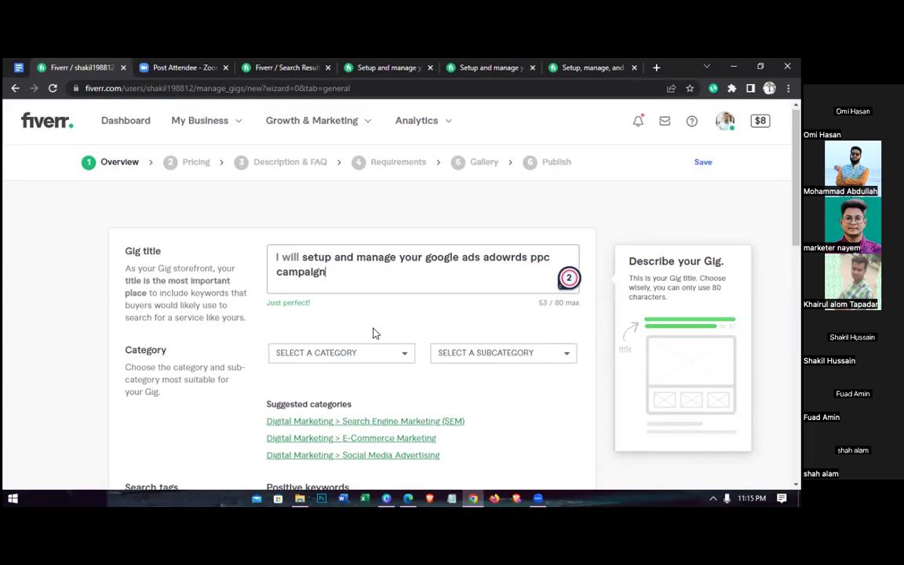
scroll(374, 334, "down", 1)
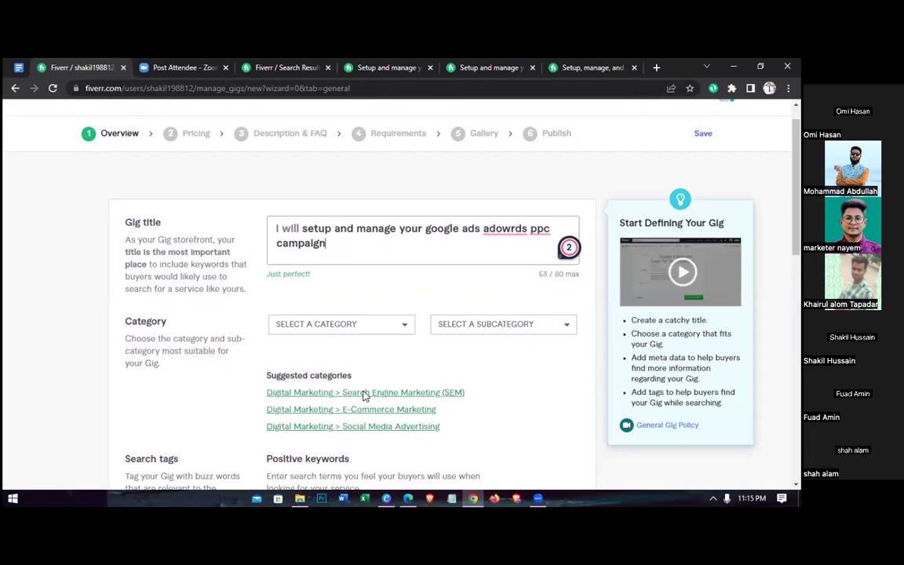
left_click(364, 393)
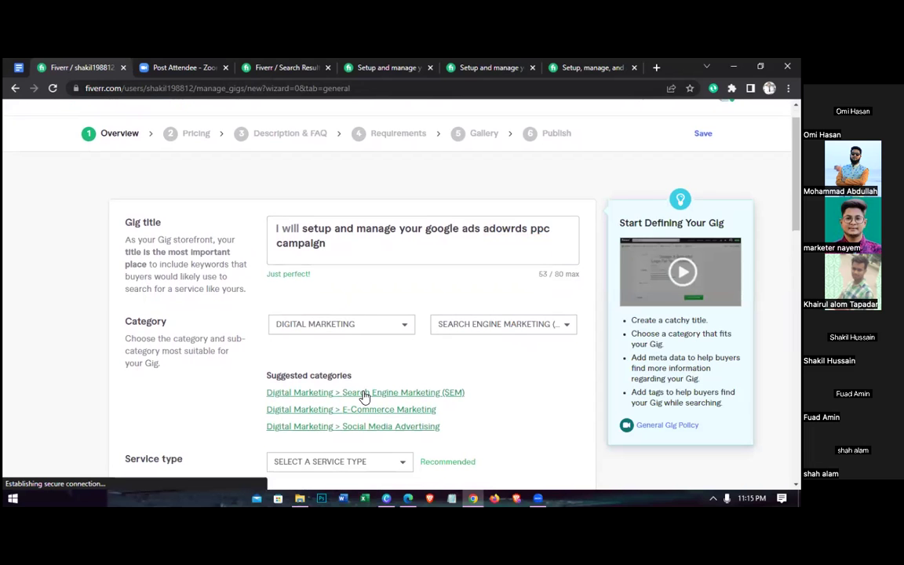
Set the new gig's service type to Setup & Strategy Consultation
scroll(364, 395, "down", 1)
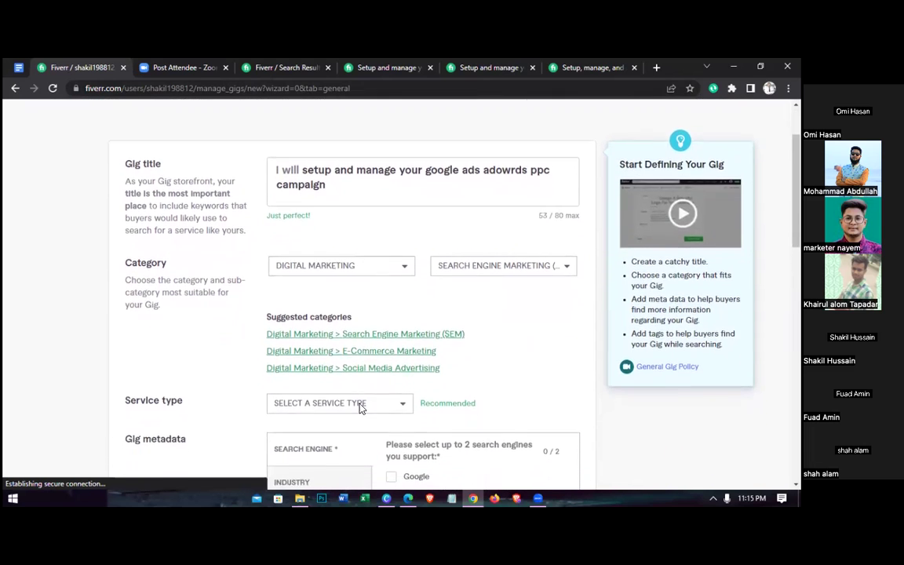
left_click(362, 408)
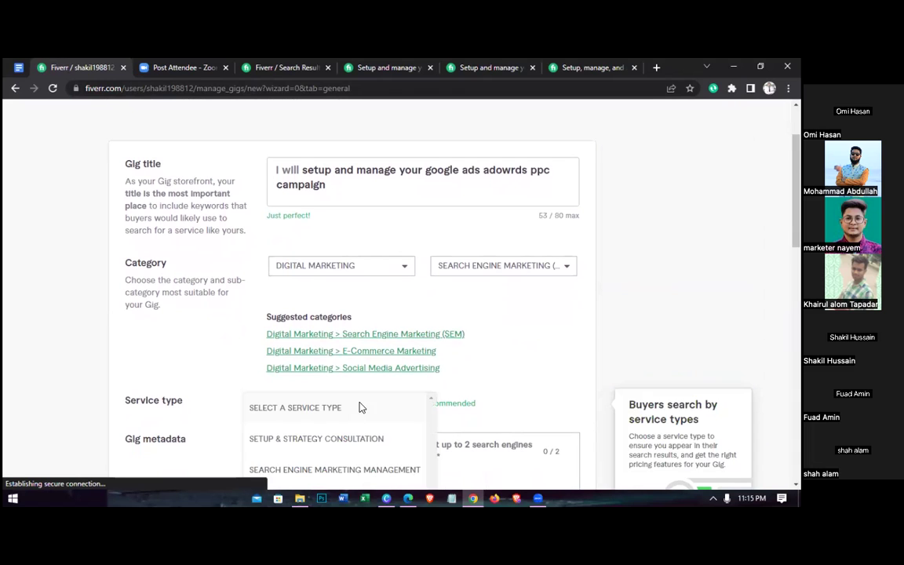
left_click(321, 441)
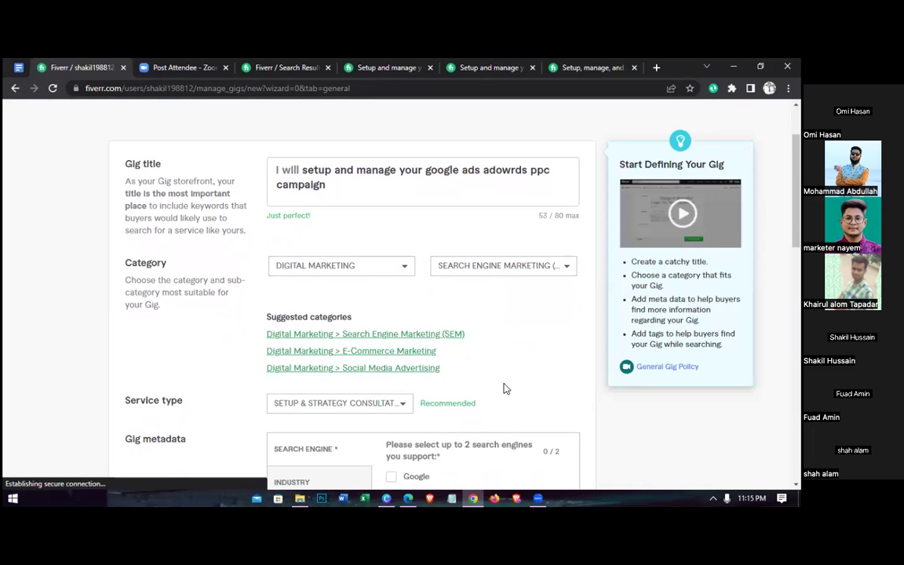
Select Google and Bing as the supported search engines in the gig metadata
scroll(505, 389, "down", 2)
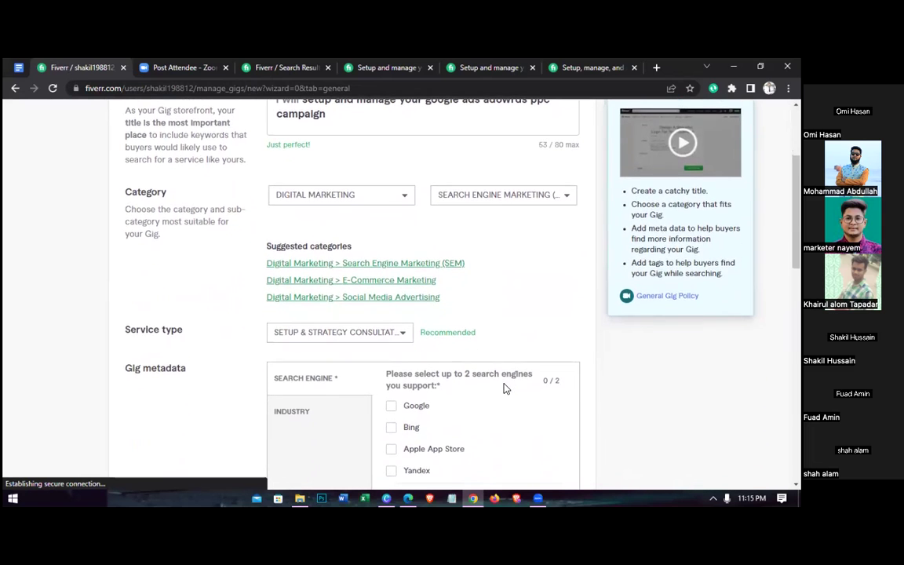
scroll(404, 402, "down", 1)
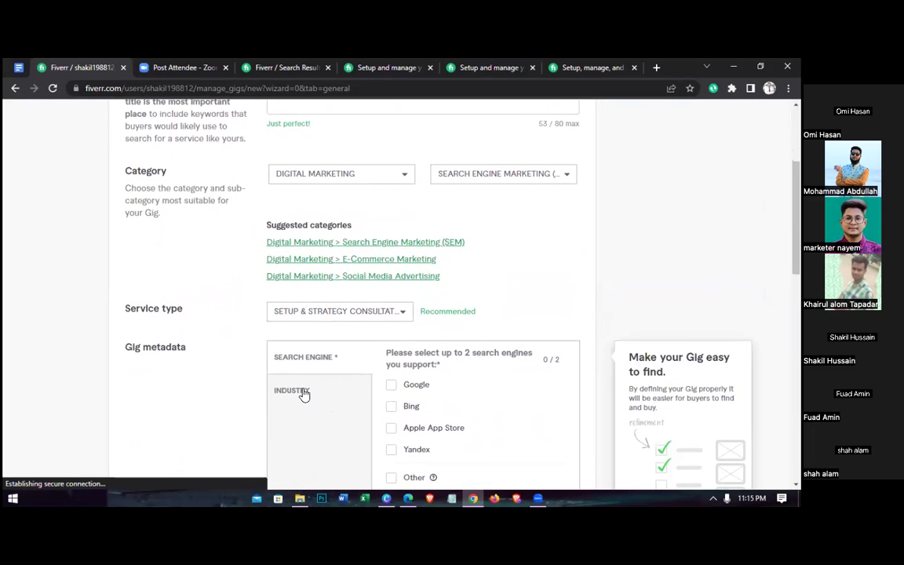
left_click(303, 392)
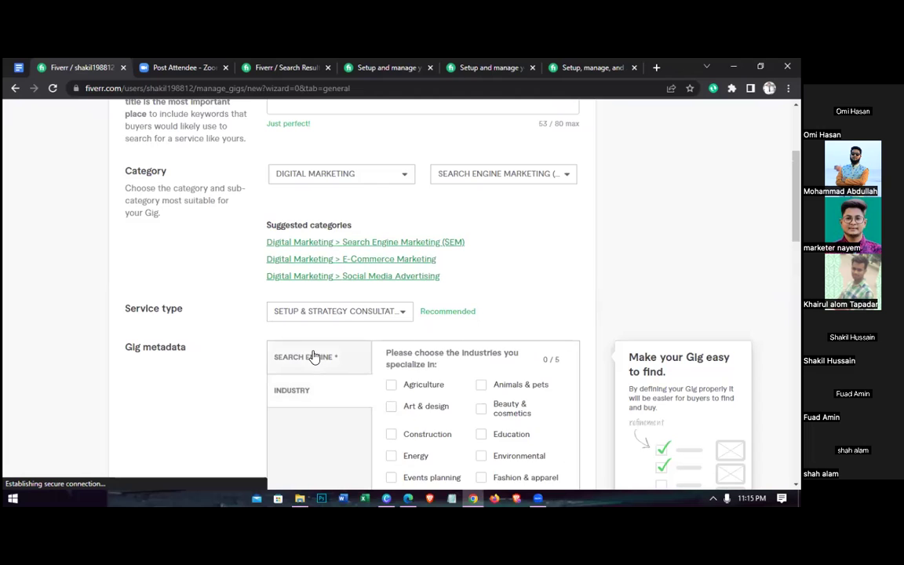
left_click(312, 358)
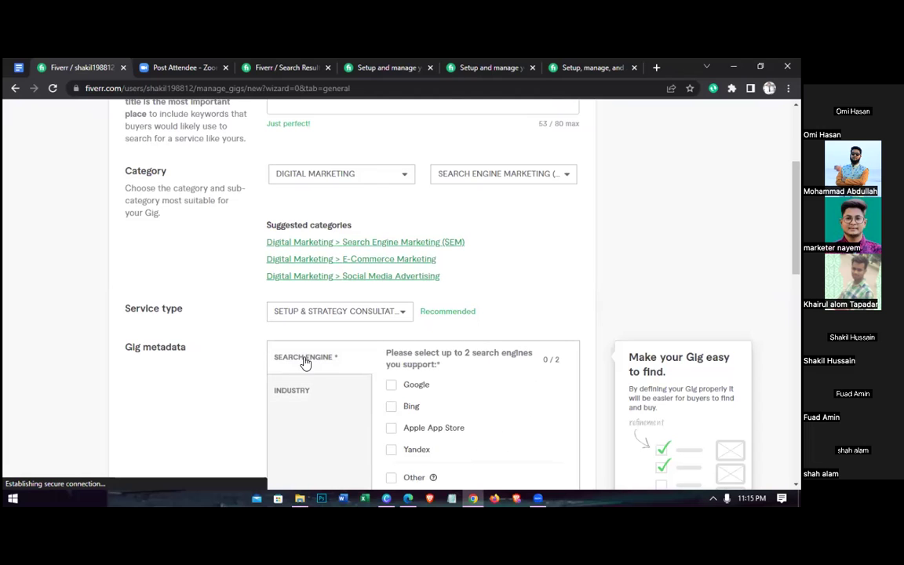
left_click(392, 386)
left_click(392, 407)
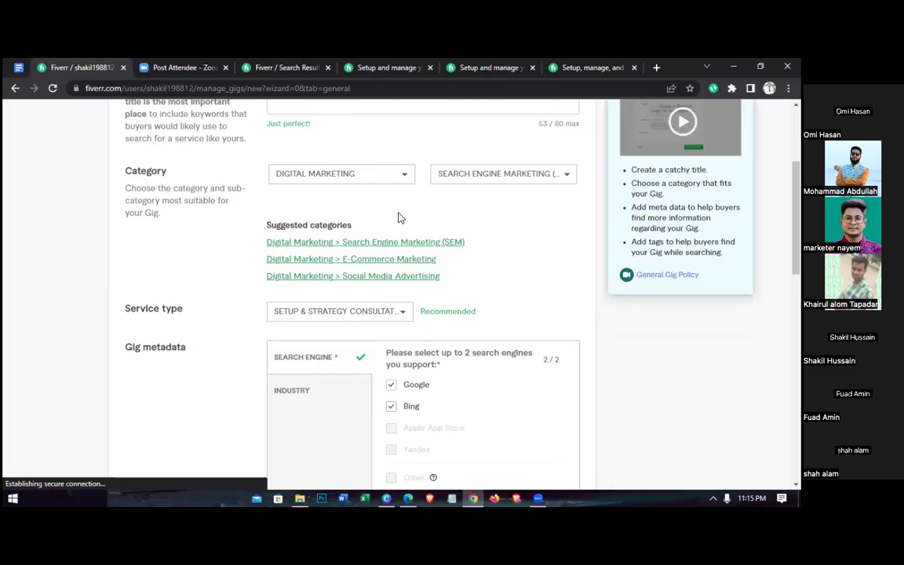
Add the positive keywords "google ads", "adworfs", "ppc", "ppc campaign" and "ads manager" as the gig's search tags
scroll(506, 292, "down", 2)
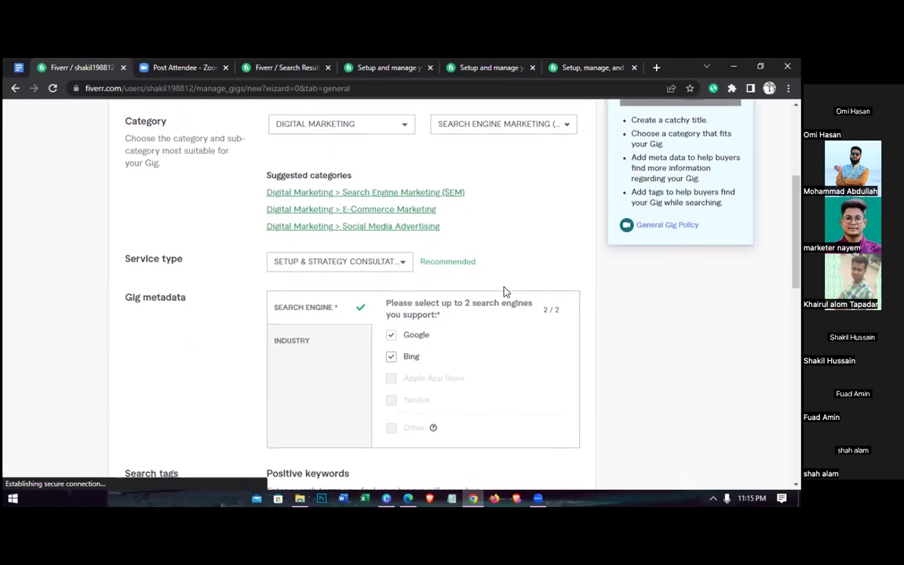
scroll(506, 292, "down", 1)
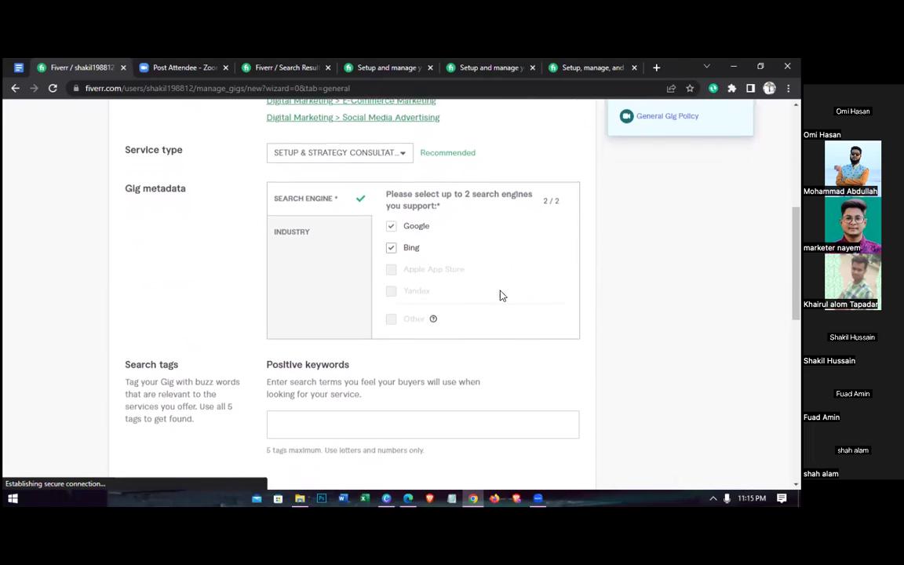
left_click(345, 412)
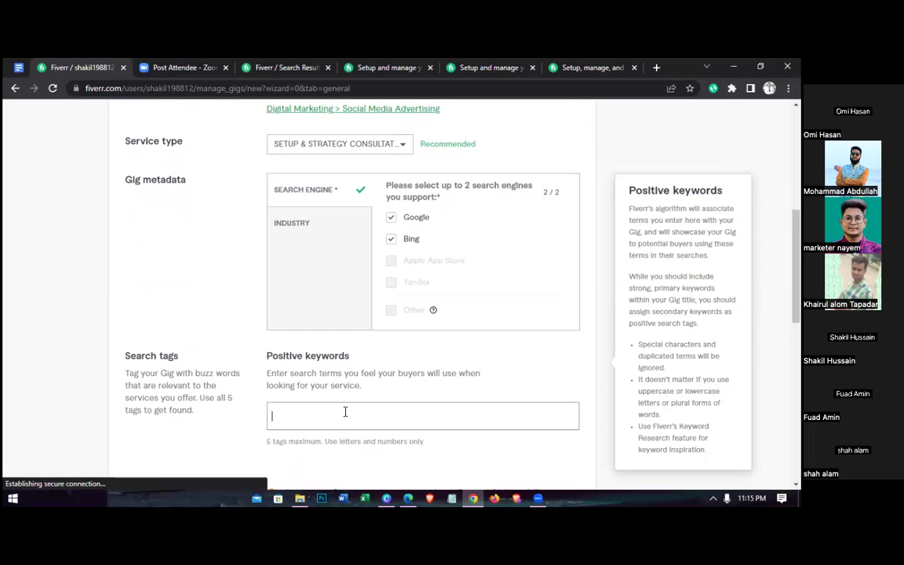
type("google ads")
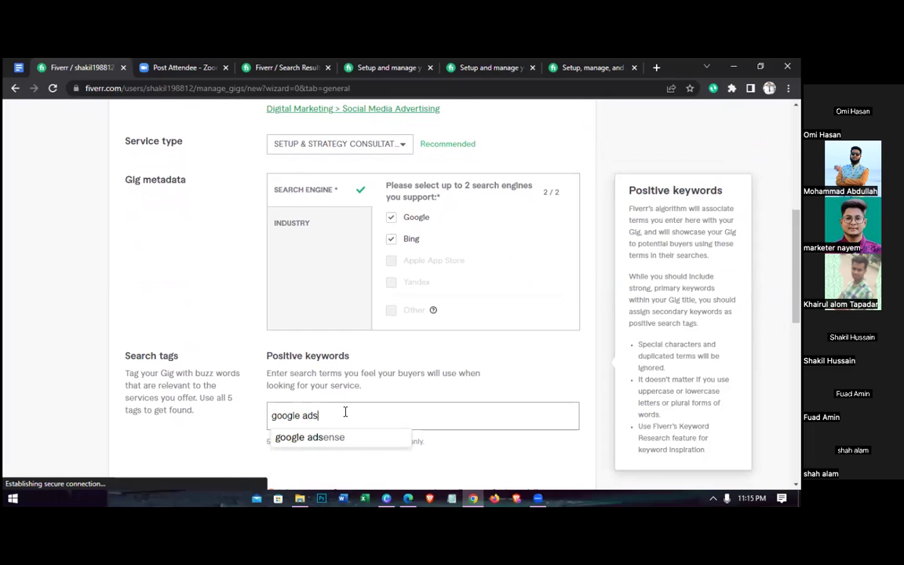
key("Return")
type("adworfs")
key("Return")
type("ppc")
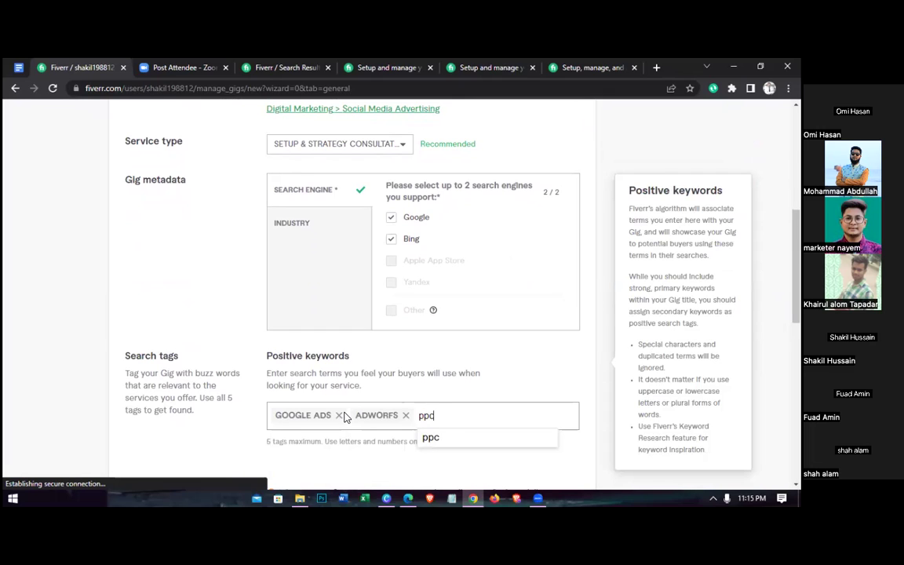
key("Return")
type("pp")
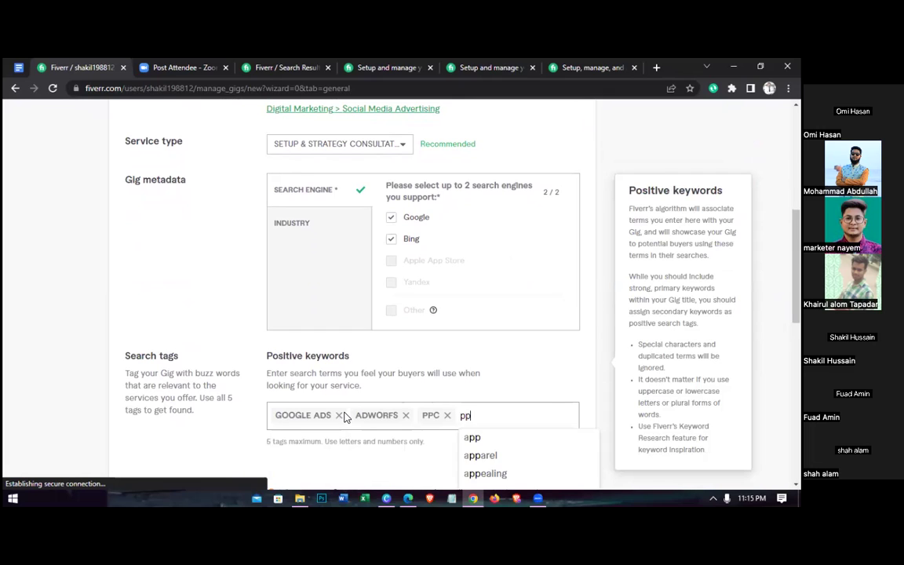
type("c campaign")
key("Return")
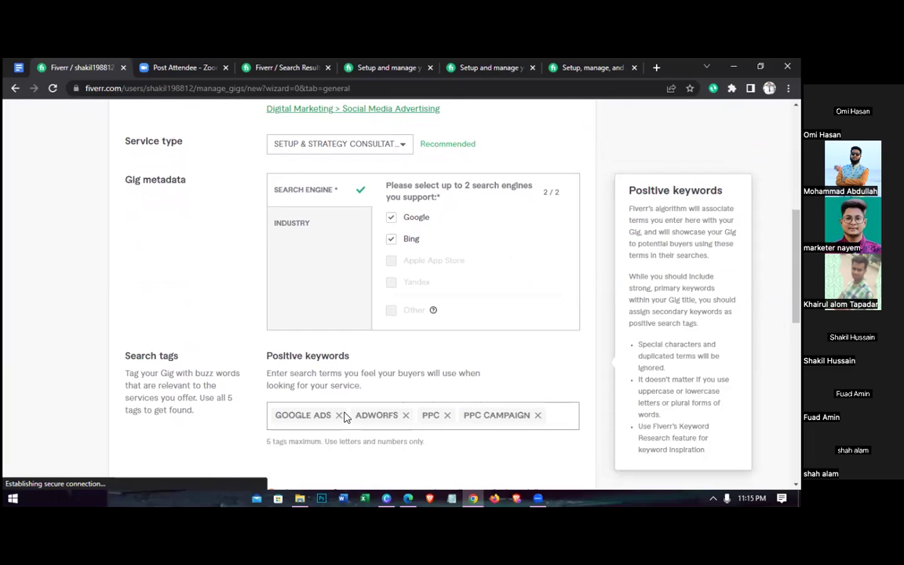
type("ads manag")
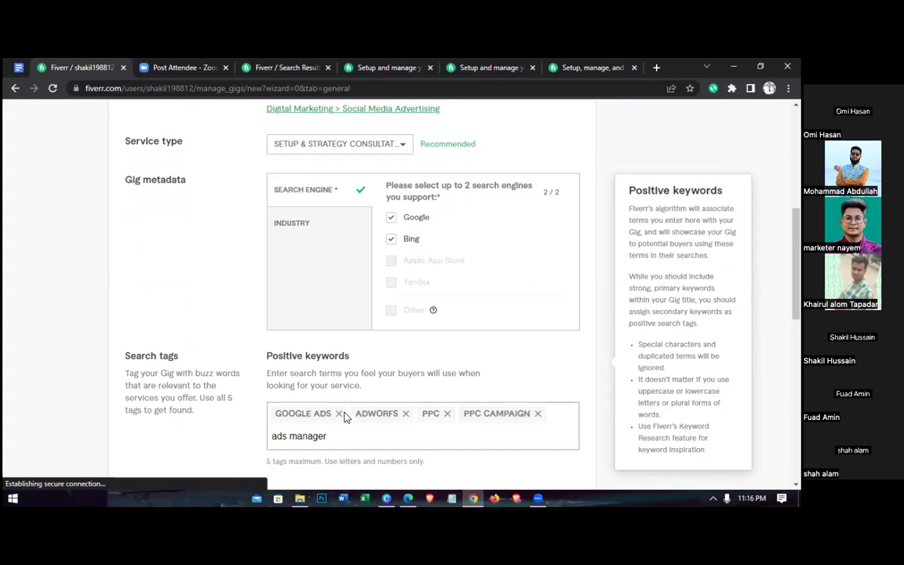
type("er")
key("Return")
Save the gig overview and continue to the pricing stage
scroll(345, 418, "down", 2)
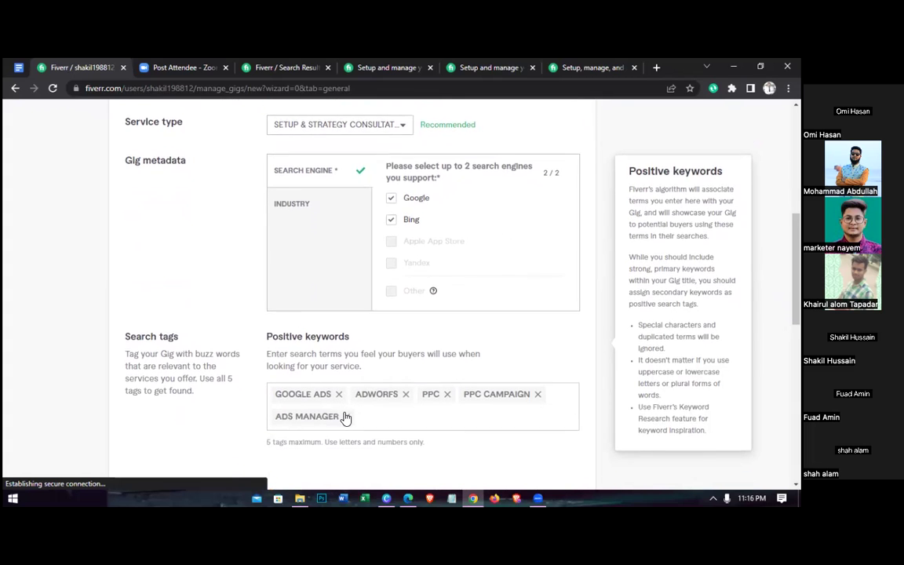
scroll(345, 419, "down", 2)
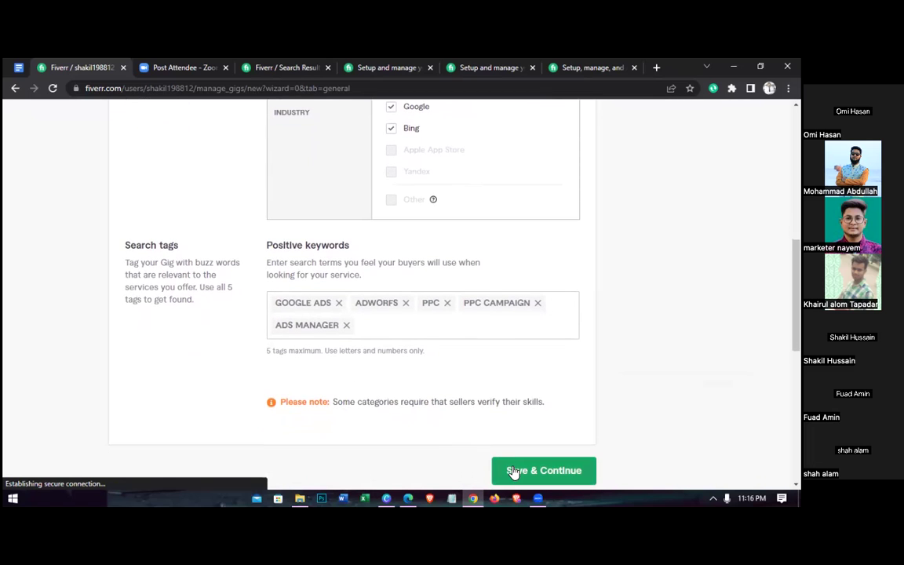
left_click(514, 471)
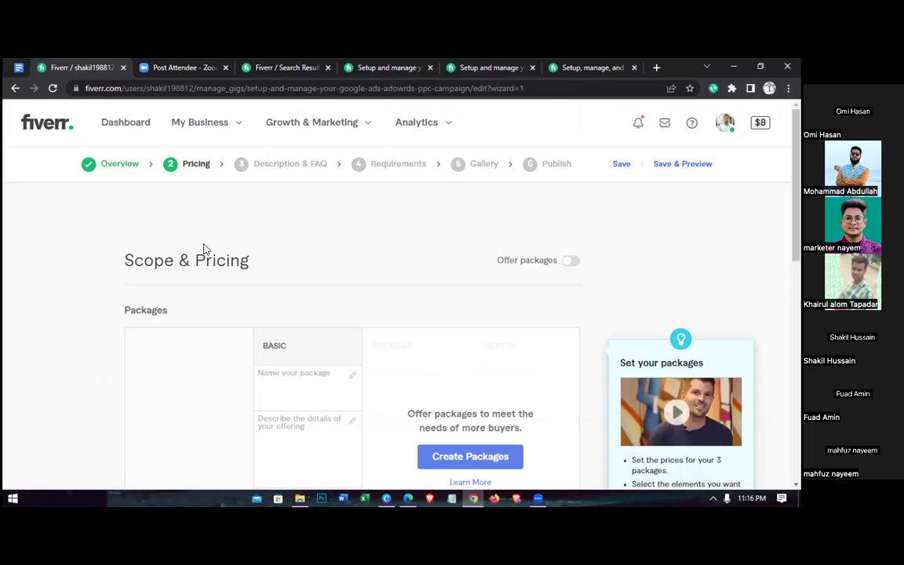
Return to the gig overview and compare the gig title with the matching wording in the page's URL
left_click(119, 168)
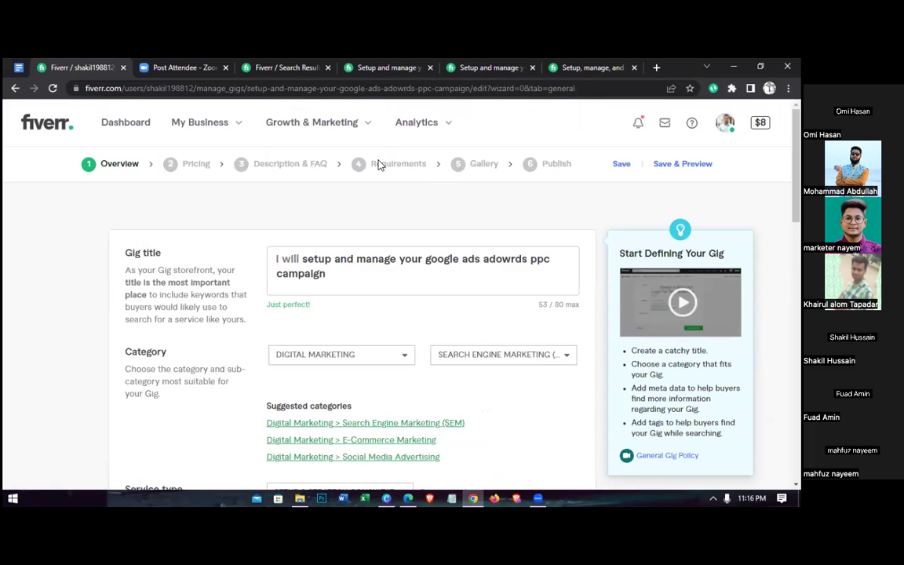
left_click_drag(248, 88, 460, 91)
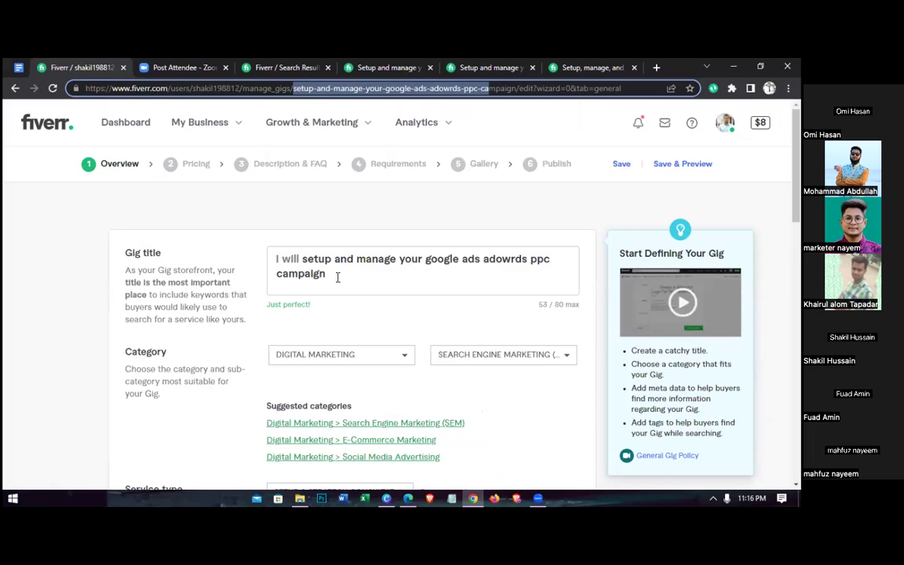
mouse_move(369, 278)
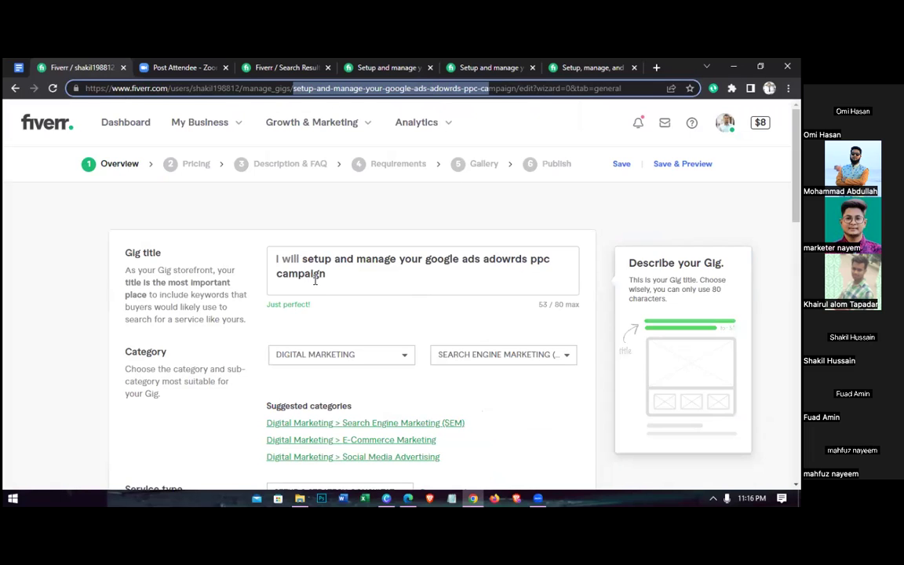
left_click_drag(302, 259, 336, 276)
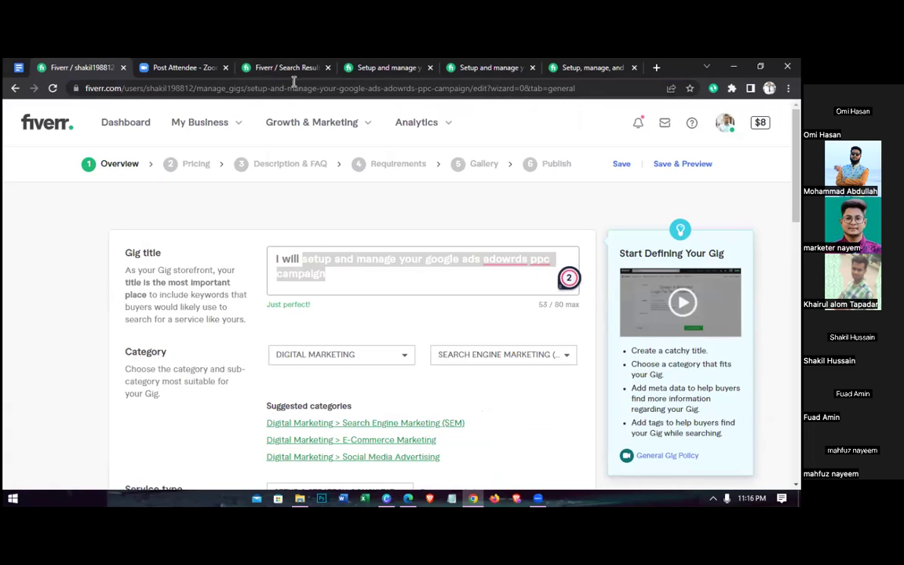
left_click(299, 89)
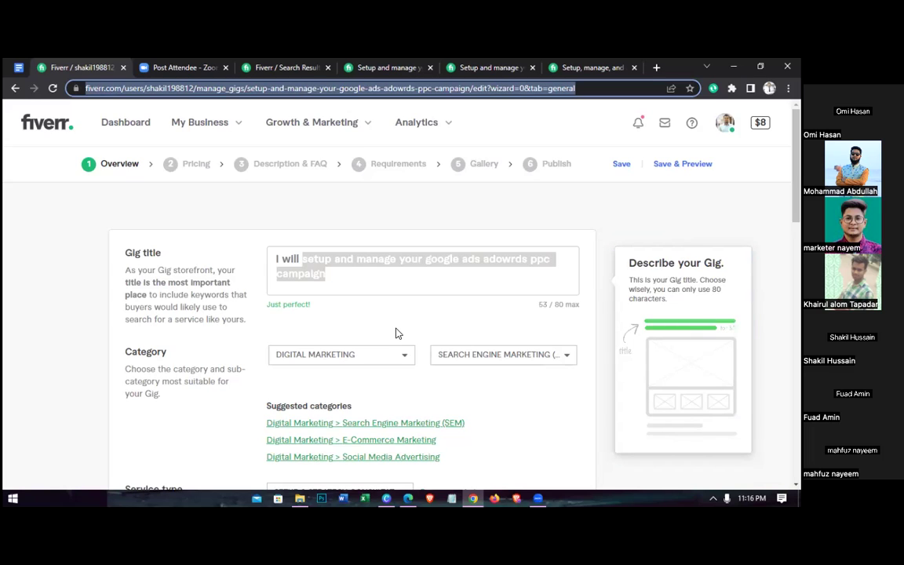
left_click(333, 277)
left_click(333, 278)
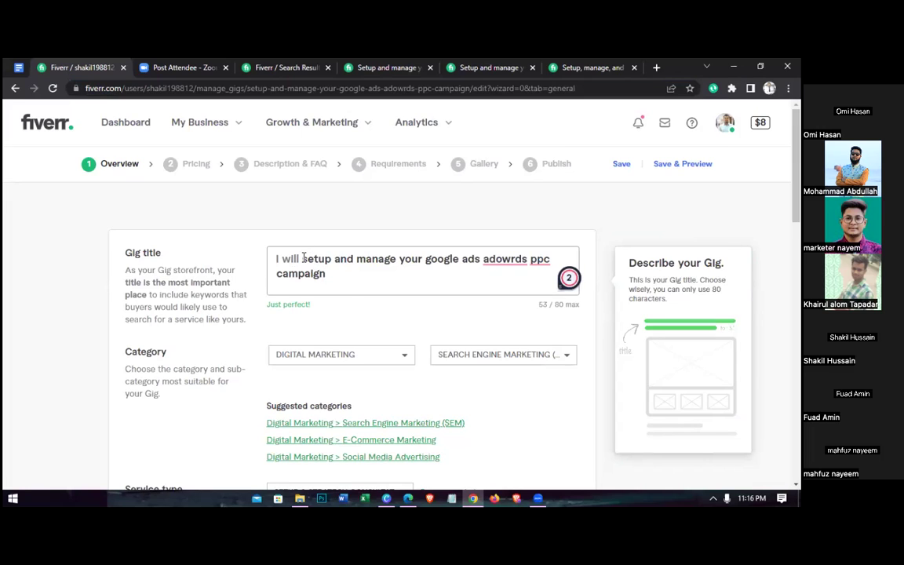
triple_click(346, 291)
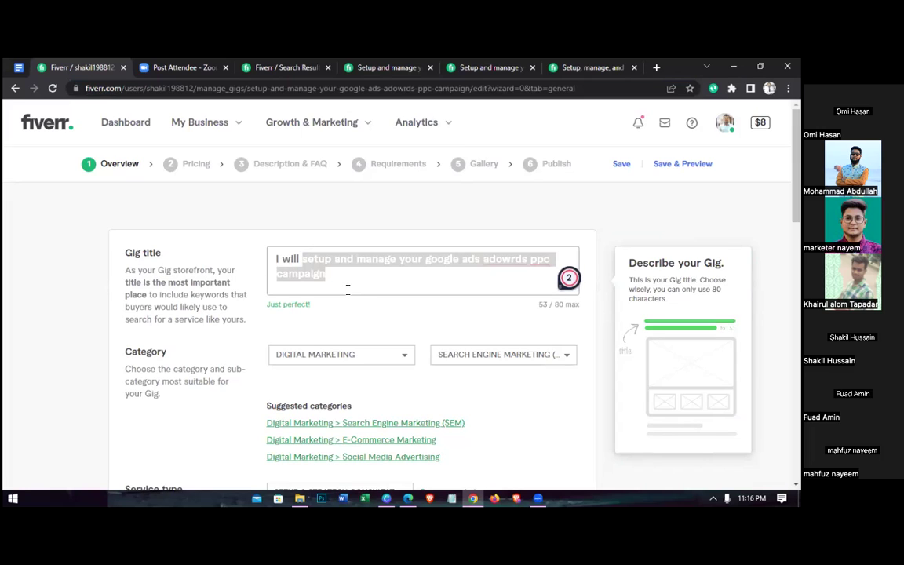
Go to the seller profile and list the draft gigs
left_click(725, 128)
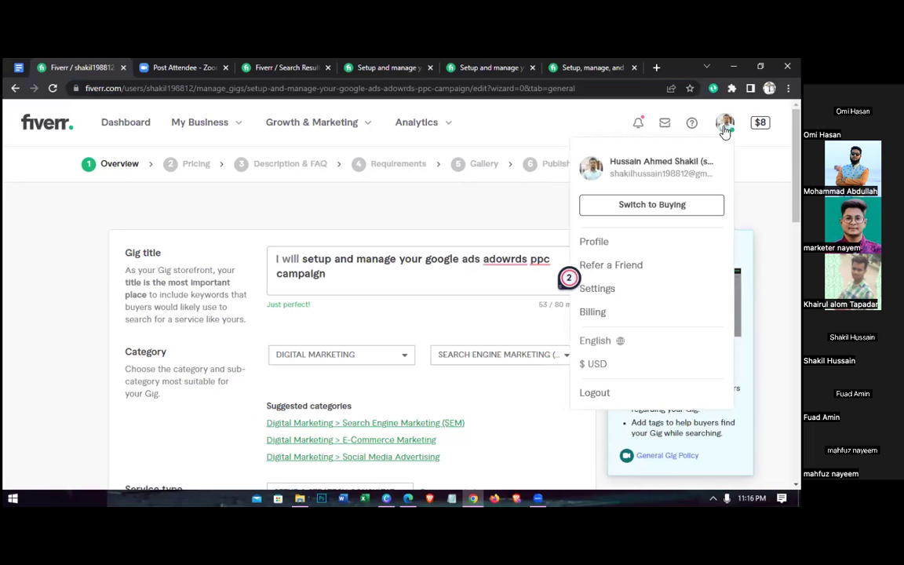
left_click(596, 242)
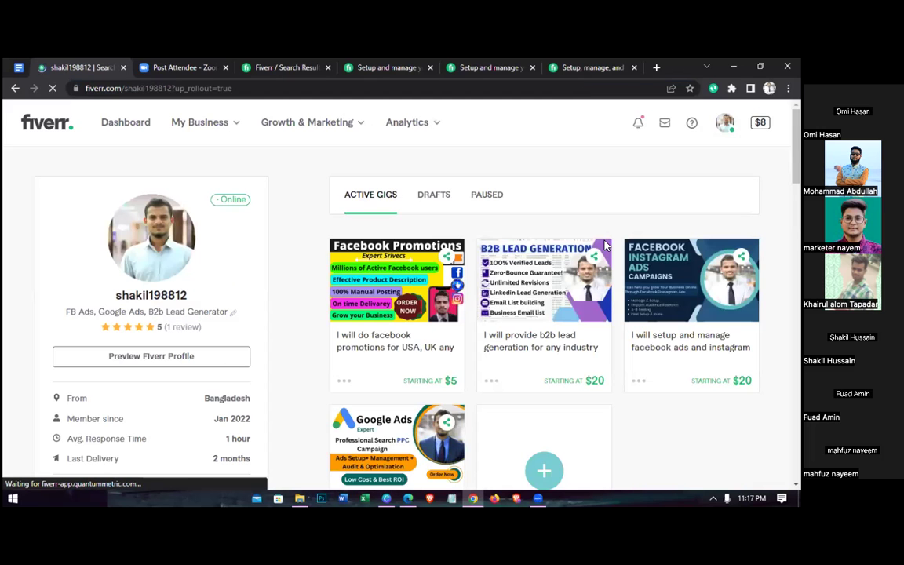
scroll(605, 246, "down", 1)
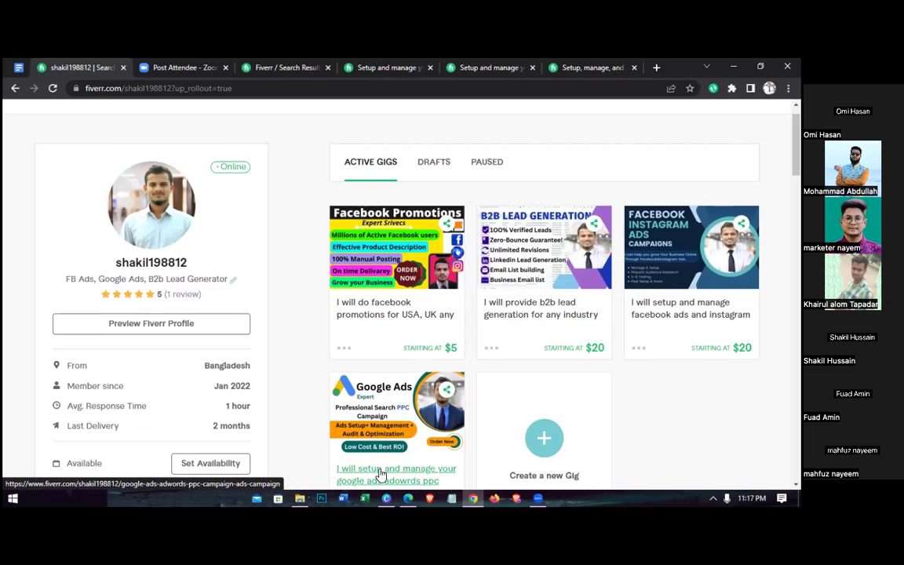
left_click(430, 163)
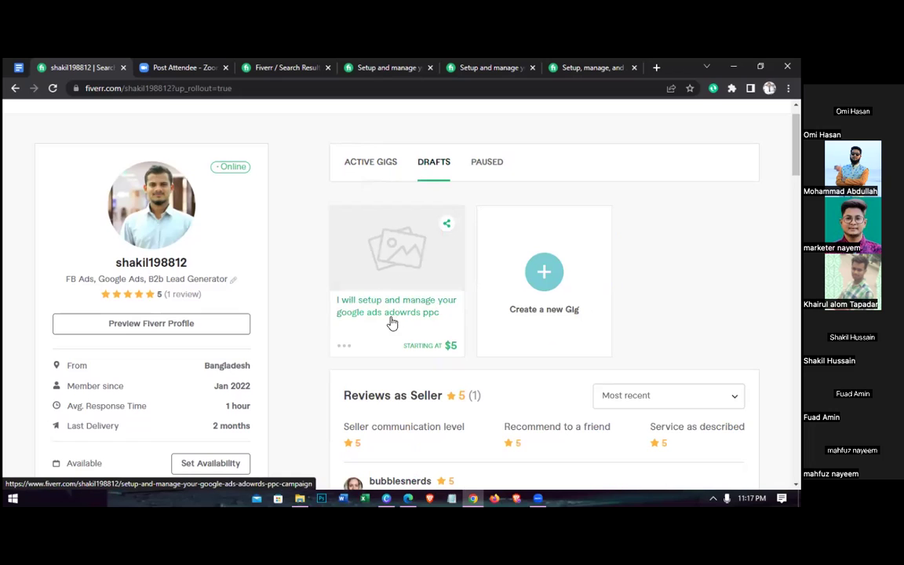
Permanently delete the draft Google Ads PPC gig and return to the list of active gigs
left_click(346, 346)
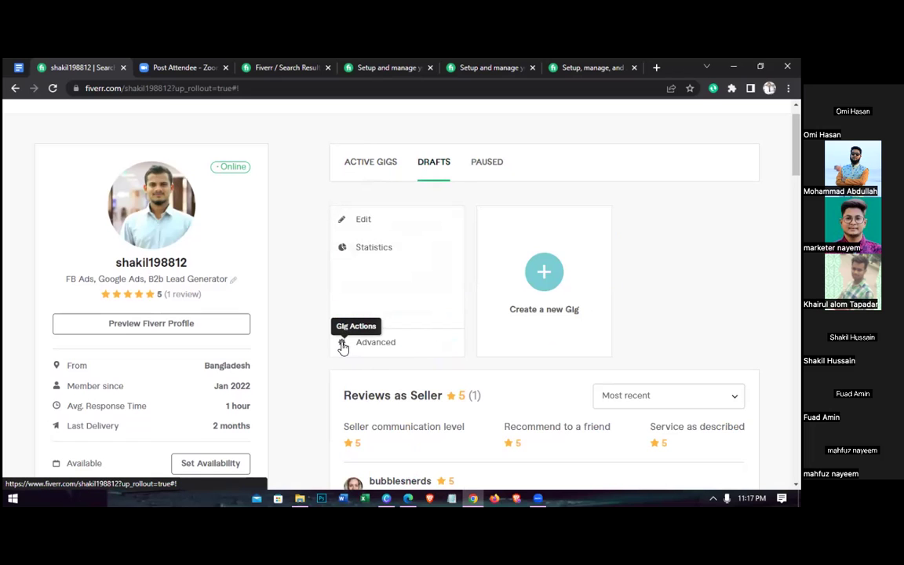
left_click(343, 343)
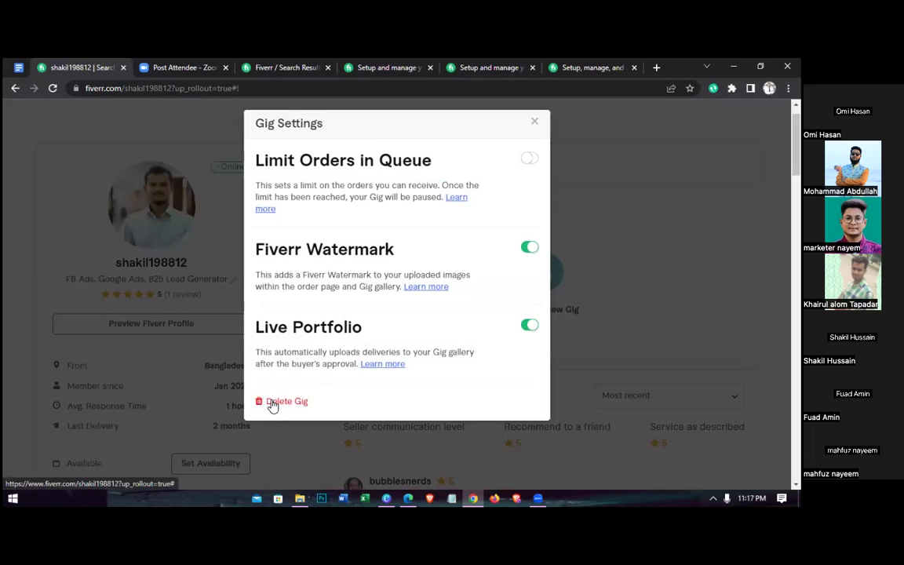
key("Escape")
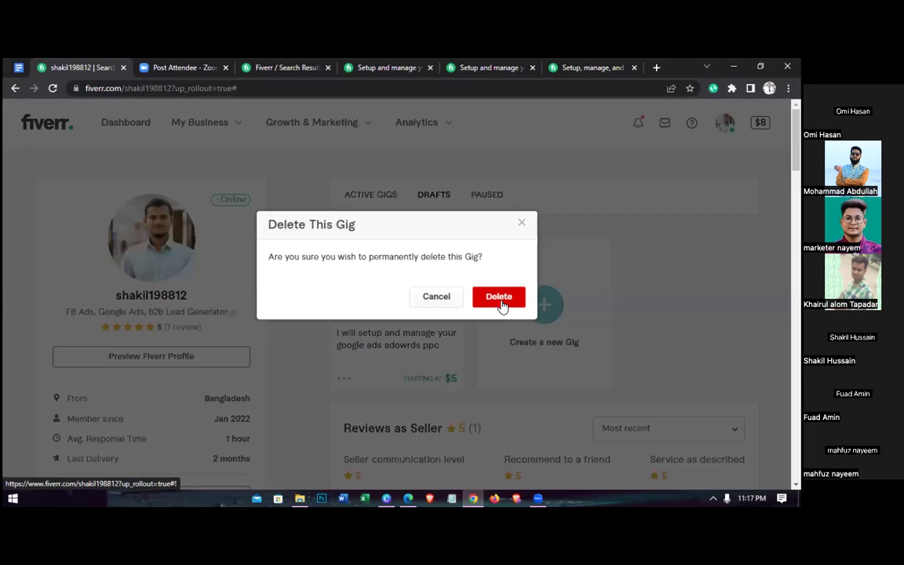
left_click(501, 303)
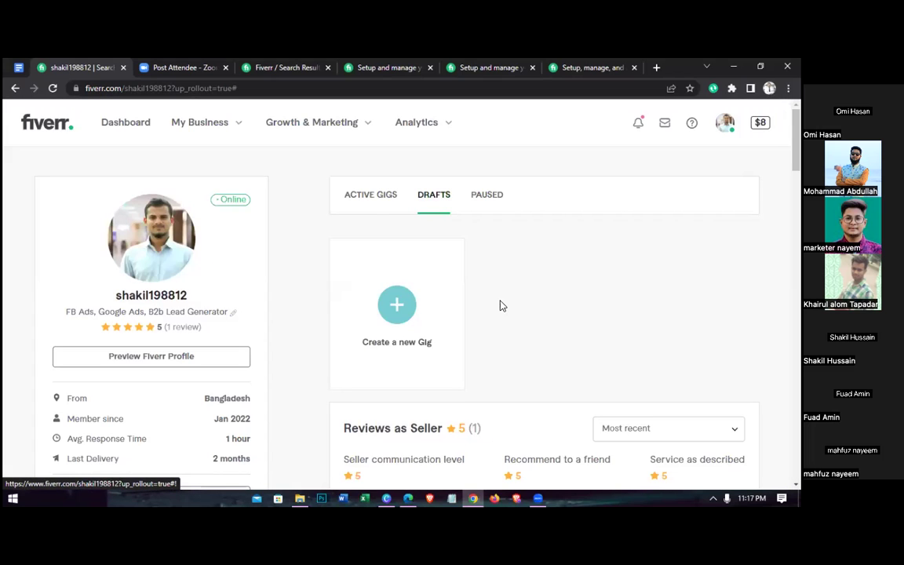
left_click(360, 203)
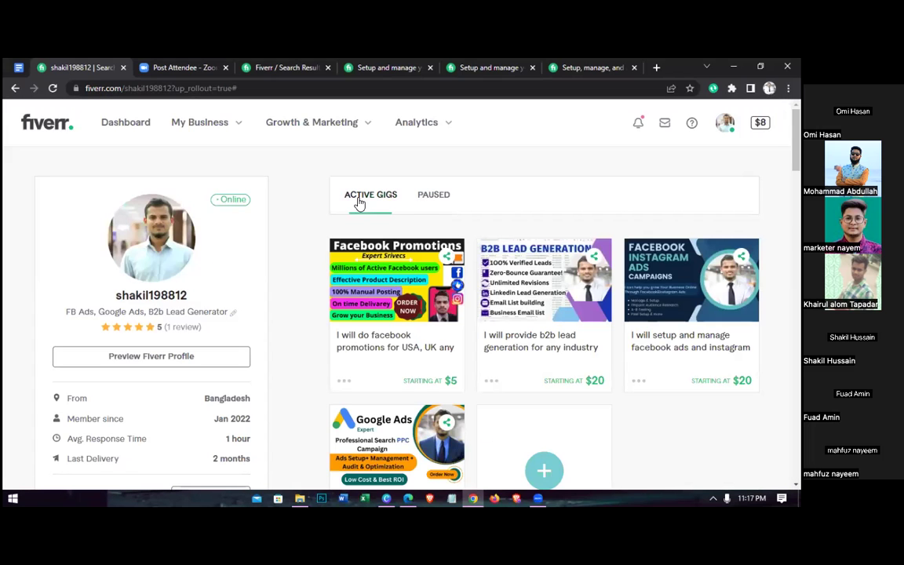
Compare the active gigs on the seller profile with the gig title, category and tags planned in the Google Docs document
scroll(369, 357, "down", 1)
scroll(370, 358, "down", 1)
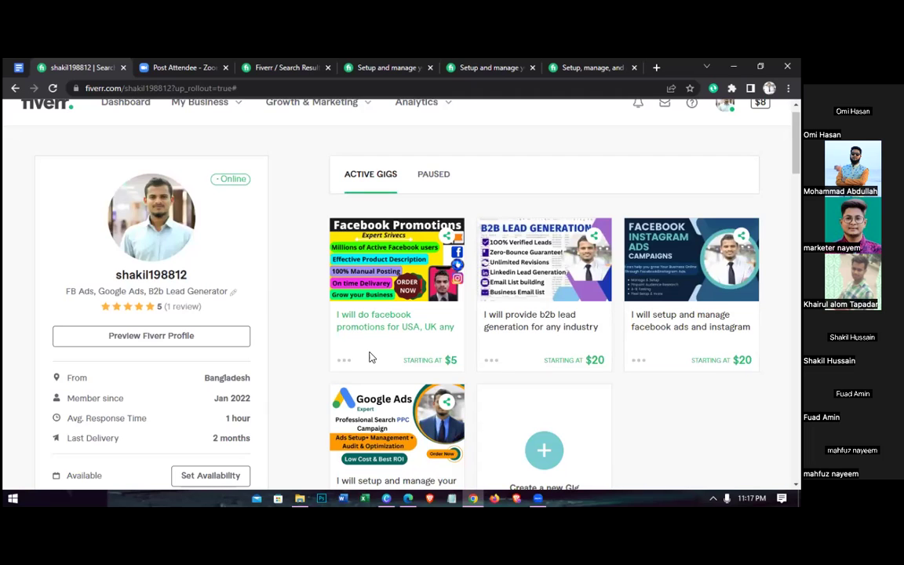
scroll(372, 358, "down", 1)
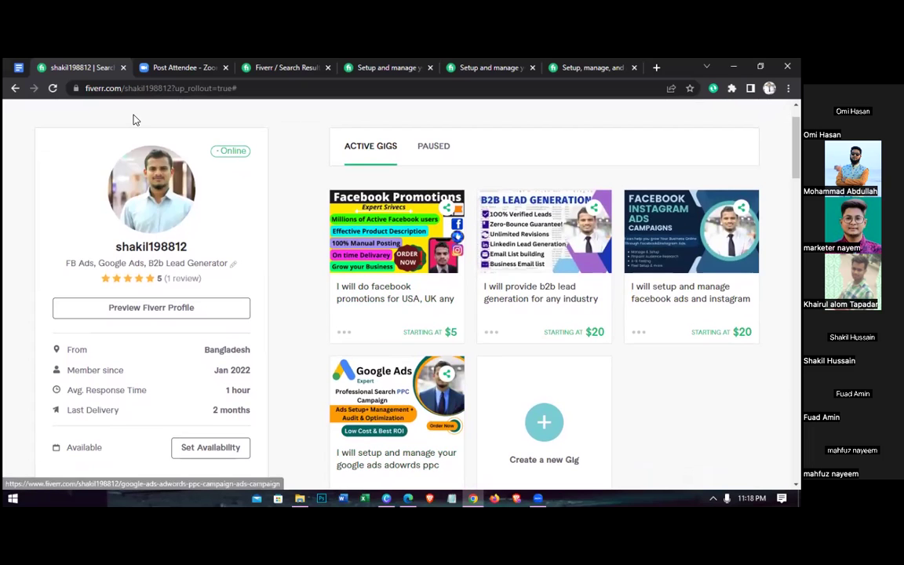
left_click(16, 68)
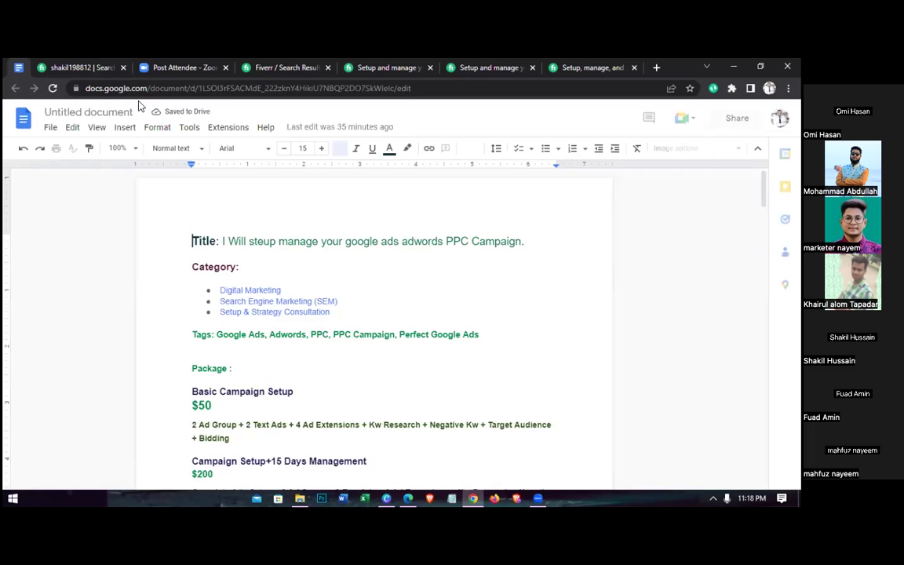
left_click(96, 68)
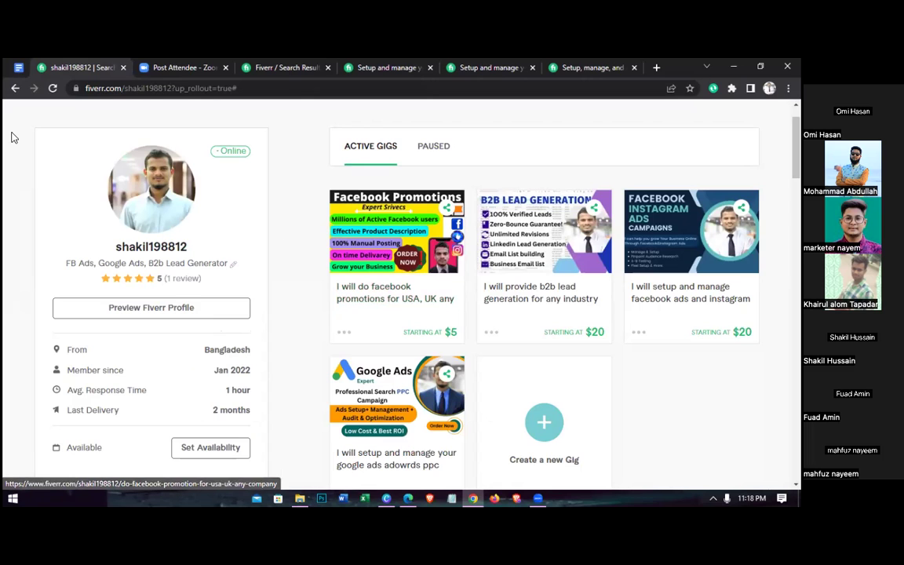
left_click(19, 69)
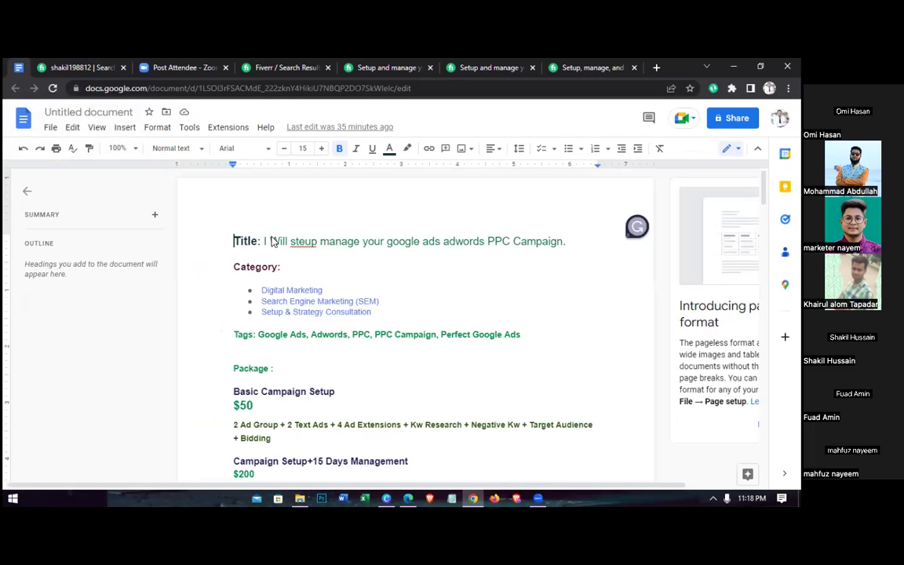
left_click(70, 68)
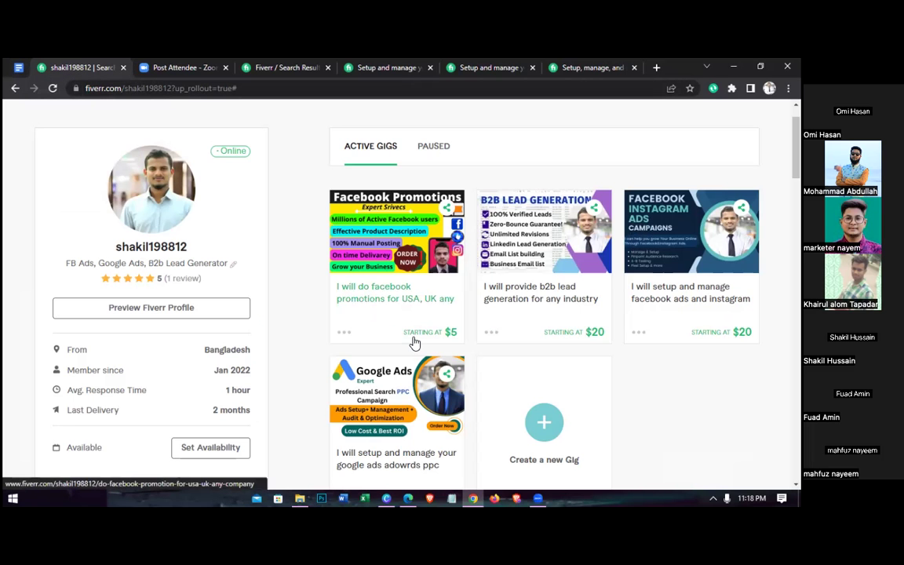
left_click(549, 435)
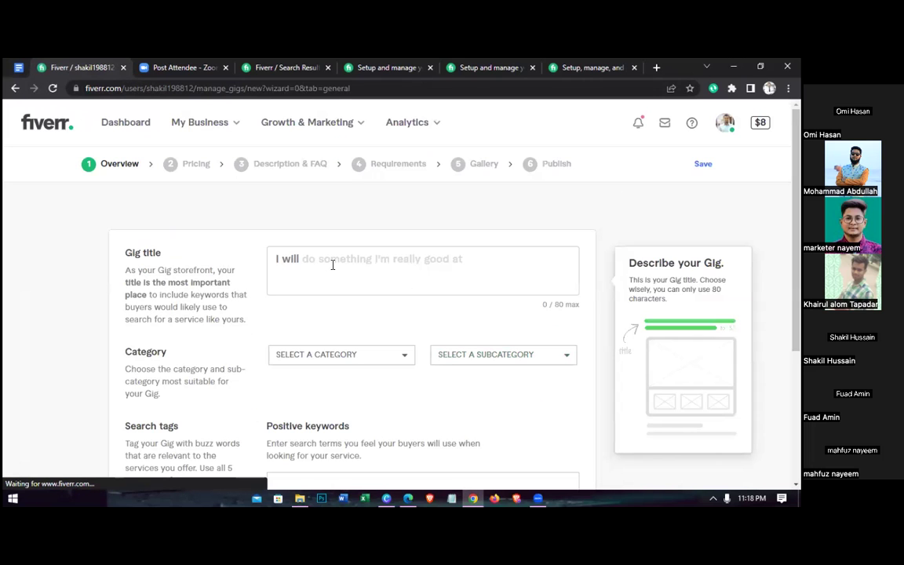
left_click(340, 258)
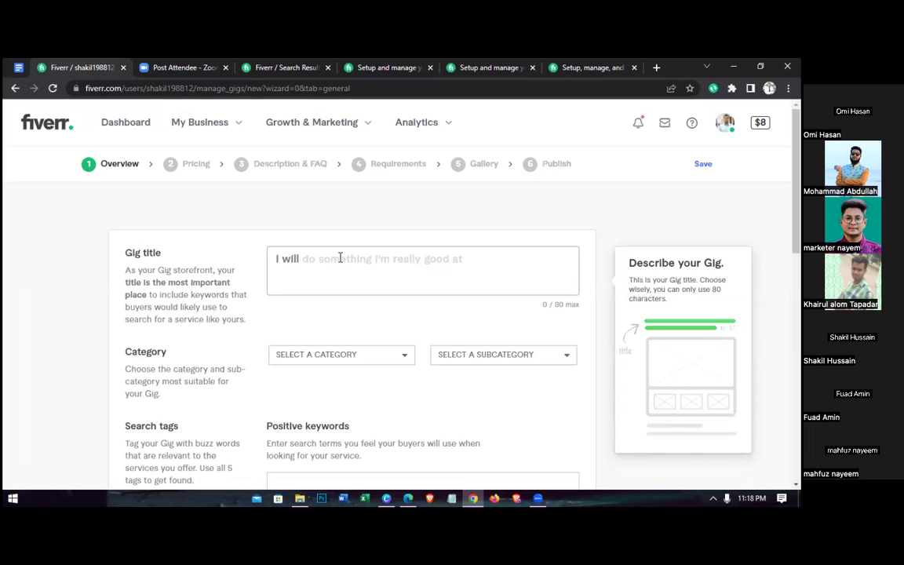
type("setu")
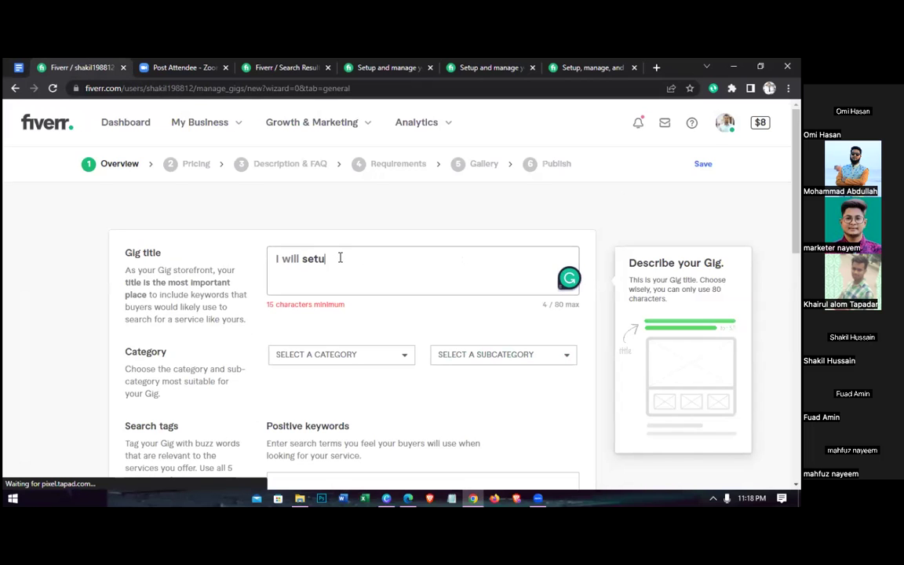
type("p and m,anage")
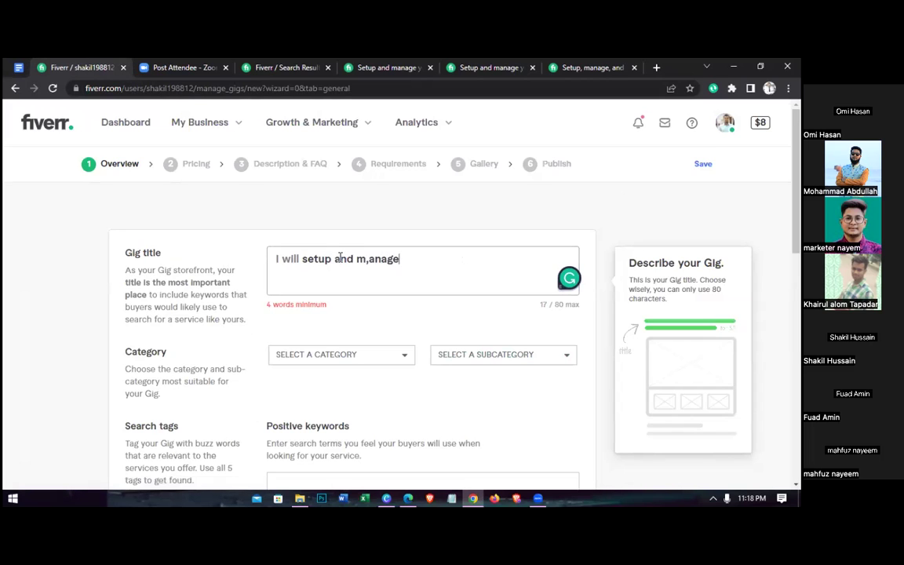
type(" your ")
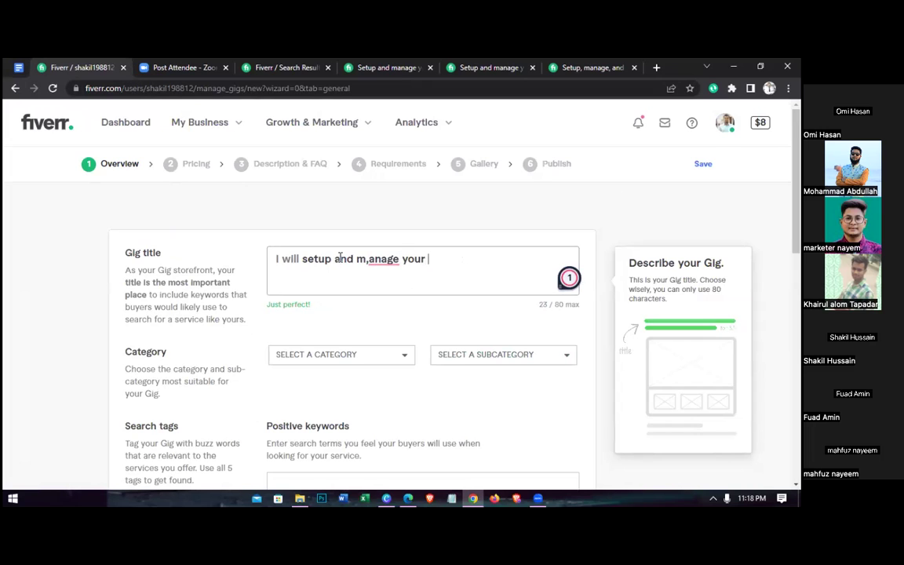
type("googlad")
left_click(267, 229)
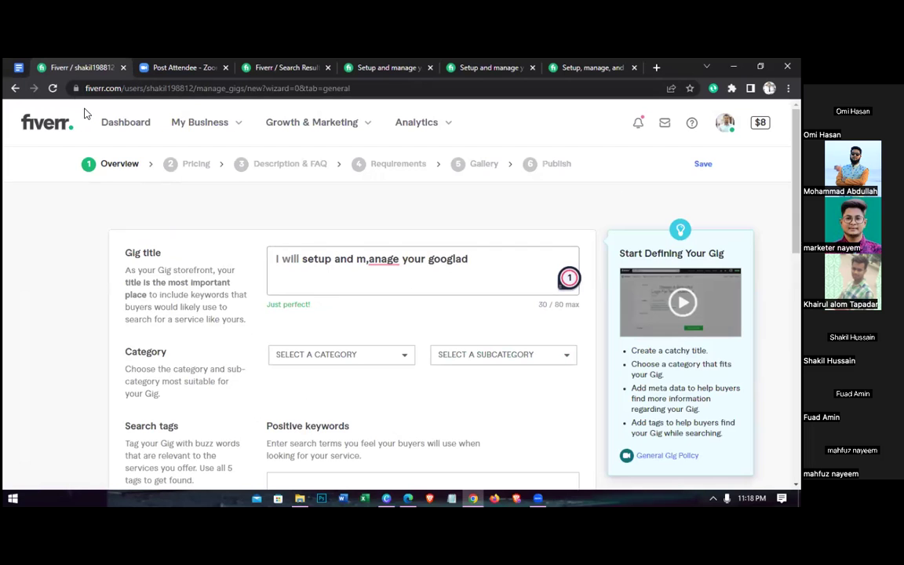
left_click(15, 88)
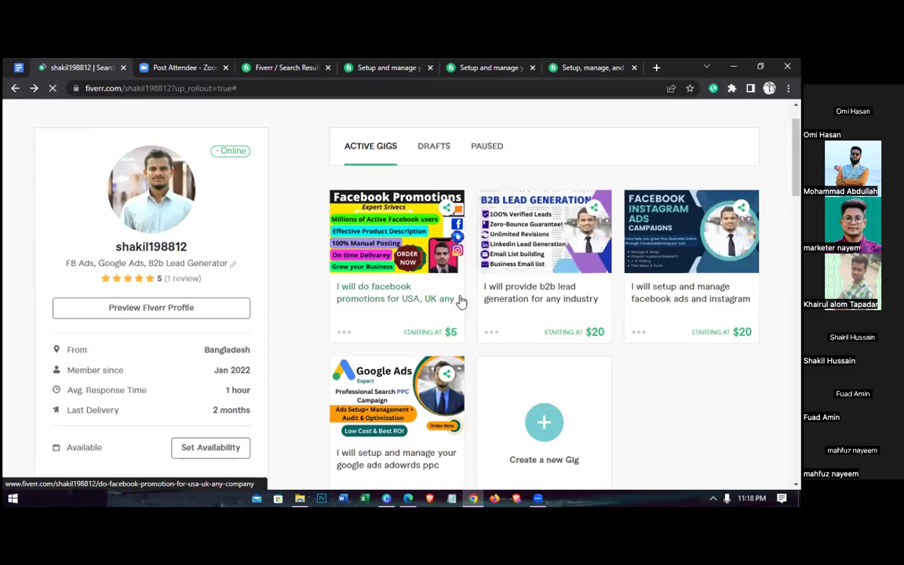
Delete the draft gig "I will setup and manage your google ads adowrds ppc" from the profile's drafts and list the active gigs again
left_click(432, 149)
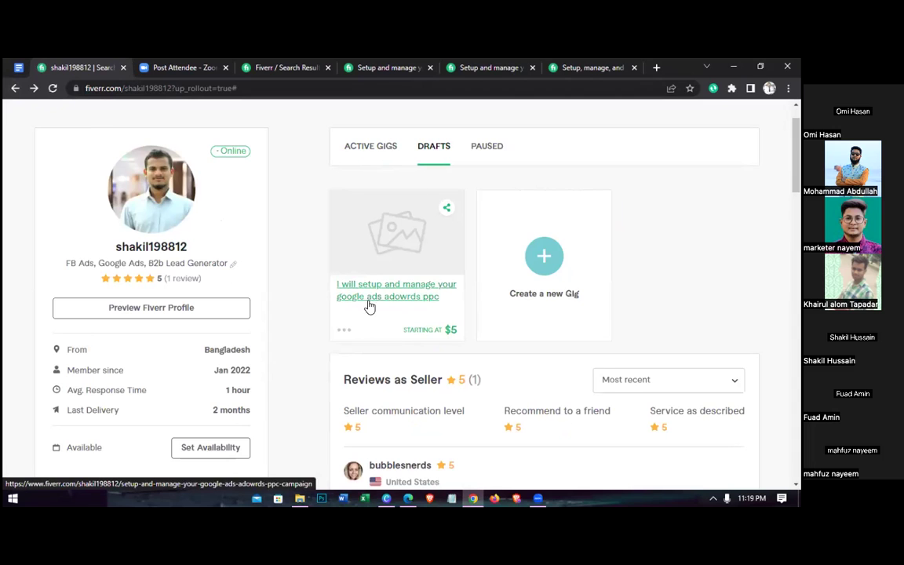
left_click(344, 330)
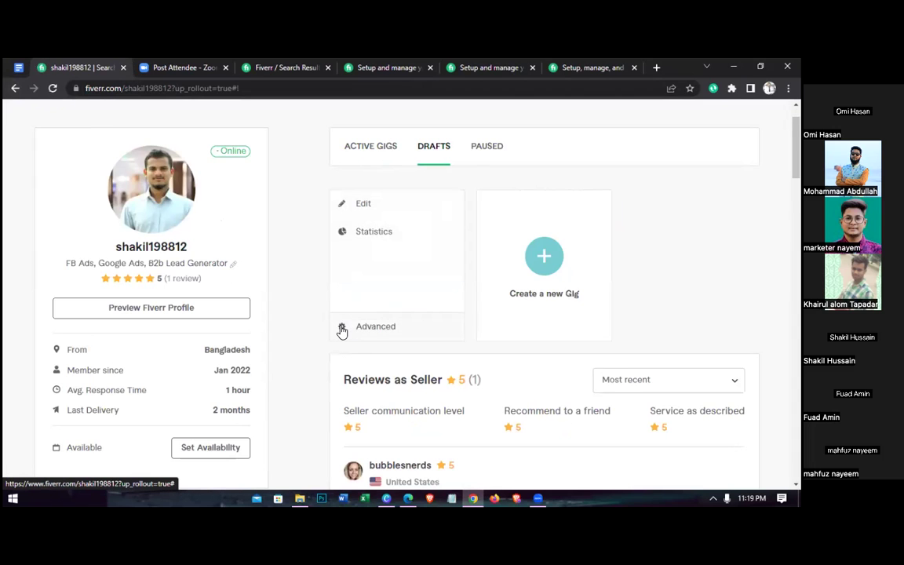
left_click(341, 329)
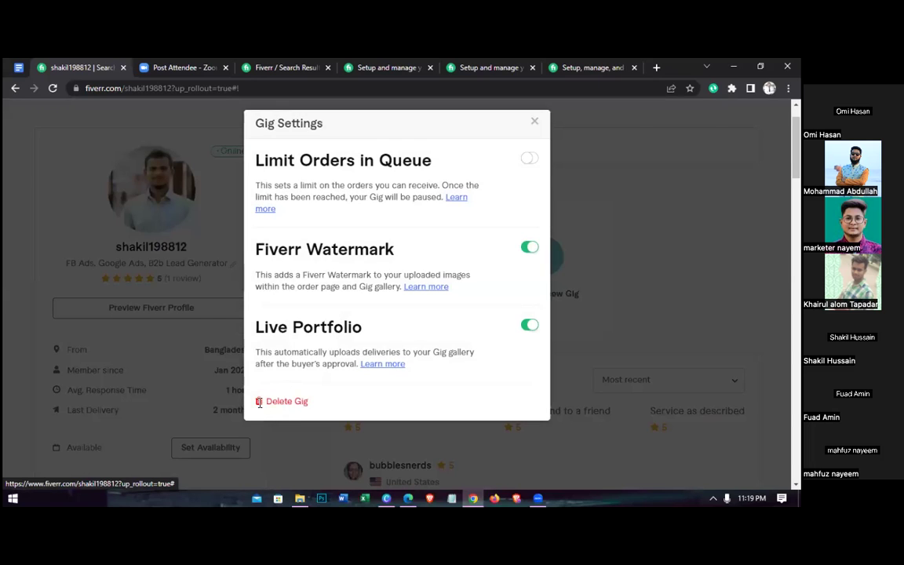
left_click(259, 402)
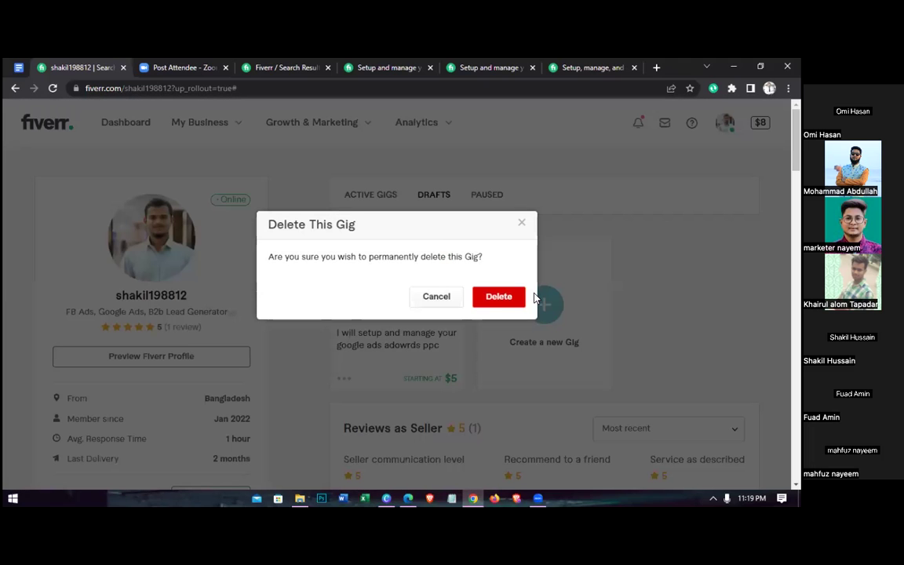
left_click(490, 298)
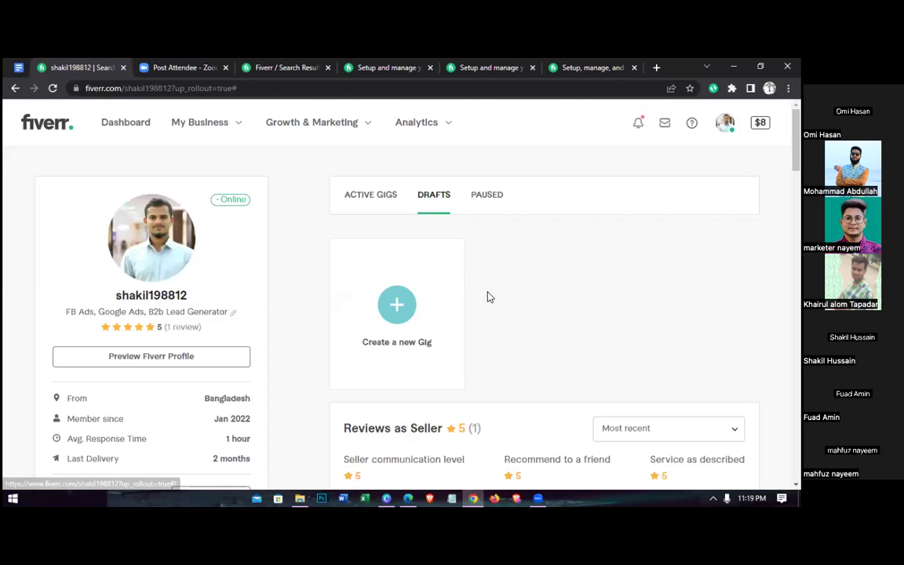
left_click(369, 202)
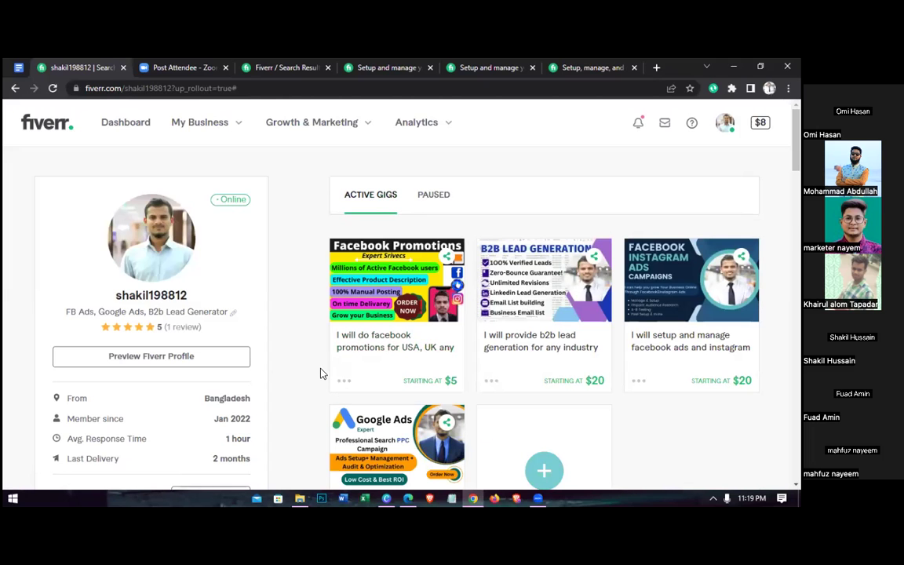
Check the existing Google Ads gig among the active gigs, and switch to the gig plan in Google Docs to review it
scroll(337, 377, "down", 1)
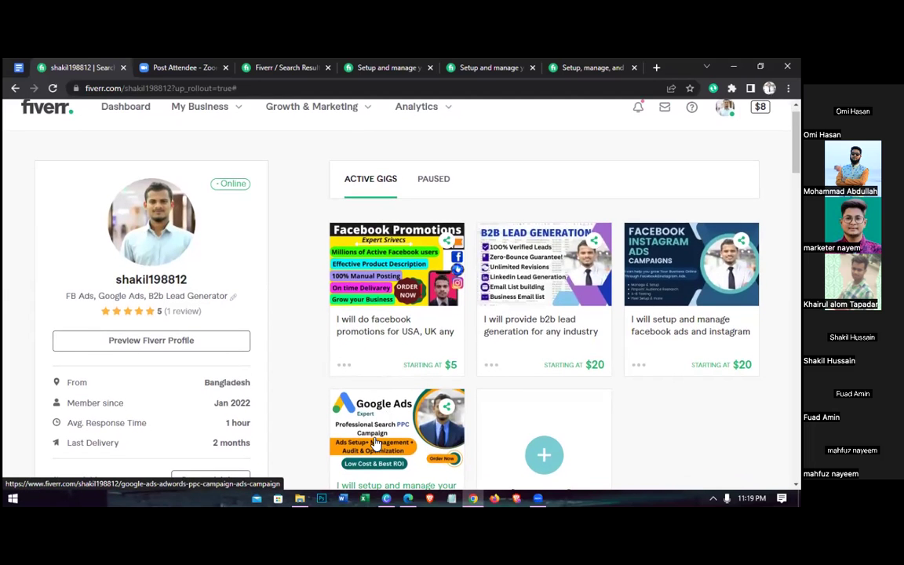
scroll(376, 443, "down", 1)
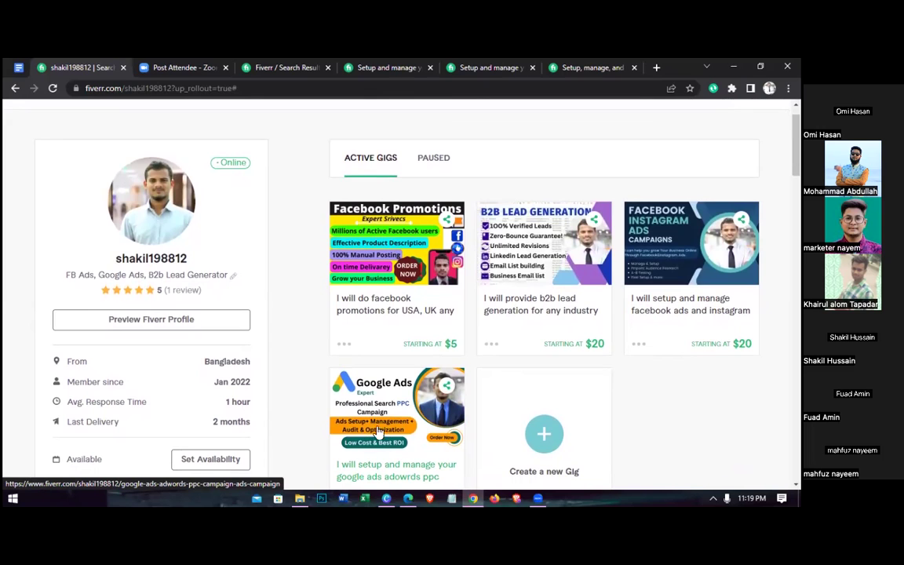
left_click(18, 69)
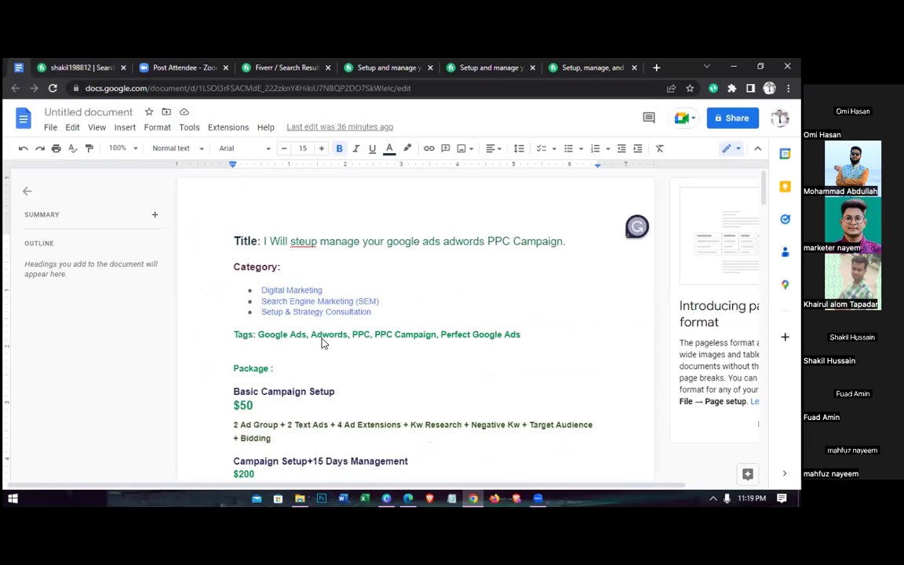
Return to the Fiverr seller profile and open the Gigs management page in a new browser tab to view the gig list
key("ctrl+Tab")
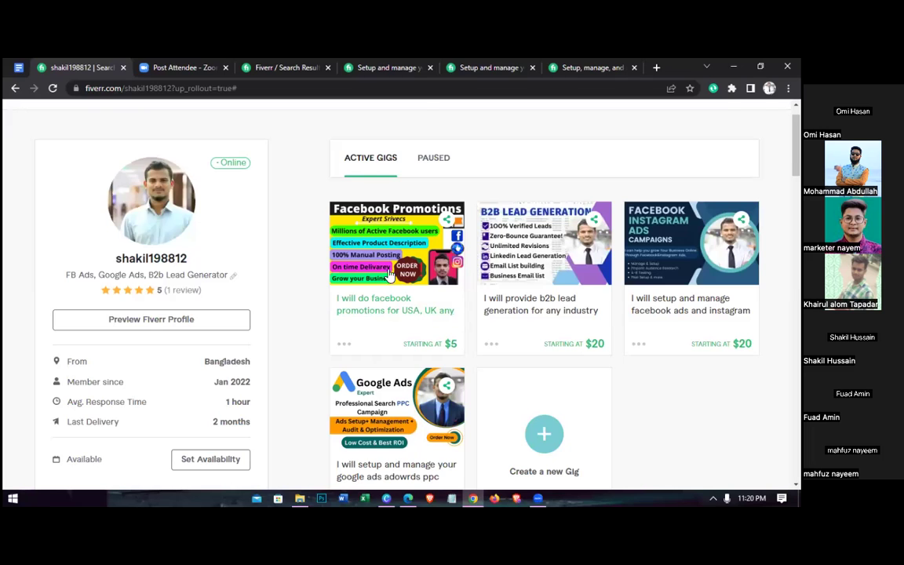
scroll(395, 277, "up", 1)
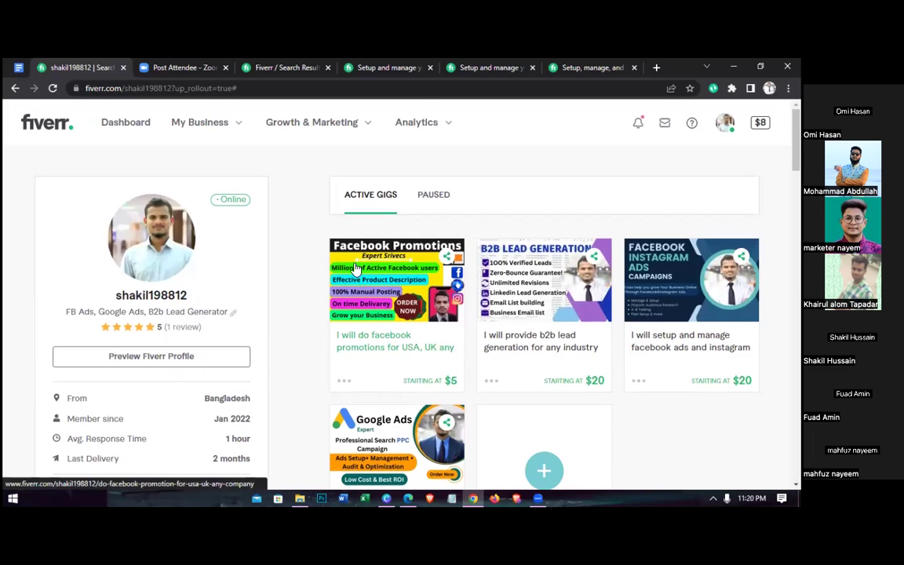
left_click(206, 124)
right_click(192, 210)
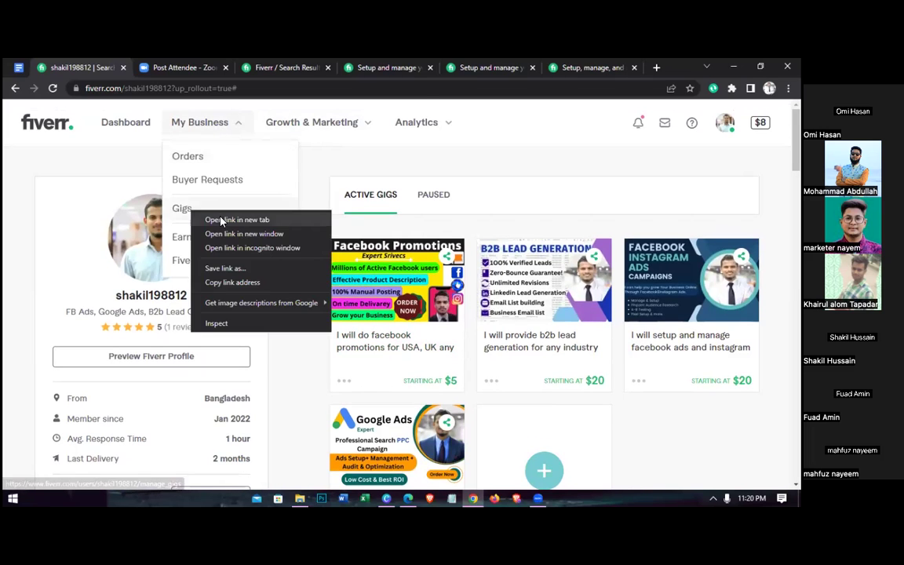
left_click(222, 222)
key("ctrl+Tab")
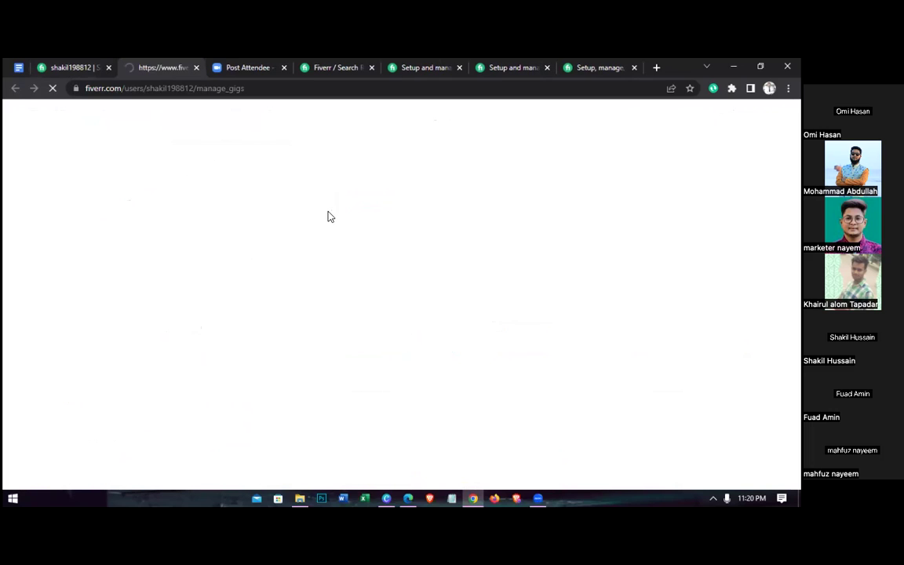
scroll(440, 355, "down", 2)
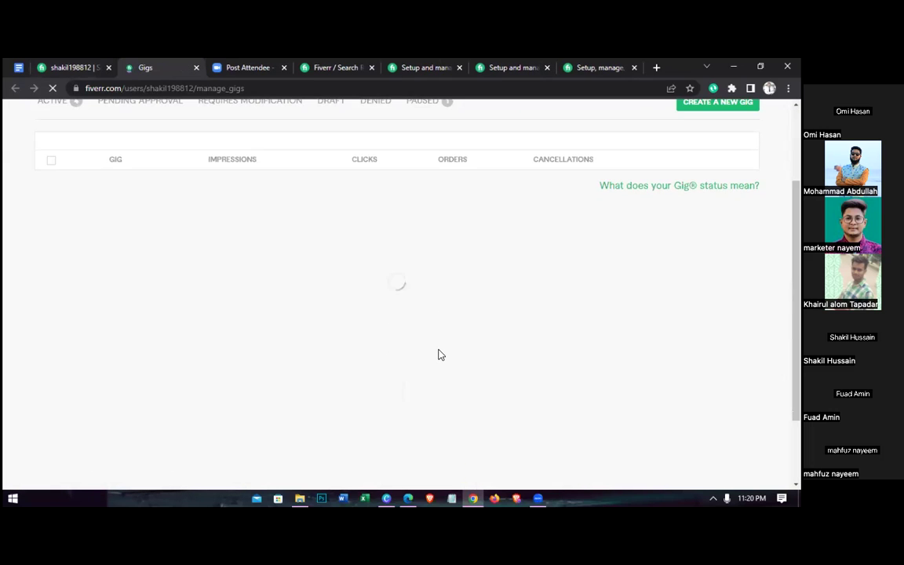